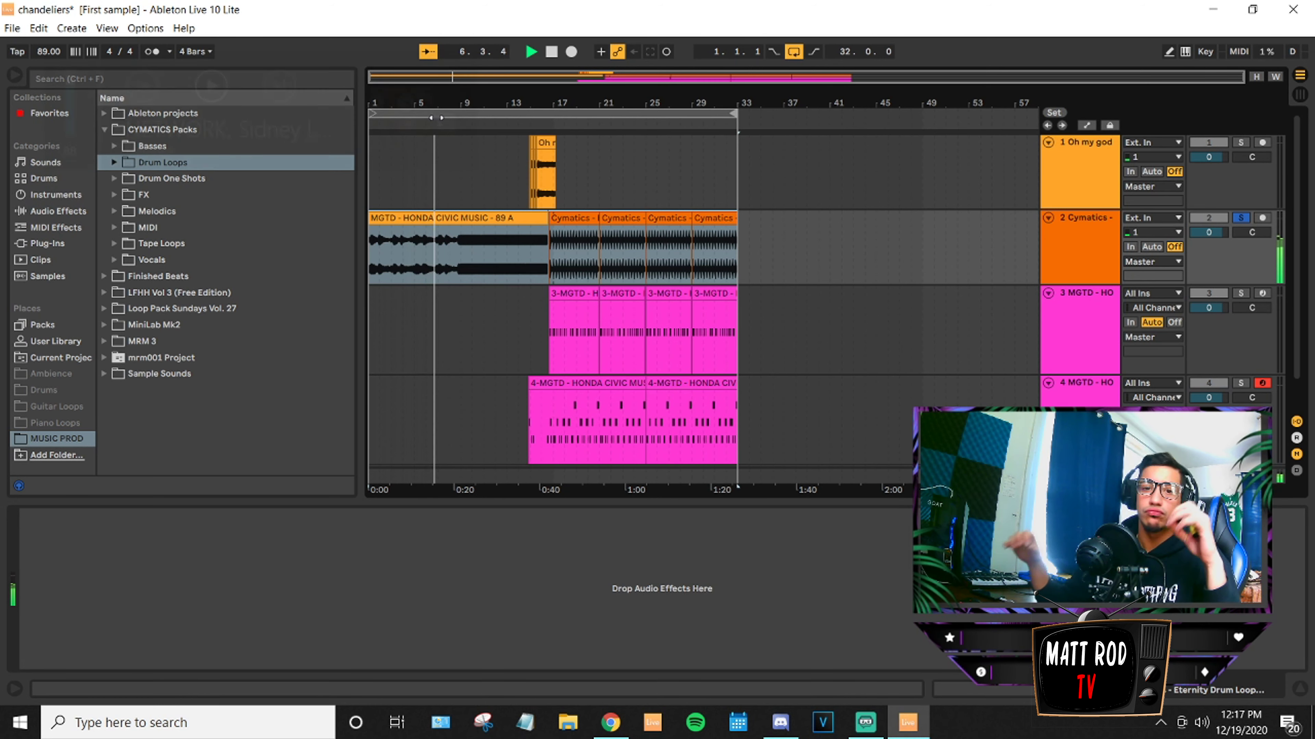
Add an empty Simpler instrument on a new track.
key("XF86AudioLowerVolume")
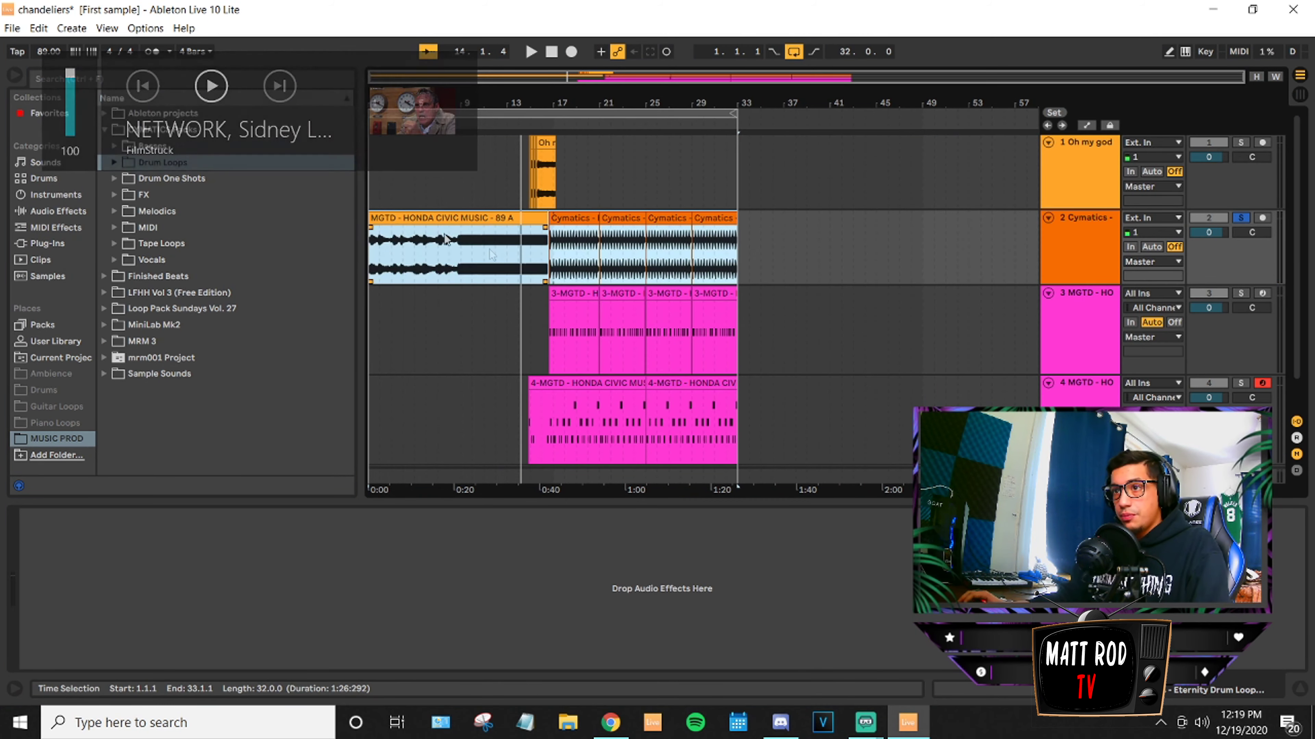
left_click(420, 217)
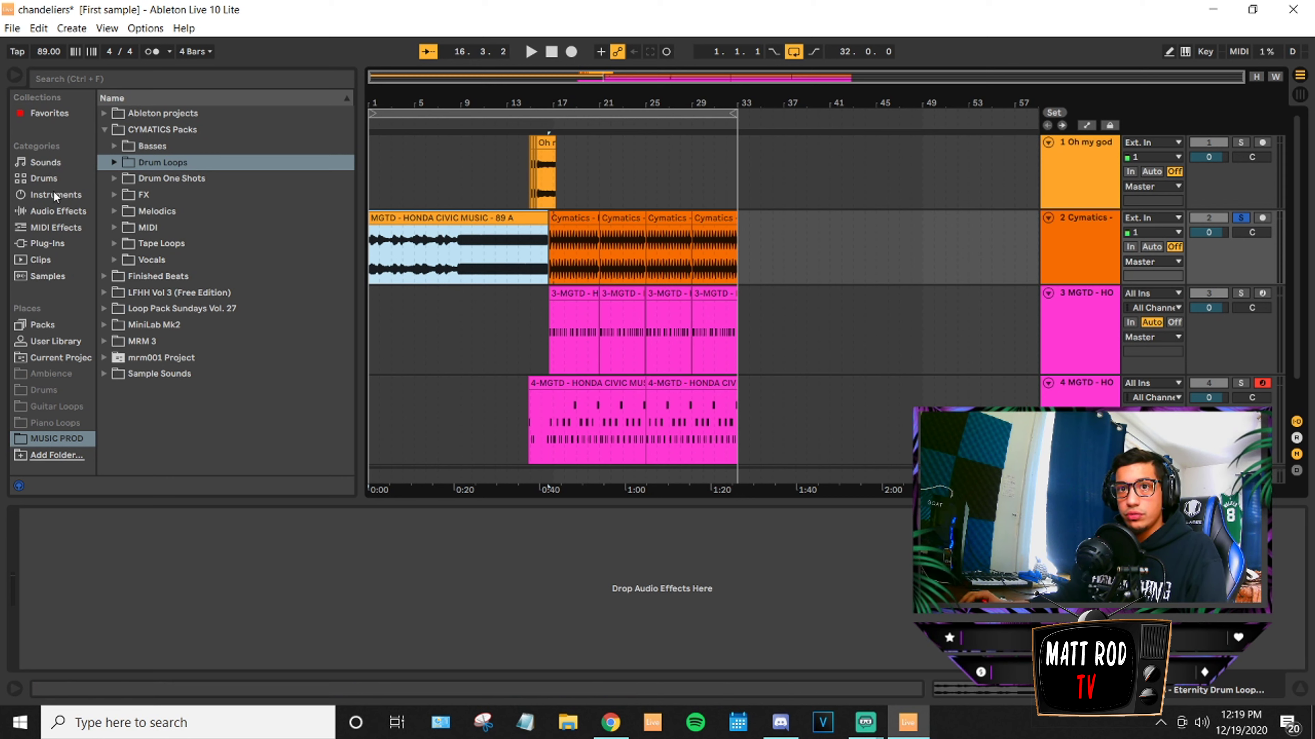
left_click(40, 196)
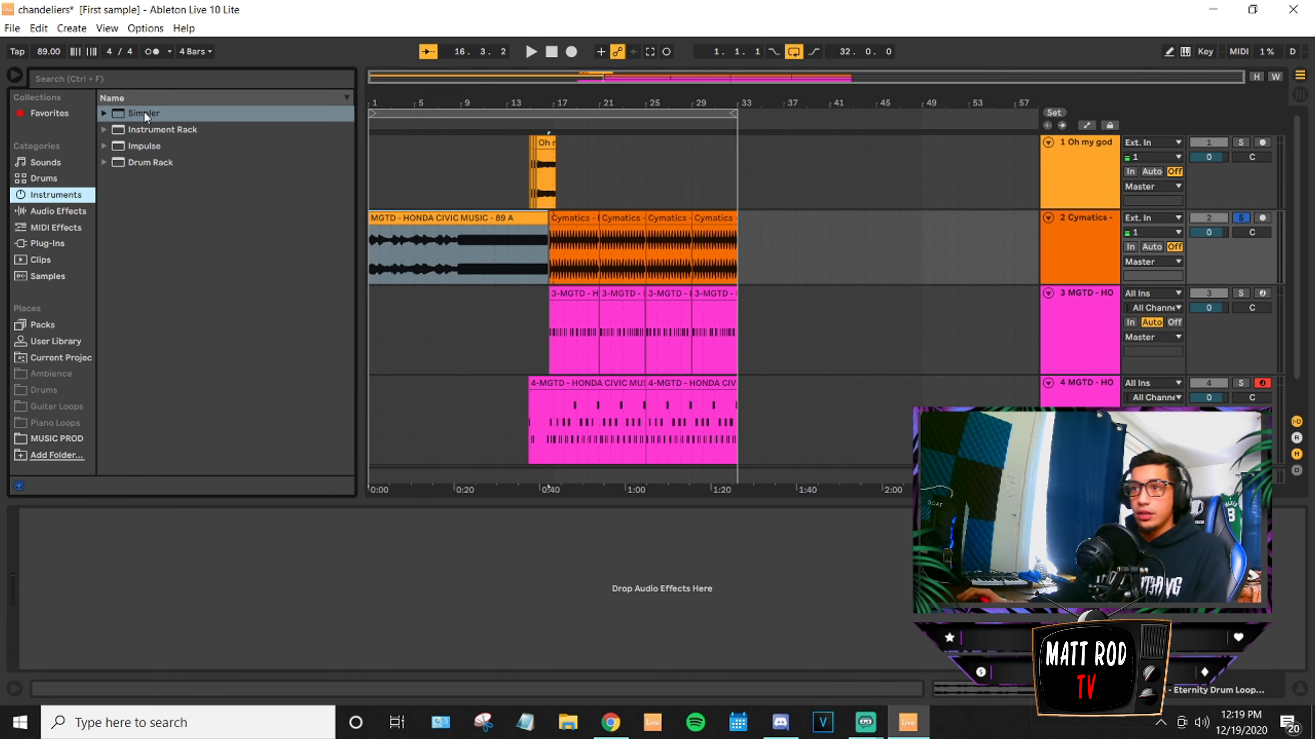
scroll(436, 328, "down", 2)
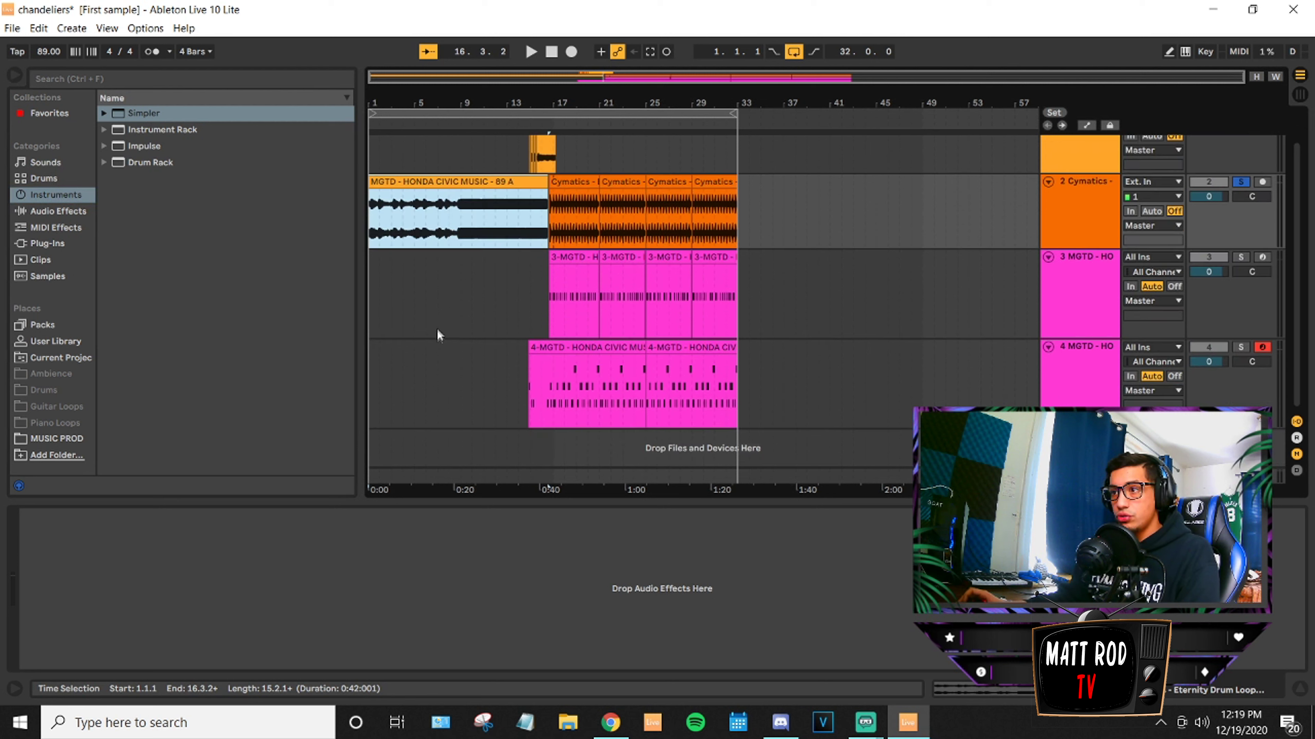
double_click(141, 112)
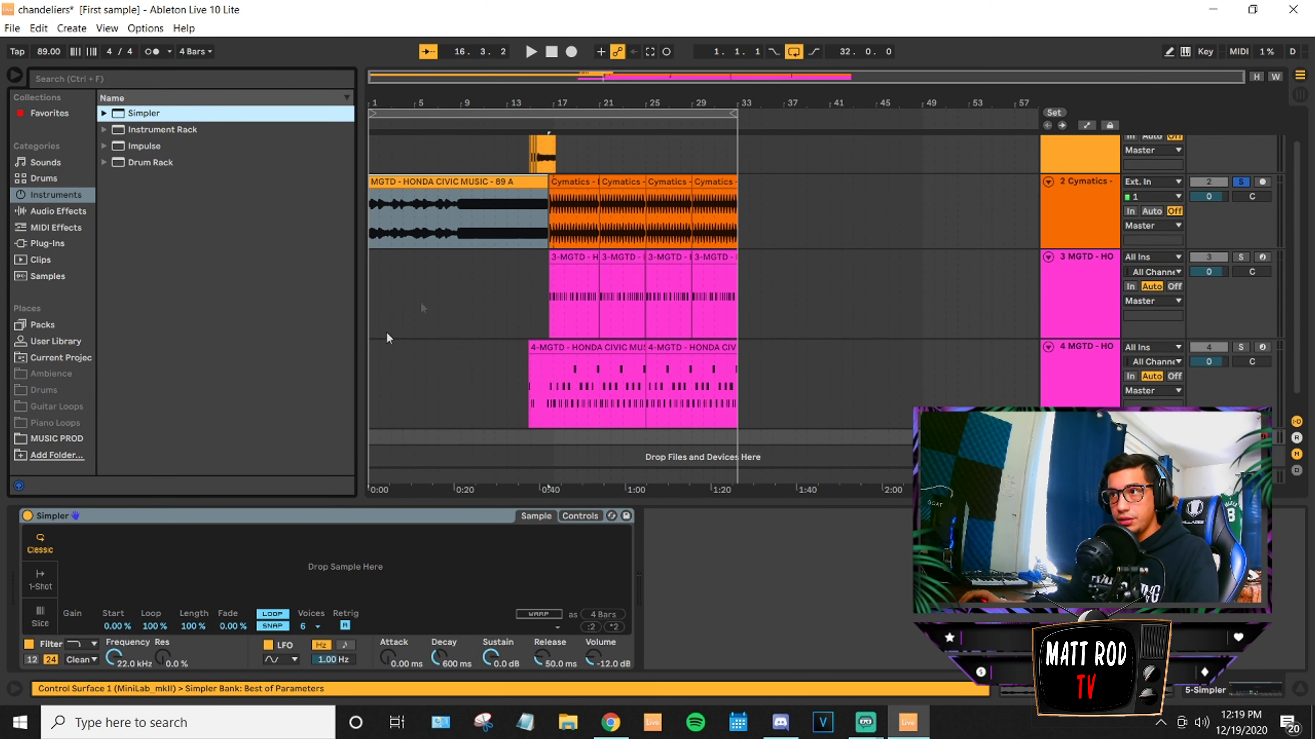
Load the MGTD - HONDA CIVIC MUSIC - 89 A clip into the empty Simpler and set Simpler to Slice mode.
left_click(463, 184)
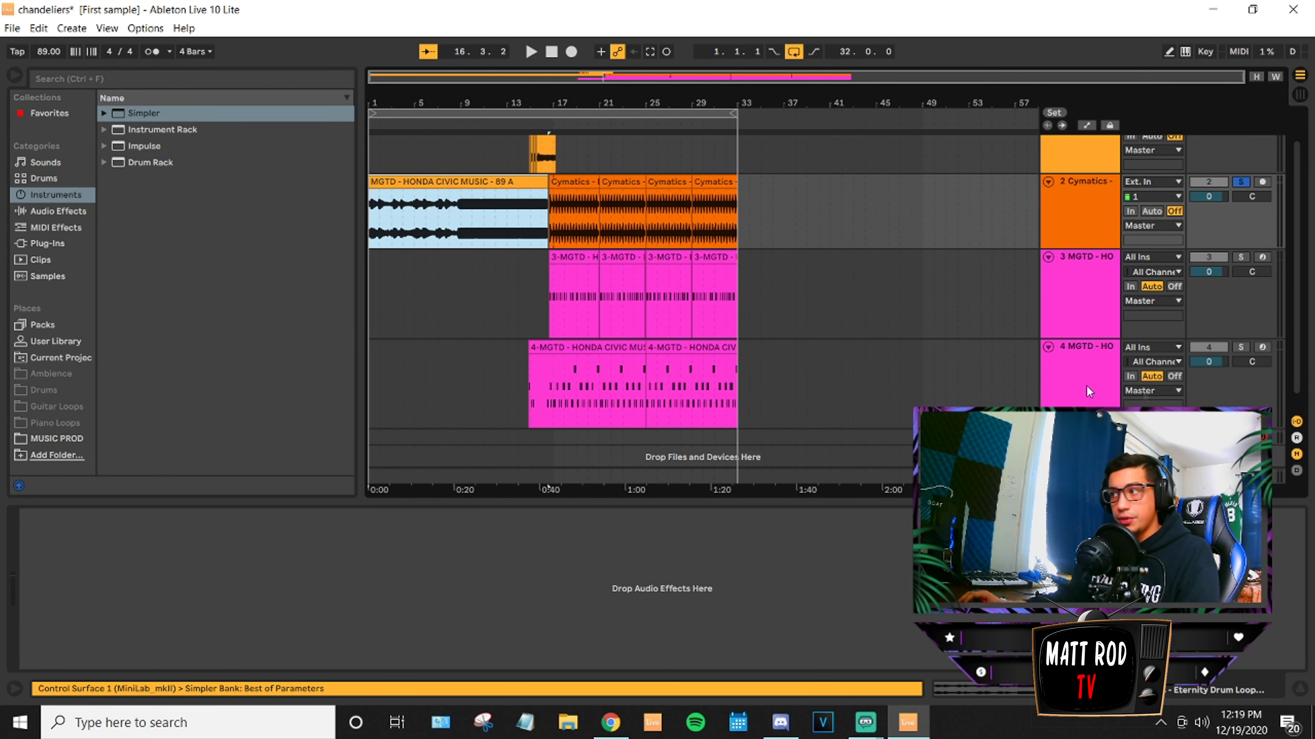
left_click(1087, 437)
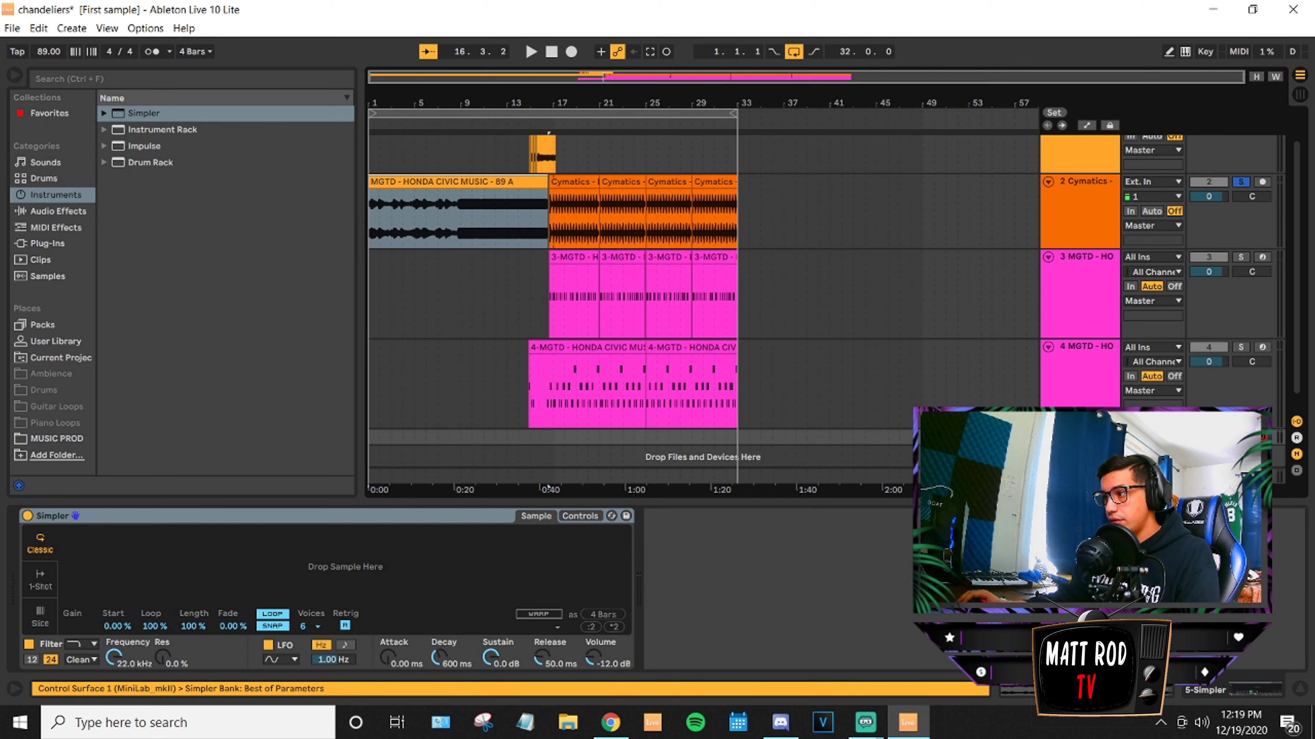
left_click(1048, 437)
scroll(1048, 438, "down", 2)
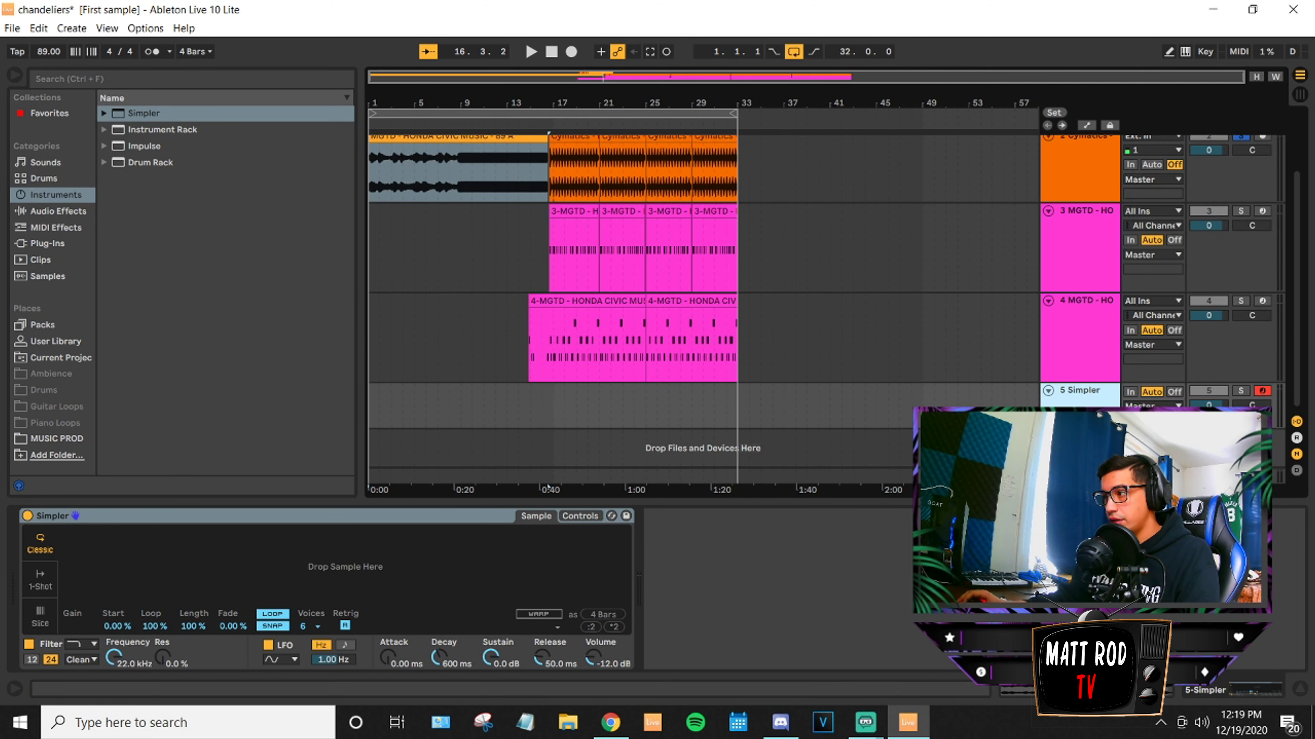
scroll(495, 408, "down", 1)
scroll(489, 401, "up", 1)
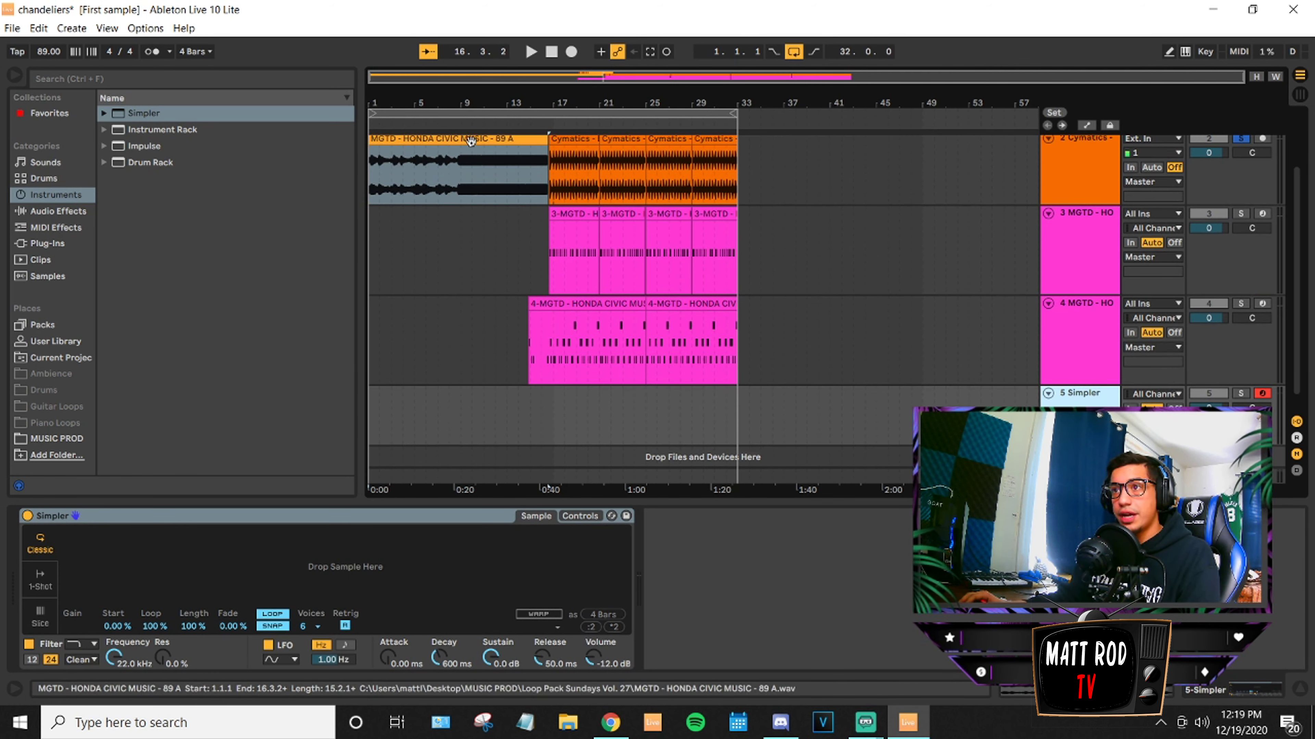
left_click_drag(470, 151, 439, 573)
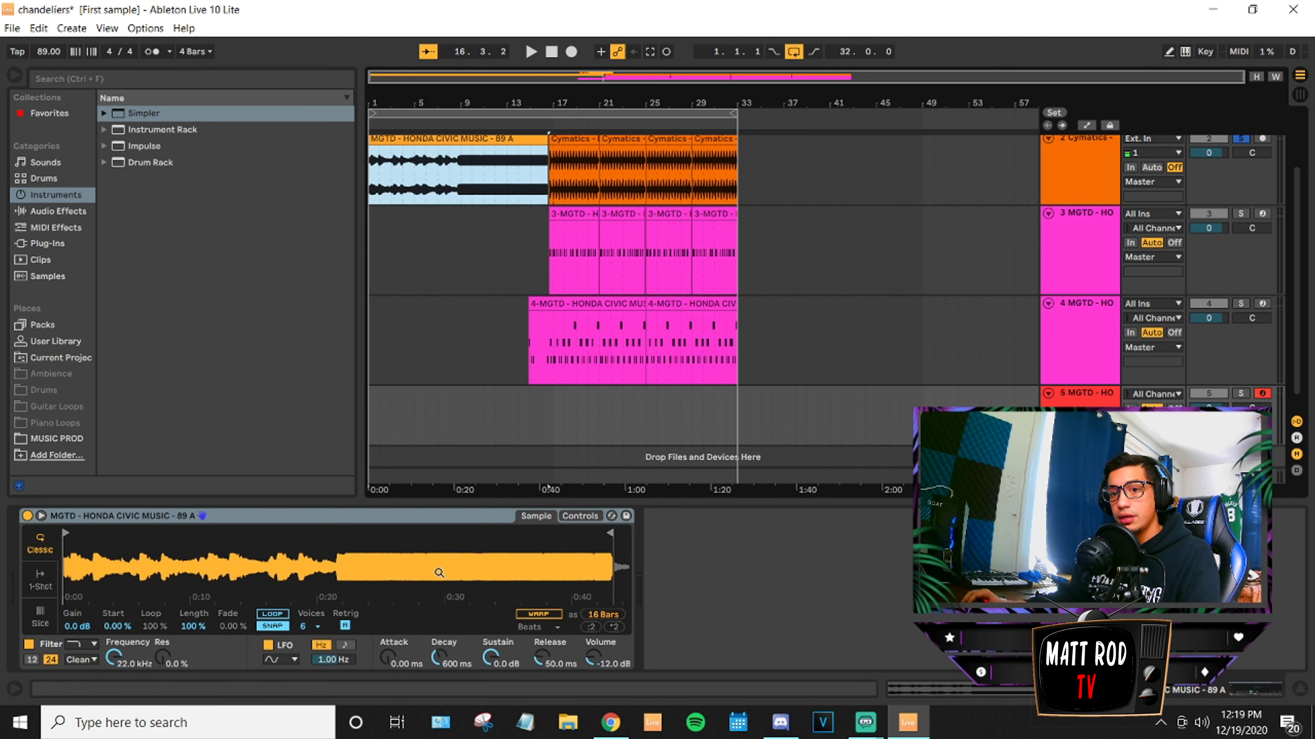
left_click(47, 614)
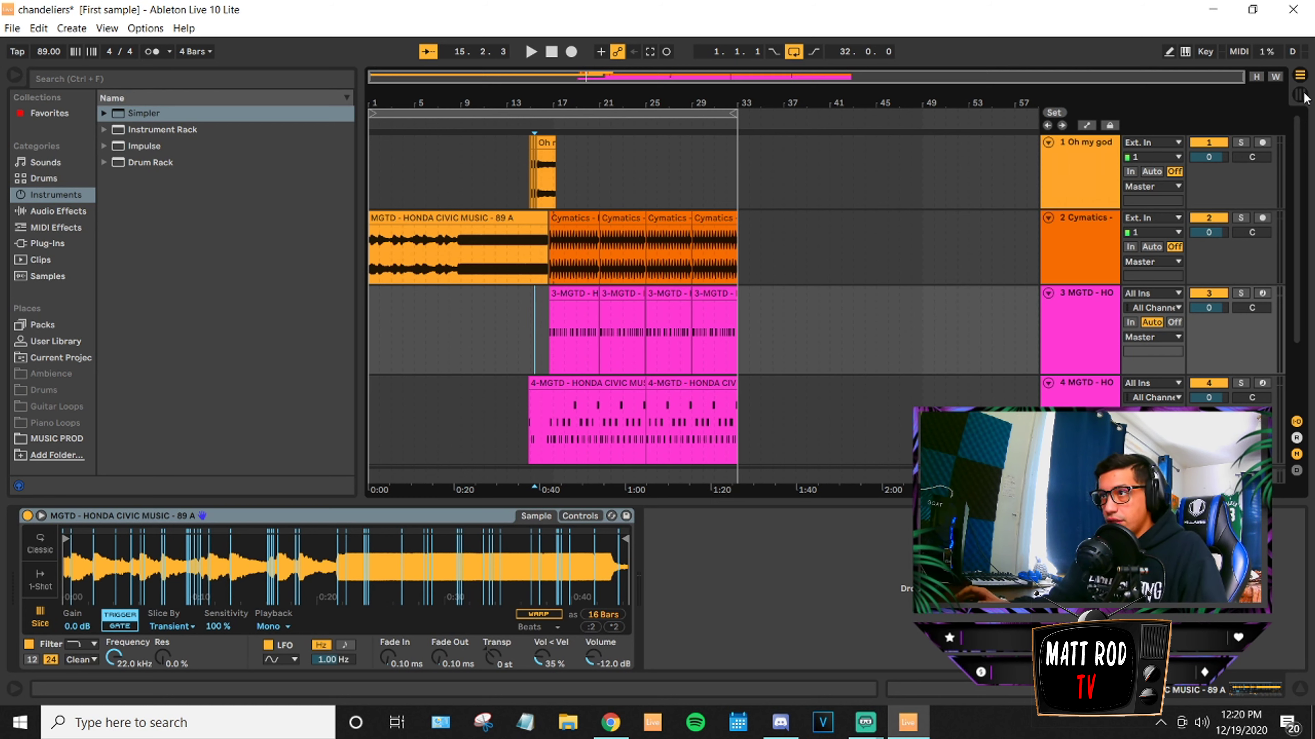
Switch from the Arrangement view to the Session view.
left_click(1300, 95)
left_click(1306, 79)
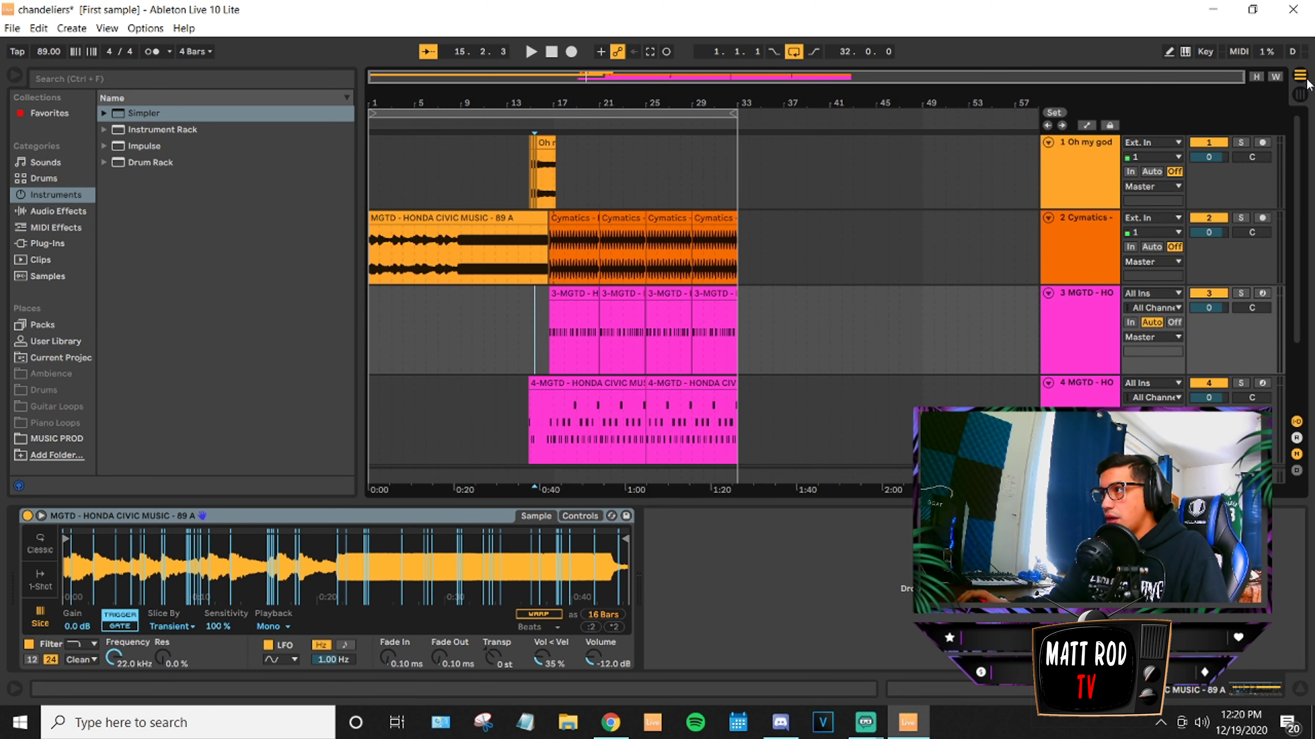
key("Tab")
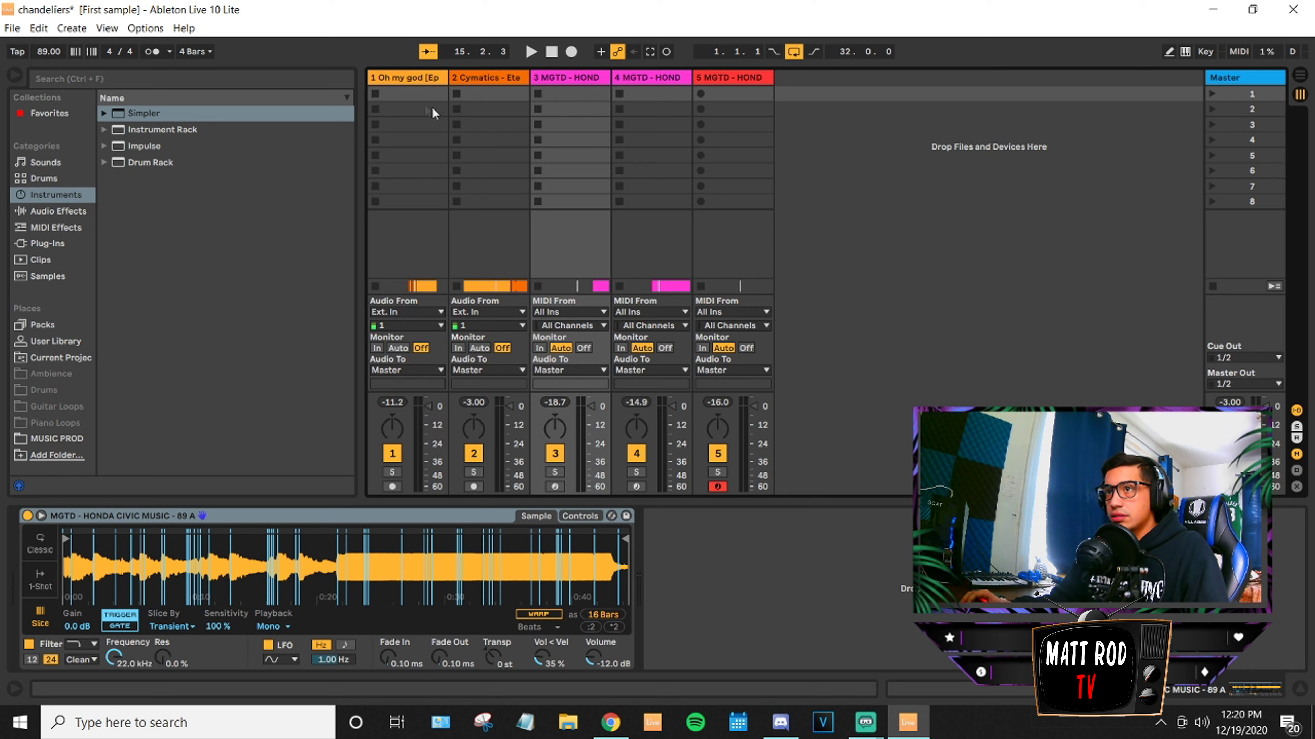
Look through the MIDI effects and sound categories available in the browser.
left_click(402, 92)
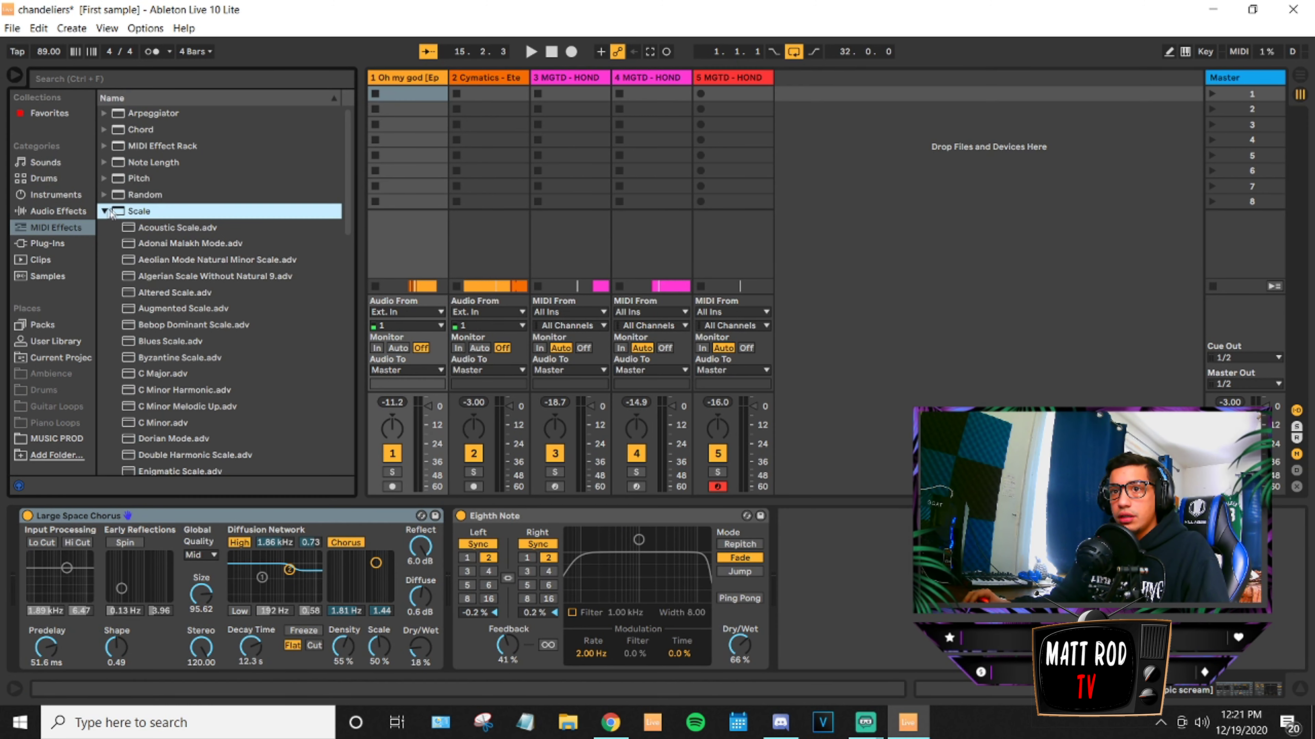
left_click(106, 211)
left_click(104, 162)
left_click(103, 162)
left_click(46, 162)
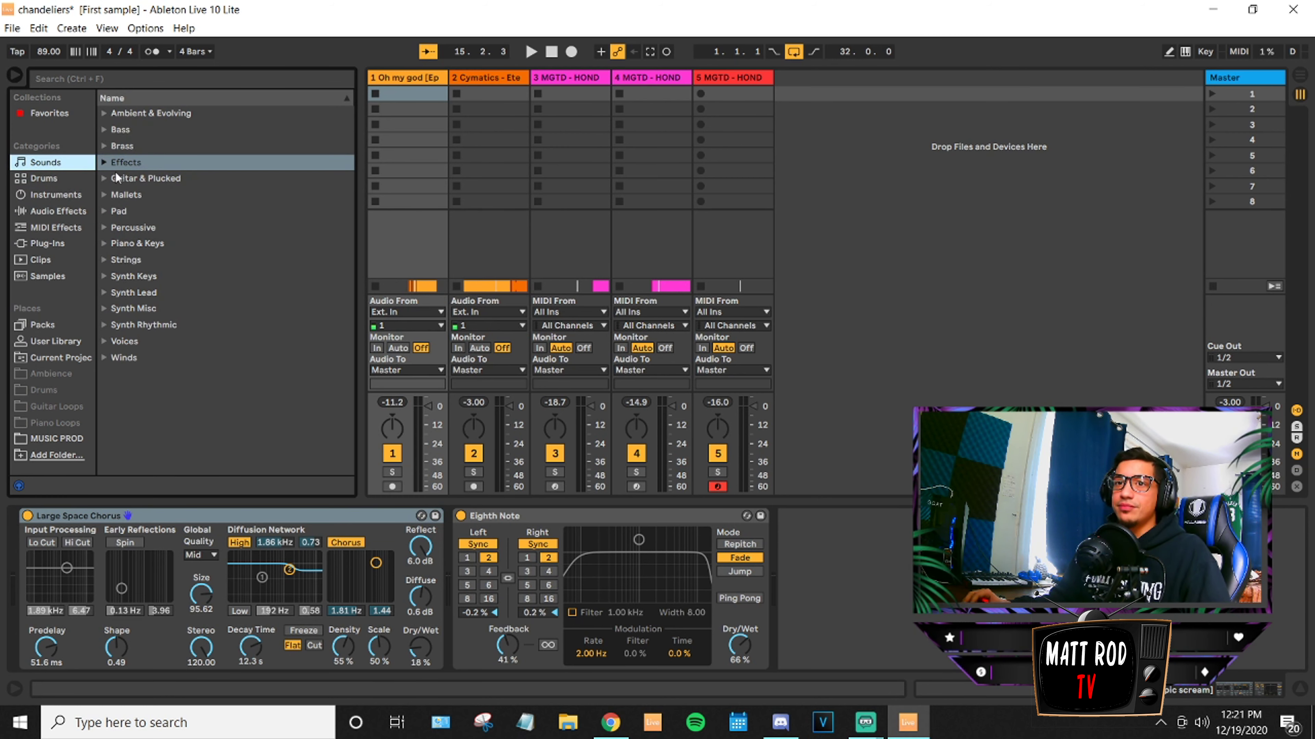
left_click(109, 129)
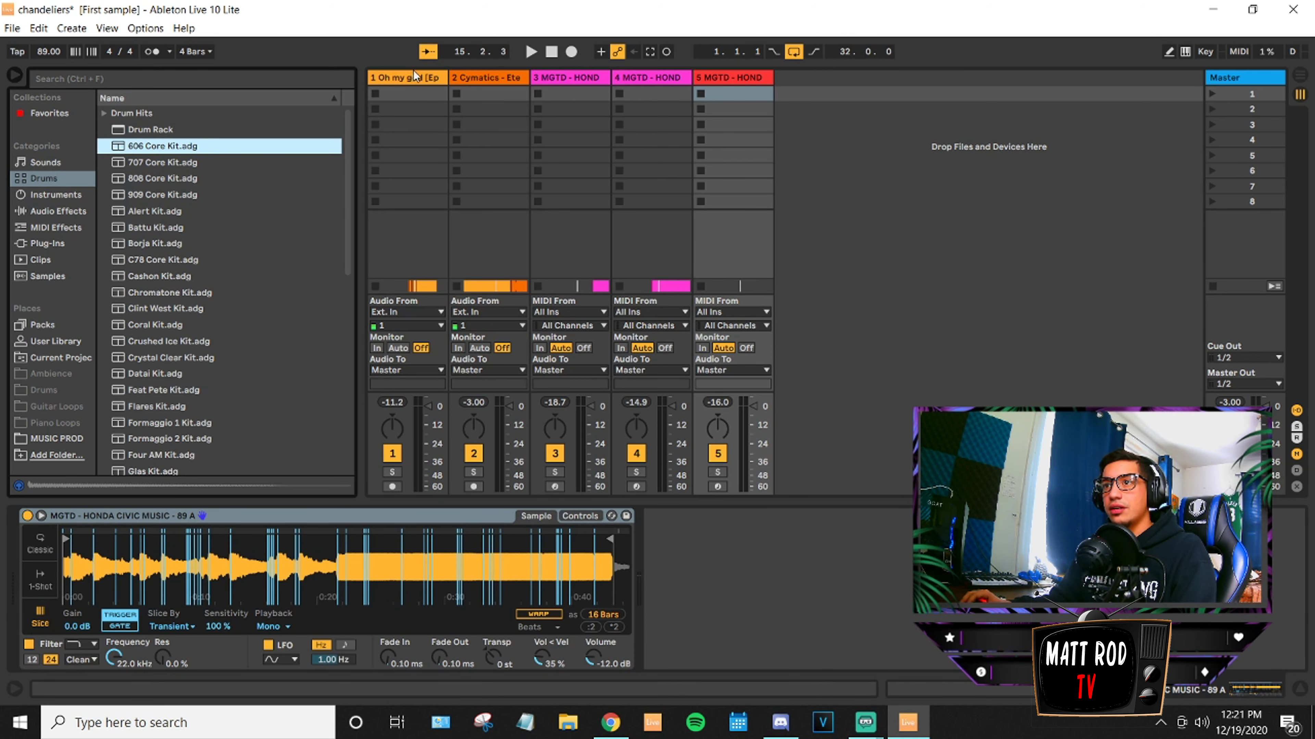
Insert a new MIDI track after the existing tracks and load the 606 Core Kit onto it.
right_click(835, 110)
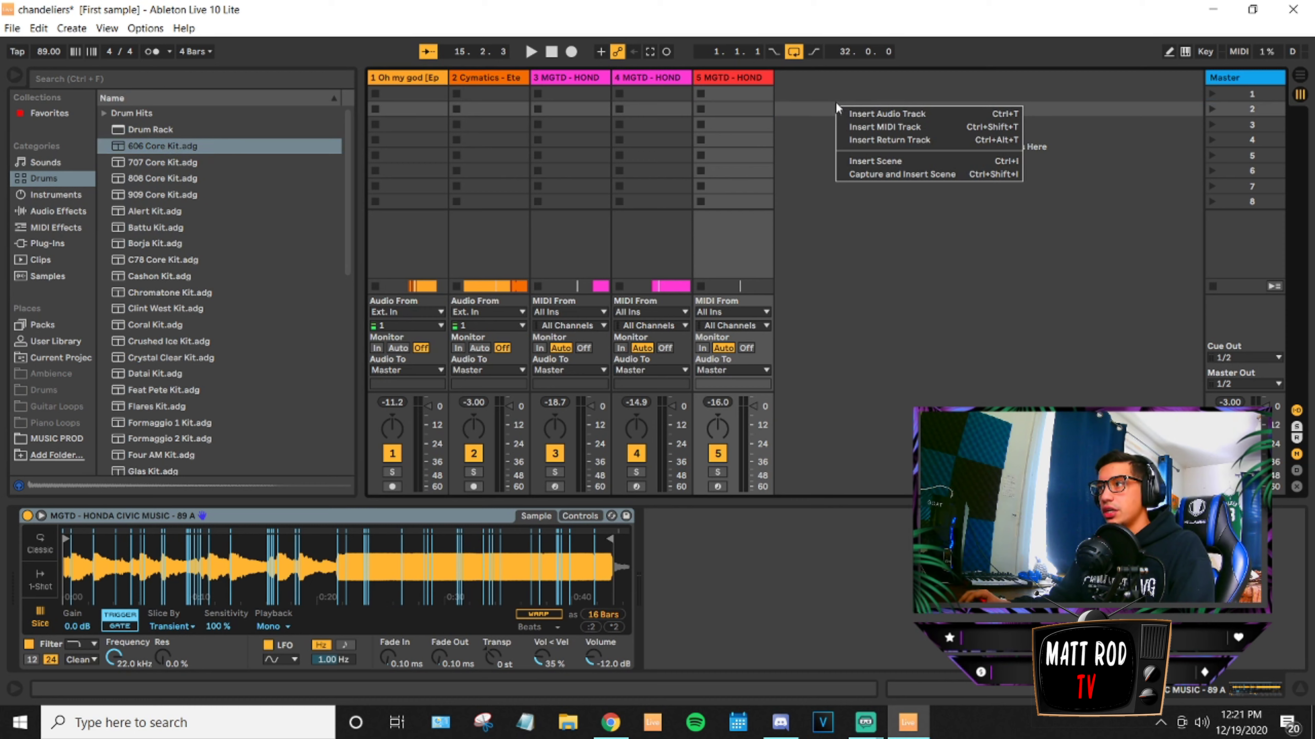
left_click(878, 127)
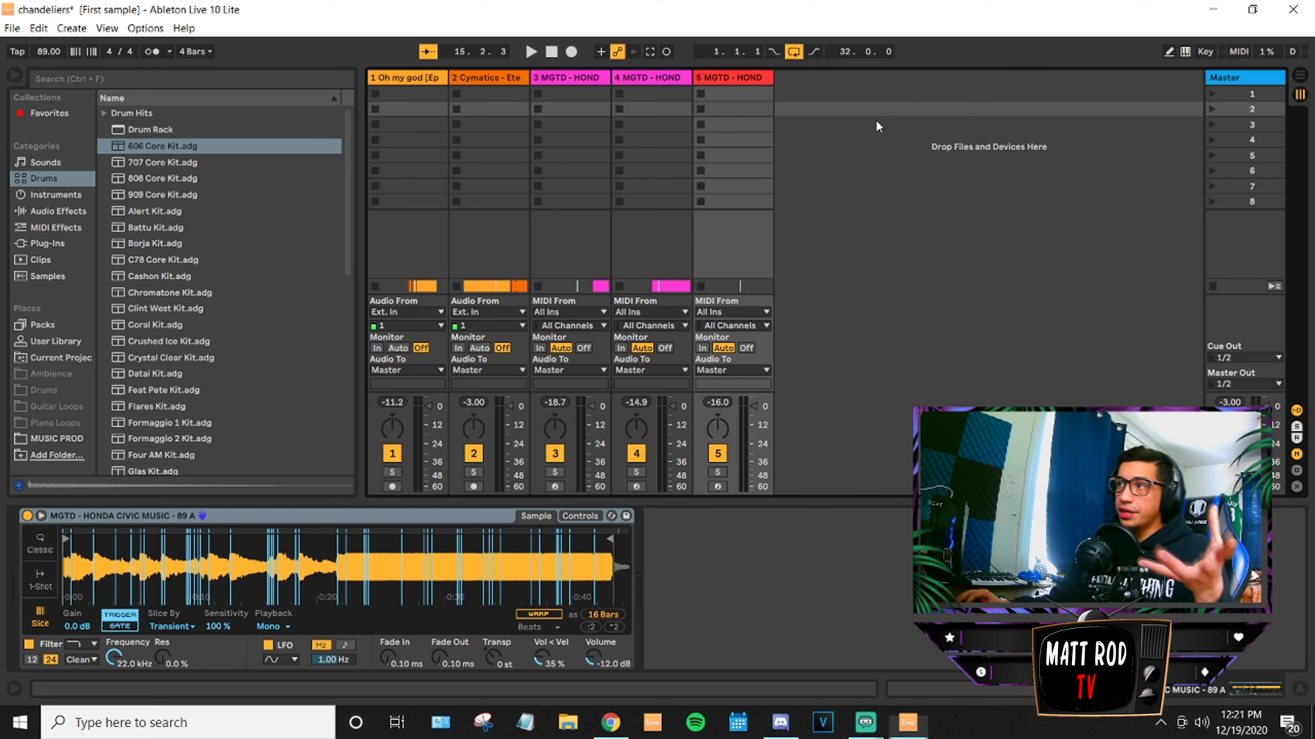
left_click_drag(155, 151, 816, 88)
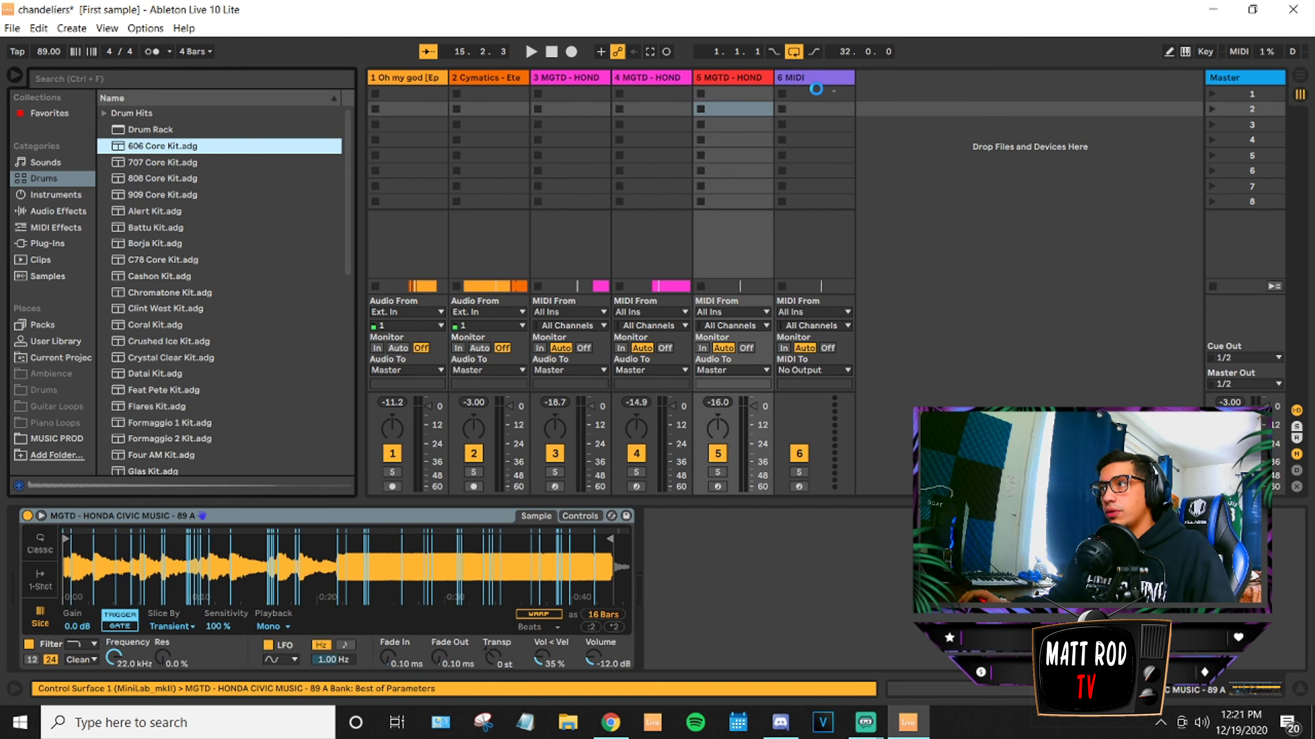
left_click_drag(816, 87, 815, 86)
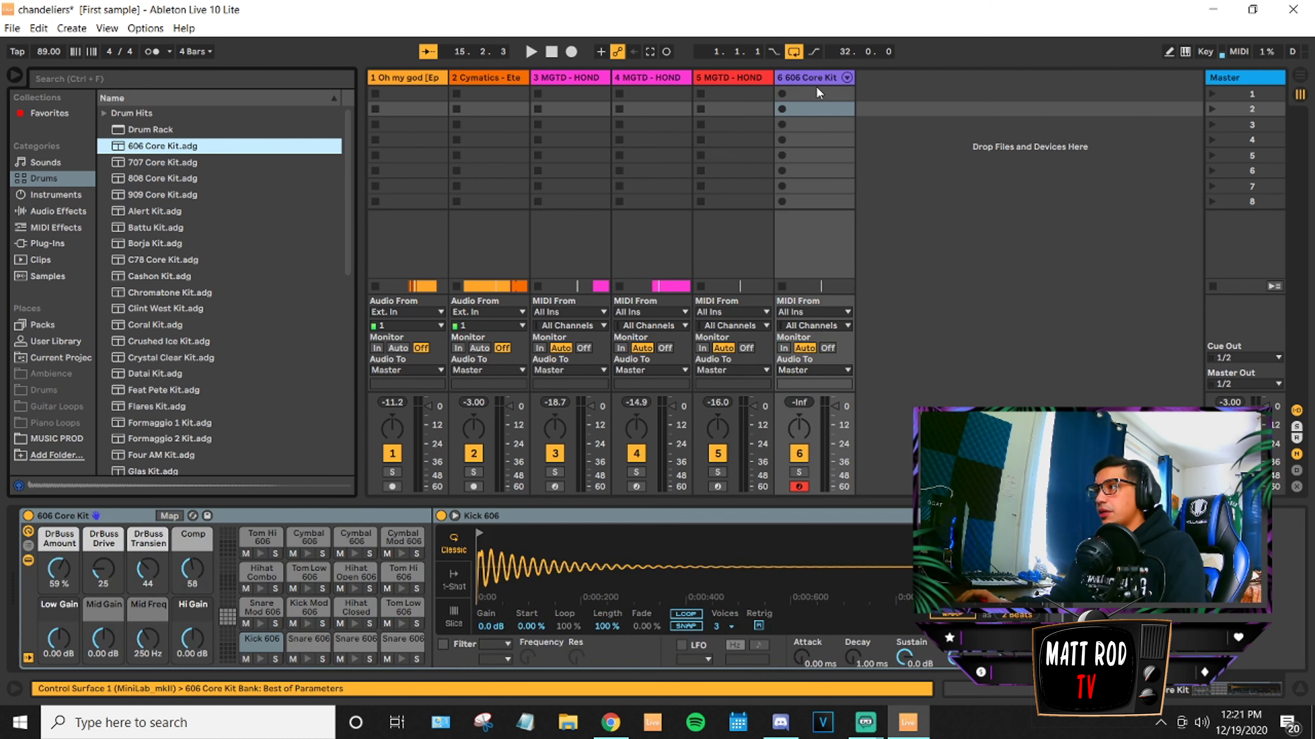
Create an empty clip in the second slot of the 606 Core Kit track and launch it.
double_click(804, 108)
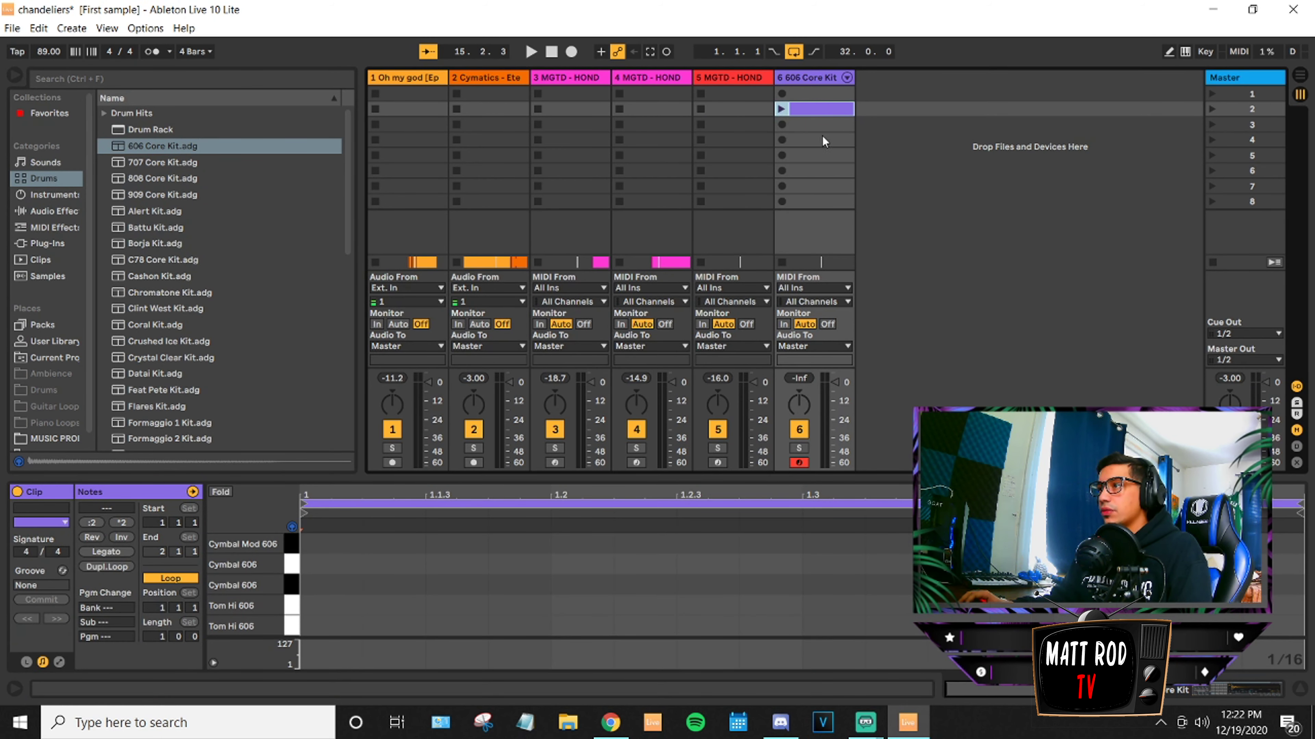
left_click(782, 109)
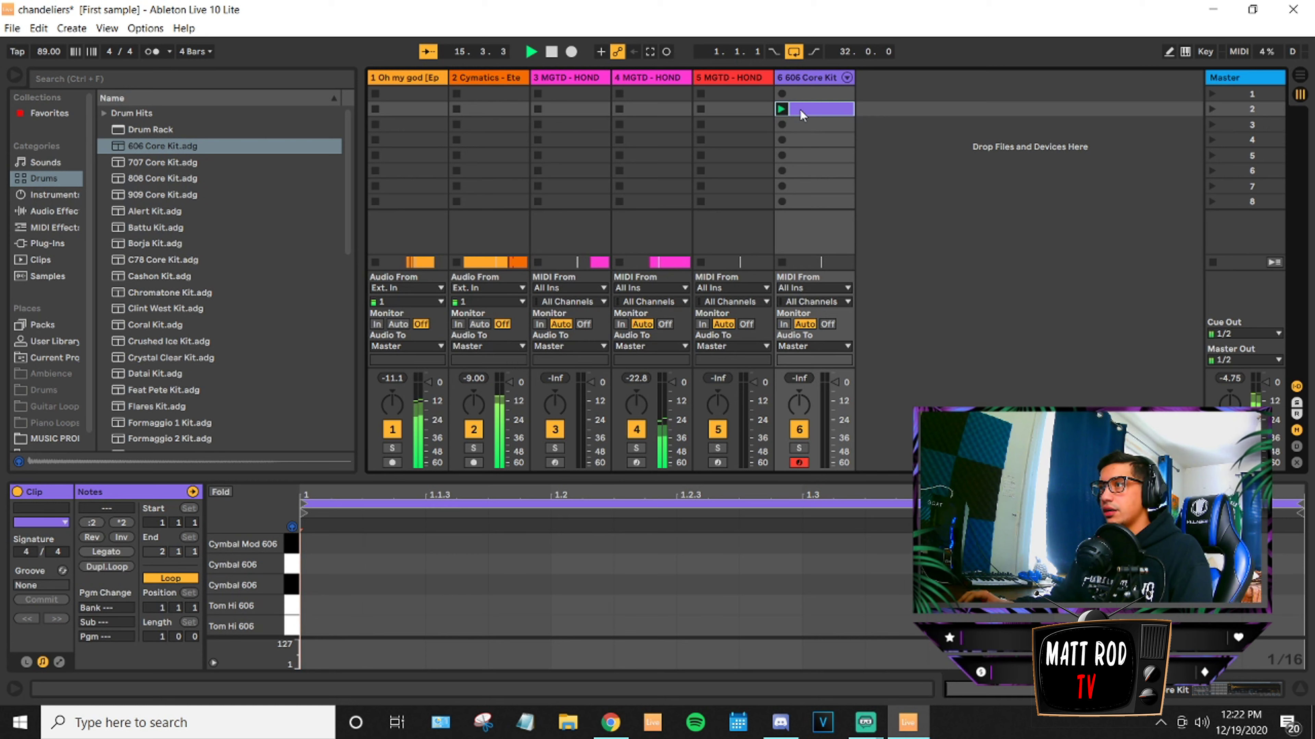
Delete the 606 Core Kit track and stop playback.
left_click(821, 79)
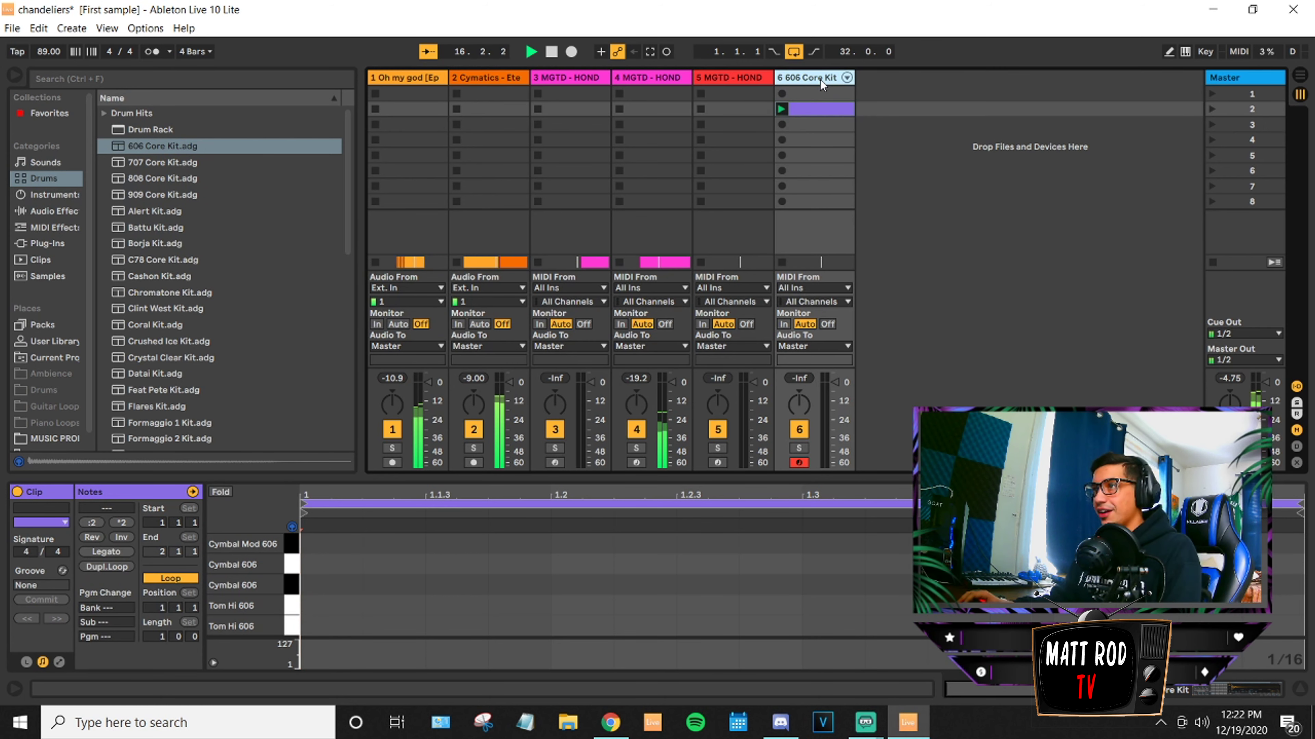
key("Delete")
left_click(551, 51)
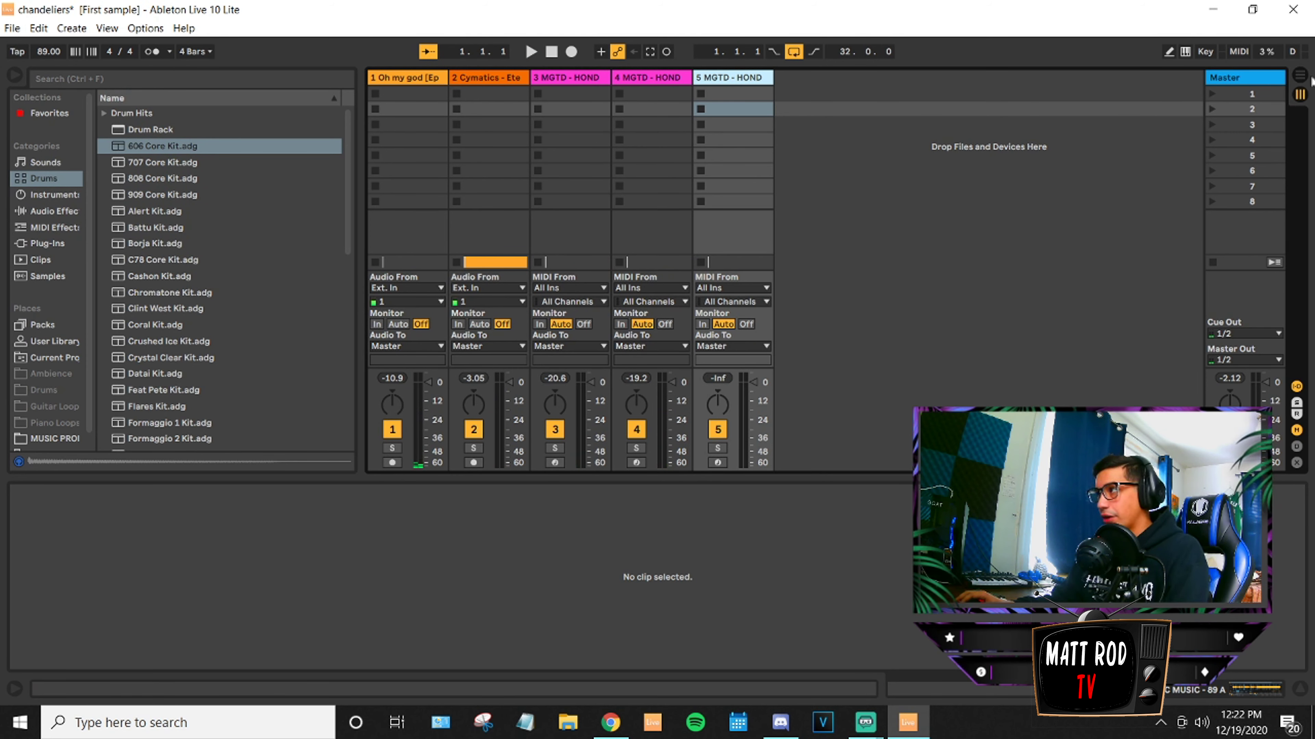
Return to the Arrangement view and look over the tracks.
left_click(1301, 78)
scroll(734, 241, "up", 3)
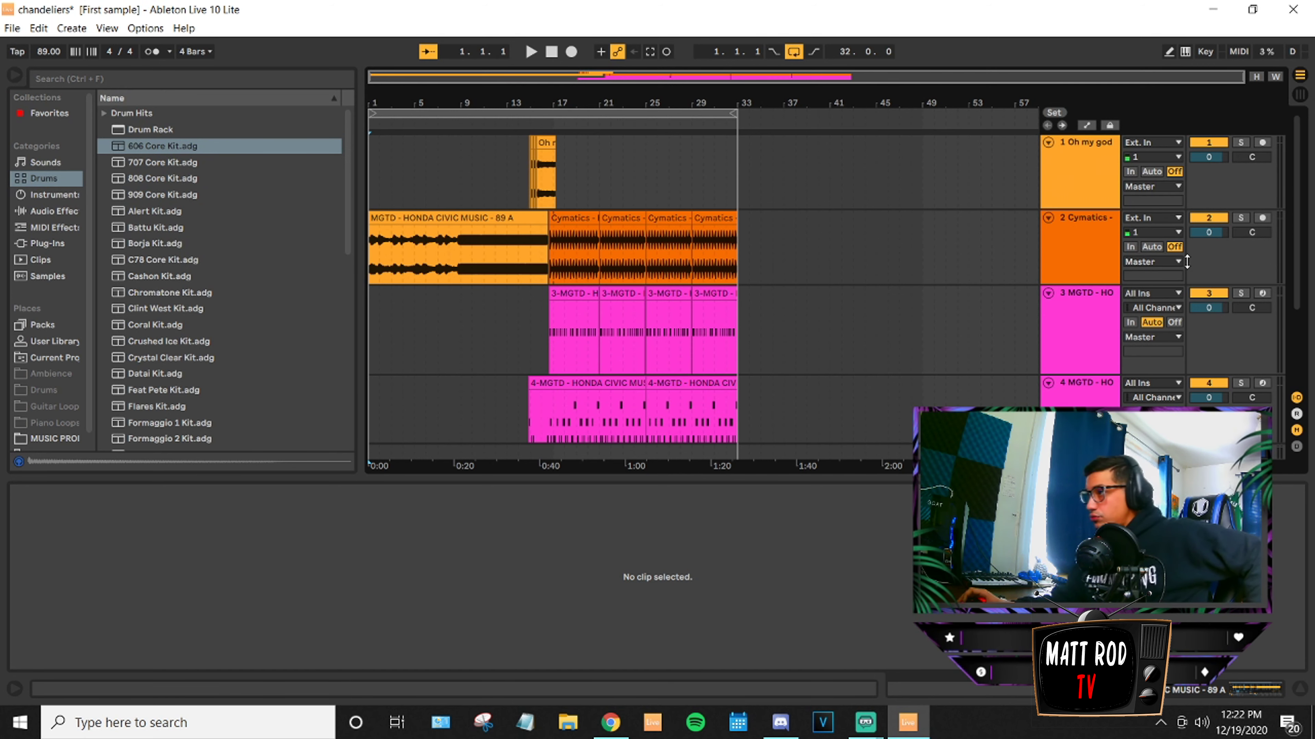
scroll(673, 342, "down", 2)
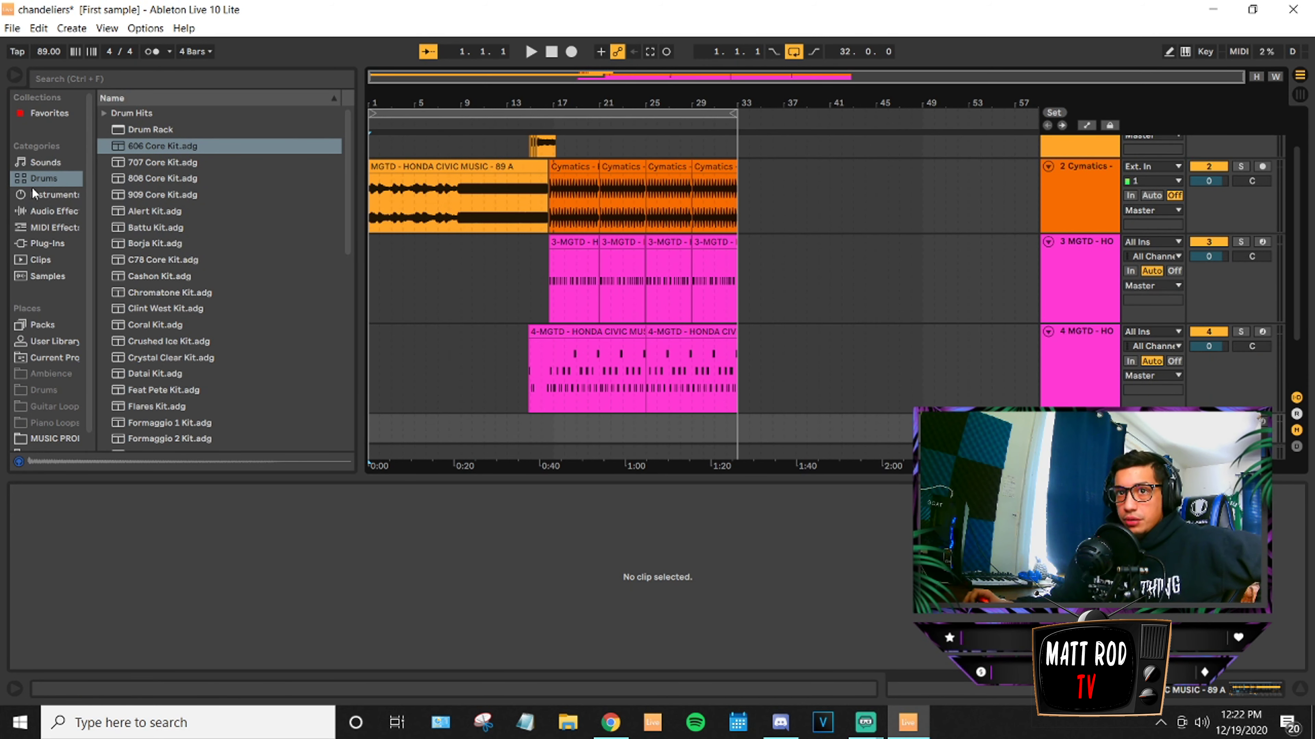
scroll(594, 216, "up", 2)
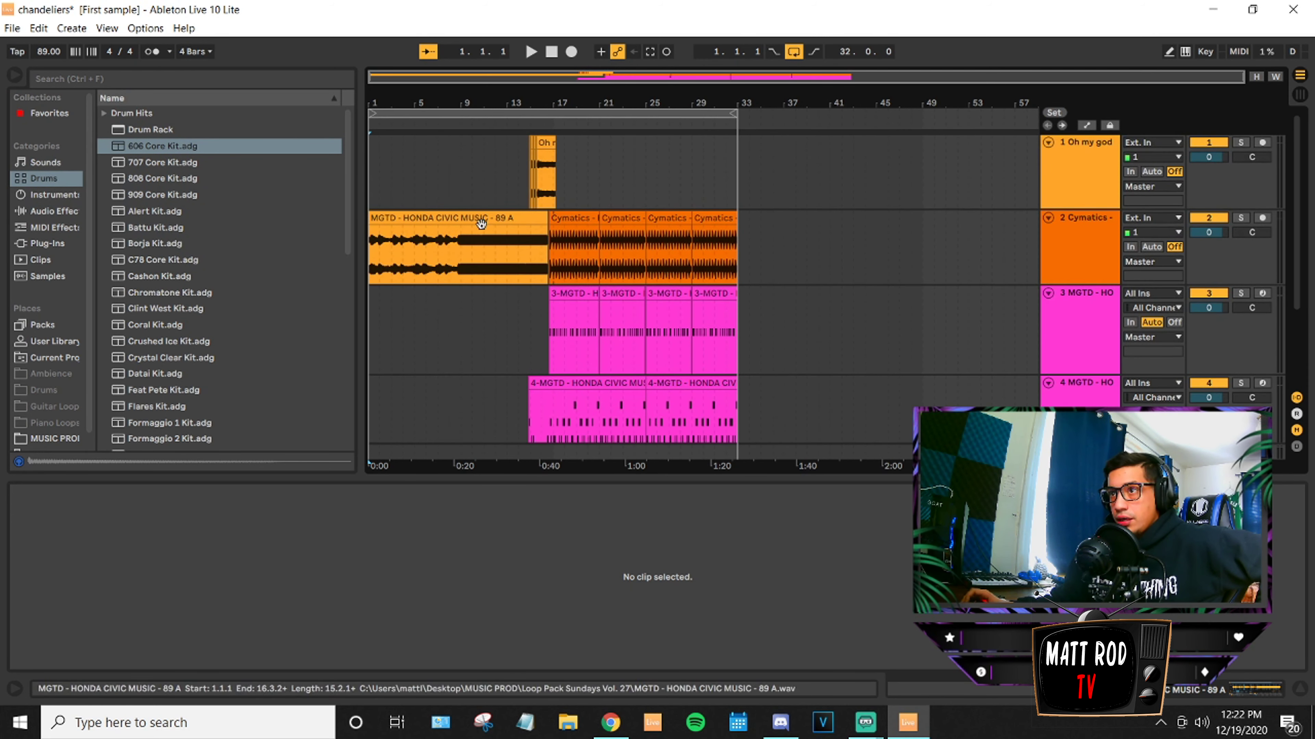
Set the arrangement's fixed grid to 1 Bar and place the insertion point on several bar lines of the first track.
left_click(456, 157)
right_click(487, 180)
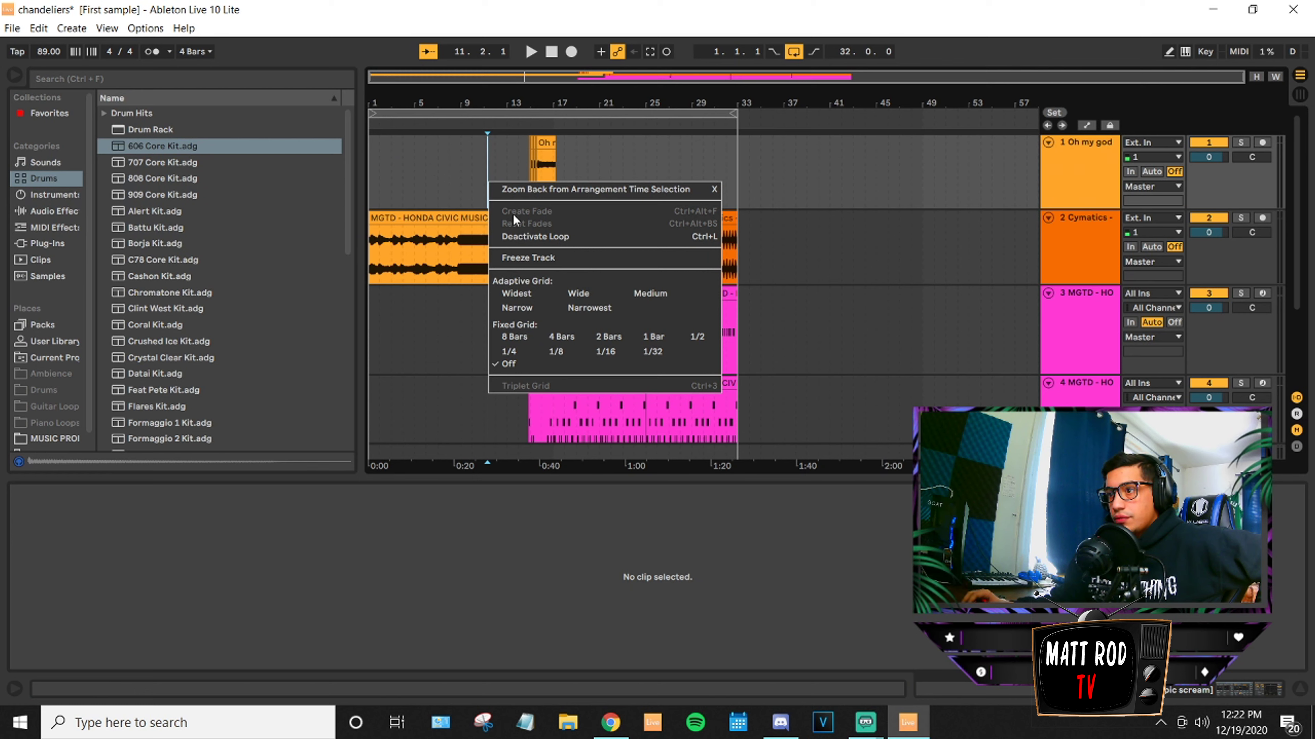
left_click(434, 179)
right_click(489, 171)
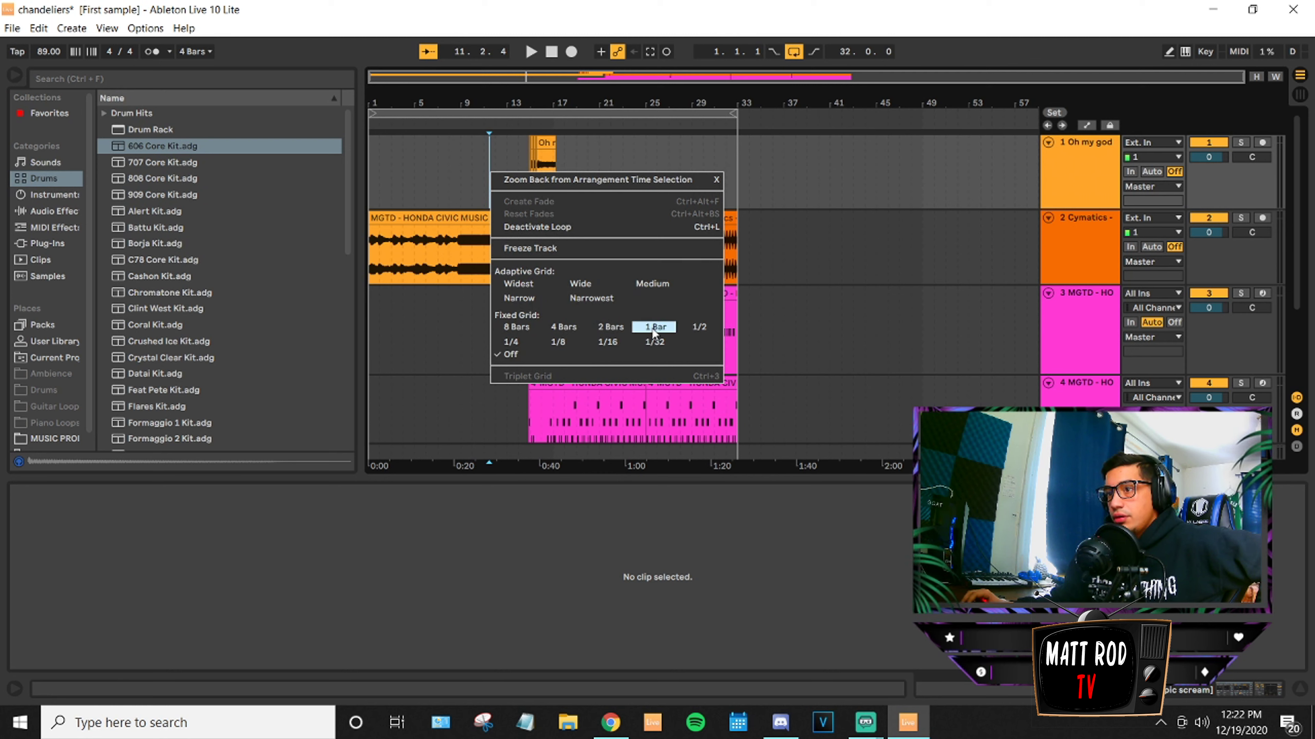
left_click(499, 186)
left_click(522, 180)
left_click(575, 182)
left_click(603, 183)
left_click(668, 186)
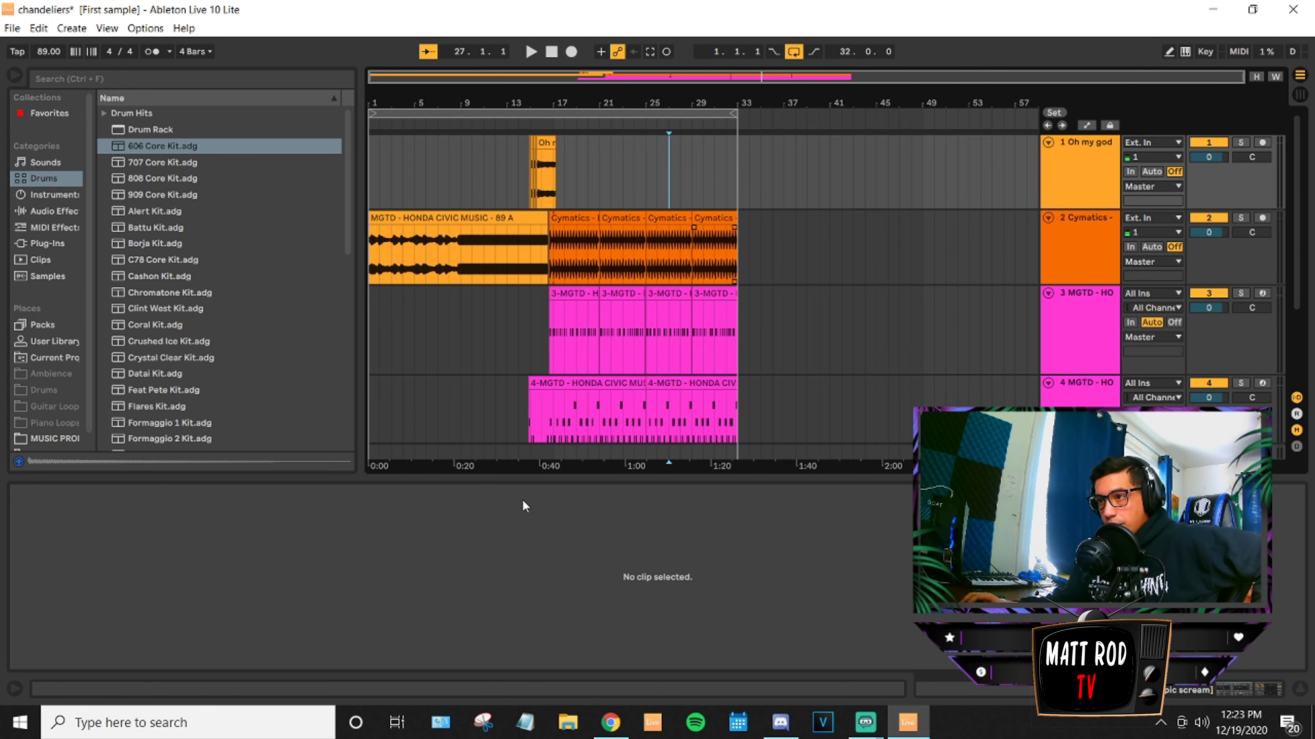
Show the sliced Simpler device on track 5 and arm that track for recording.
scroll(574, 397, "down", 1)
left_click(573, 395)
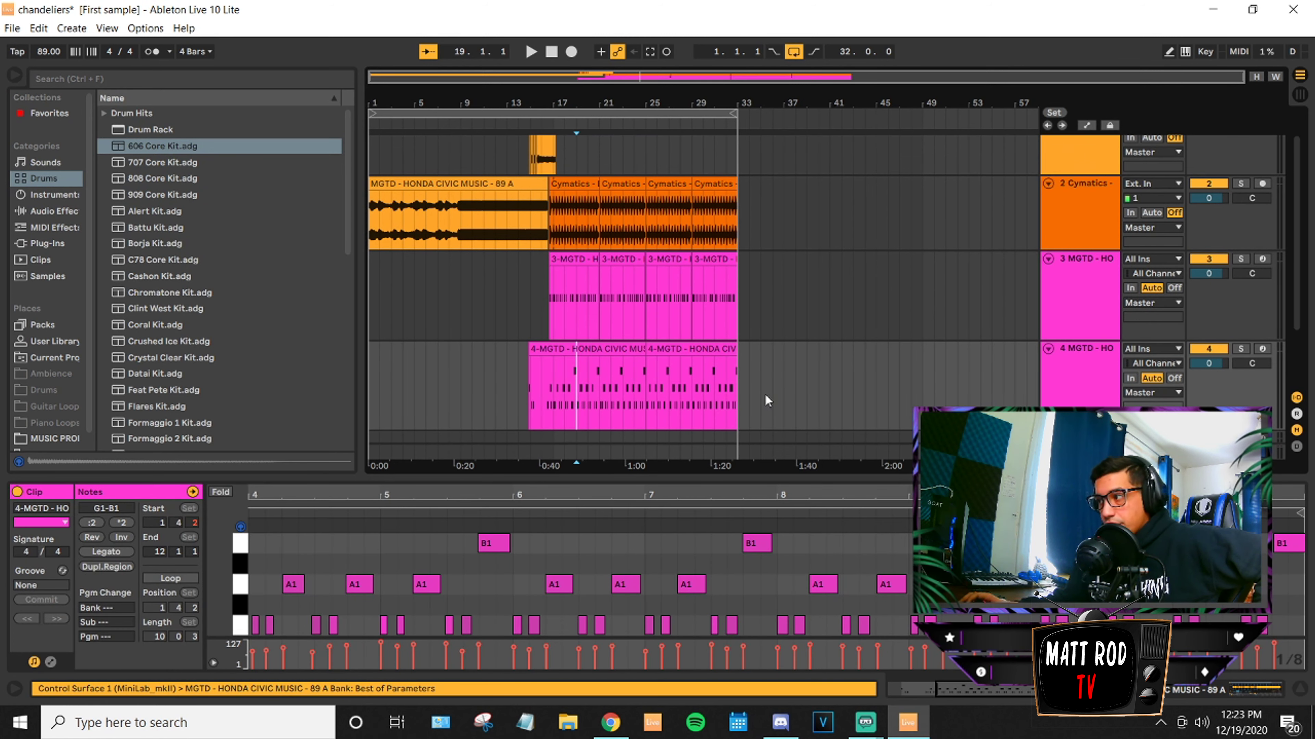
scroll(797, 394, "down", 2)
scroll(853, 396, "down", 1)
left_click(1064, 348)
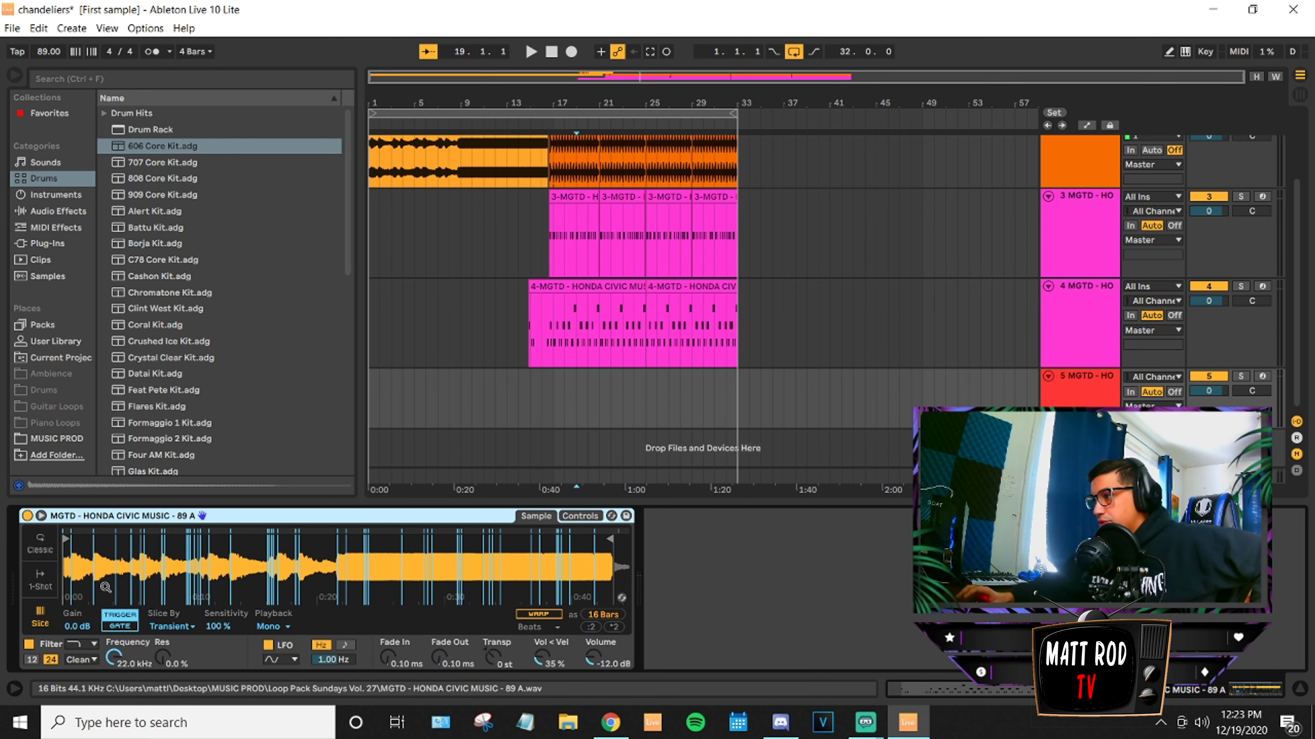
left_click(1263, 377)
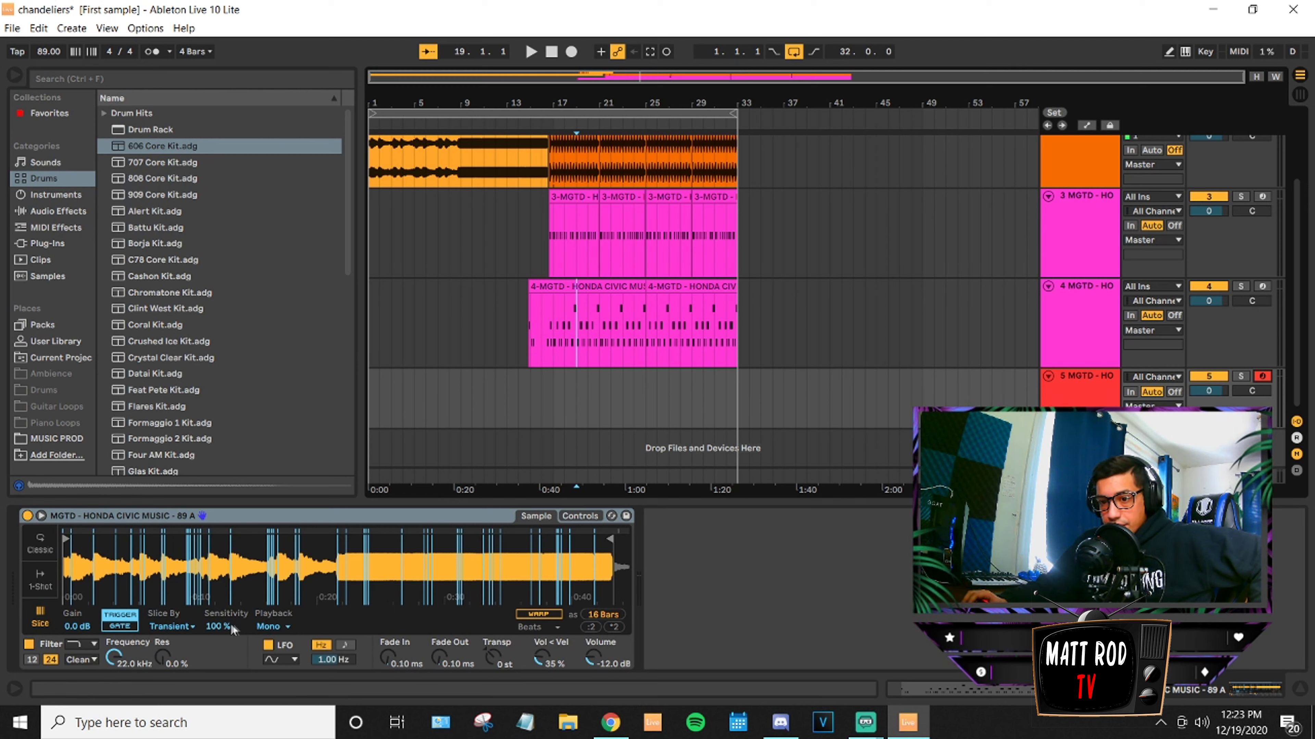
Set Simpler to slice the sample by Beat.
left_click(176, 626)
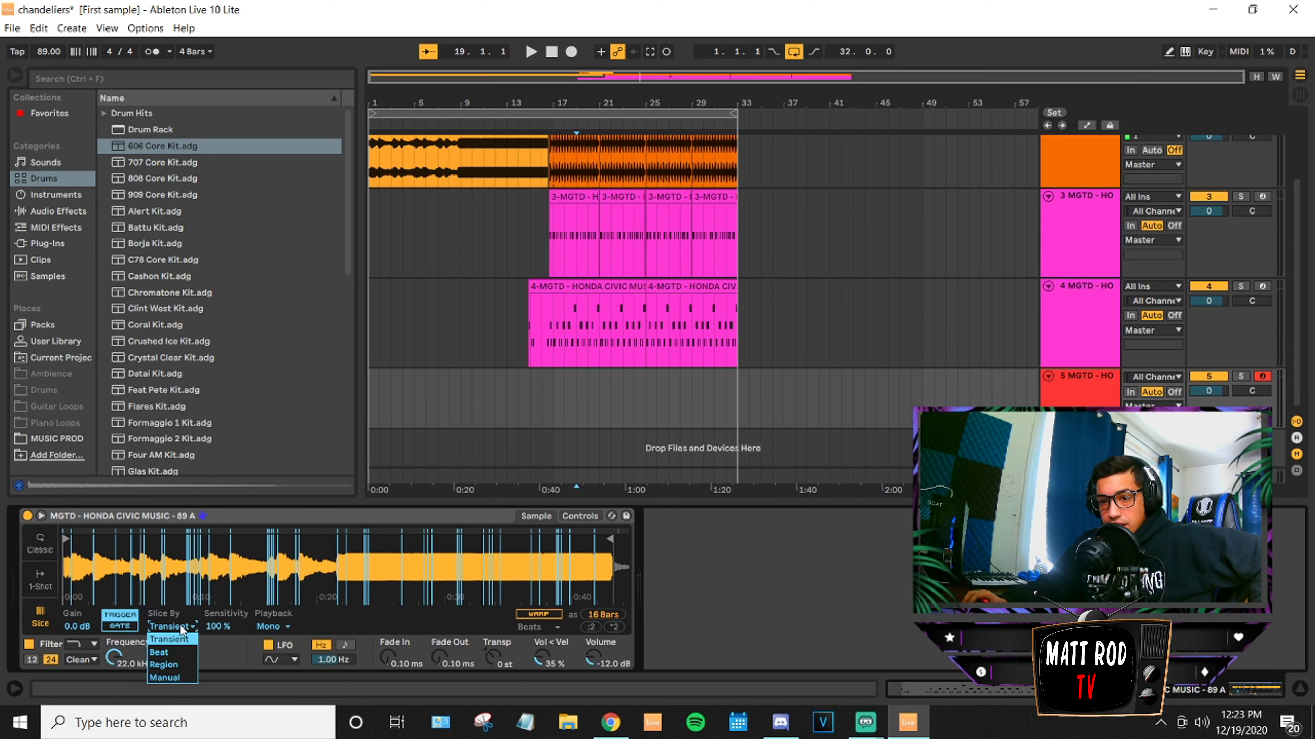
left_click(161, 651)
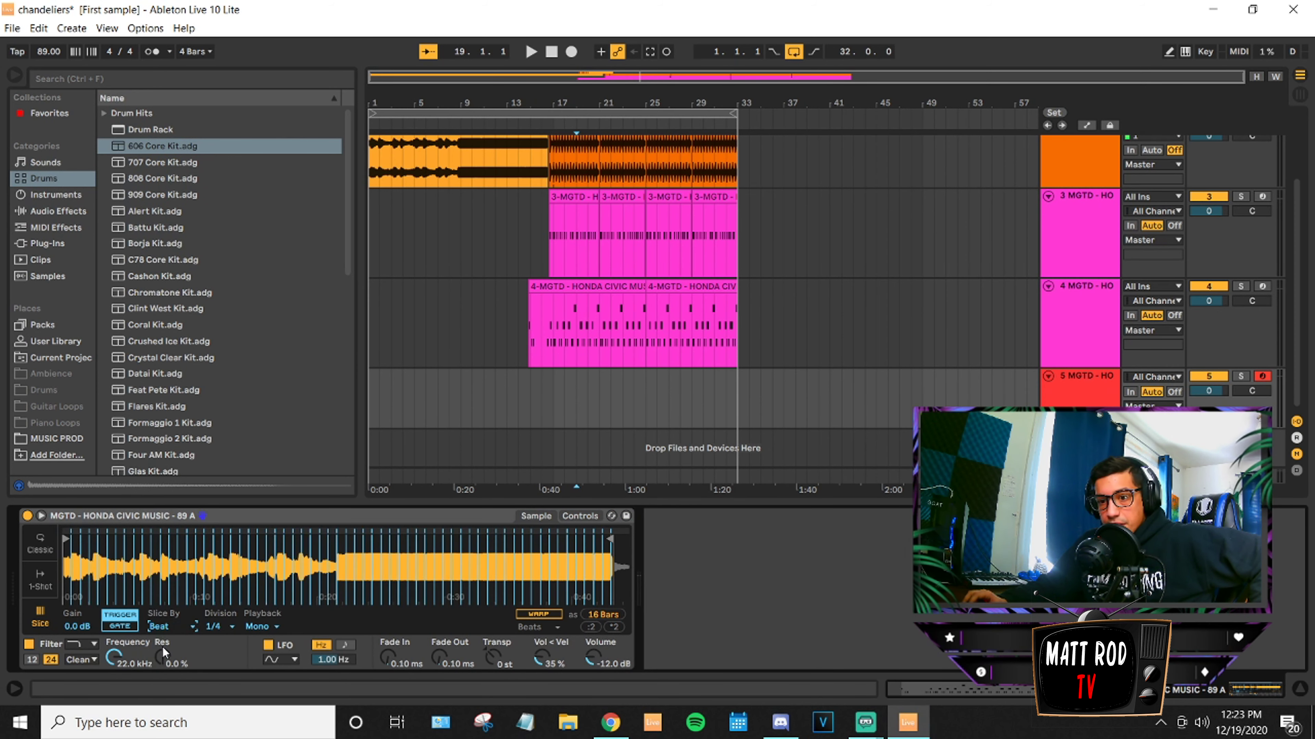
Set Simpler's slice division to 1 Bar and play the chops against the arrangement.
left_click(218, 624)
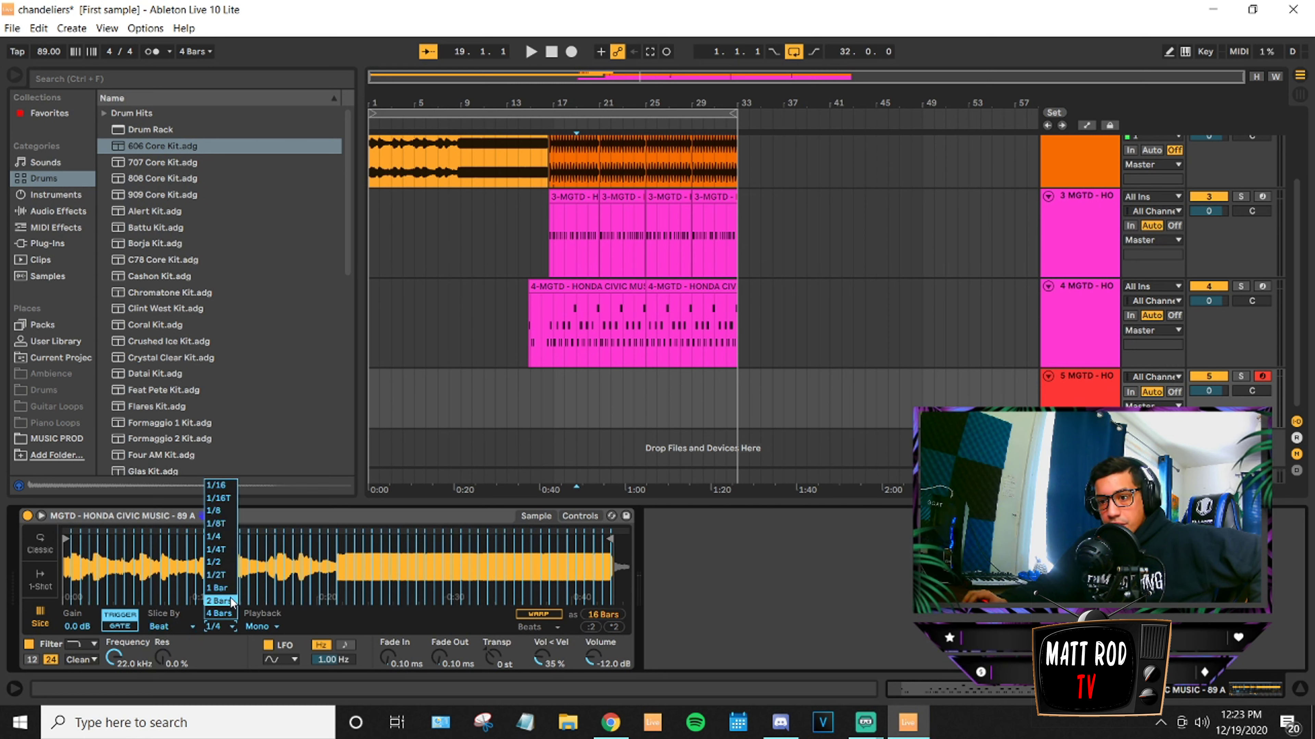
left_click(230, 589)
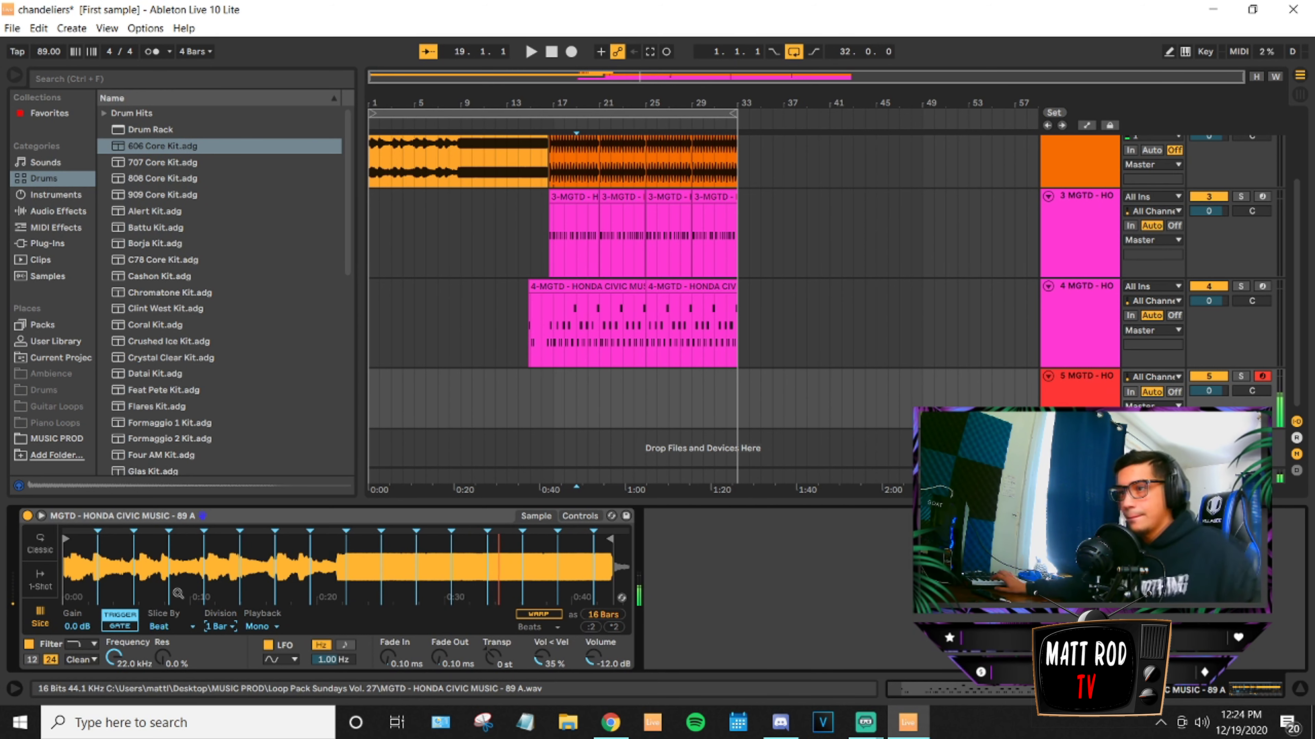
key("space")
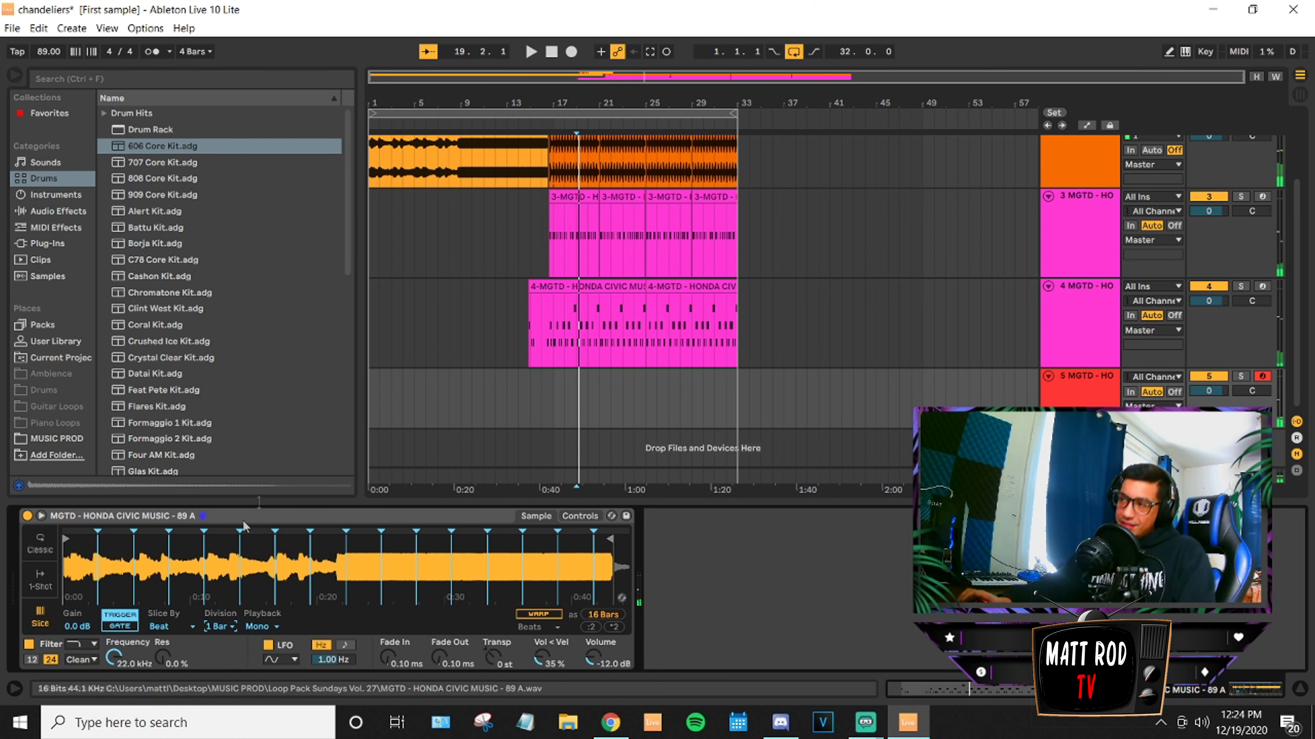
Solo track 3 to listen to its part from bars 16 and 17, and take it out of solo.
scroll(805, 469, "up", 4)
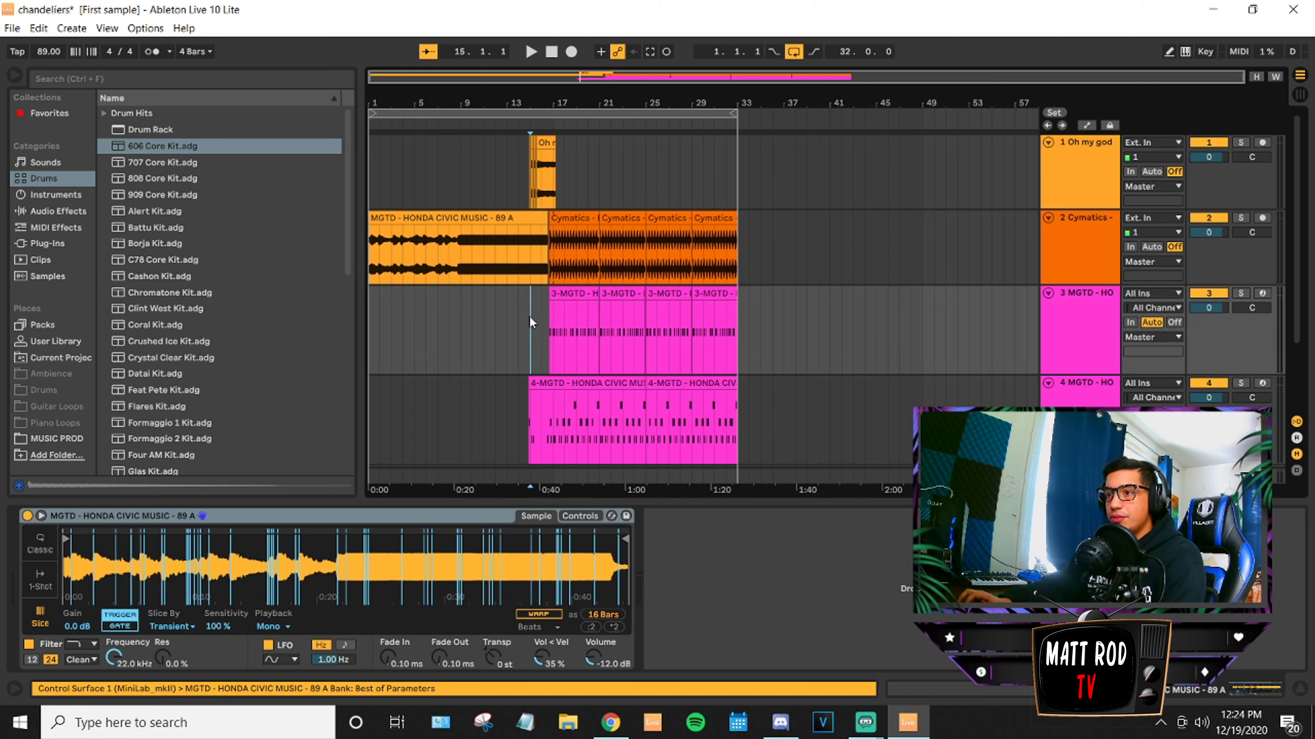
left_click(553, 334)
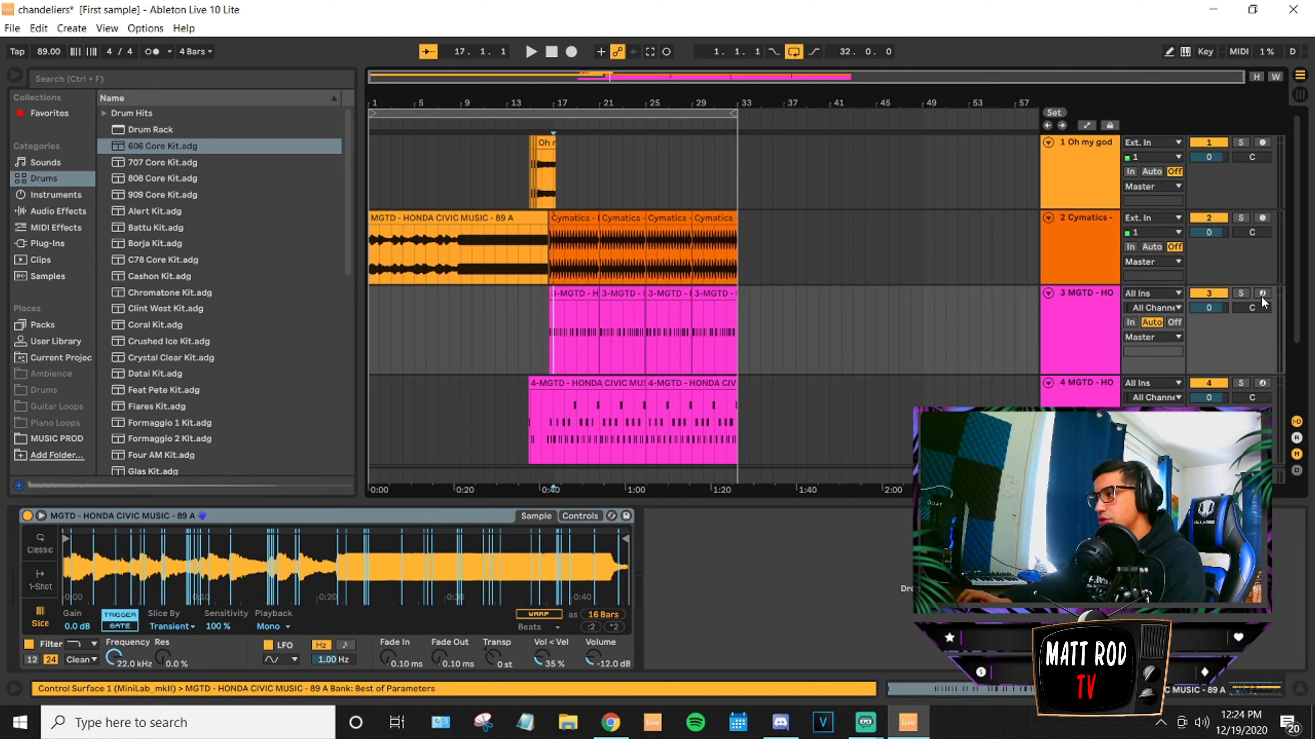
left_click(1242, 294)
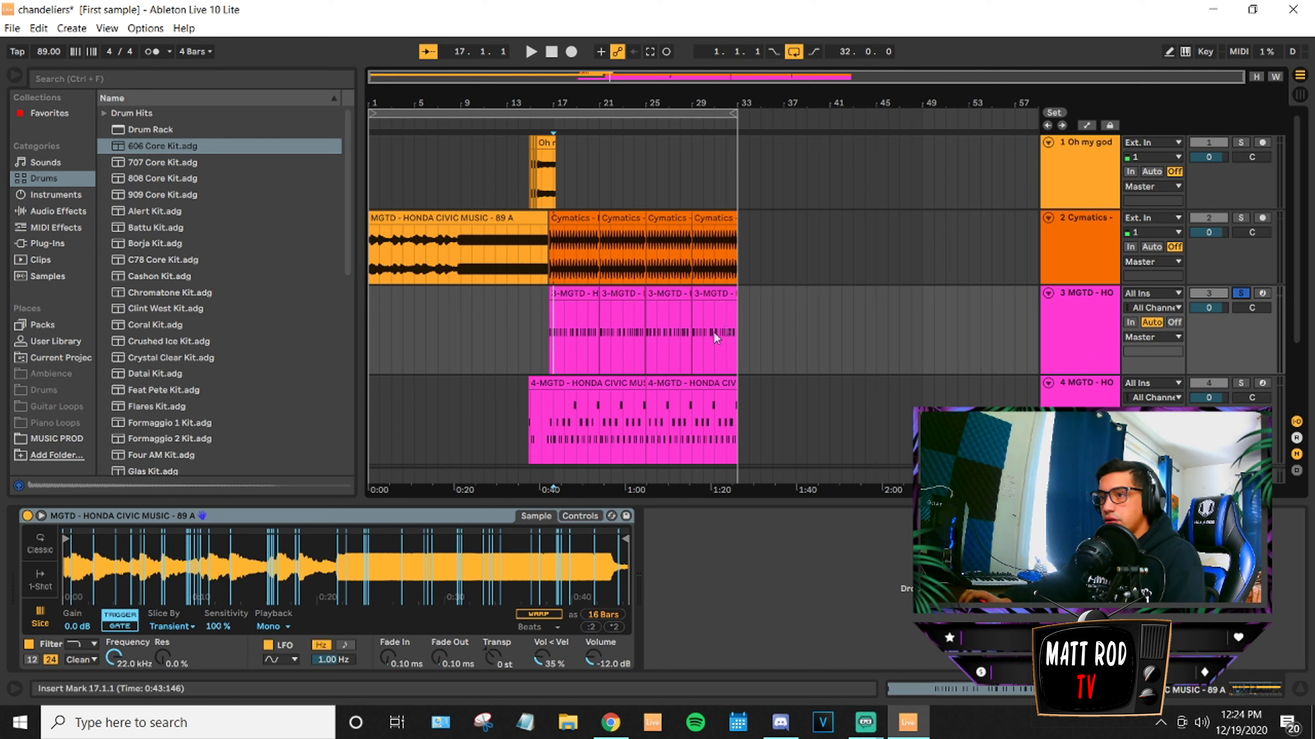
left_click(549, 362)
key("space")
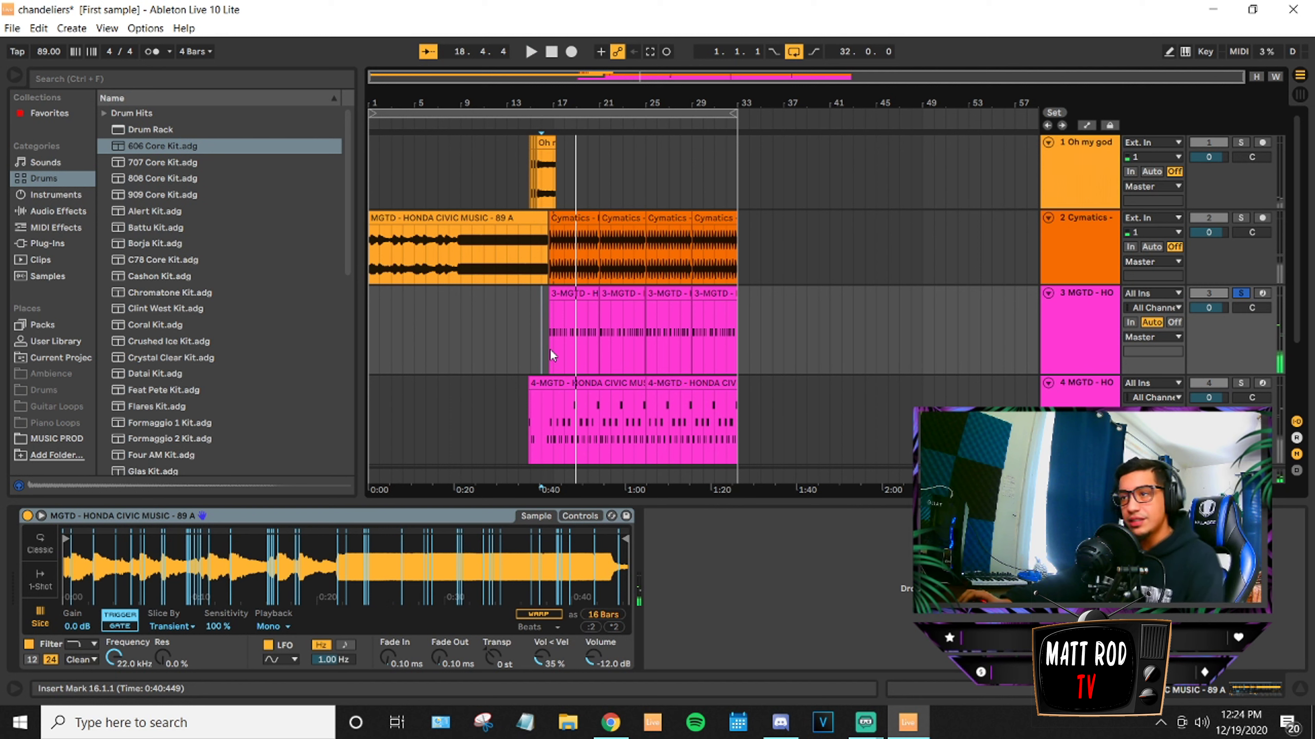
left_click(551, 350)
key("space")
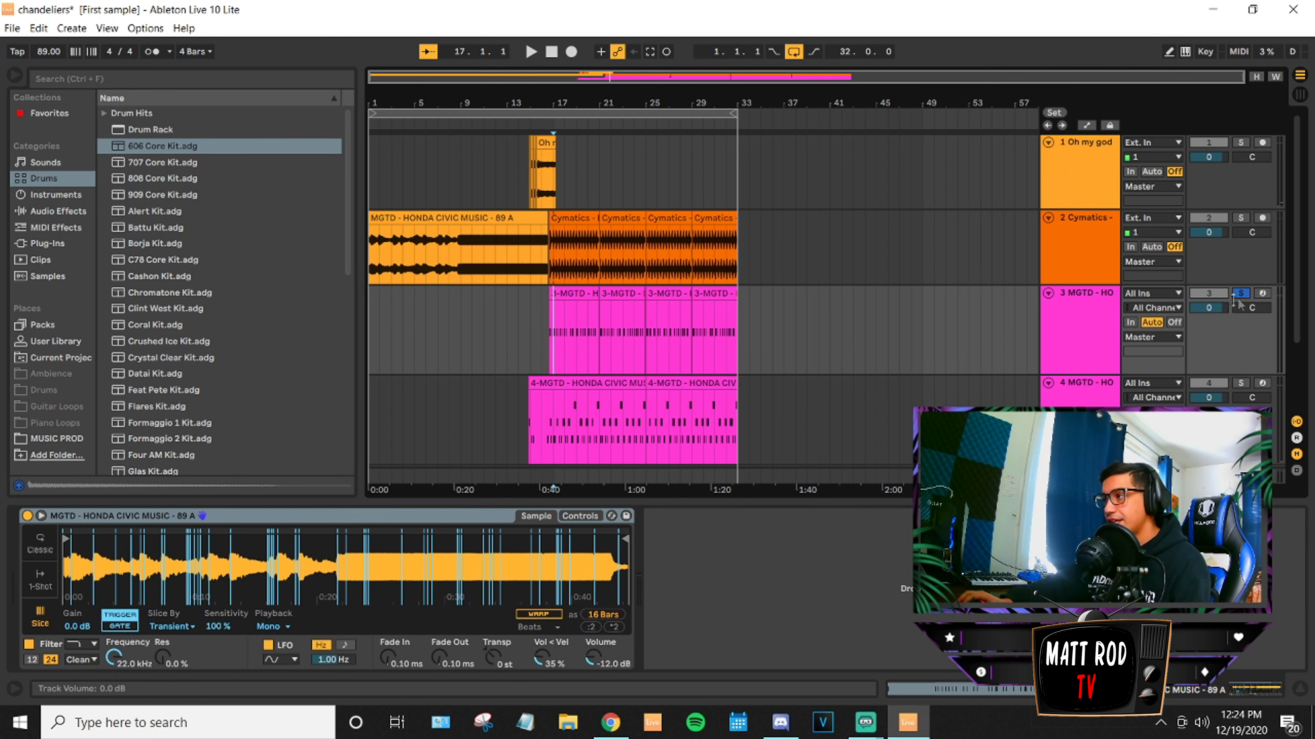
left_click(1243, 295)
Solo track 4 and listen to its chops from bar 16, and take it out of solo.
left_click(549, 362)
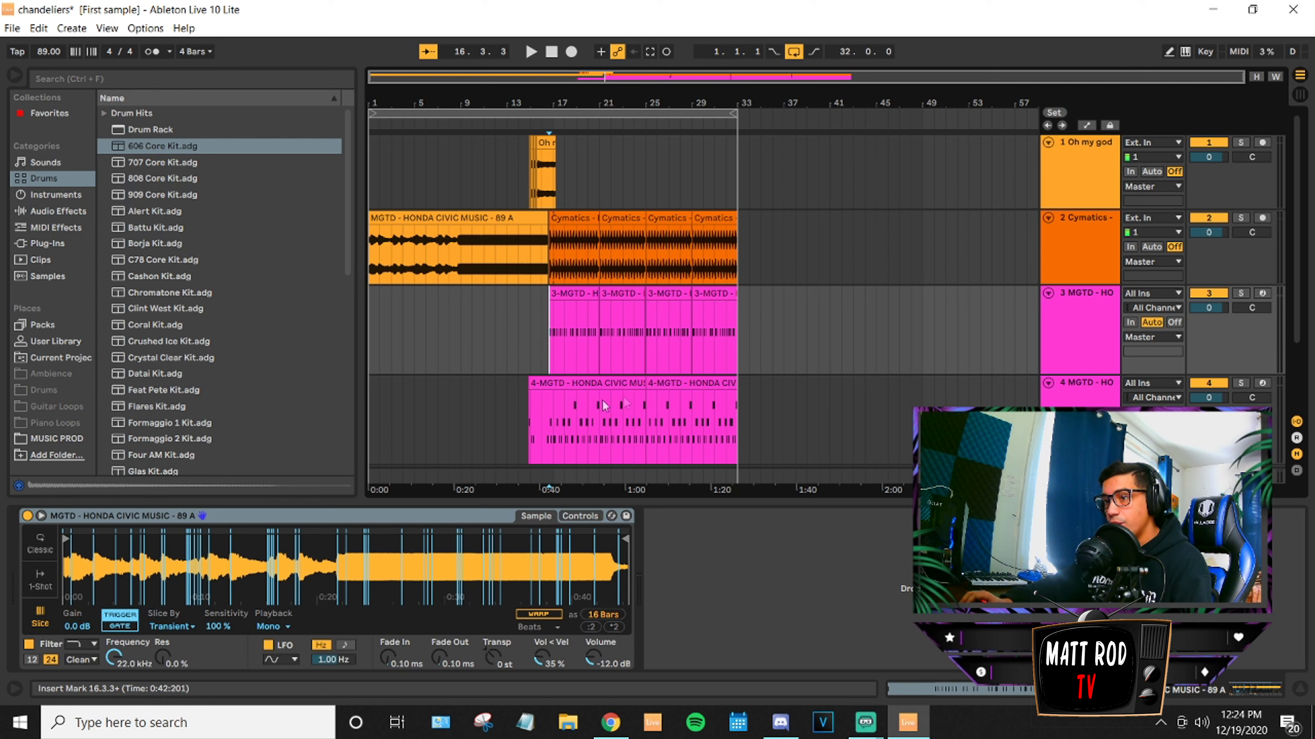
left_click(1242, 384)
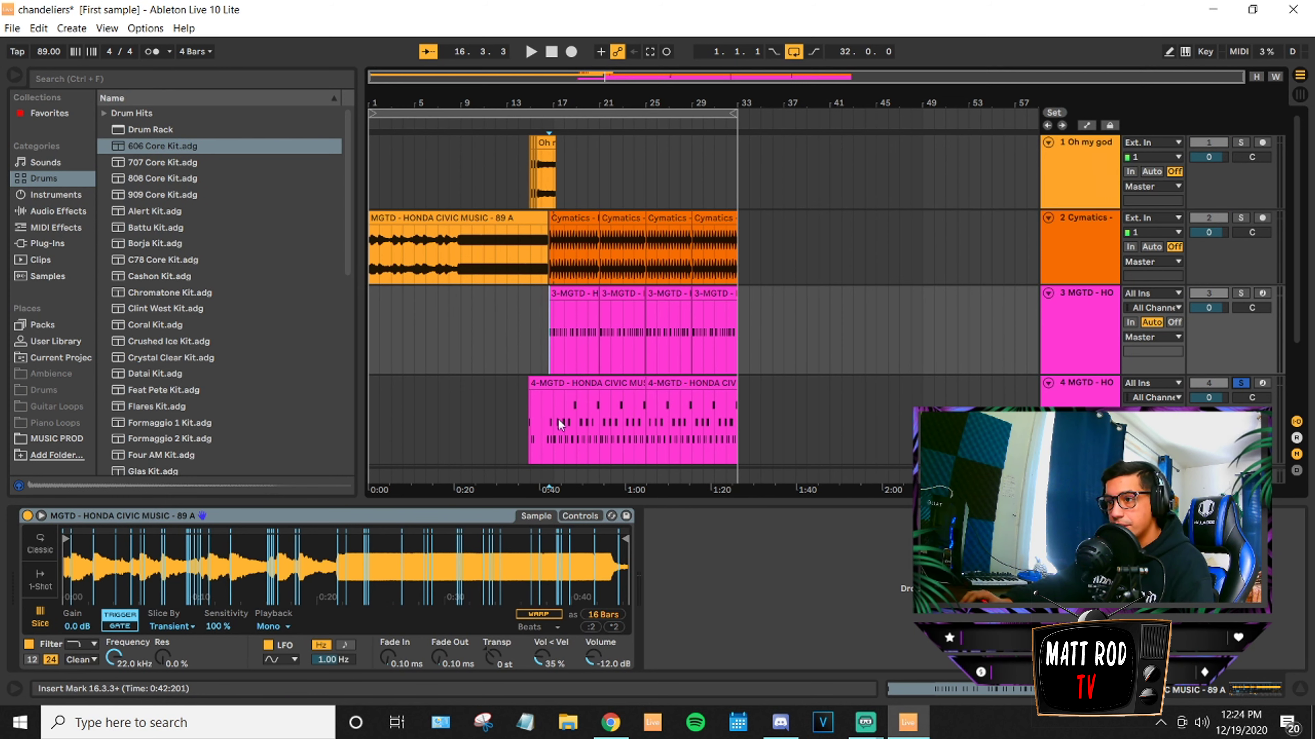
left_click(547, 419)
key("space")
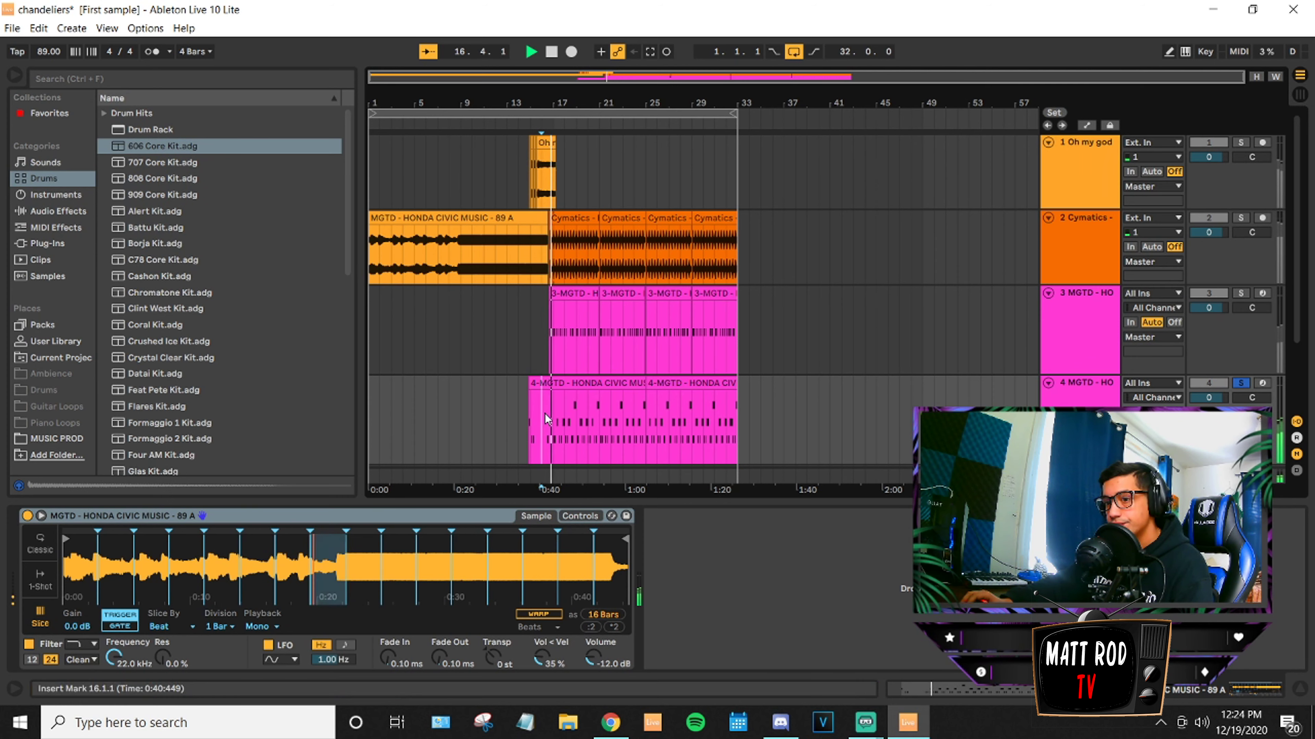
key("space")
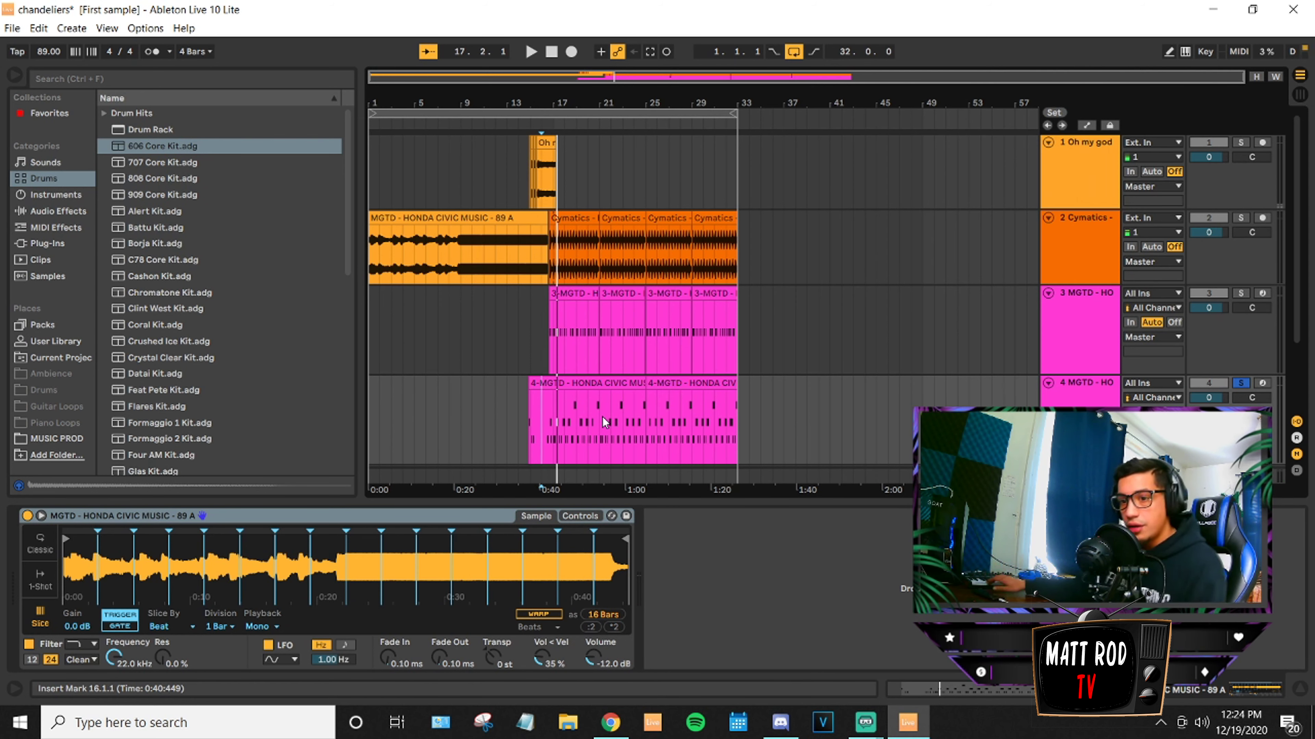
scroll(601, 417, "down", 2)
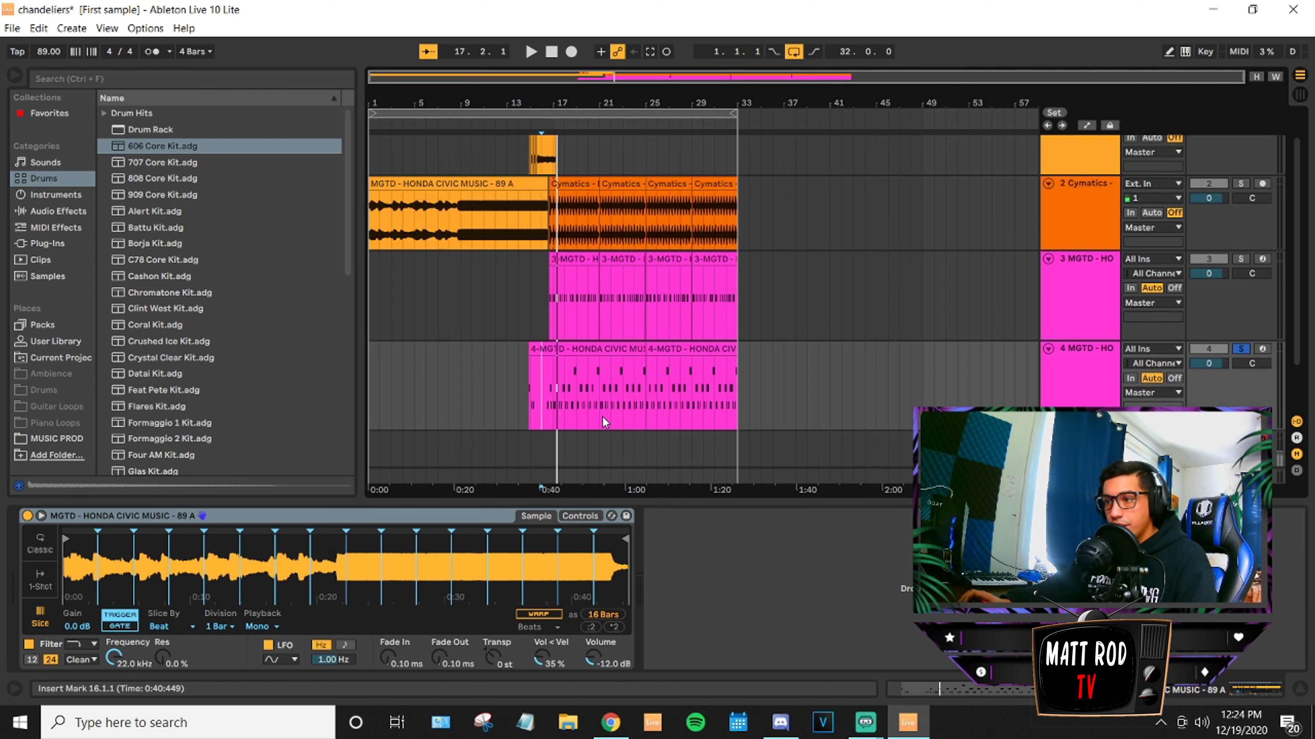
key("space")
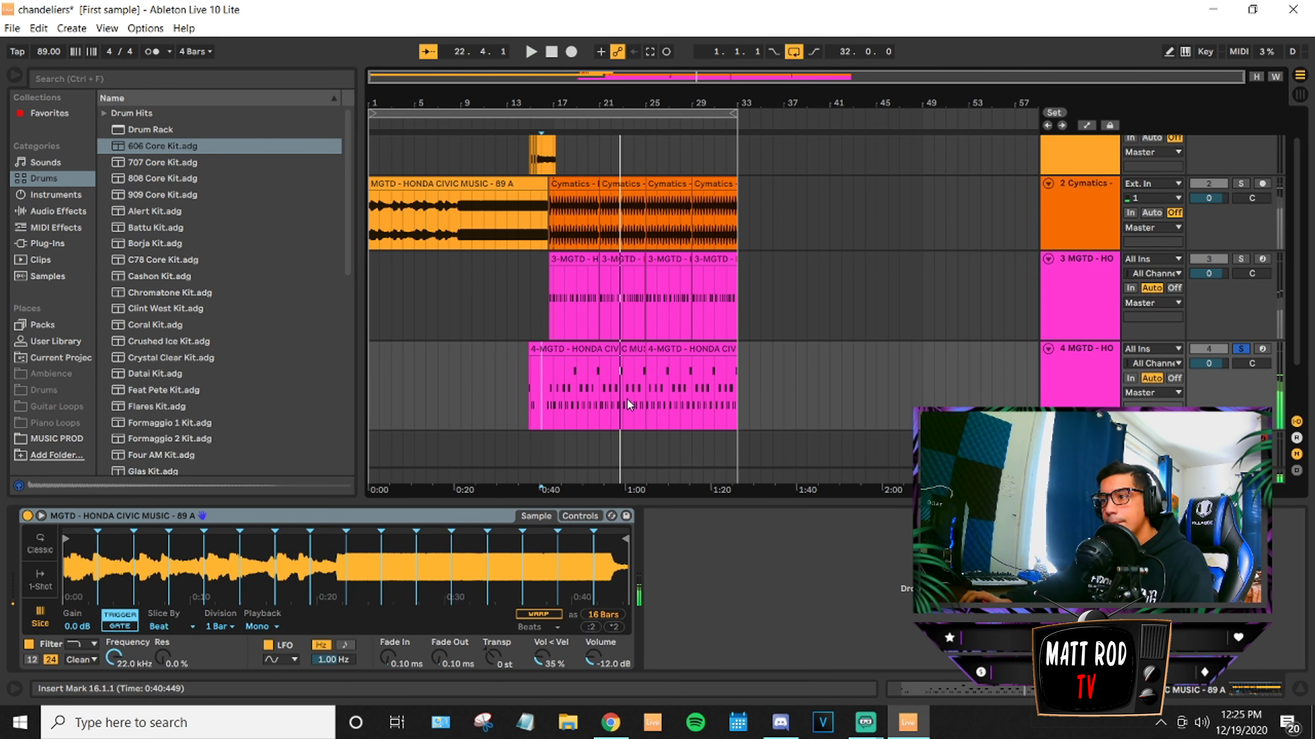
left_click(1240, 350)
Play the whole arrangement from bar 1.
scroll(1190, 358, "up", 1)
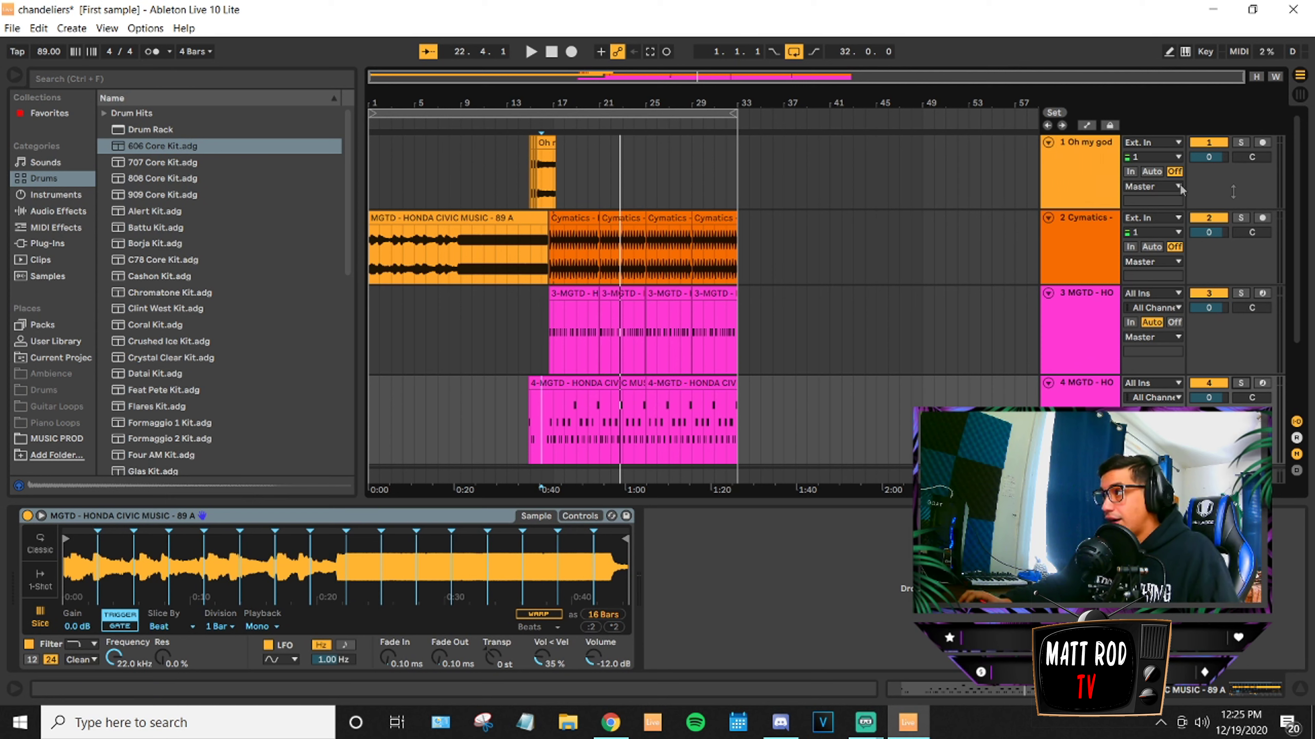
left_click(526, 194)
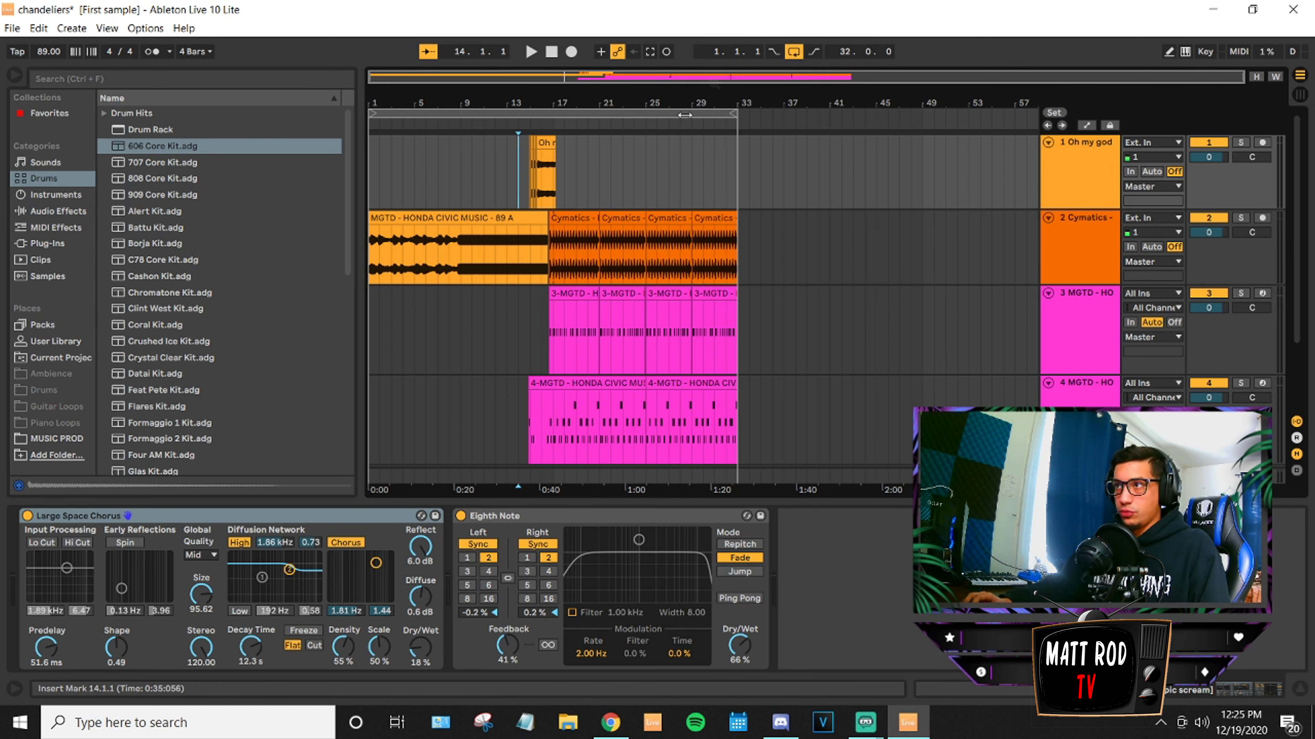
left_click(368, 178)
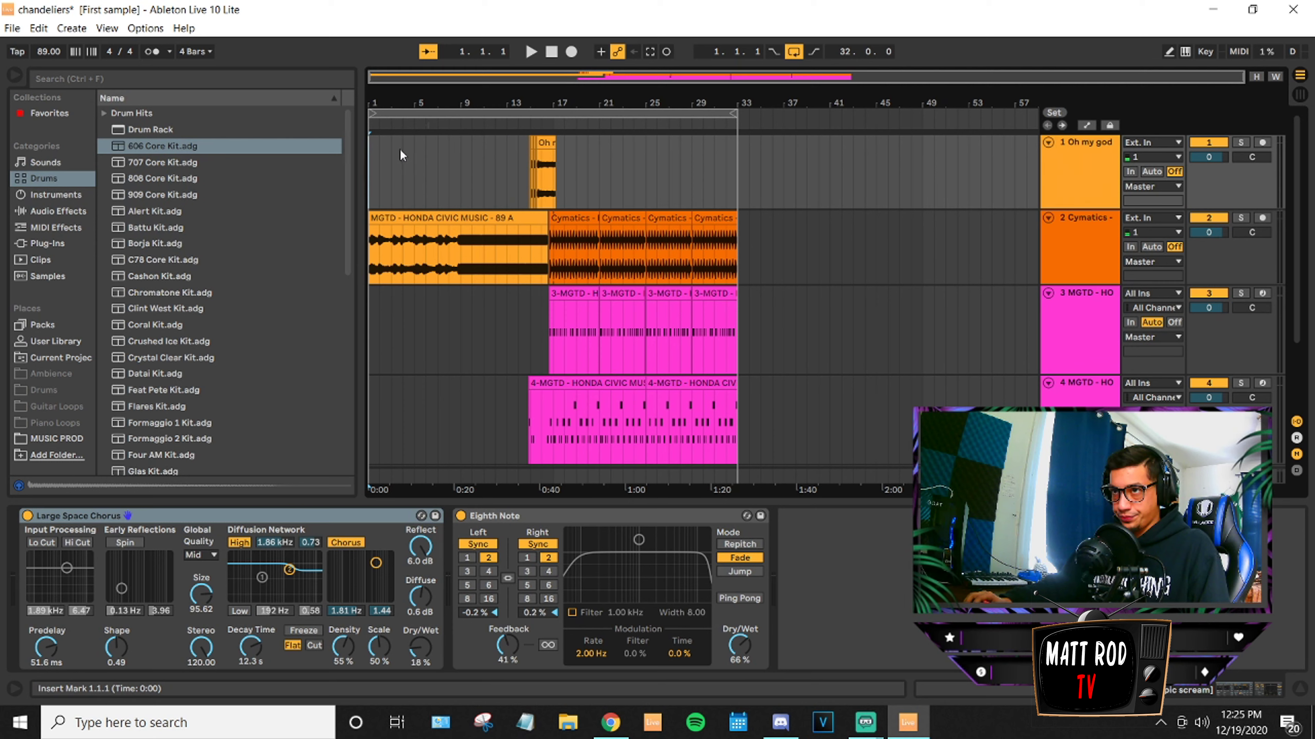
key("space")
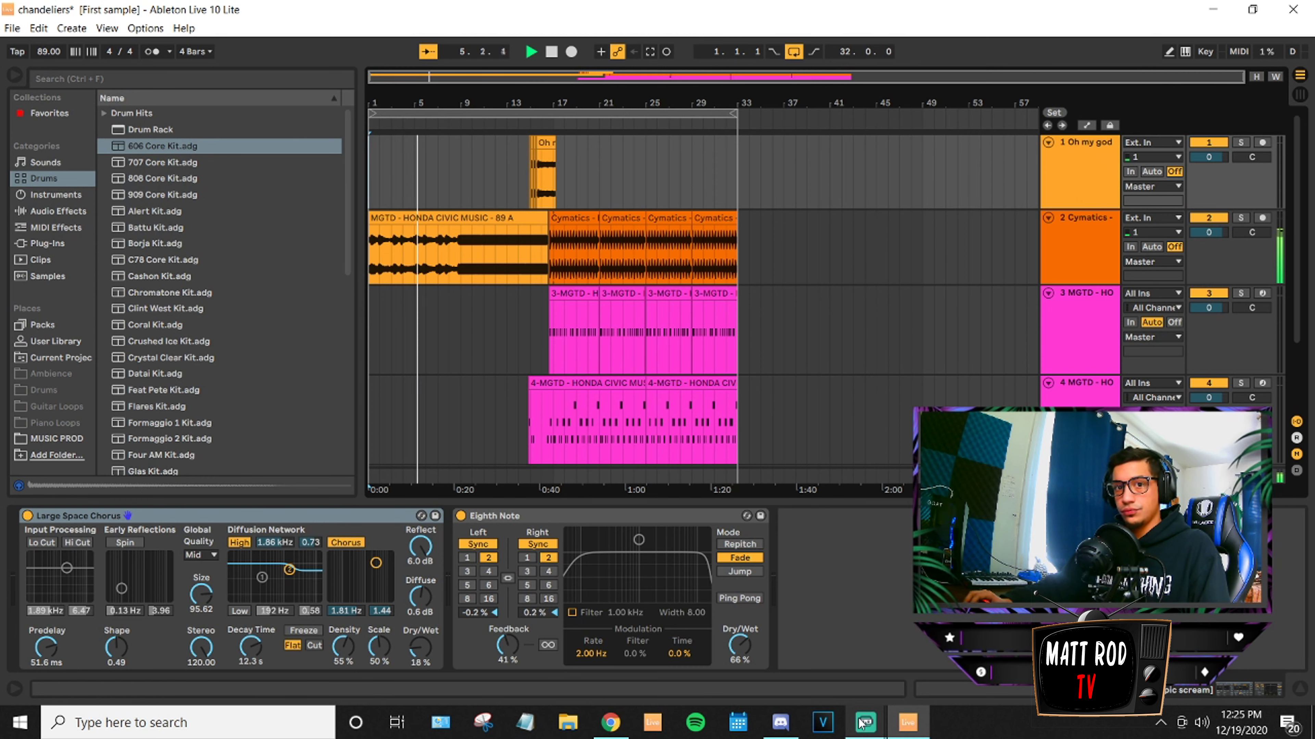
Switch to Streamlabs OBS to check the running stream and its audio levels, and return to Ableton Live.
mouse_move(862, 722)
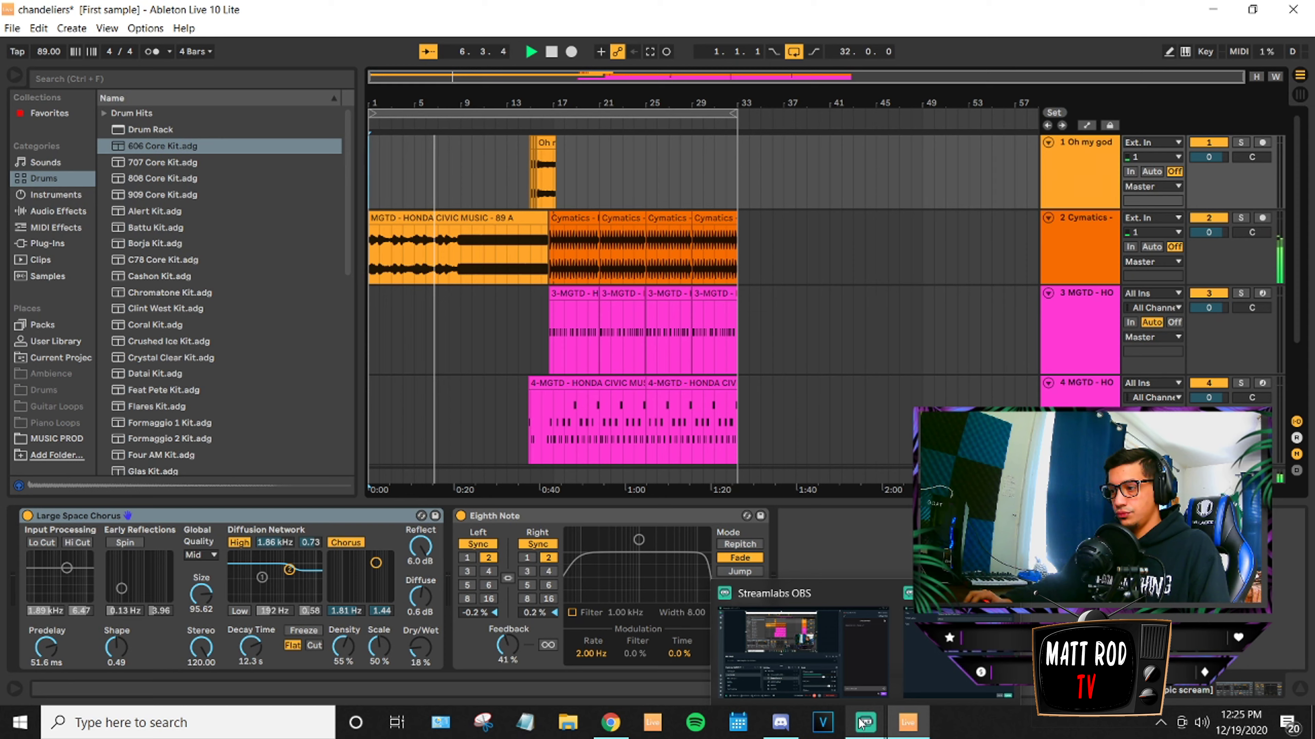
left_click(802, 650)
left_click(1002, 654)
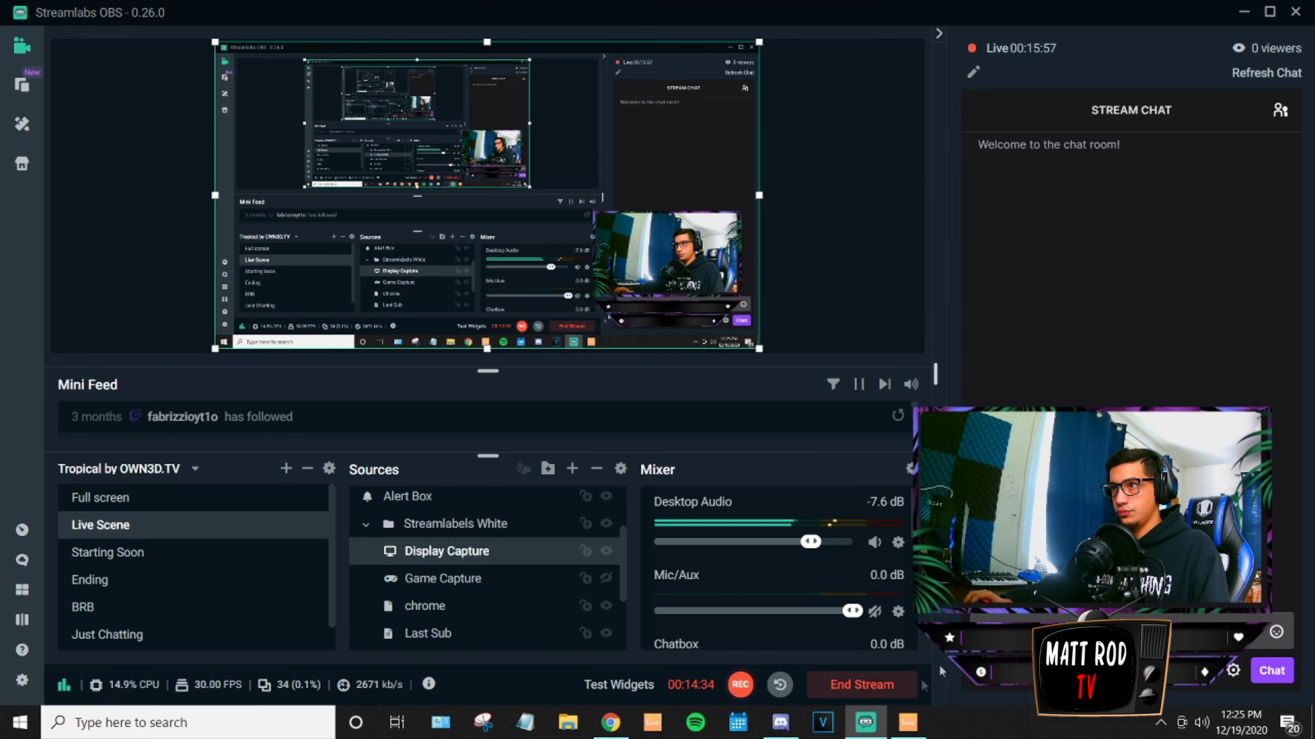
left_click(1243, 20)
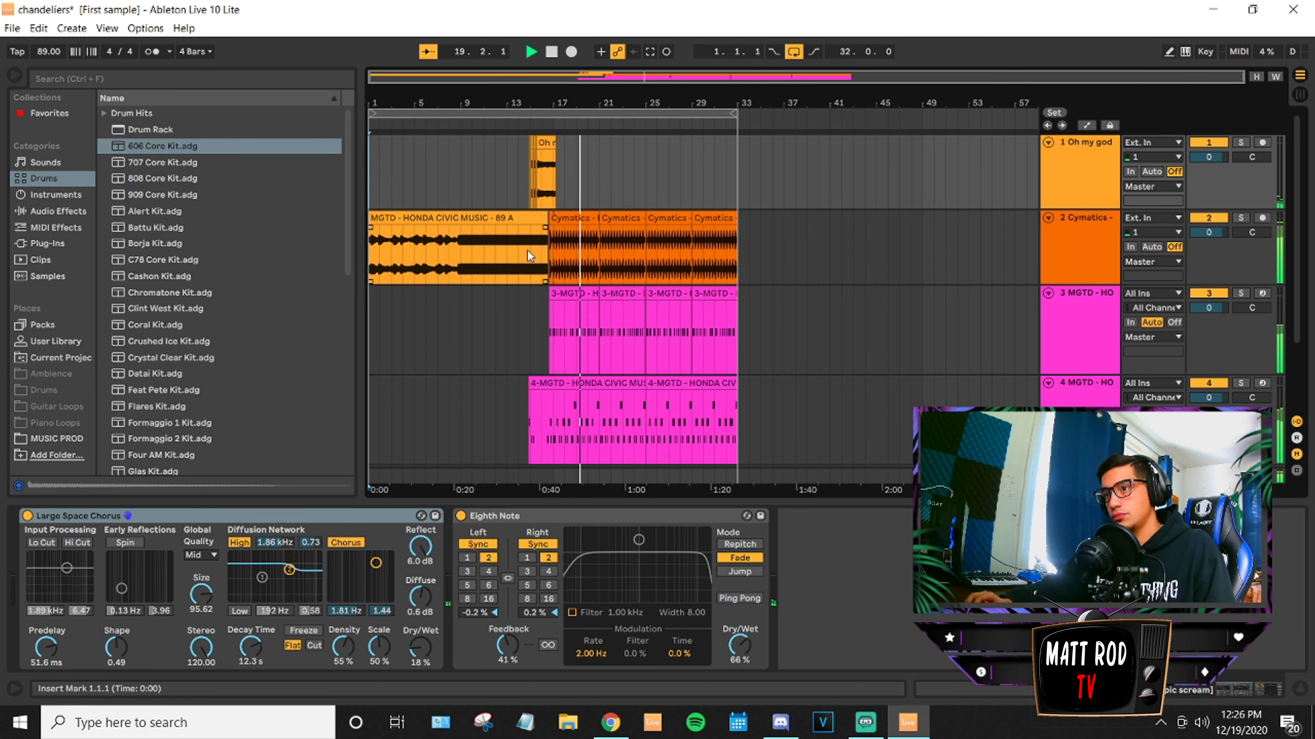
Place the insertion point at bar 16 of track 5 to show its Simpler, and stop playback.
scroll(528, 265, "down", 2)
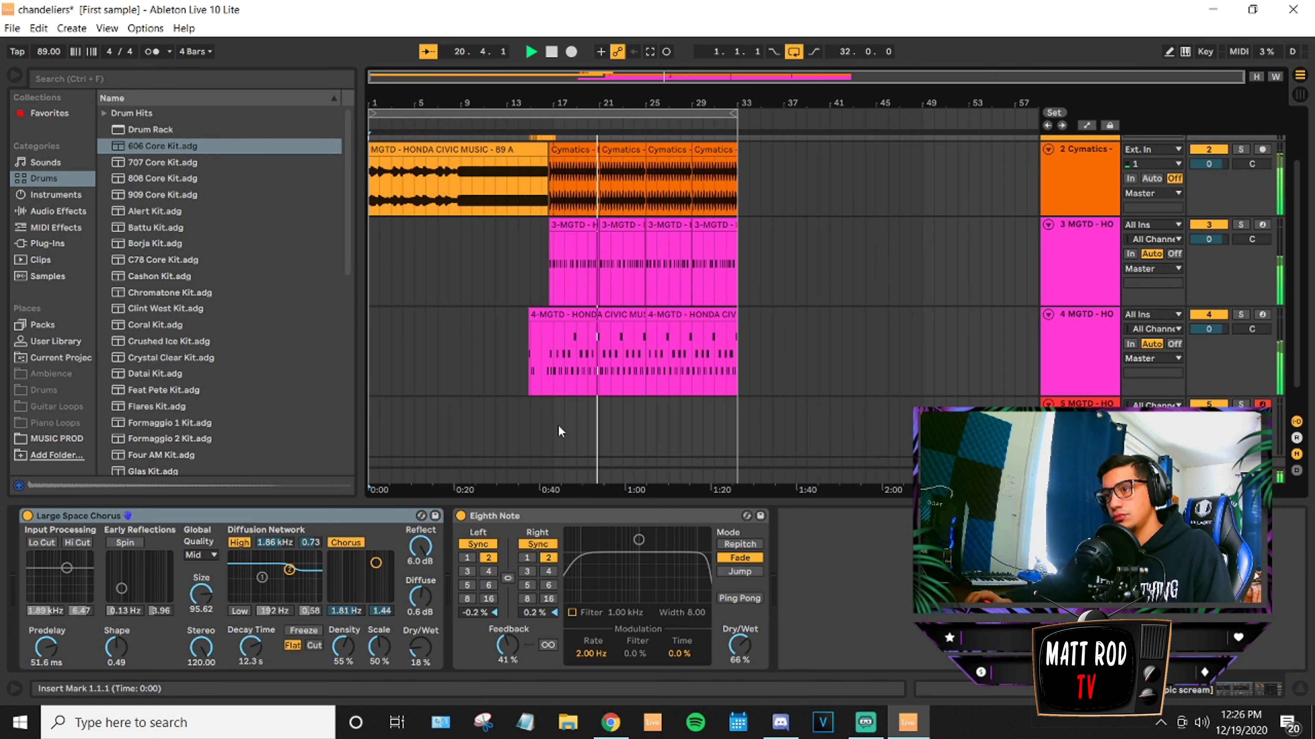
left_click(539, 438)
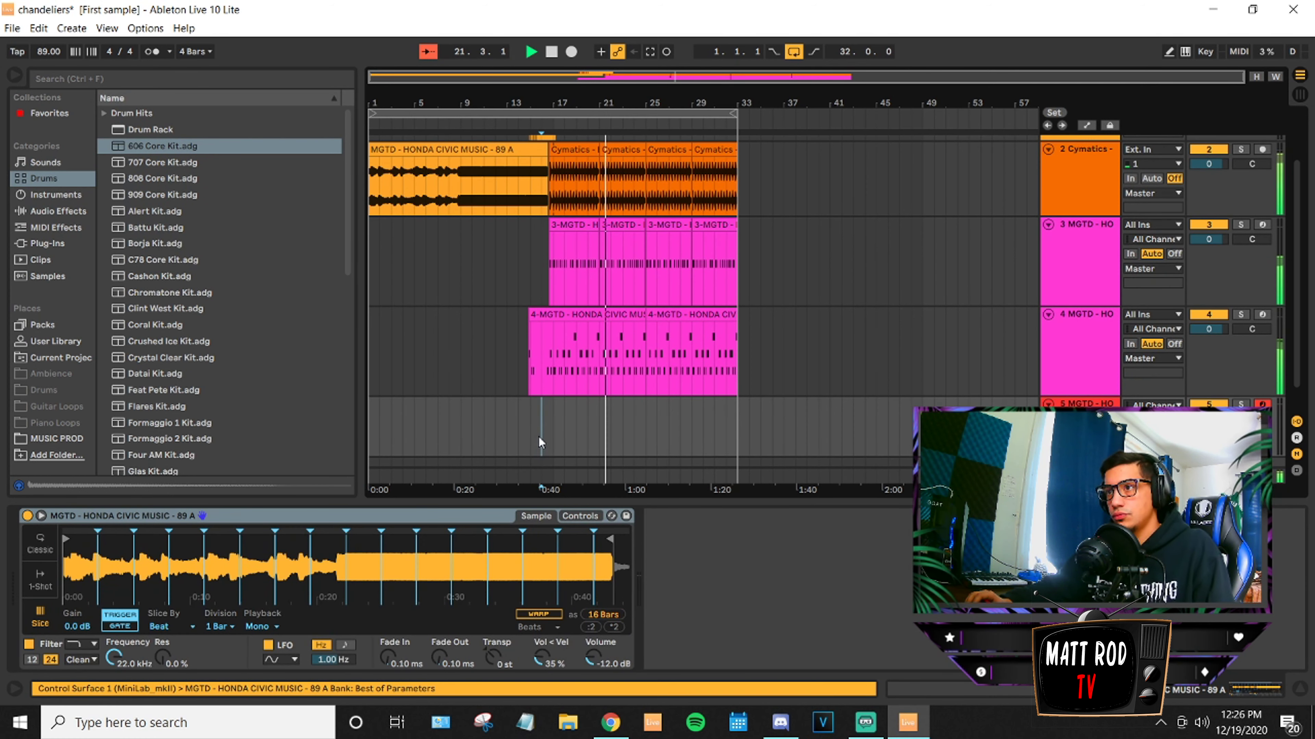
key("space")
Listen to the transition into the drums from bars 15 and 16 of track 2.
left_click(532, 171)
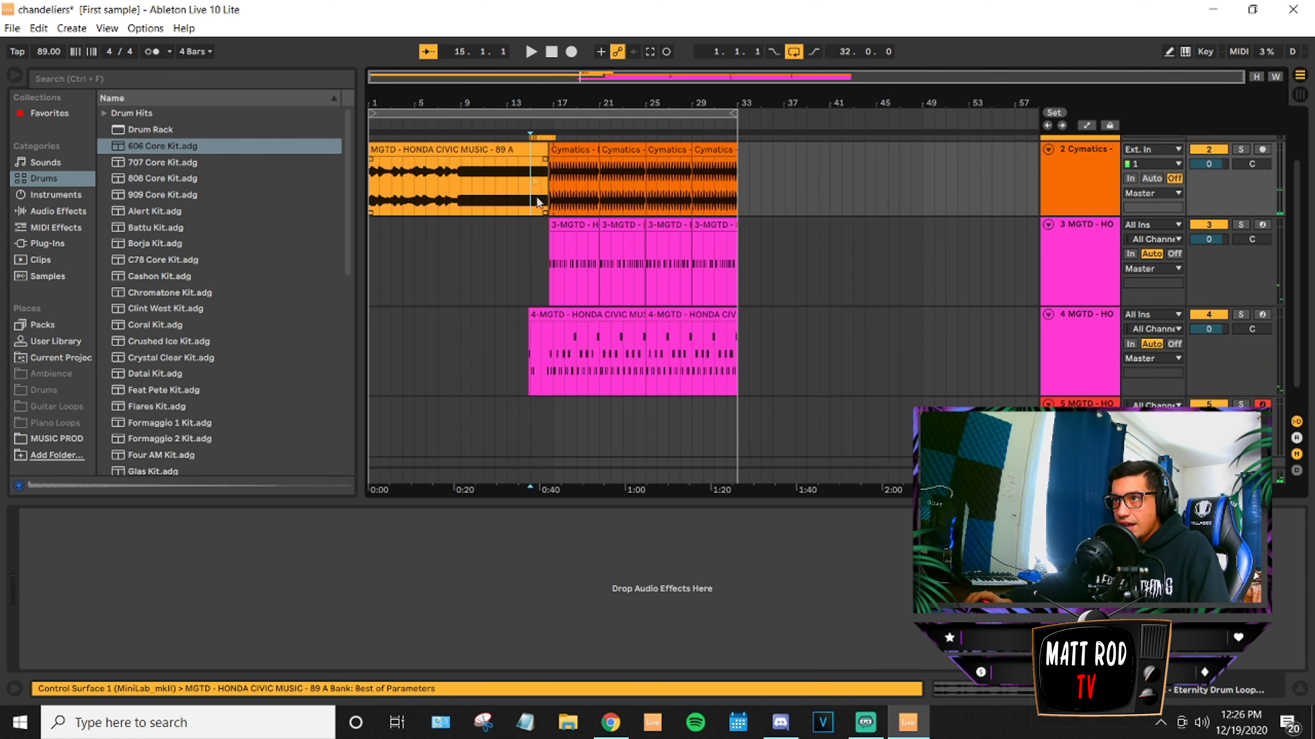
scroll(536, 196, "up", 2)
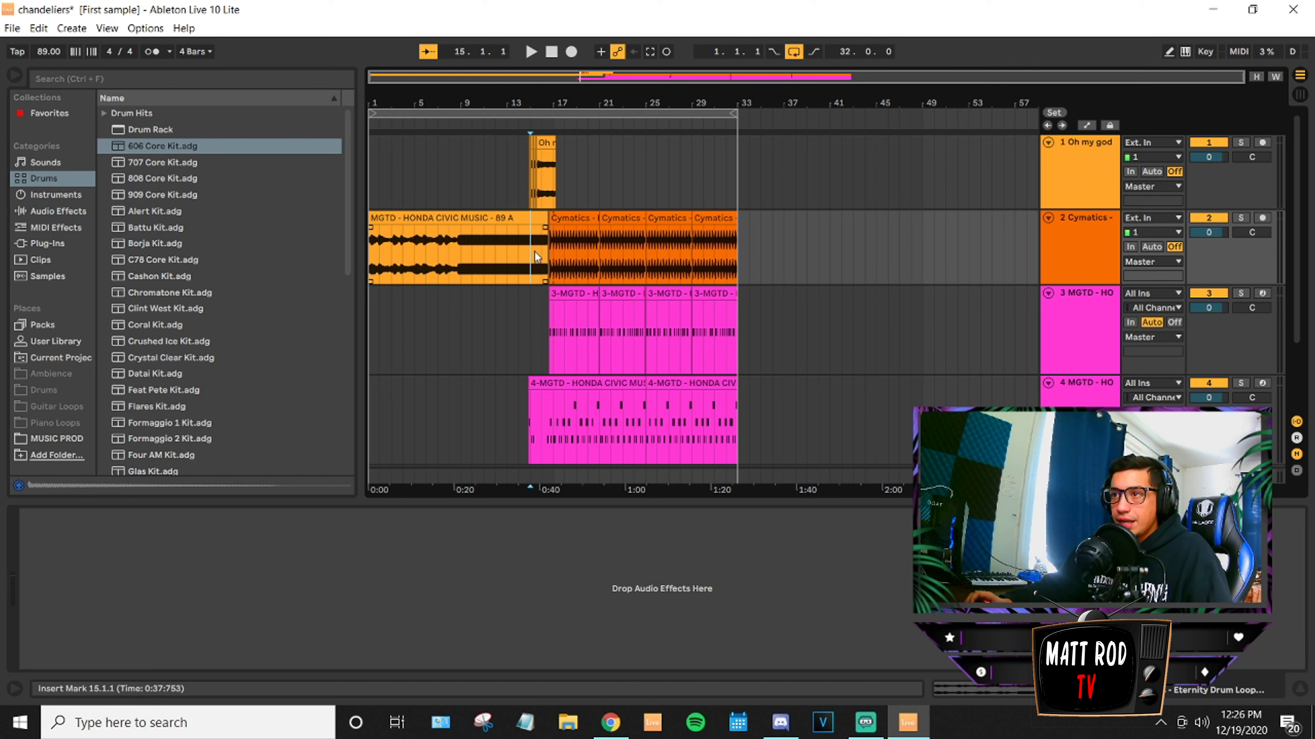
key("space")
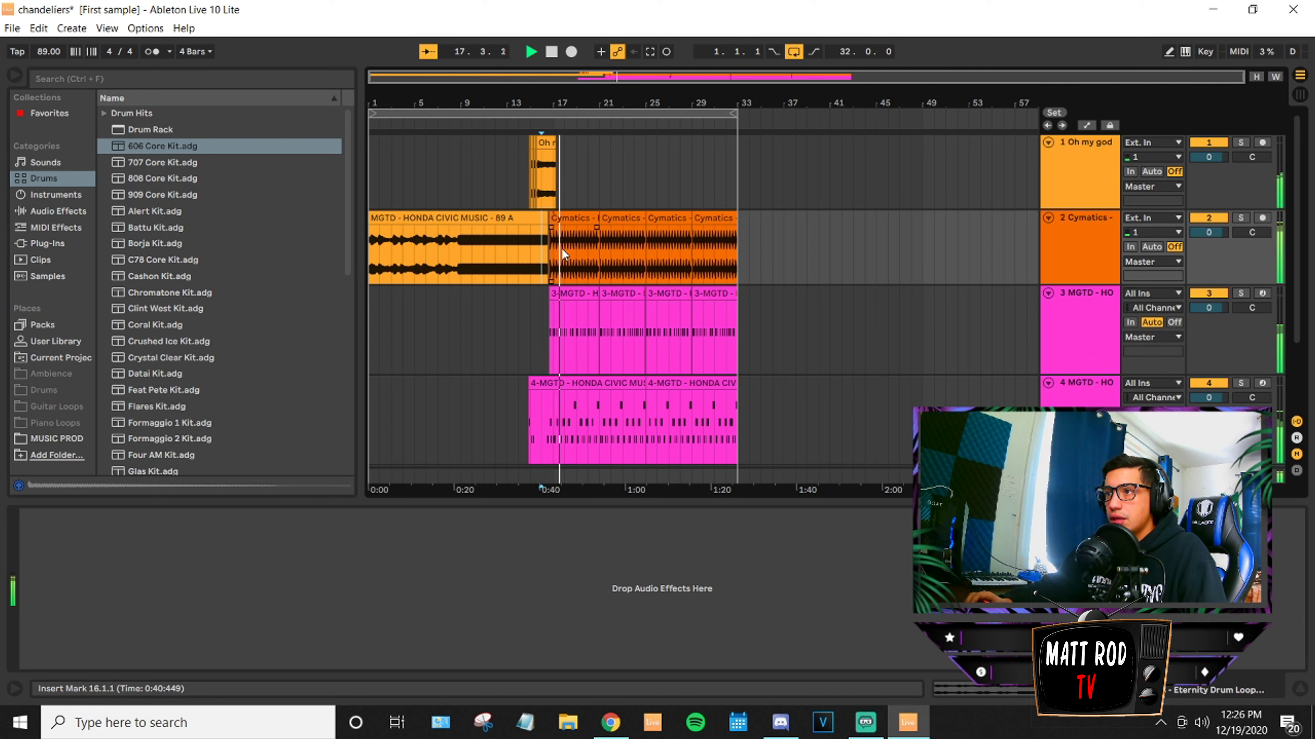
left_click(529, 250)
key("space")
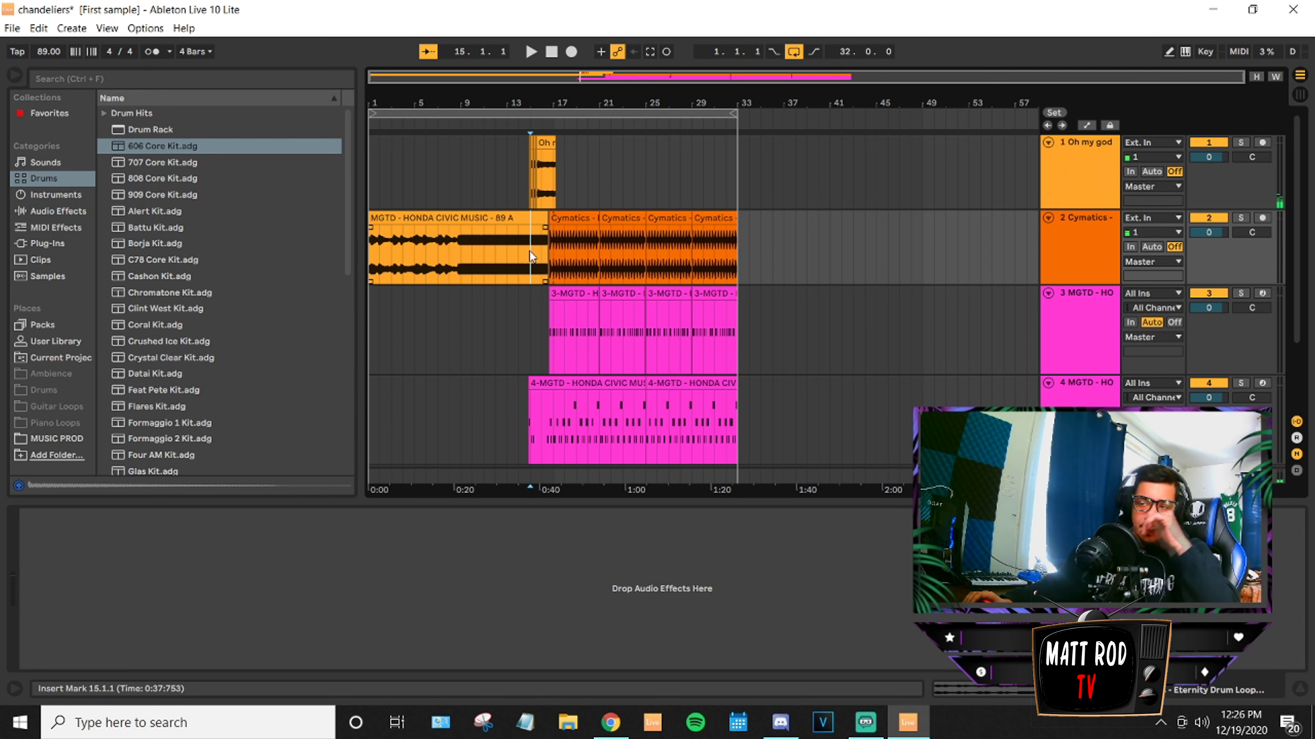
Show track 5's Simpler and place the insertion point at bars 15, 14 and 12 of that track.
scroll(556, 337, "down", 3)
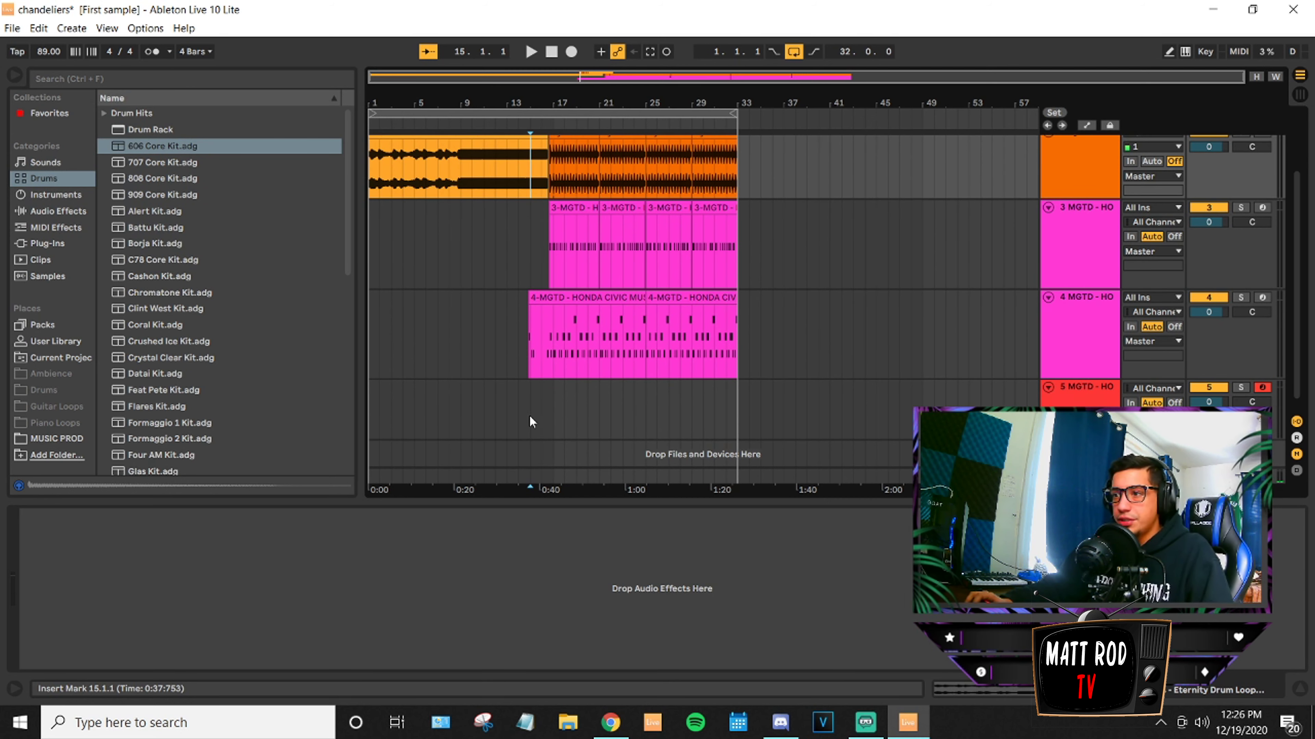
left_click(530, 415)
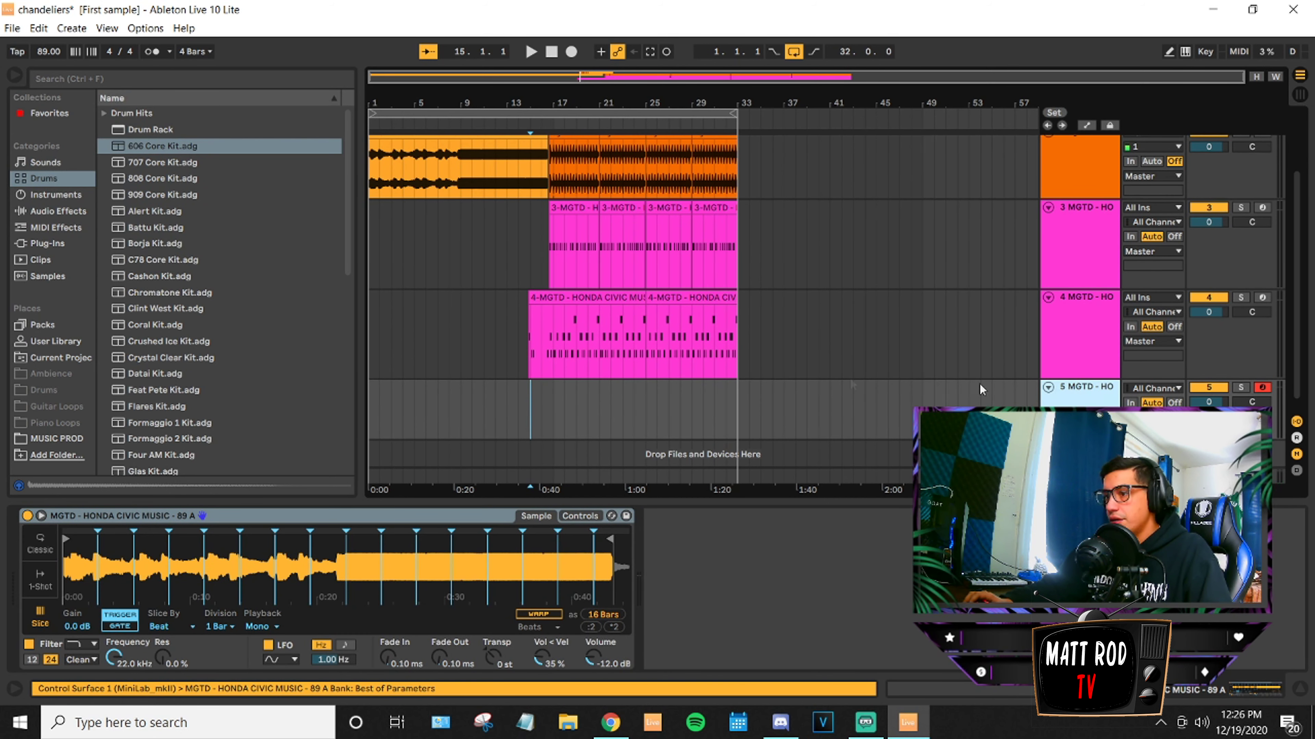
left_click(515, 398)
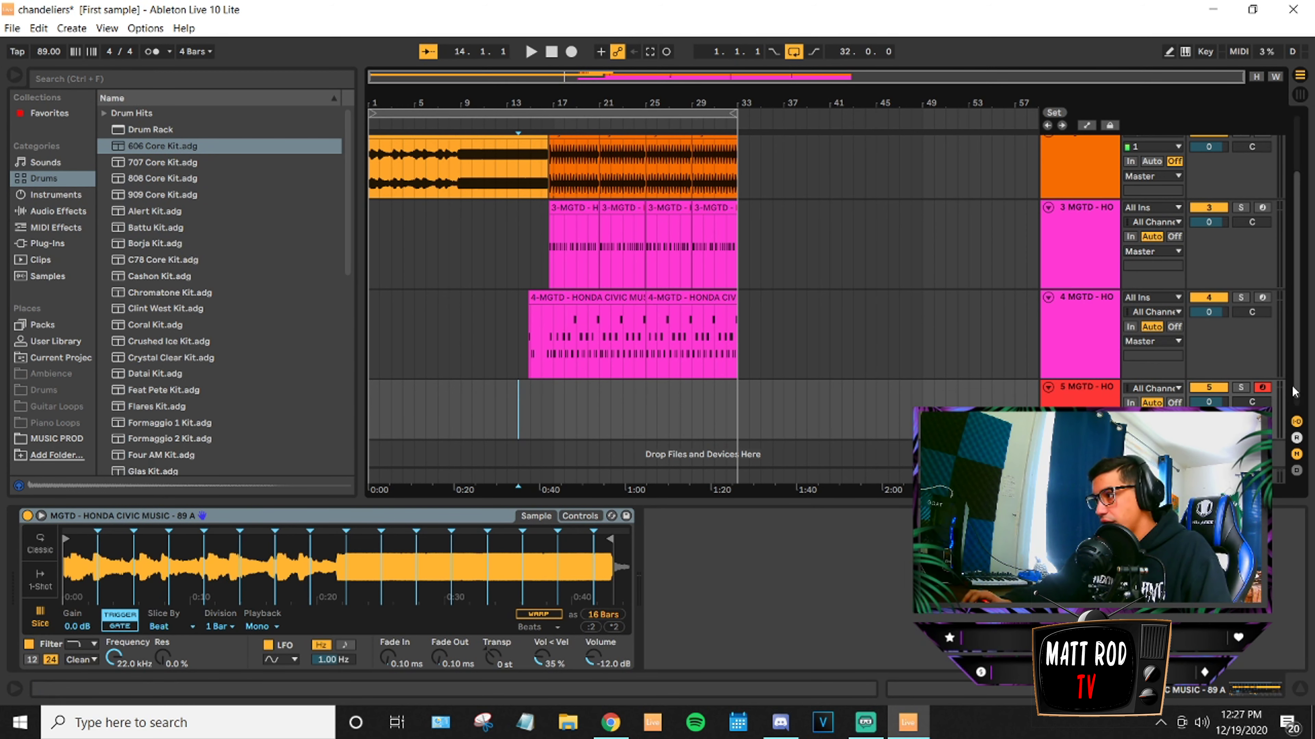
left_click(515, 396)
left_click(497, 333)
left_click(496, 398)
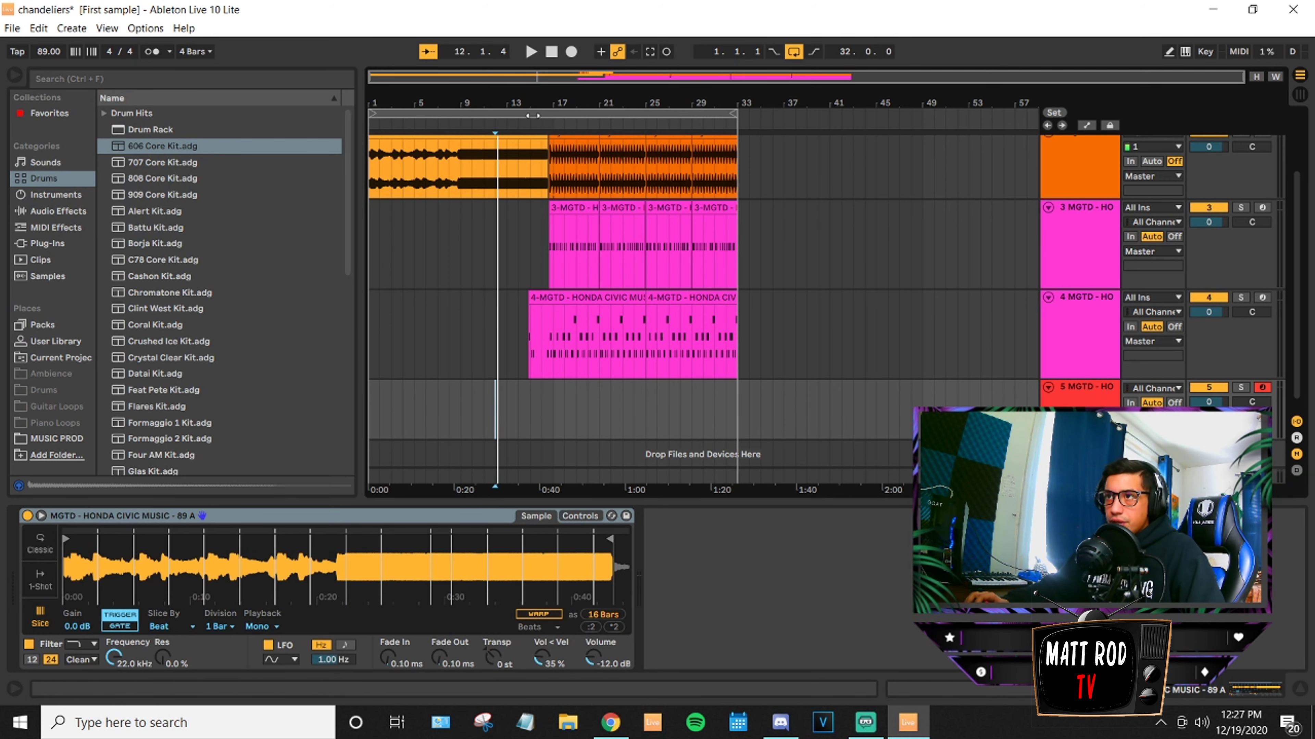
Listen to the transition into the drums from bar 15 of track 2.
scroll(516, 231, "up", 2)
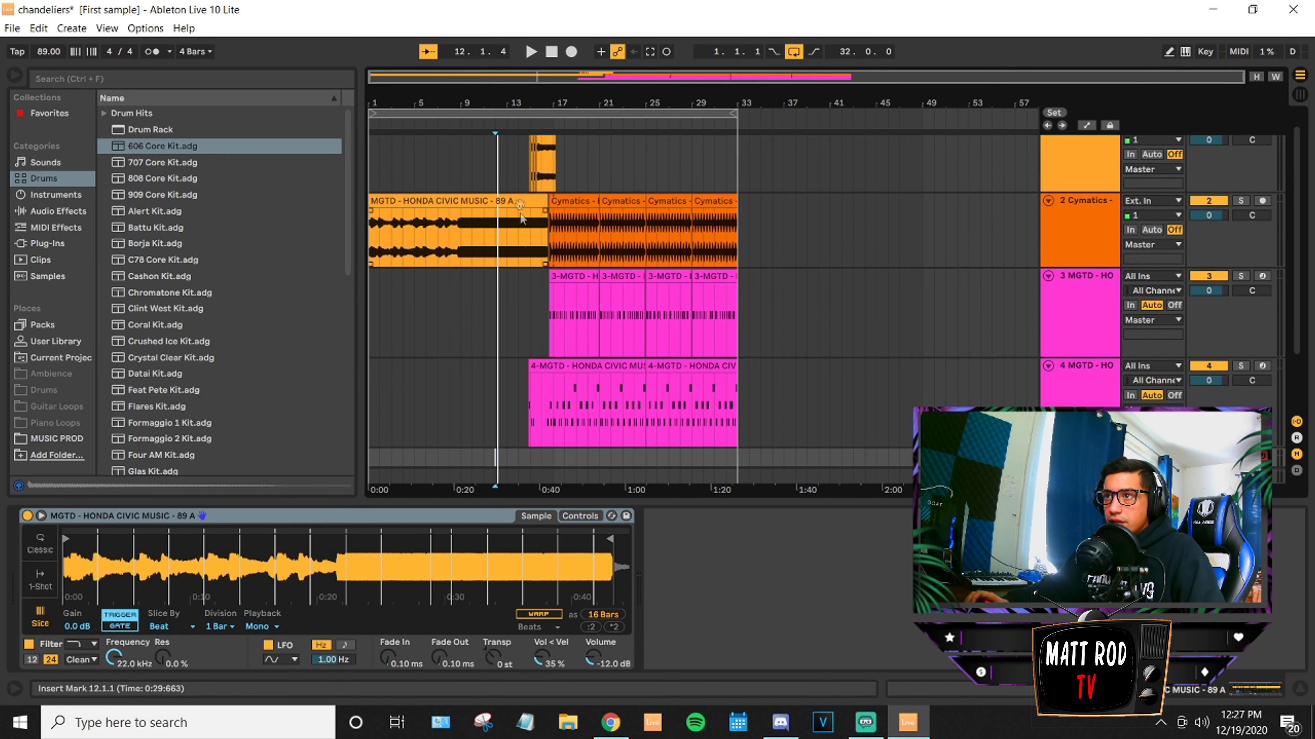
left_click(519, 170)
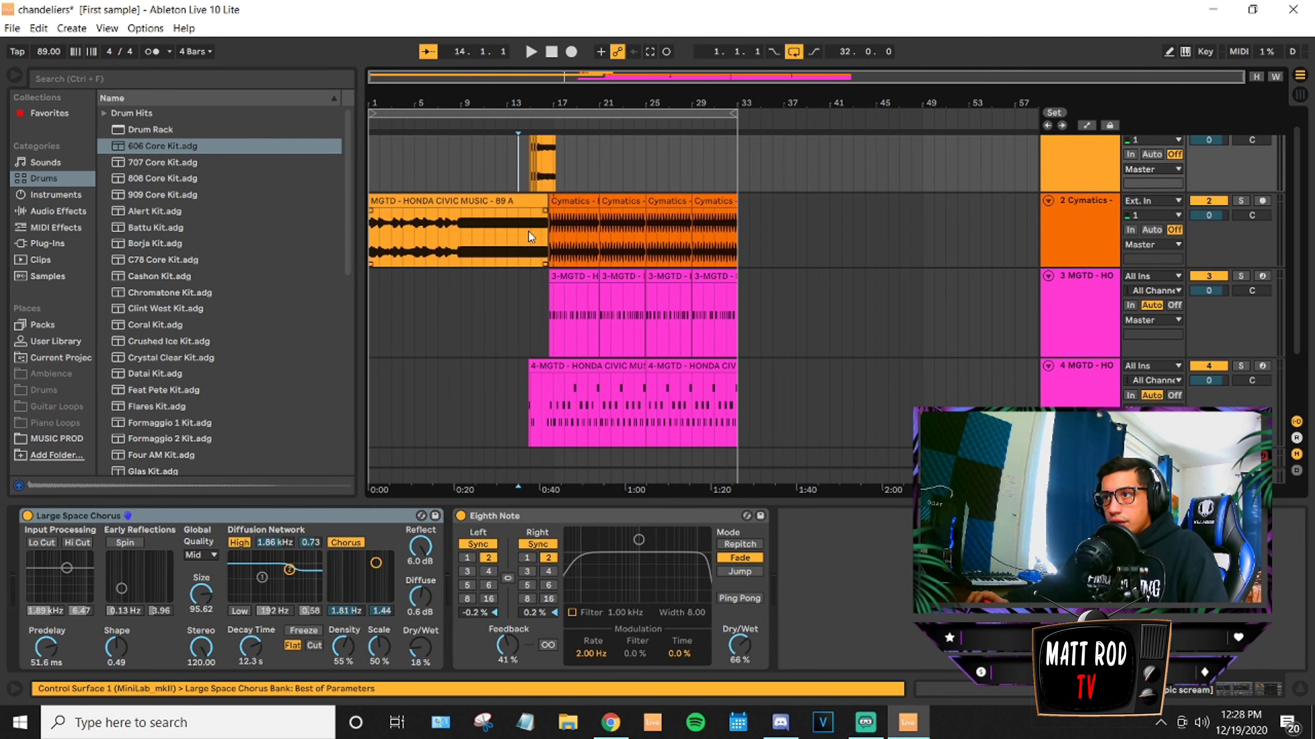
left_click(528, 231)
key("space")
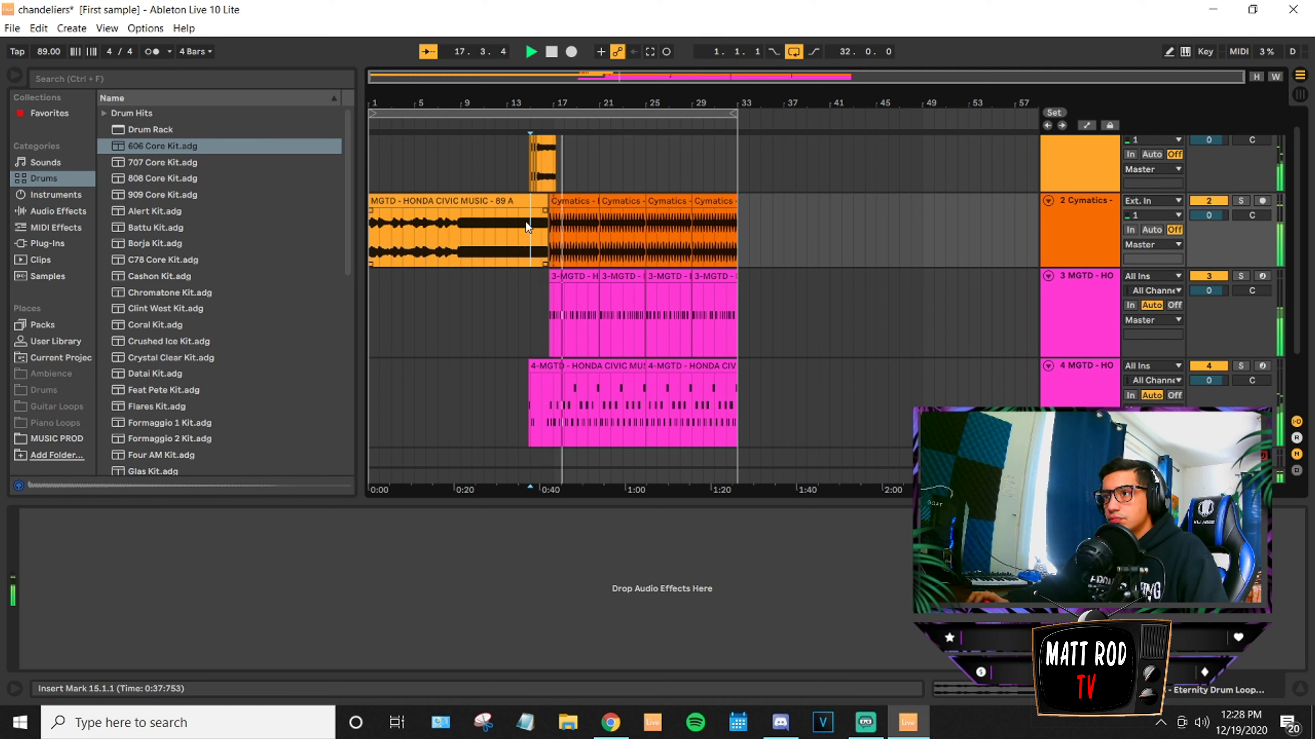
key("space")
Select bars 14 to 16 of the MGTD - HONDA CIVIC MUSIC clip on track 2 and copy them.
left_click_drag(530, 229, 549, 233)
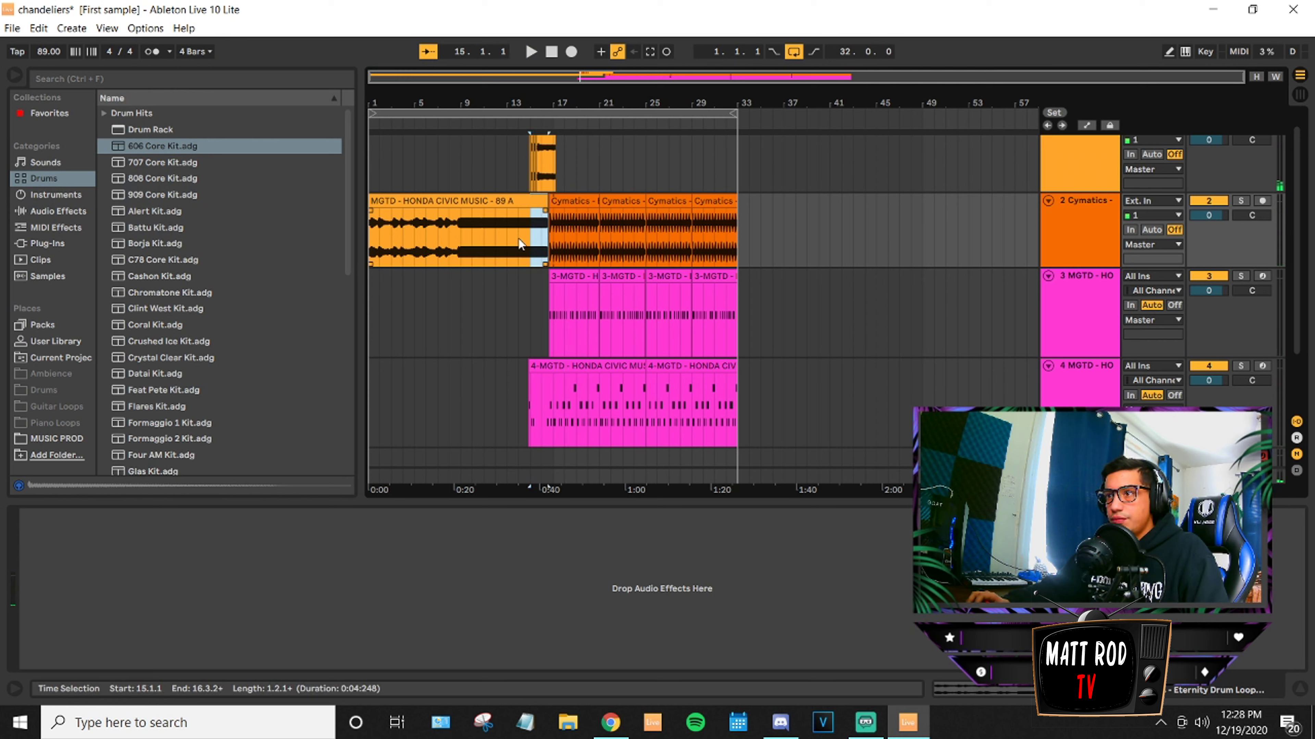
left_click_drag(520, 244, 538, 244)
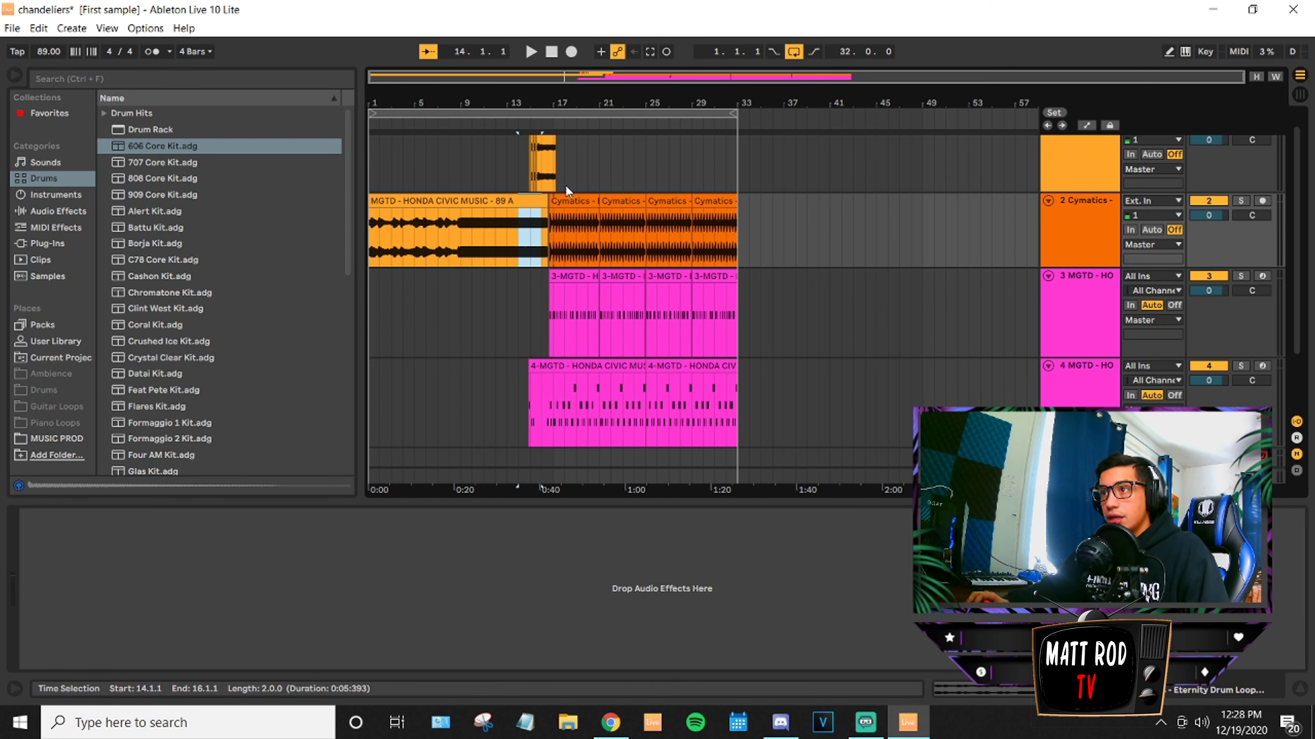
right_click(1070, 206)
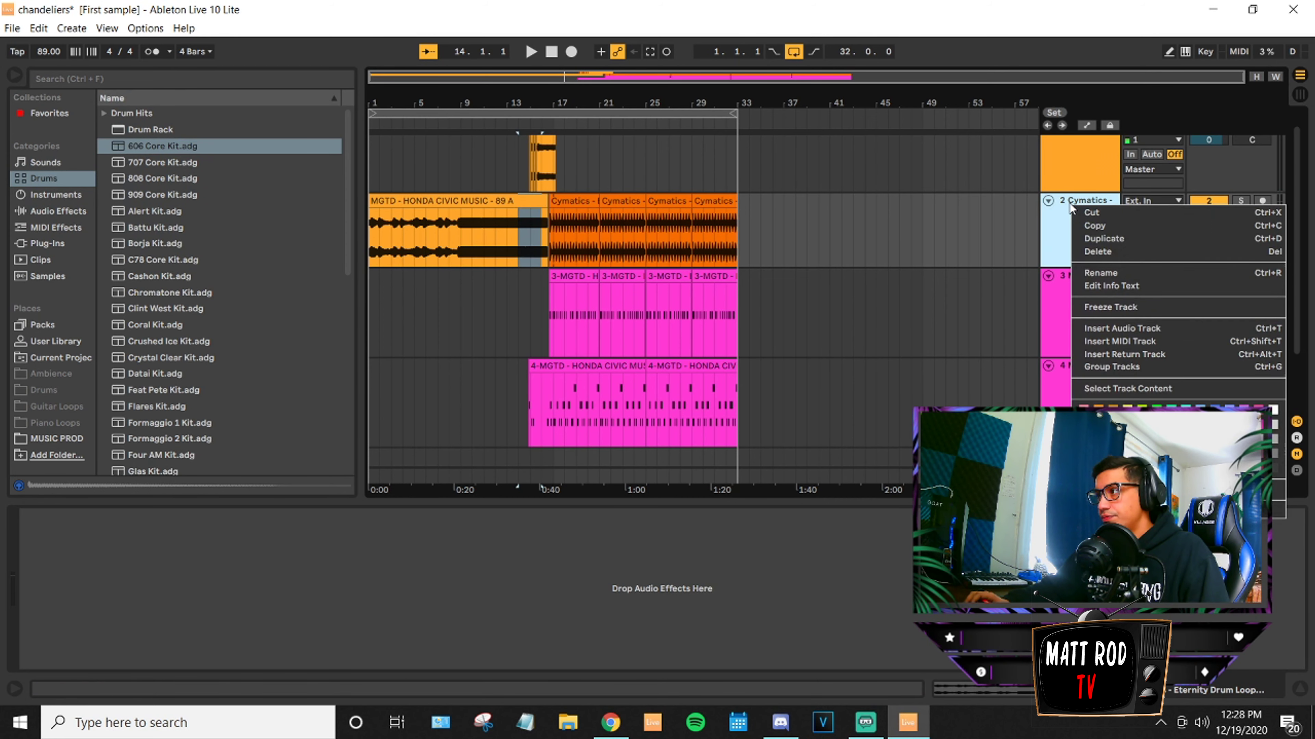
left_click(1086, 231)
Insert a new audio track and move it directly below track 2.
scroll(989, 242, "down", 3)
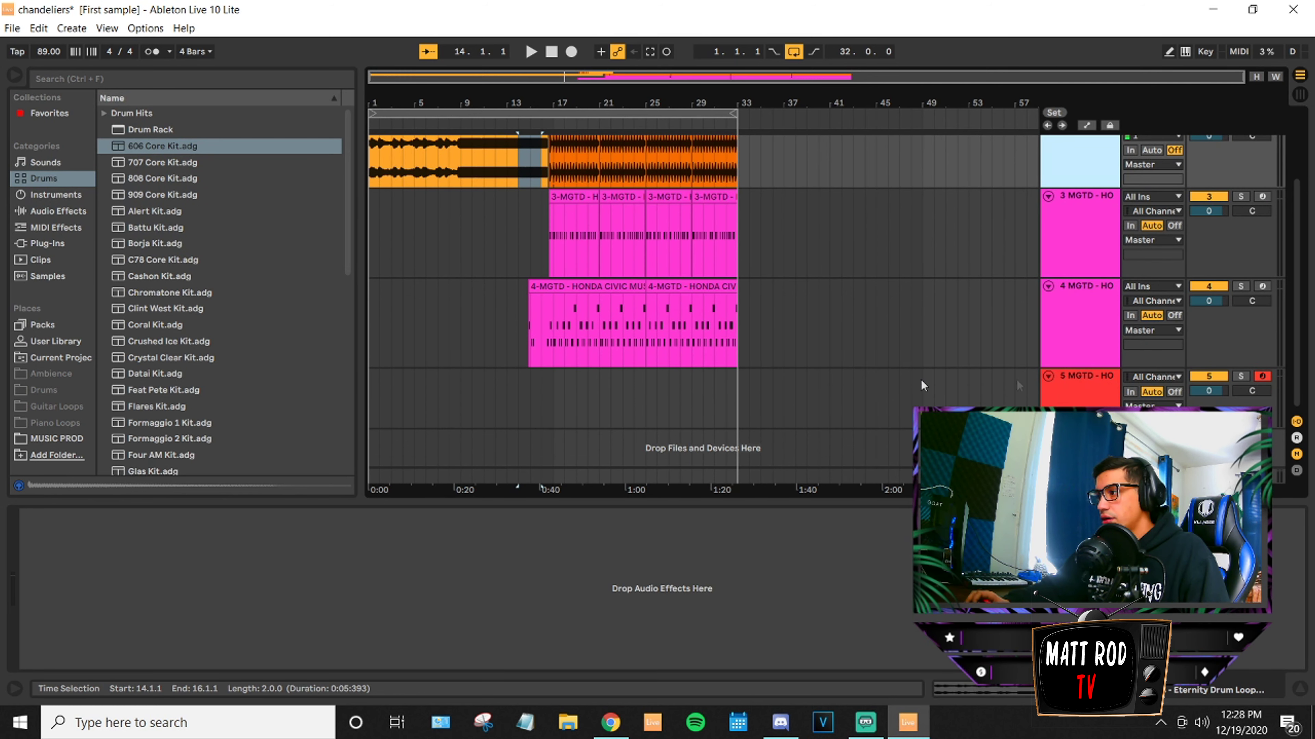
left_click(1084, 384)
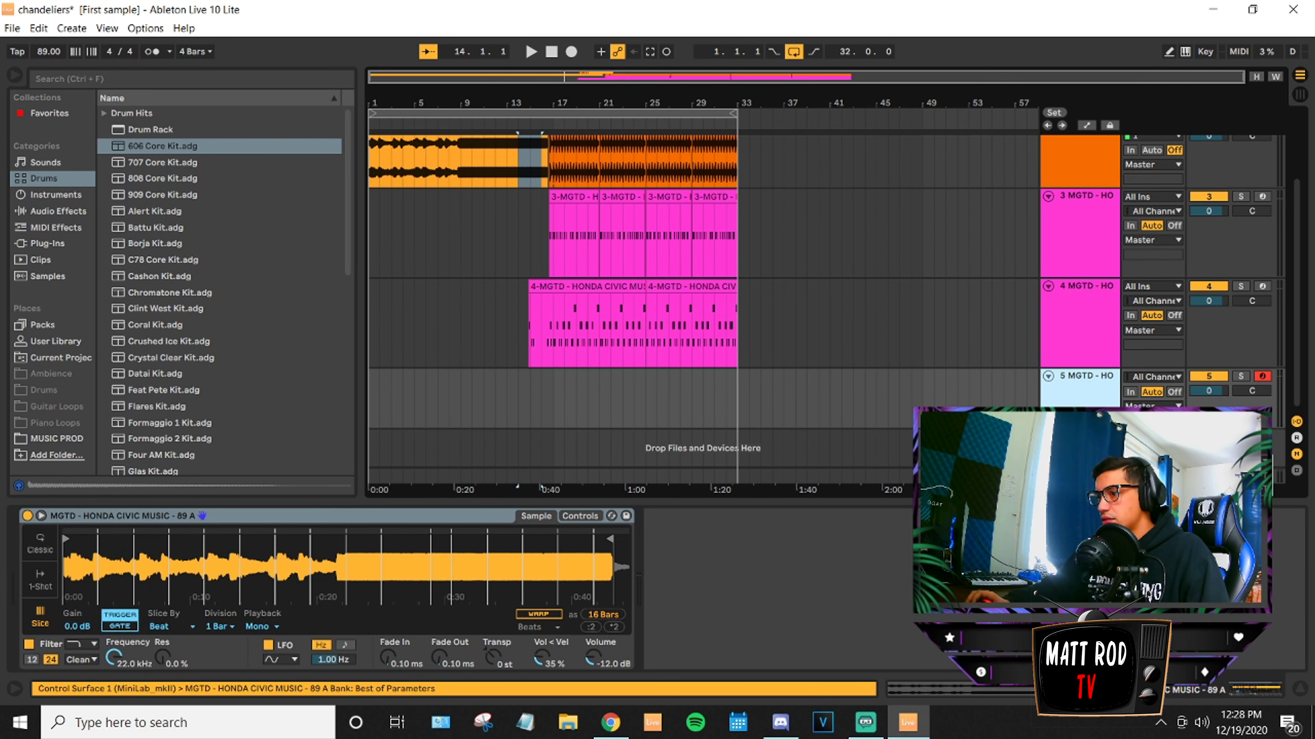
key("ctrl+t")
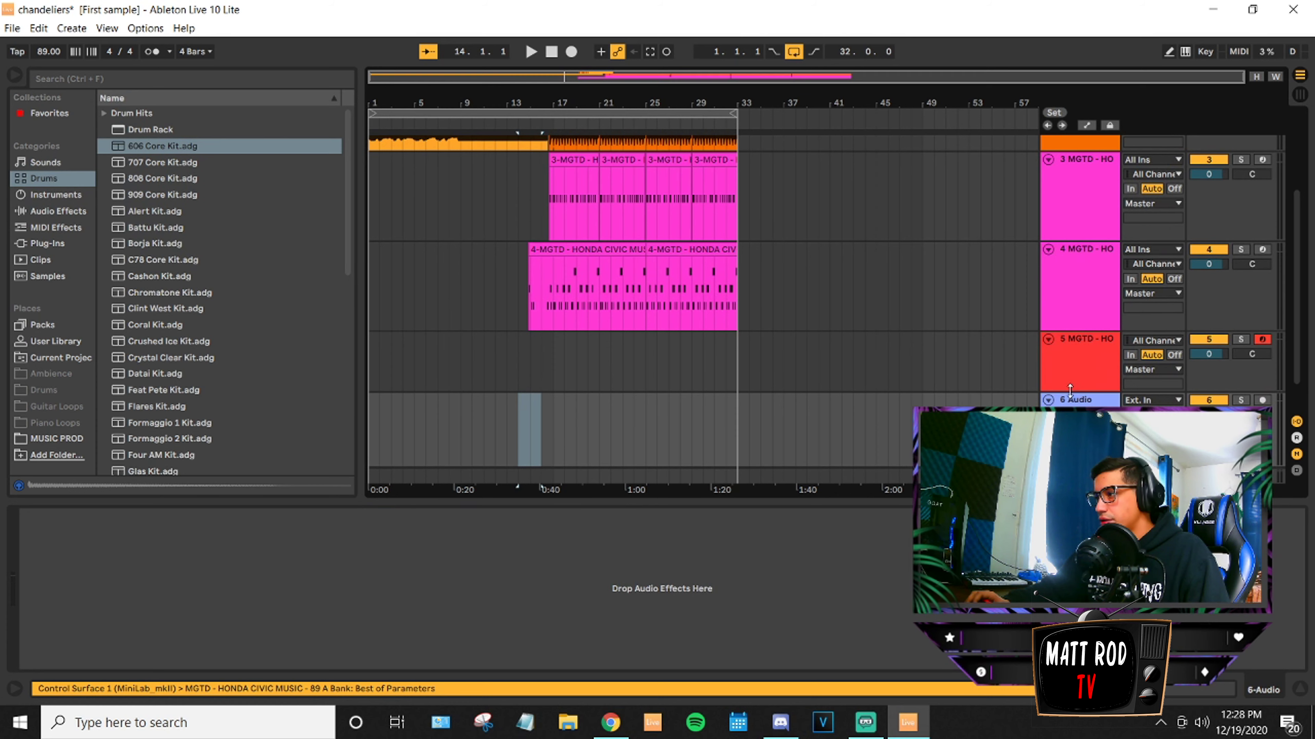
left_click_drag(1070, 403, 1023, 217)
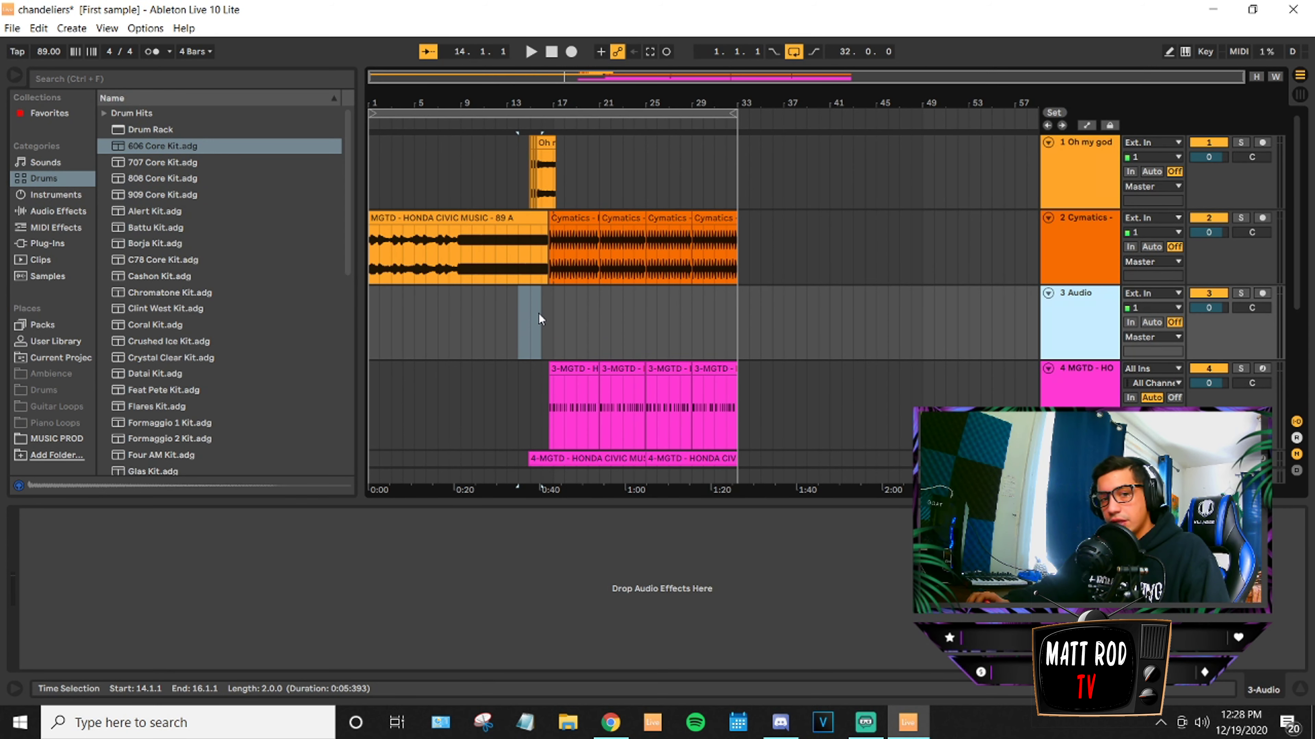
Paste the copied two-bar section at bar 14 of the new audio track and duplicate it three times.
key("ctrl+v")
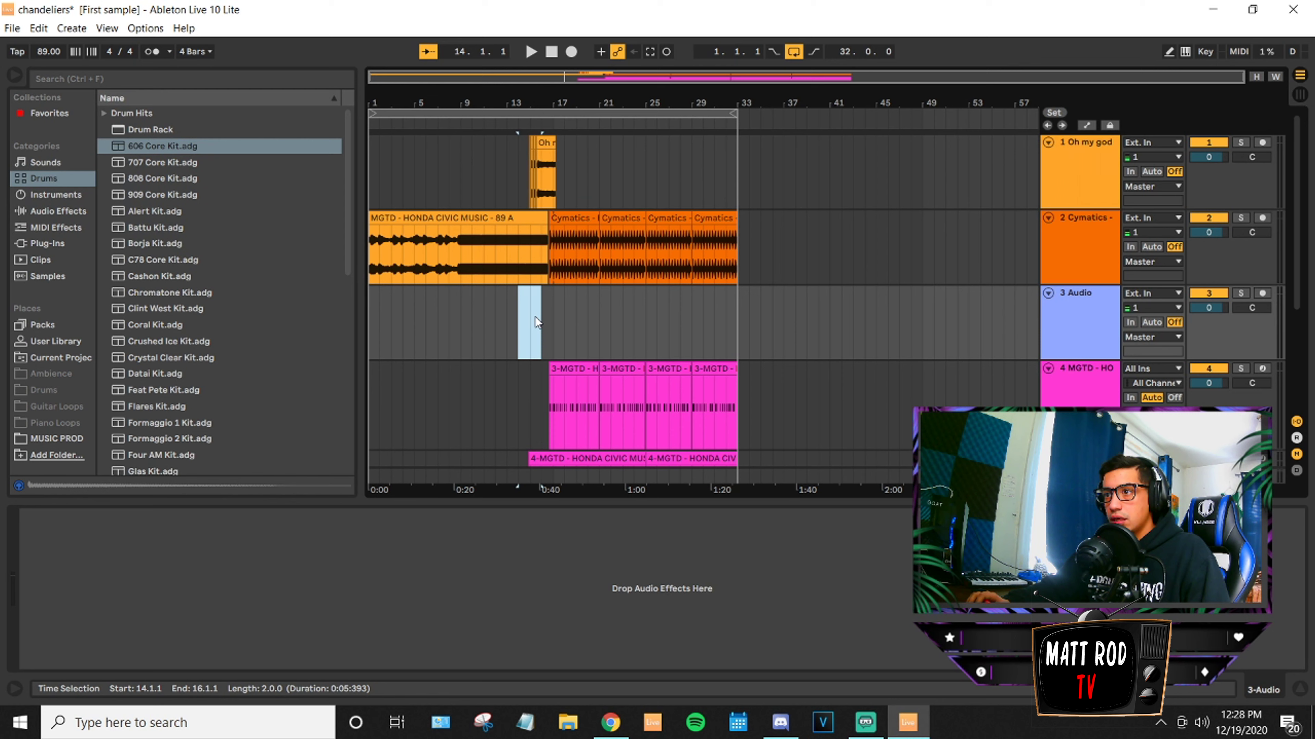
key("ctrl+d")
key("ctrl+d")
key("ctrl+d")
Listen to the duplicated clips on track 3 together with the drums, including from bar 18.
key("space")
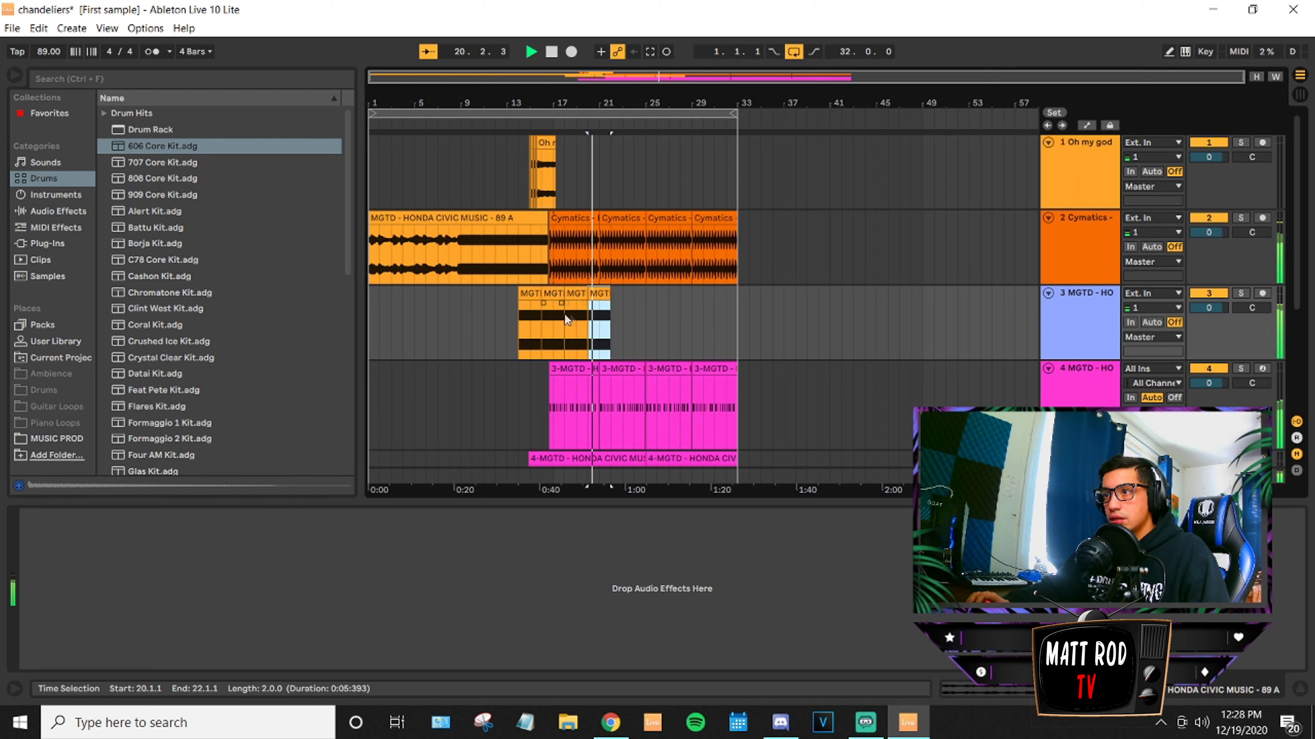
key("space")
left_click(565, 331)
key("space")
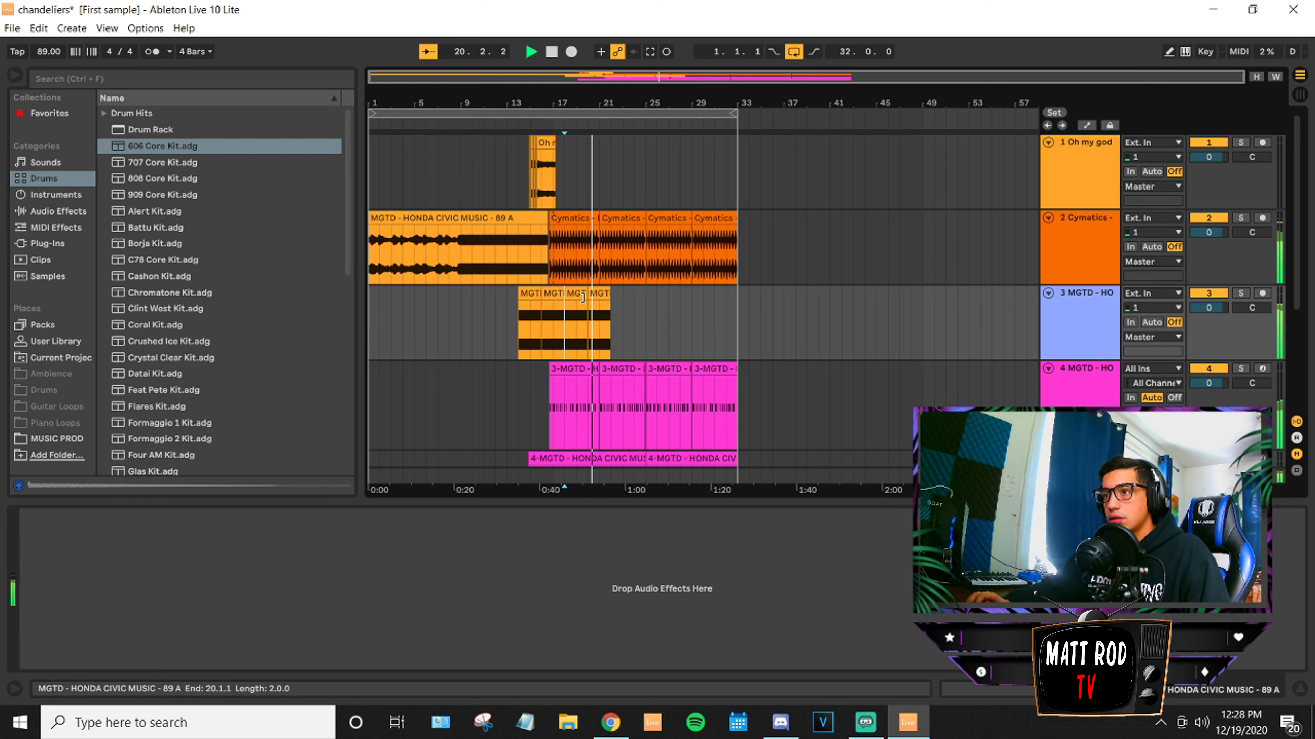
key("space")
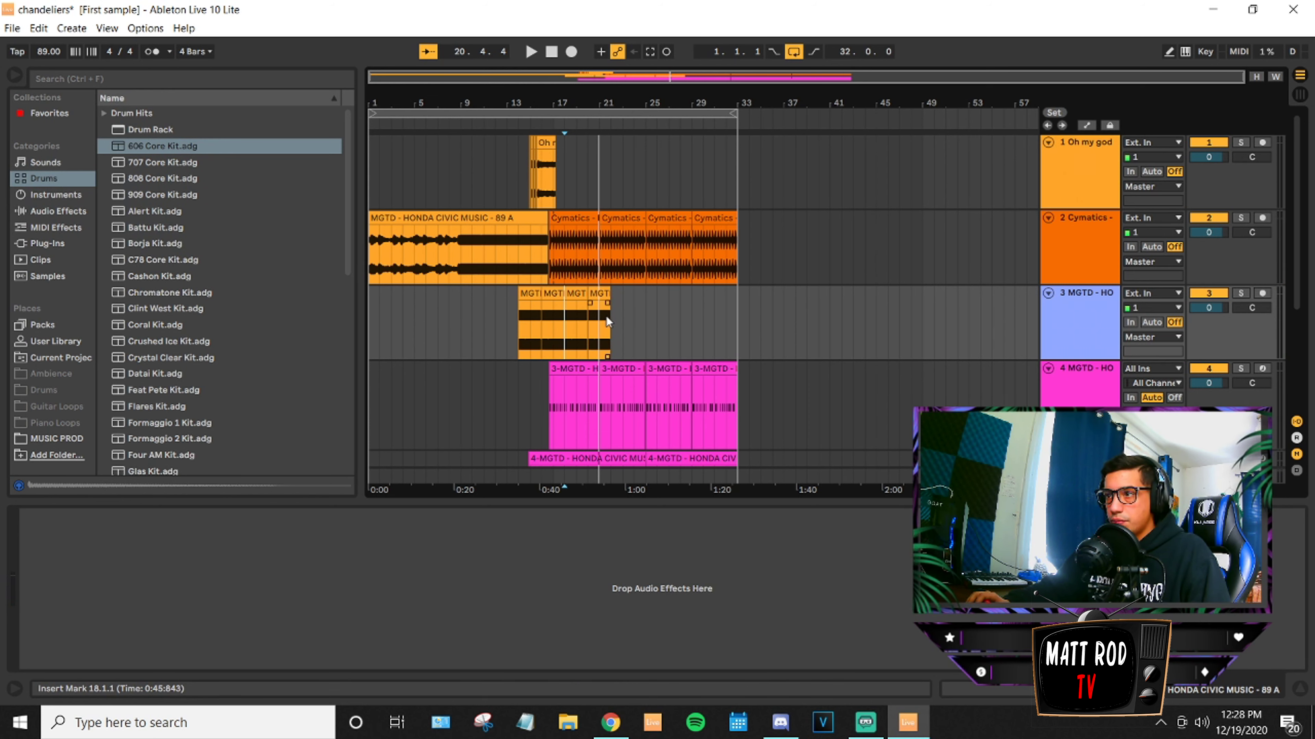
Shorten the last two clips on track 3 to one bar each, ending at bars 21 and 19.
left_click_drag(611, 293, 602, 295)
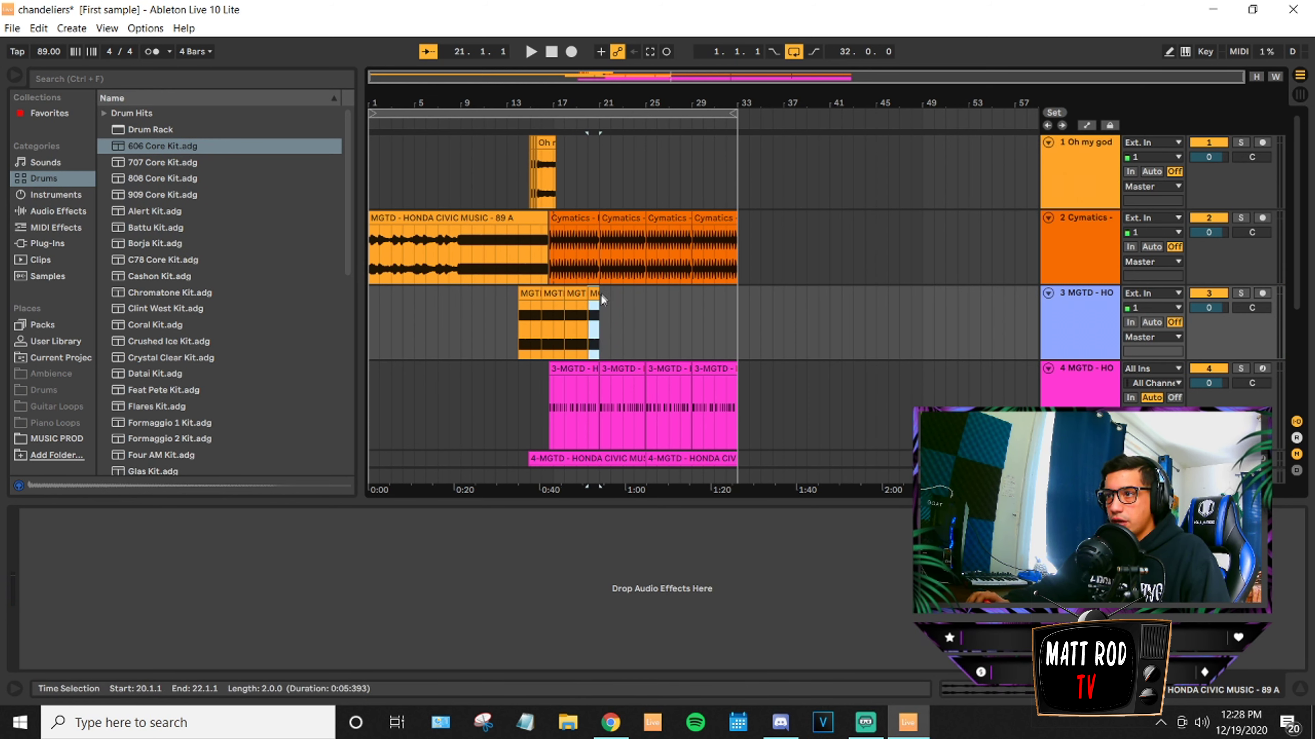
left_click(584, 296)
left_click_drag(583, 296, 577, 298)
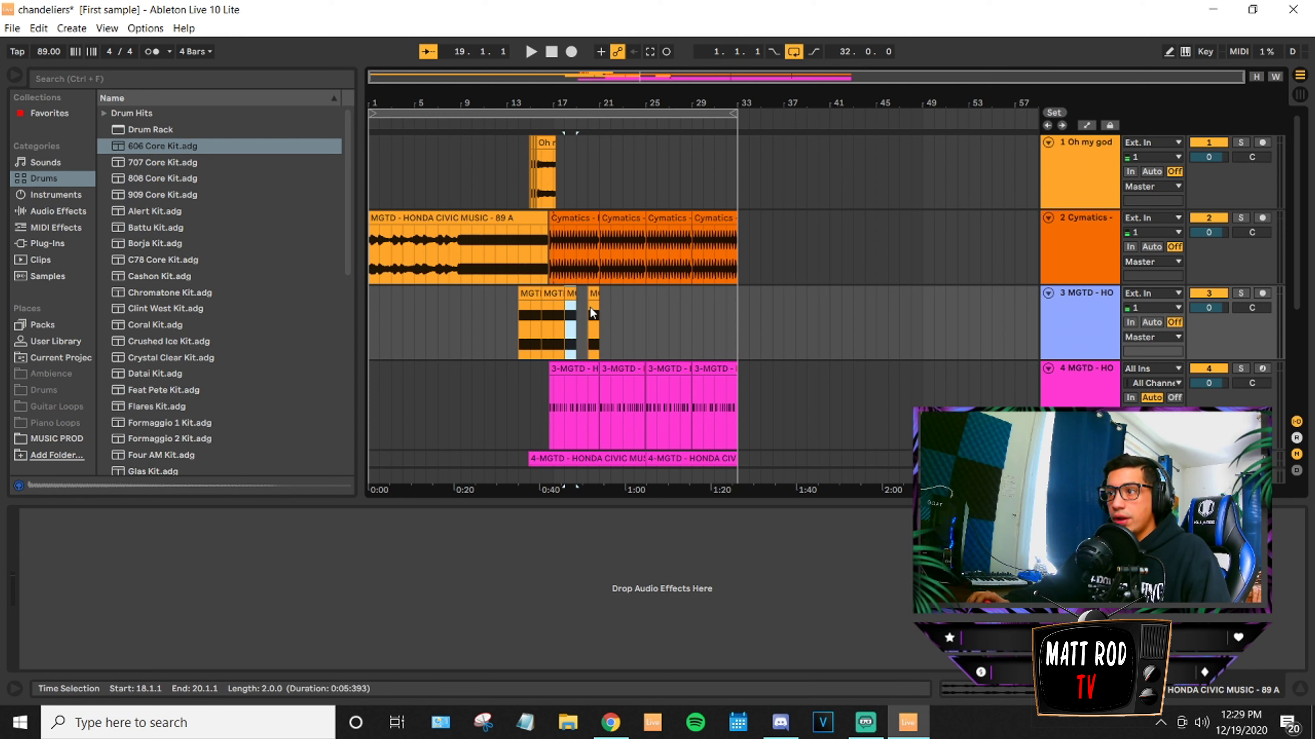
left_click(592, 309)
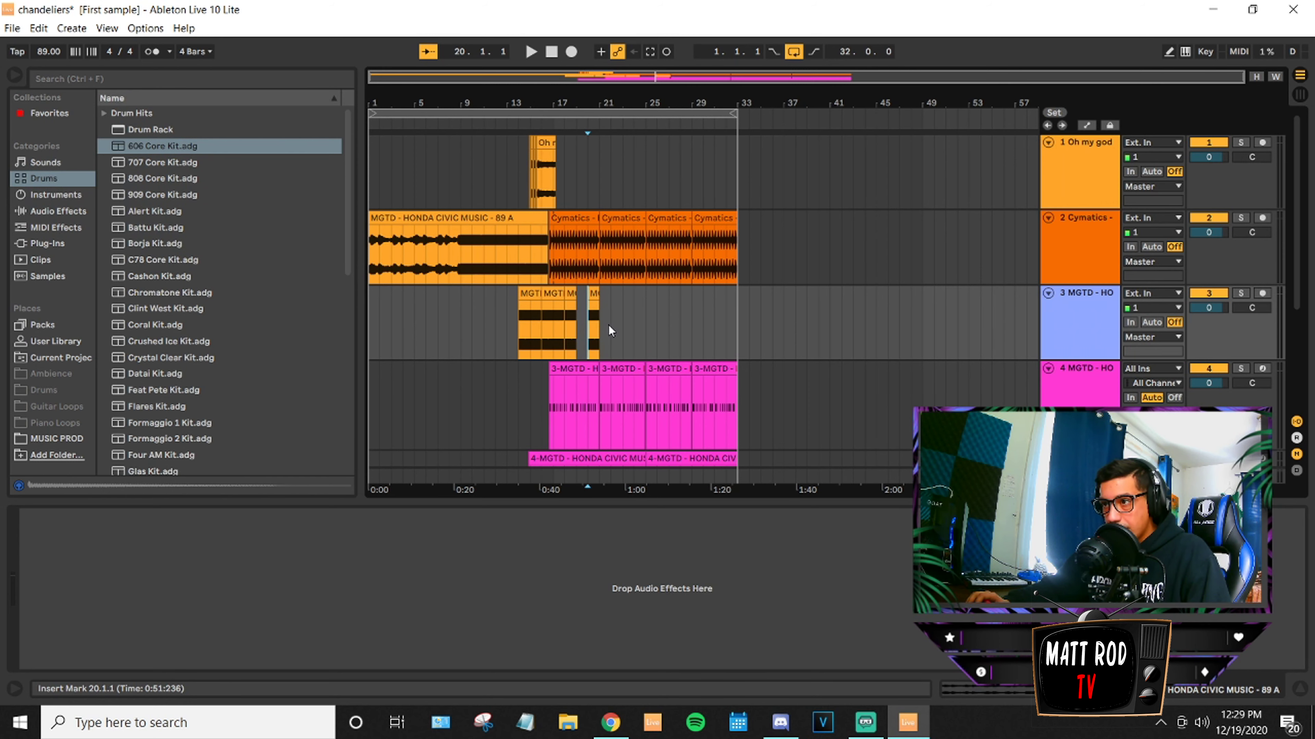
Try duplicating the one-bar clip at bar 20 of track 3 three times, and undo the duplicates.
left_click(591, 309)
key("ctrl+d")
key("ctrl+d")
key("ctrl+d")
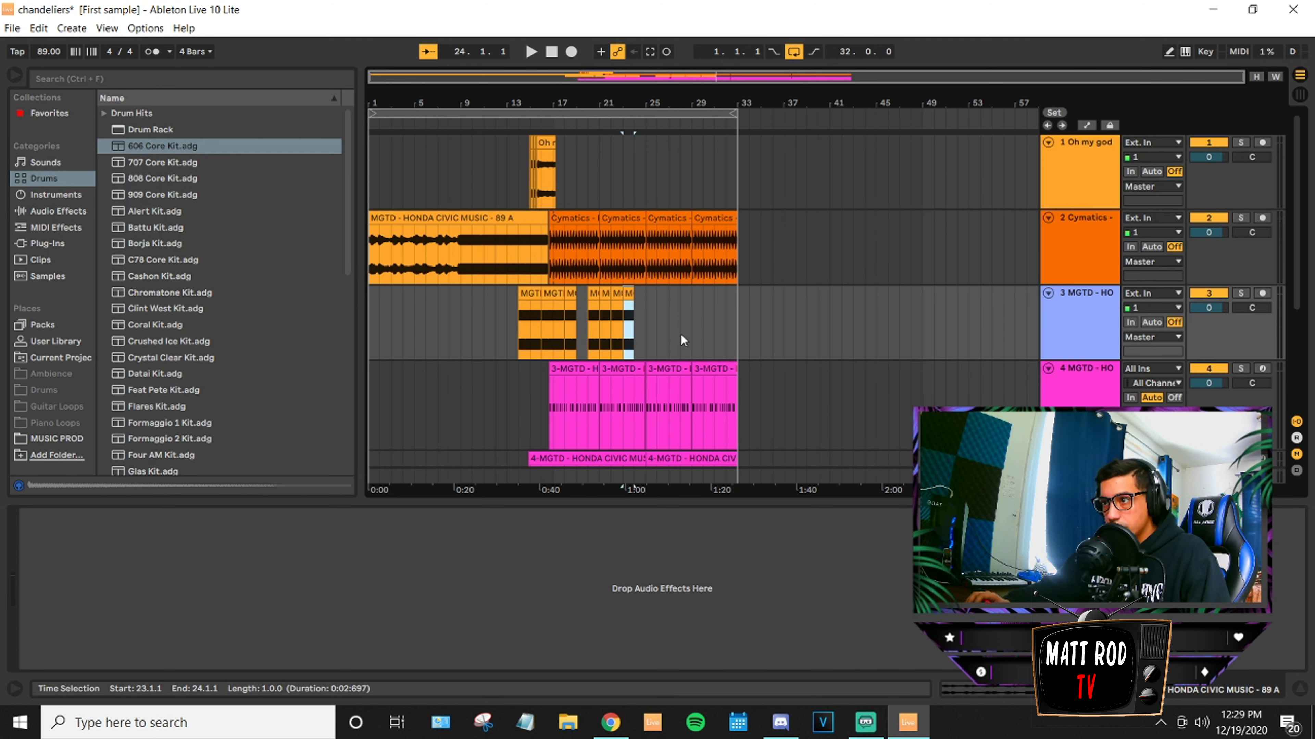
key("ctrl+z")
key("ctrl+z")
key("ctrl+z")
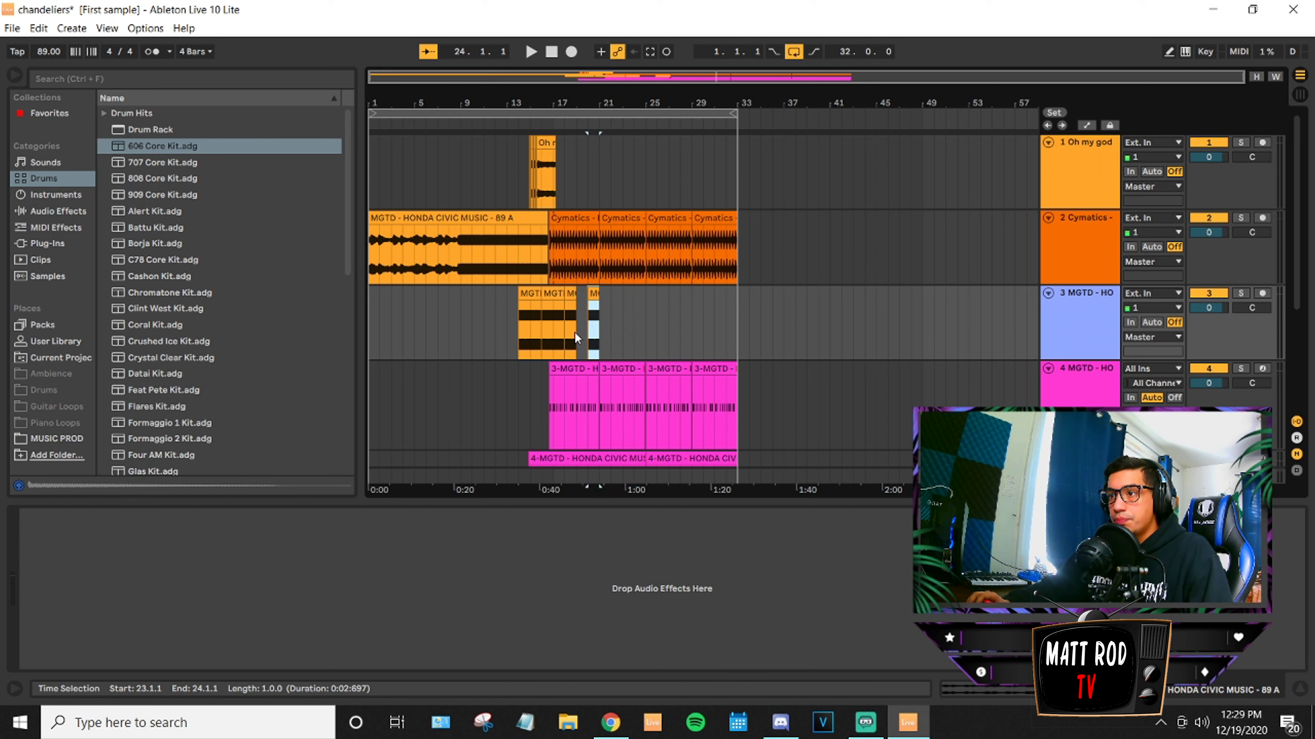
Delete the three clips on track 3 that start at bars 18, 16 and 14.
left_click(565, 339)
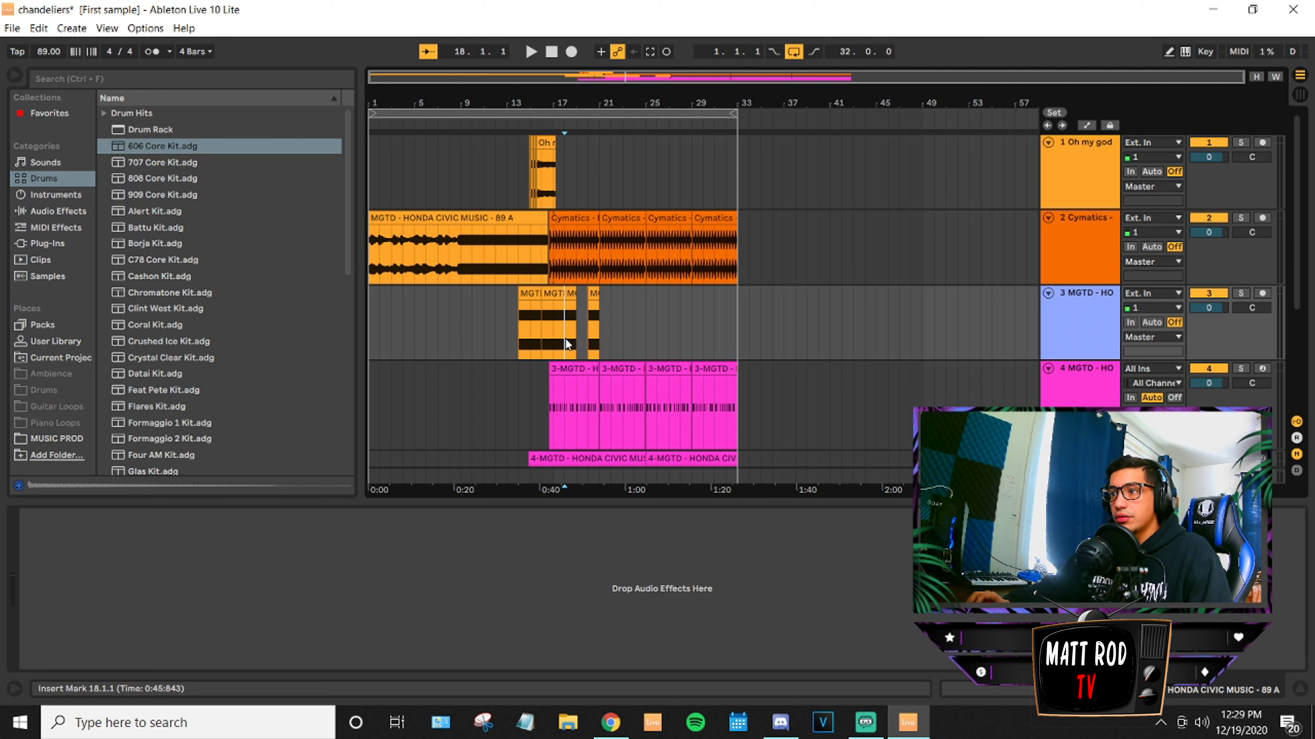
left_click(575, 294)
key("Delete")
left_click(552, 294)
key("Delete")
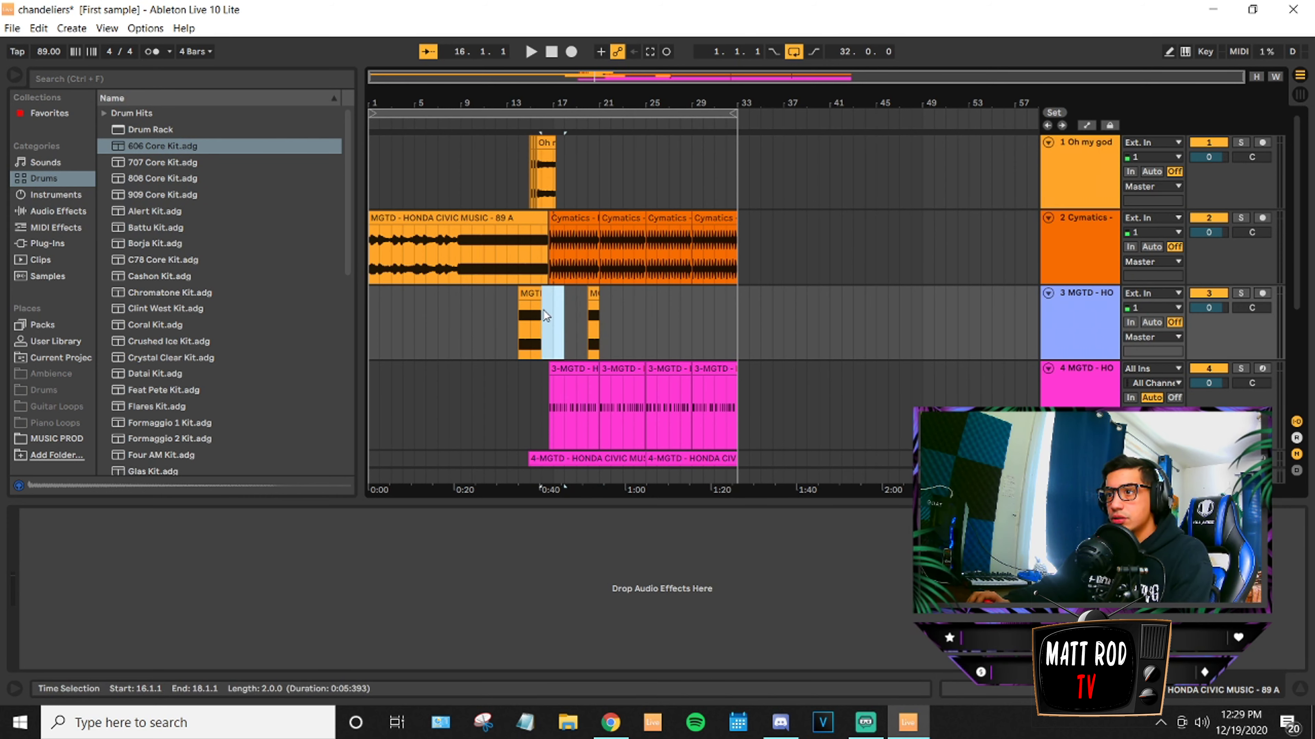
left_click(532, 293)
key("Delete")
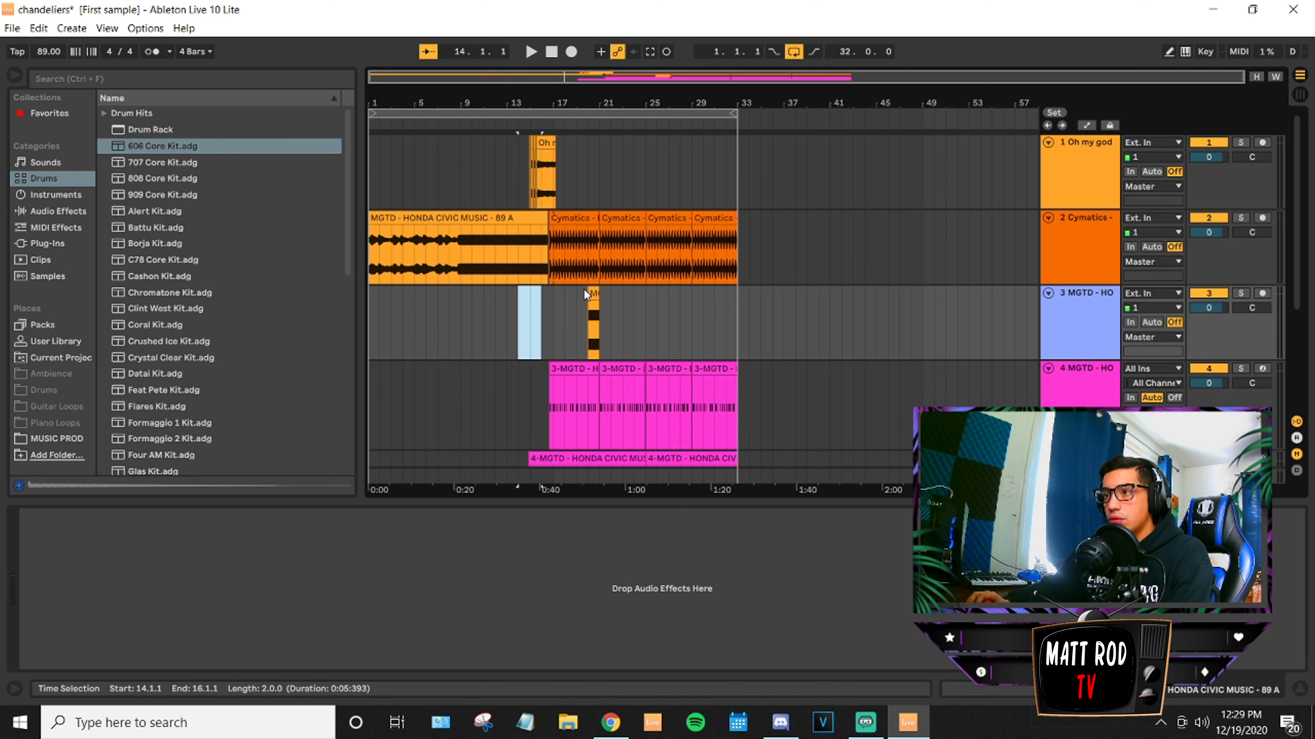
Move the remaining one-bar clip on track 3 to bar 17 and listen to it from bars 16 and 17.
left_click_drag(585, 290, 556, 294)
left_click(546, 304)
key("space")
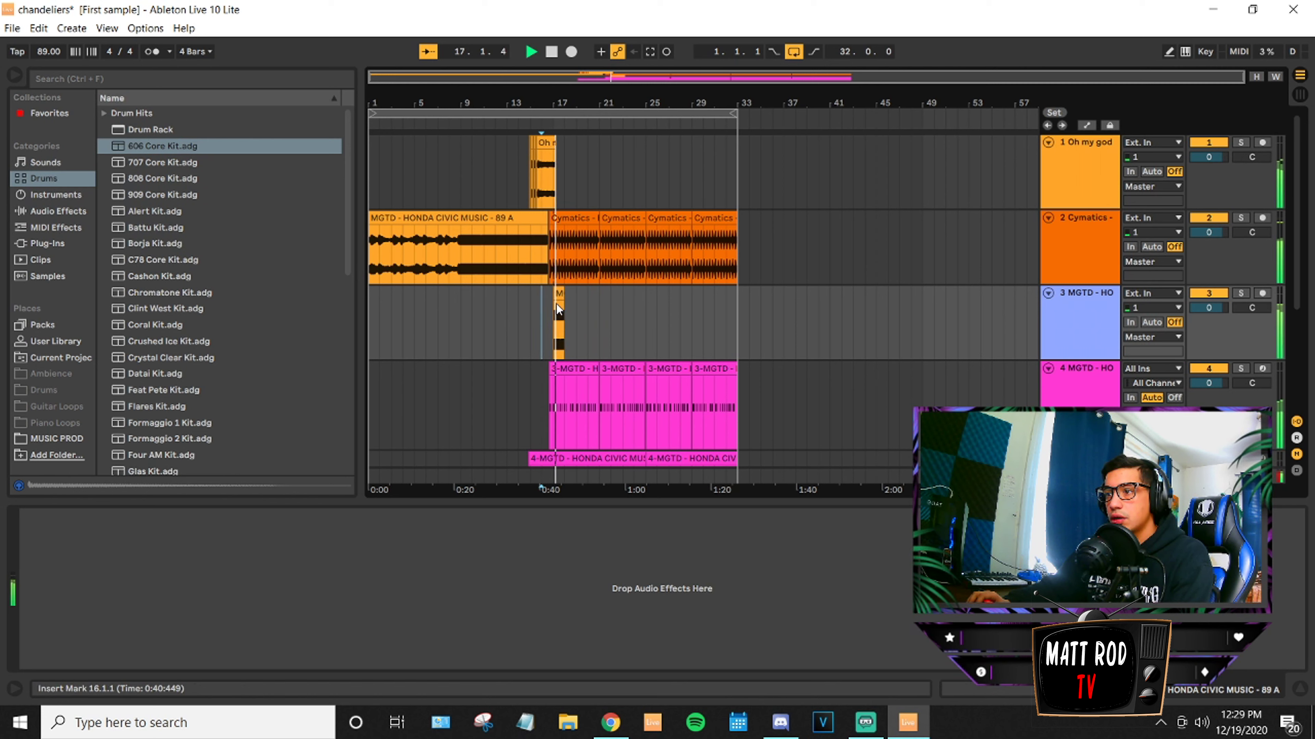
key("space")
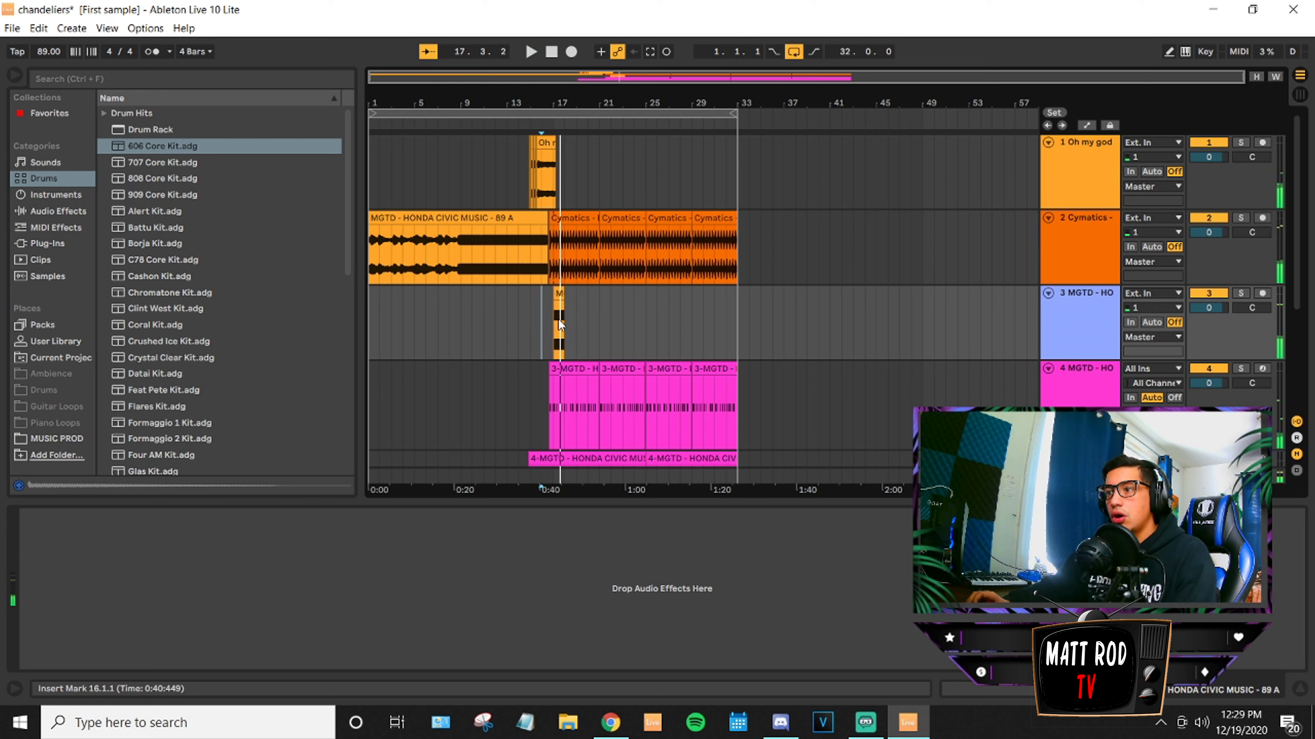
left_click(564, 326)
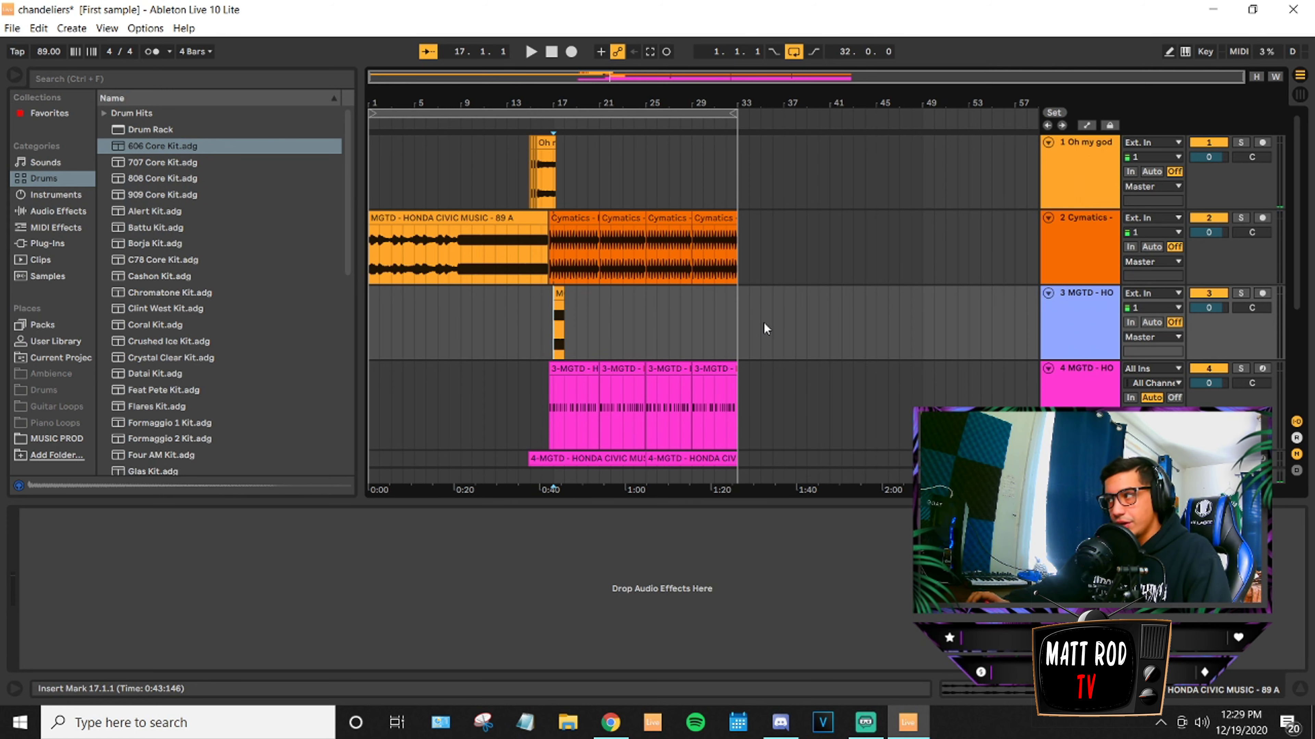
key("space")
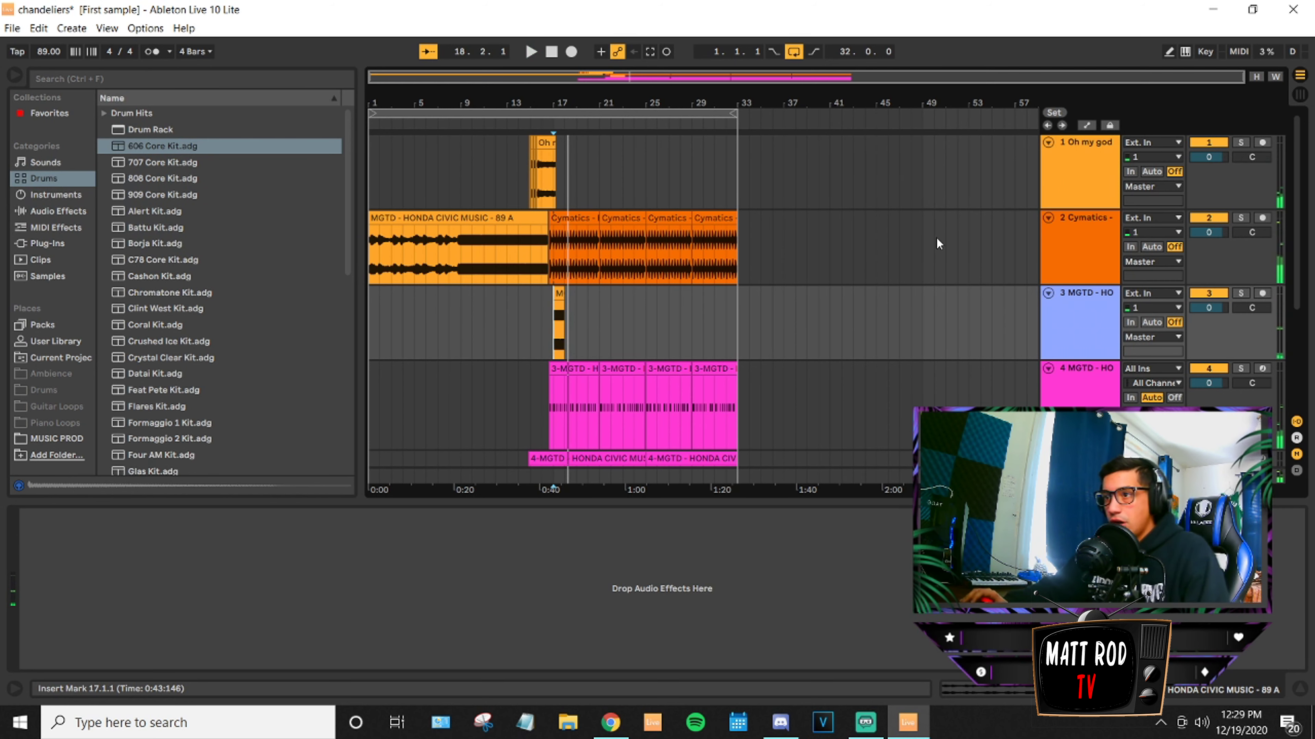
Duplicate the one-bar clip at bar 17 of track 3 repeatedly to fill the track up to bar 33.
left_click(557, 293)
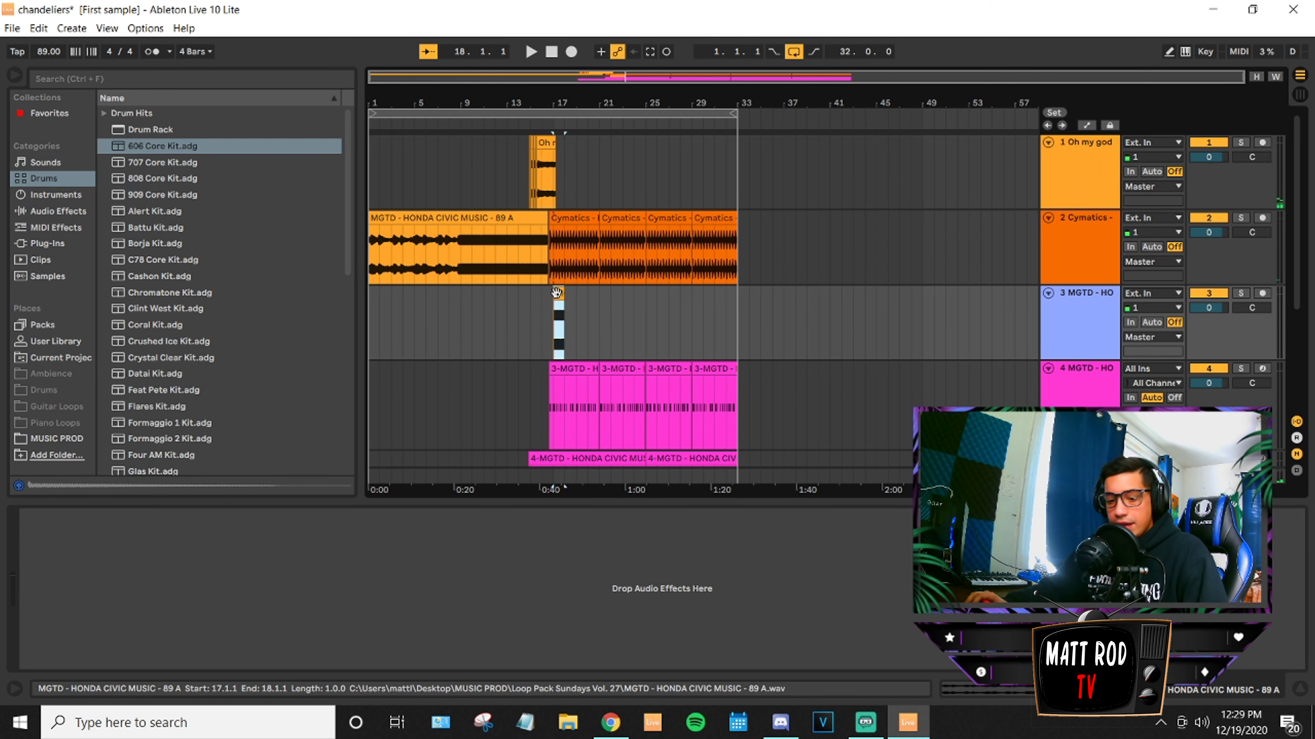
key("ctrl+d")
key("ctrl+d")
key("ctrl+d")
key("ctrl+d")
key("ctrl+d")
key("ctrl+d")
key("ctrl+d")
key("ctrl+d")
key("ctrl+d")
key("ctrl+d")
key("ctrl+d")
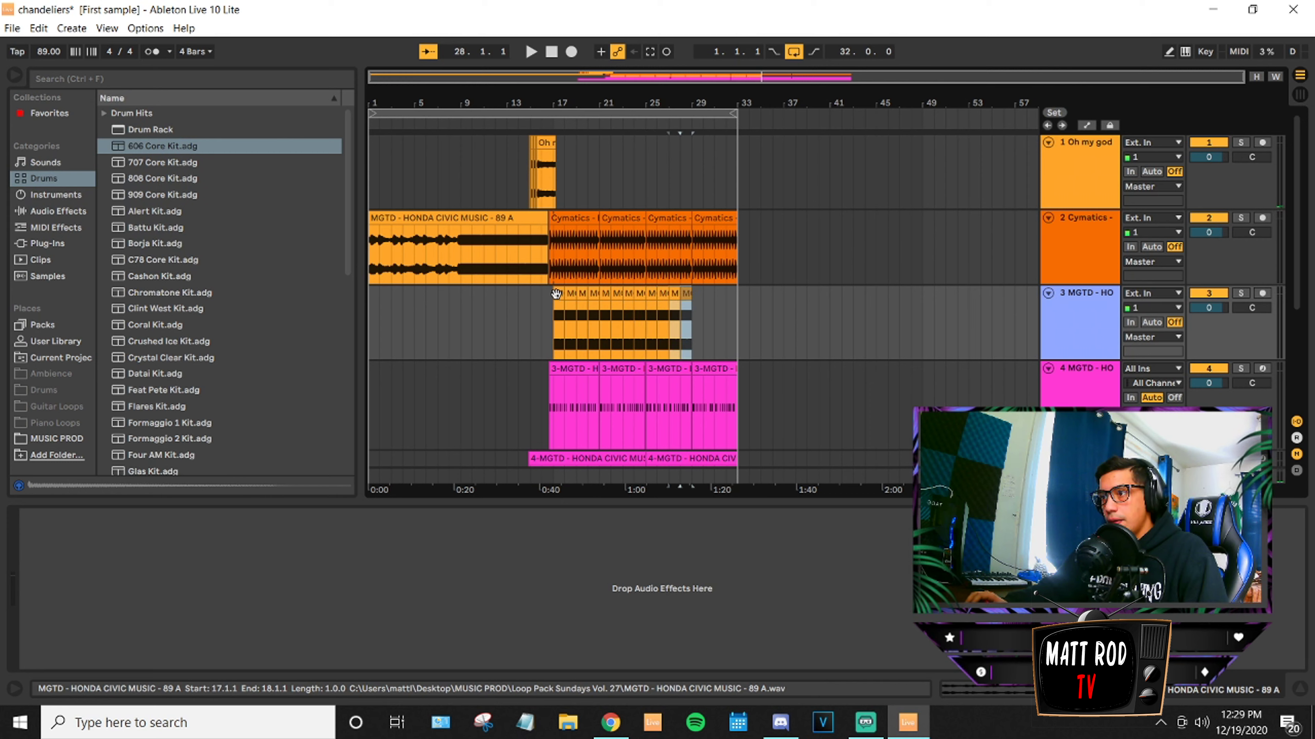
key("ctrl+d")
key("ctrl+d")
Listen to the repeated one-bar clips on track 3 from bar 16.
left_click(541, 319)
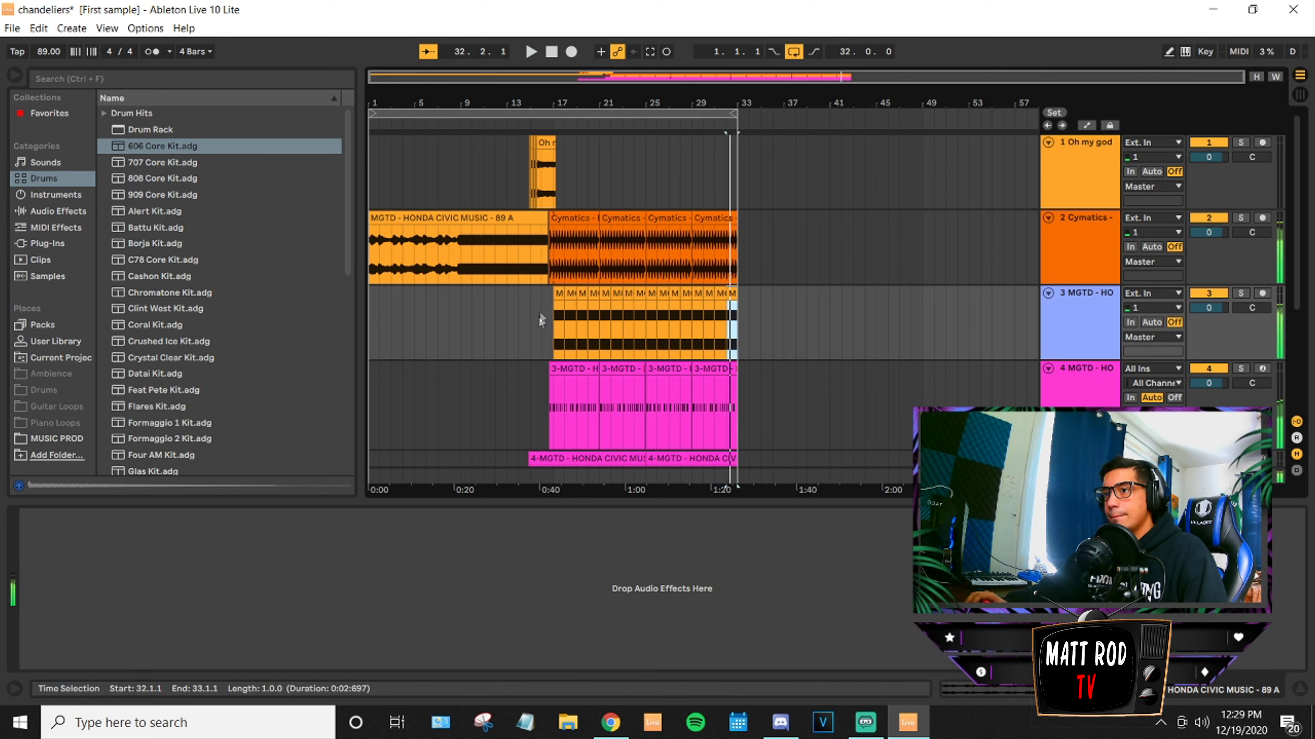
key("space")
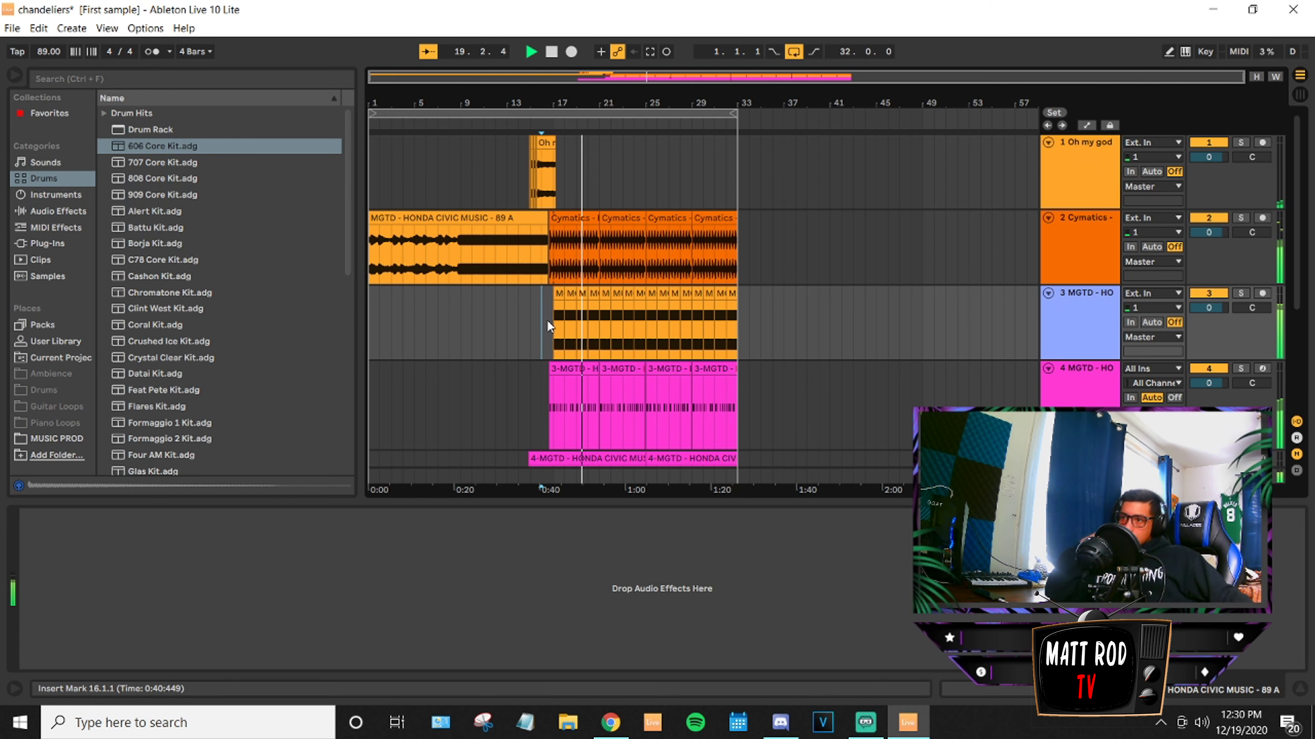
key("space")
Delete the clip at bar 20 of track 3 and paste a one-bar clip at bar 16.
left_click(592, 294)
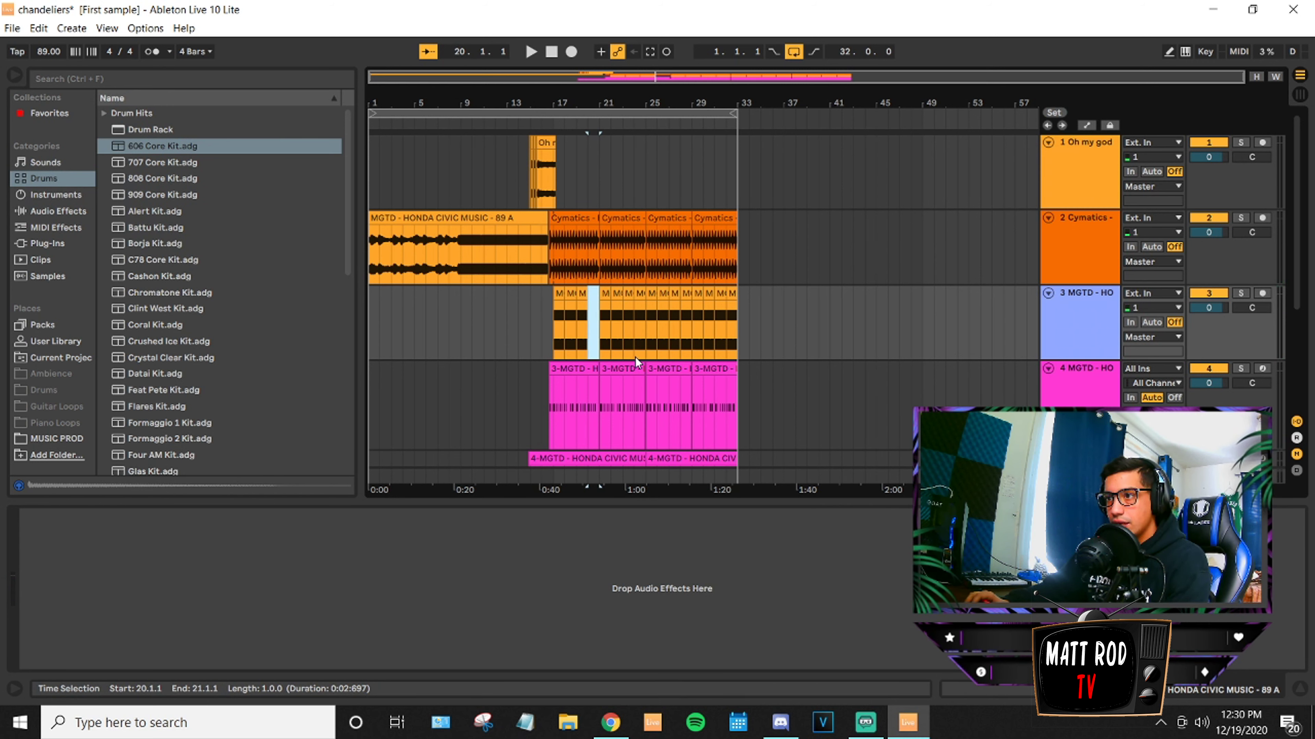
key("Delete")
left_click(542, 338)
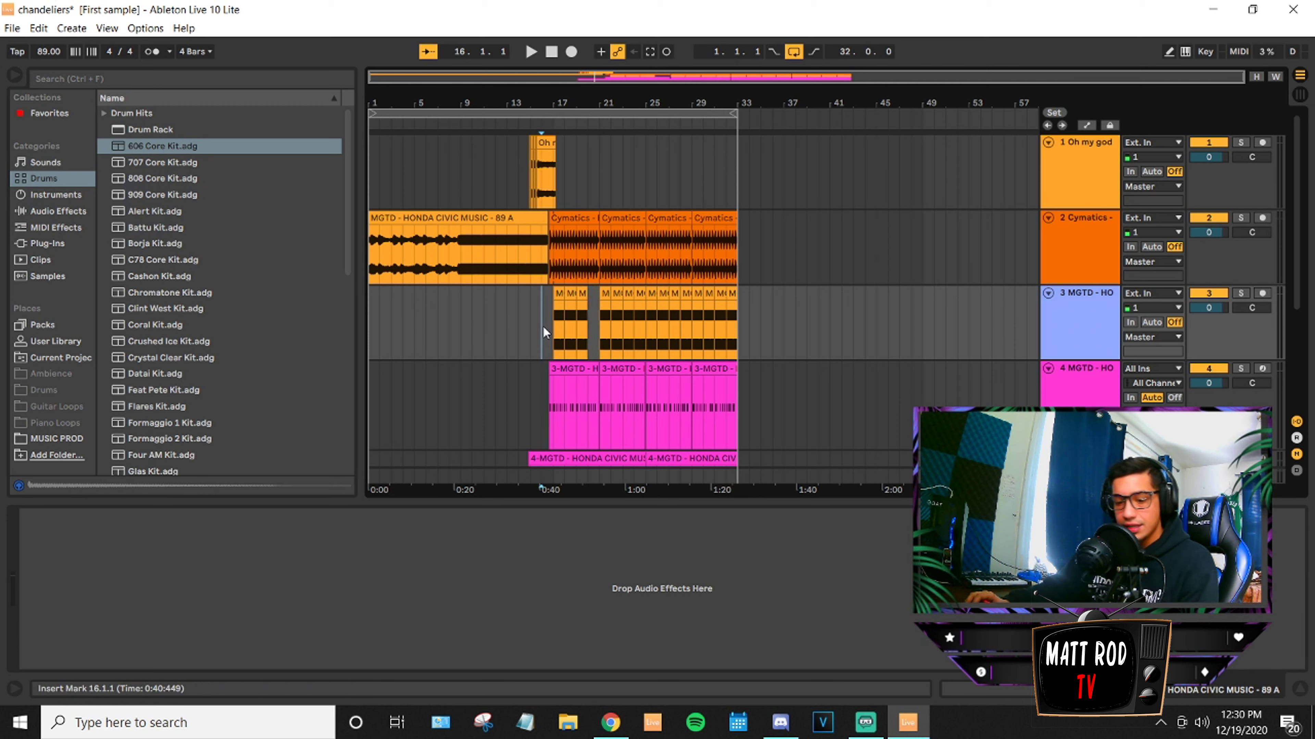
key("ctrl+v")
left_click(485, 428)
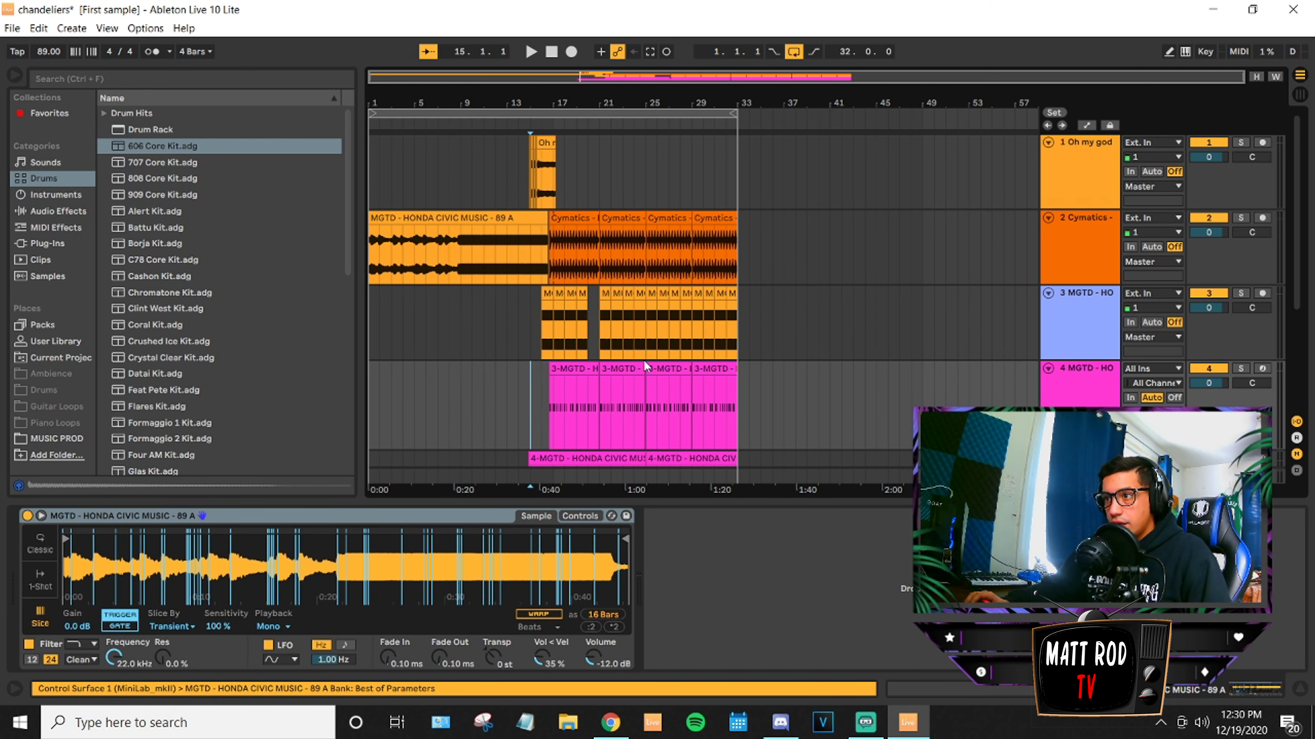
Listen to the arrangement from bar 16 and delete the one-bar clip at bar 18 of track 3.
left_click(542, 337)
key("space")
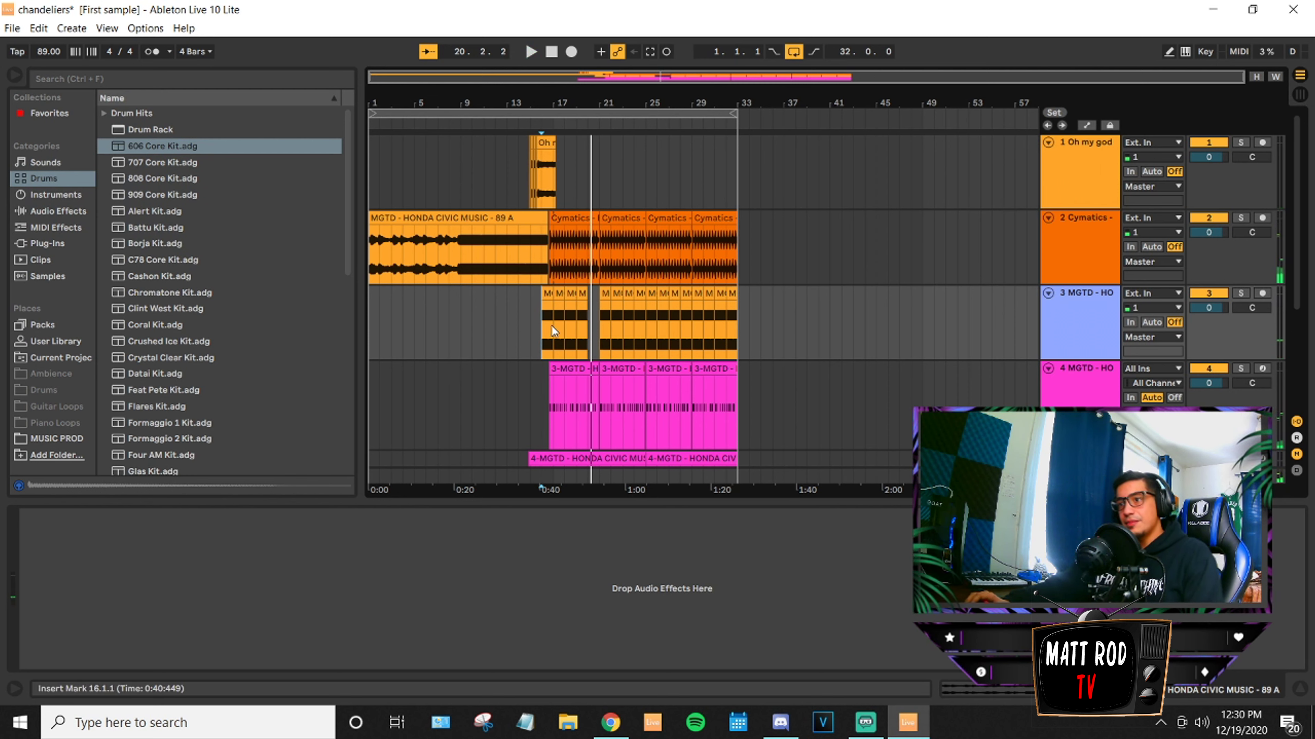
left_click(570, 294)
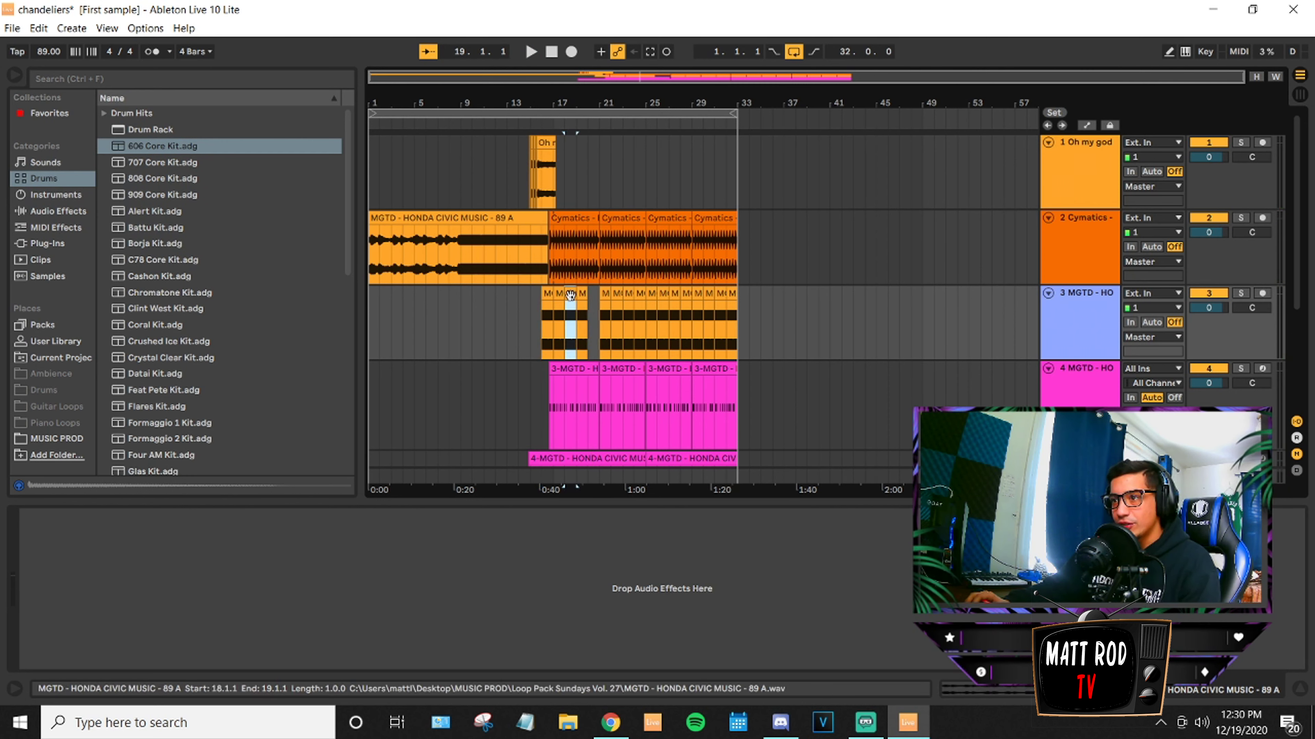
key("Delete")
Listen to the arrangement from bars 15 and 17 to judge the gaps between the clips on track 3.
left_click(532, 327)
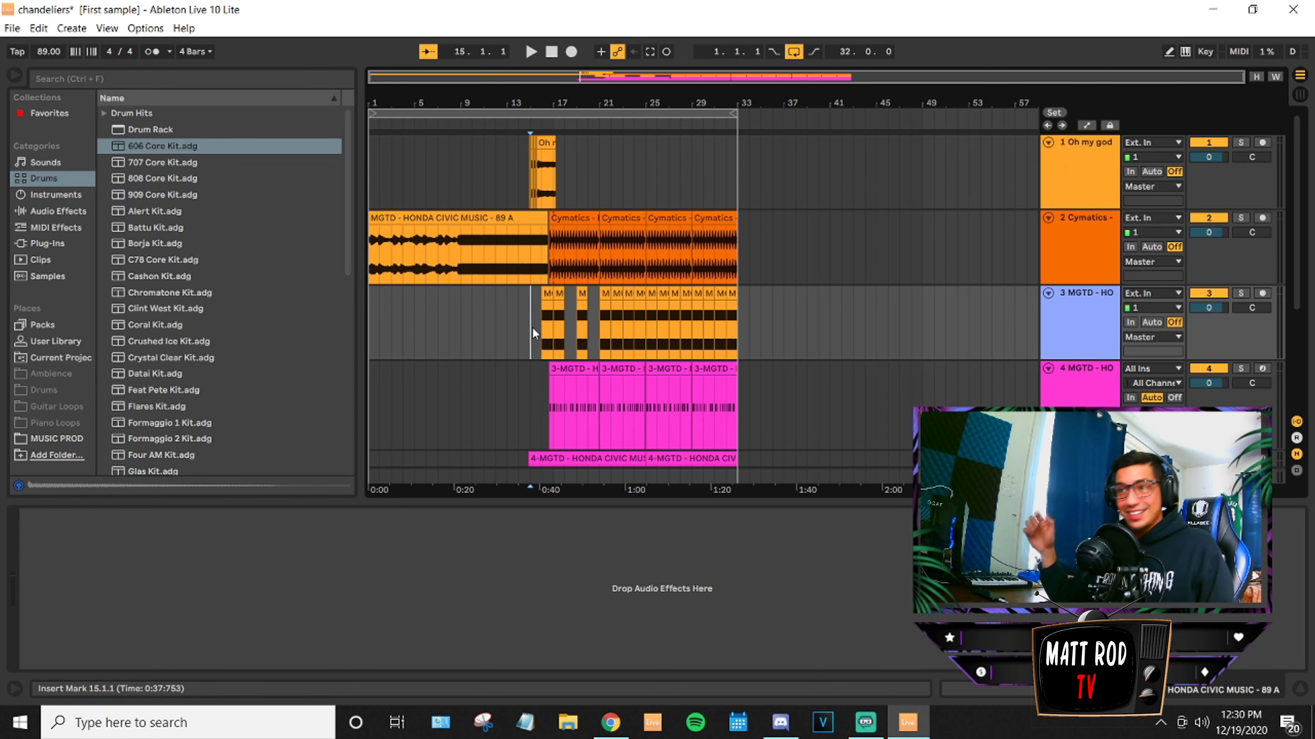
key("space")
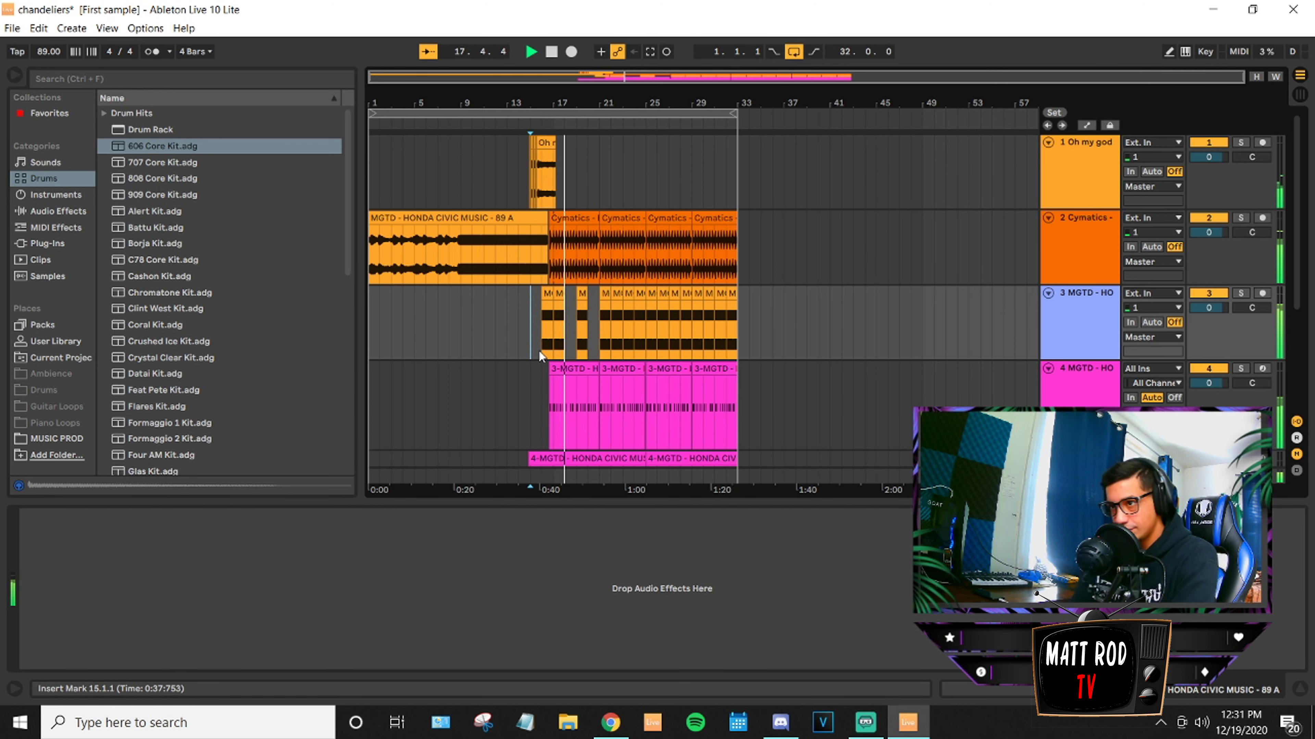
key("space")
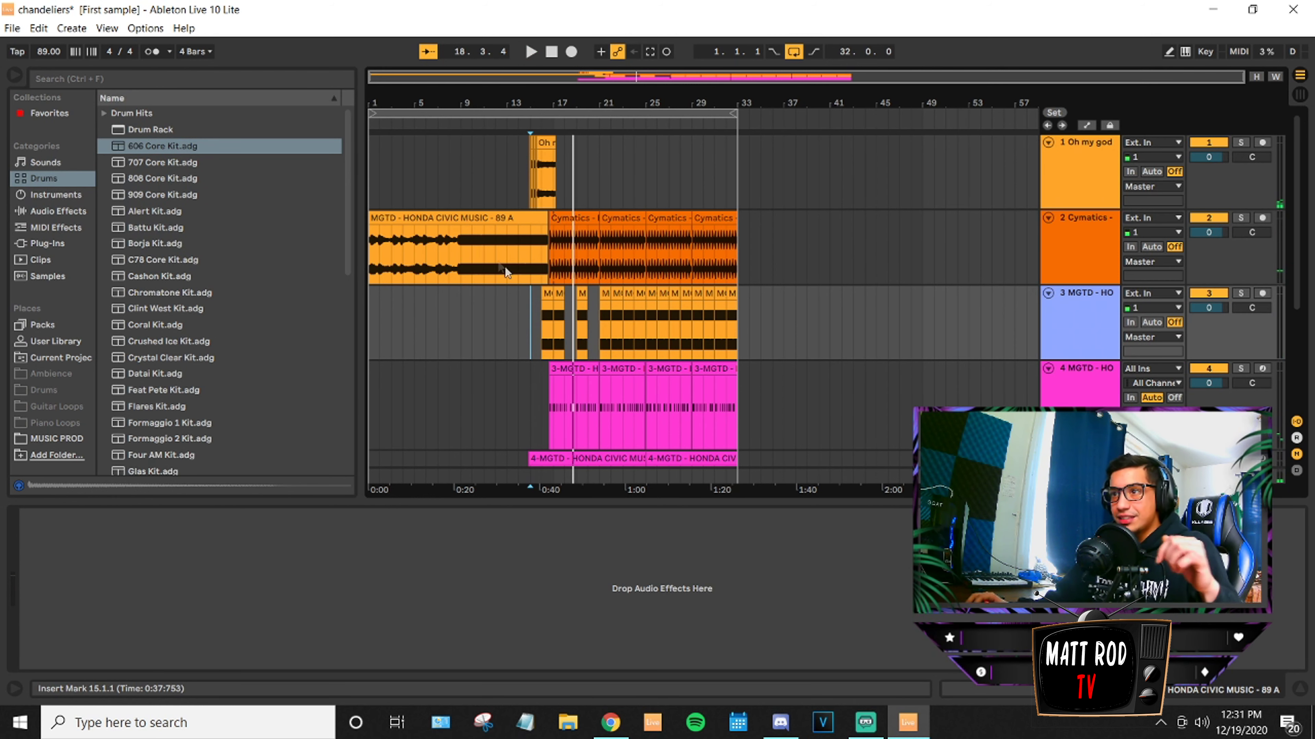
left_click(494, 258)
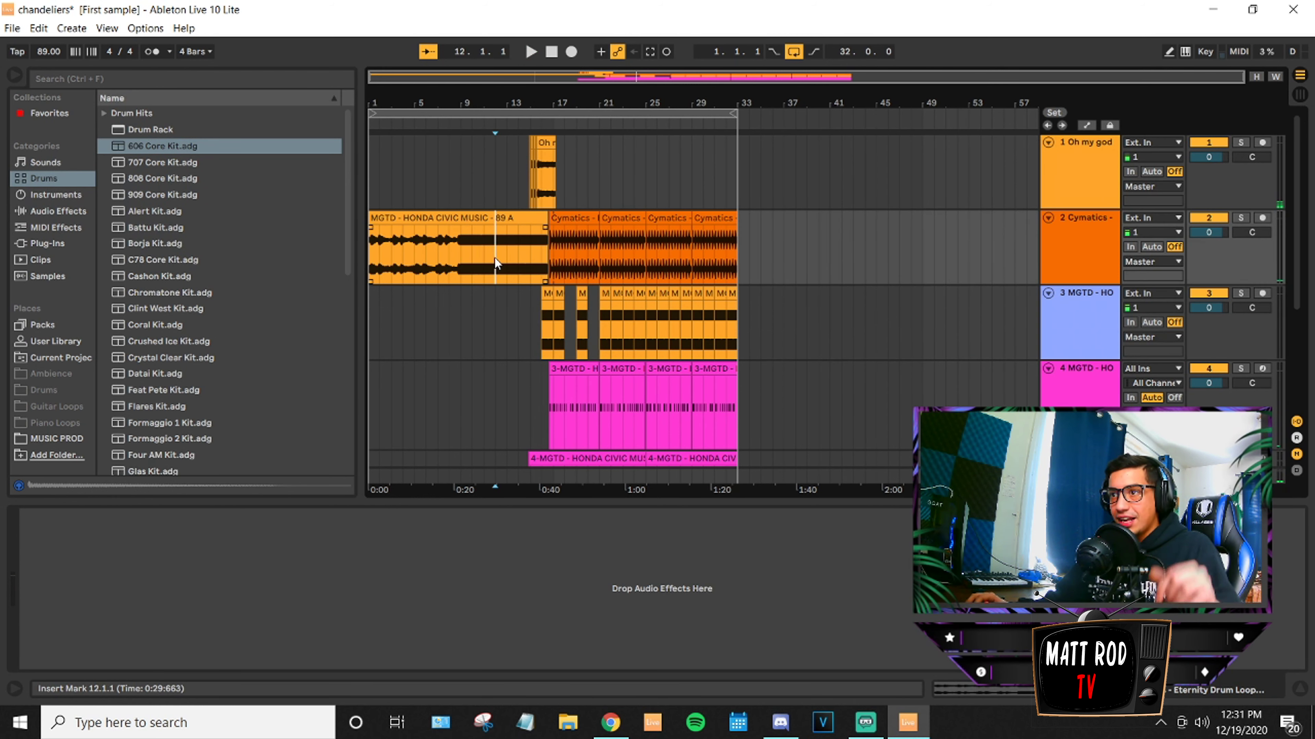
left_click(557, 323)
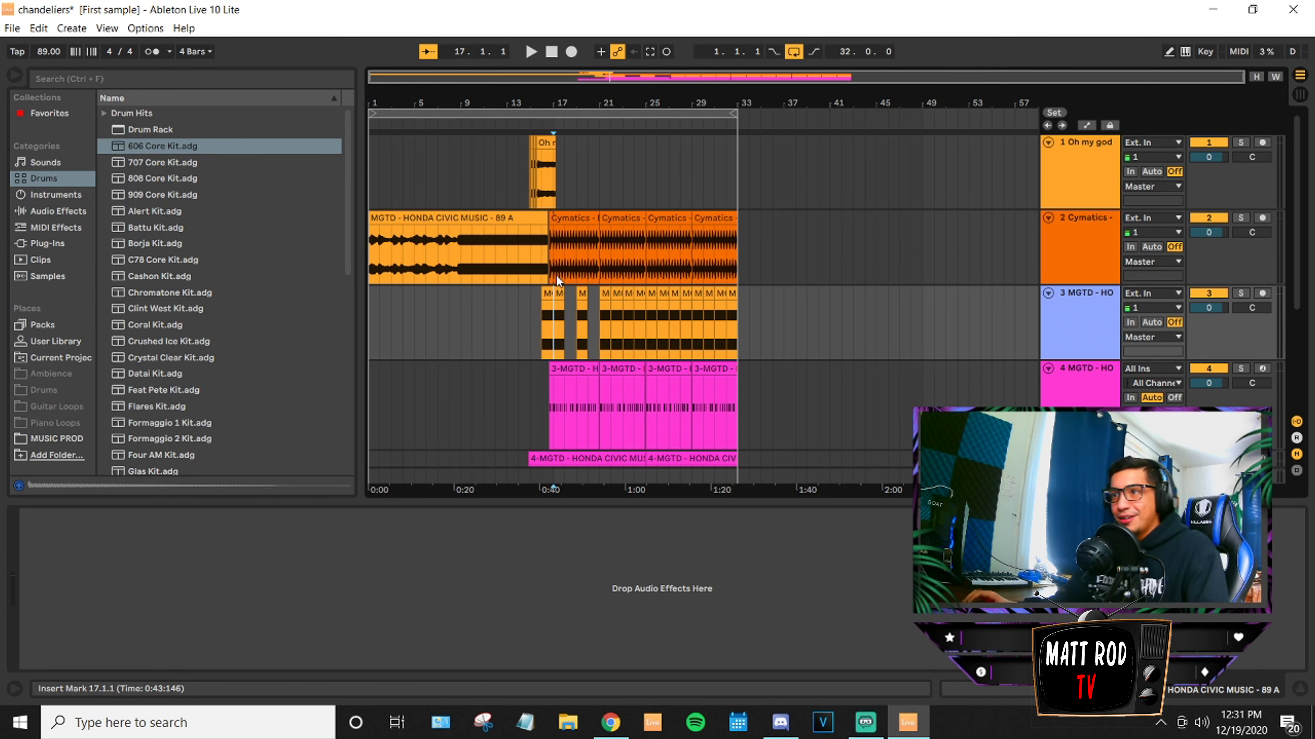
left_click(526, 266)
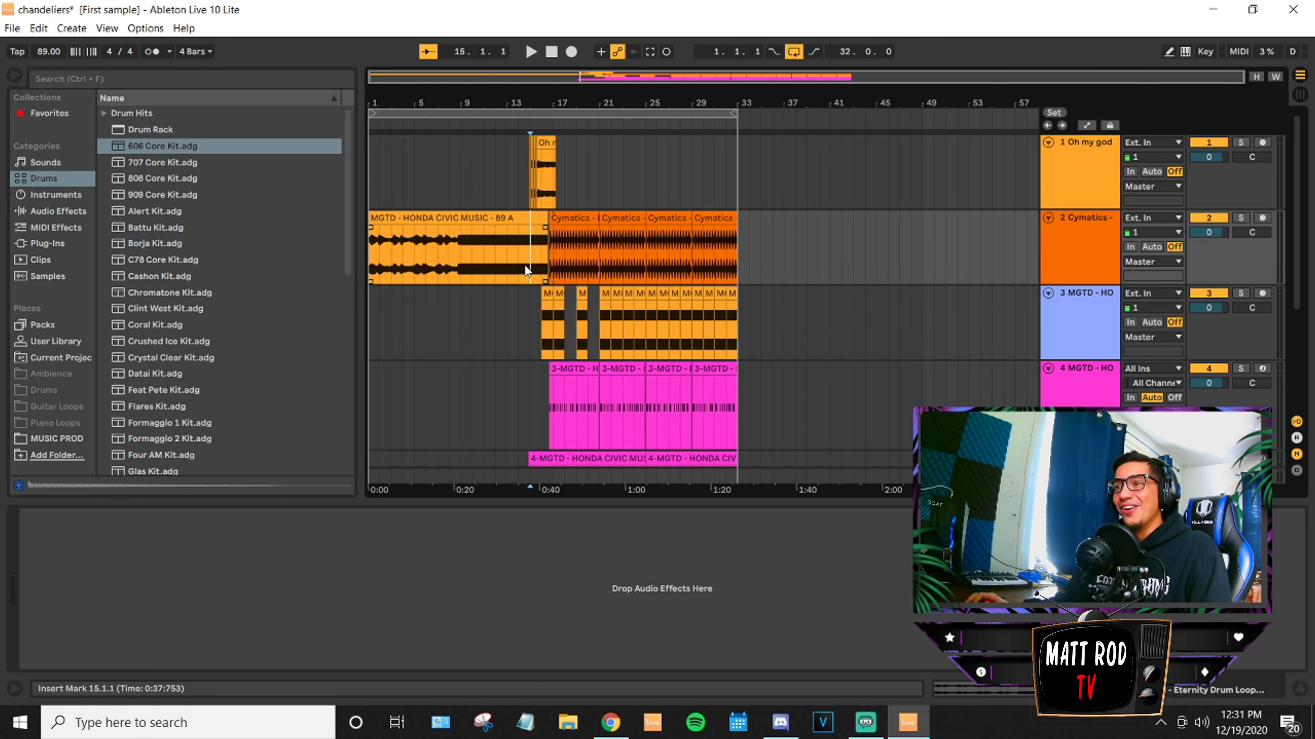
left_click(516, 269)
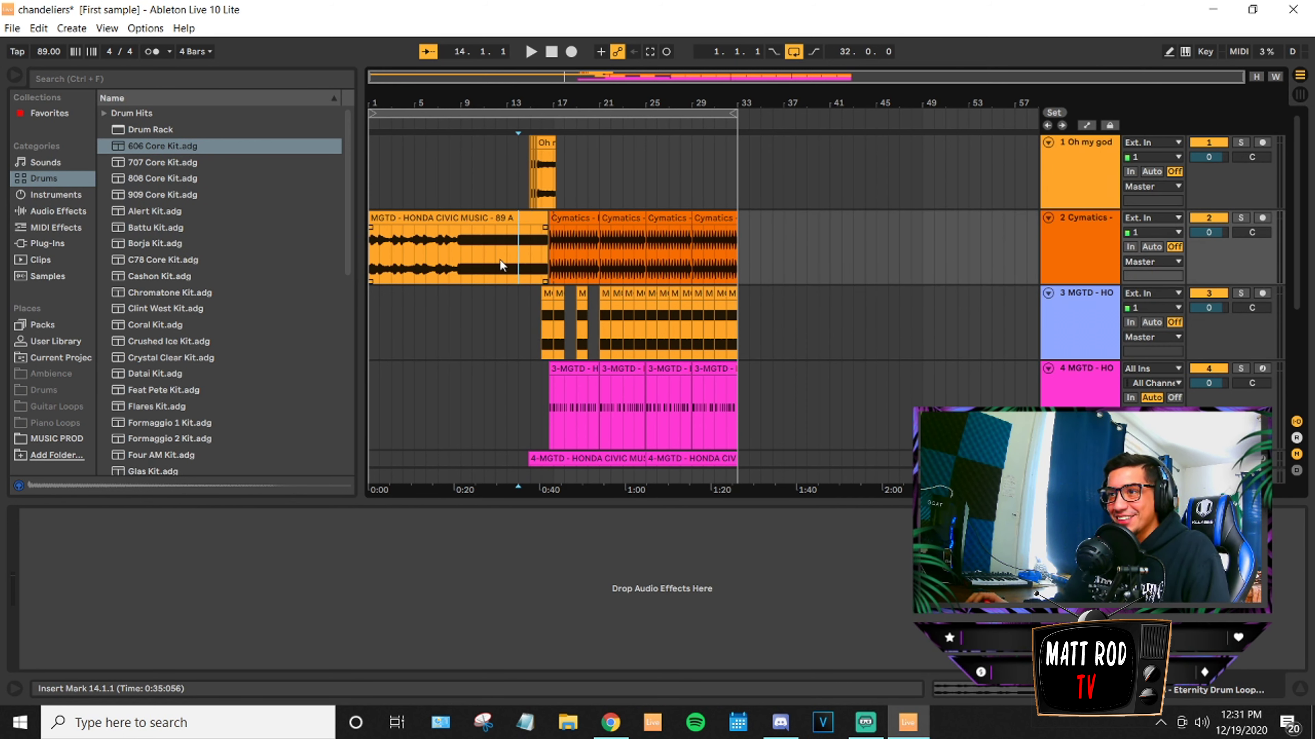
left_click(555, 311)
key("space")
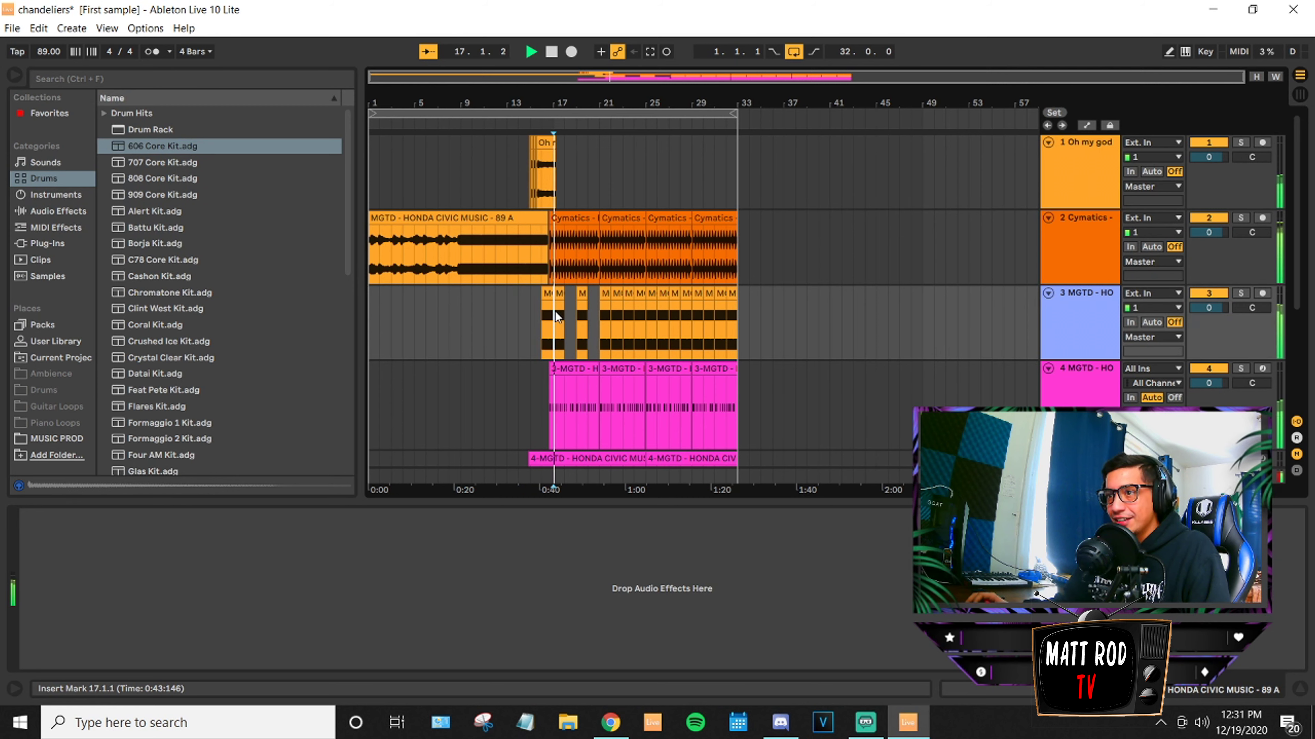
key("space")
Lower the volume of the Oh my god track to -inf and listen to the arrangement from bar 14.
left_click(518, 244)
key("Tab")
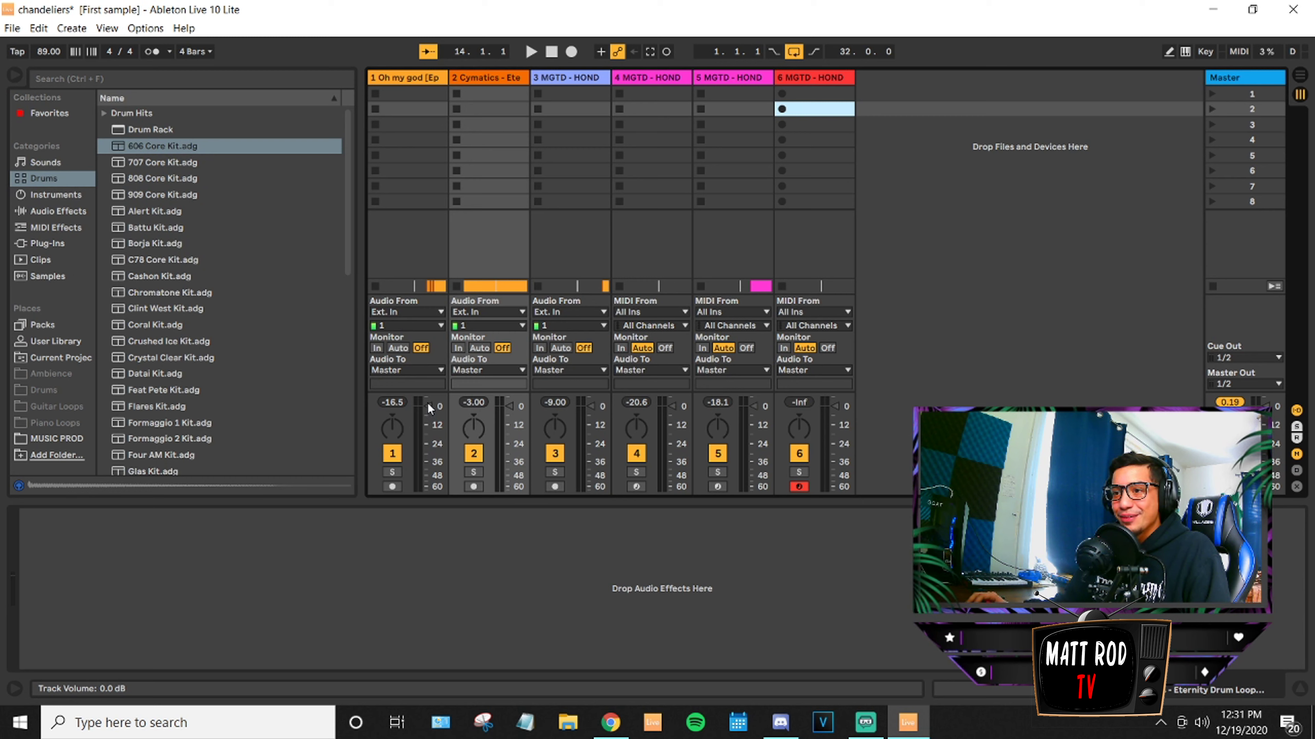
left_click_drag(428, 403, 455, 476)
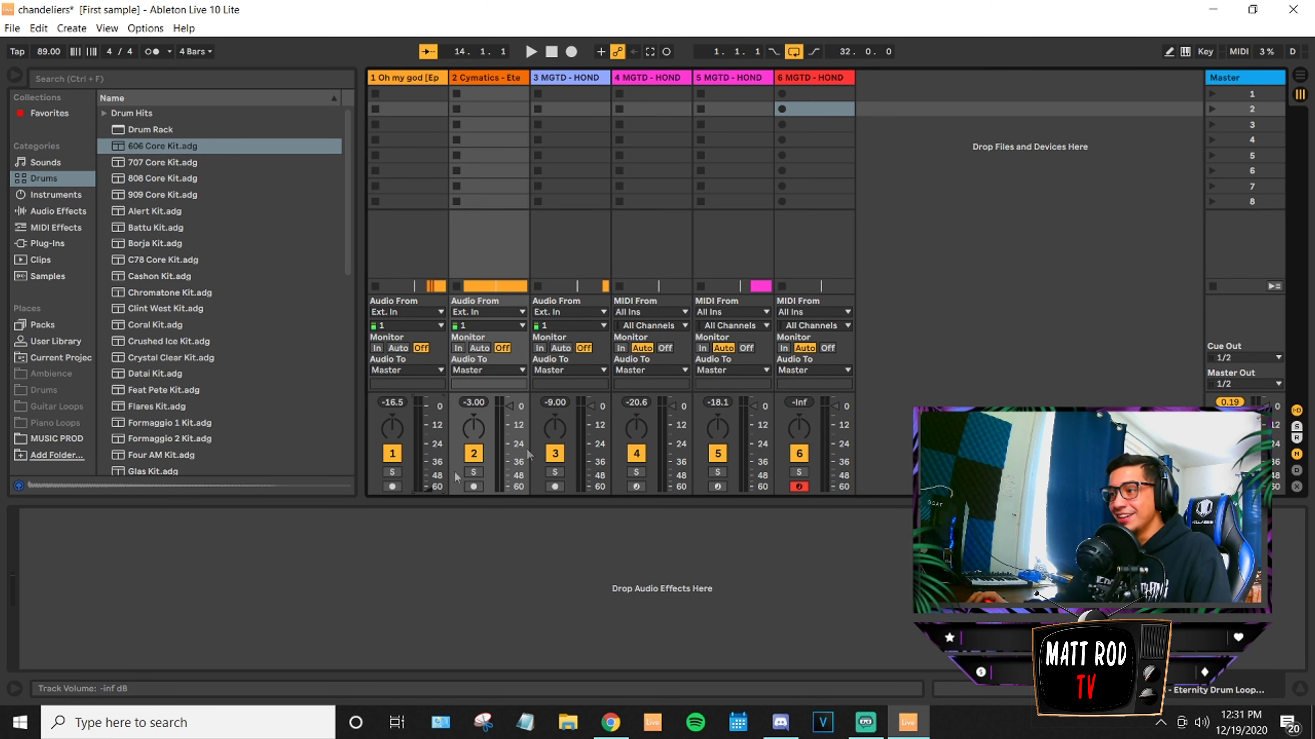
left_click(1298, 77)
key("space")
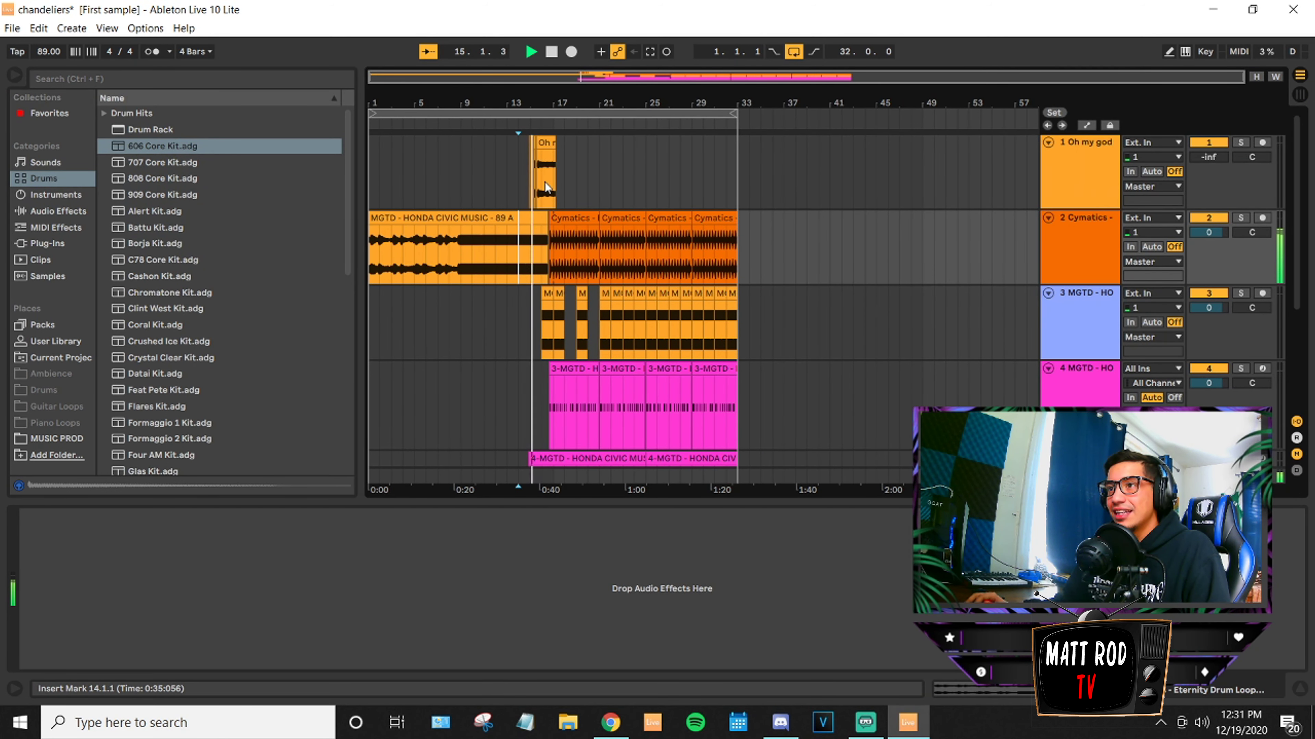
key("space")
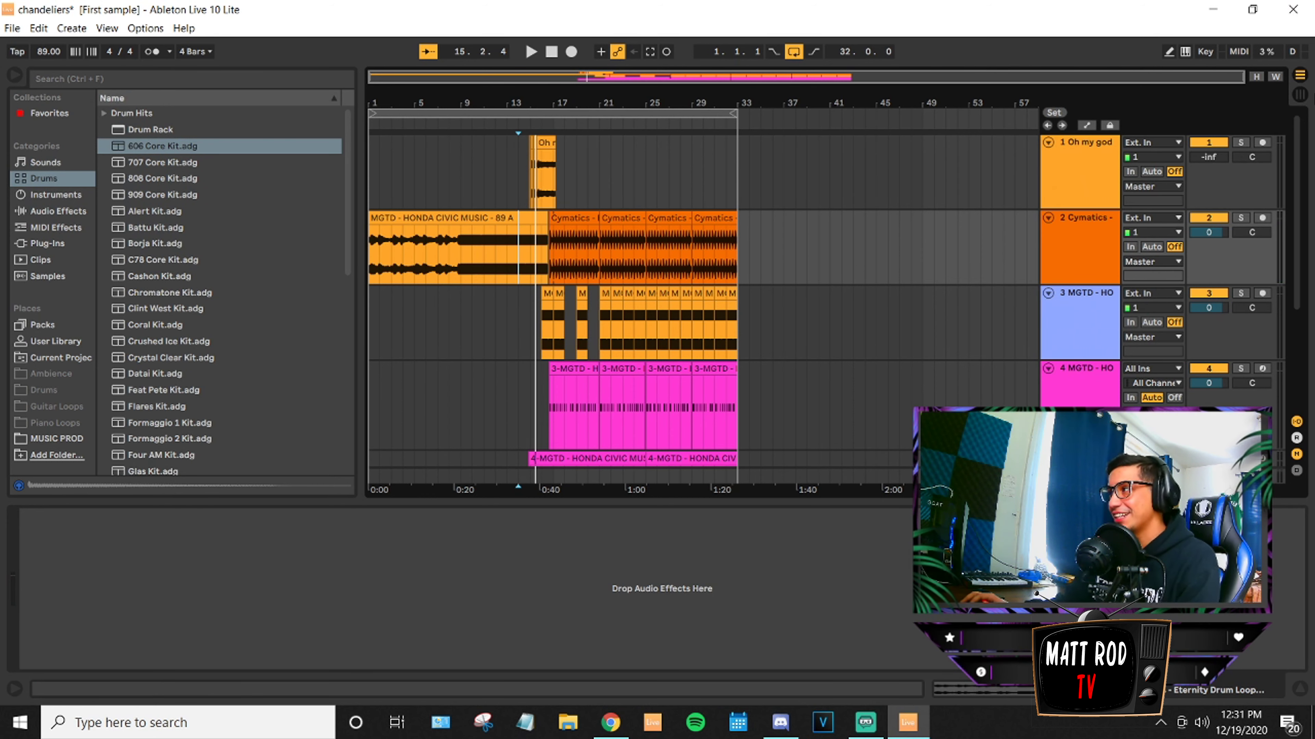
Set the volume of the Oh my god track to -65.0 dB in the mixer and return to the arrangement.
left_click(1297, 95)
key("Tab")
key("Tab")
key("Tab")
key("Tab")
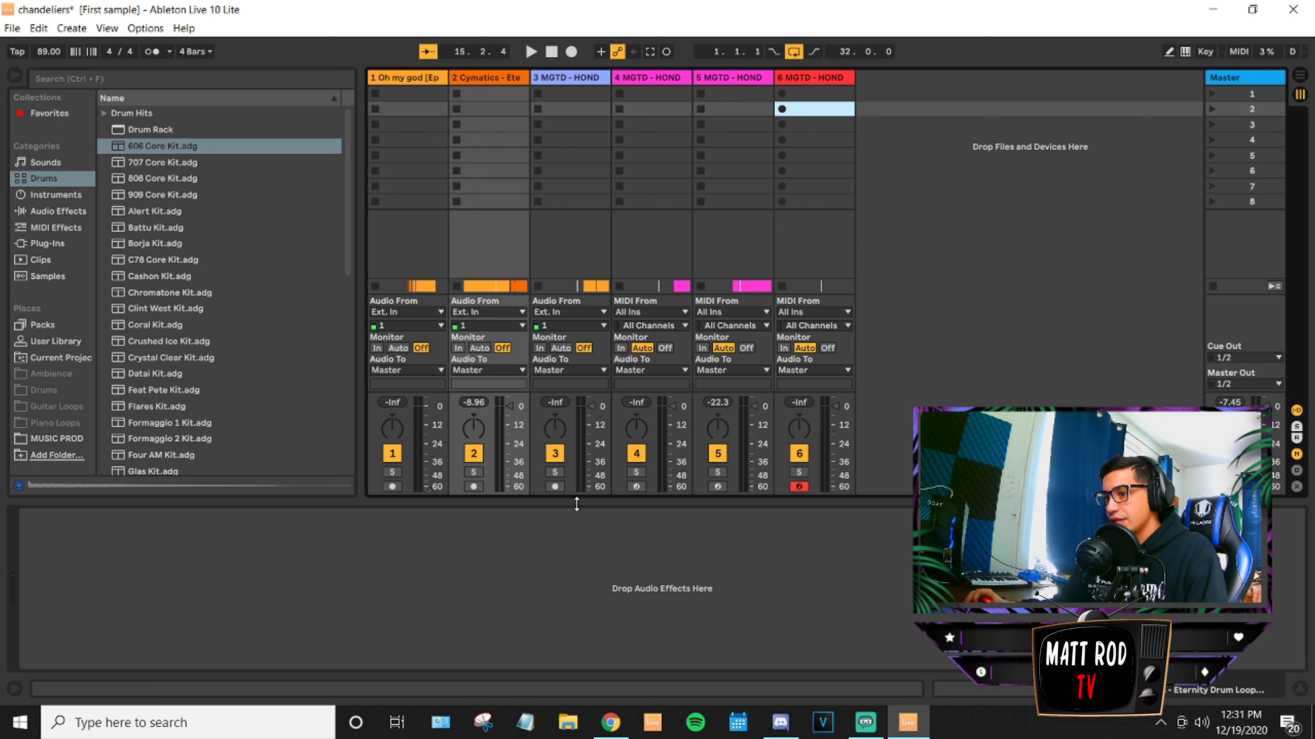
left_click_drag(428, 489, 428, 474)
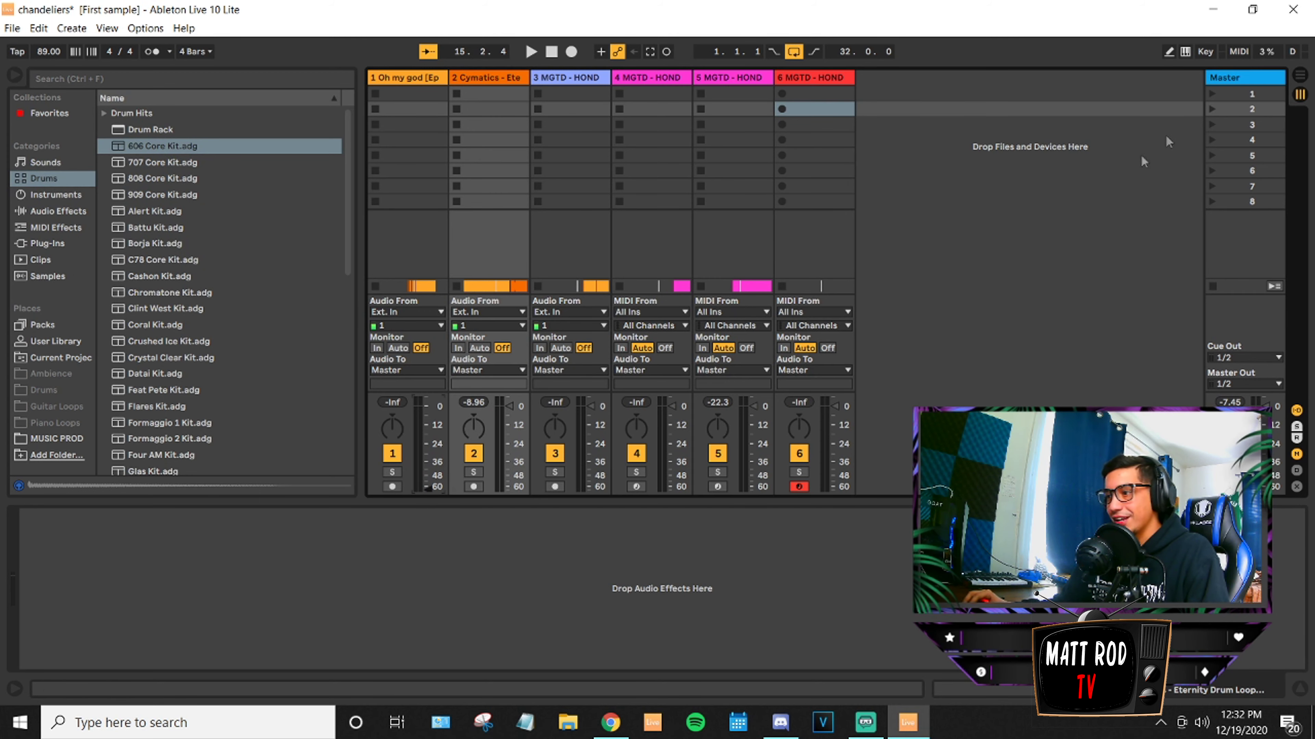
left_click(1299, 75)
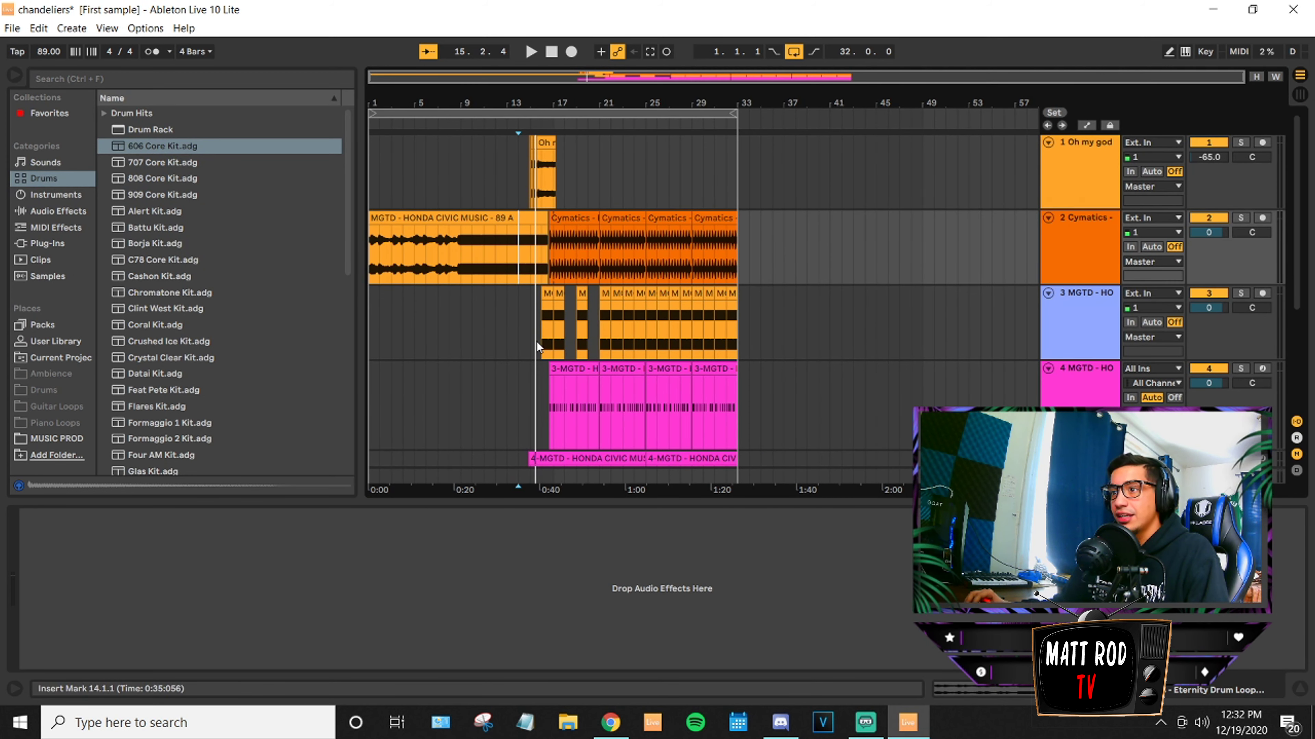
Solo track 3 and listen to its one-bar clips from bar 16.
left_click(537, 342)
left_click(529, 250)
left_click(546, 346)
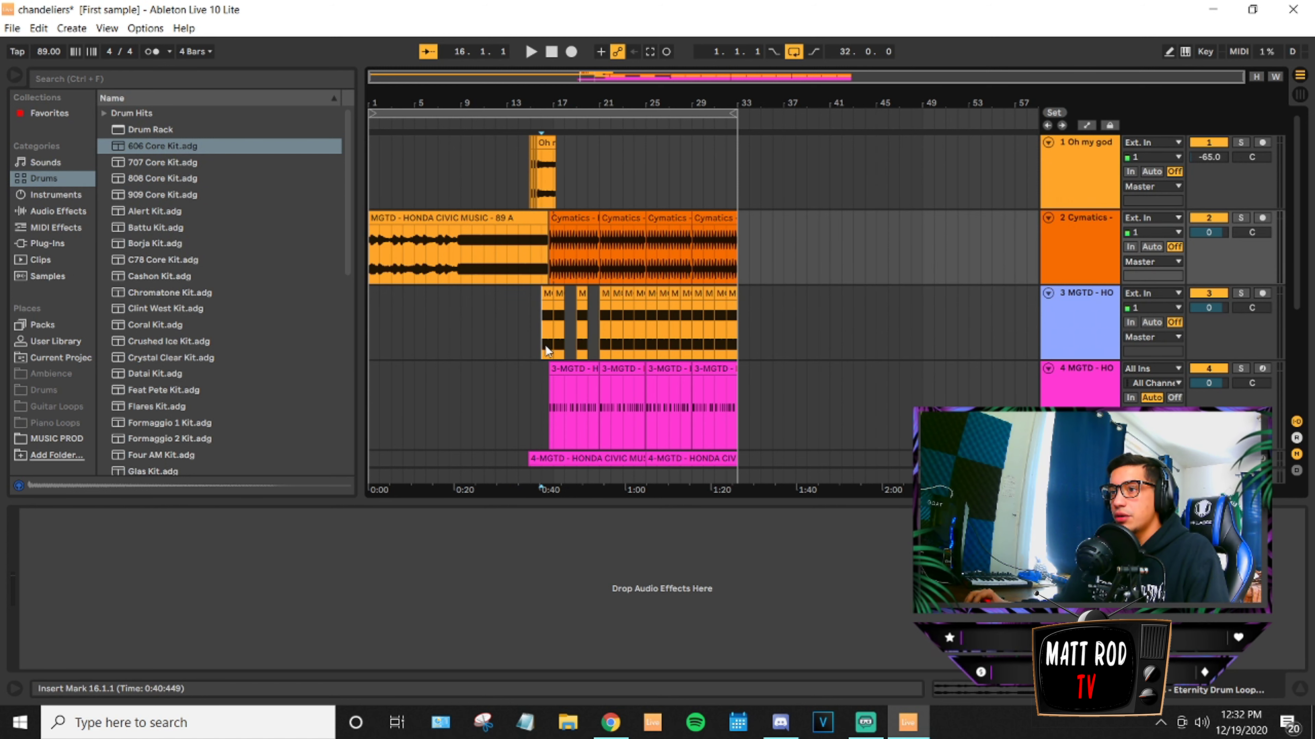
left_click(1242, 294)
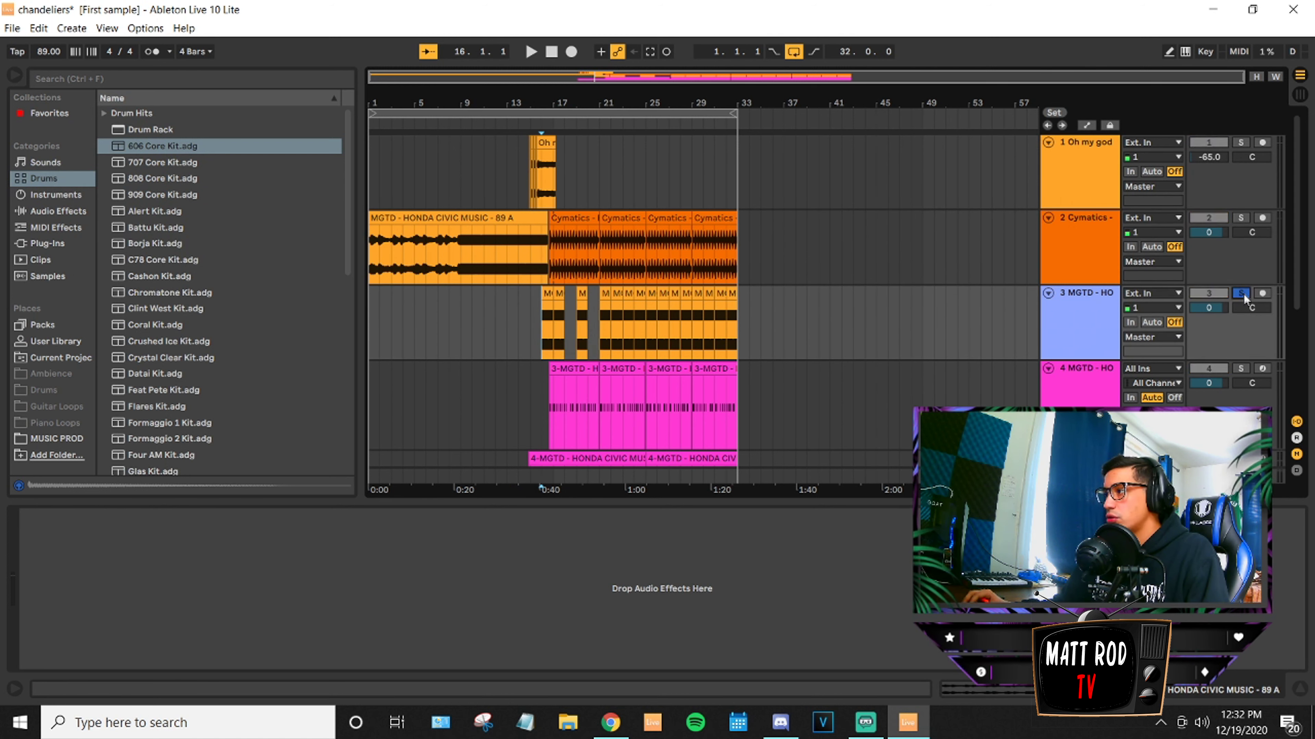
left_click(554, 329)
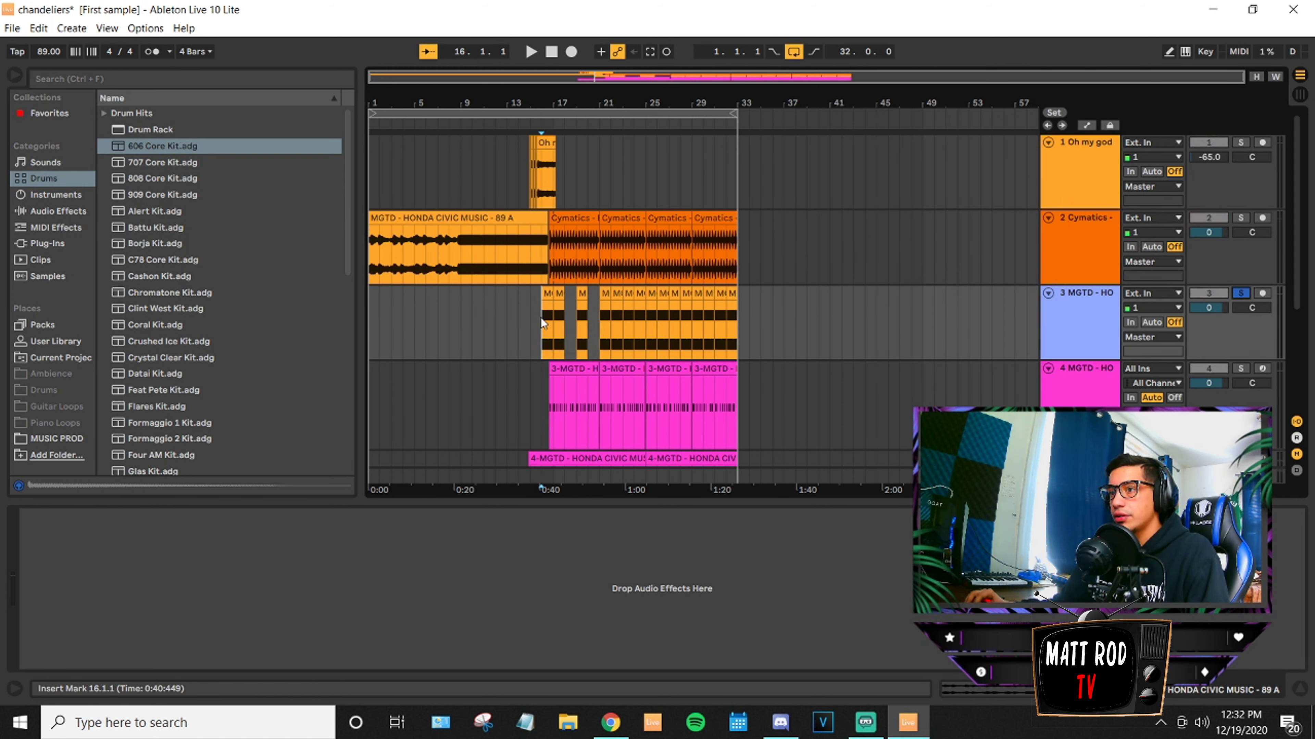
key("space")
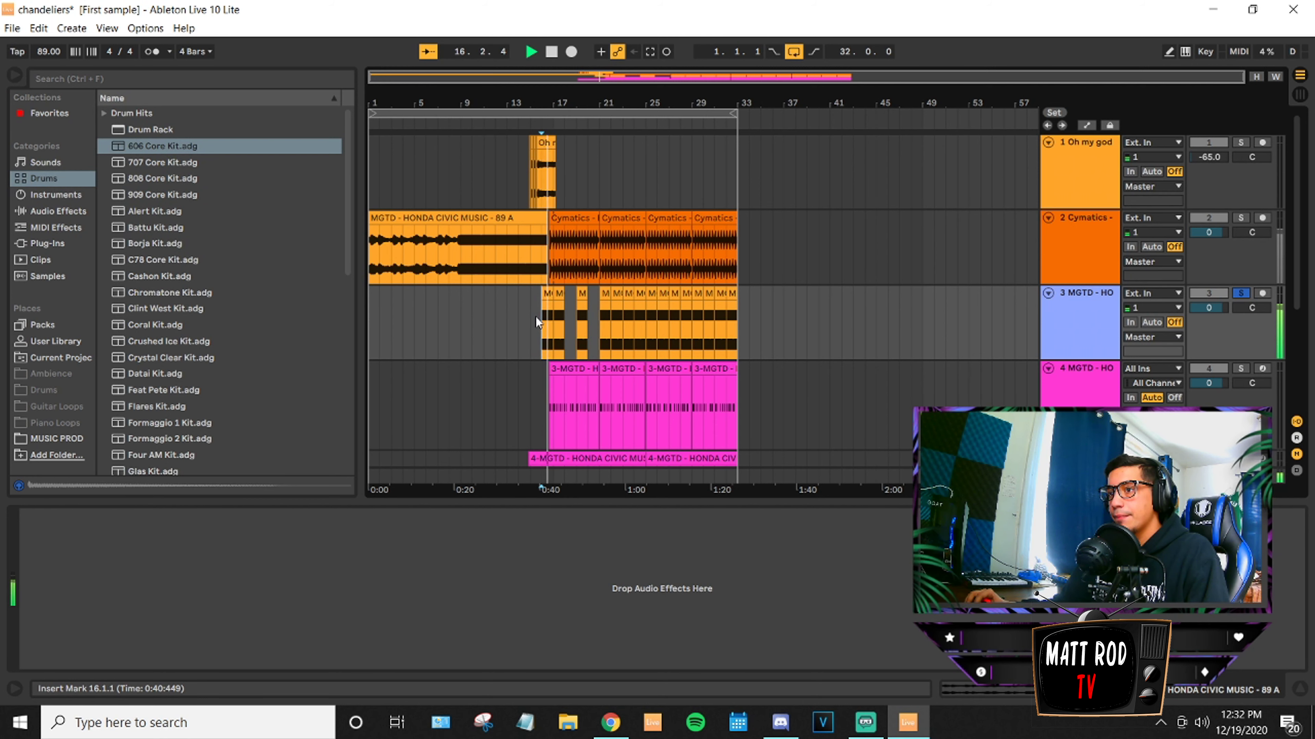
key("space")
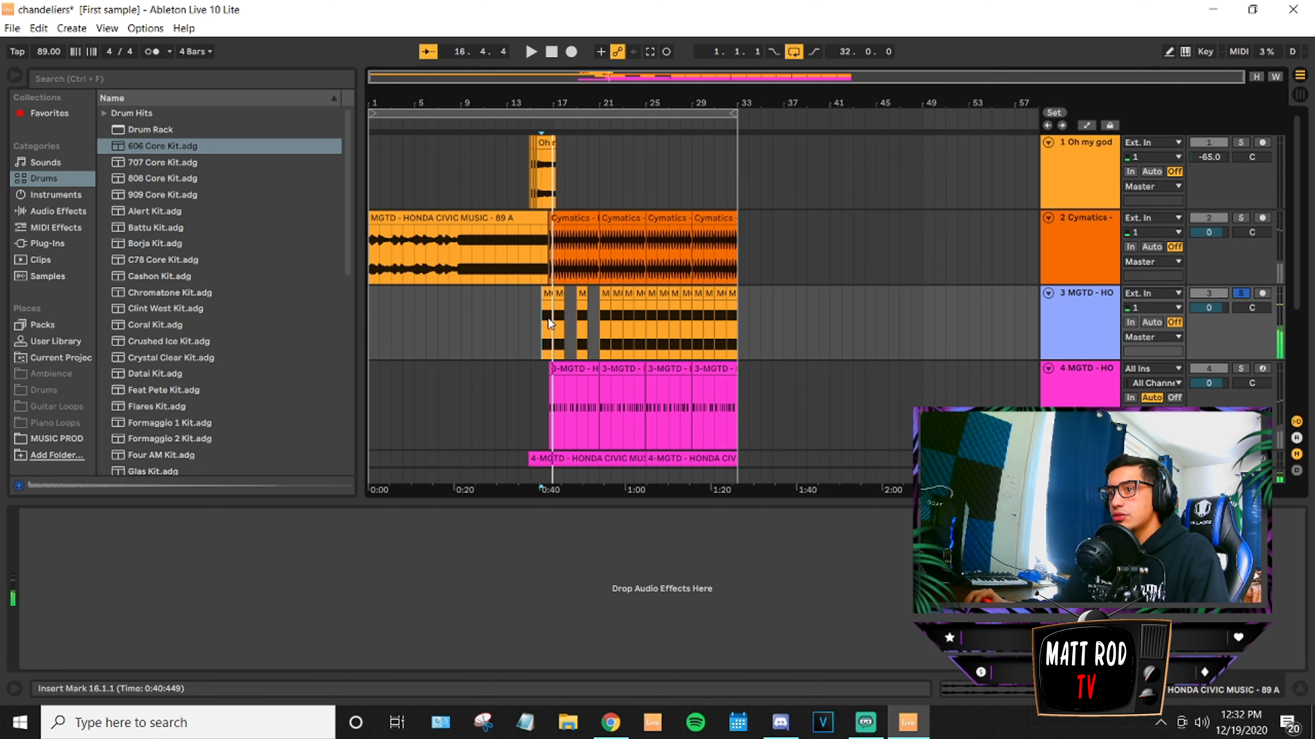
Solo track 2 instead and listen to the end of its MGTD - HONDA CIVIC MUSIC clip from bars 13, 15 and 16.
left_click(507, 275)
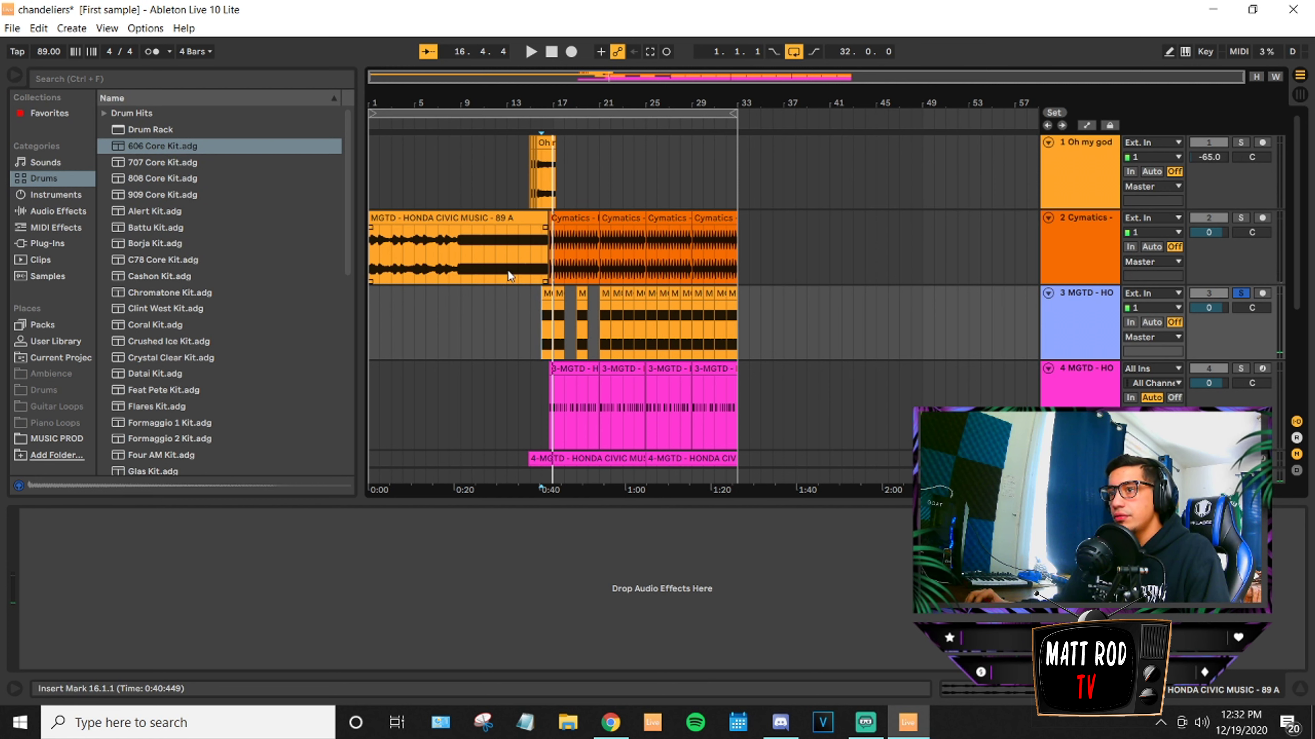
key("space")
key("space")
key("space")
left_click(1241, 218)
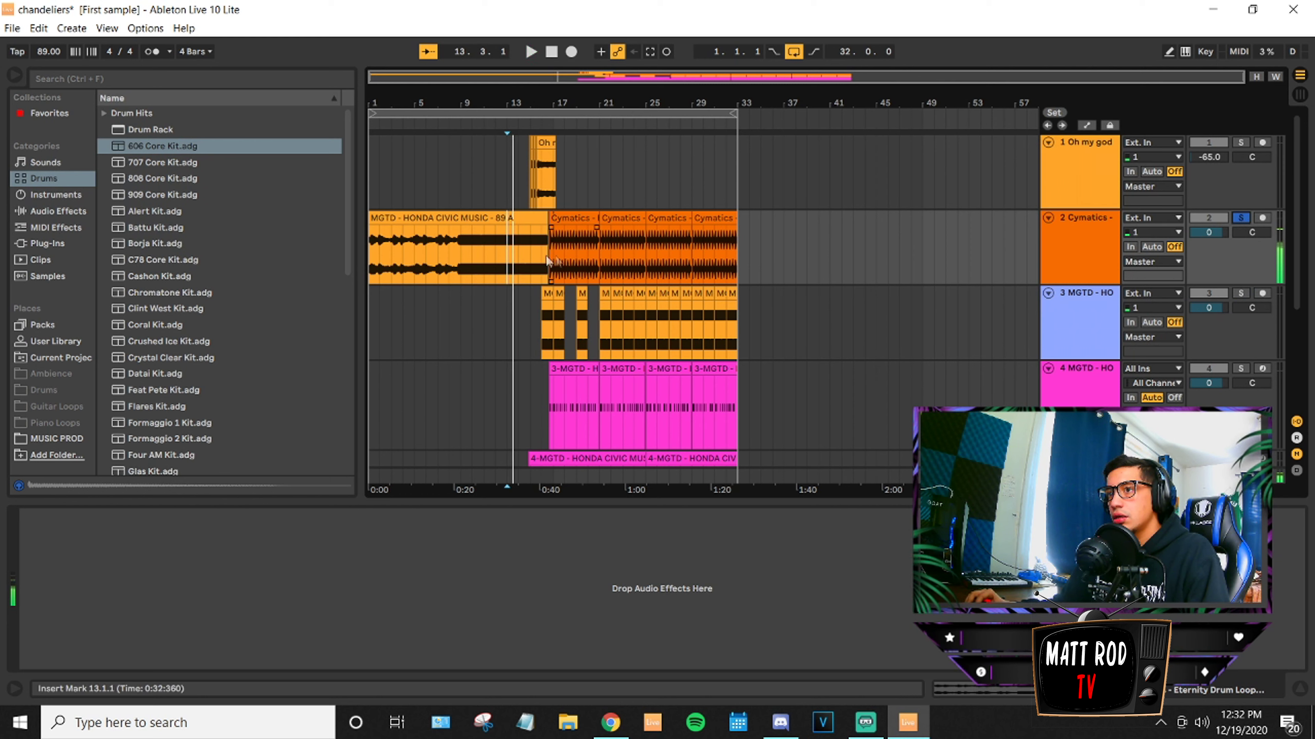
left_click(528, 250)
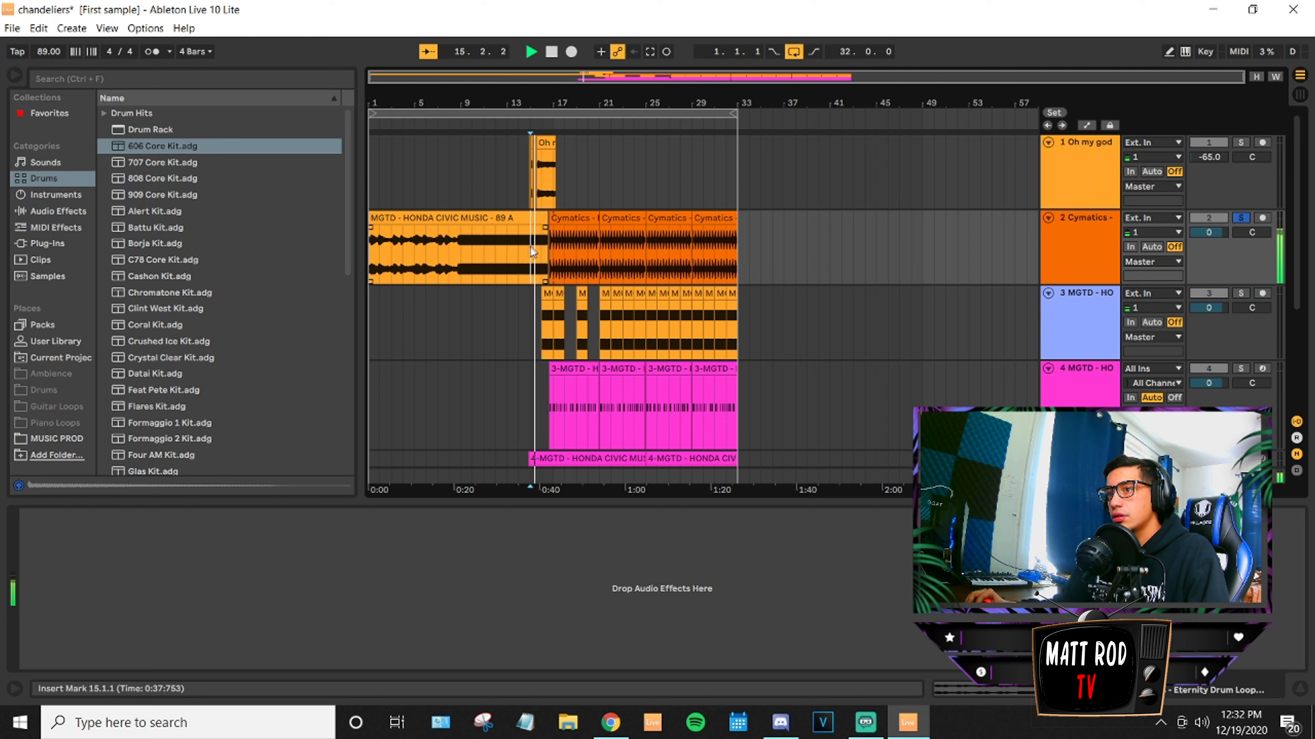
left_click(542, 243)
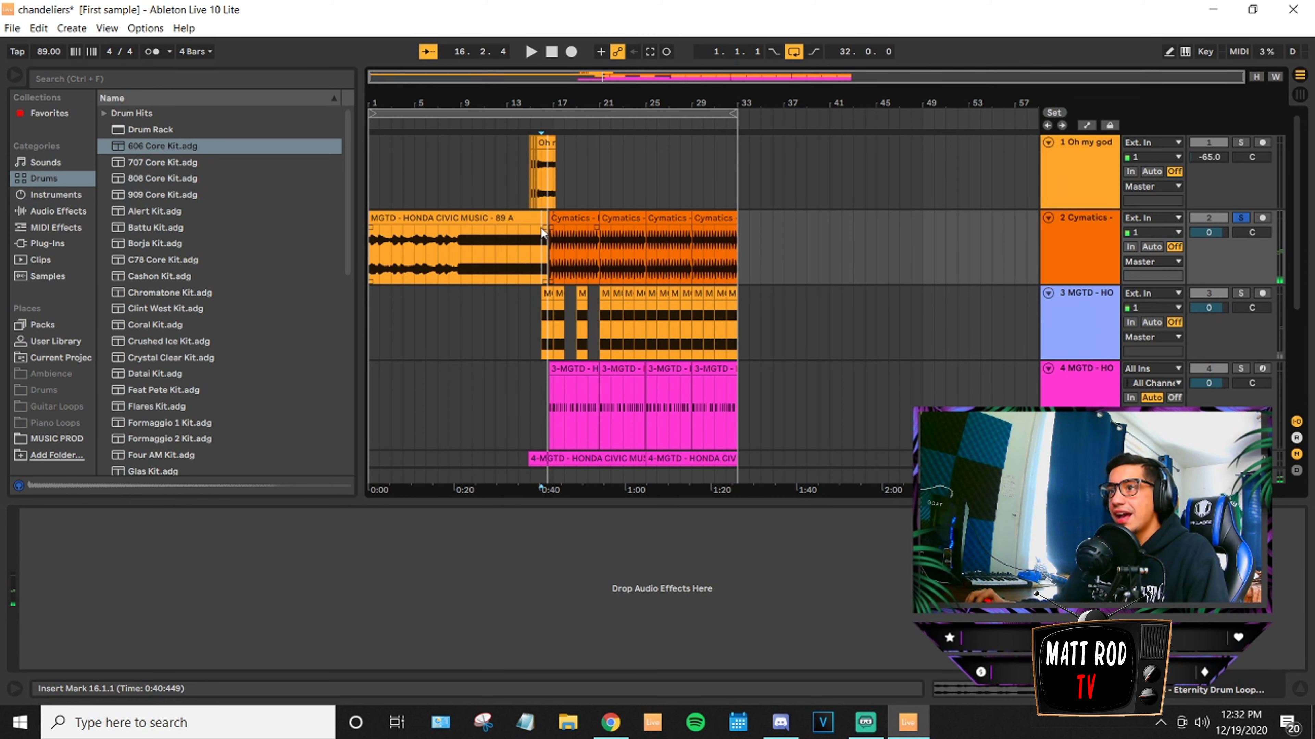
Copy the tail of track 2's MGTD - HONDA CIVIC MUSIC clip from bar 16 to its end and paste it at bar 18 of track 3.
scroll(545, 218, "up", 5)
key("space")
left_click_drag(428, 250, 474, 245)
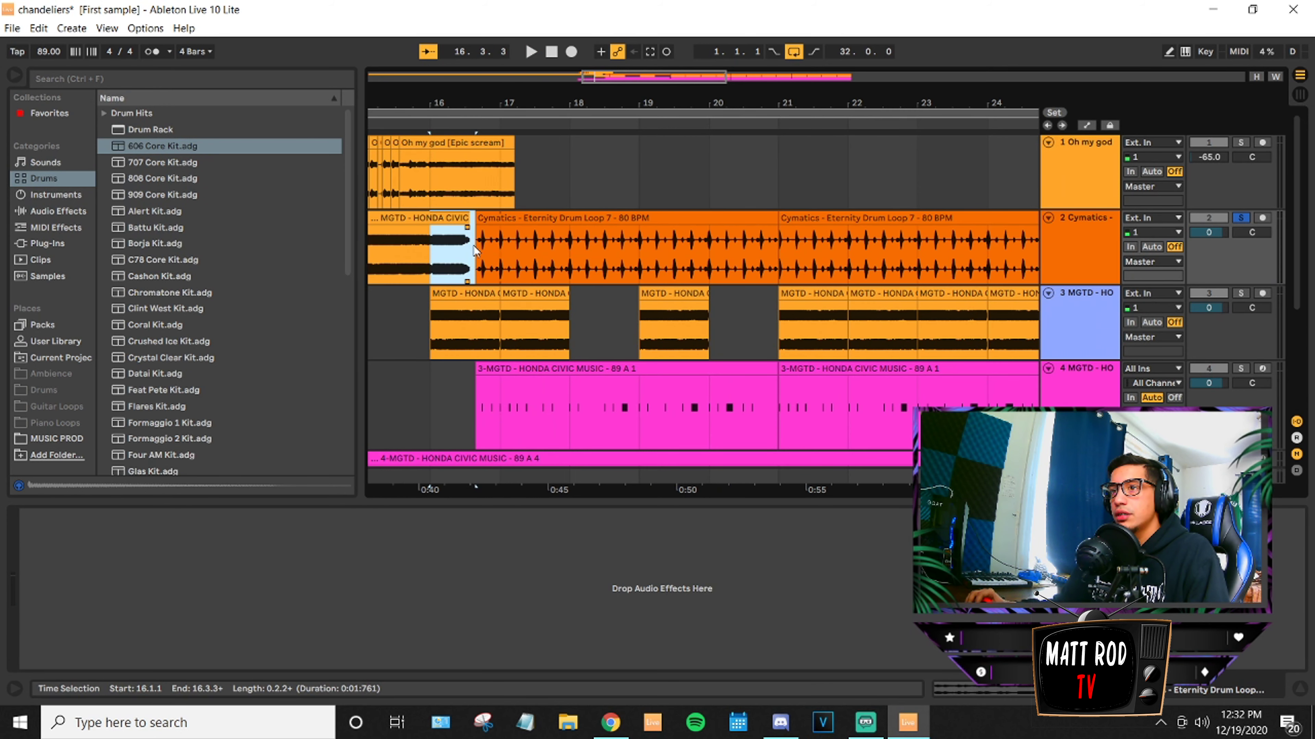
left_click_drag(473, 247, 474, 248)
left_click(472, 248)
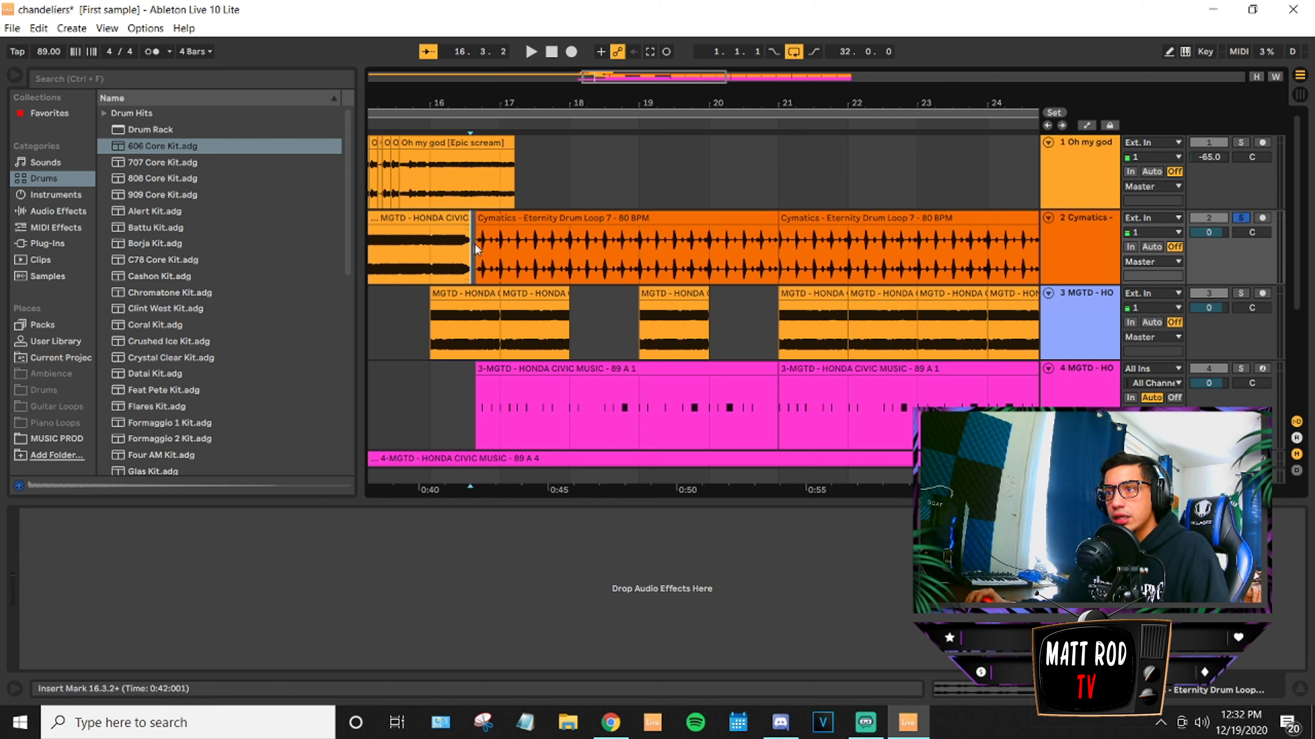
left_click_drag(472, 244, 437, 248)
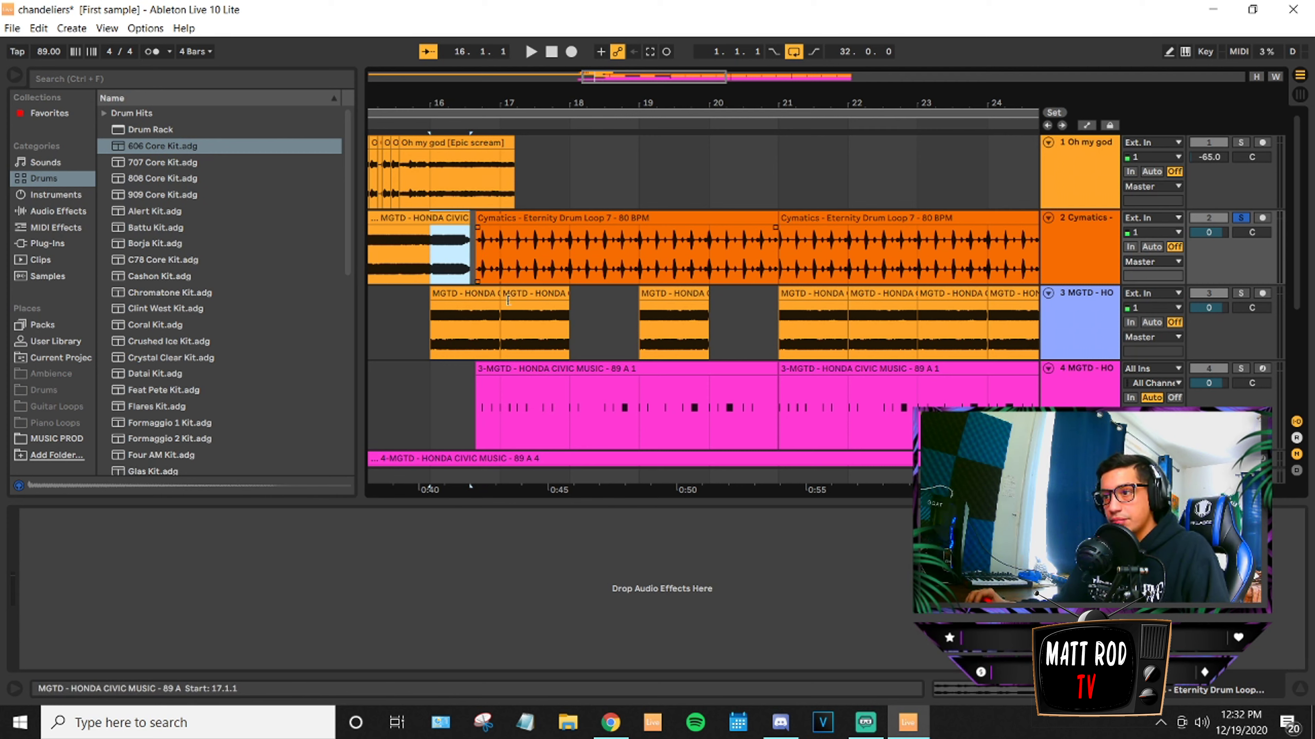
left_click(568, 327)
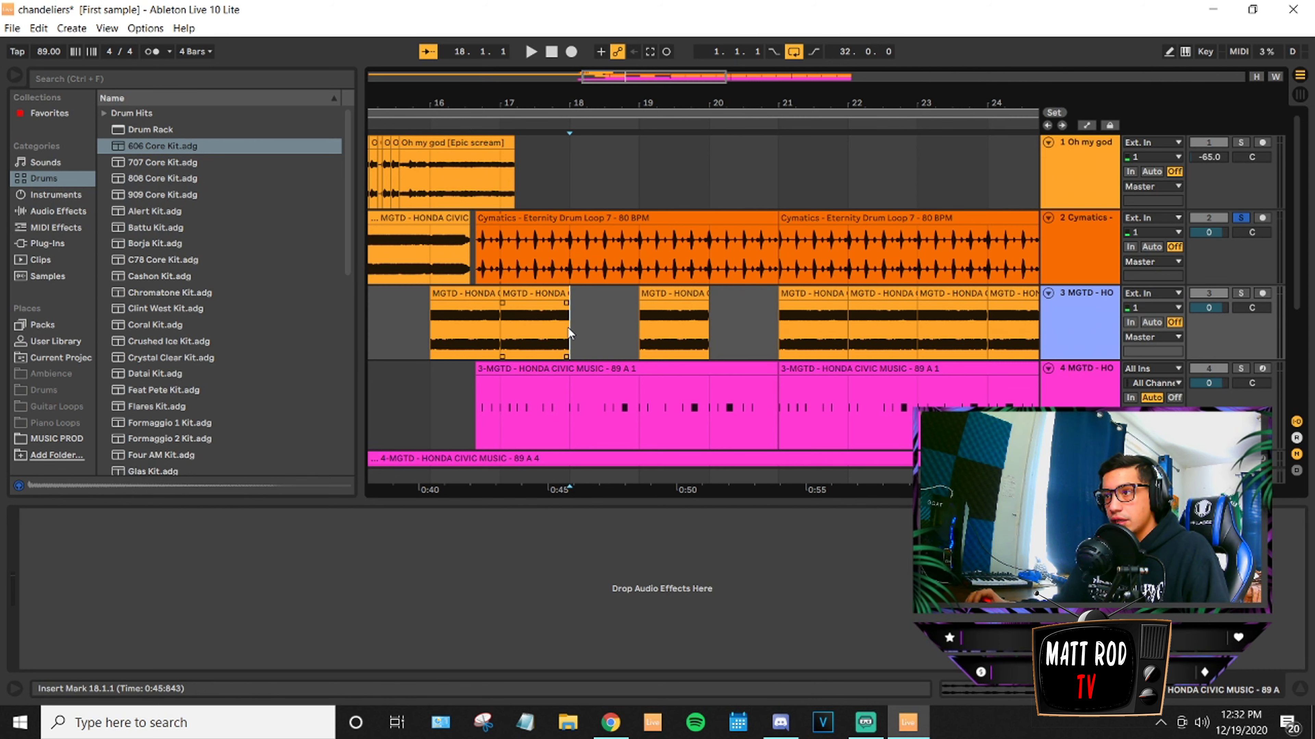
key("ctrl+v")
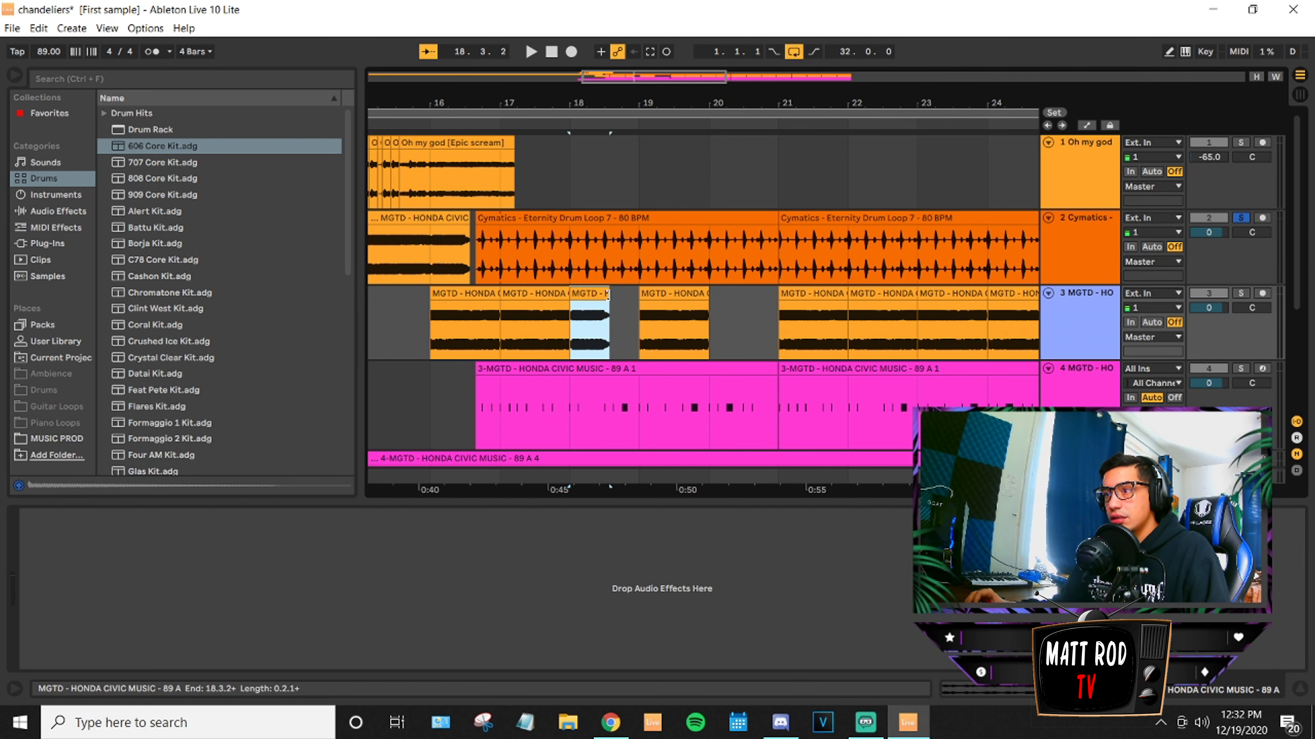
Listen from bar 16 with track 2 soloed and turn off its solo.
left_click(469, 329)
left_click(422, 321)
key("space")
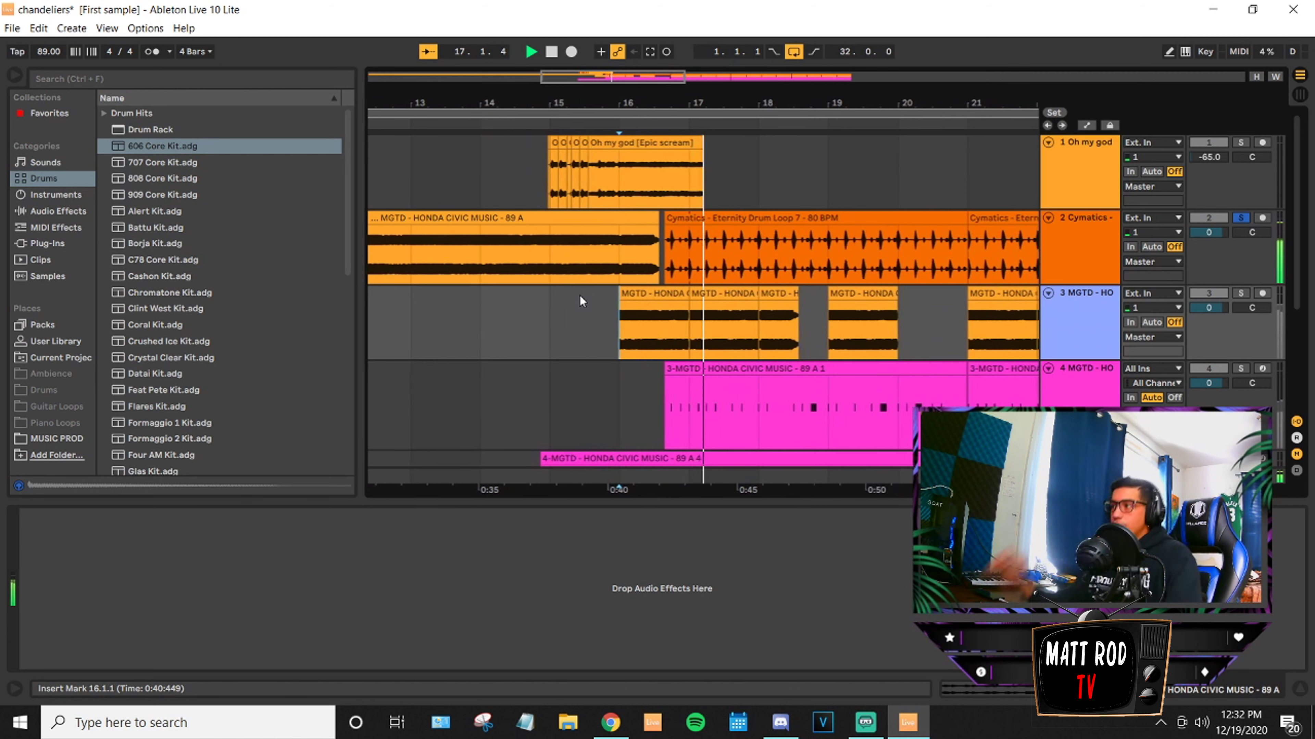
key("space")
left_click(1240, 219)
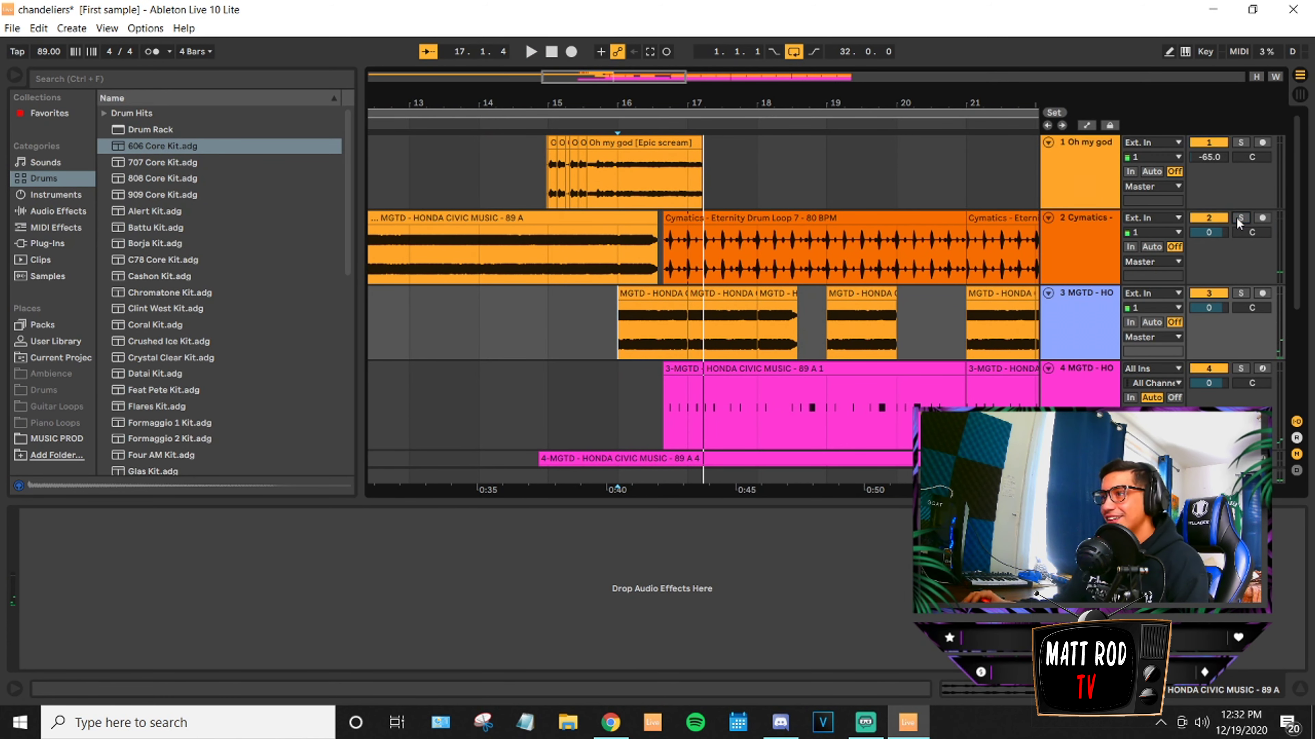
Listen to the full mix from bar 16 and extend the clip at bar 18 of track 3 to bar 19.
key("space")
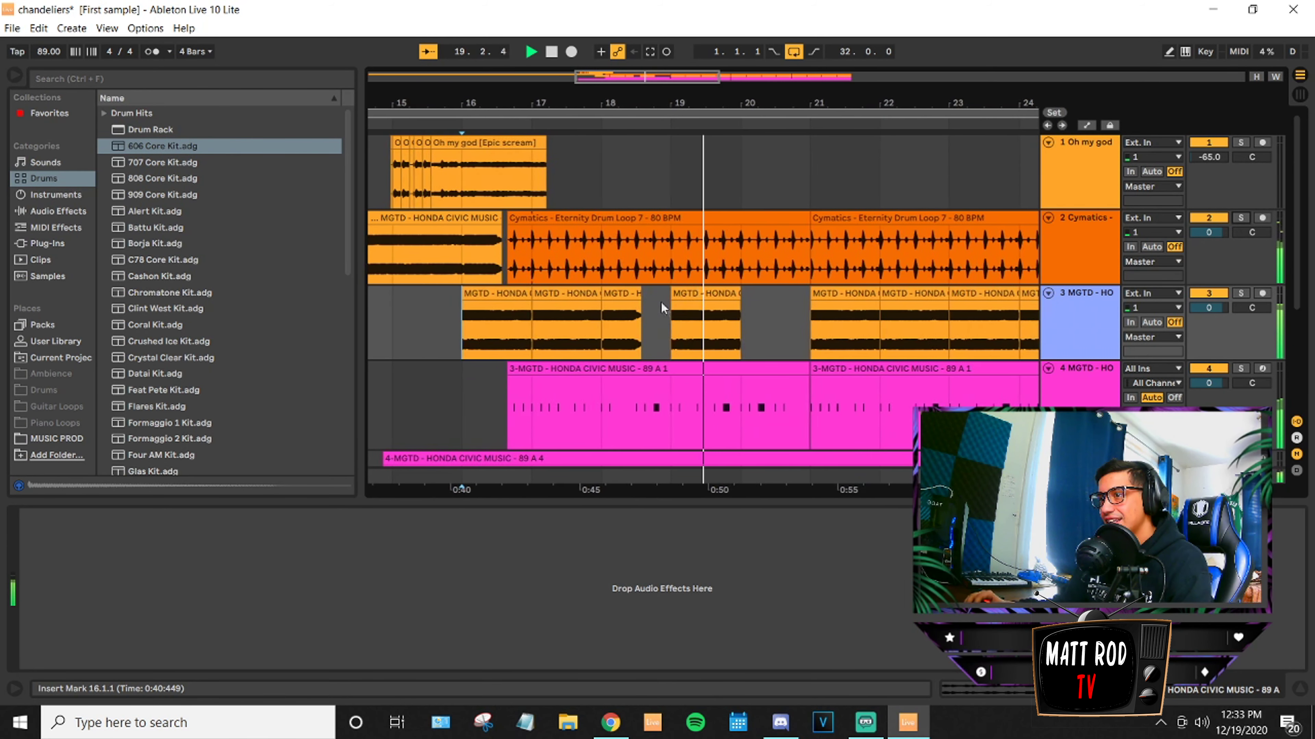
key("space")
left_click_drag(623, 293, 652, 294)
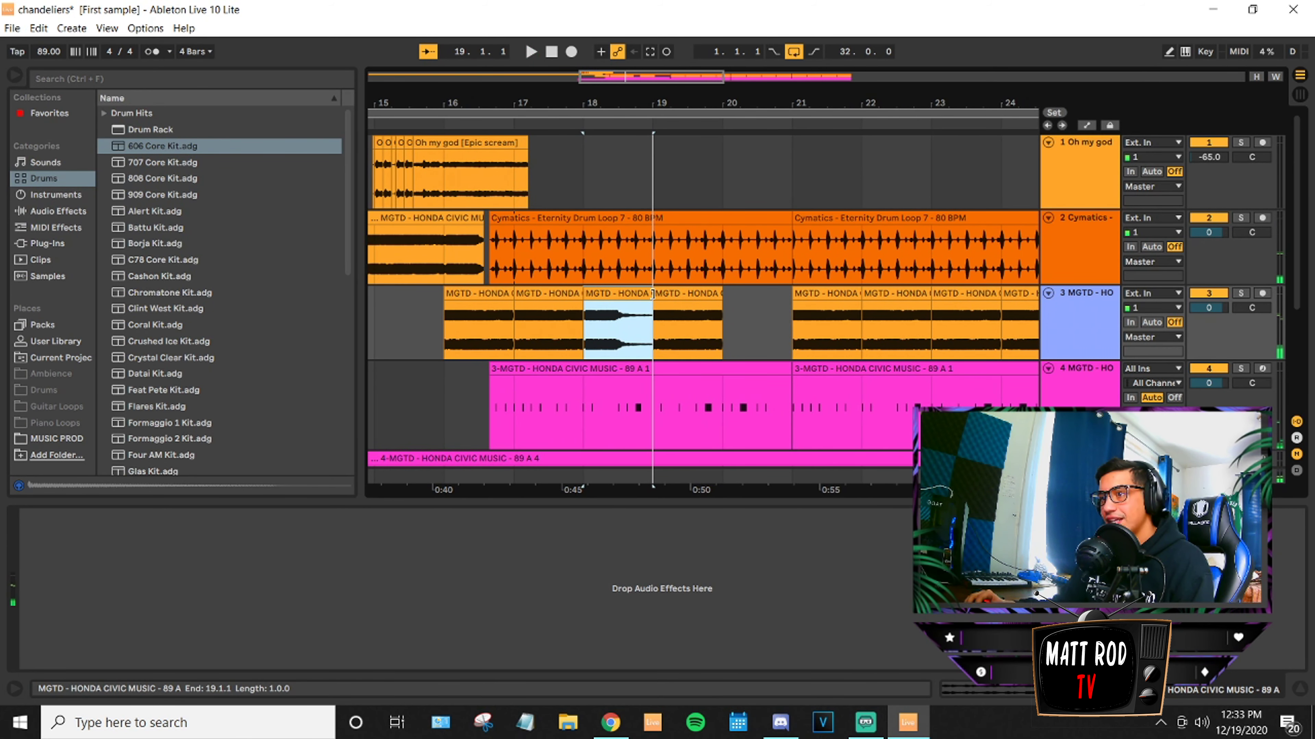
Listen to the full mix around bar 18 to check the fading clip on track 3.
left_click(629, 321)
key("space")
key("space")
left_click(600, 332)
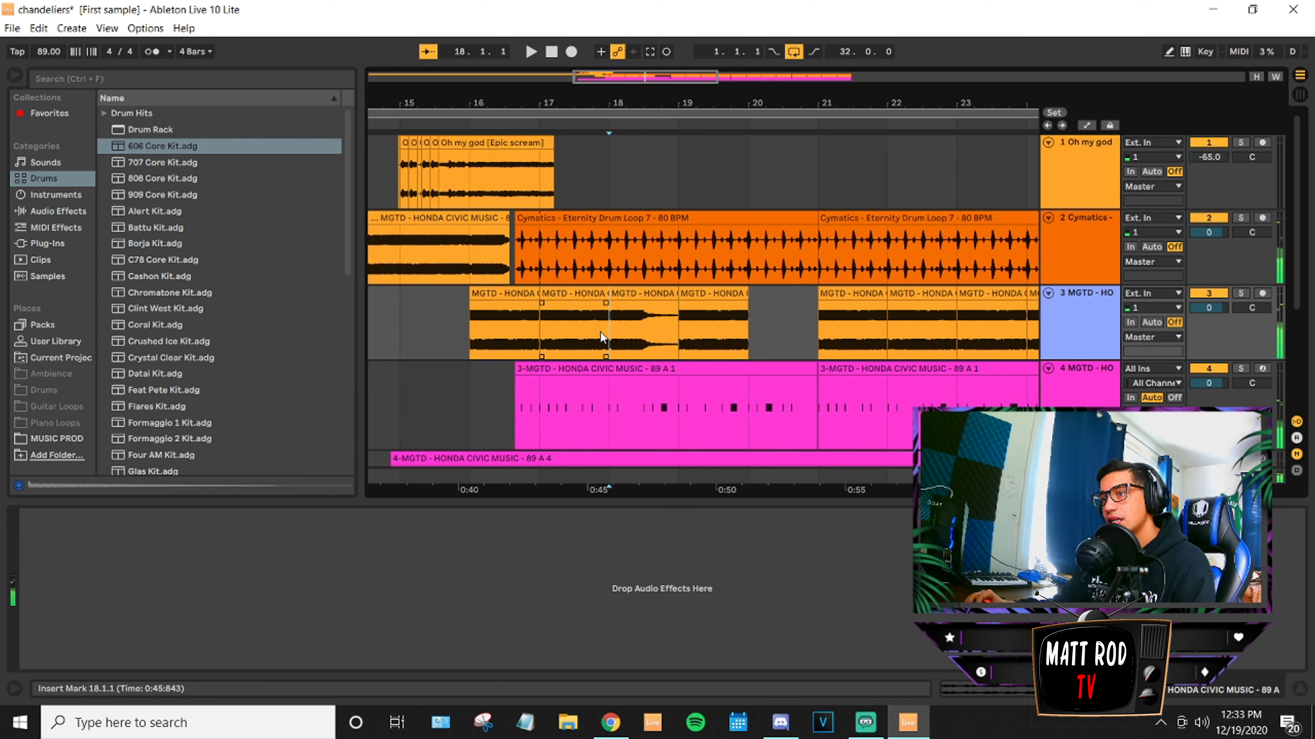
key("space")
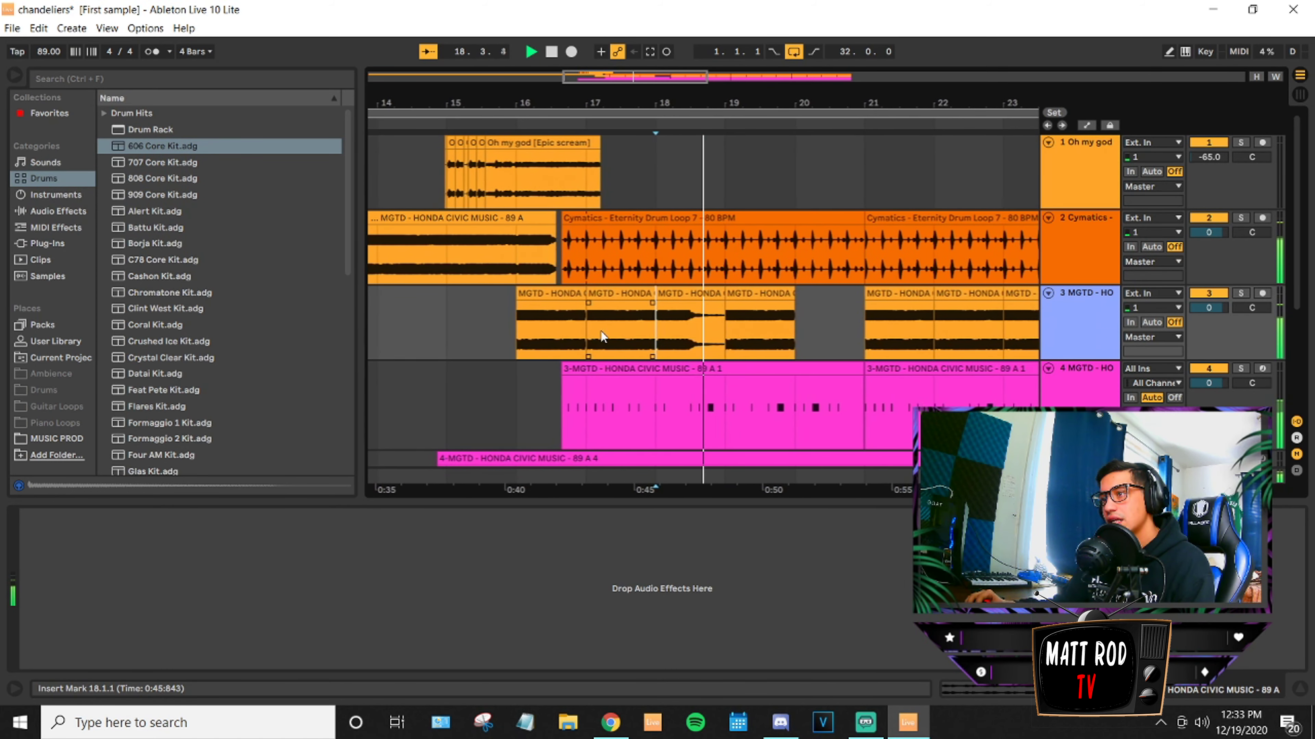
Swap the bar 18 and bar 19 clips on track 3, using a copy of the fading bar 18 clip pasted at bar 20.
left_click(642, 294)
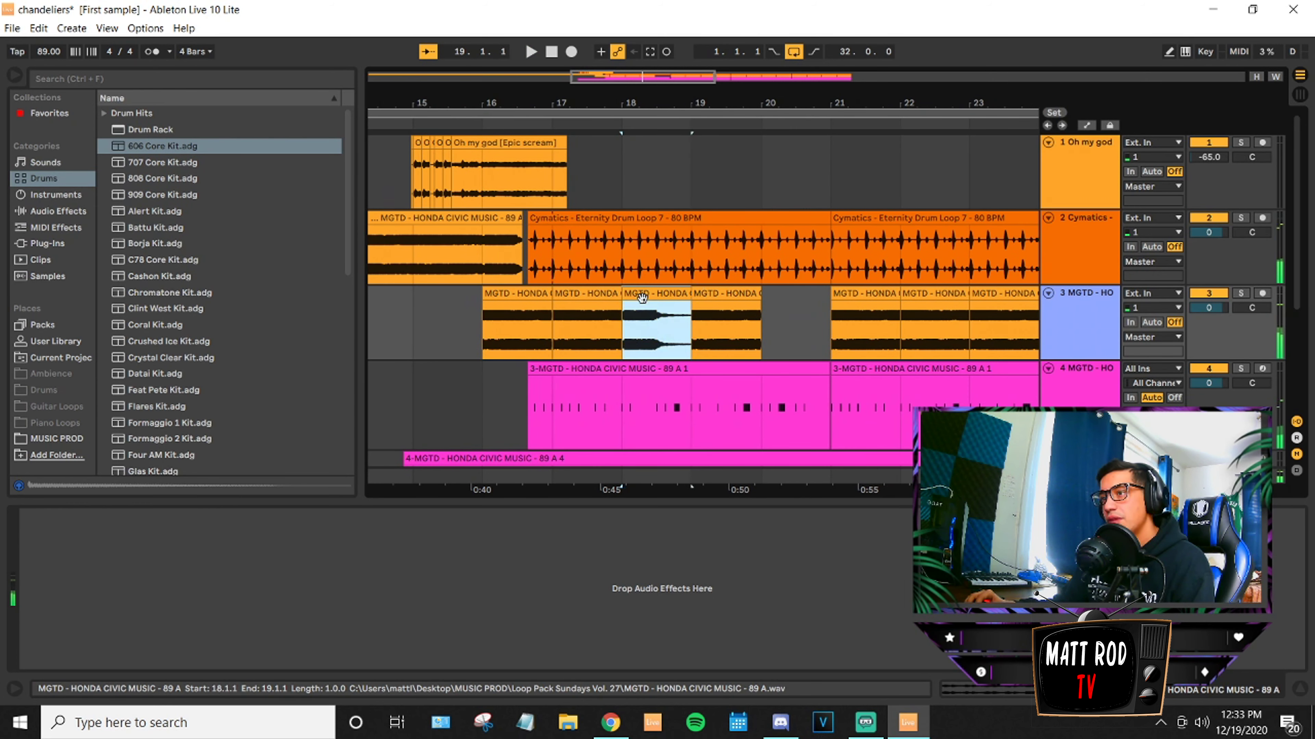
key("ctrl+c")
left_click(760, 310)
key("ctrl+v")
left_click_drag(763, 304, 668, 295)
left_click(751, 300)
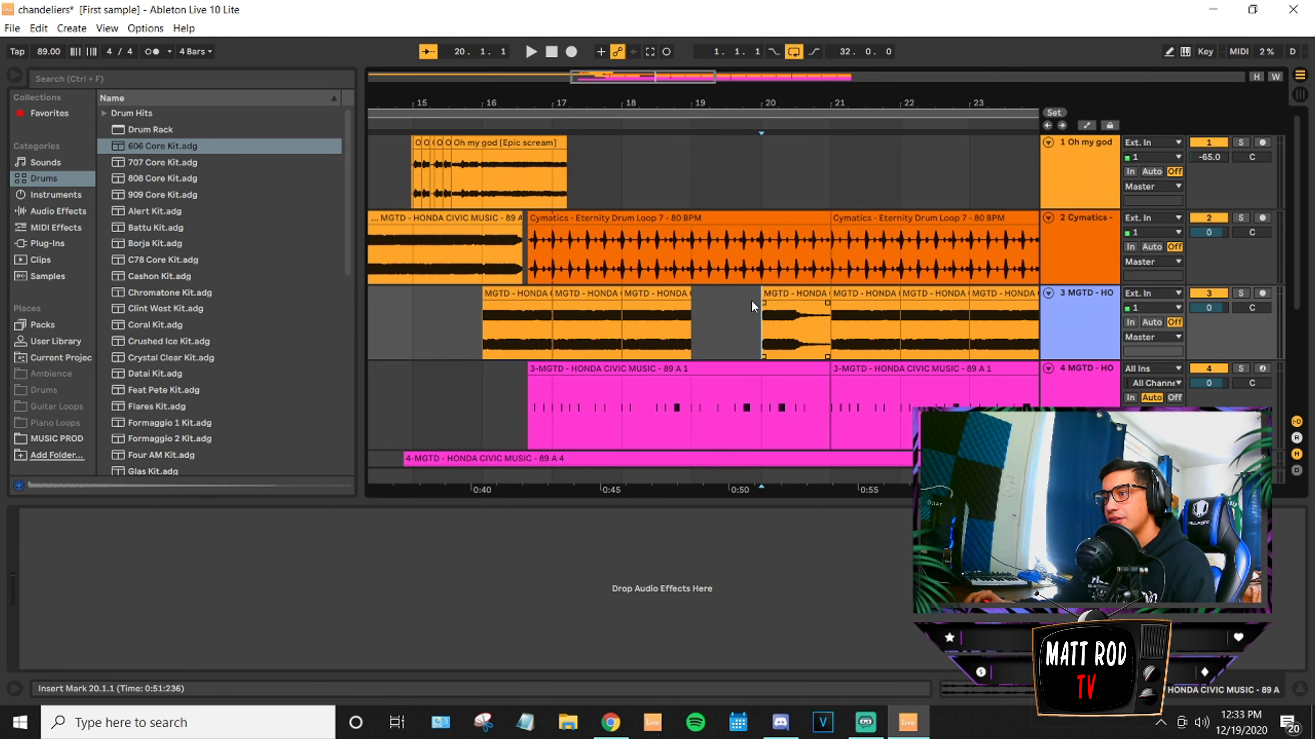
left_click_drag(778, 295, 722, 302)
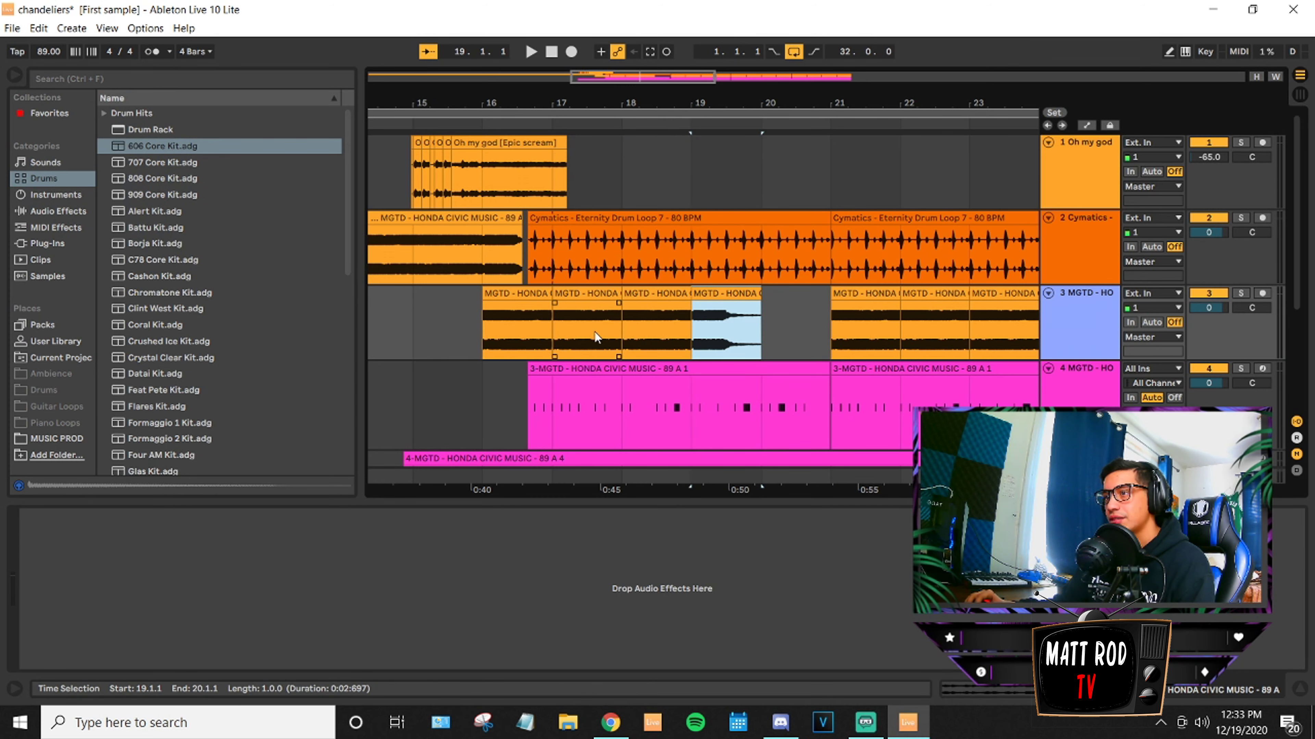
Listen from bar 17 and duplicate track 3's fading bar 19 clip to bar 20.
left_click(559, 337)
key("space")
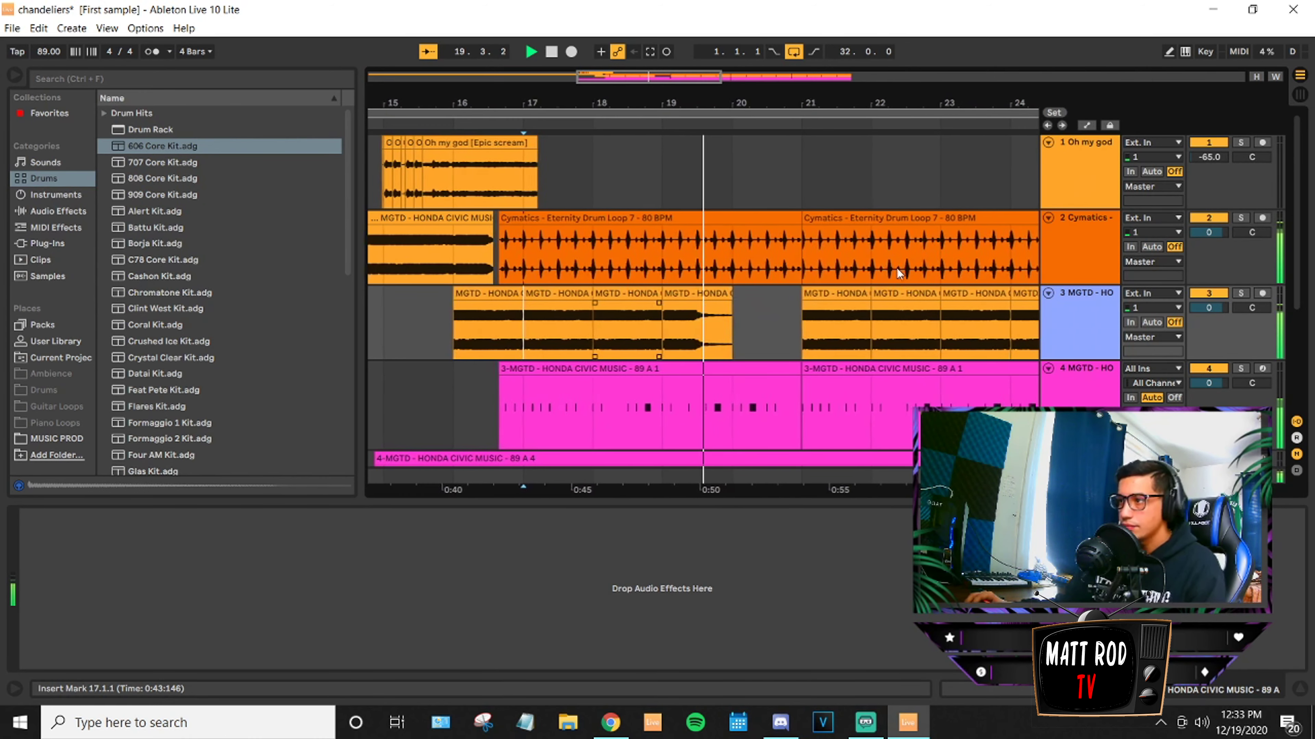
key("space")
left_click(651, 295)
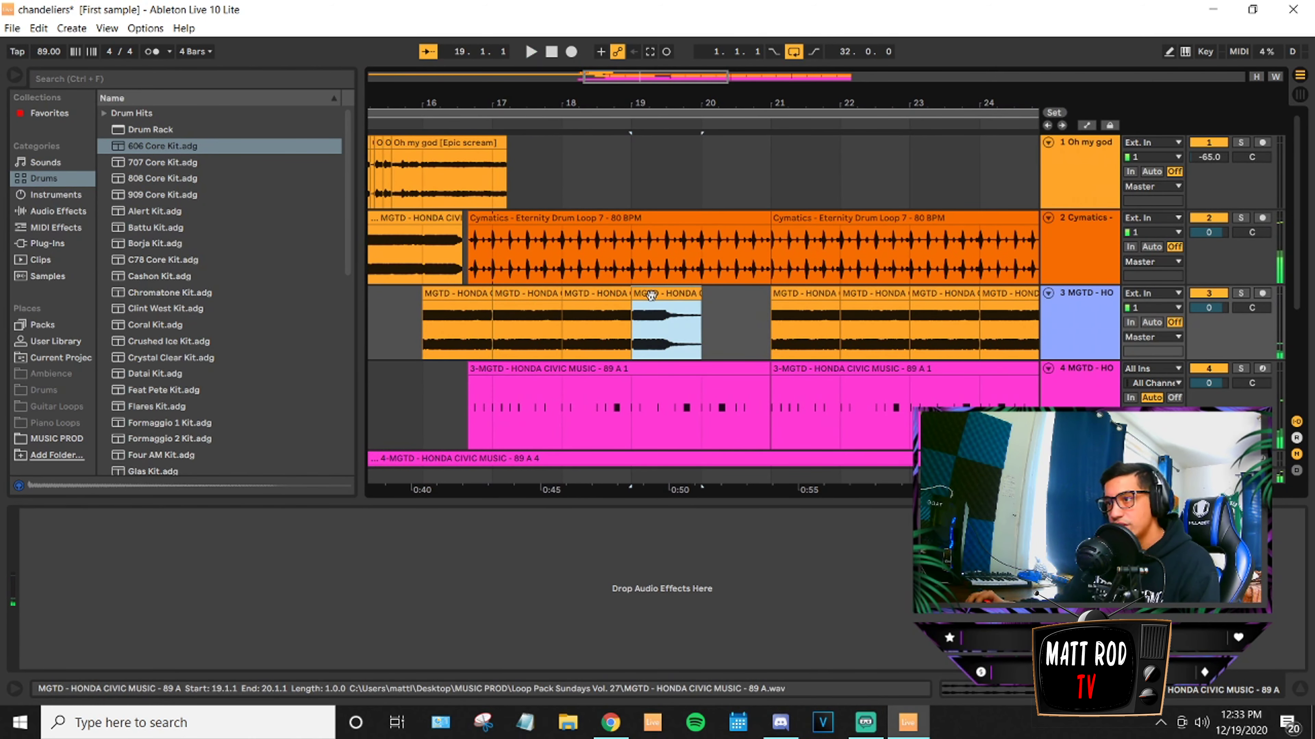
key("ctrl+d")
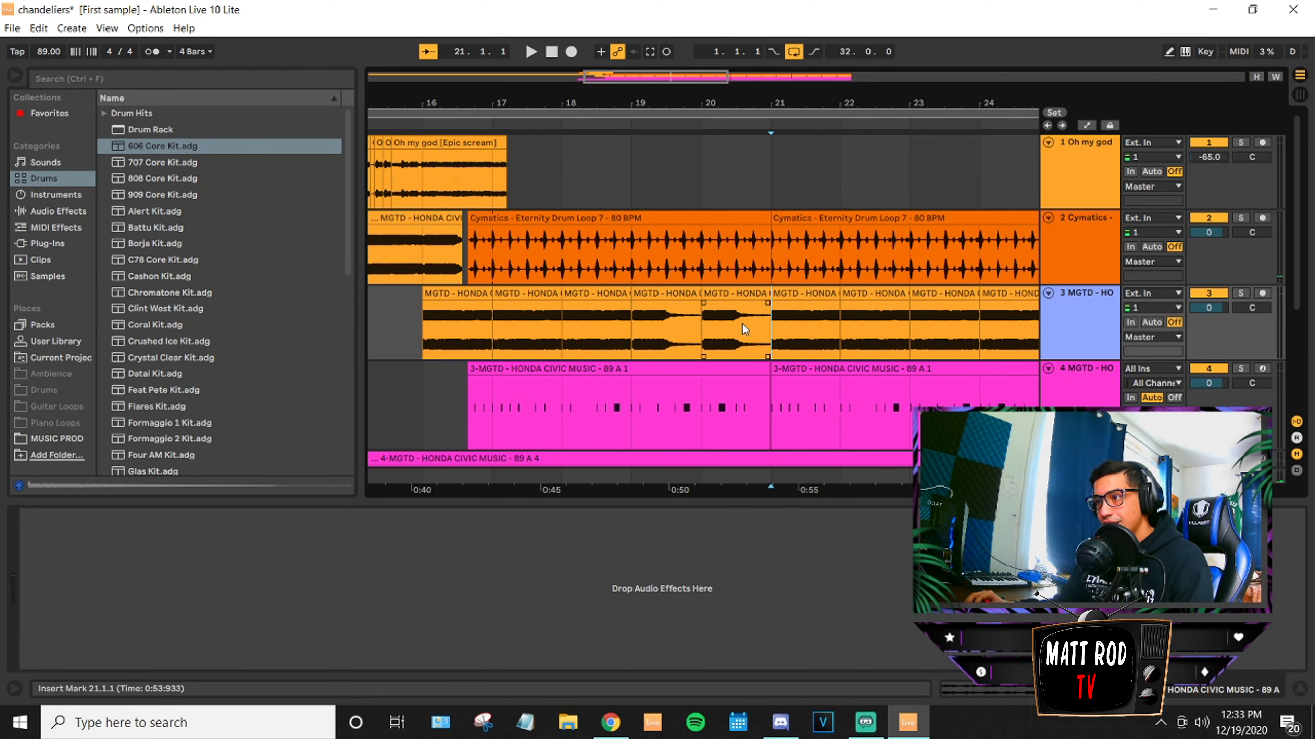
Turn the arrangement's fixed grid off so selections and clip edges no longer snap to one bar.
right_click(743, 182)
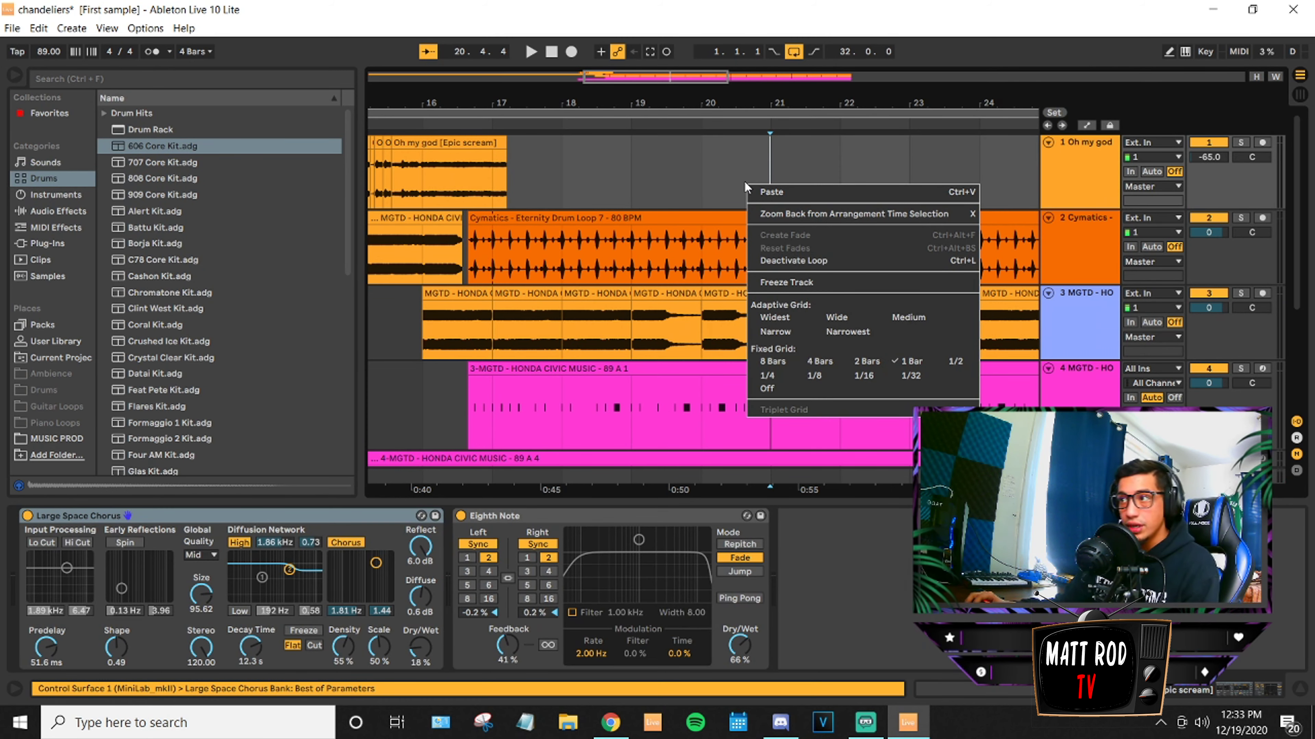
left_click(701, 348)
left_click(703, 340)
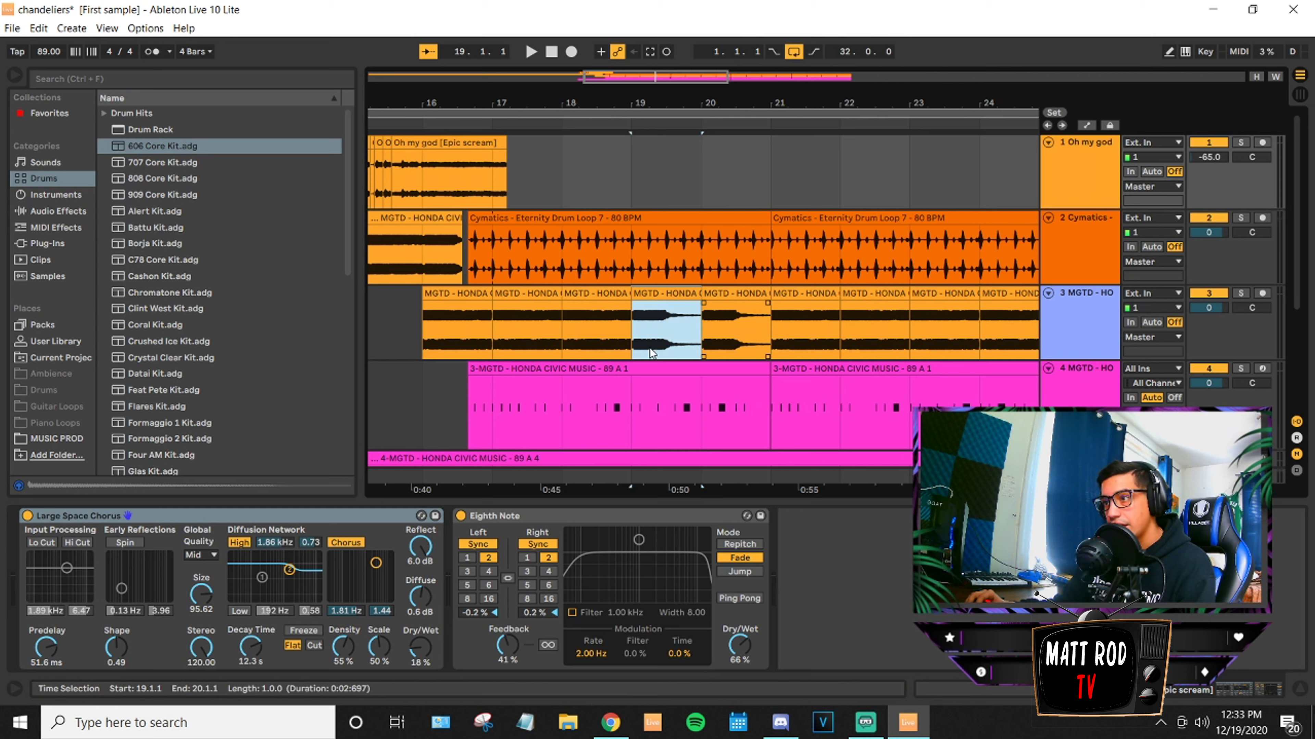
left_click(682, 157)
right_click(683, 156)
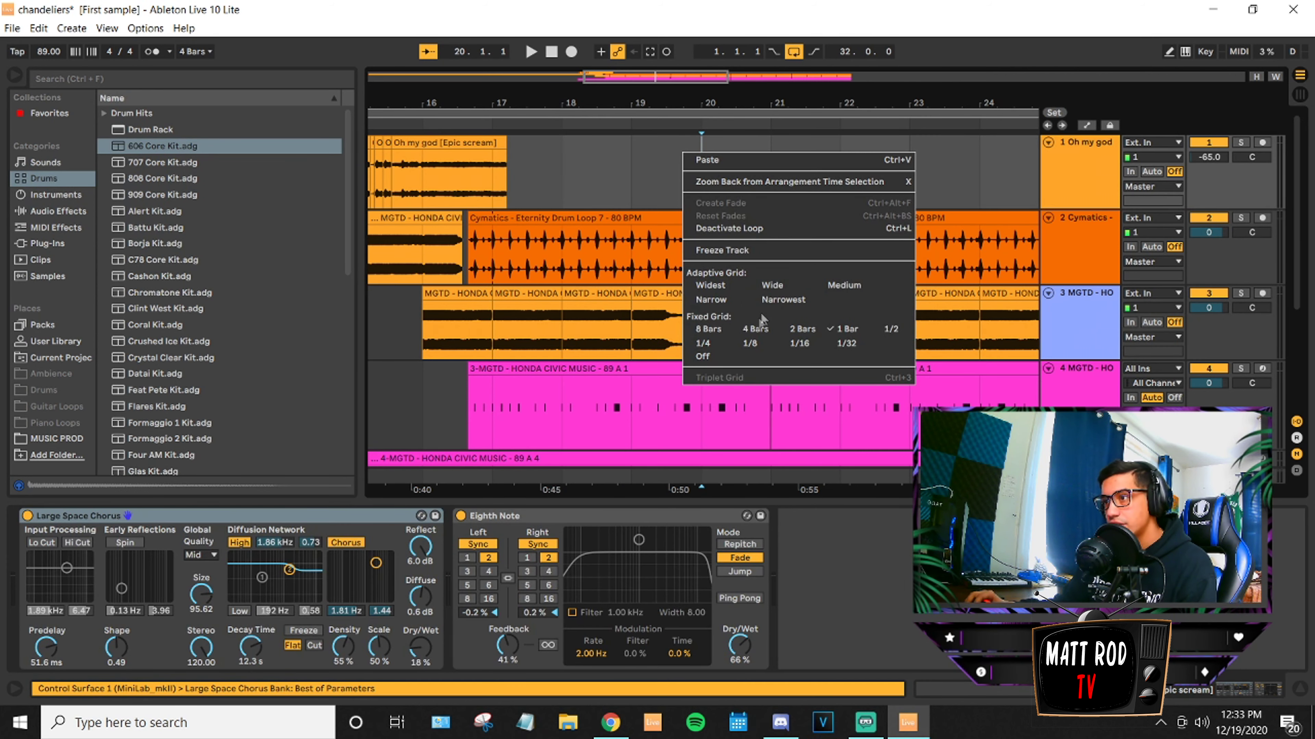
left_click(718, 361)
right_click(729, 179)
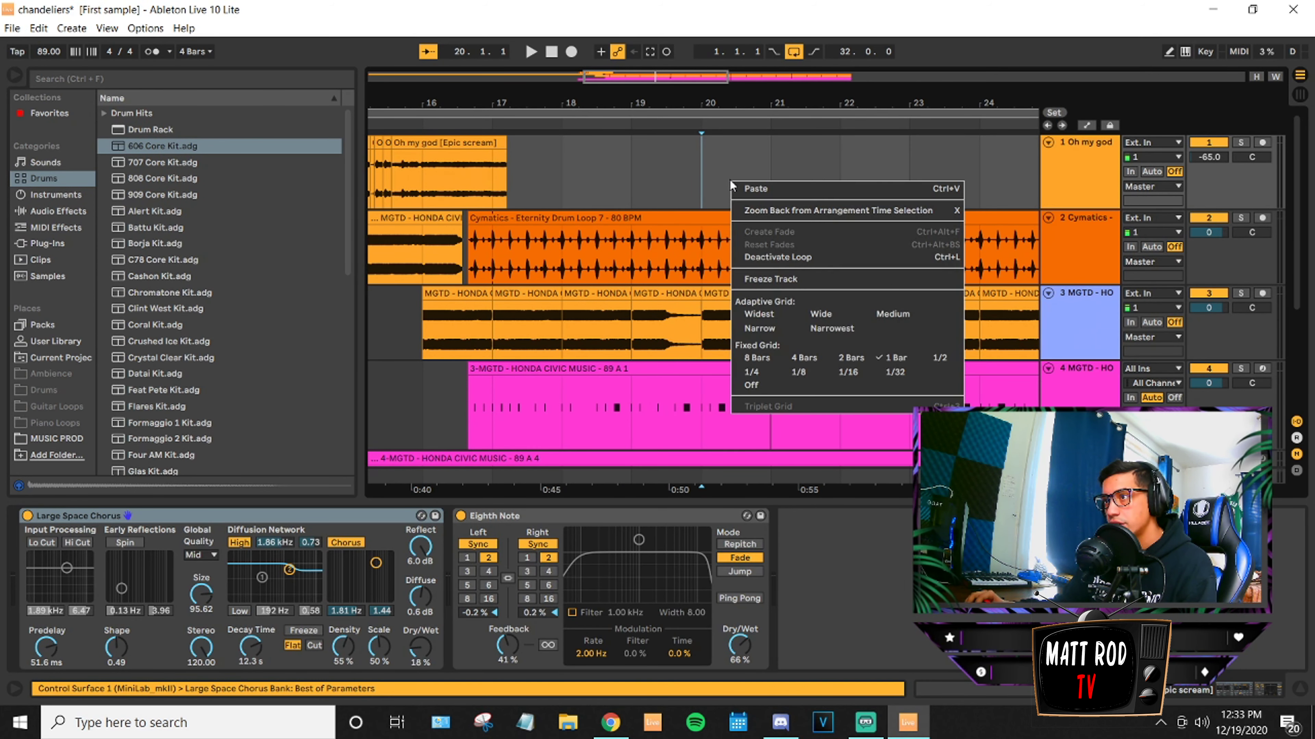
left_click(737, 386)
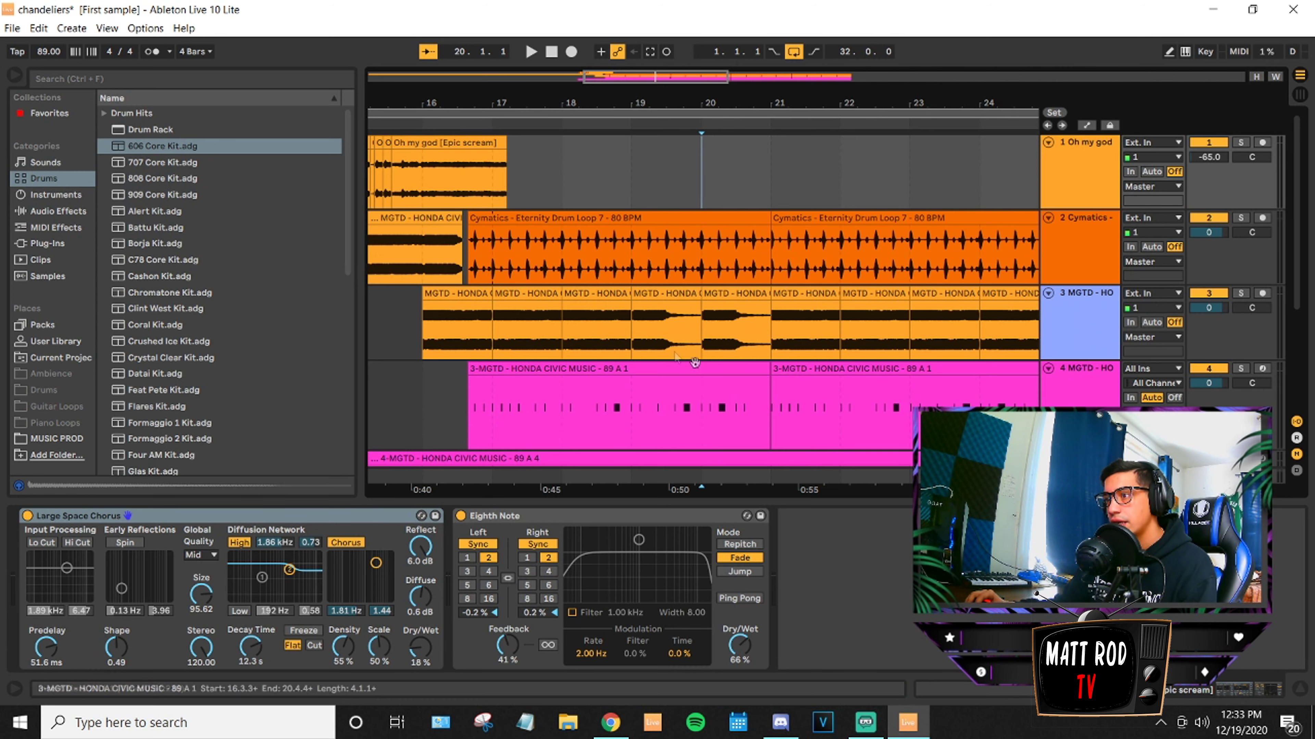
Select the loud first half of track 3's bar 19 clip, up to about 19.3.1, and duplicate it three times.
left_click(661, 323)
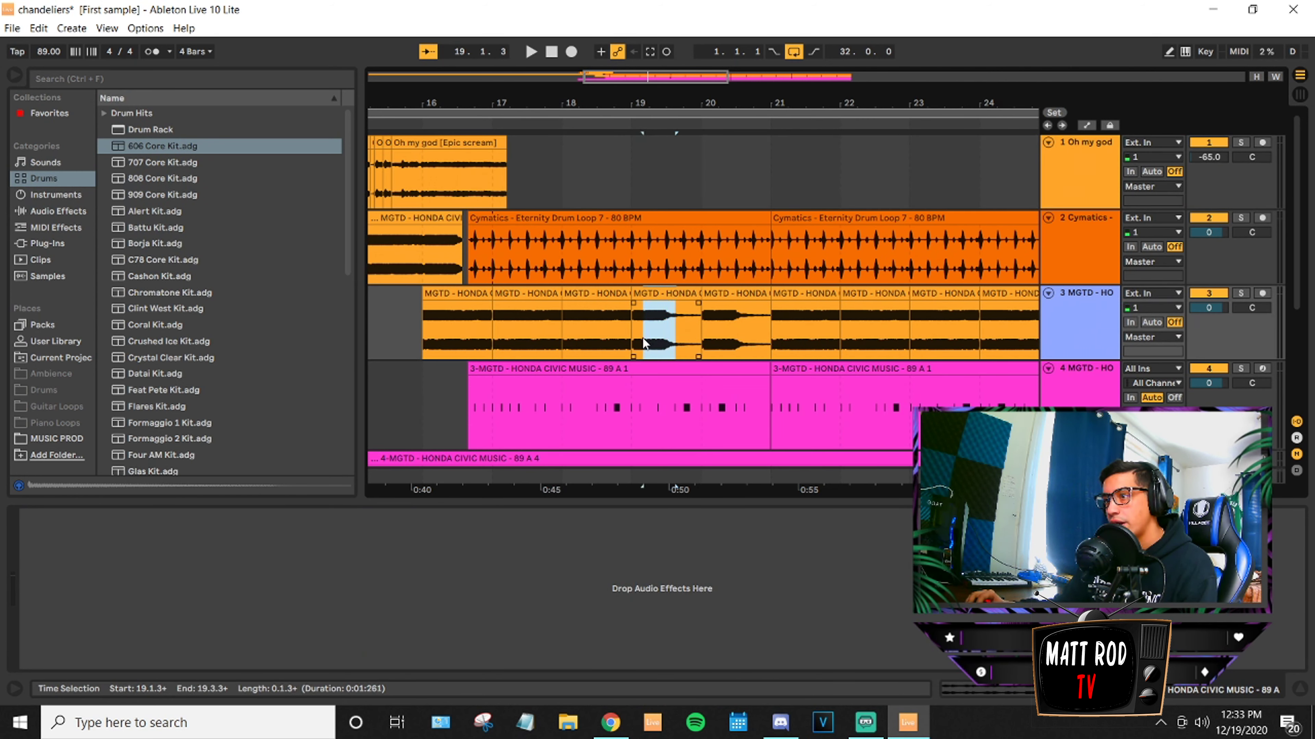
left_click(674, 339)
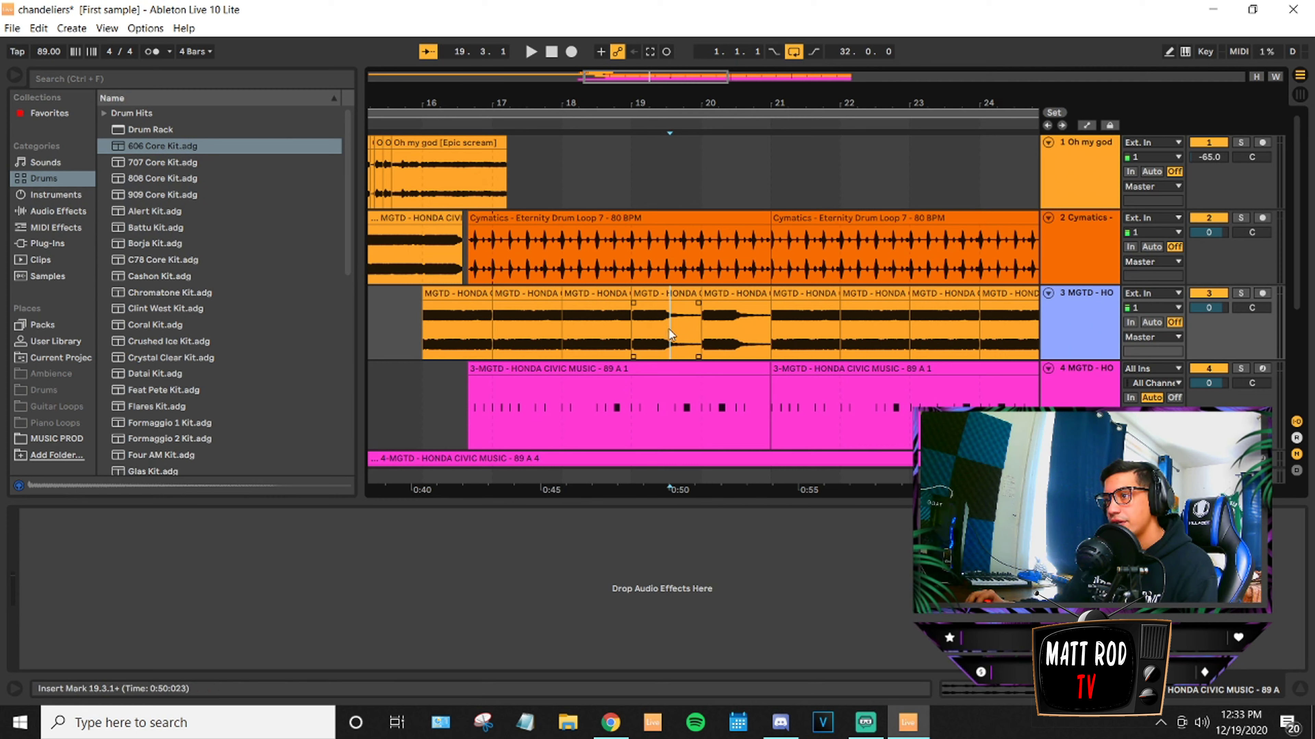
left_click_drag(670, 329, 647, 336)
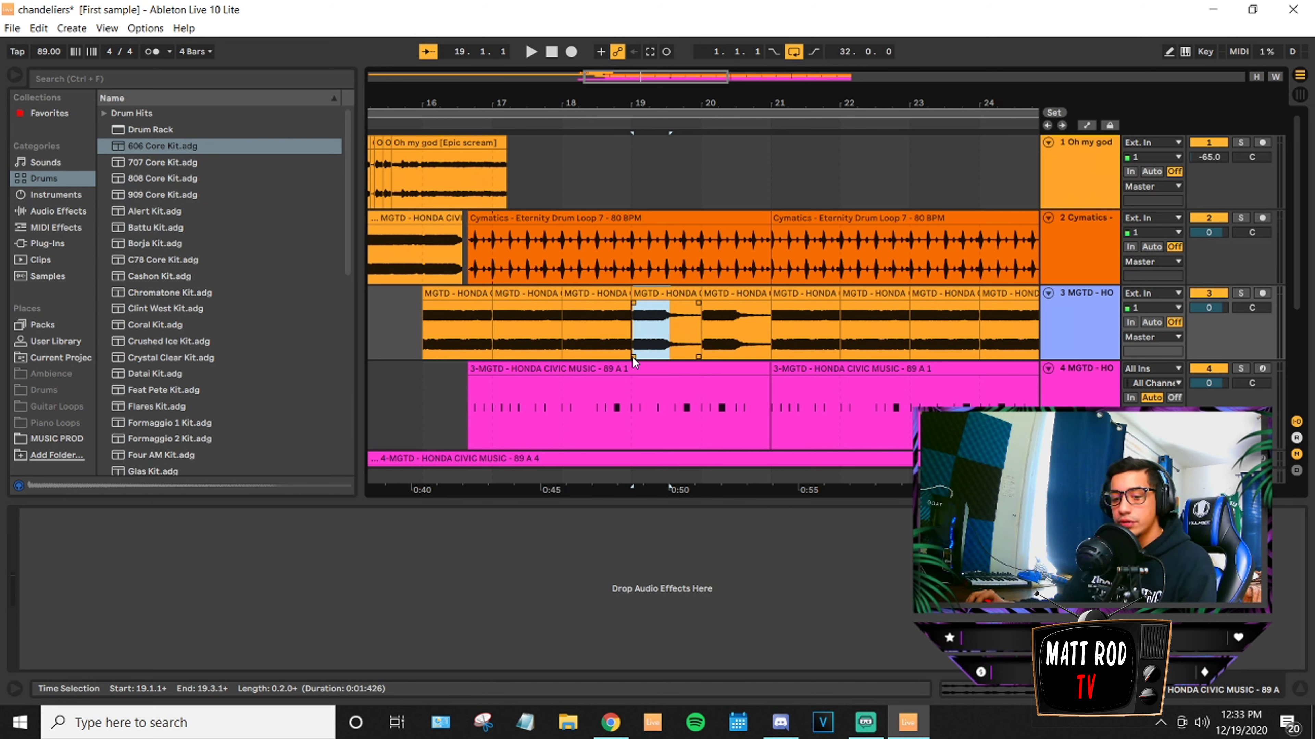
key("ctrl+d")
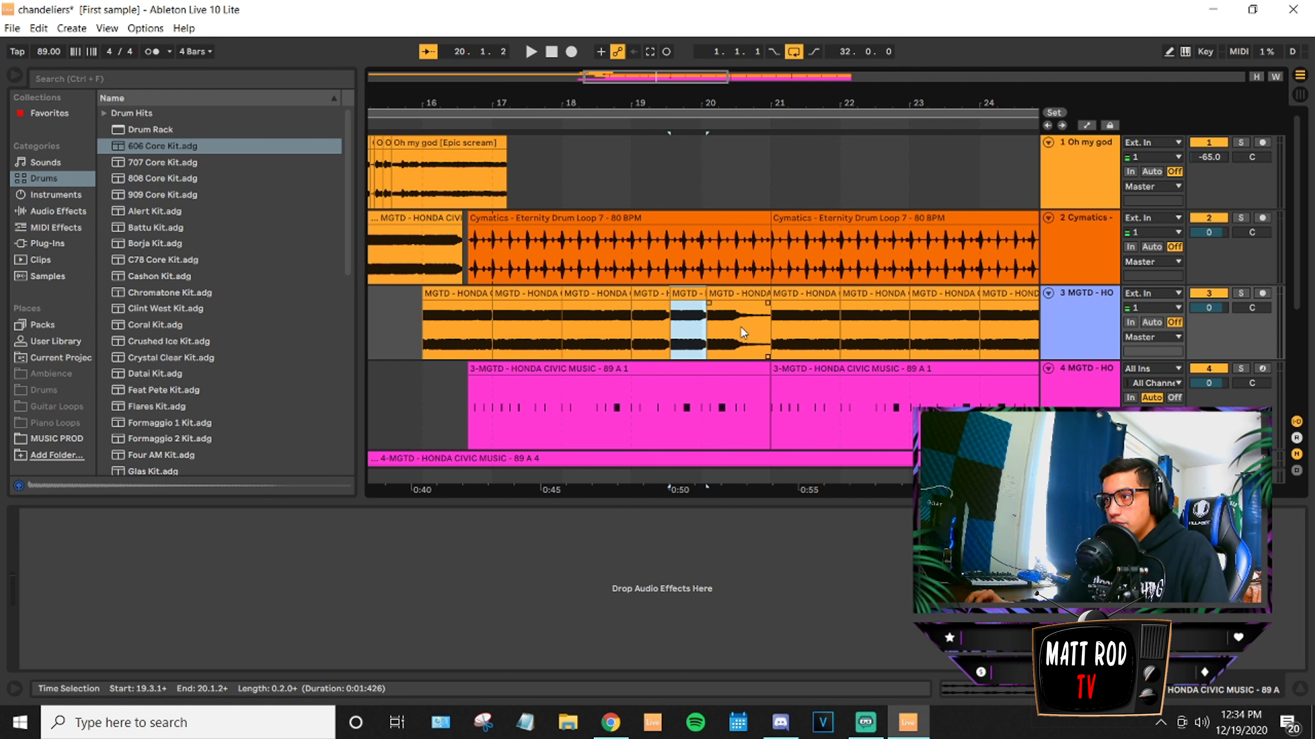
key("ctrl+d")
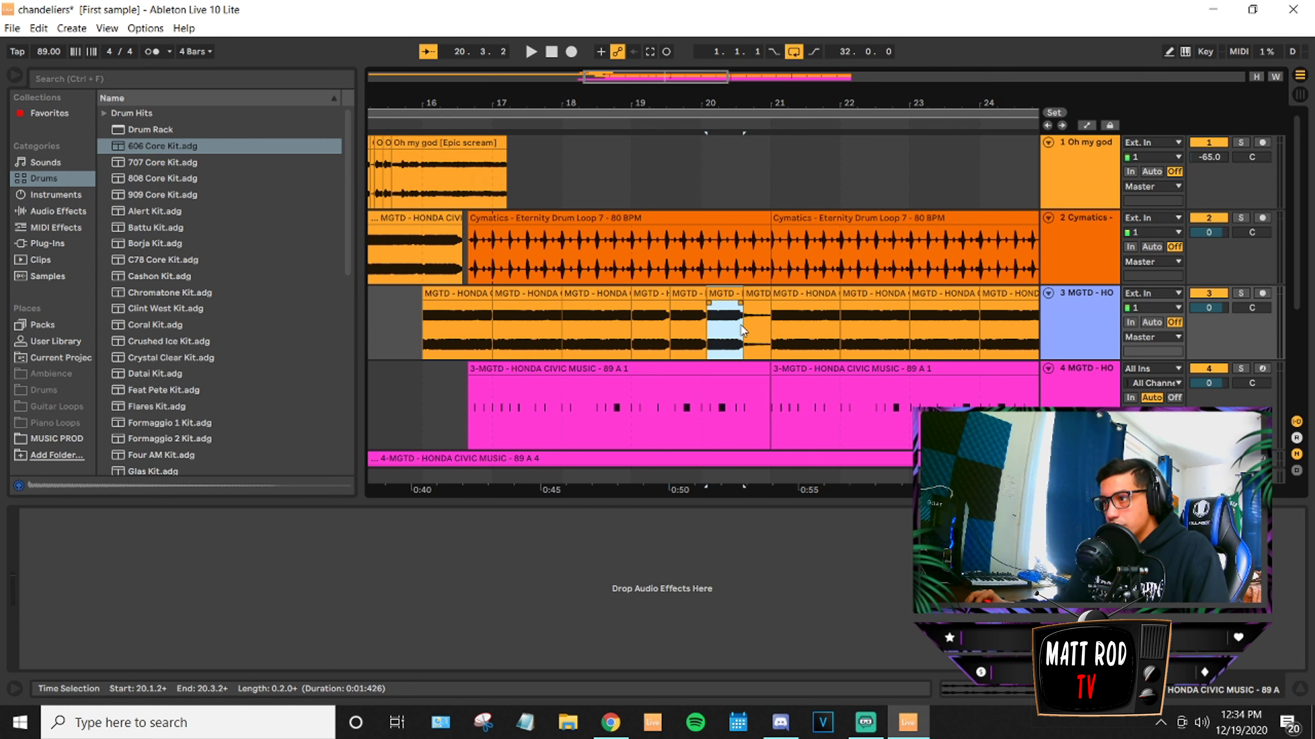
key("ctrl+d")
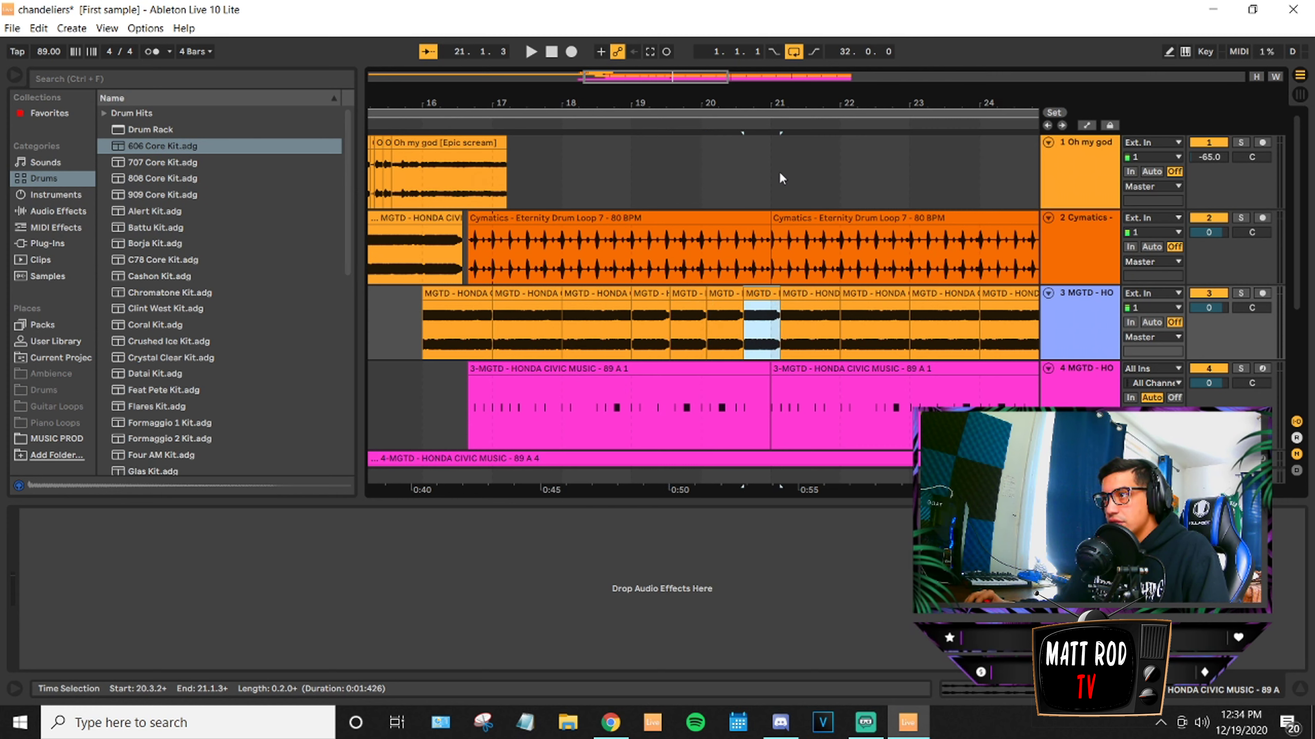
Trim the last half-bar copy and extend the following clip back so they meet at bar 21, and play the join.
left_click_drag(781, 294, 769, 293)
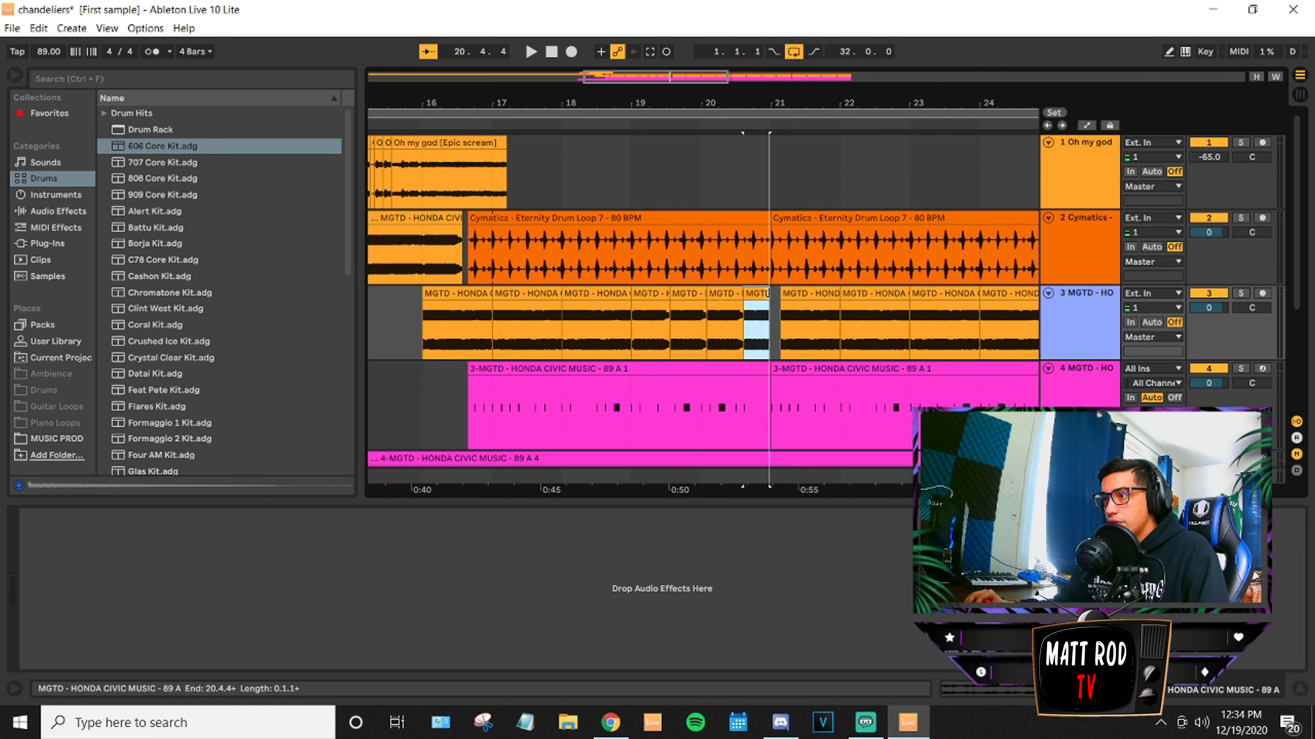
left_click_drag(782, 293, 769, 294)
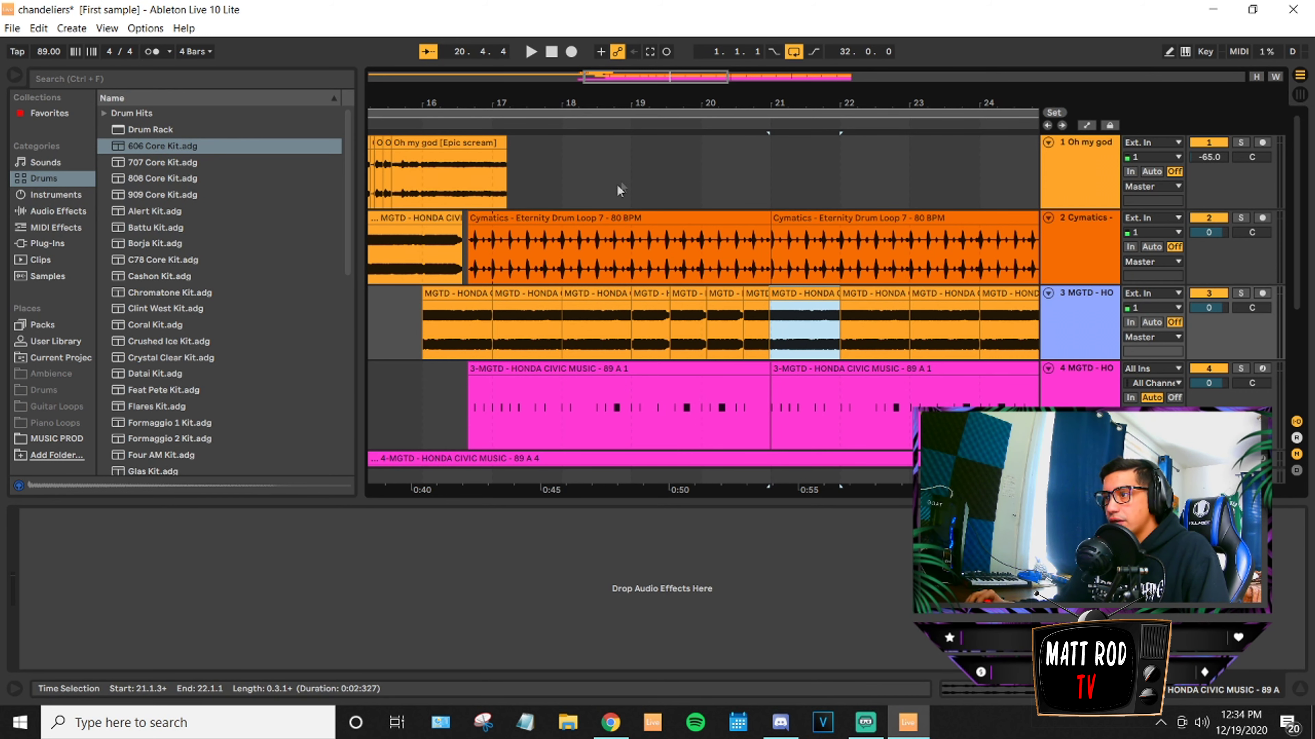
key("space")
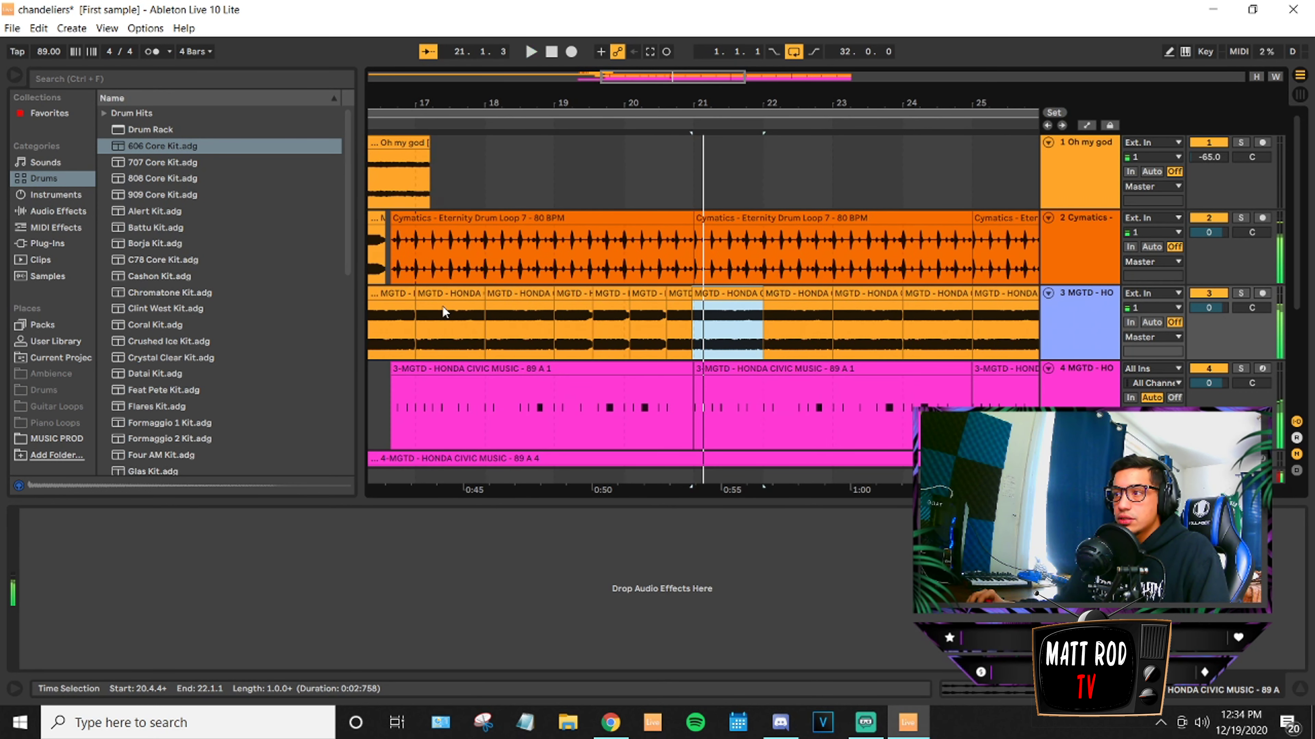
Listen from bar 16 and delete the half-bar clips at 19.1.1 and 19.3.1 on track 3.
left_click(376, 402)
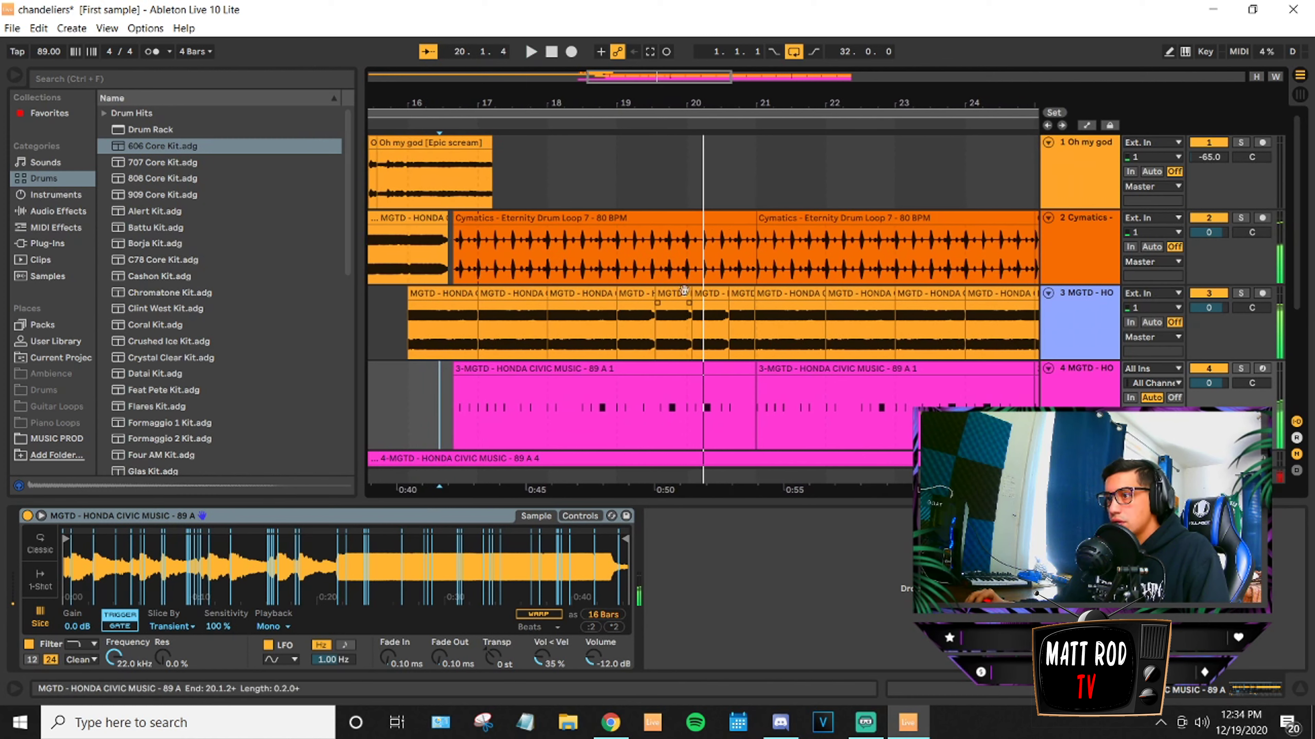
key("space")
left_click(668, 299)
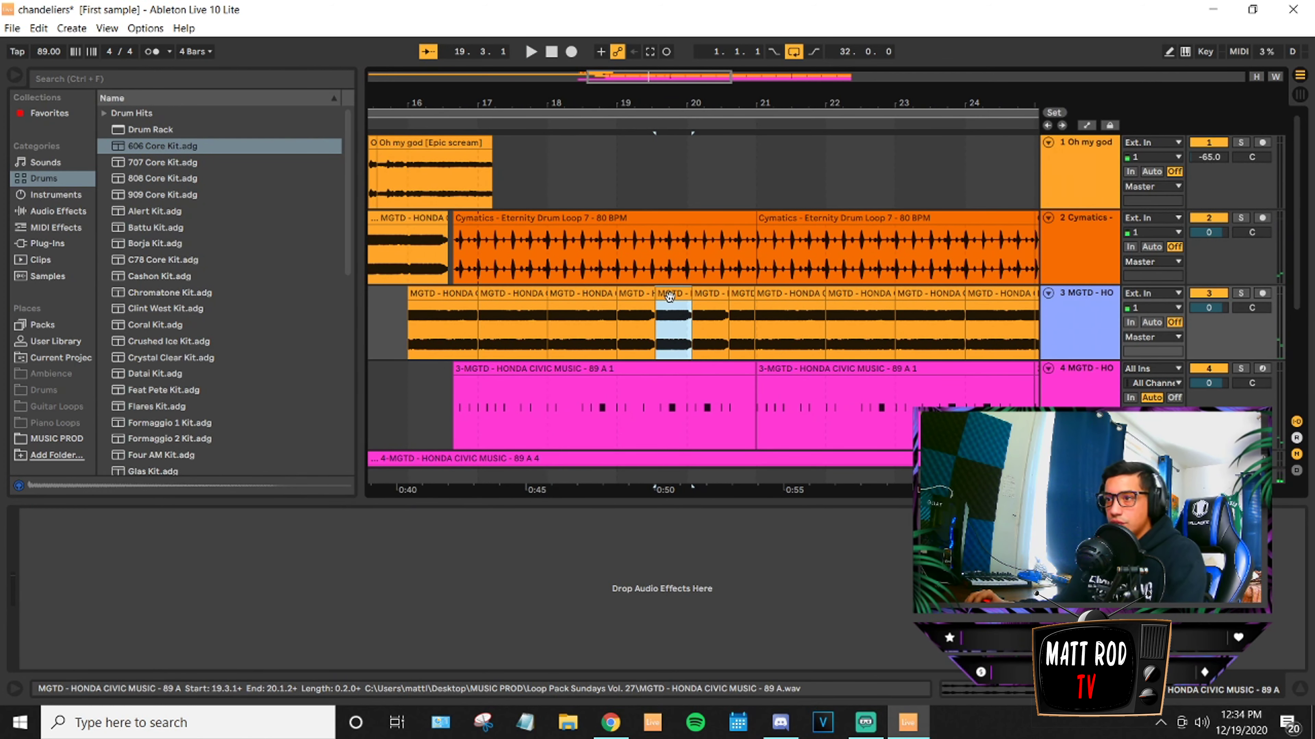
key("Delete")
left_click(637, 295)
key("Delete")
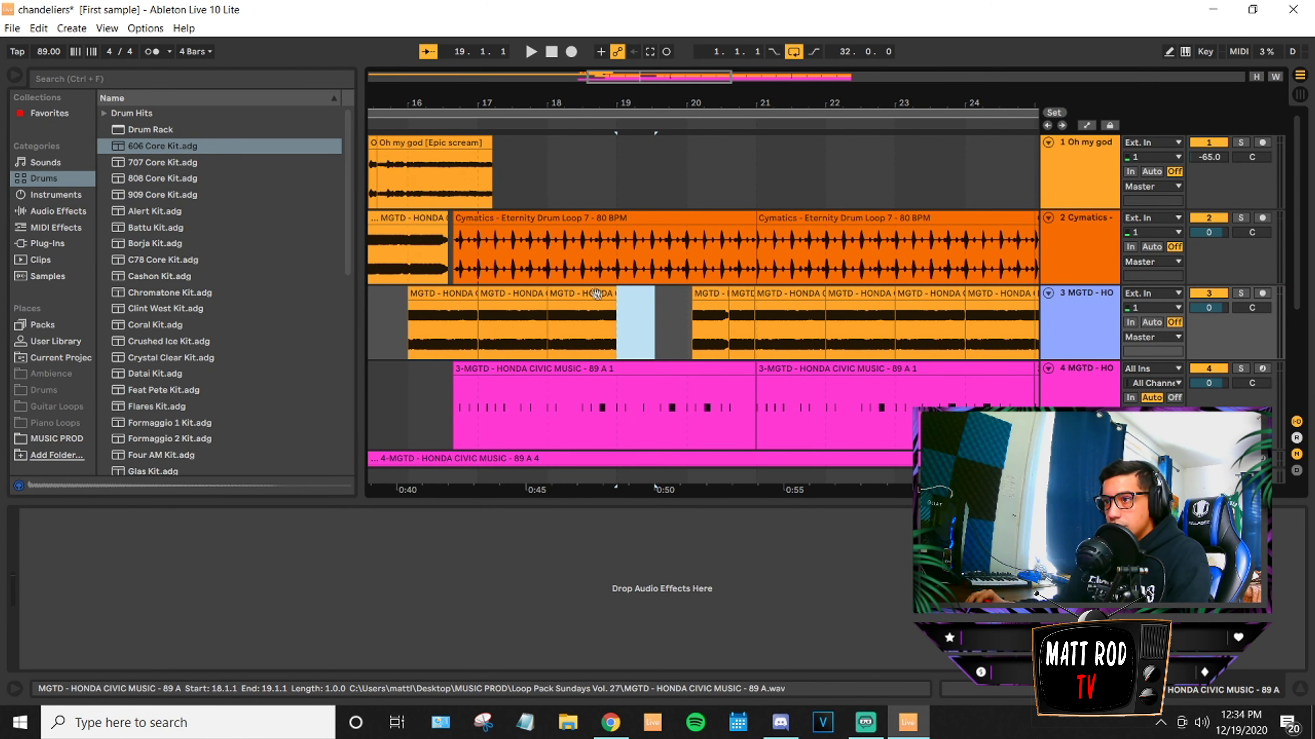
Duplicate track 3's bar 18 clip to bar 19 and move the following half-bar clip back to start at bar 20.
left_click(598, 294)
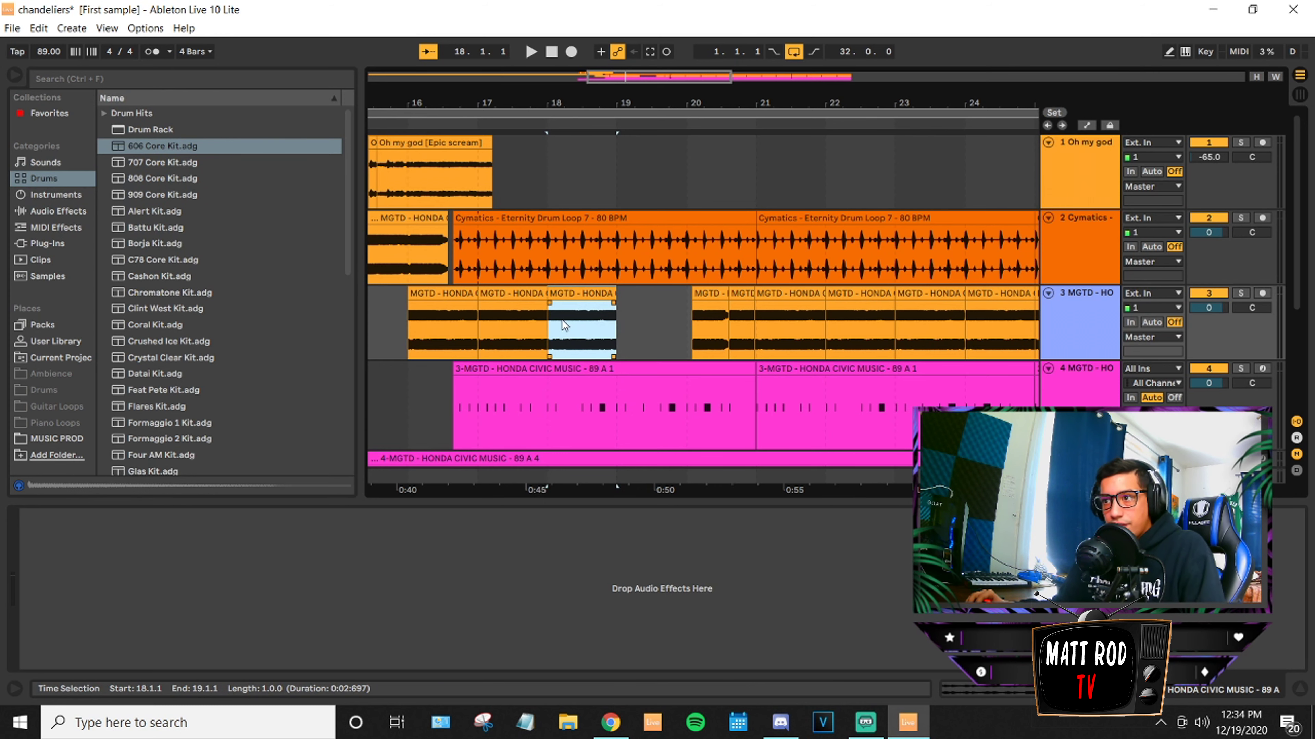
key("ctrl+d")
left_click_drag(703, 294, 698, 294)
left_click(697, 295)
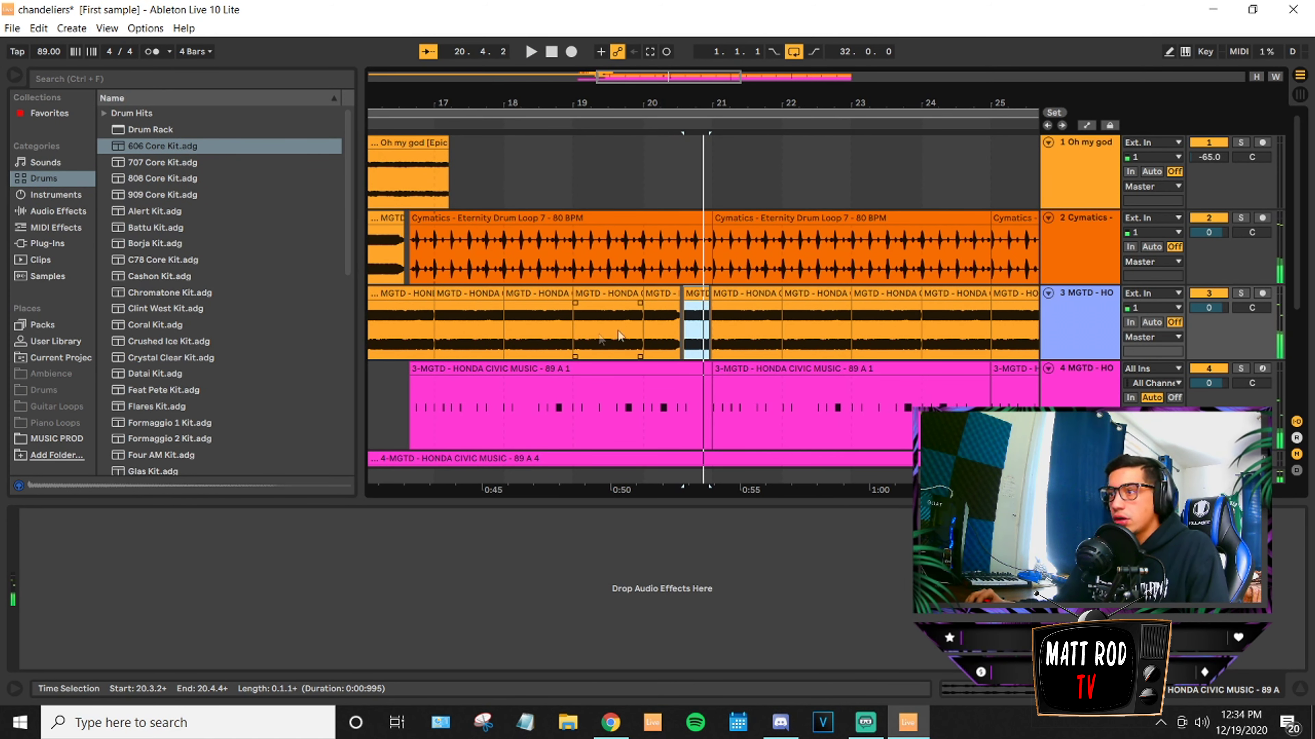
Listen from about bar 16 and delete the short clip from 20.3.2 to bar 21 on track 3, leaving a break.
left_click(381, 391)
key("space")
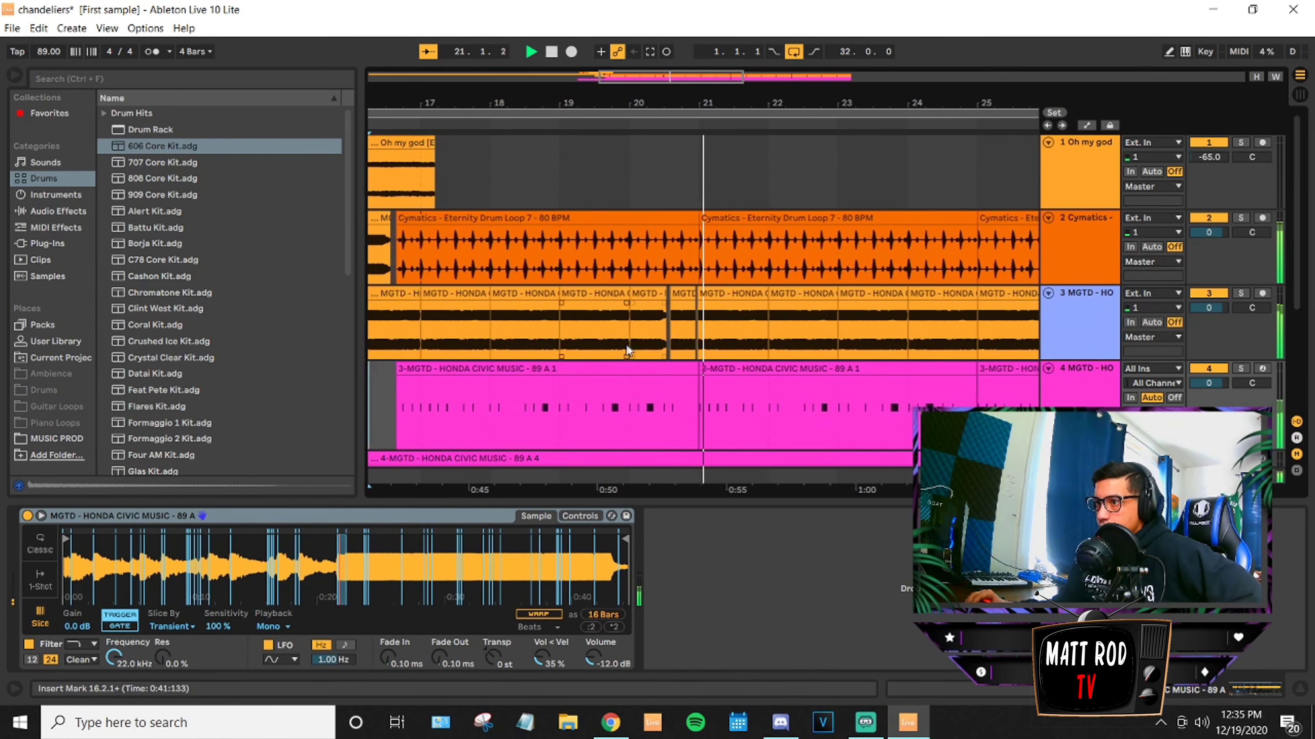
key("space")
left_click(668, 314)
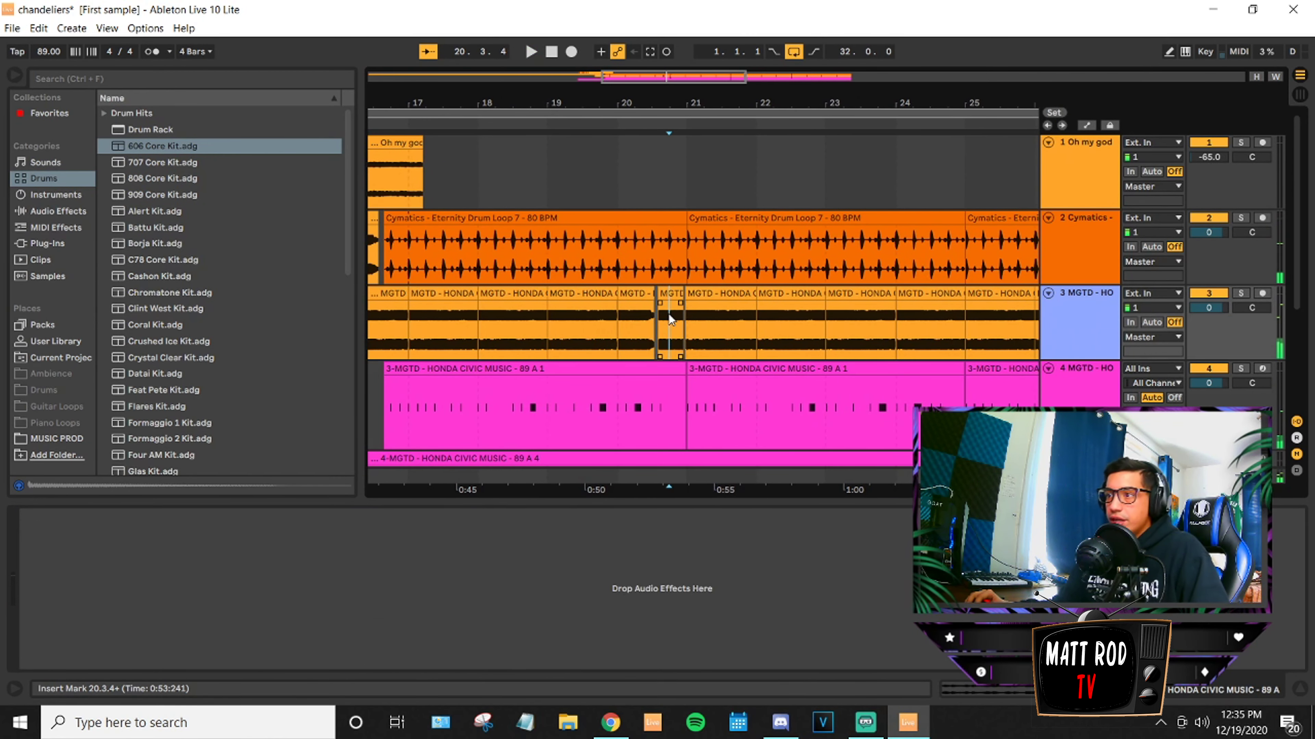
left_click(671, 295)
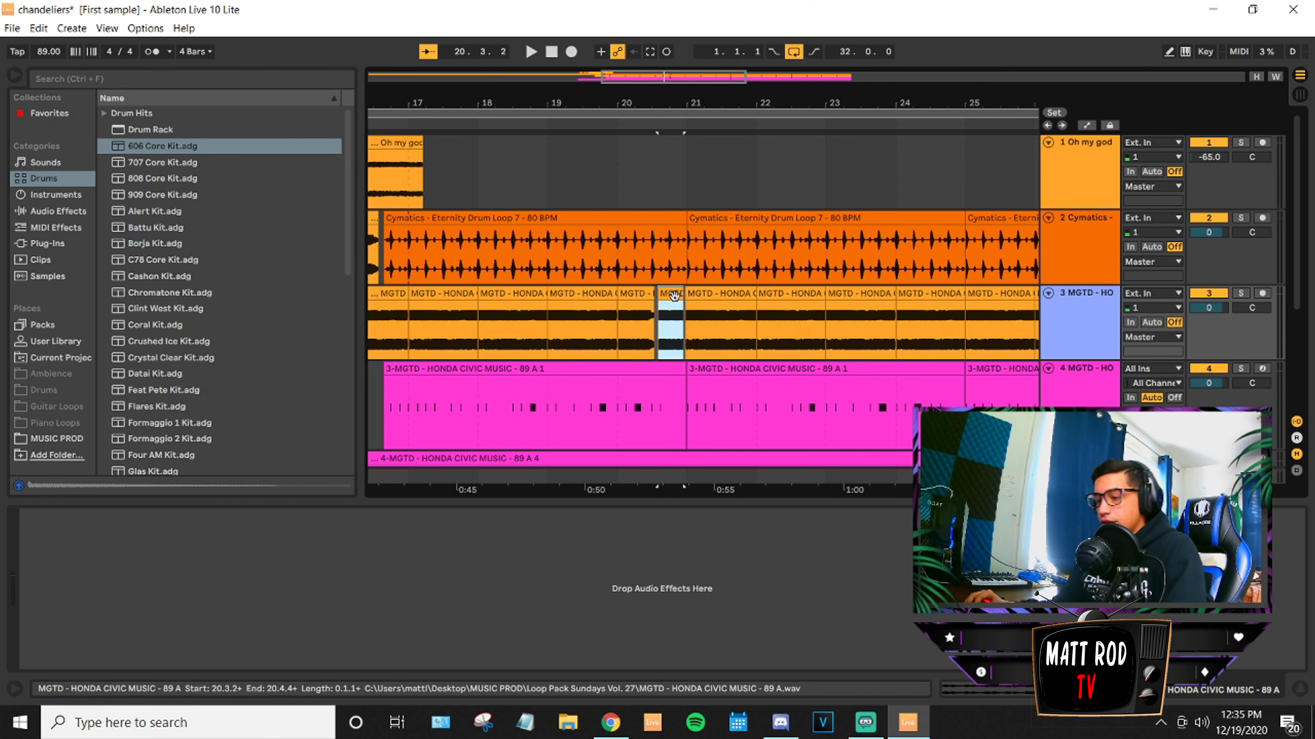
key("Delete")
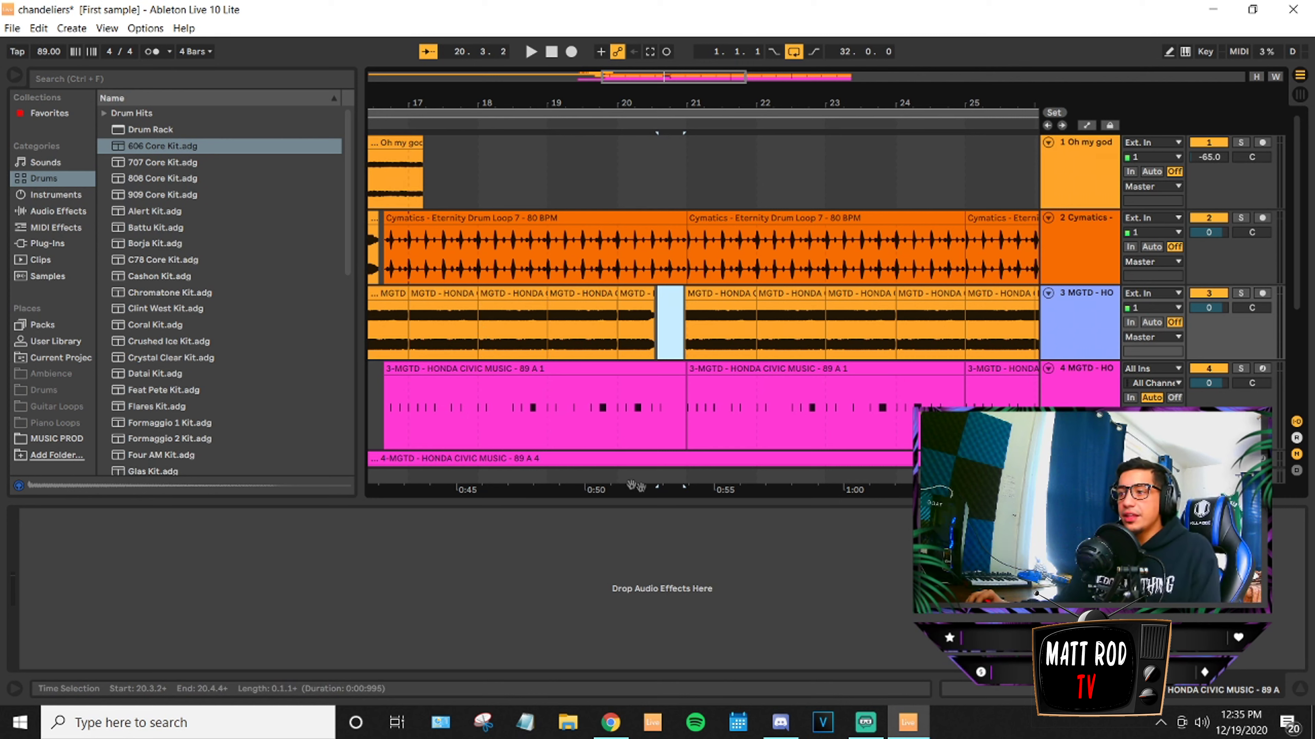
View the whole arrangement and listen to track 2's long MGTD - HONDA CIVIC MUSIC clip from about bar 11.
scroll(449, 266, "down", 3)
scroll(449, 266, "up", 2)
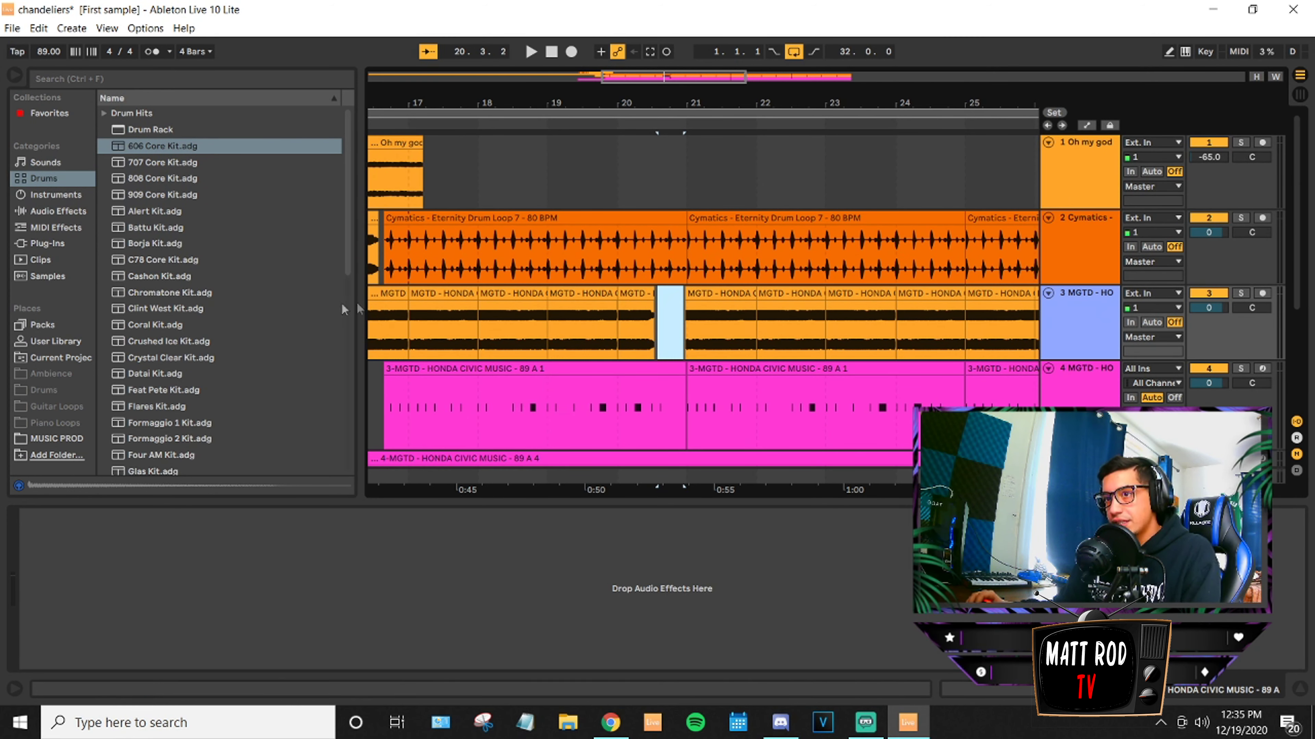
left_click(477, 179)
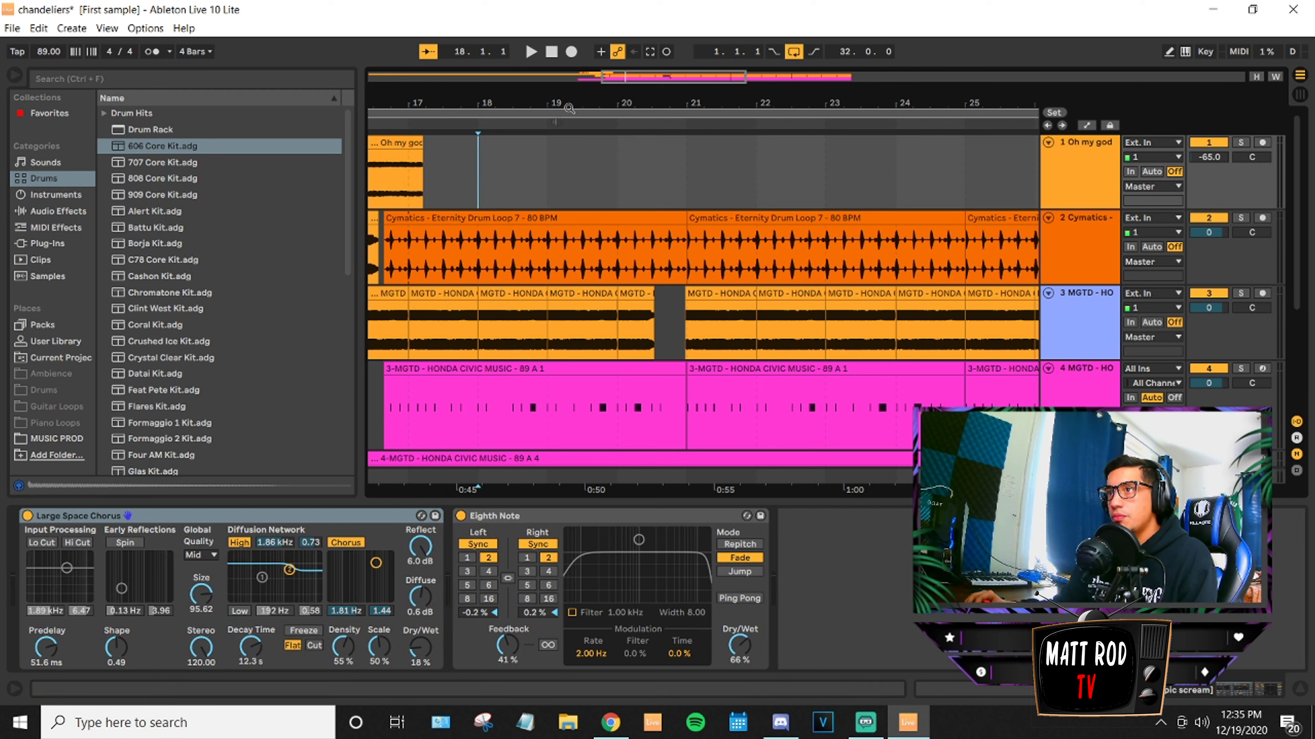
left_click_drag(598, 77, 650, 15)
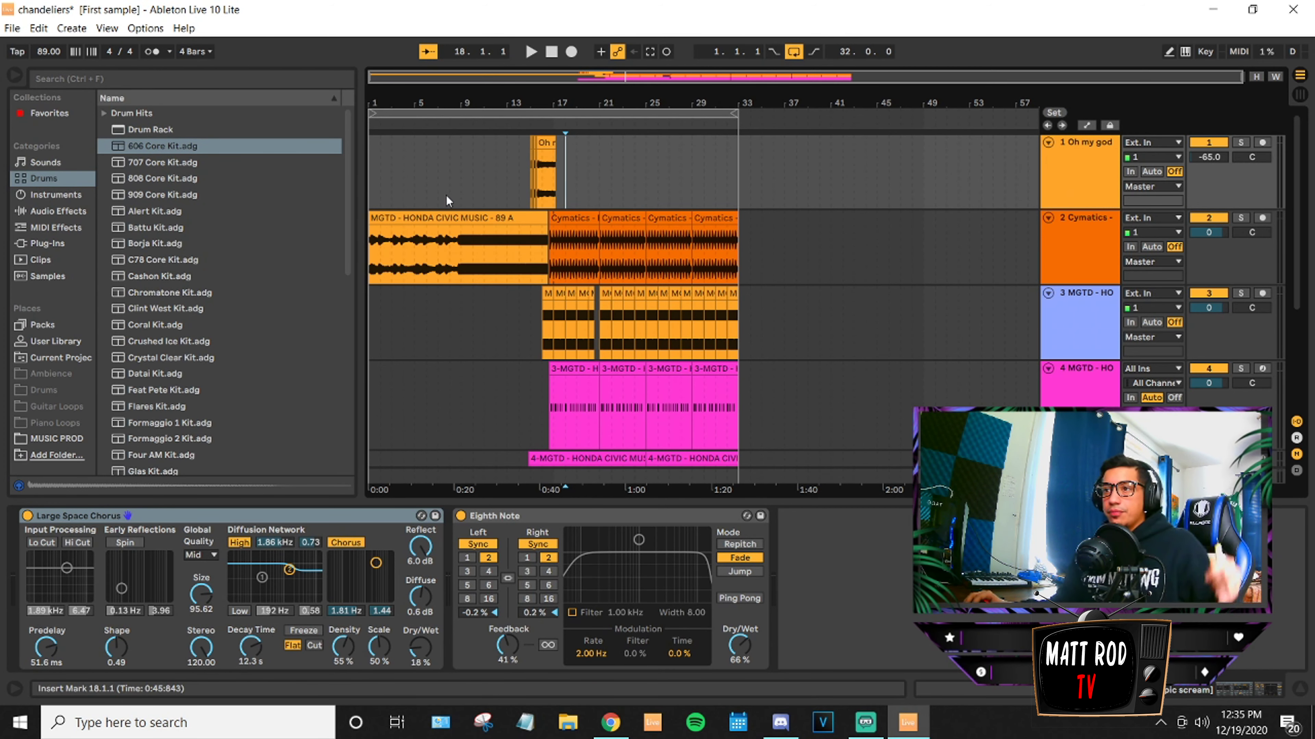
left_click(483, 267)
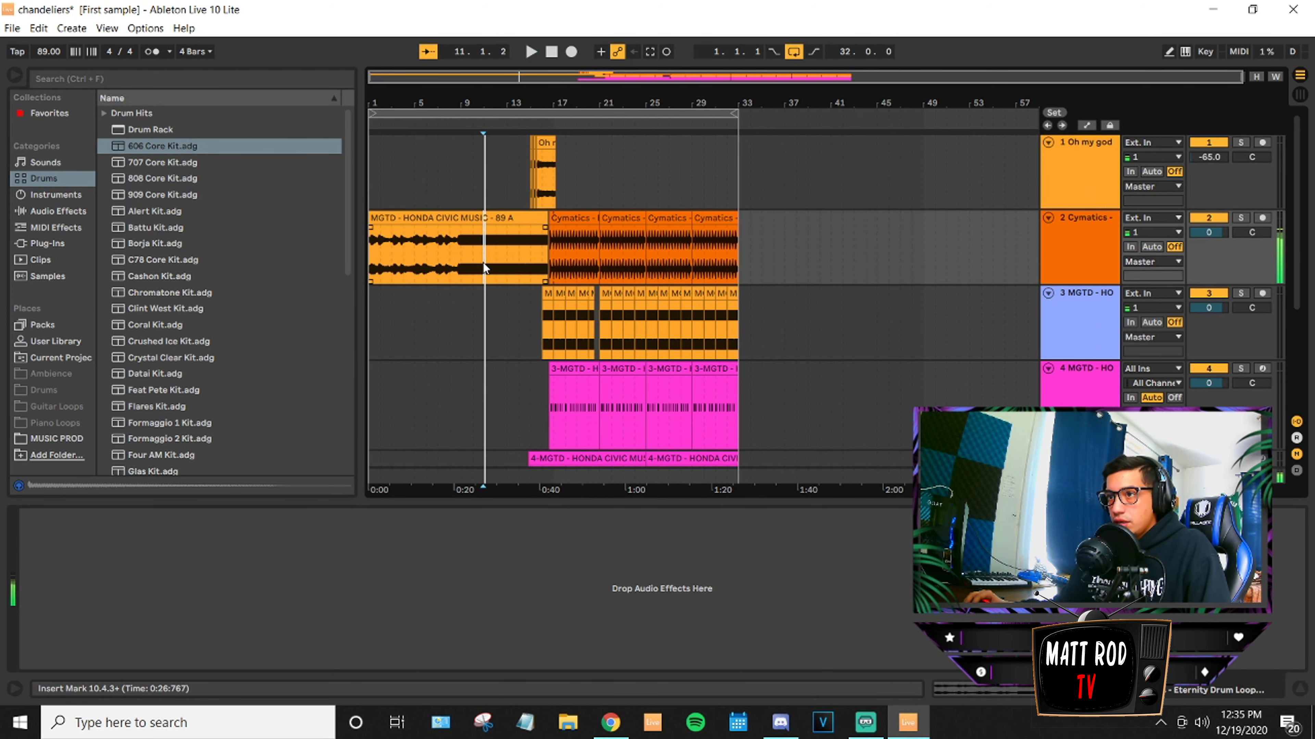
left_click(556, 344)
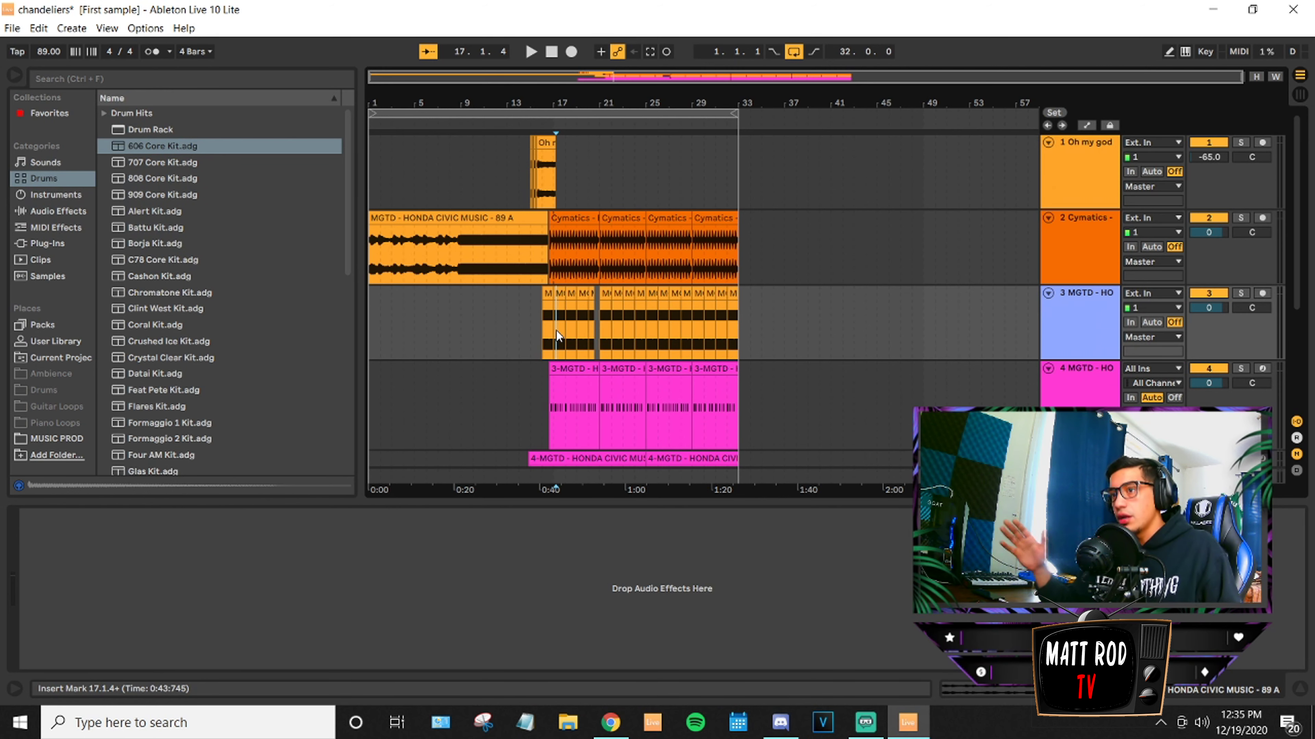
left_click(615, 335)
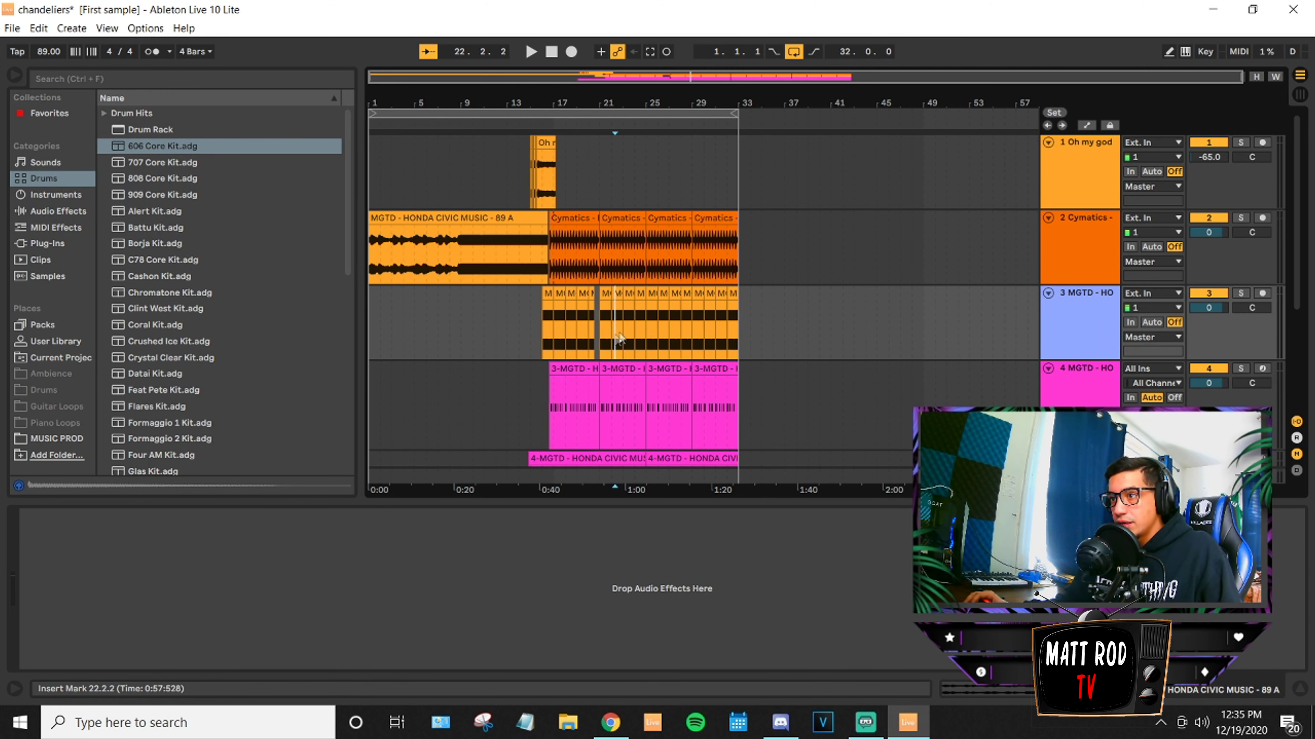
left_click(644, 335)
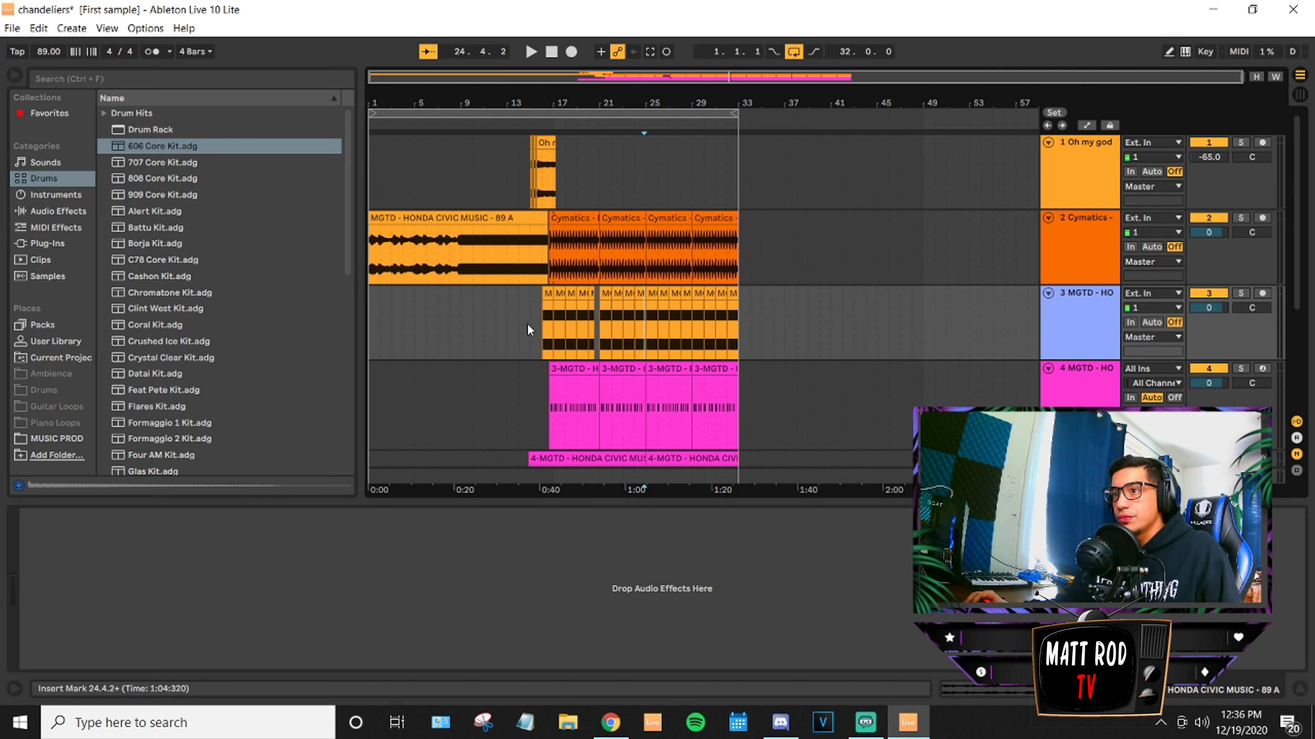
Delete the half-bar clip at 20.1.1 on track 3, extending the break before bar 21.
left_click(530, 314)
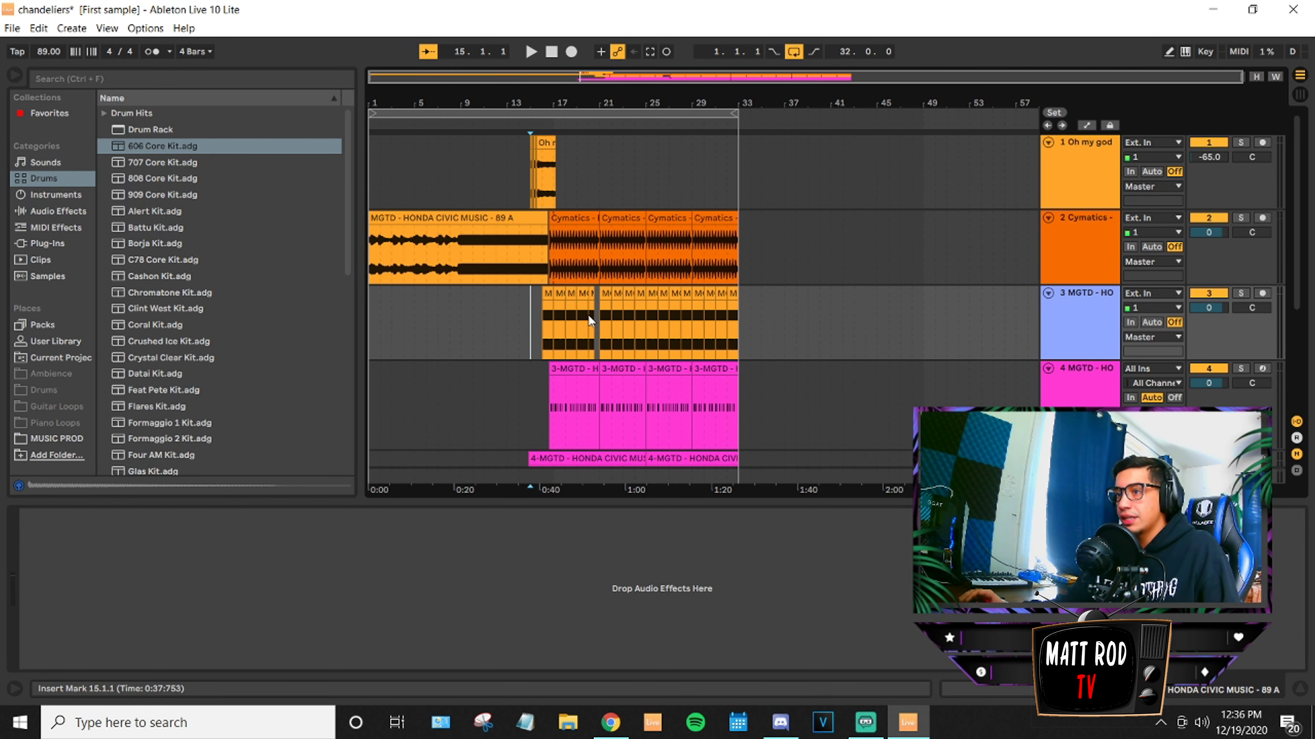
left_click_drag(587, 314, 592, 314)
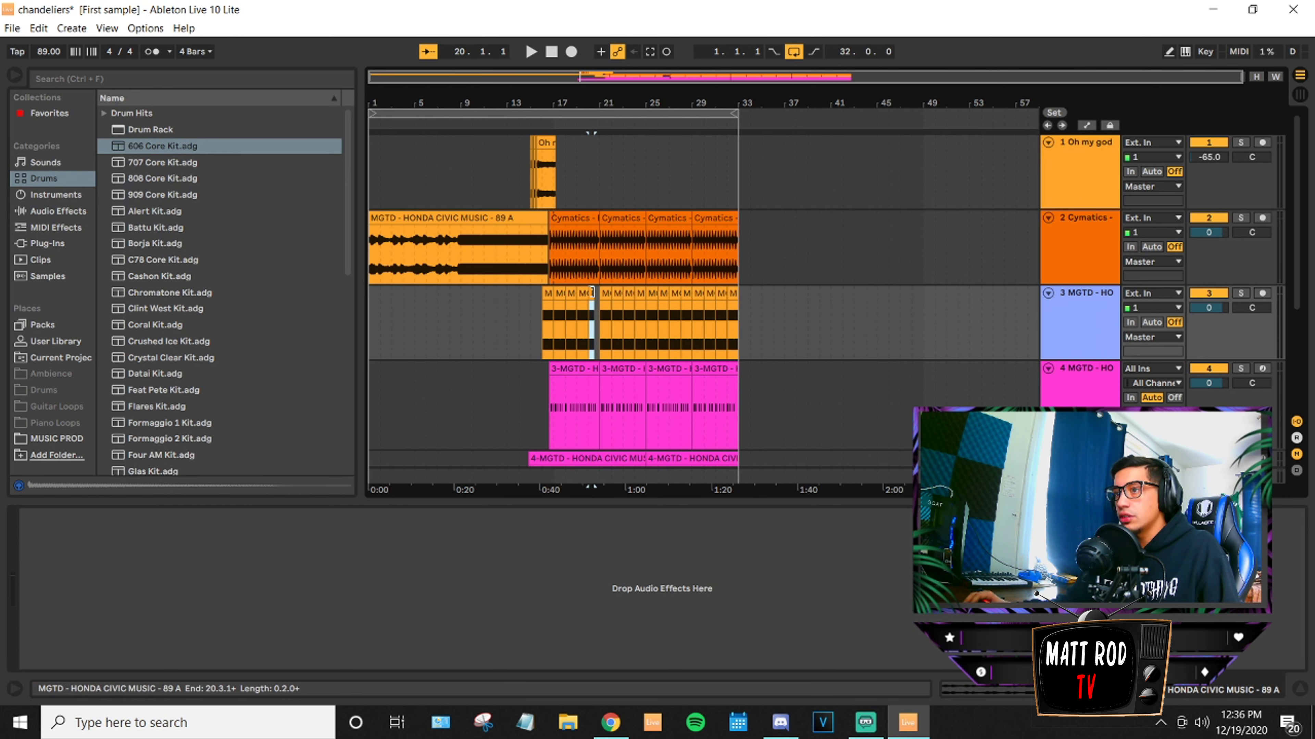
key("Delete")
left_click(532, 314)
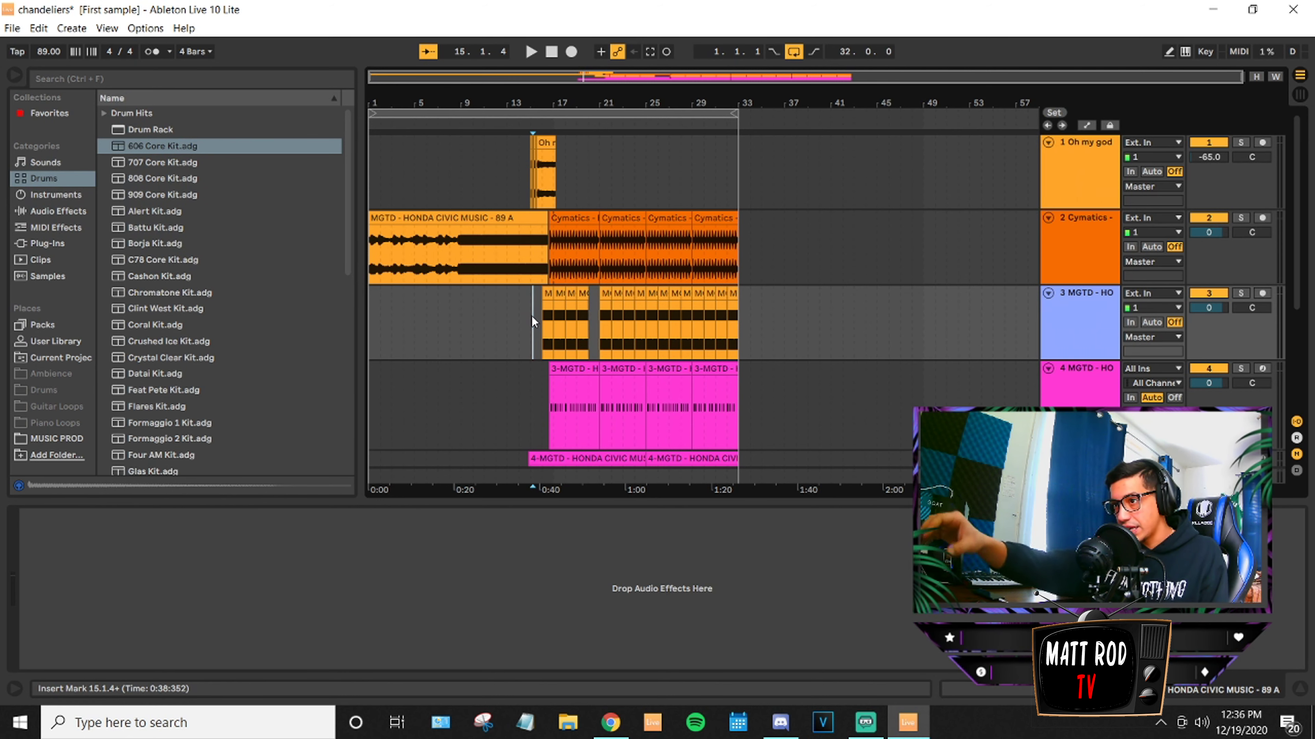
left_click_drag(532, 321, 591, 308)
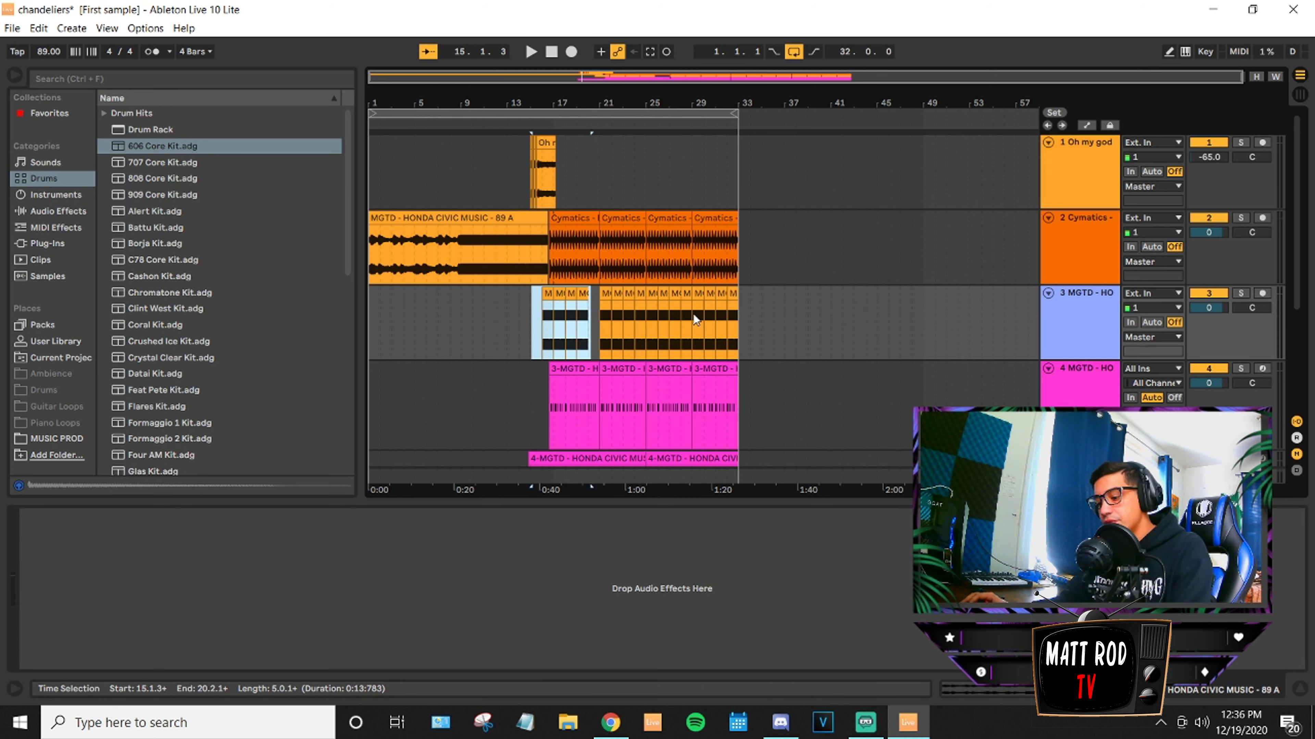
key("Delete")
mouse_move(512, 417)
left_mouse_down()
mouse_move(562, 424)
mouse_move(521, 417)
left_mouse_up()
left_click(549, 321)
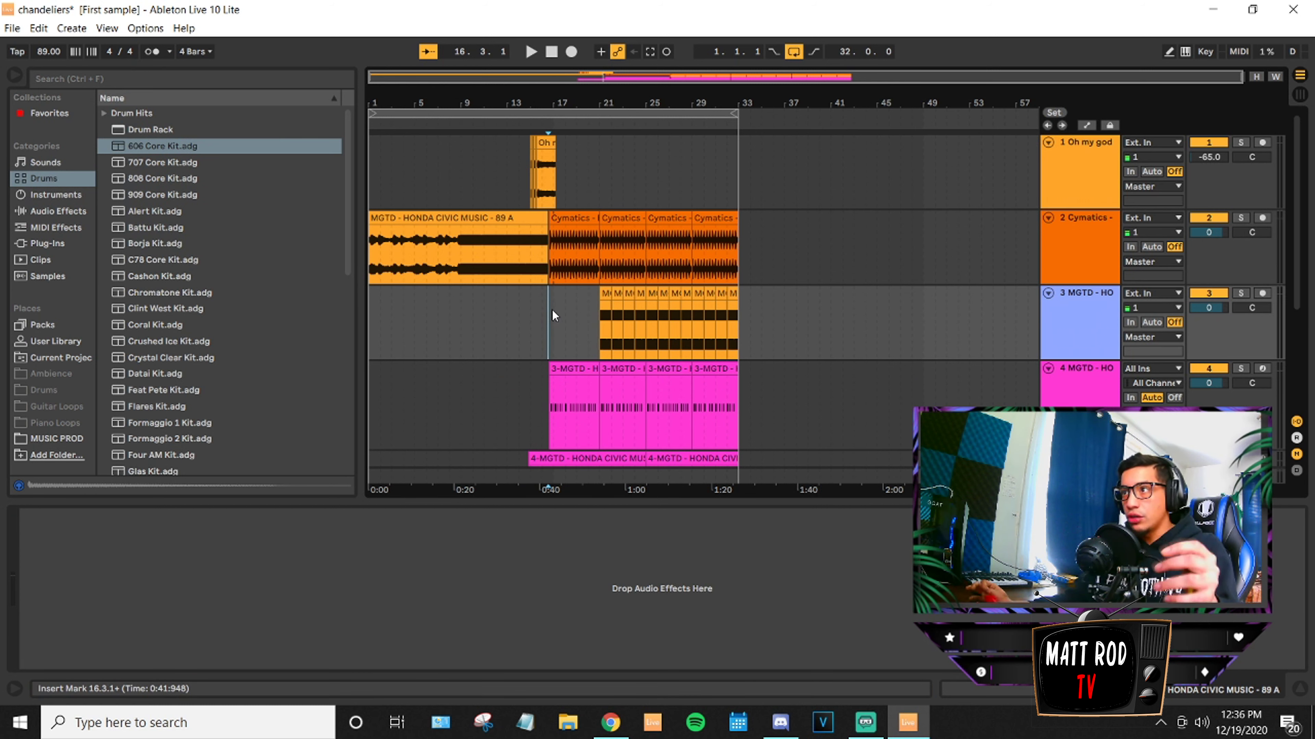
key("ctrl+z")
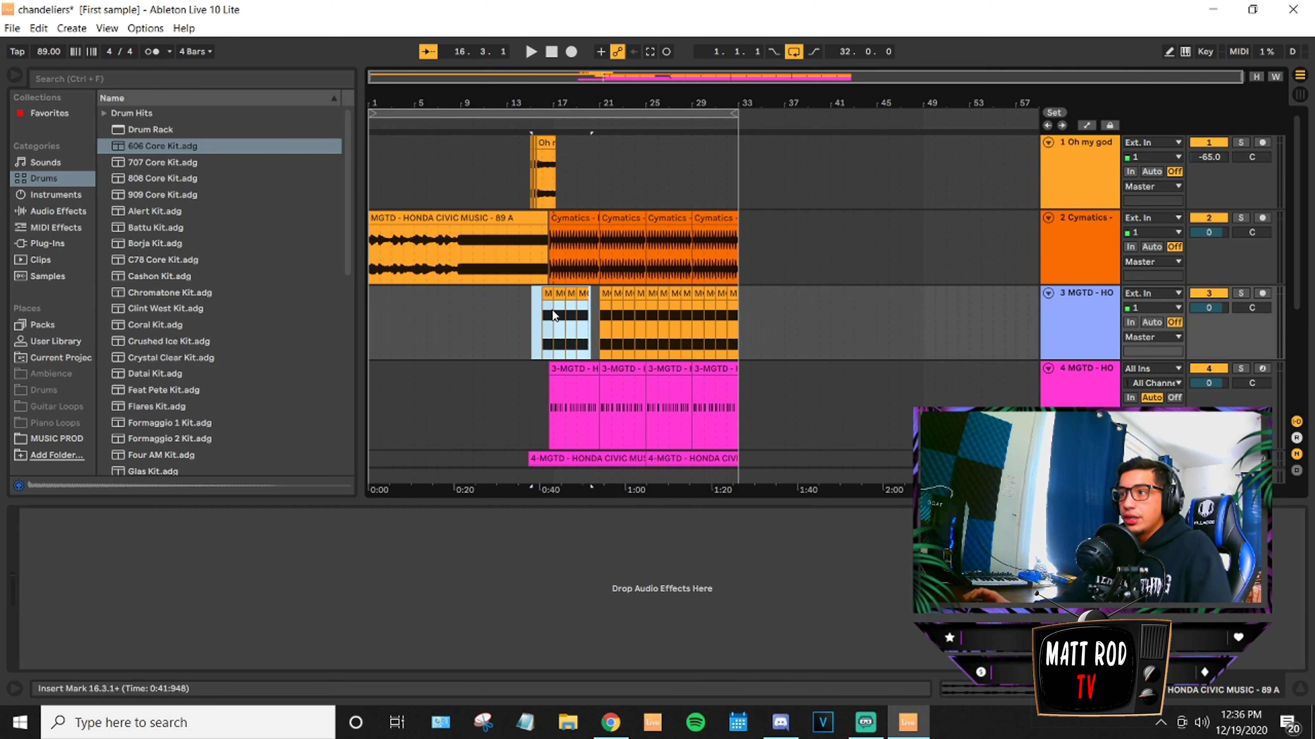
Listen to the arrangement from bar 15, checking how track 2's long sample leads into track 3's clips.
left_click(536, 330)
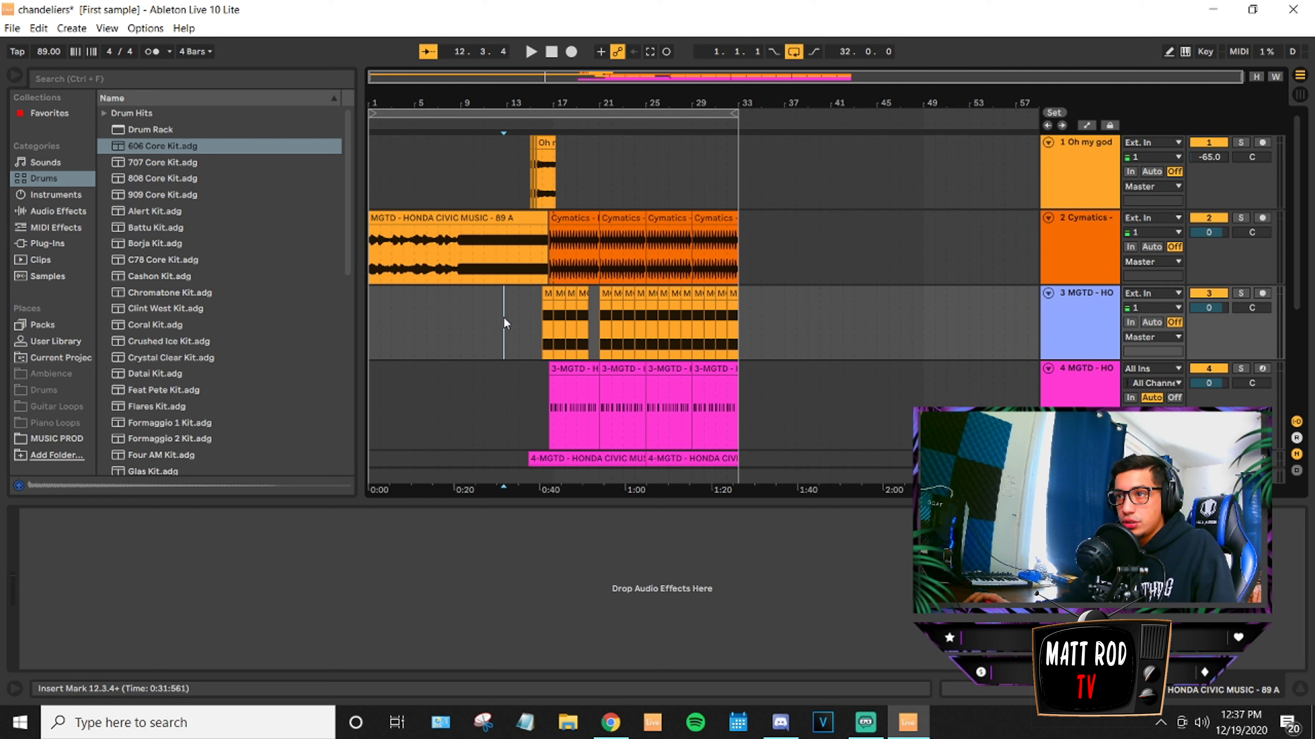
left_click(523, 183)
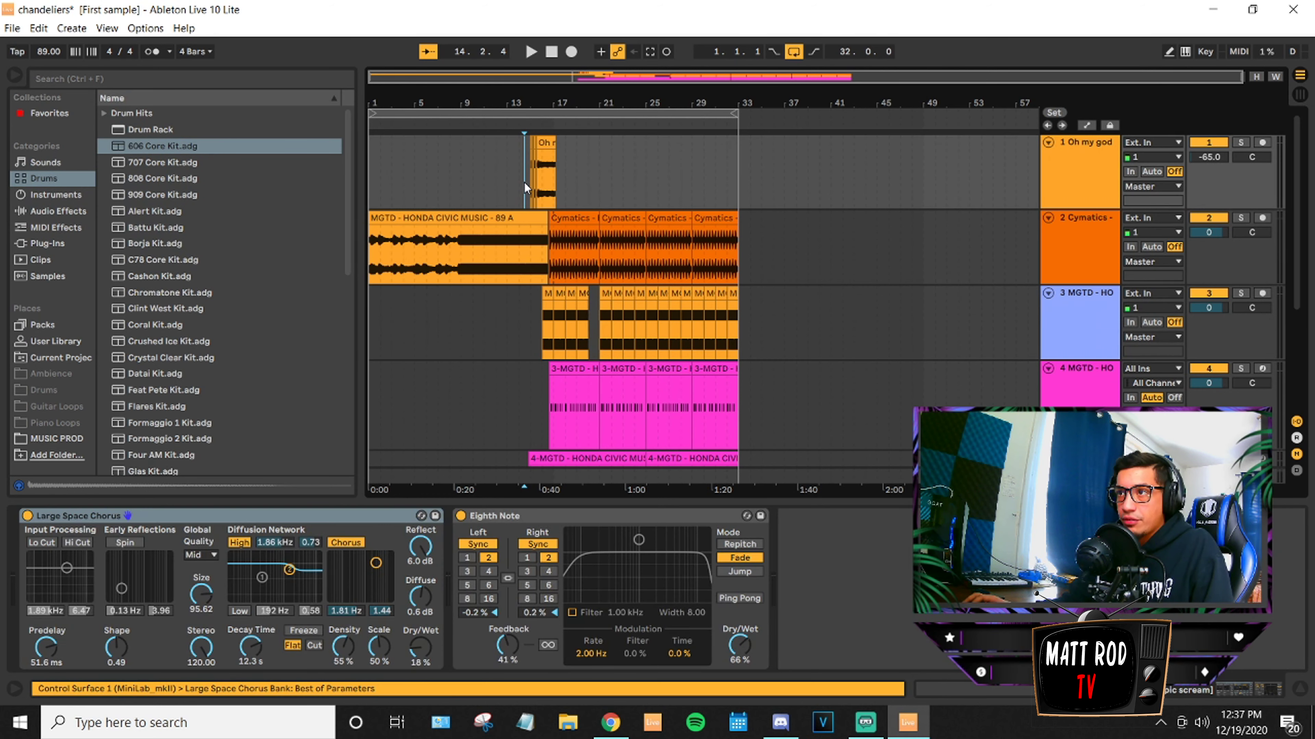
left_click(510, 313)
left_click(519, 268)
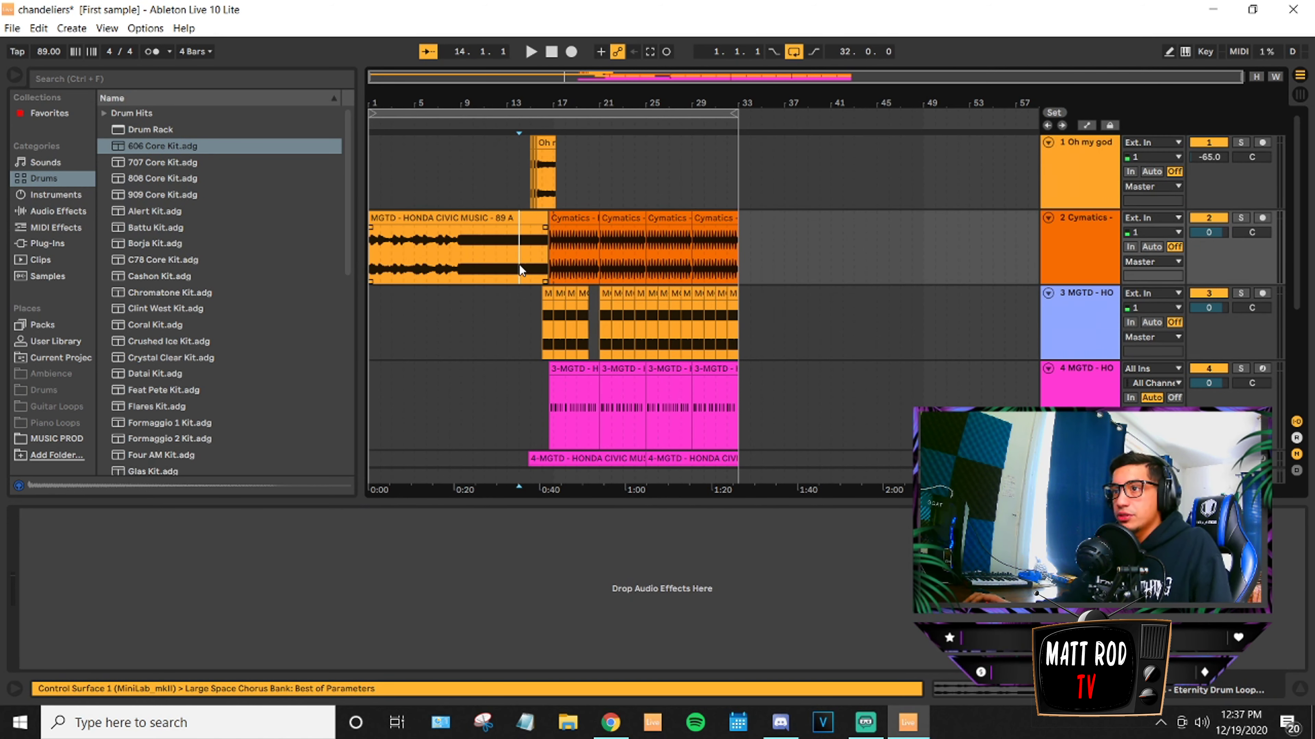
left_click(580, 313)
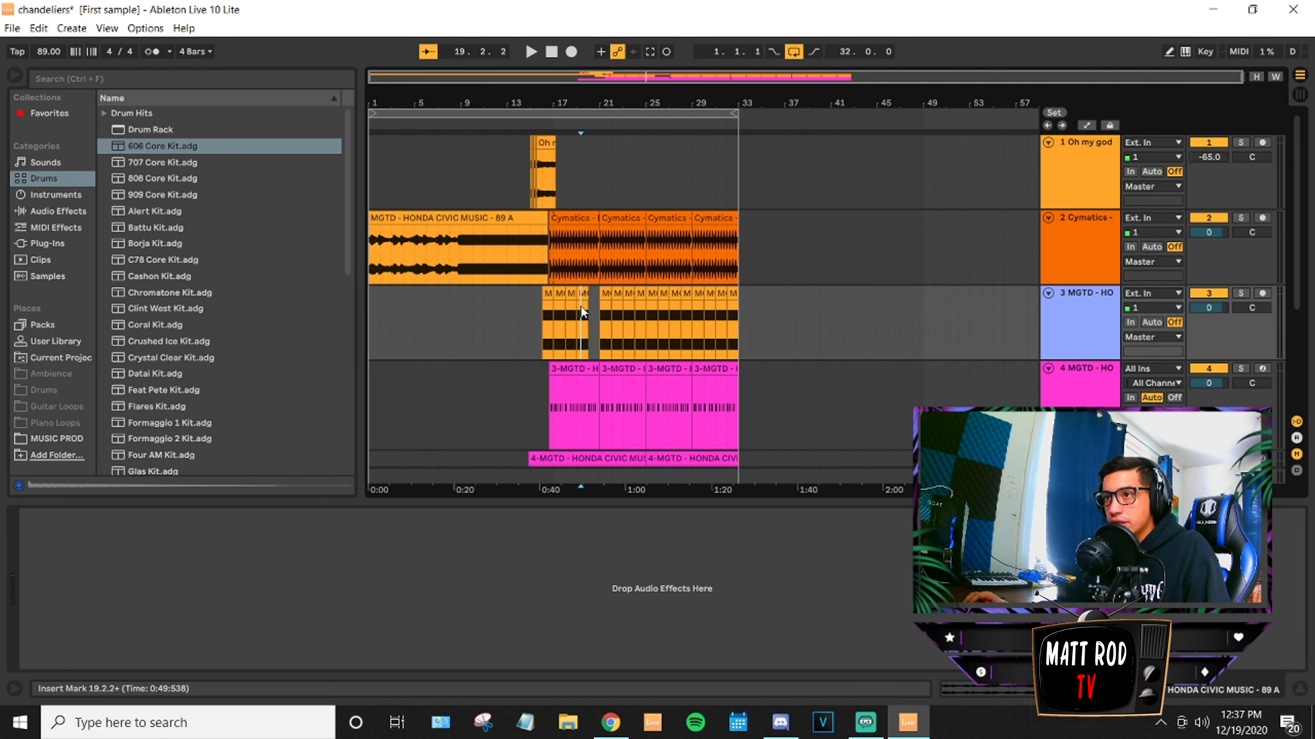
left_click(530, 262)
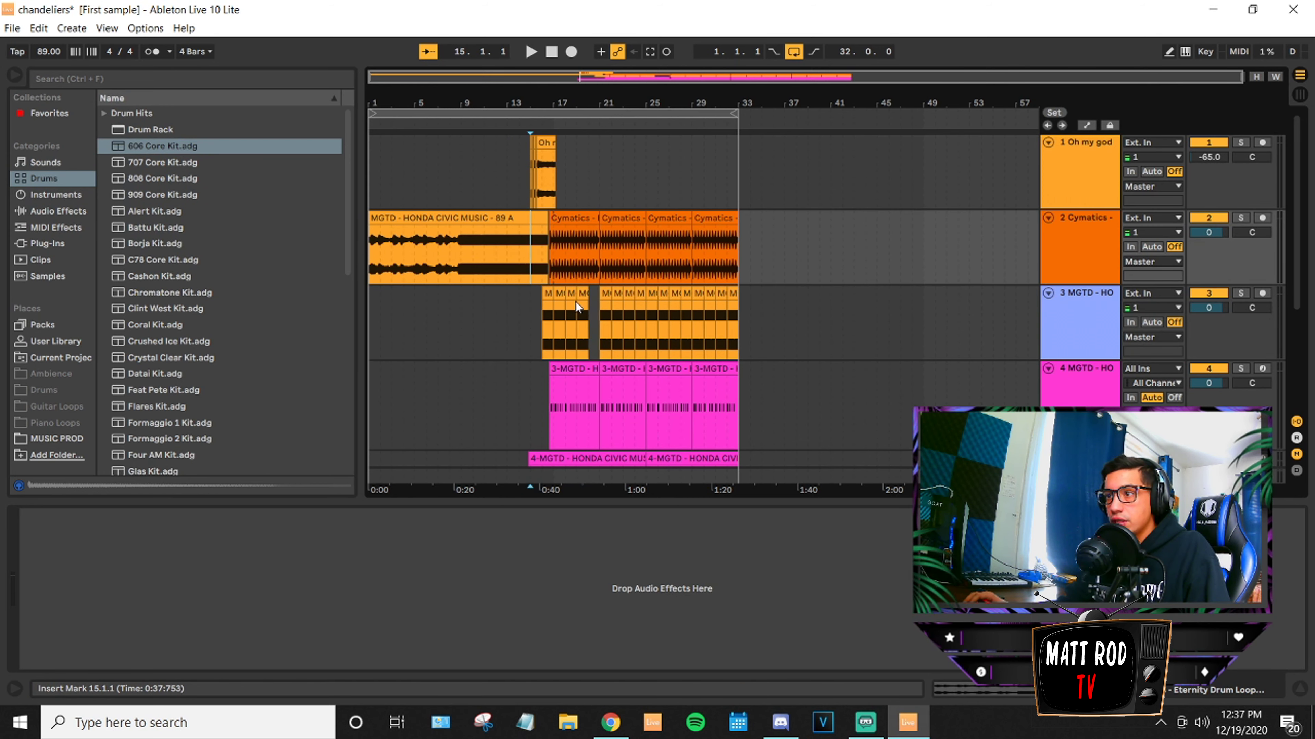
key("space")
key("space")
Set the arrangement's fixed grid to 1 Bar.
right_click(483, 320)
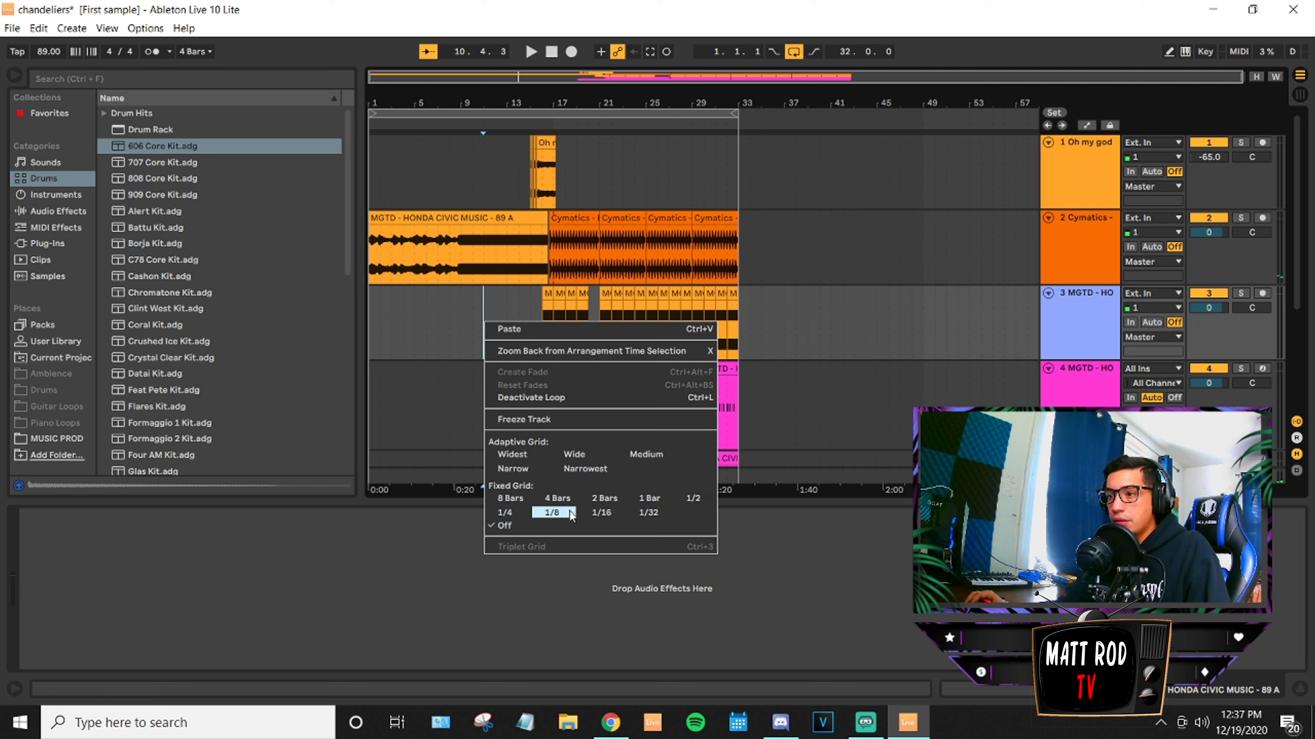
left_click(649, 498)
left_click(496, 305)
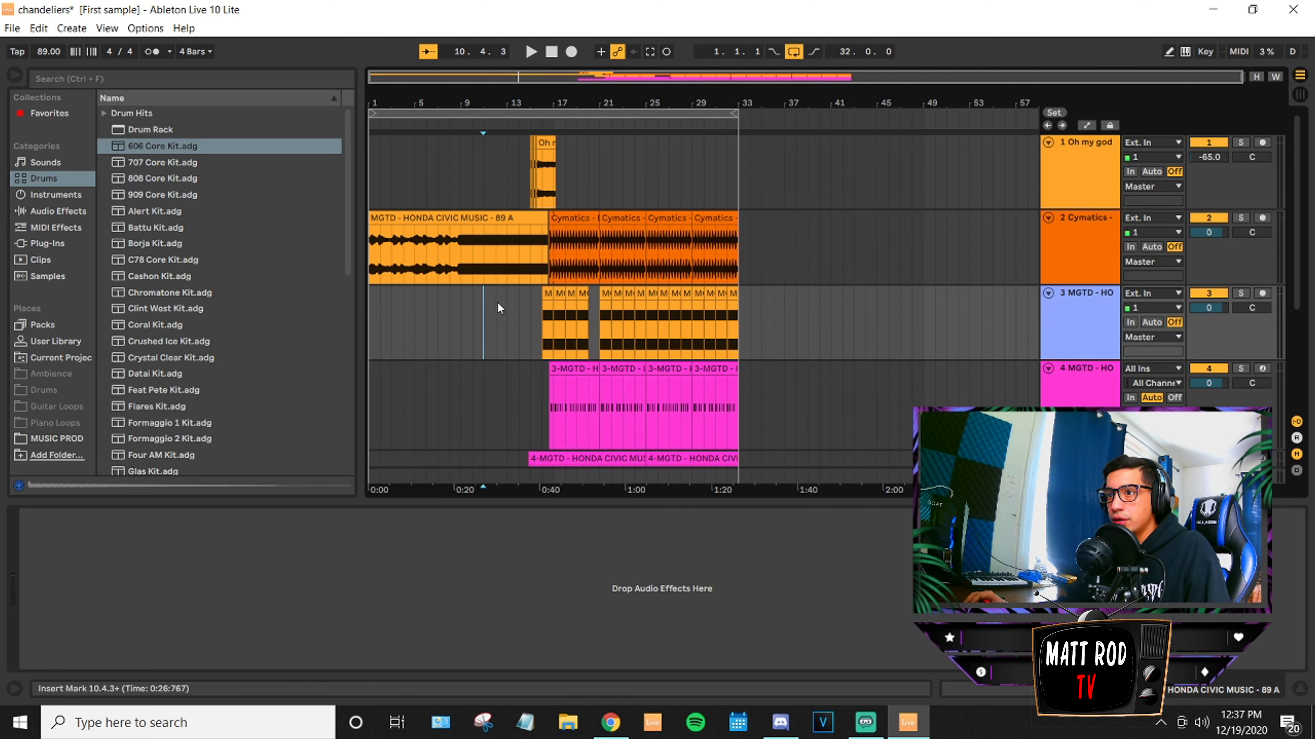
left_click(534, 307)
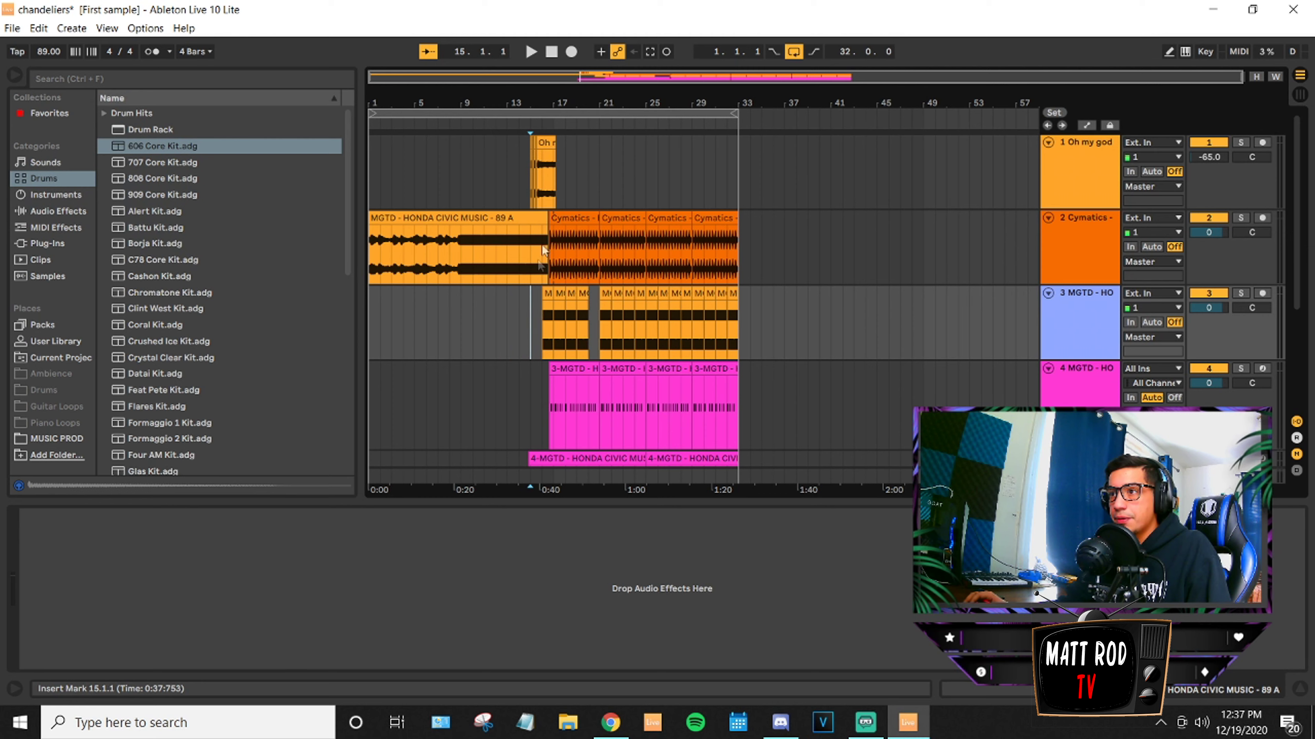
Listen to track 2's long MGTD - HONDA CIVIC MUSIC clip around bars 12 and 13 to find a one-bar section to loop.
left_click_drag(528, 100, 529, 153)
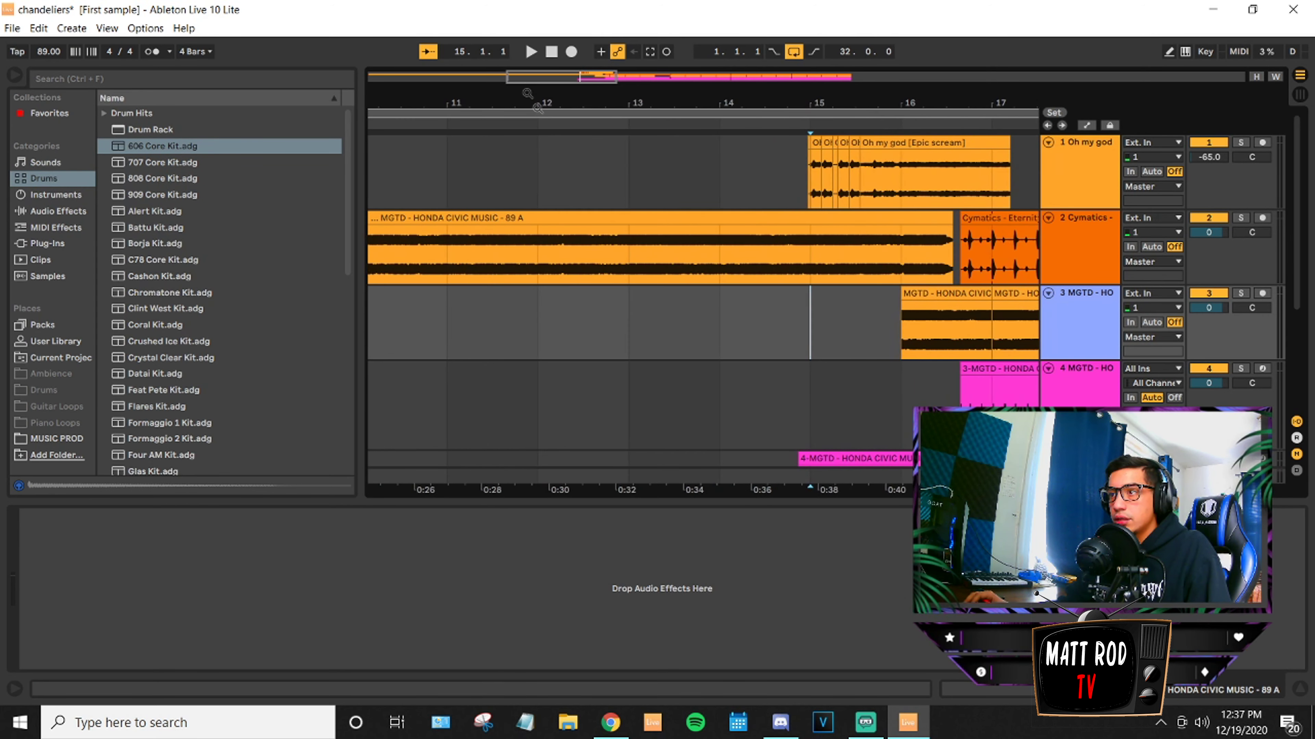
left_click(630, 278)
key("space")
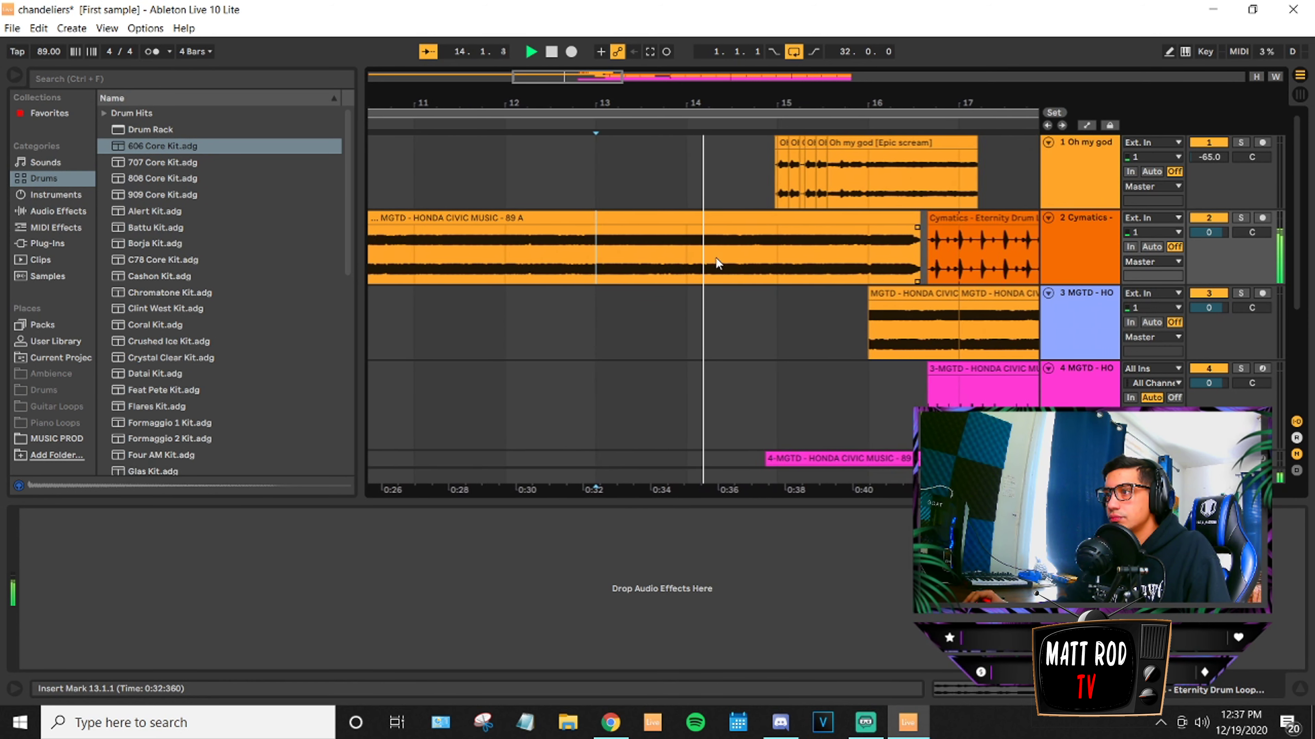
key("space")
left_click(452, 268)
key("space")
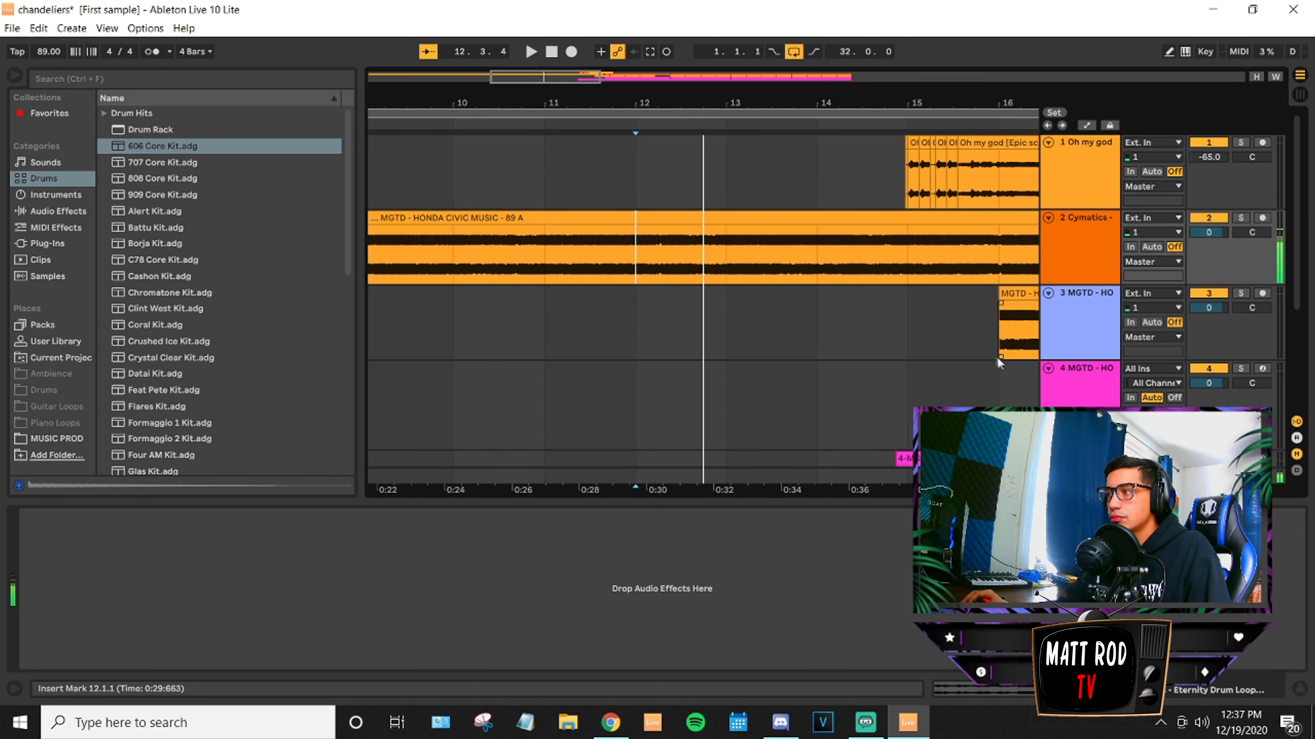
left_click(994, 356)
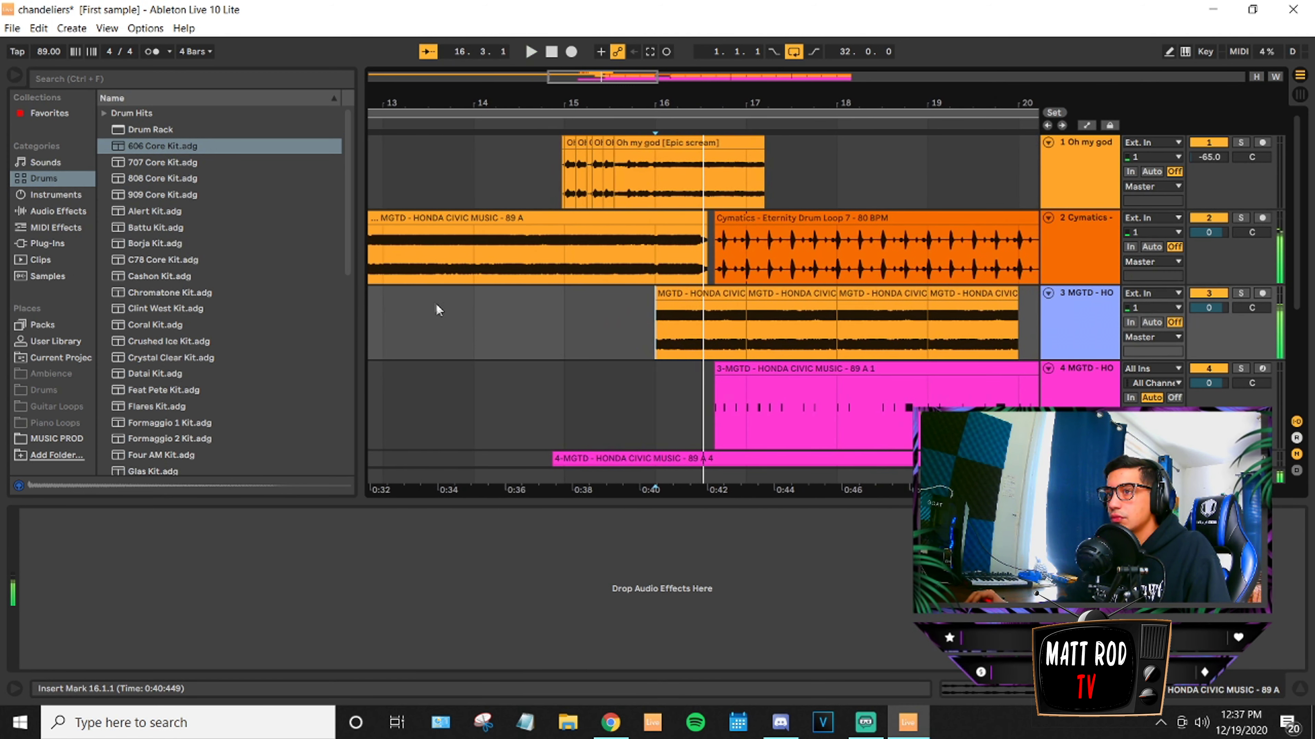
key("space")
left_click(385, 269)
key("space")
key("space")
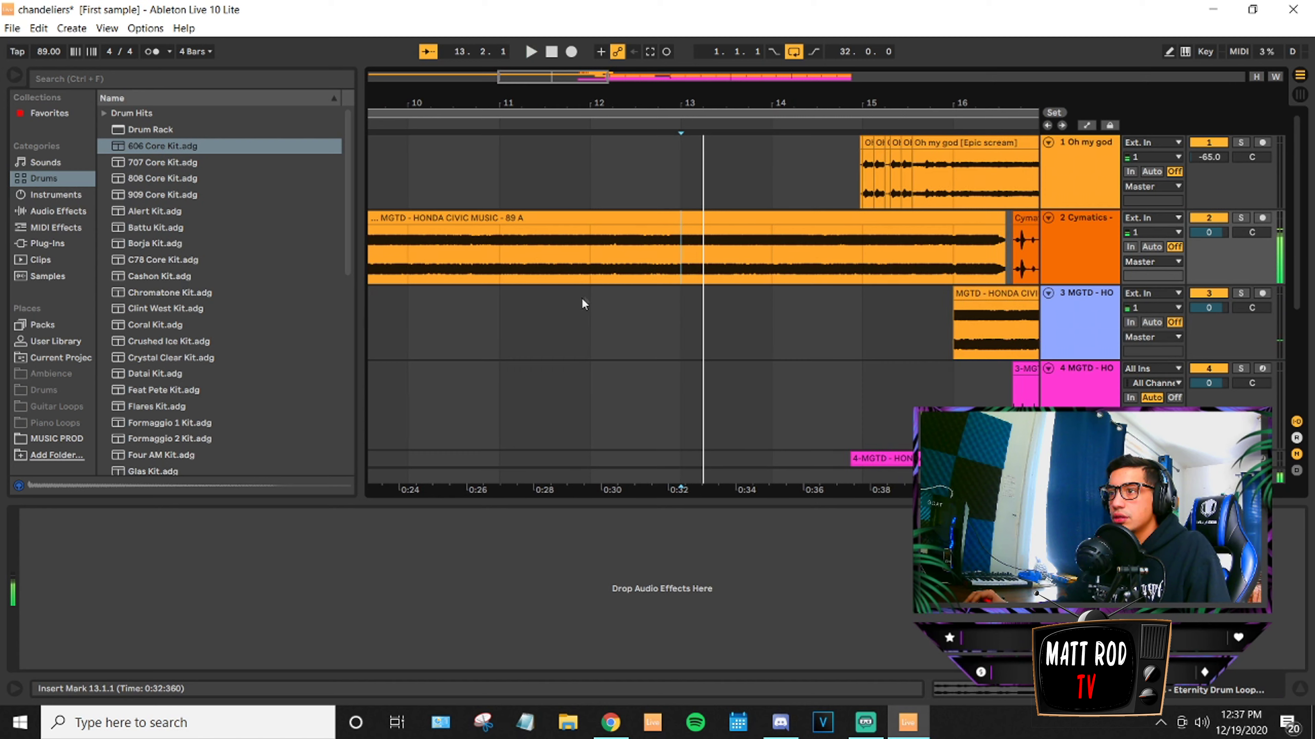
left_click(589, 263)
key("space")
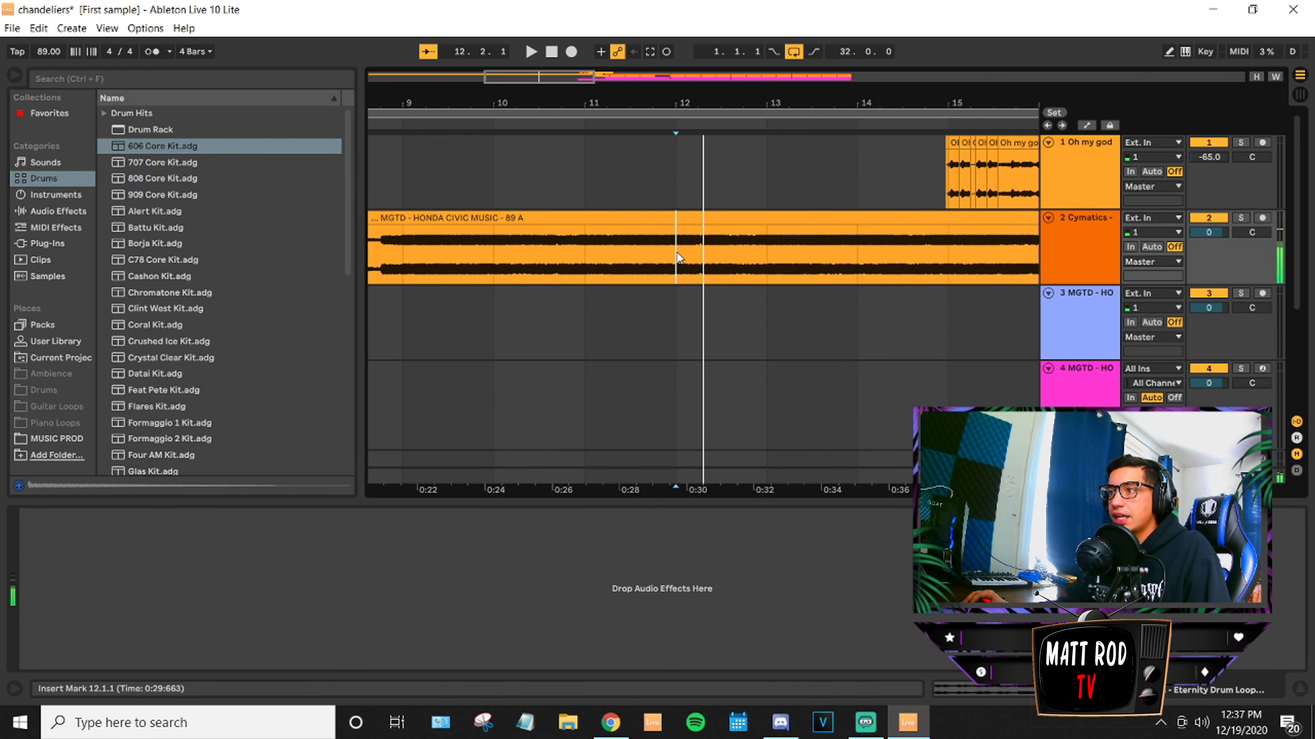
Copy bar 12 of track 2's MGTD - HONDA CIVIC MUSIC clip to track 3, fill its bars from bar 16, and listen.
left_click_drag(678, 258, 734, 253)
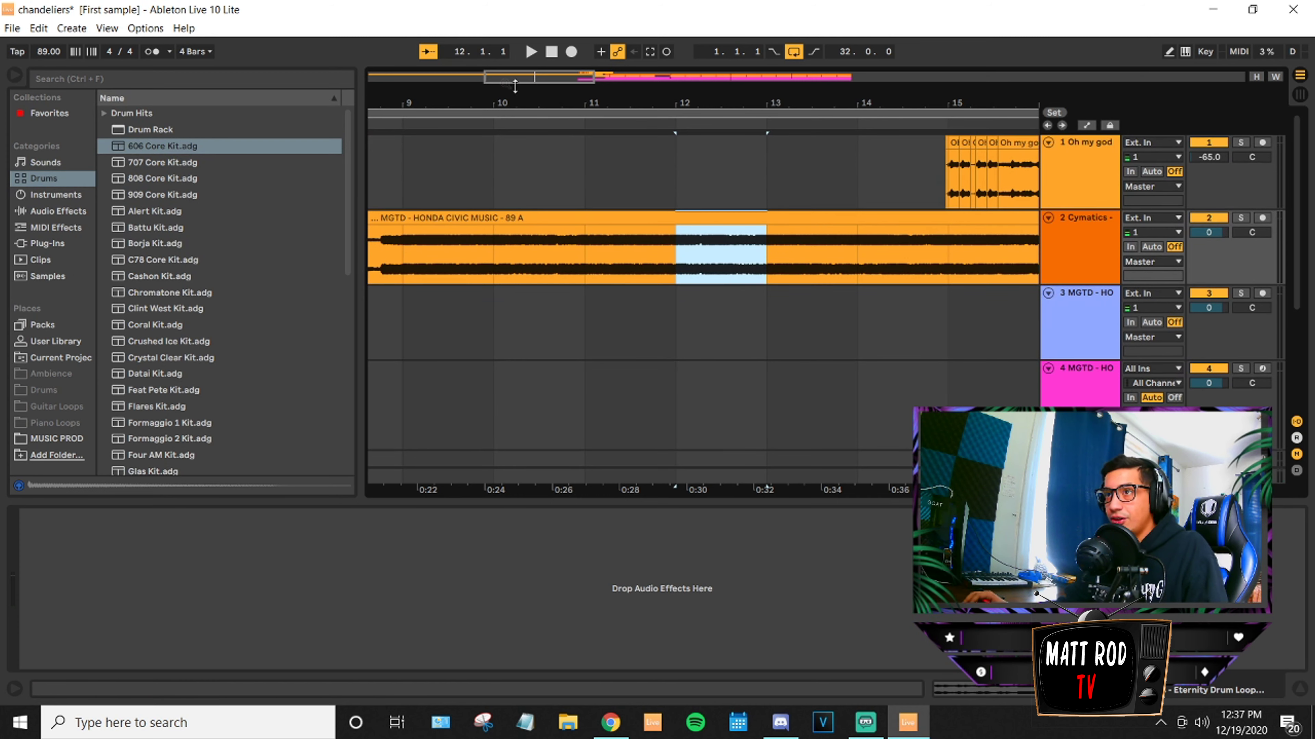
left_click_drag(527, 74, 528, 42)
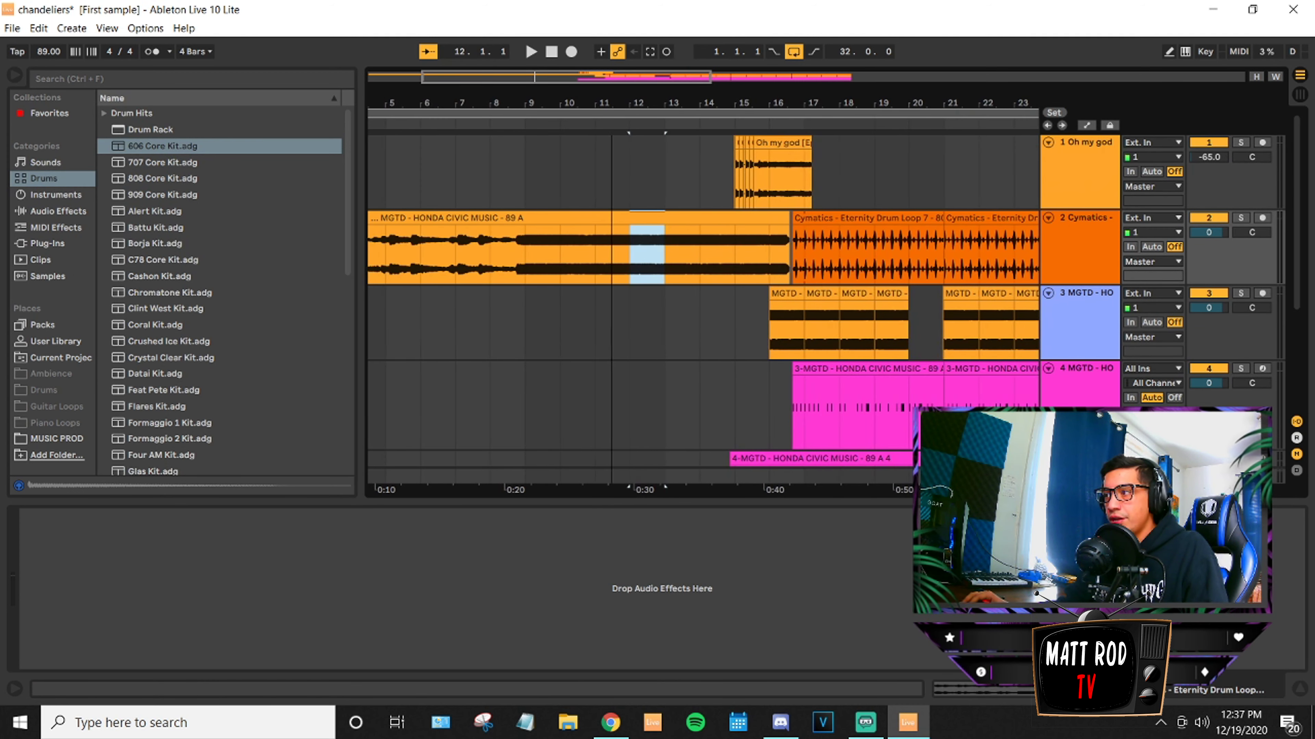
left_click(771, 352)
key("space")
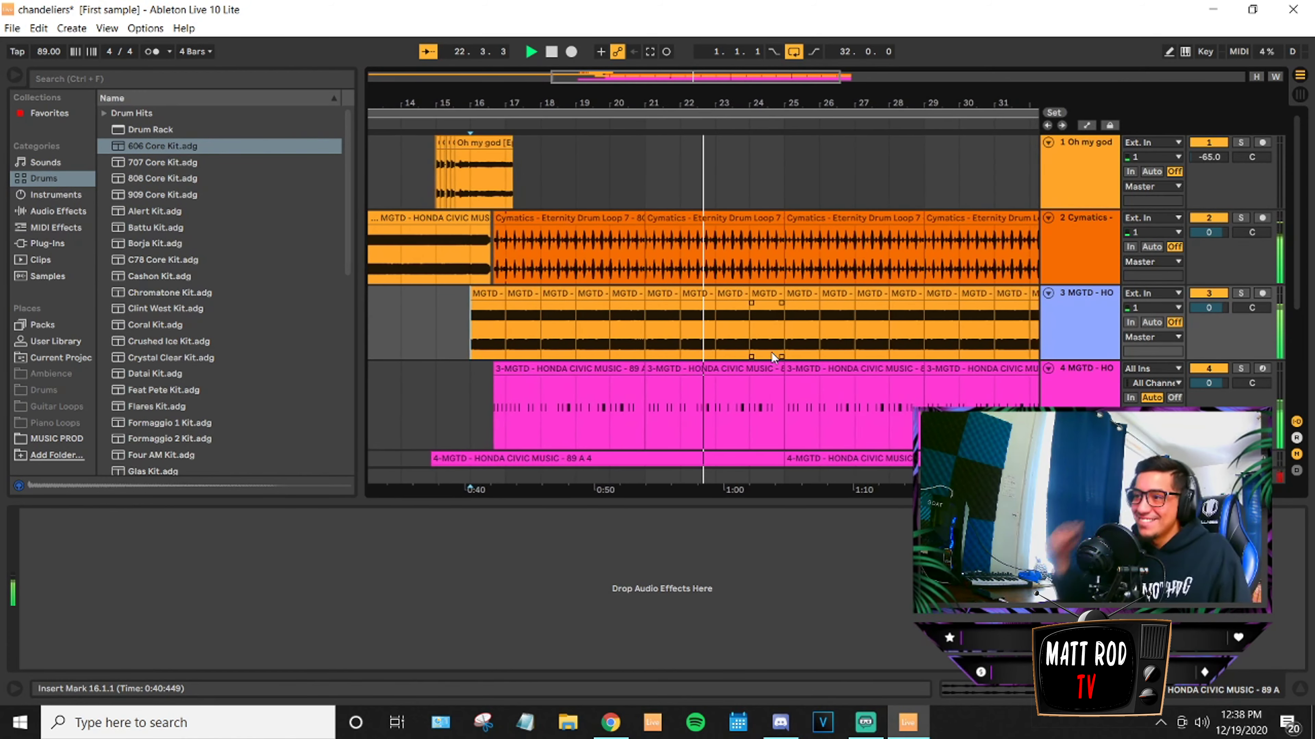
Listen to the transition into bar 21 on track 3, starting from bar 20.
left_click(602, 334)
key("space")
key("space")
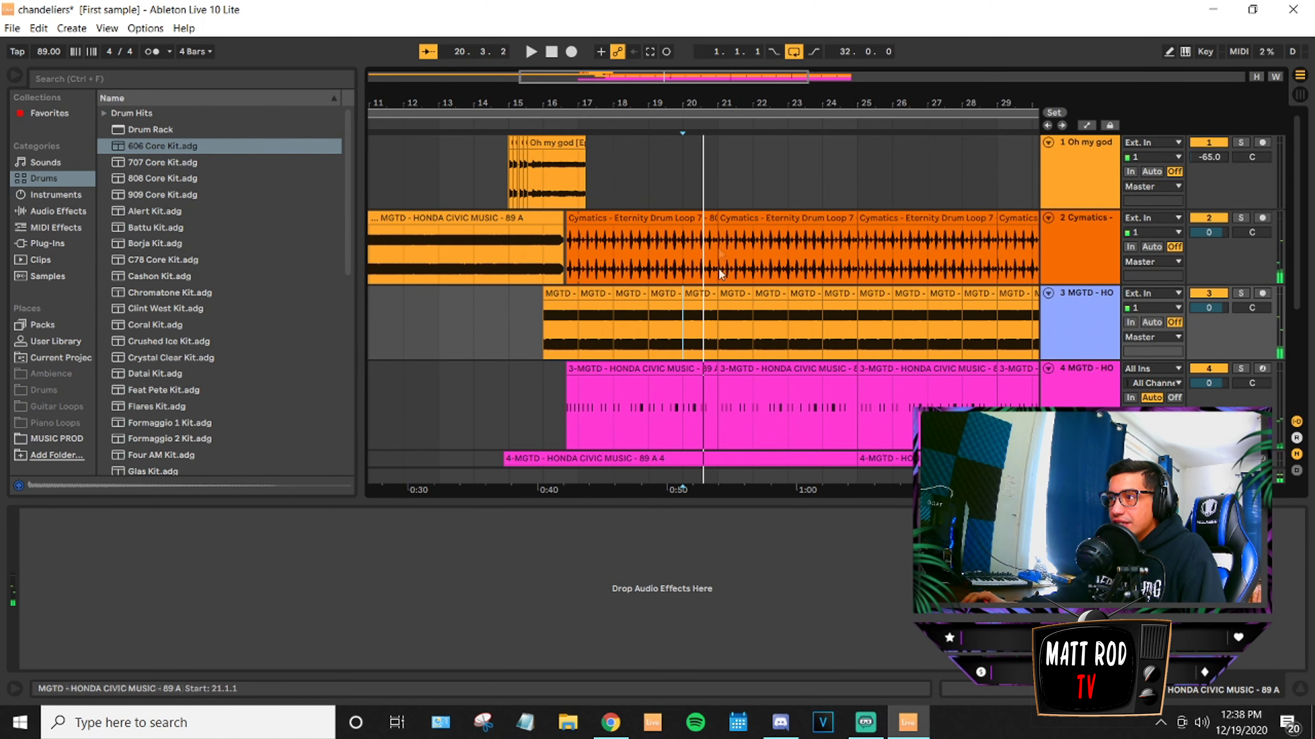
key("space")
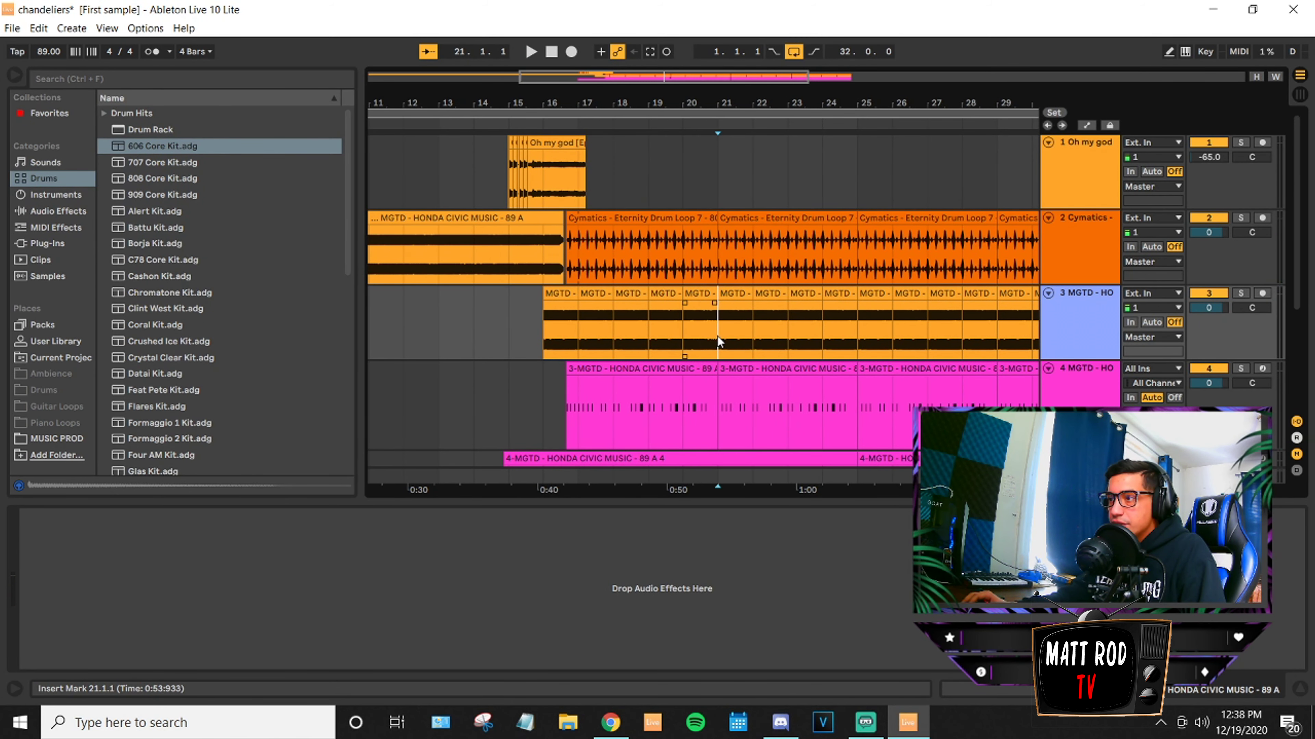
Duplicate track 3's four-bar section from bar 17 to bar 21 three times, filling the track up to bar 33.
left_click_drag(717, 336, 626, 343)
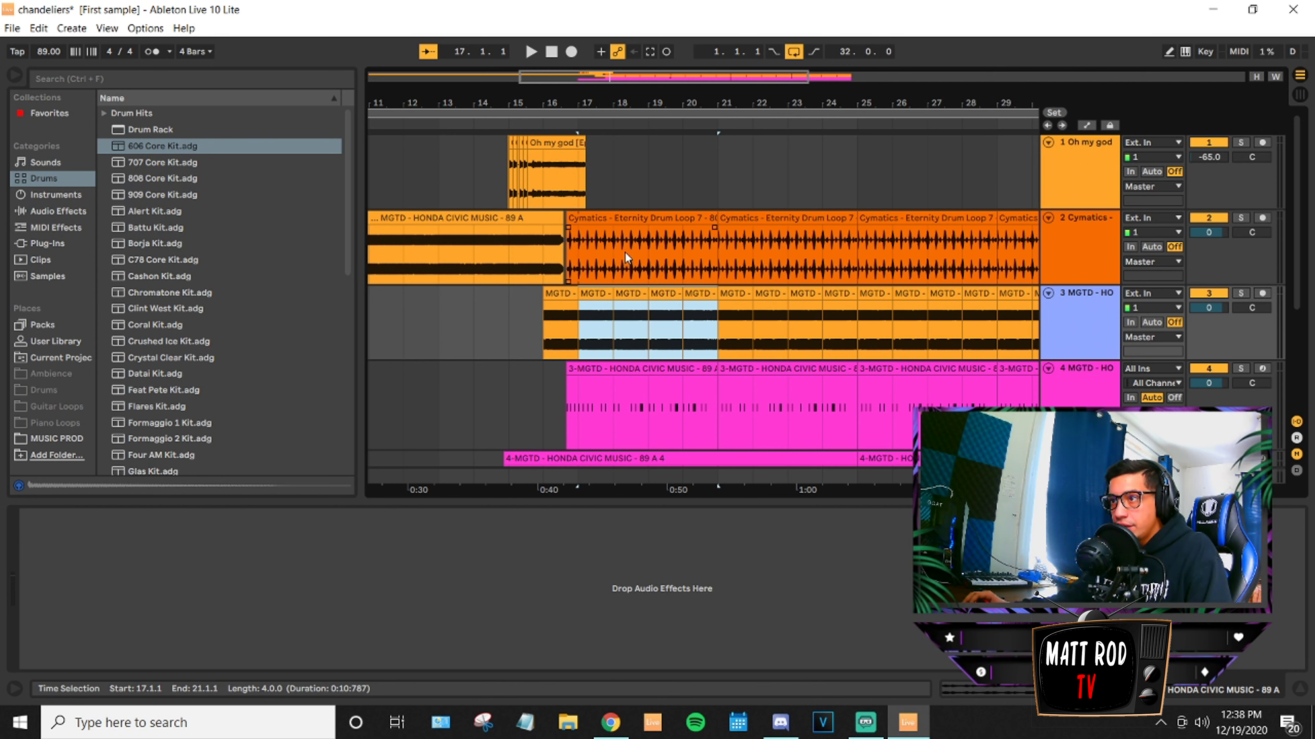
left_click(614, 249)
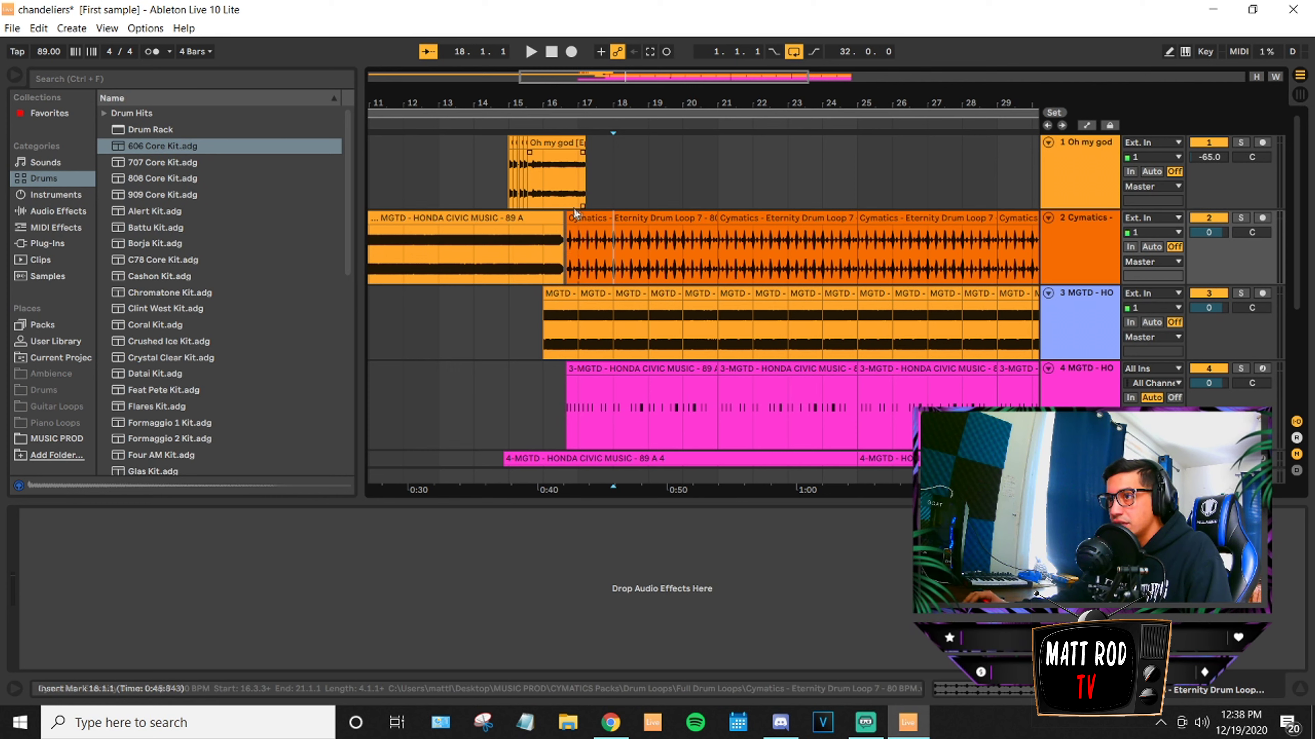
left_click(575, 235)
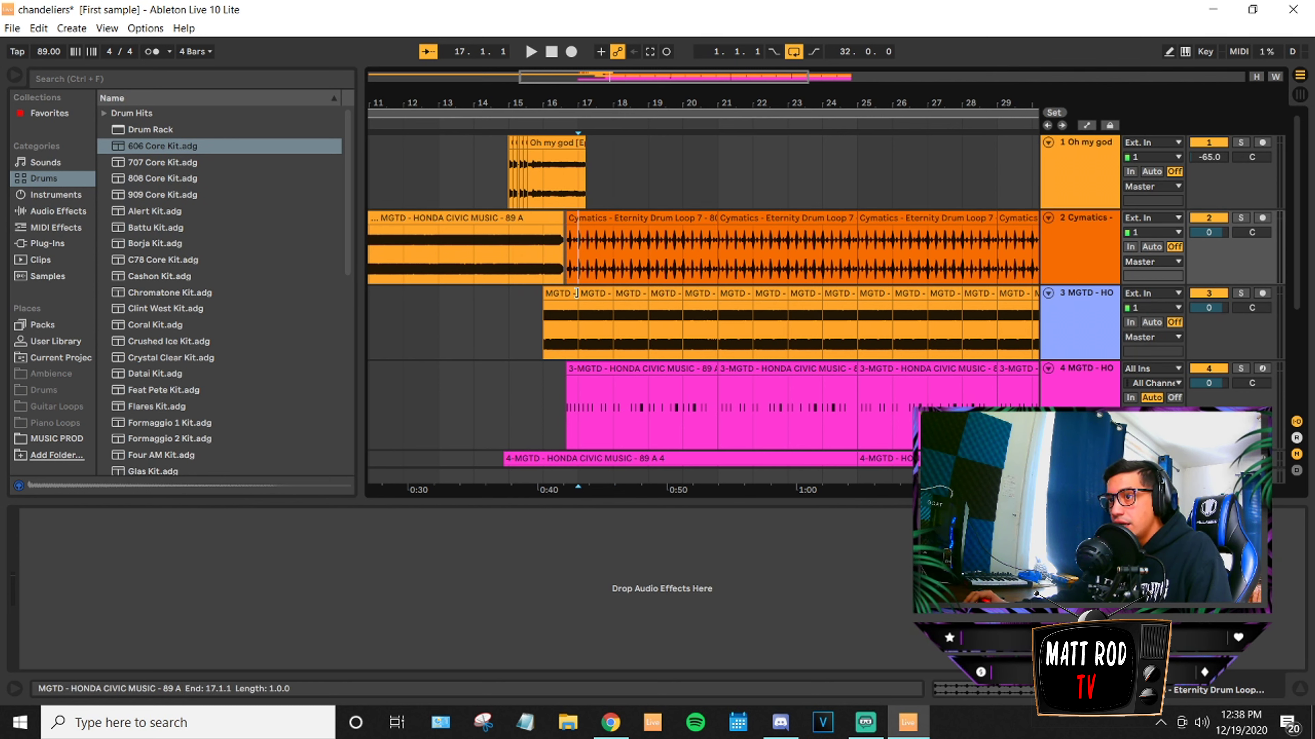
left_click(580, 308)
left_click_drag(601, 304, 573, 338)
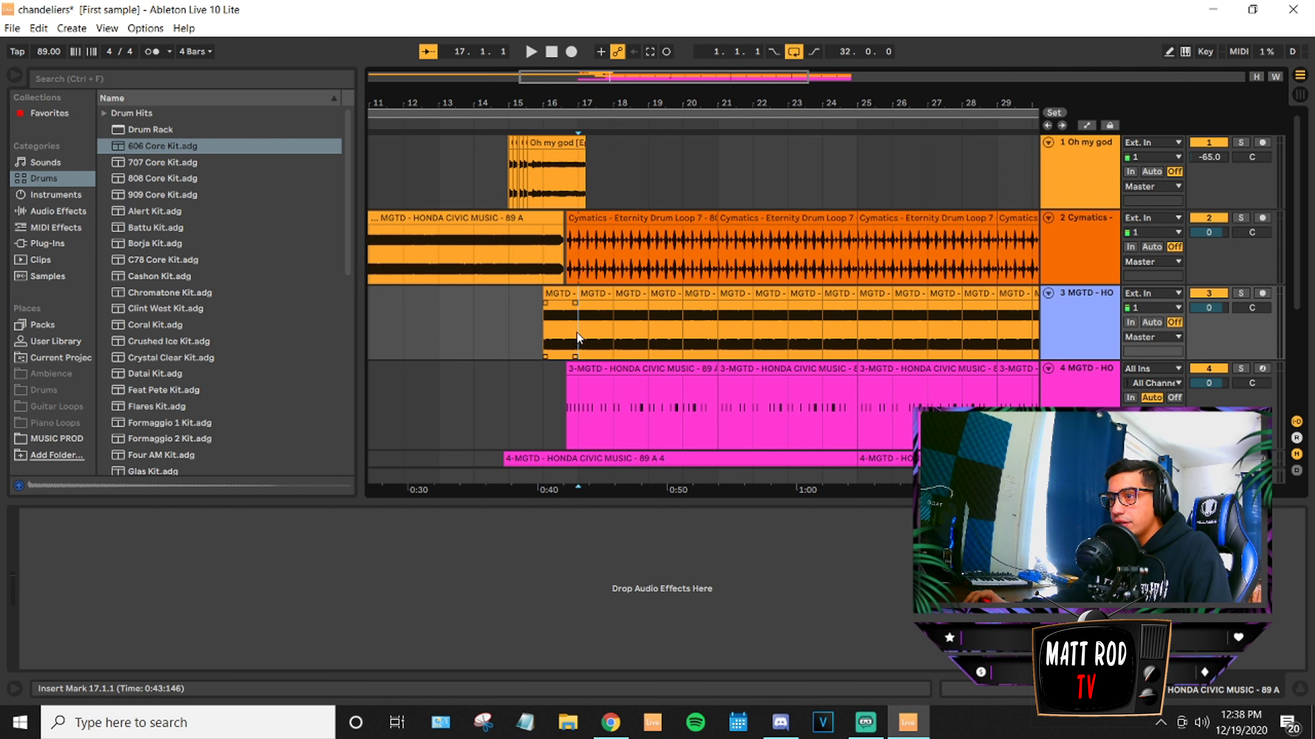
left_click_drag(577, 337, 710, 340)
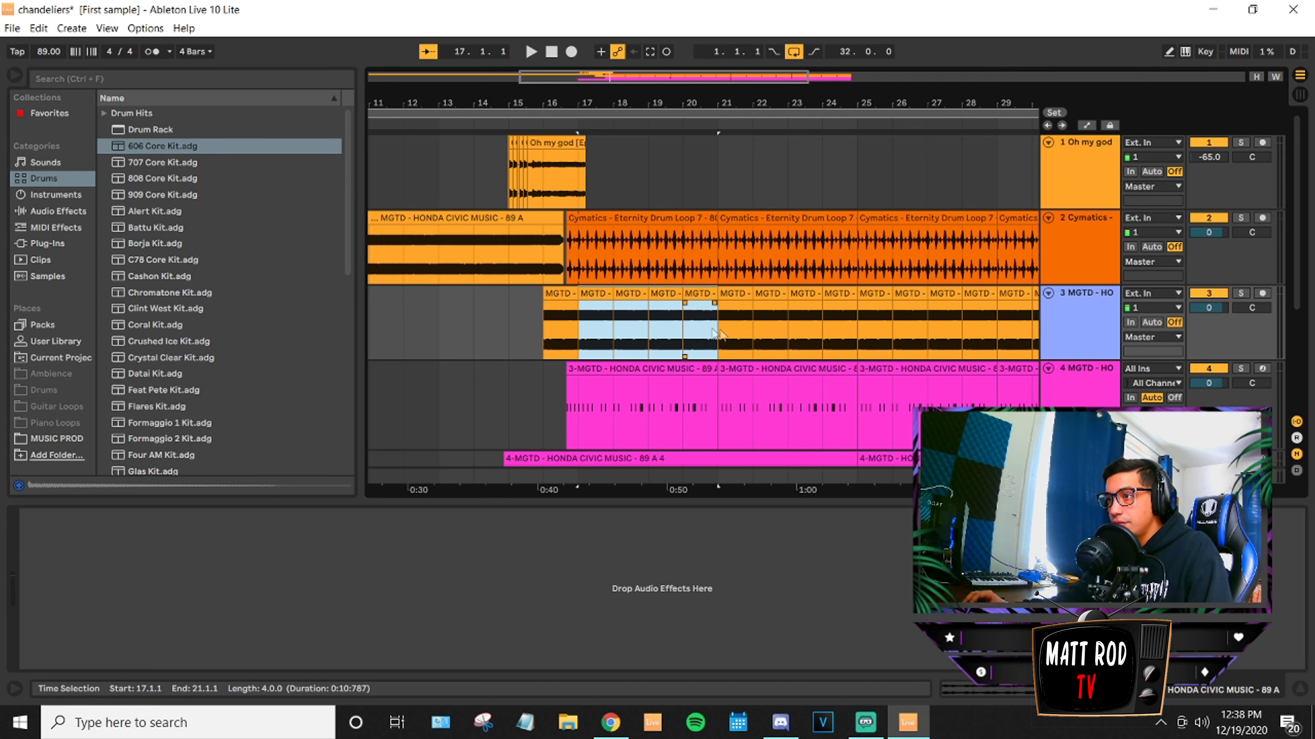
key("ctrl+d")
key("ctrl+d")
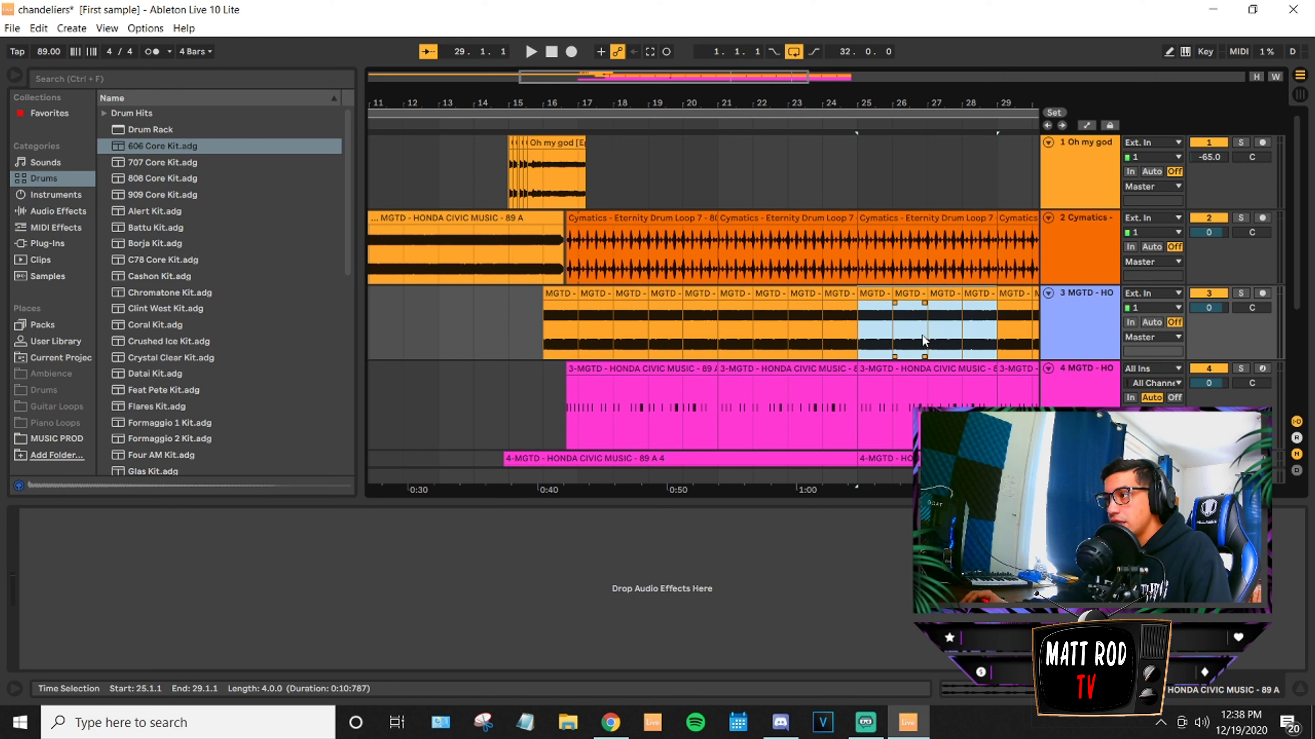
key("ctrl+d")
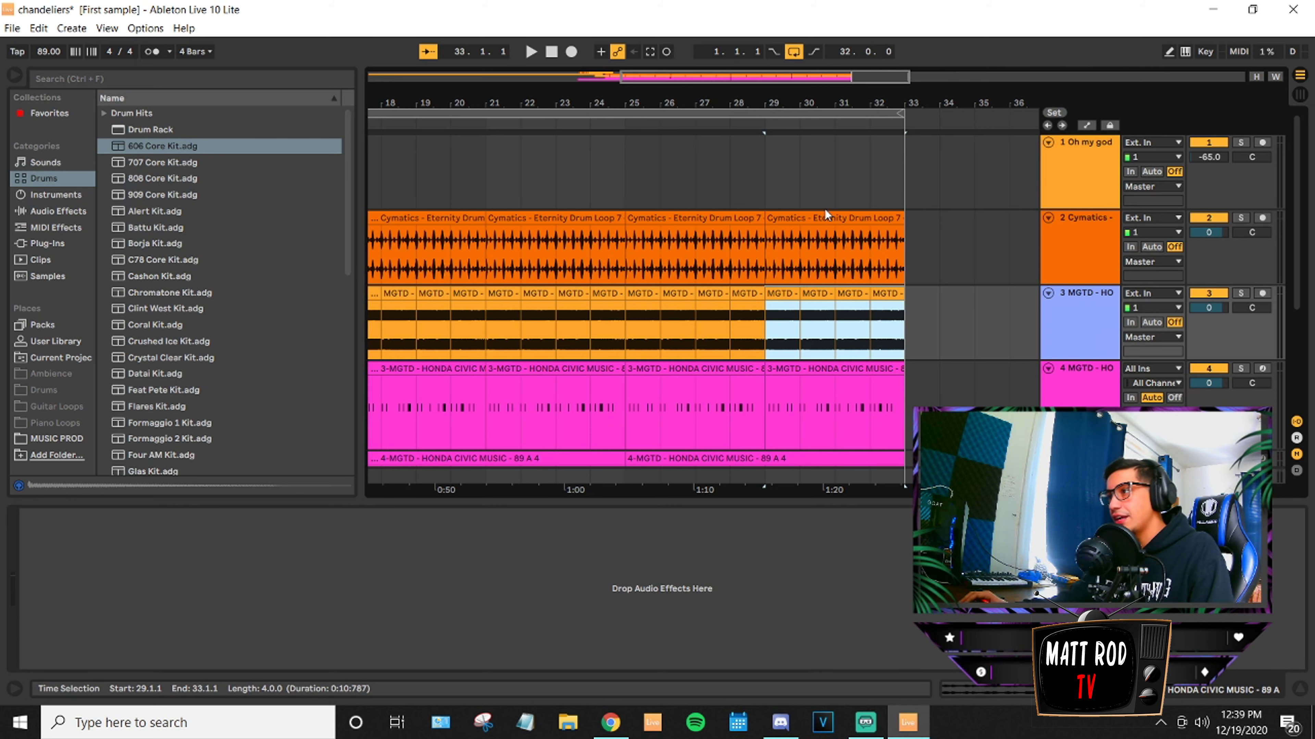
scroll(823, 226, "down", 3)
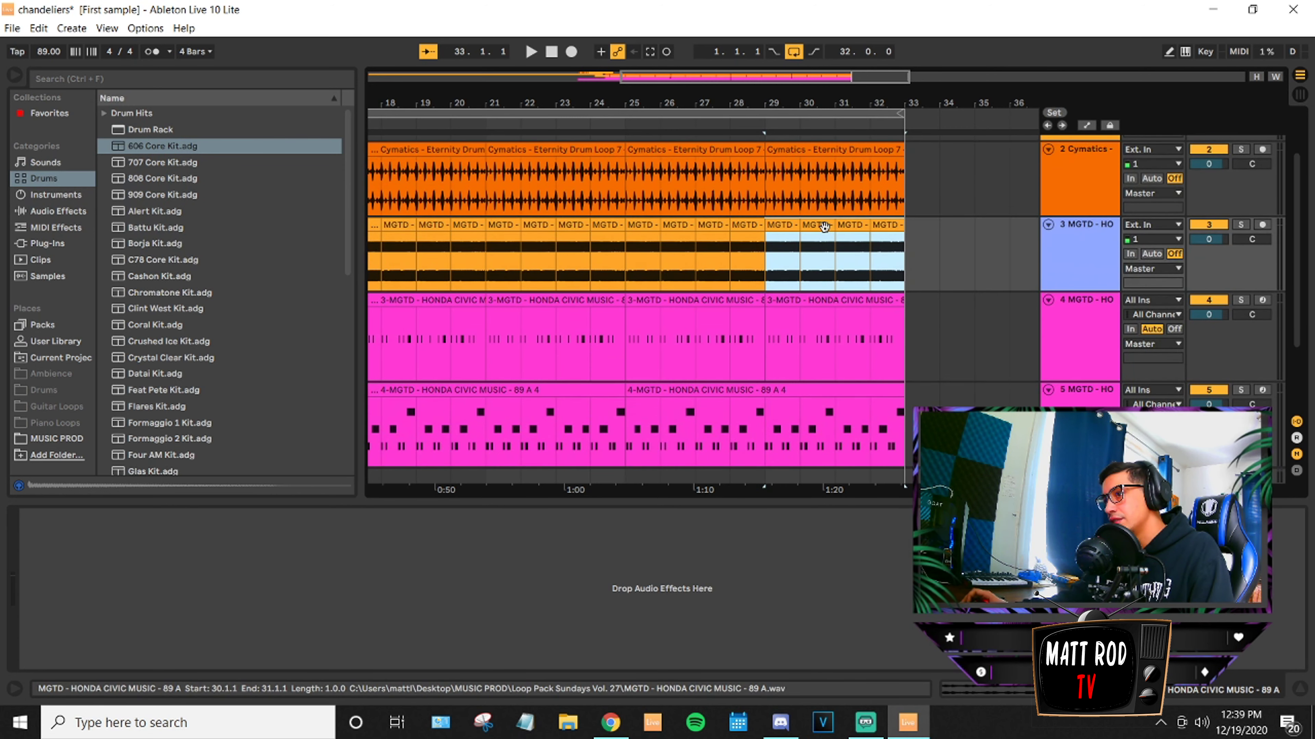
scroll(823, 226, "up", 3)
scroll(818, 243, "down", 2)
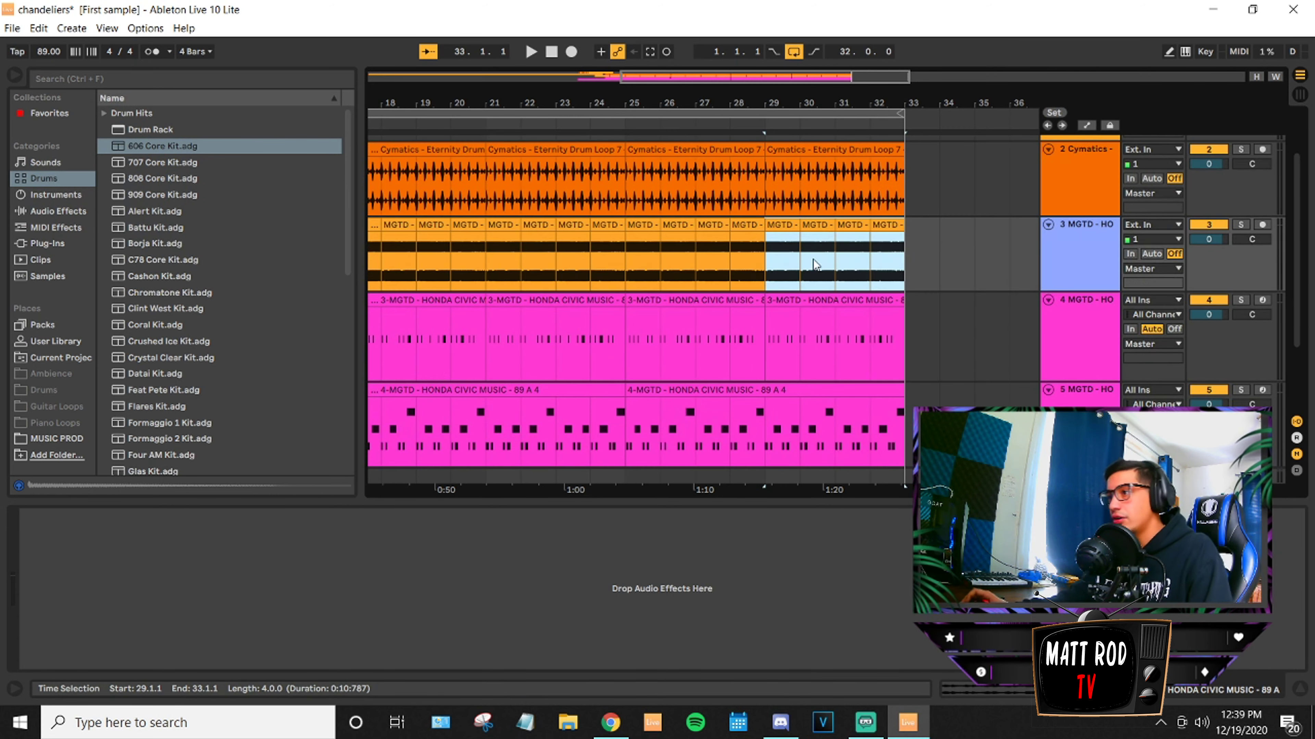
scroll(855, 270, "up", 2)
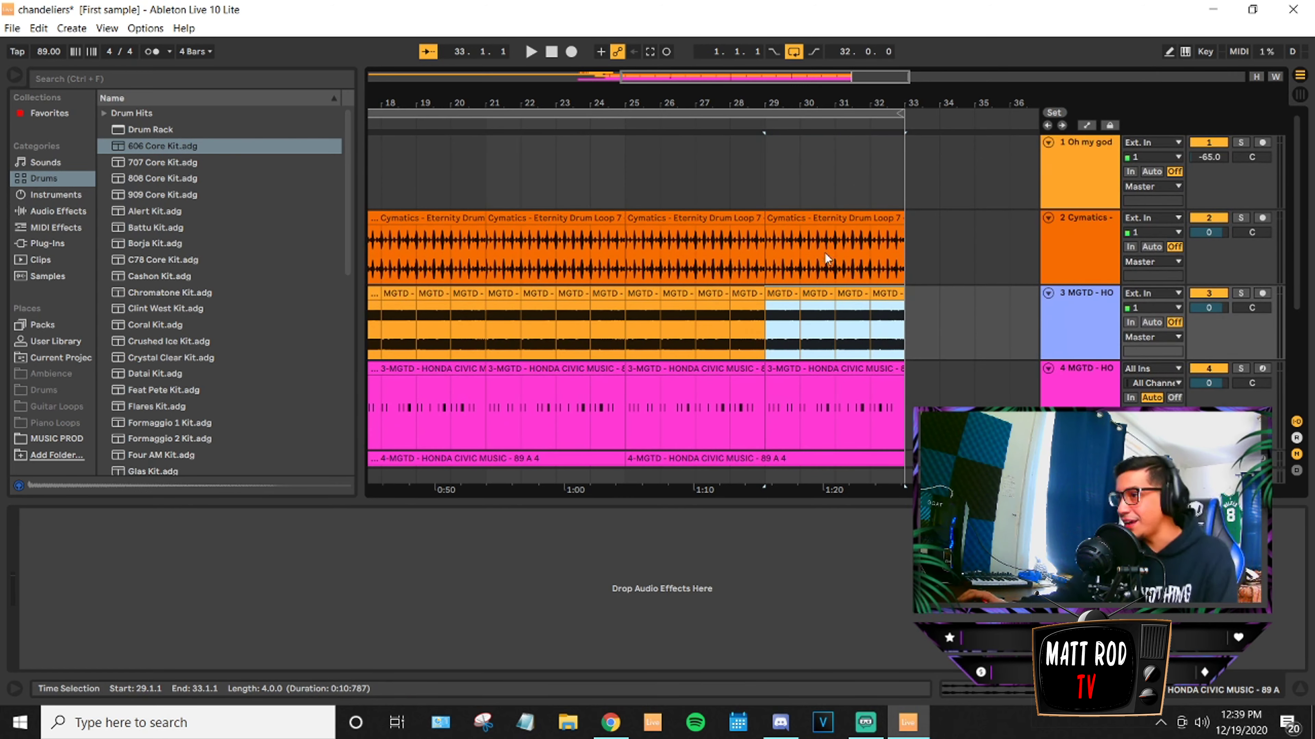
left_click(861, 728)
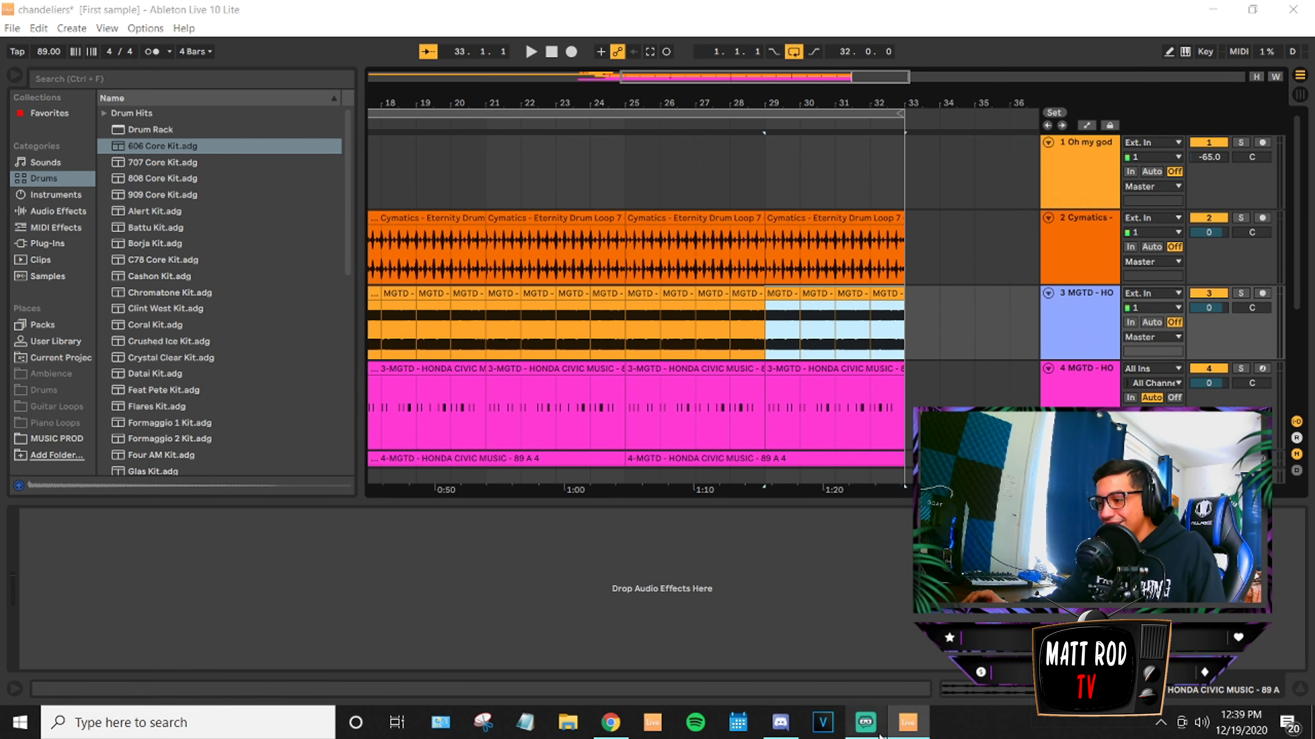
left_click(858, 733)
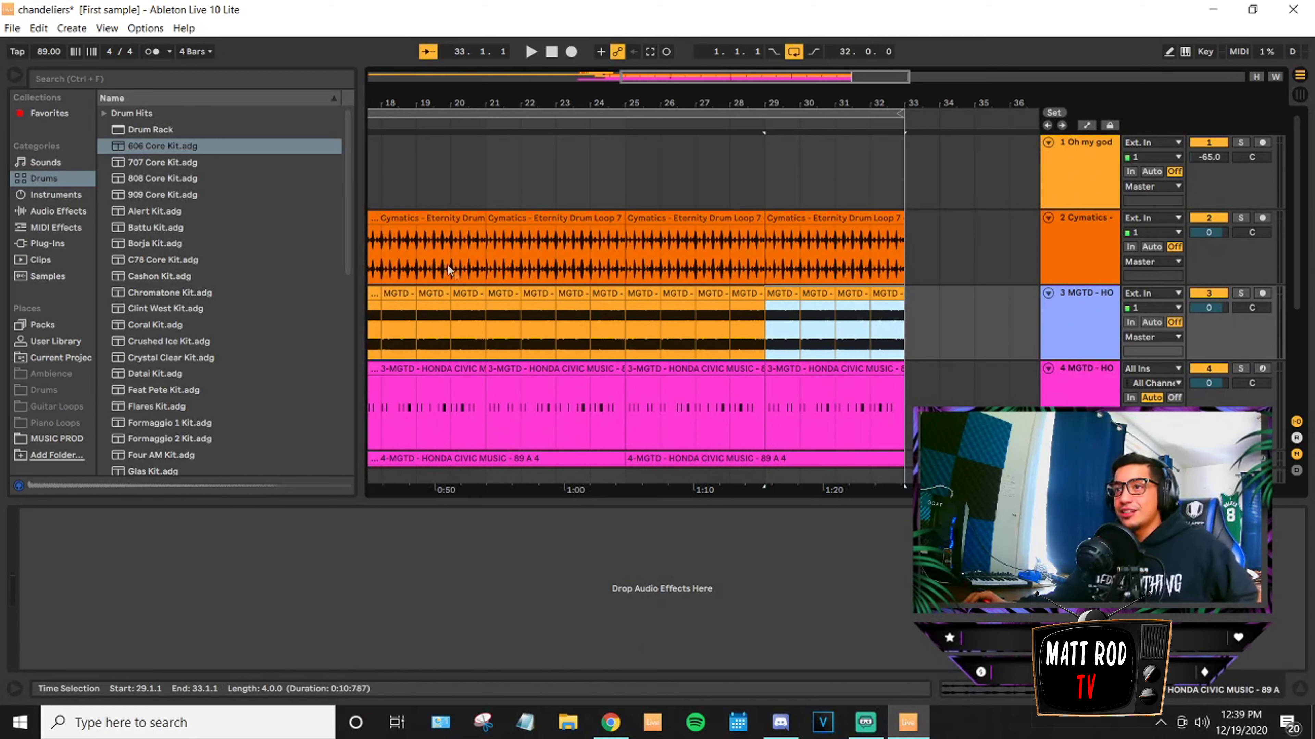
left_click(441, 277)
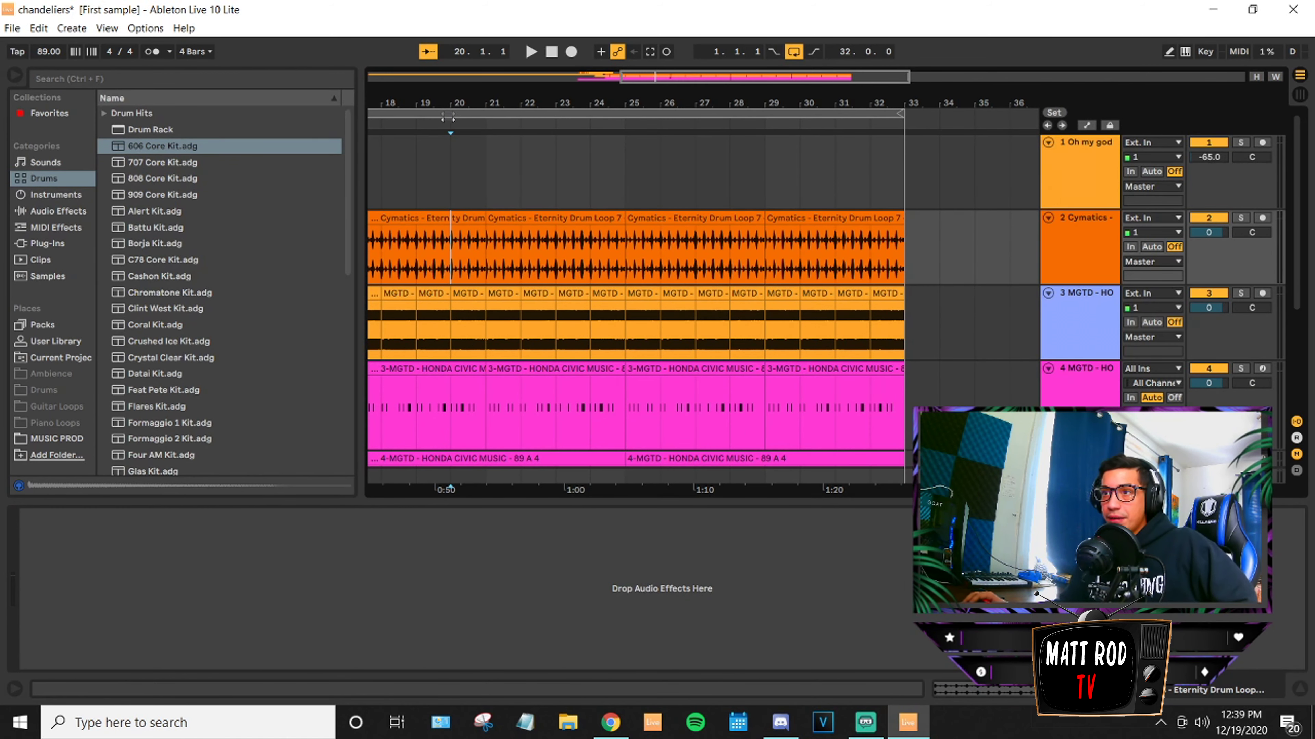
left_click(385, 261)
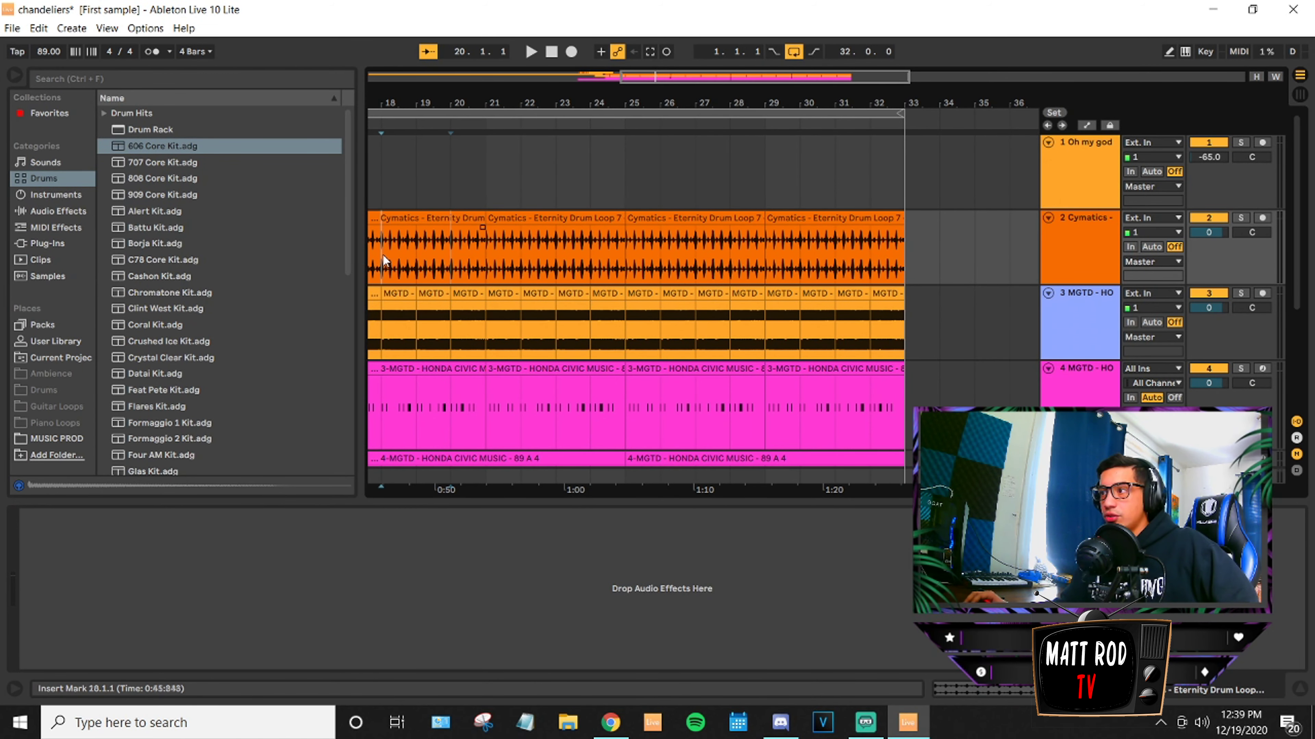
scroll(735, 453, "down", 3)
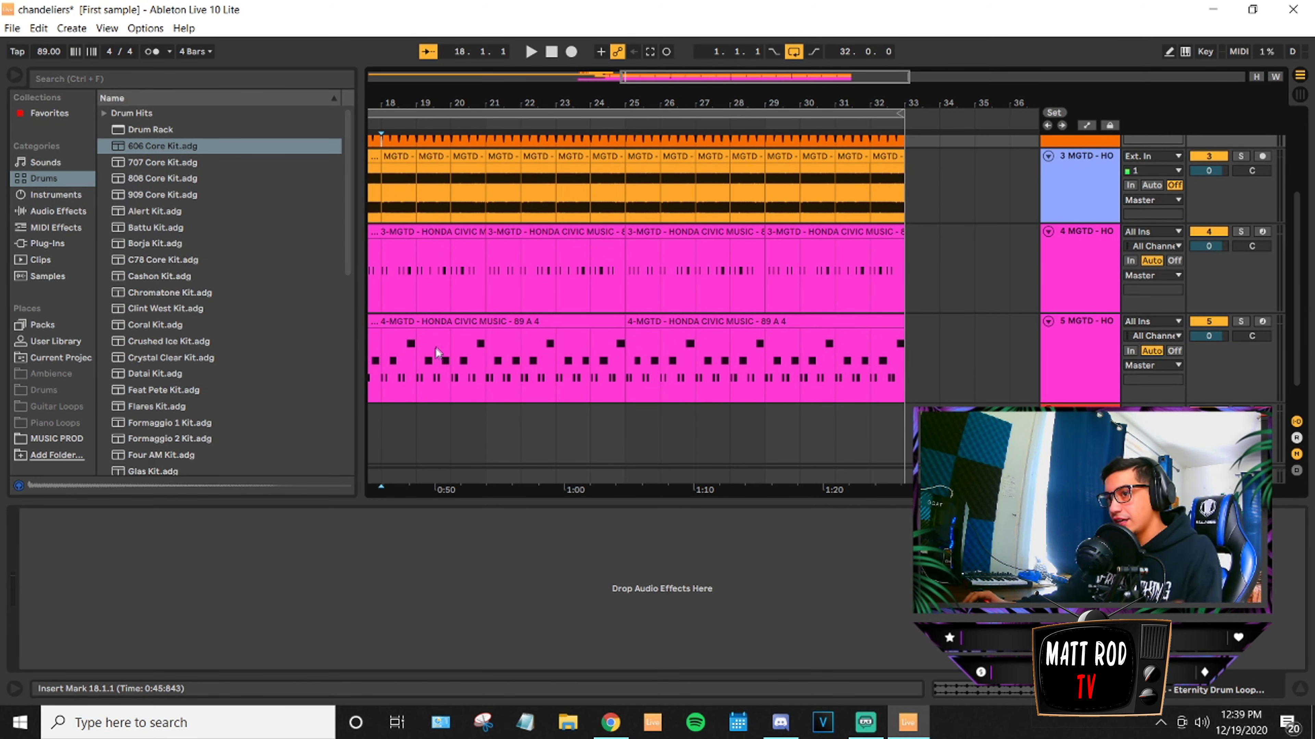
scroll(415, 256, "up", 2)
scroll(414, 256, "up", 1)
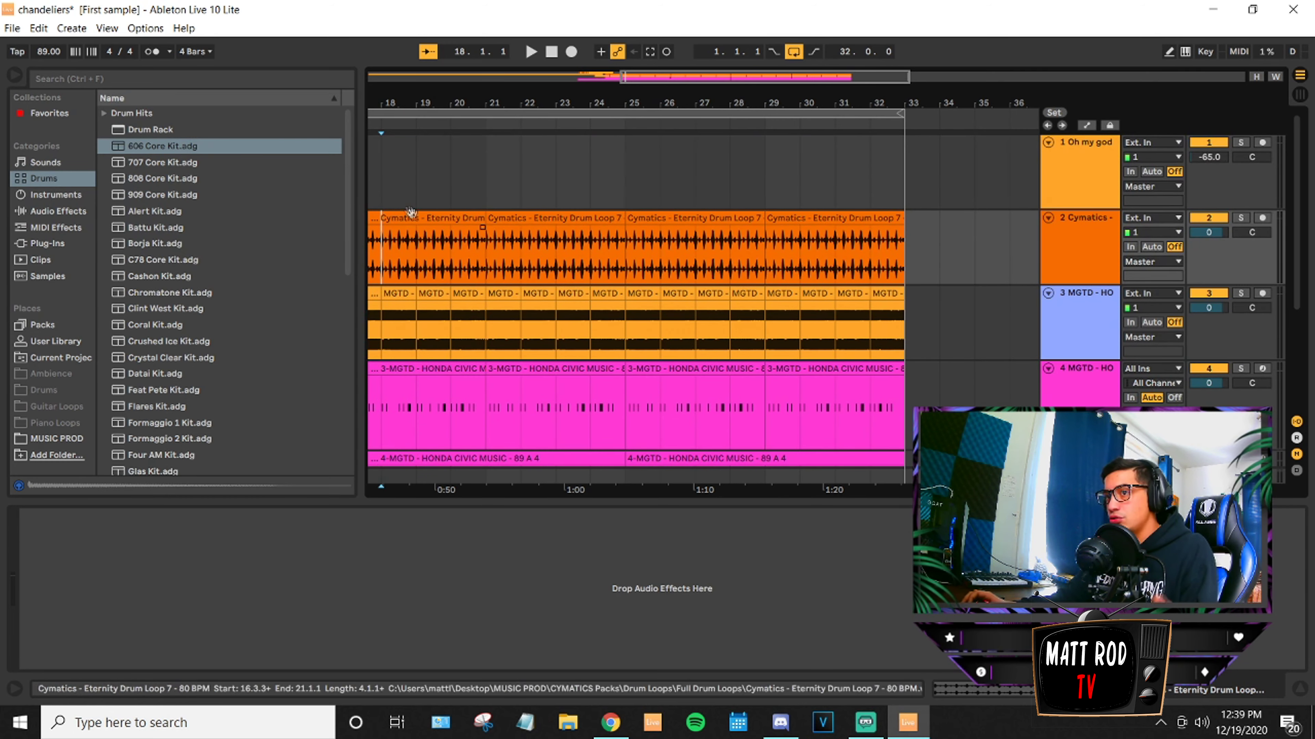
Play the whole arrangement from bar 1 up to its end near bar 33 and stop playback.
left_click(372, 197)
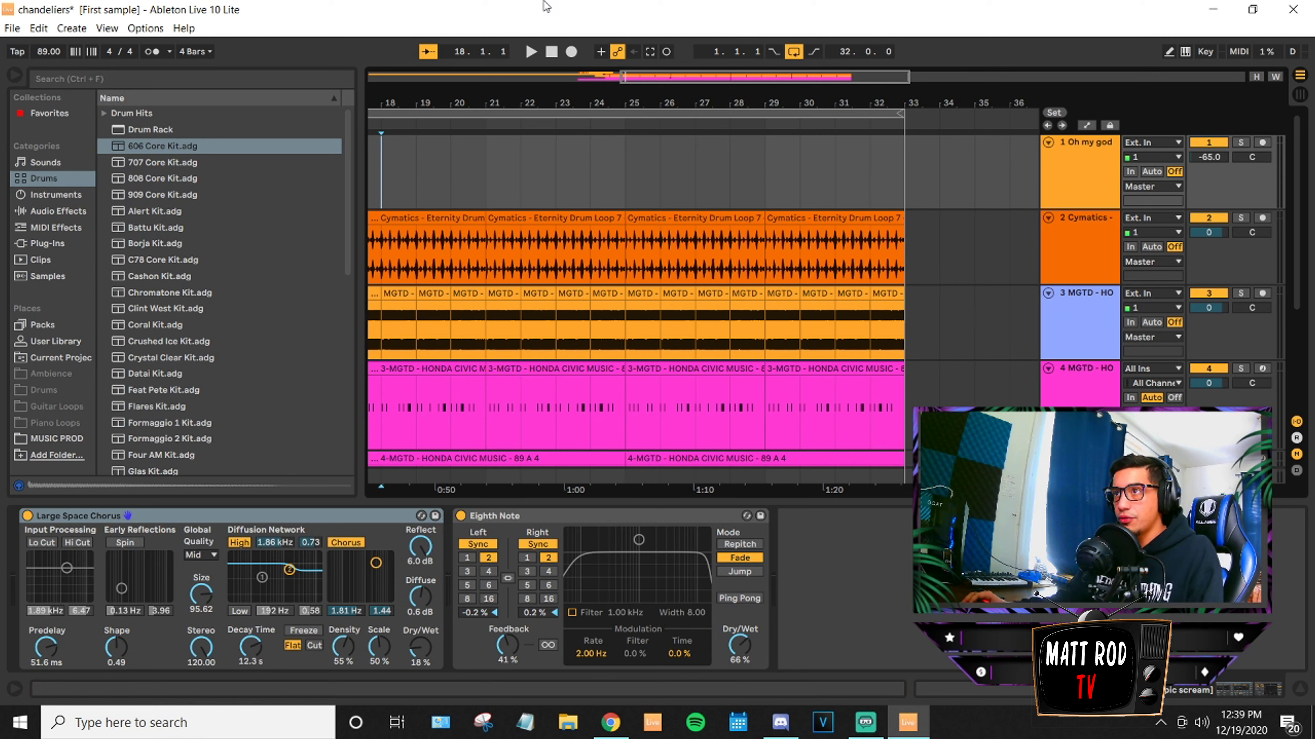
left_click(556, 54)
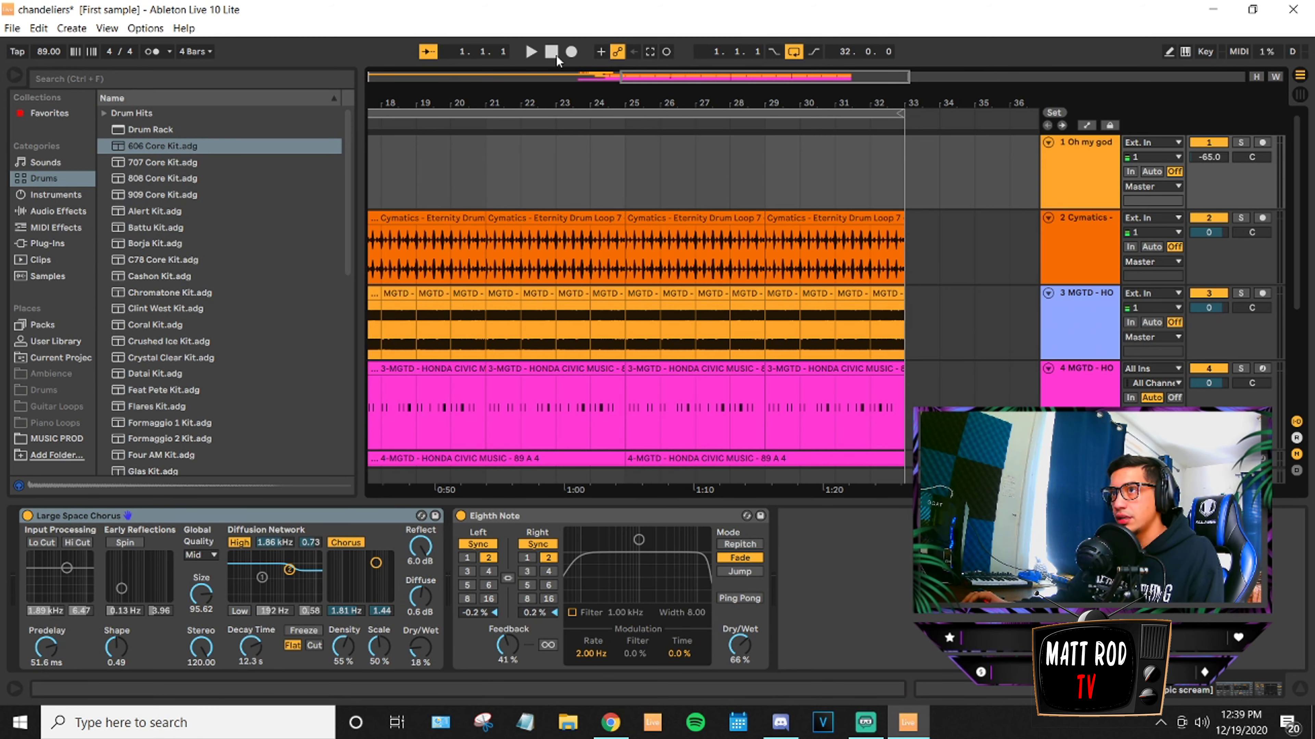
left_click(532, 52)
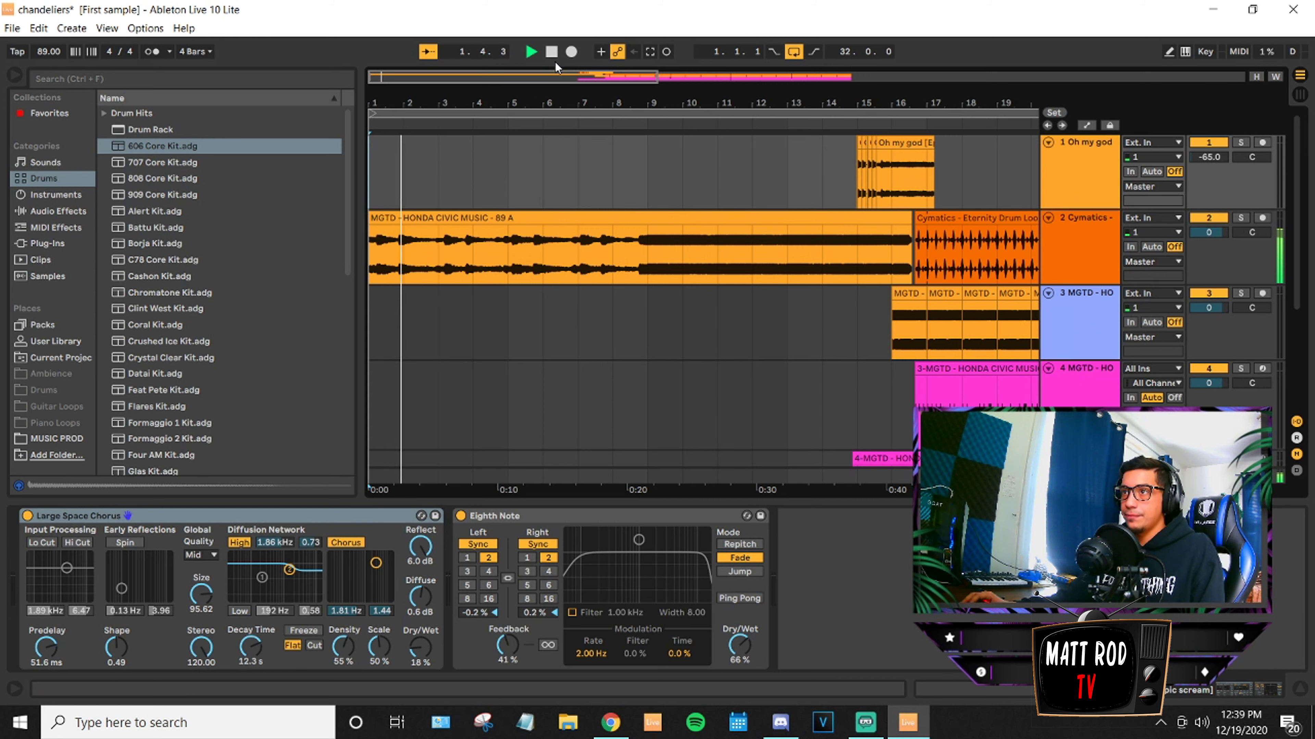
left_click(552, 52)
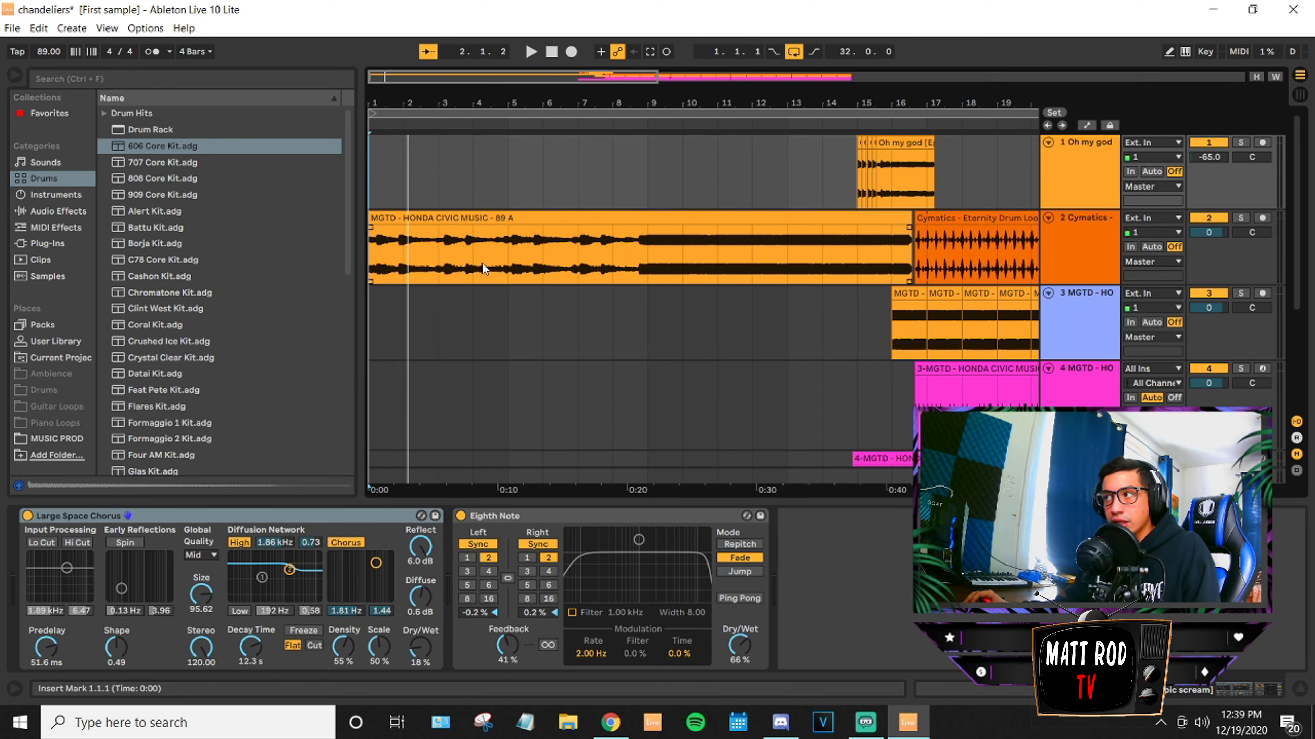
left_click_drag(576, 180, 385, 327)
left_click(578, 183)
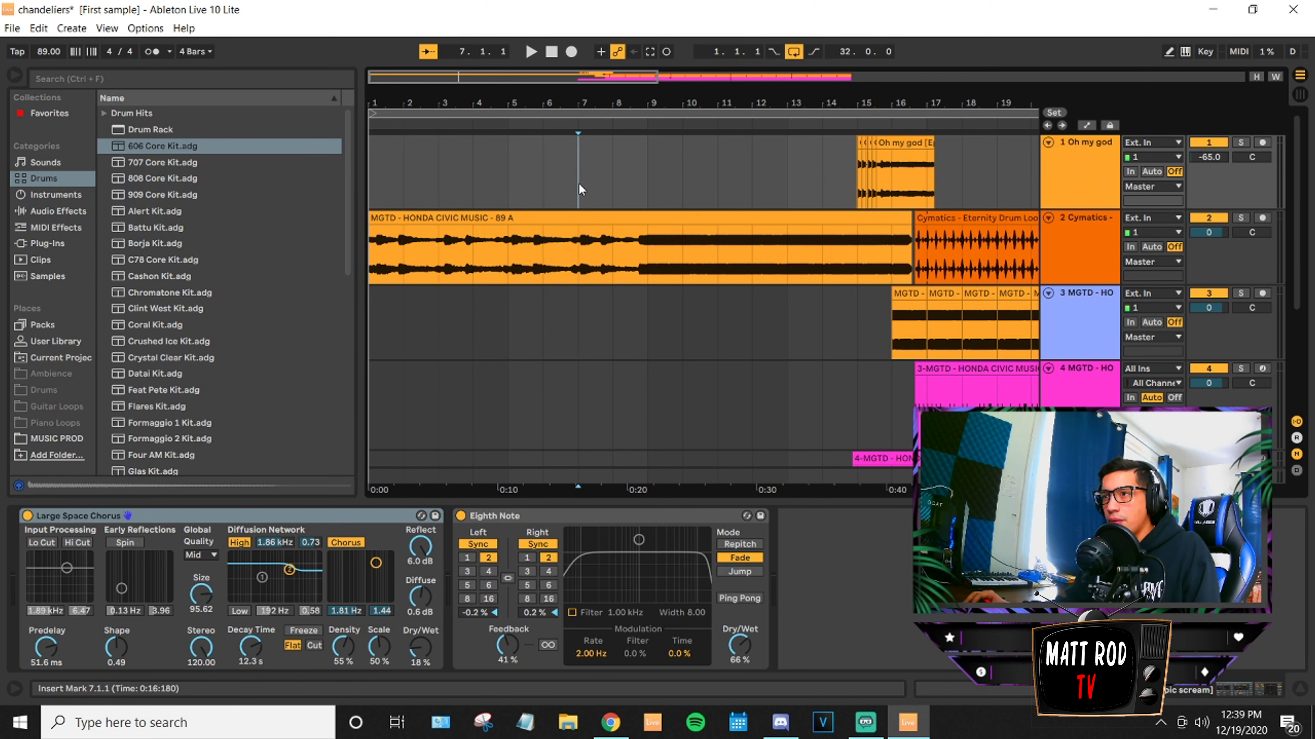
left_click(369, 193)
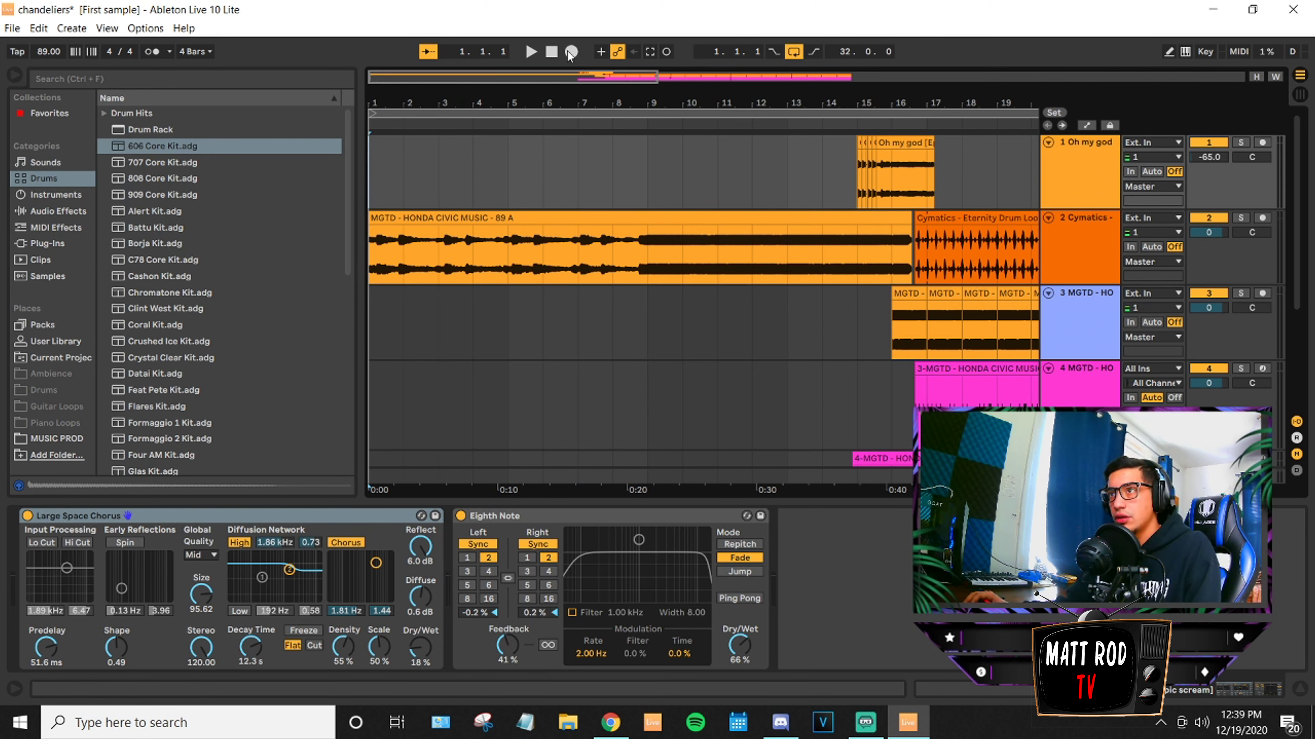
left_click(529, 50)
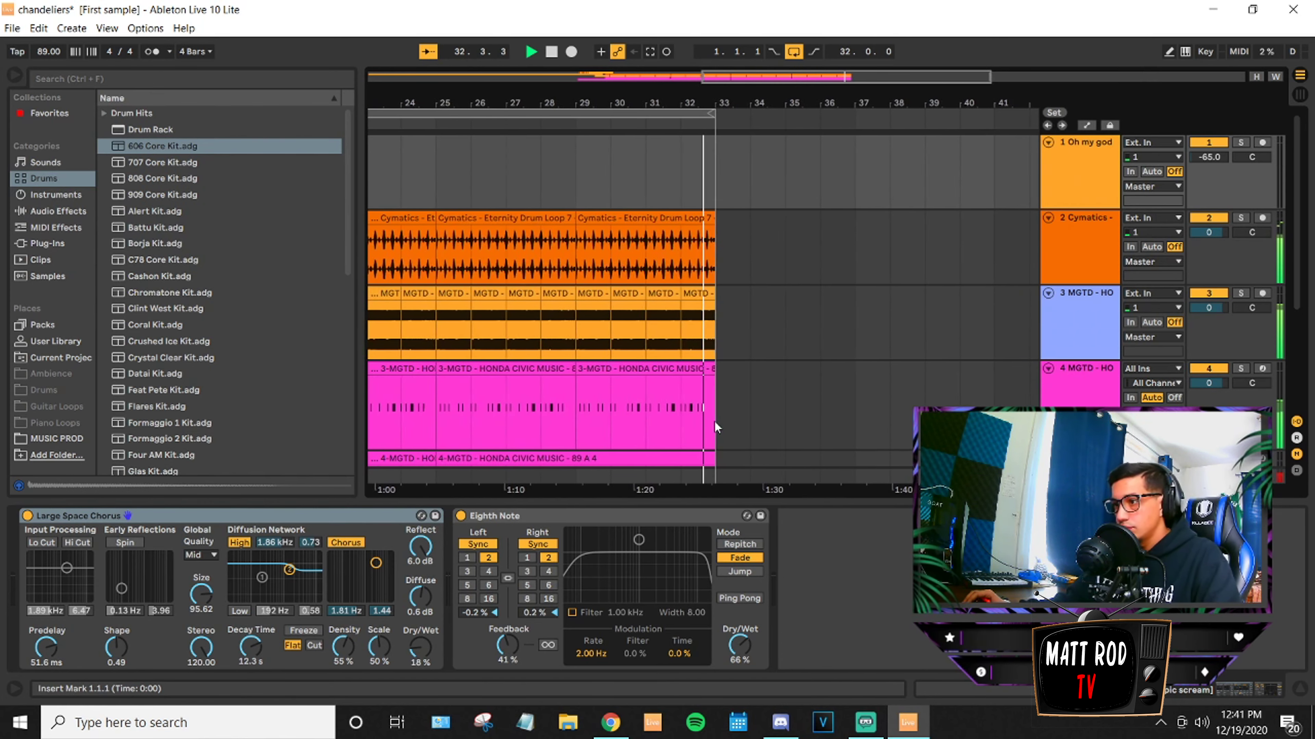
key("space")
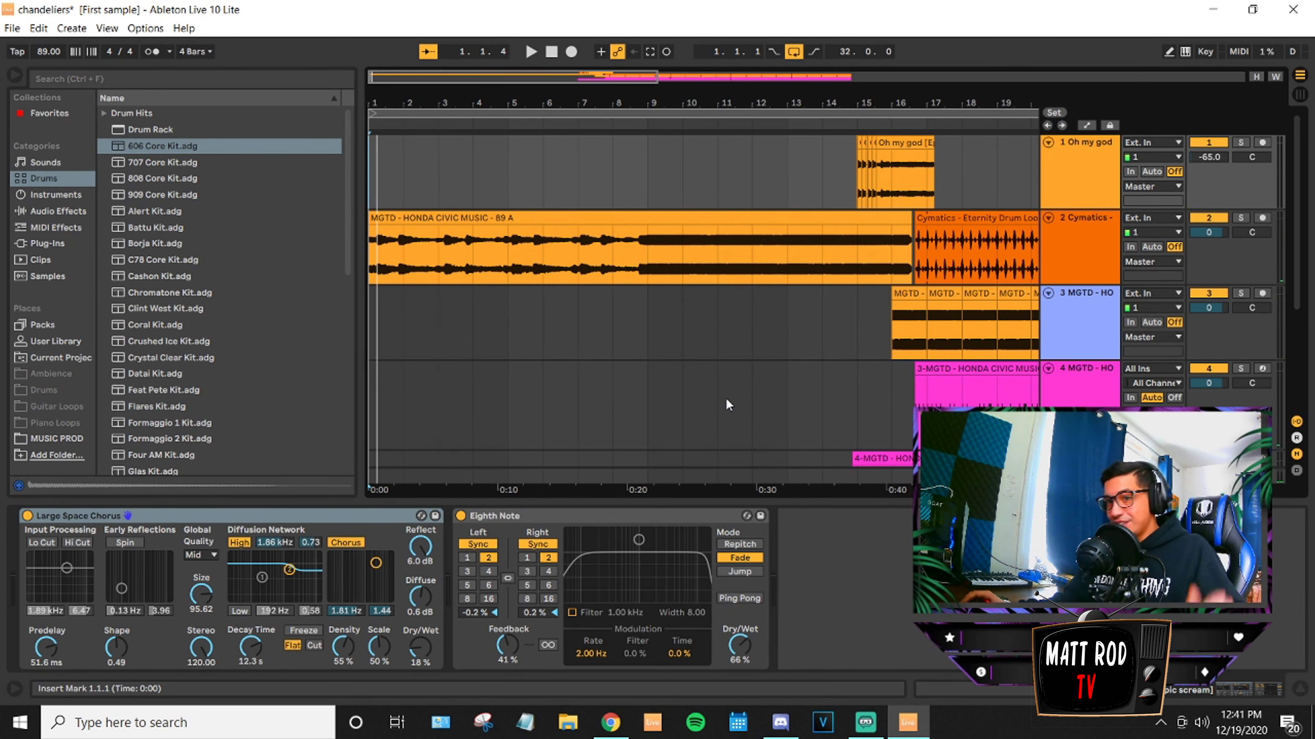
scroll(688, 336, "down", 1)
scroll(687, 328, "up", 1)
left_click(781, 198)
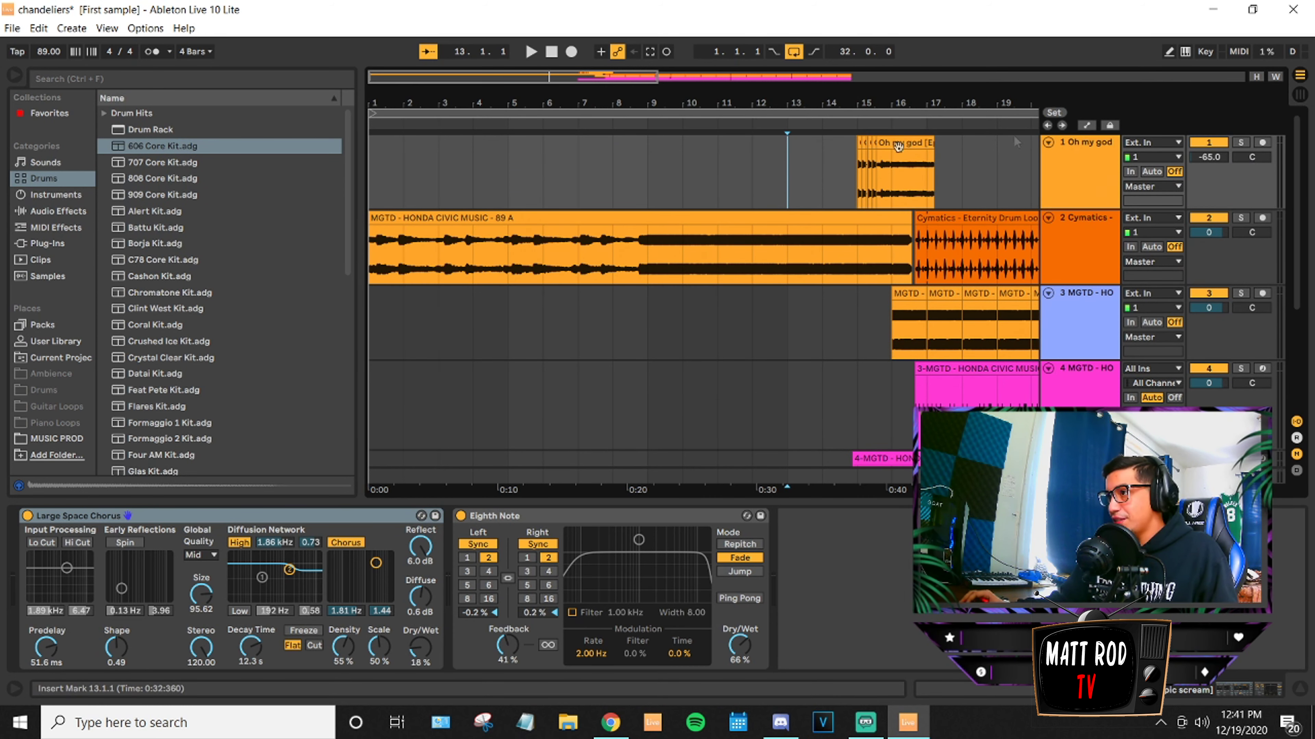
left_click(822, 178)
left_click(904, 177)
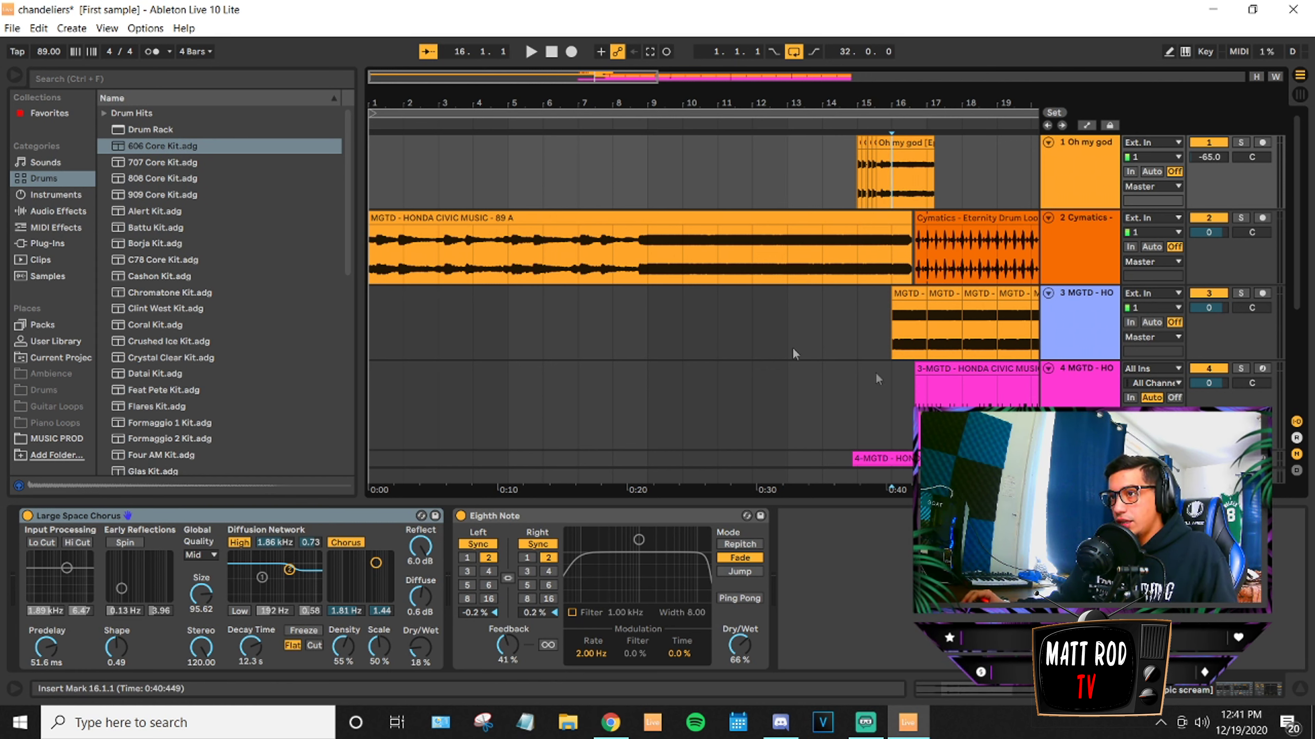
left_click(811, 342)
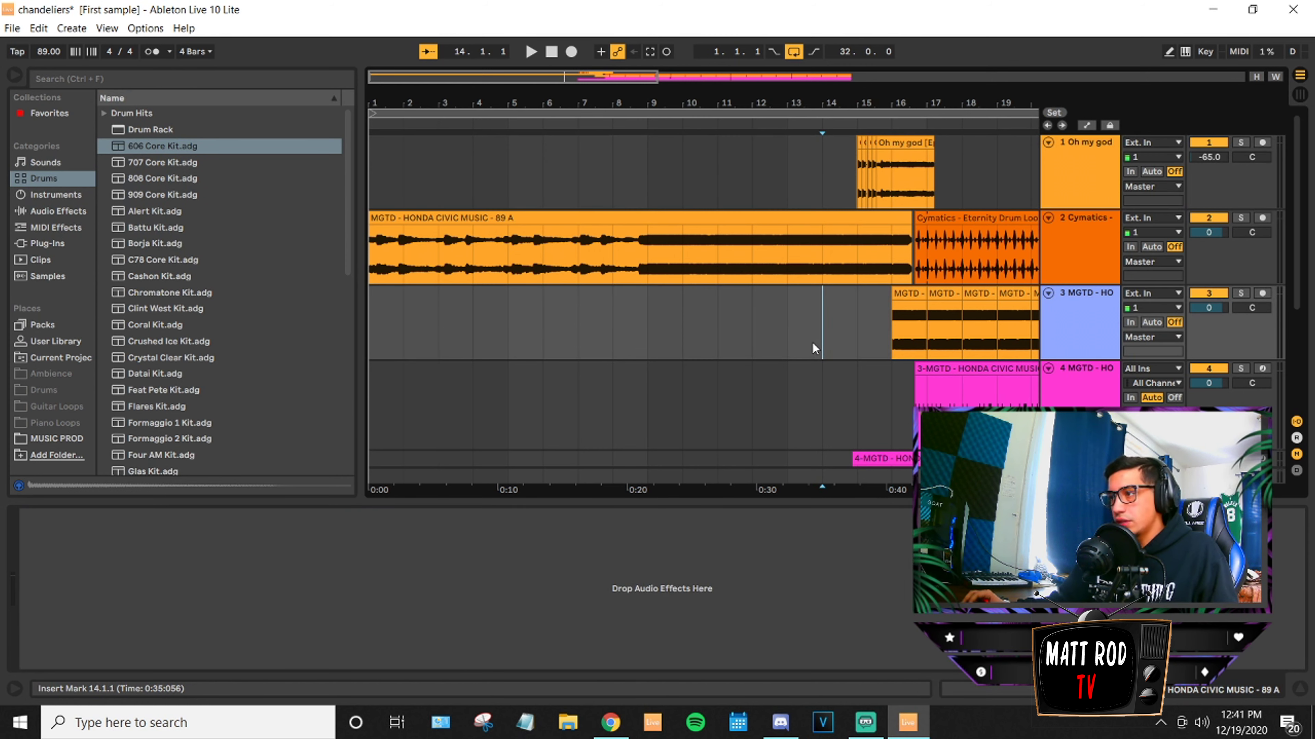
Zoom in on track 1's chopped Oh my god clips around bar 15 and turn the arrangement's fixed grid off.
left_click(843, 150)
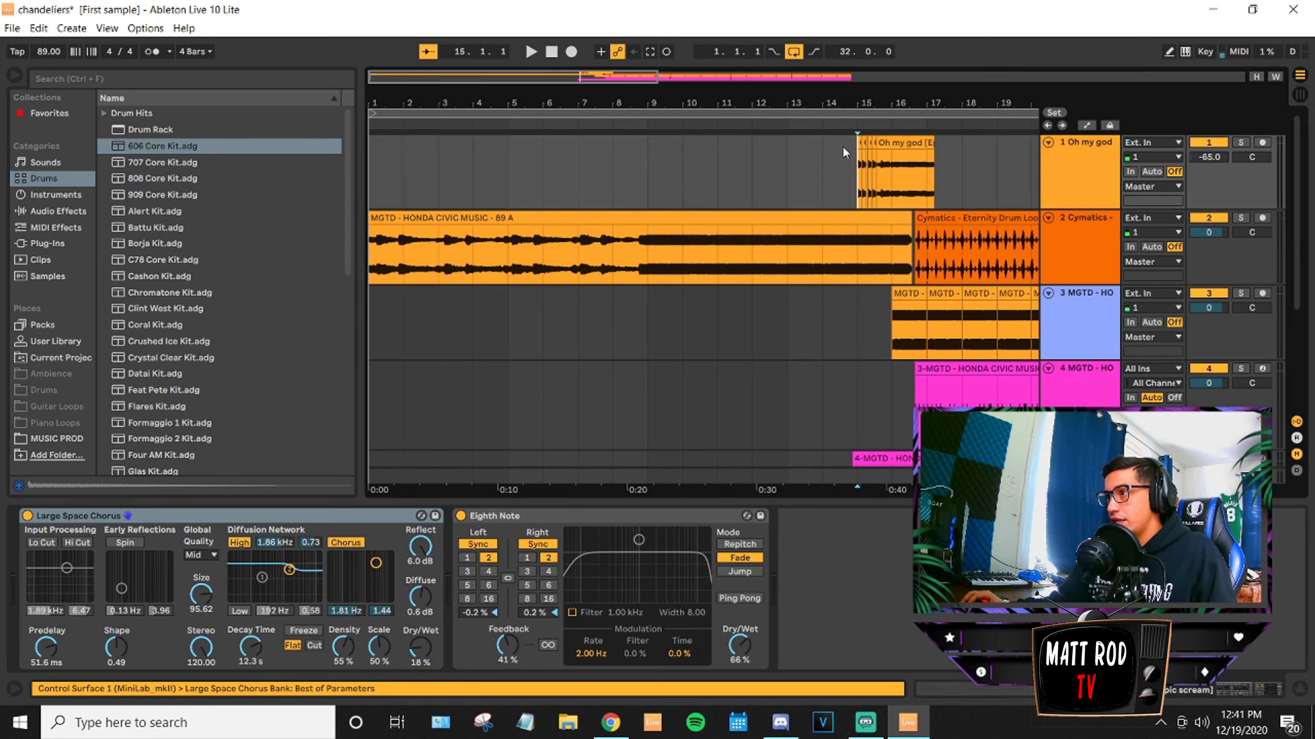
left_click(868, 170)
key("plus")
key("plus")
key("plus")
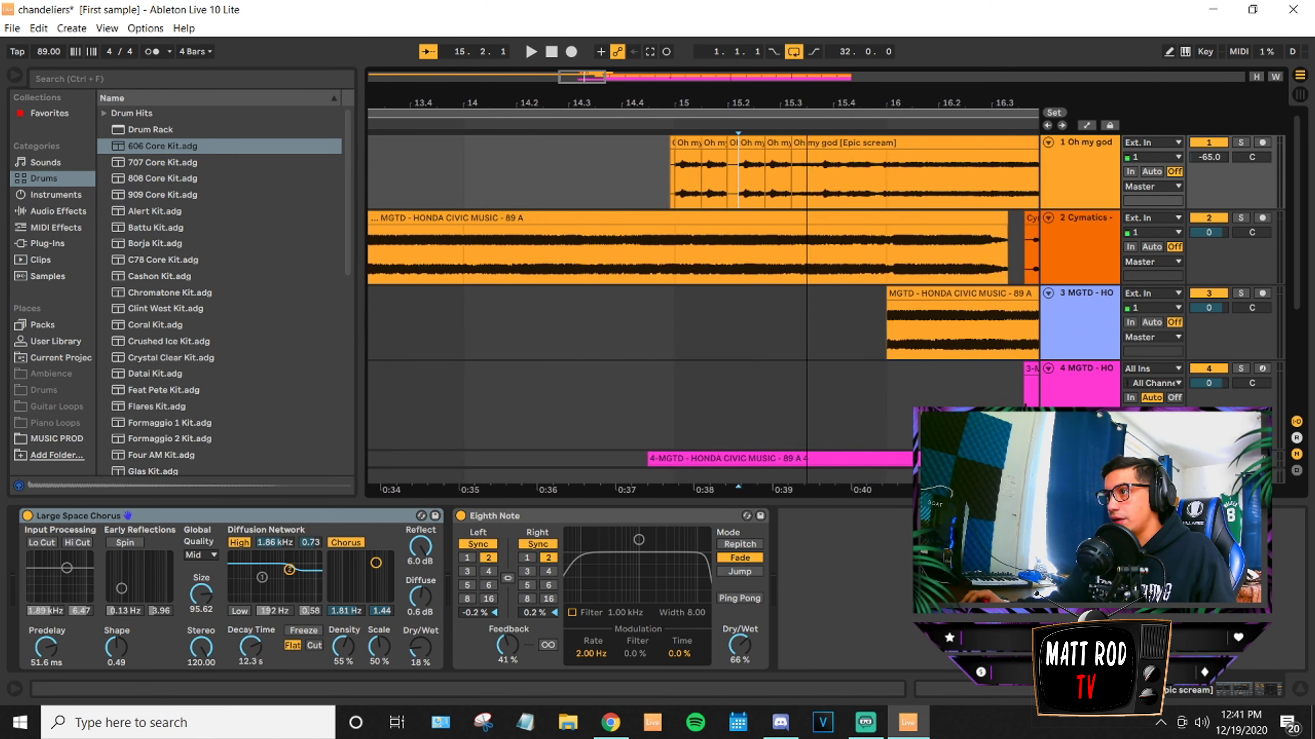
left_click(832, 168)
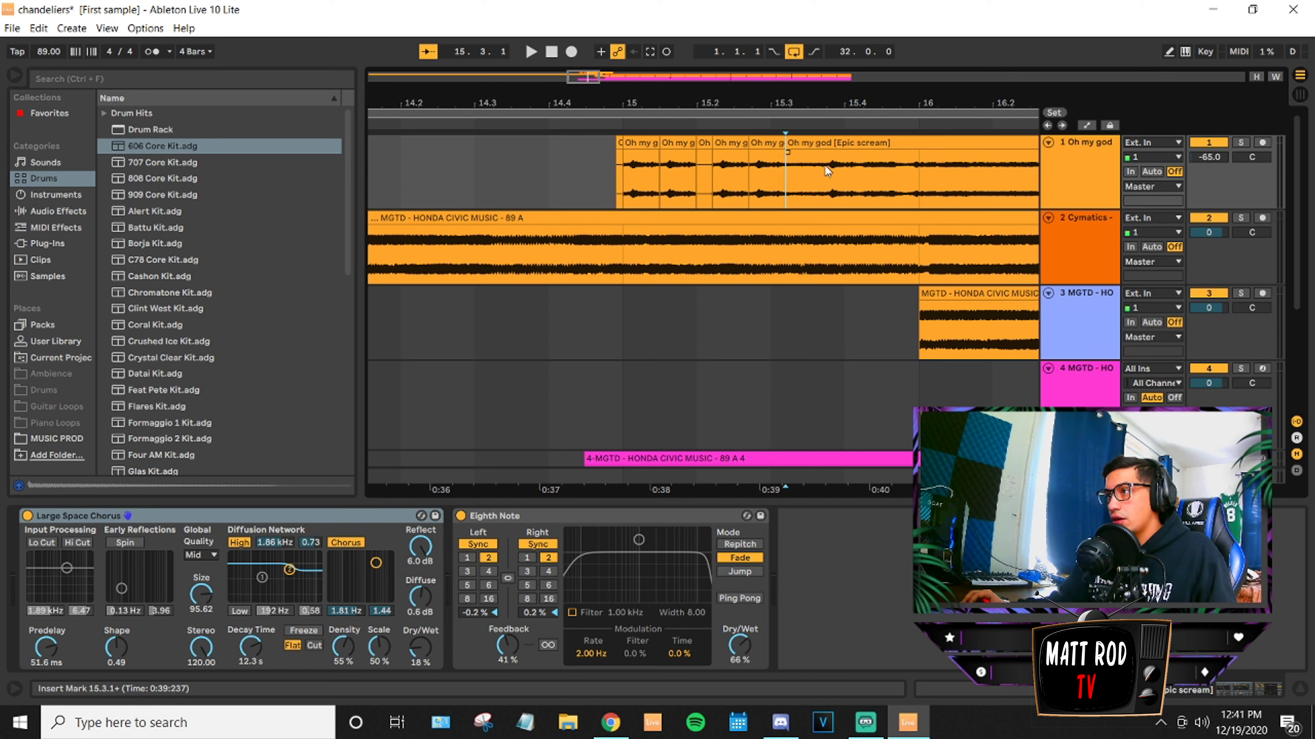
right_click(589, 165)
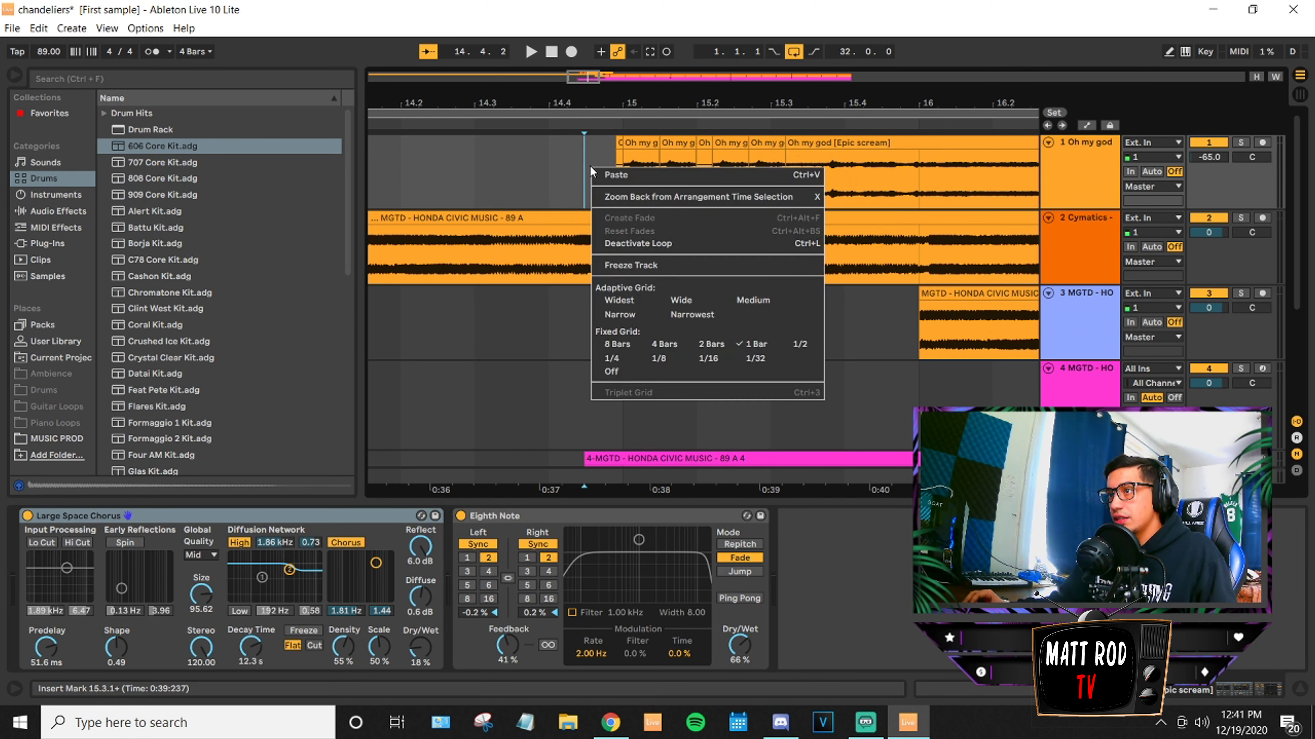
left_click(845, 183)
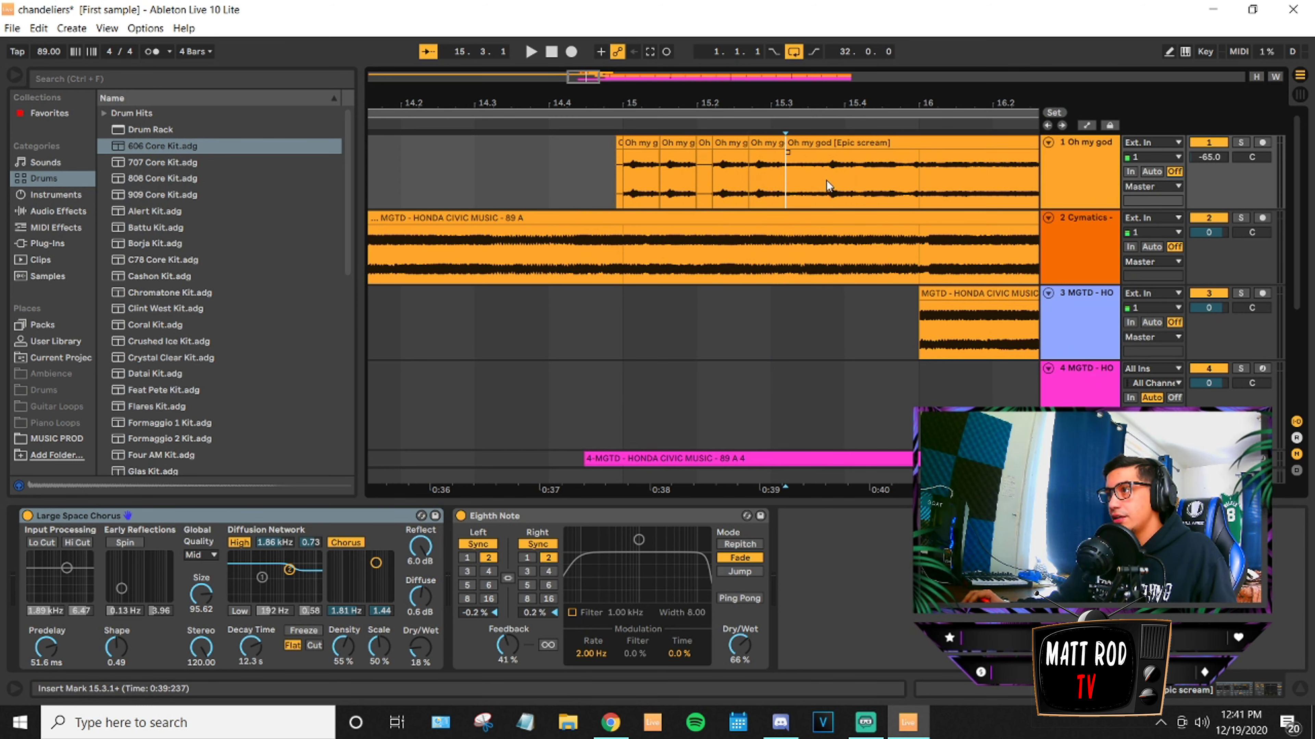
left_click(916, 177)
right_click(584, 180)
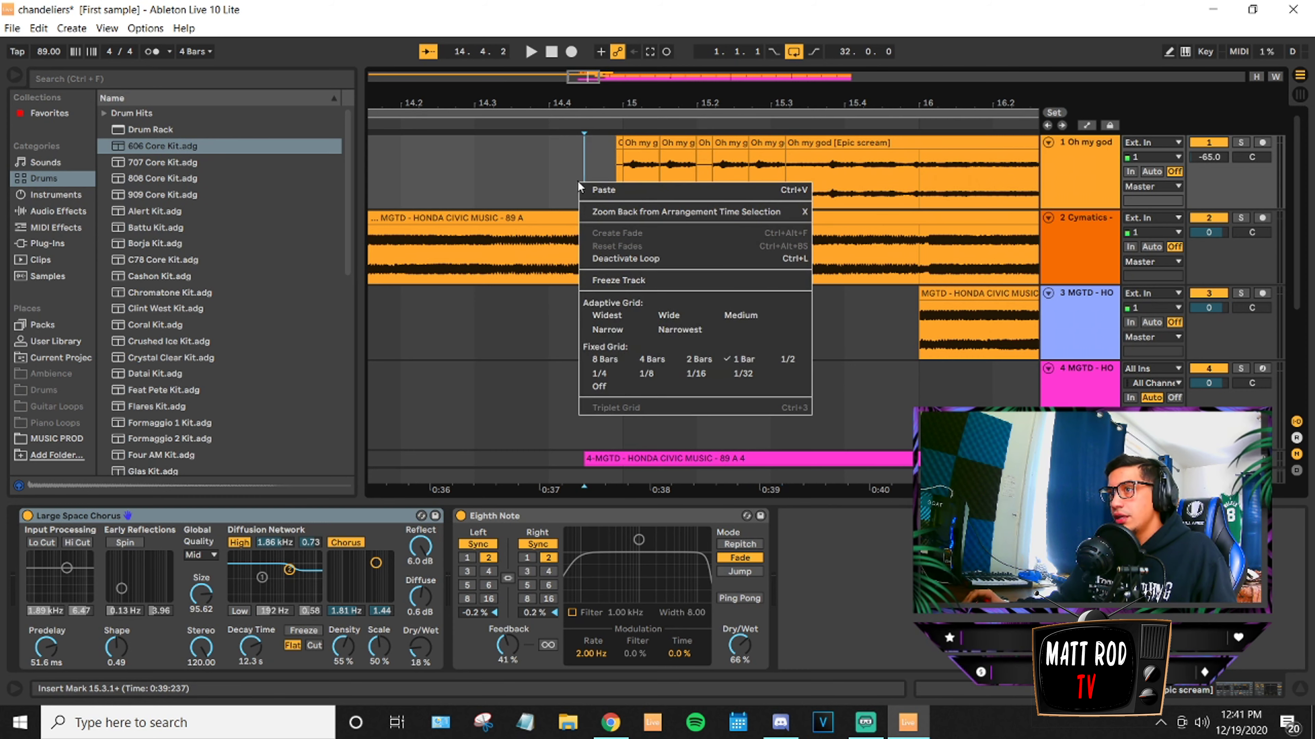
left_click(630, 388)
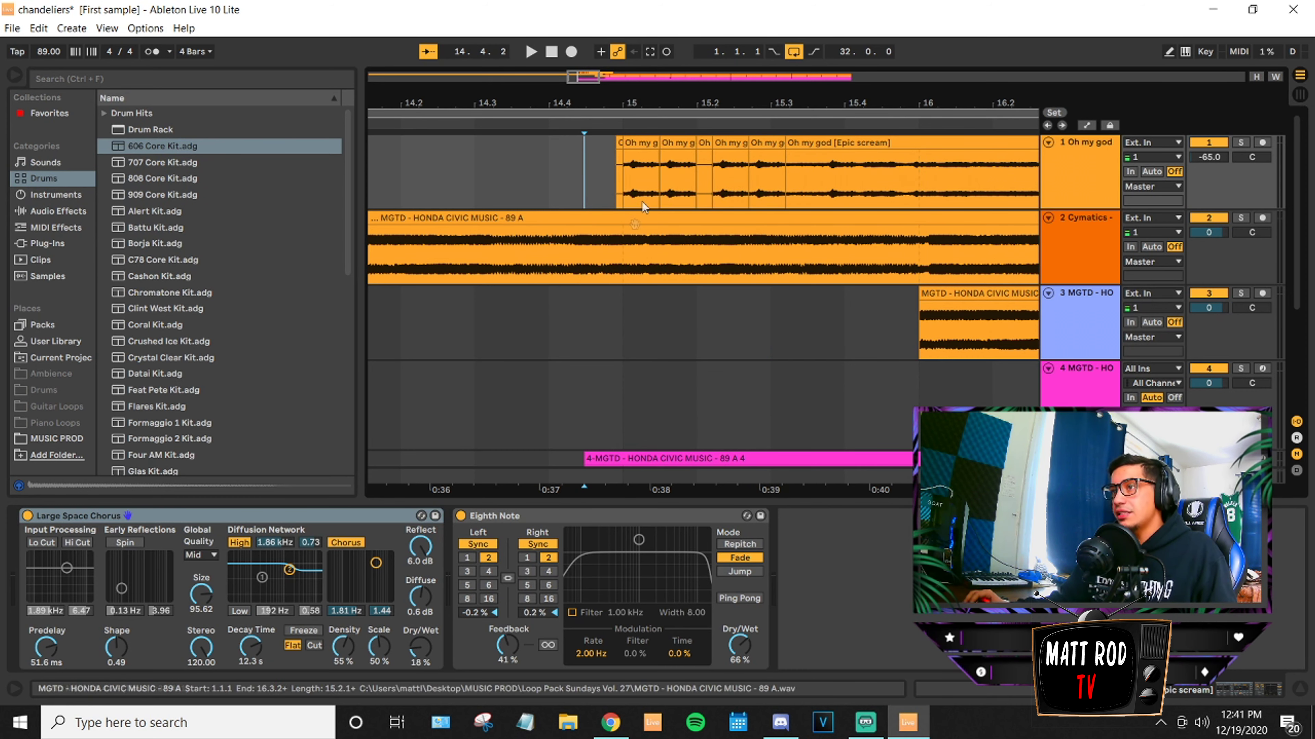
Raise the Oh my god track's volume to -5.3 dB in the Session View mixer and return to the Arrangement View.
left_click(641, 180)
left_click(727, 178)
left_click(831, 171)
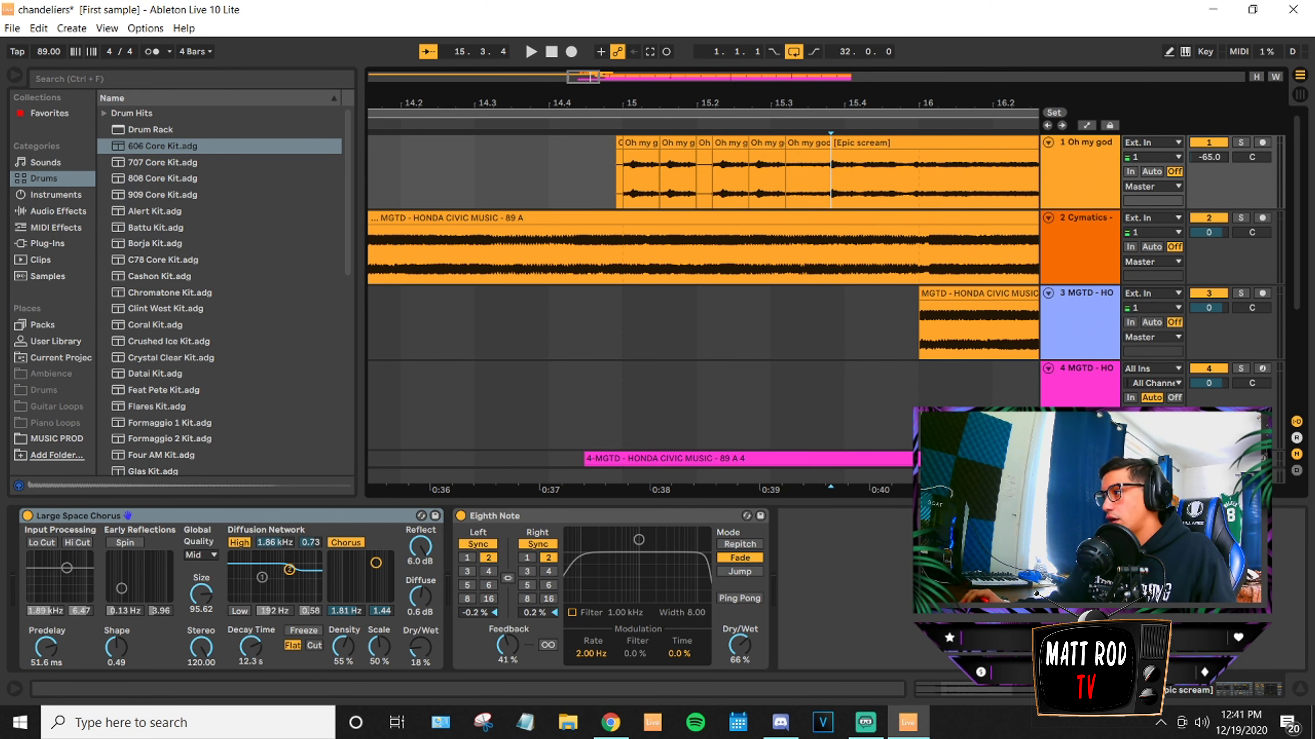
left_click(1301, 96)
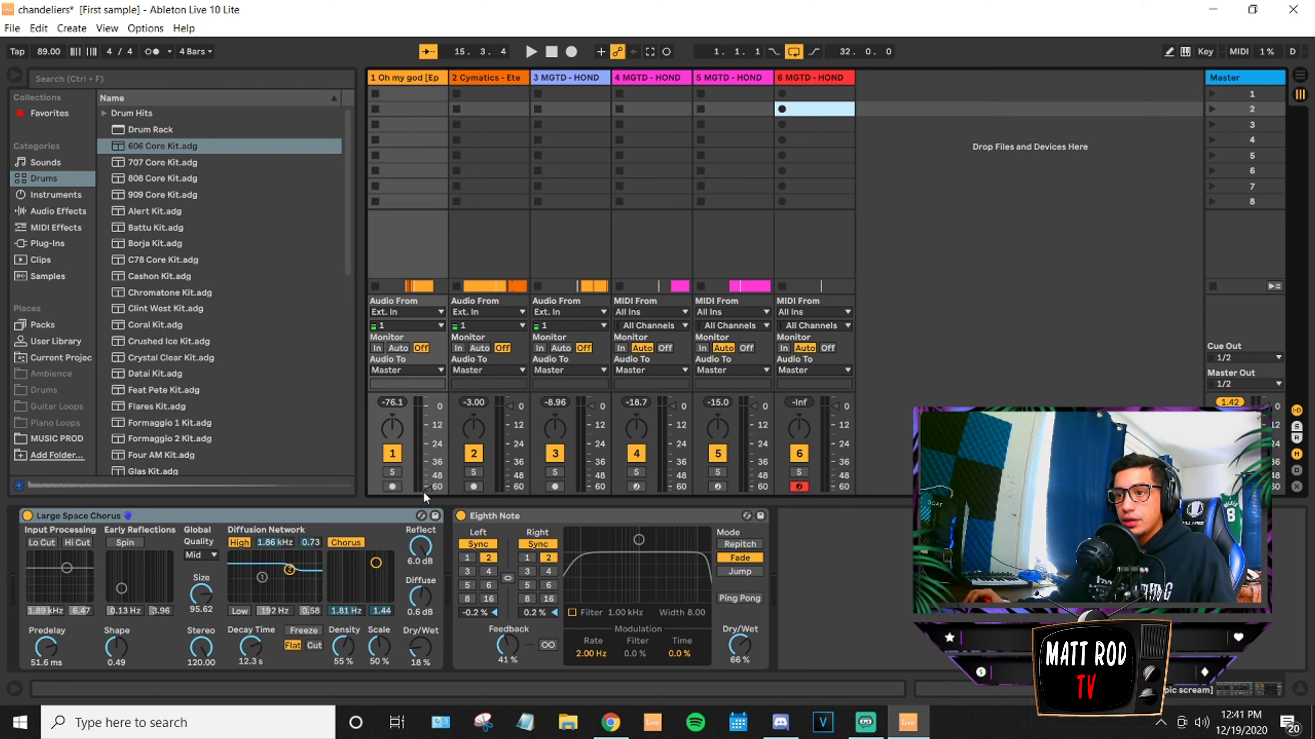
left_click_drag(425, 489, 425, 413)
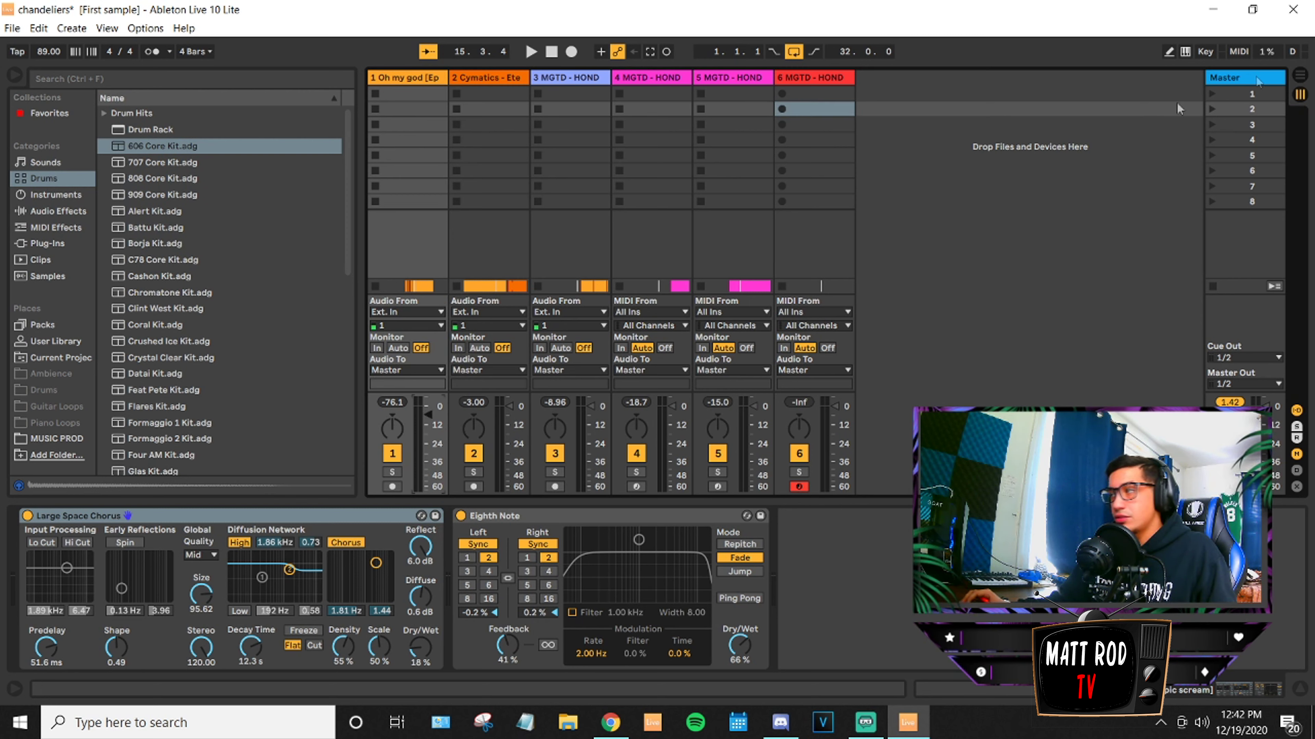
left_click(1297, 81)
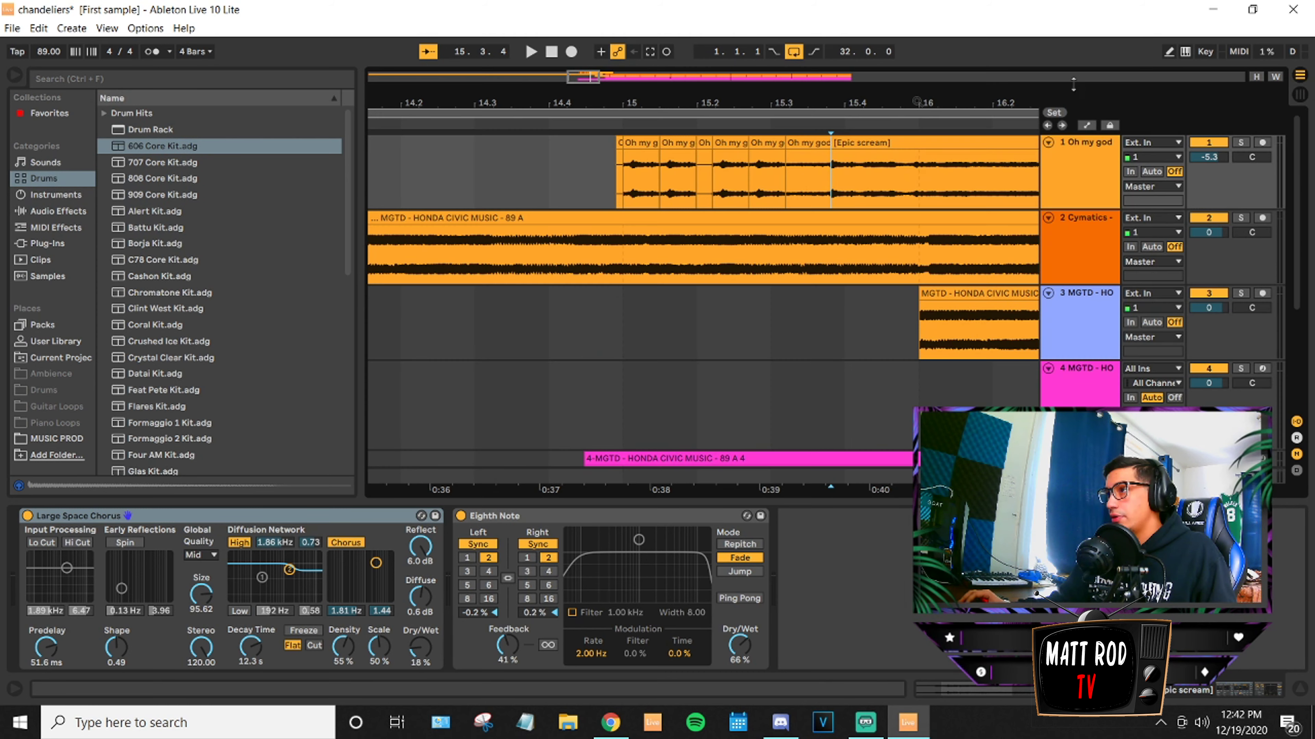
Examine track 1's Oh my god chops between bars 15 and 16, including the section from about 15.3.4 to 15.4.3.
left_click(828, 189)
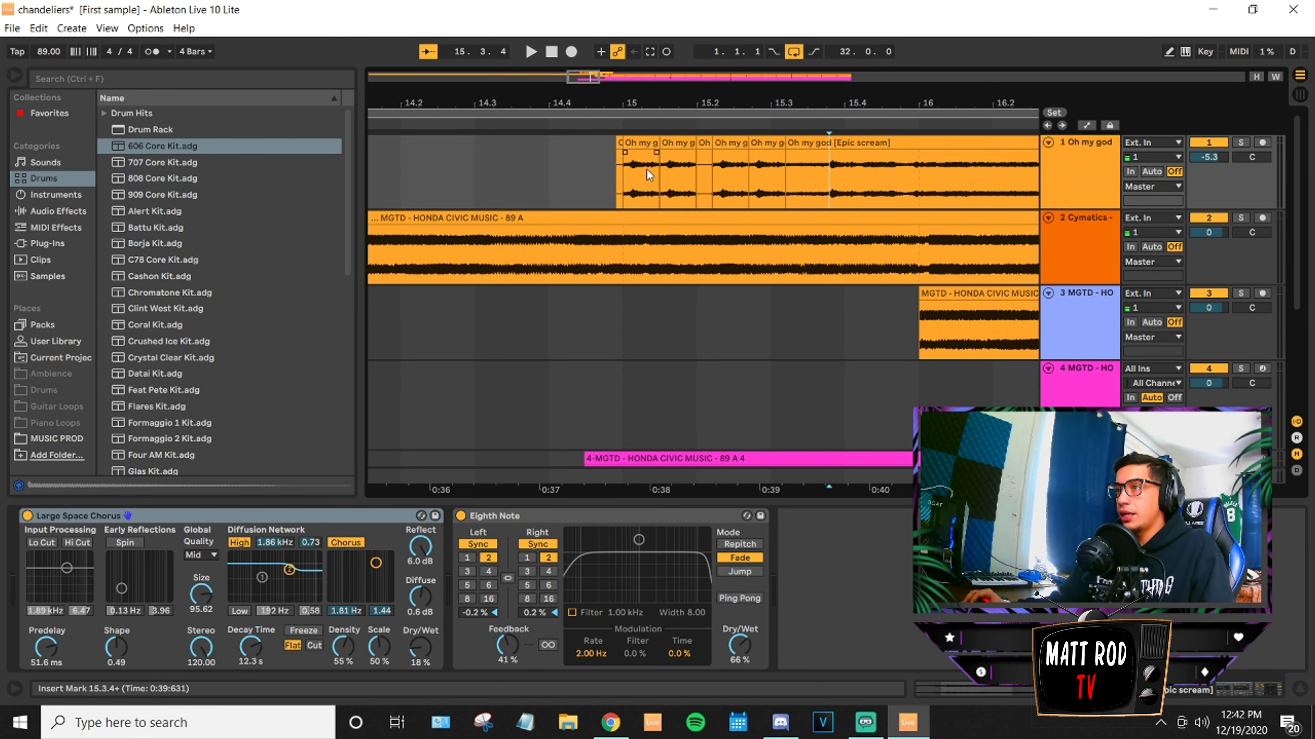
left_click(602, 192)
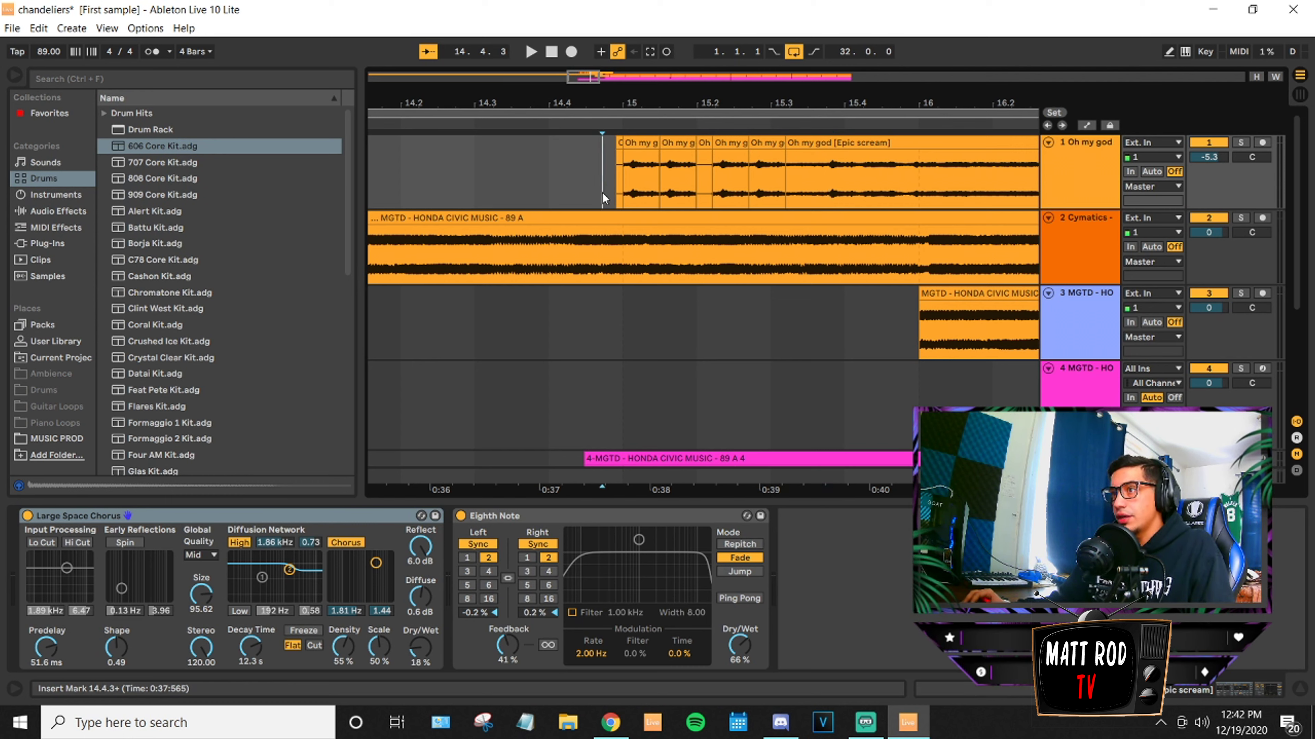
left_click_drag(829, 184, 884, 180)
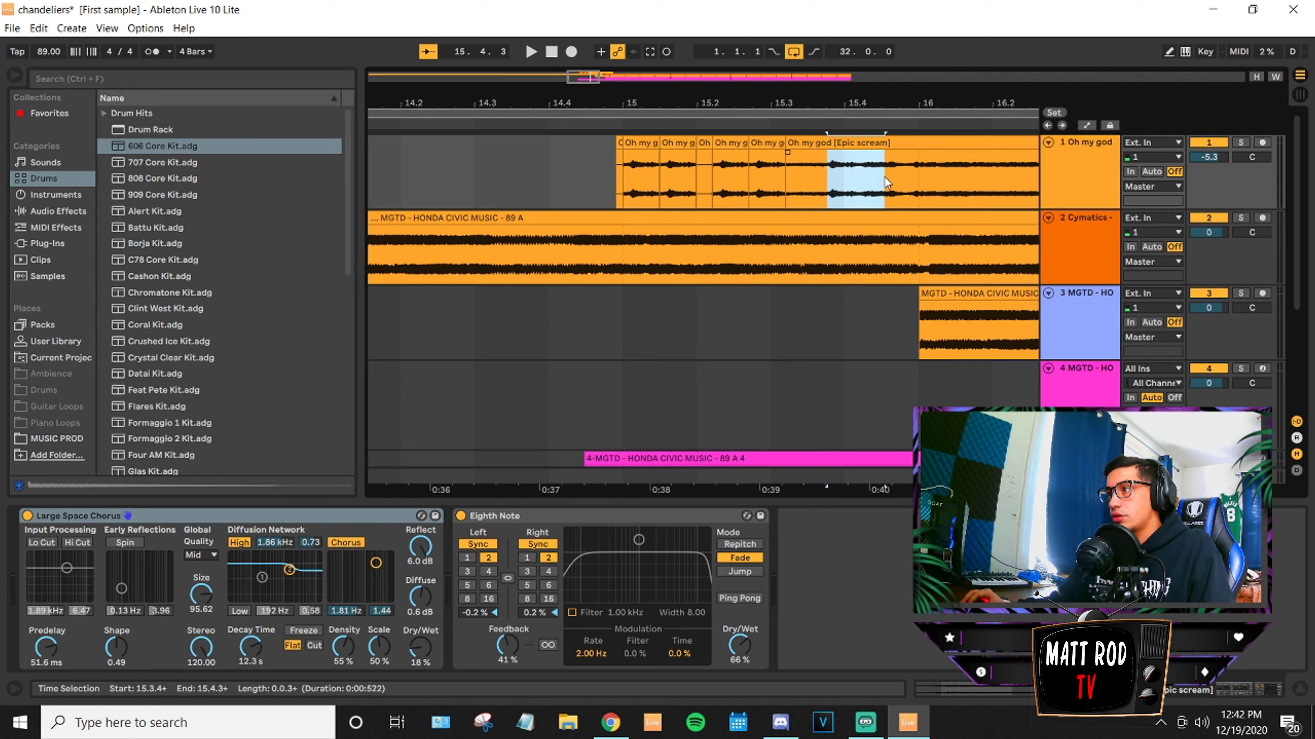
left_click(633, 188)
left_click(668, 188)
left_click(740, 187)
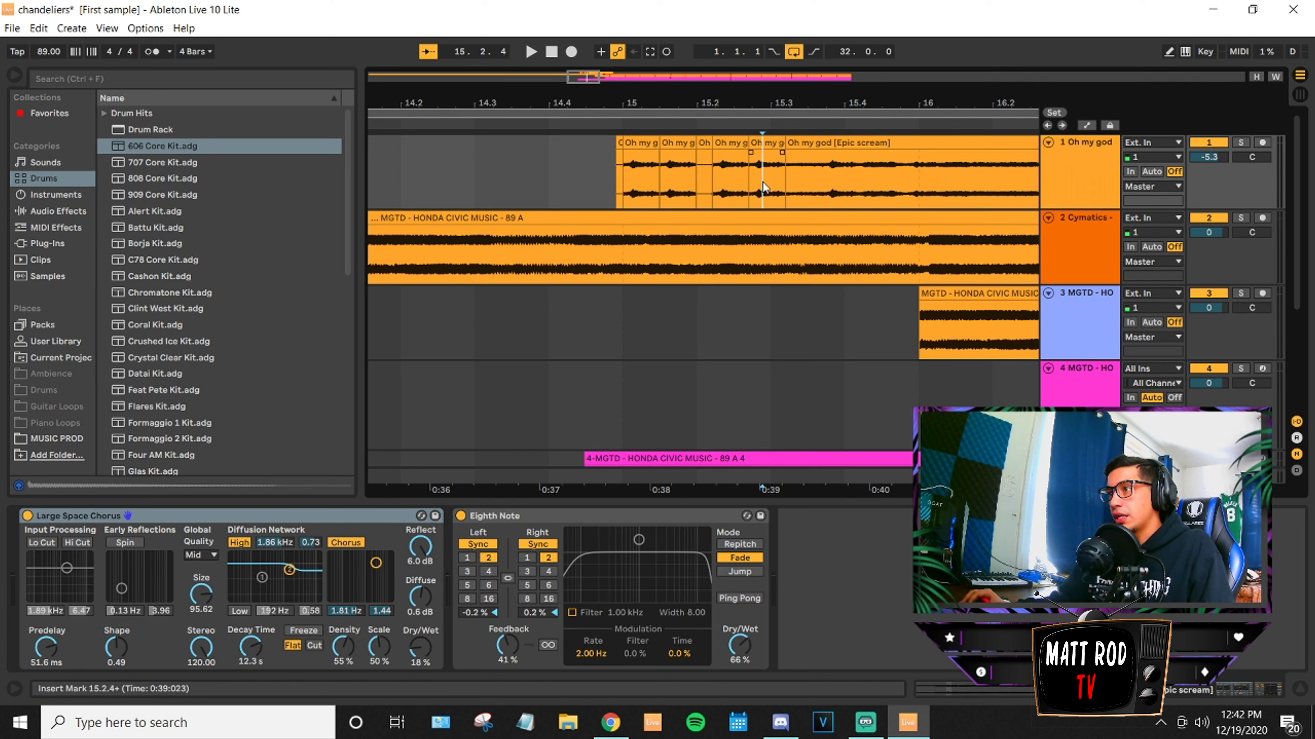
Play the arrangement from about 14.2.3 through the Oh my god chops to about 16.2.2.
left_click(610, 187)
left_click(454, 194)
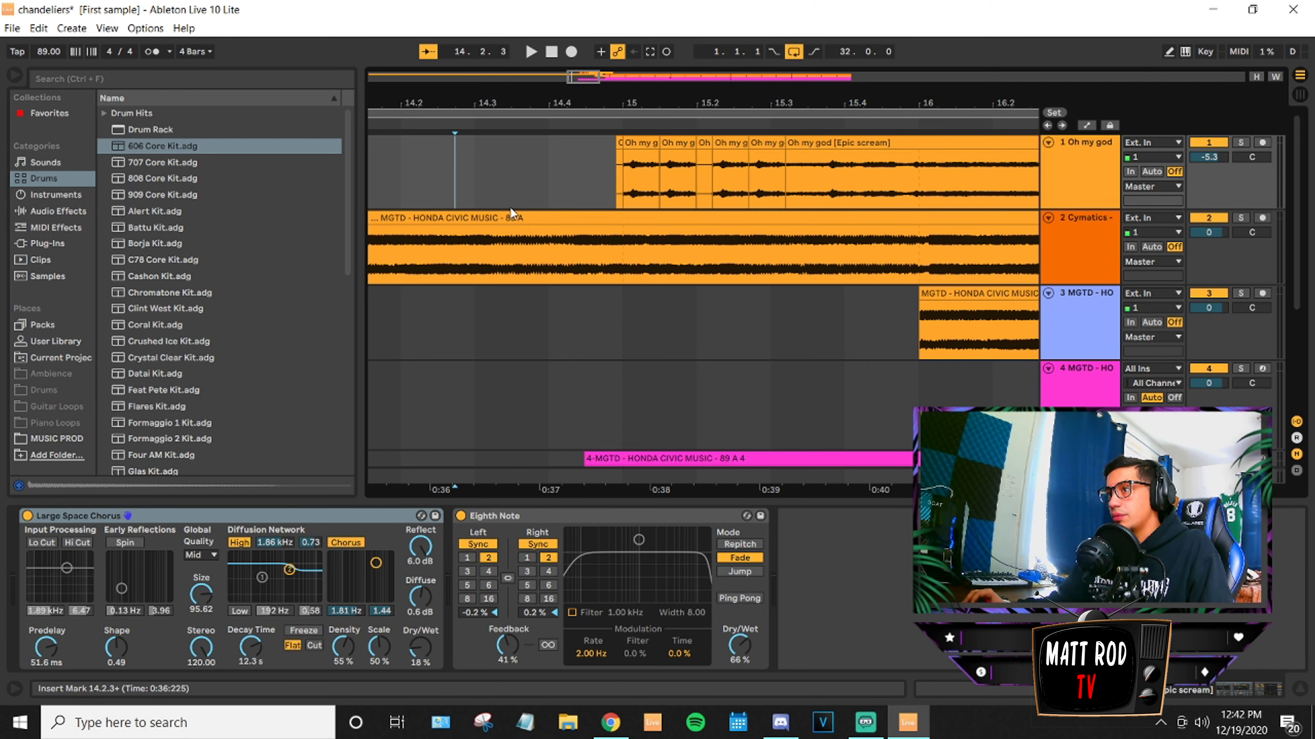
key("space")
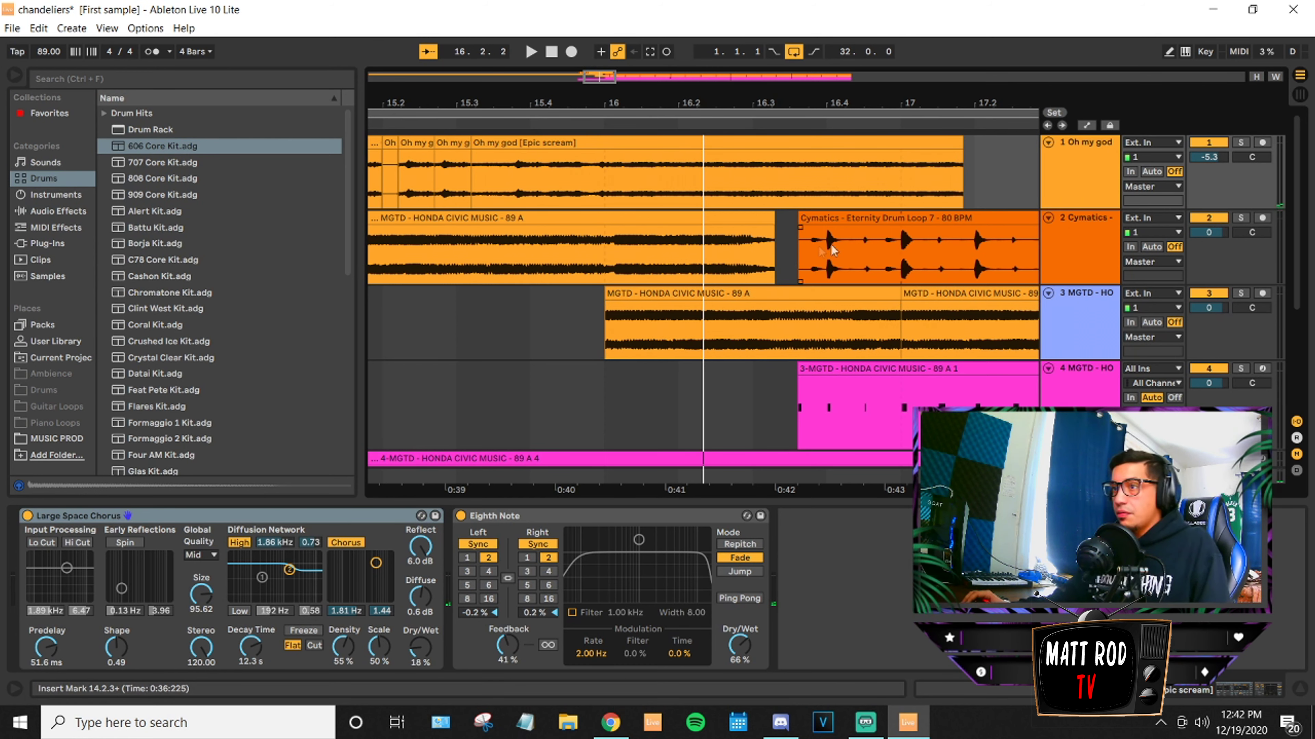
Replace the Large Space Chorus reverb on the Oh my god track with the Singing Can preset from Reverb's Special presets.
left_click(1097, 147)
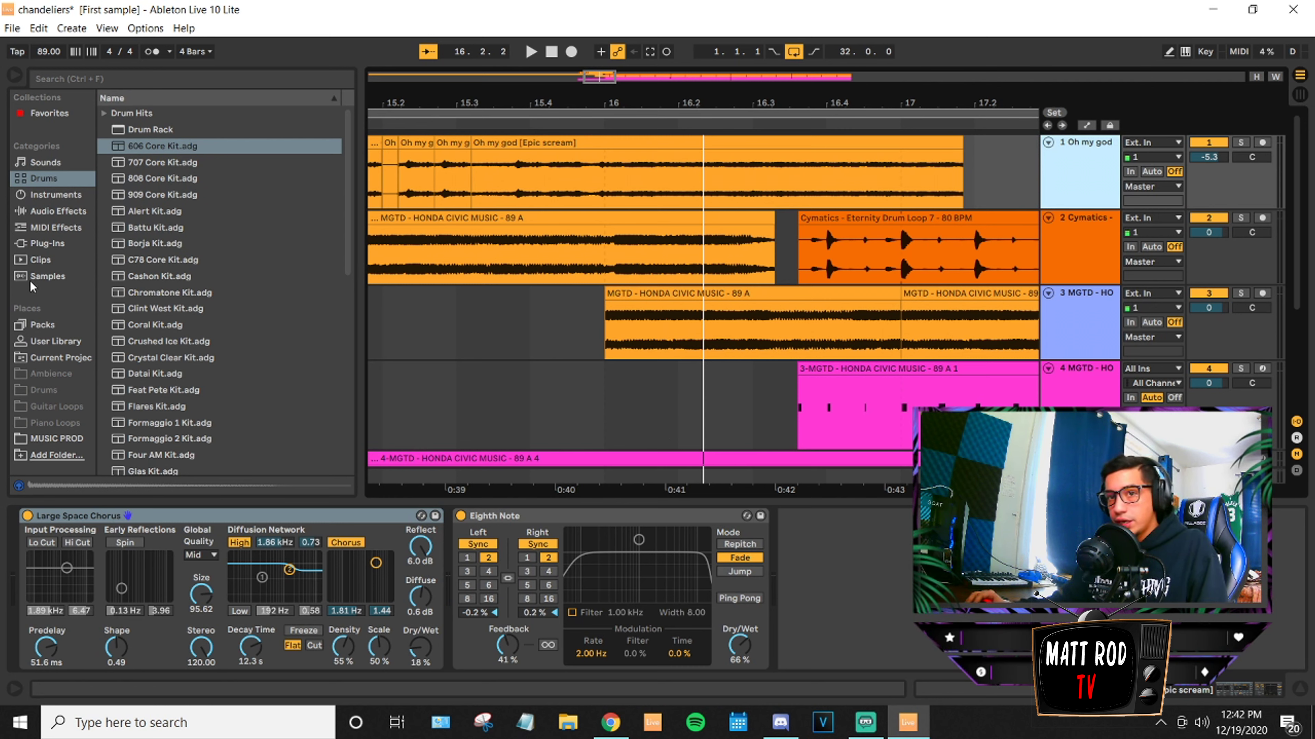
left_click(52, 213)
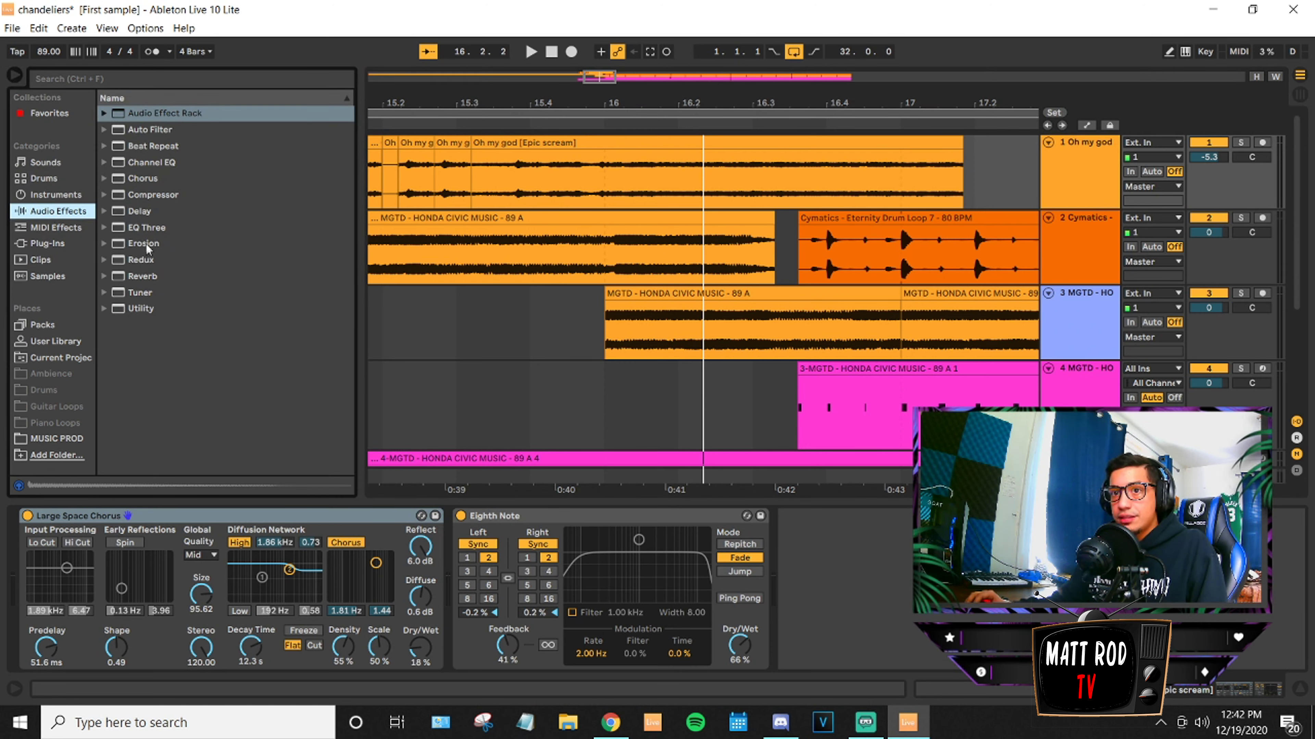
left_click(138, 276)
left_click(104, 276)
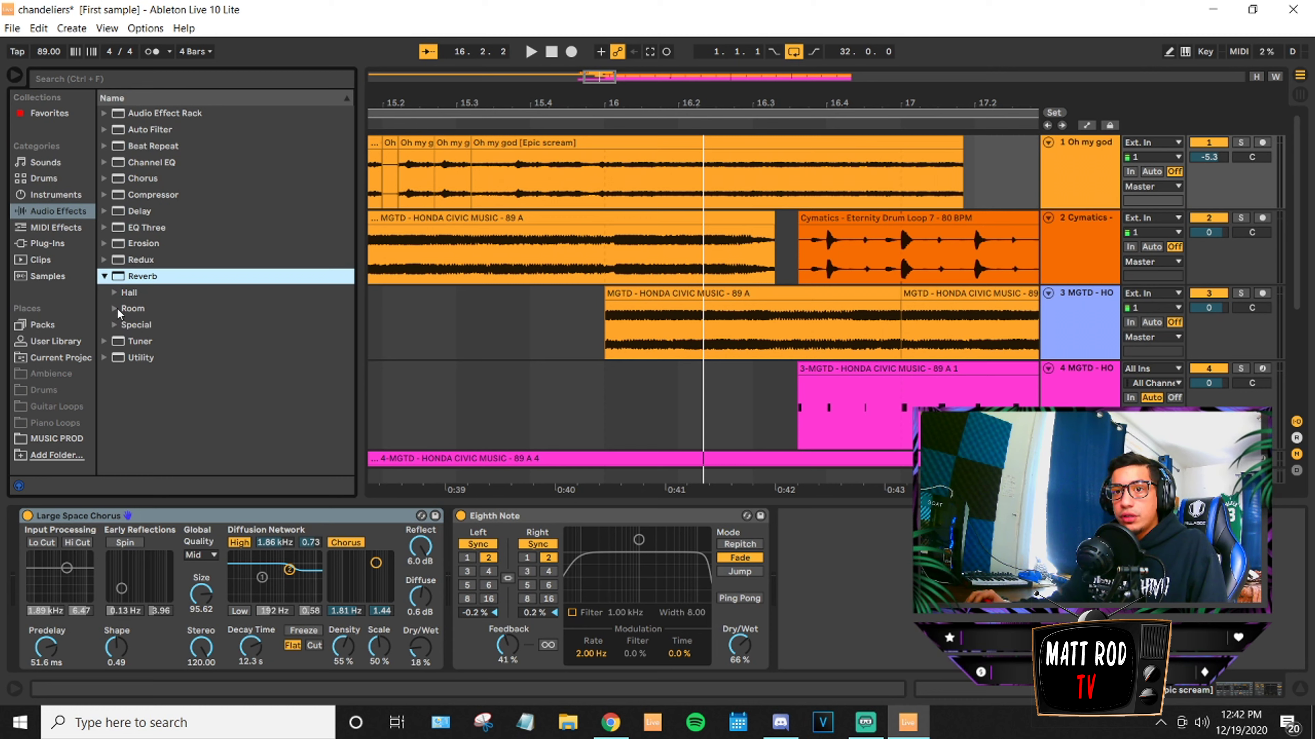
left_click(113, 325)
left_click(163, 377)
scroll(164, 383, "down", 4)
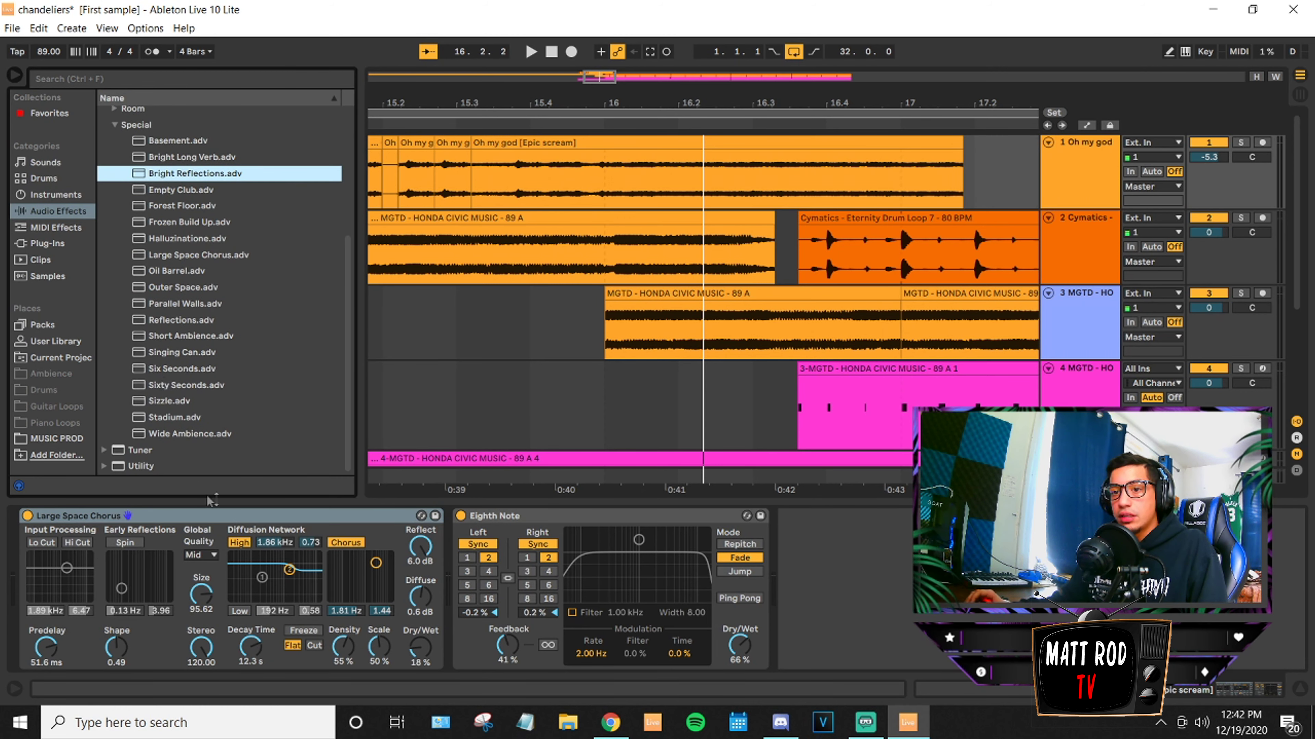
left_click(173, 417)
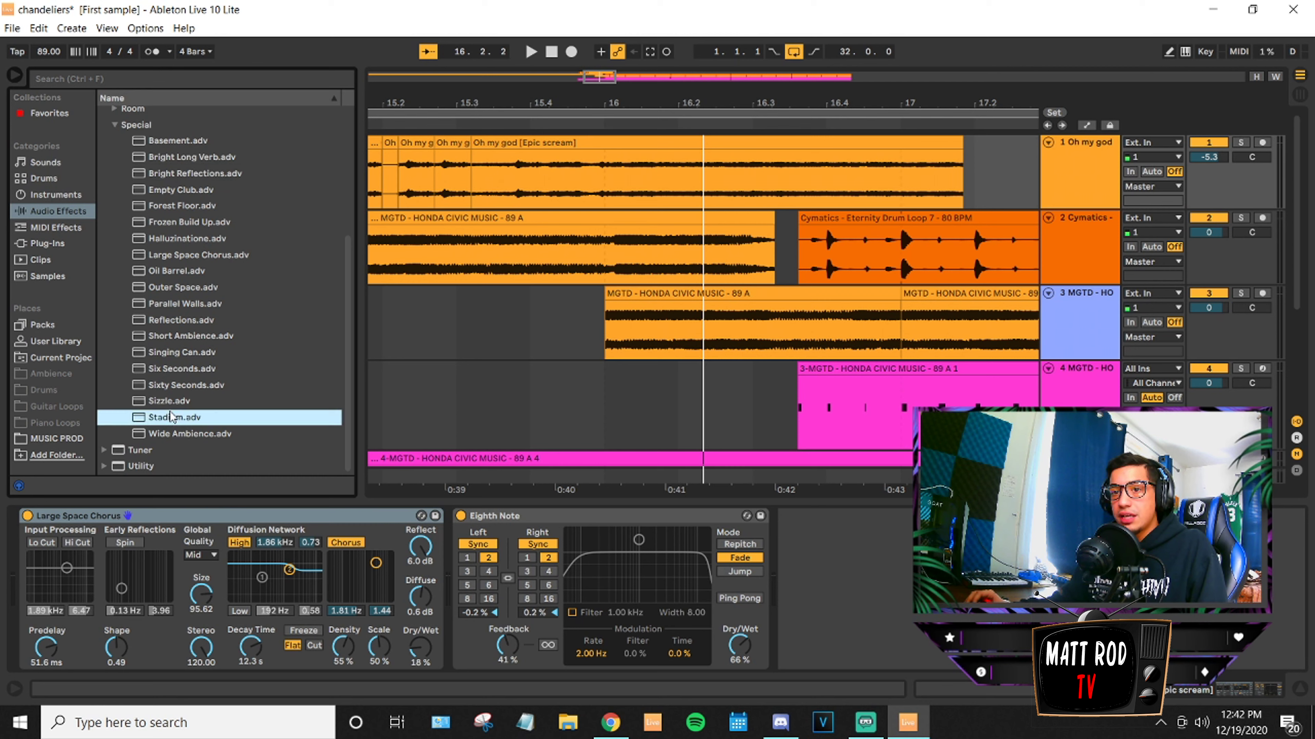
left_click(190, 353)
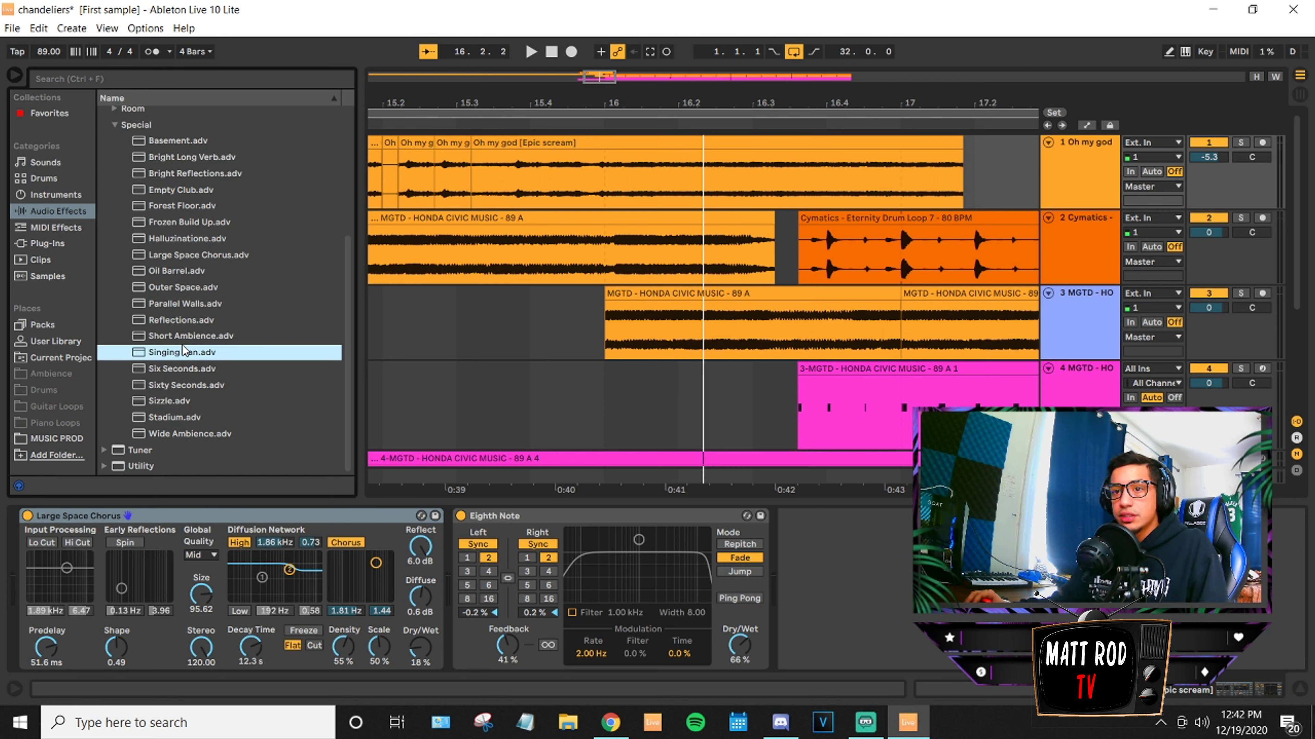
left_click_drag(184, 349, 160, 532)
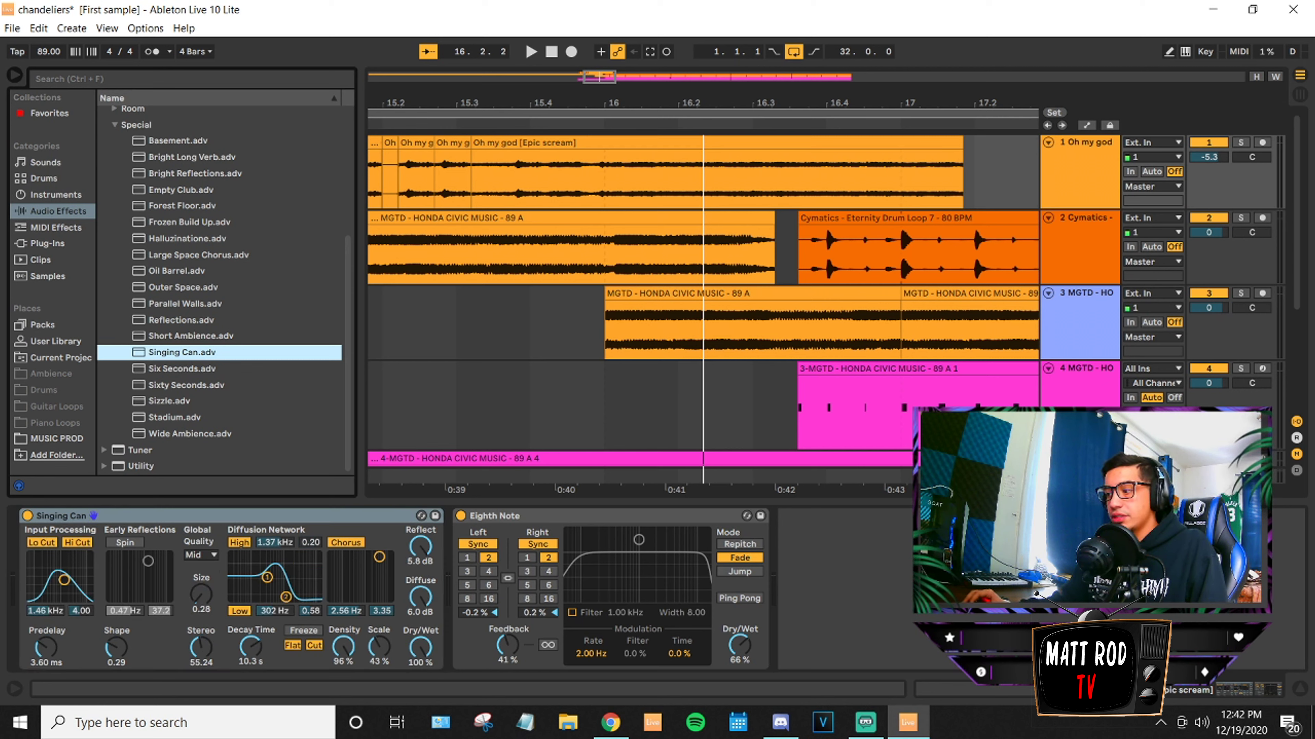
Delete the Singing Can reverb and the Eighth Note delay from the Oh my god track.
right_click(383, 515)
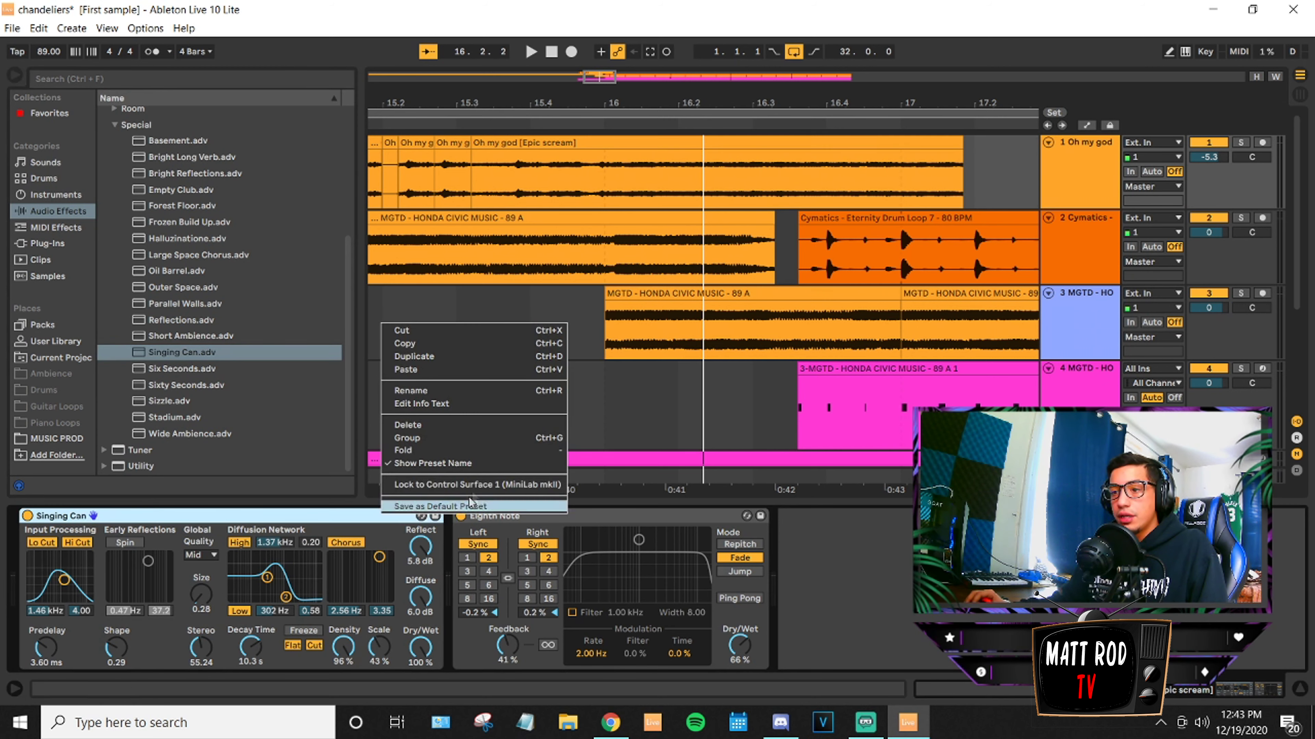
left_click(448, 426)
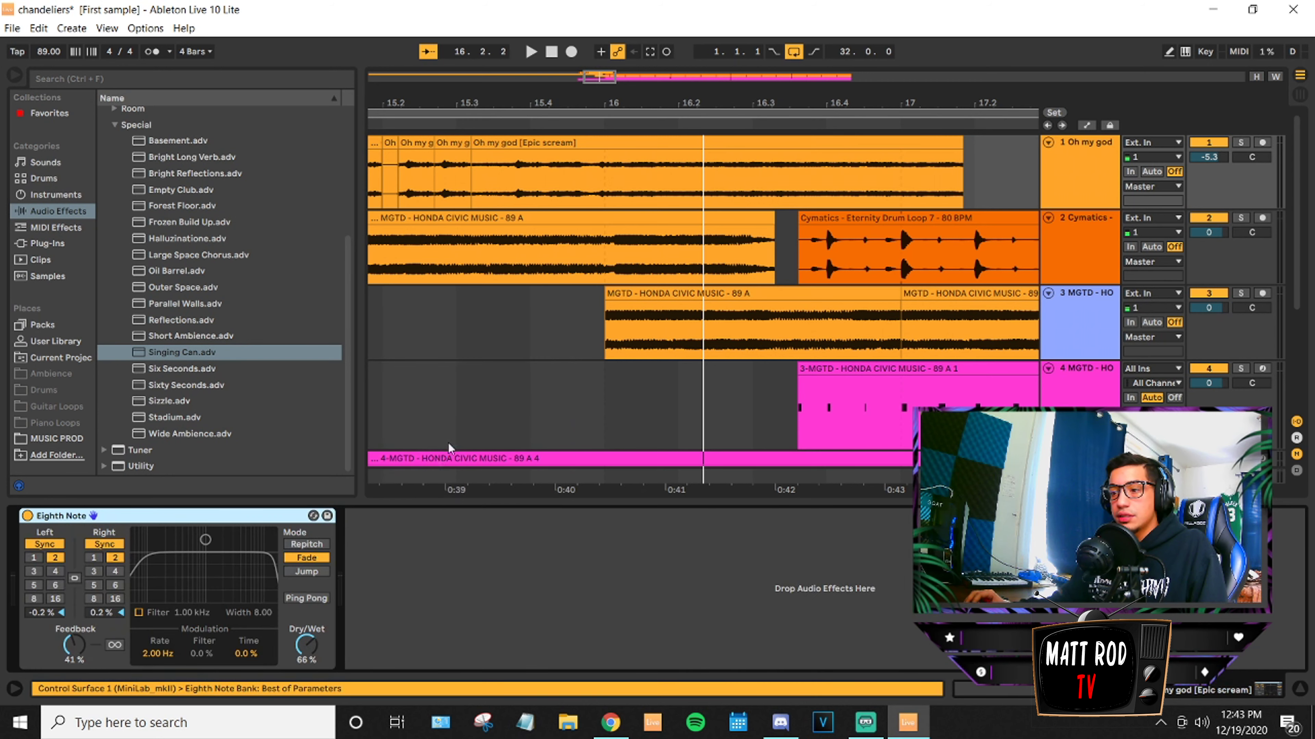
right_click(269, 519)
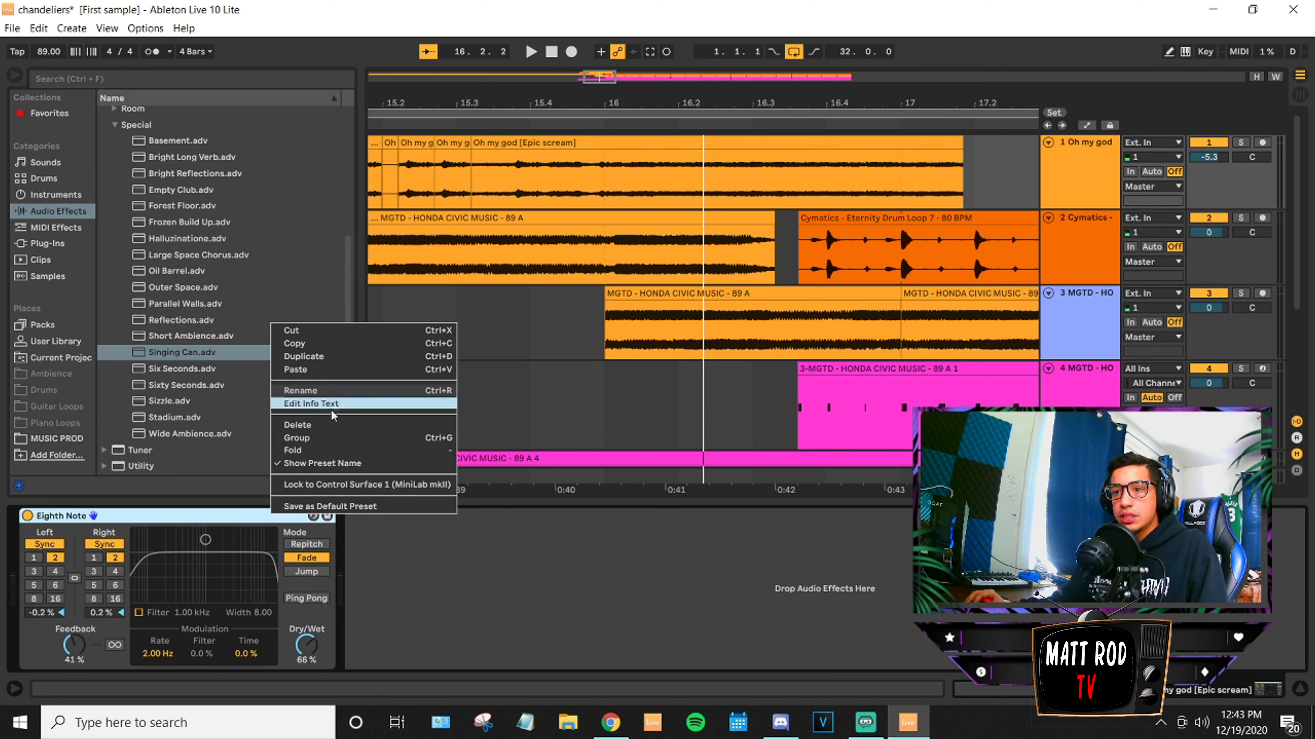
left_click(331, 426)
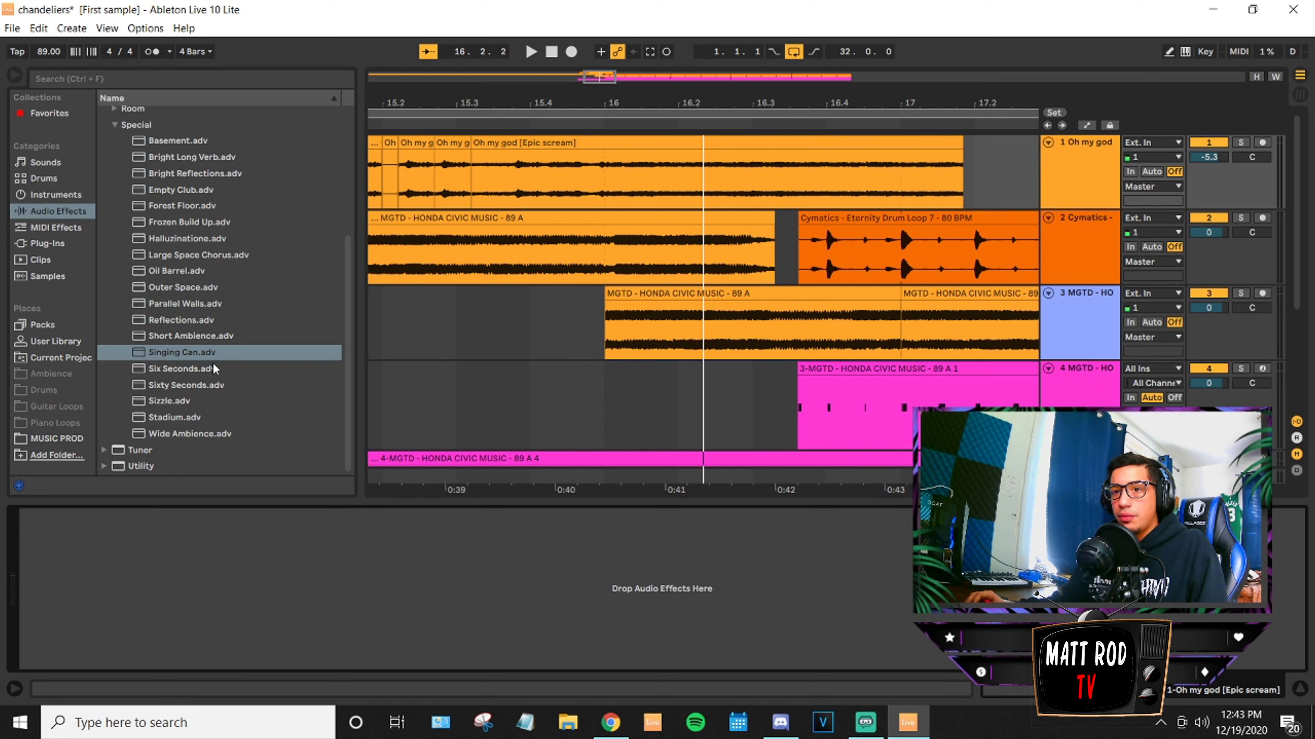
Add the Singing Can reverb preset to the emptied Oh my god device chain and collapse the Reverb presets.
left_click_drag(217, 362, 101, 569)
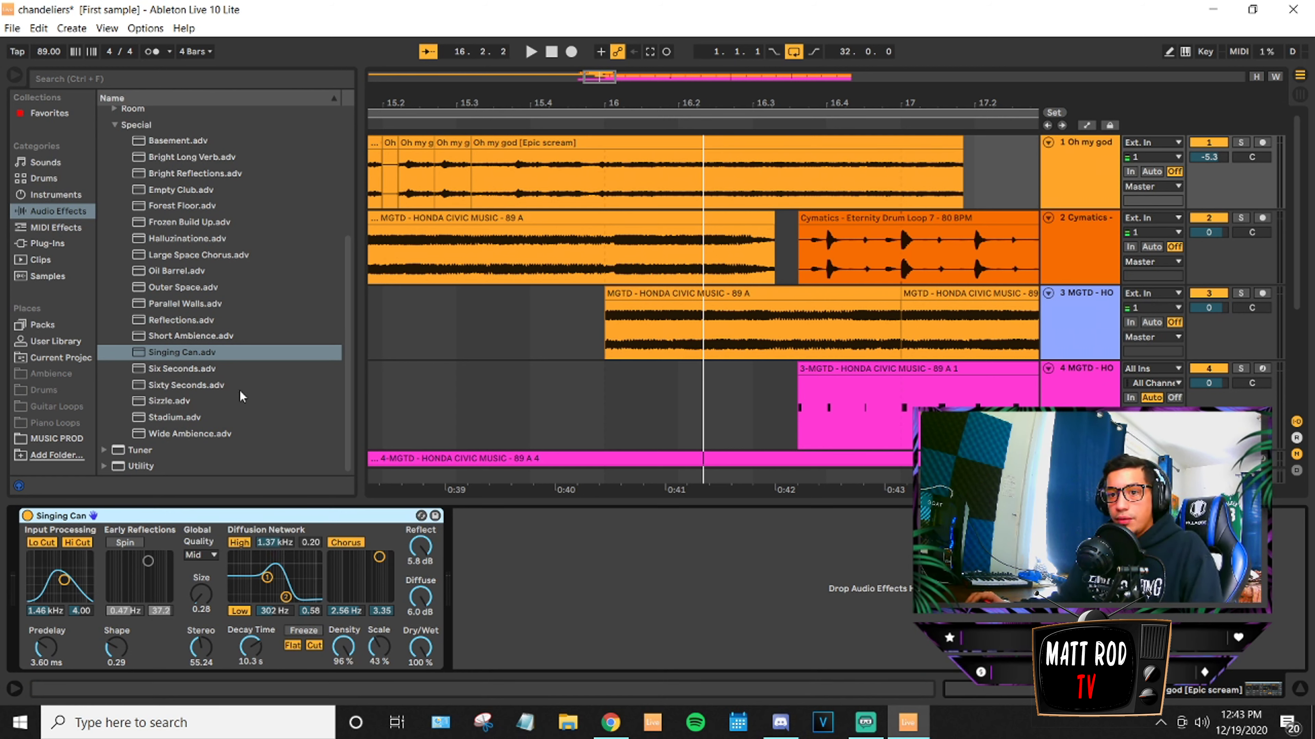
scroll(238, 325, "up", 2)
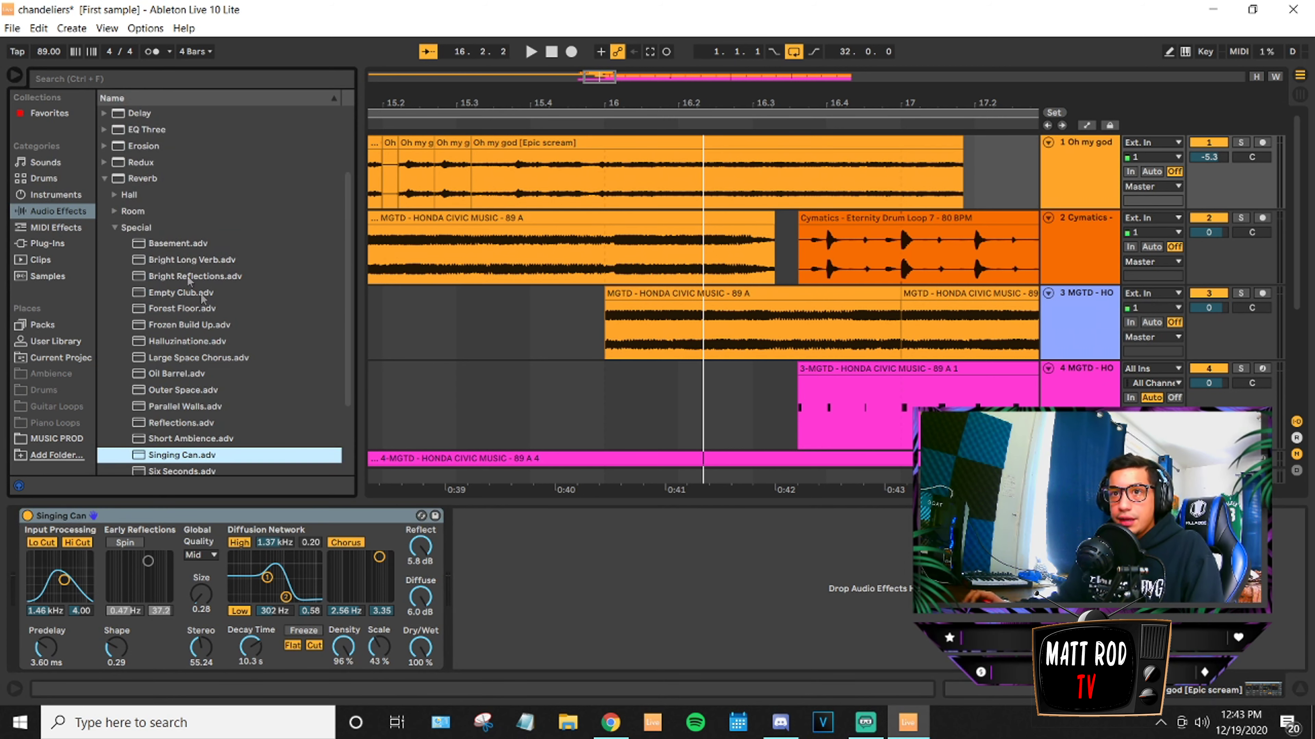
left_click(106, 178)
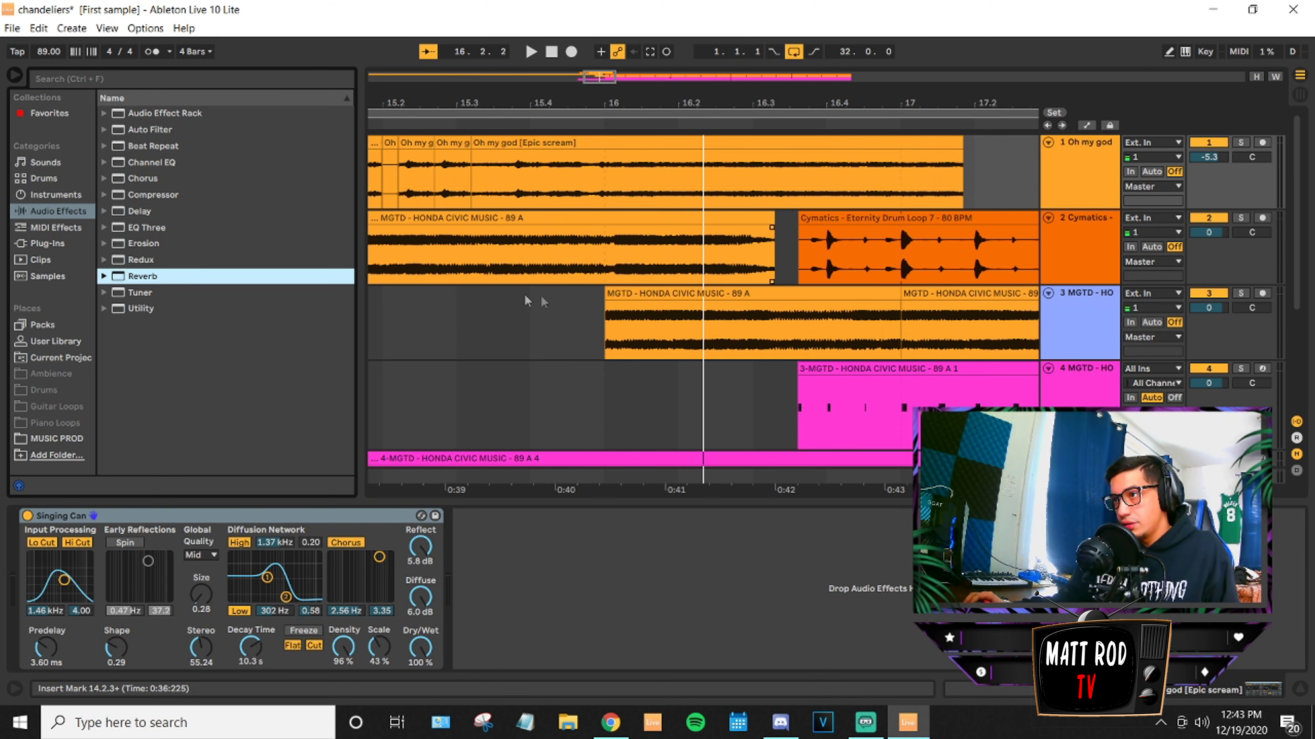
Cut off the start of track 3's first MGTD - HONDA CIVIC MUSIC clip, up to about 16.1.4.
left_click(680, 375)
left_click(769, 349)
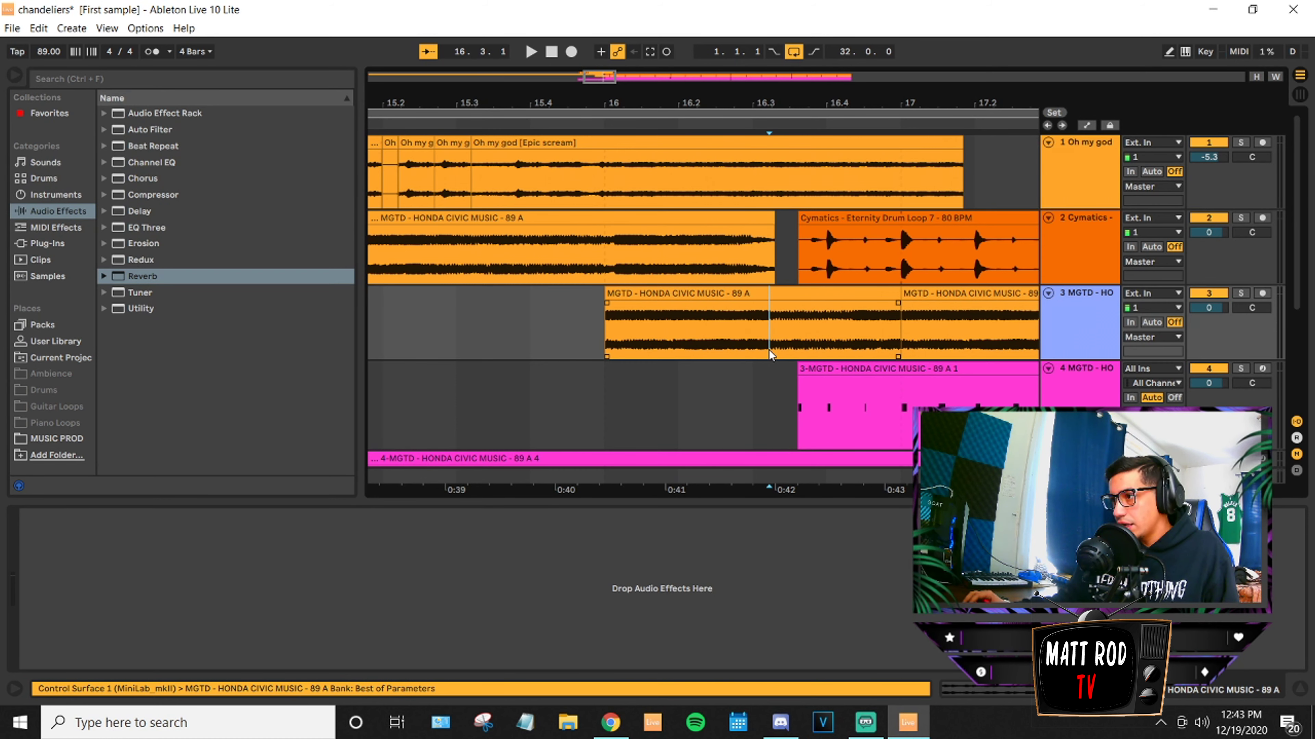
left_click(678, 351)
left_click_drag(678, 351, 595, 345)
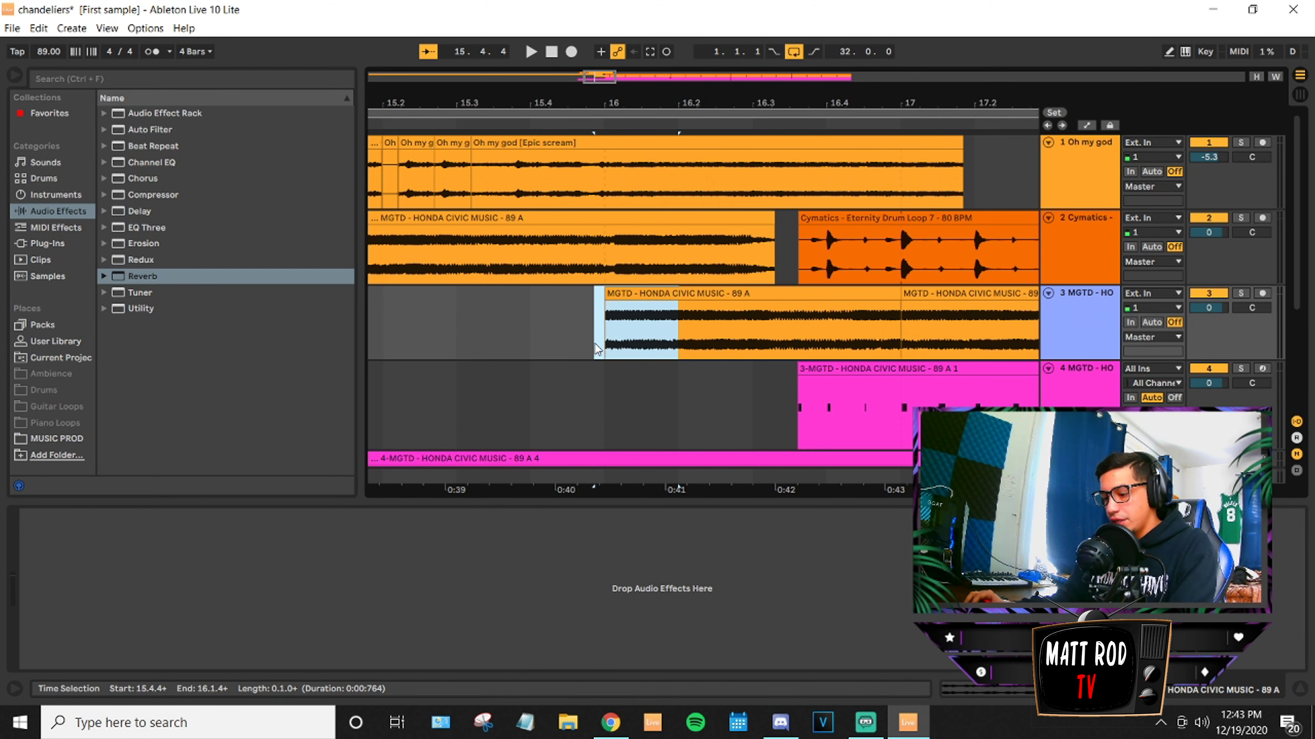
key("Delete")
Play the trimmed transition from about 15.4.3 to 16.3.3 and stop.
left_click(574, 337)
key("space")
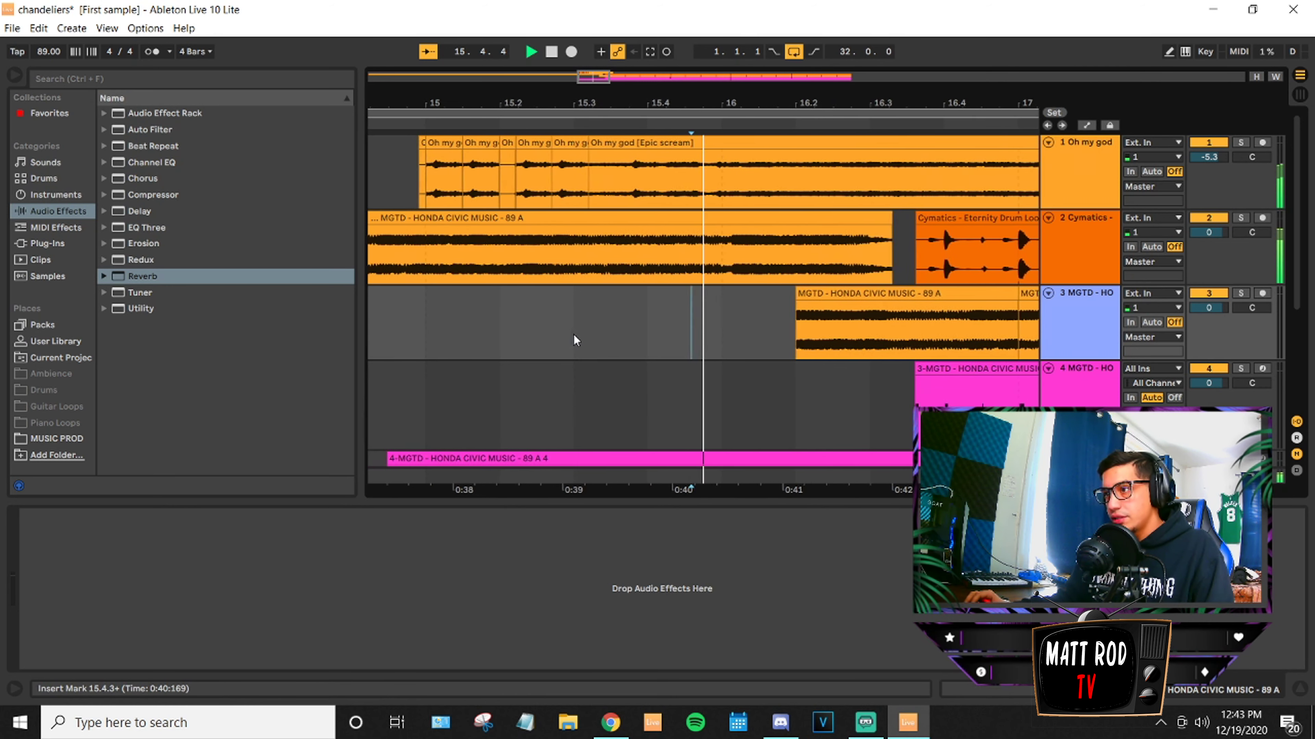
key("space")
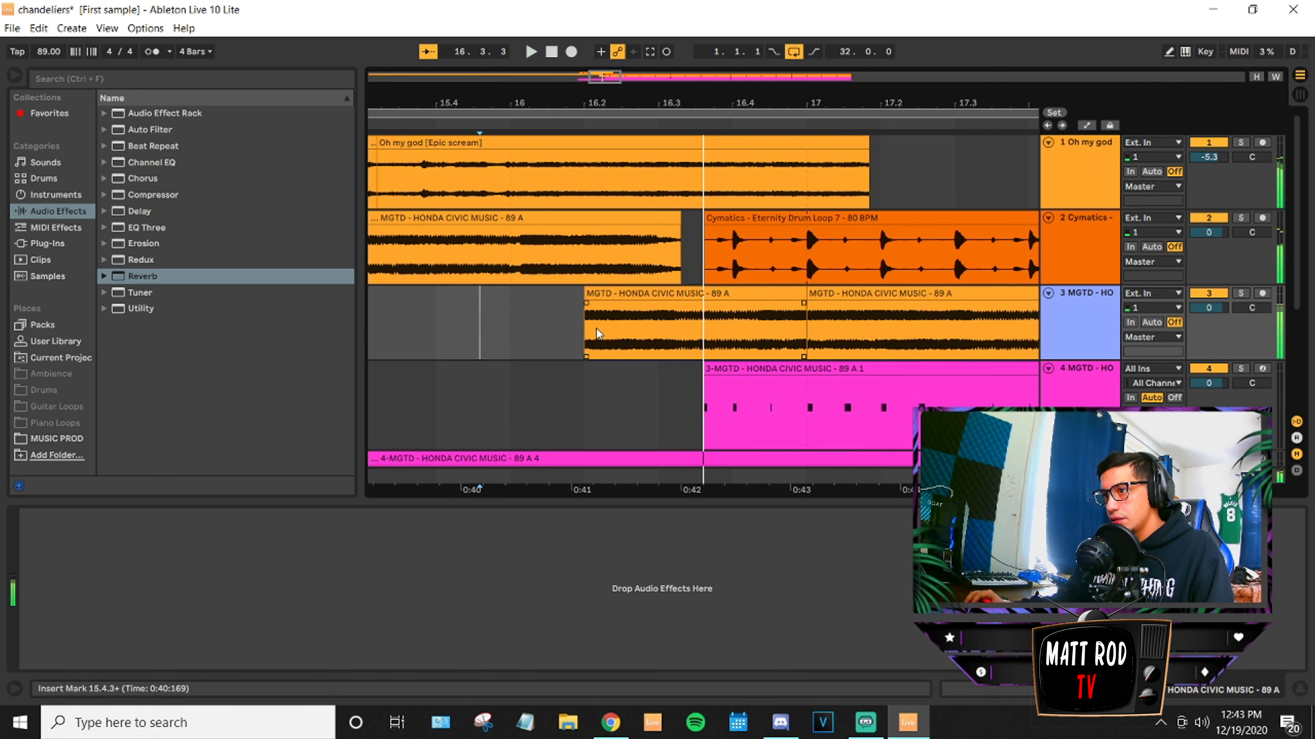
Give track 3's trimmed MGTD clip a fade-in about two beats long and play the transition into bar 17.
left_click_drag(584, 330, 668, 332)
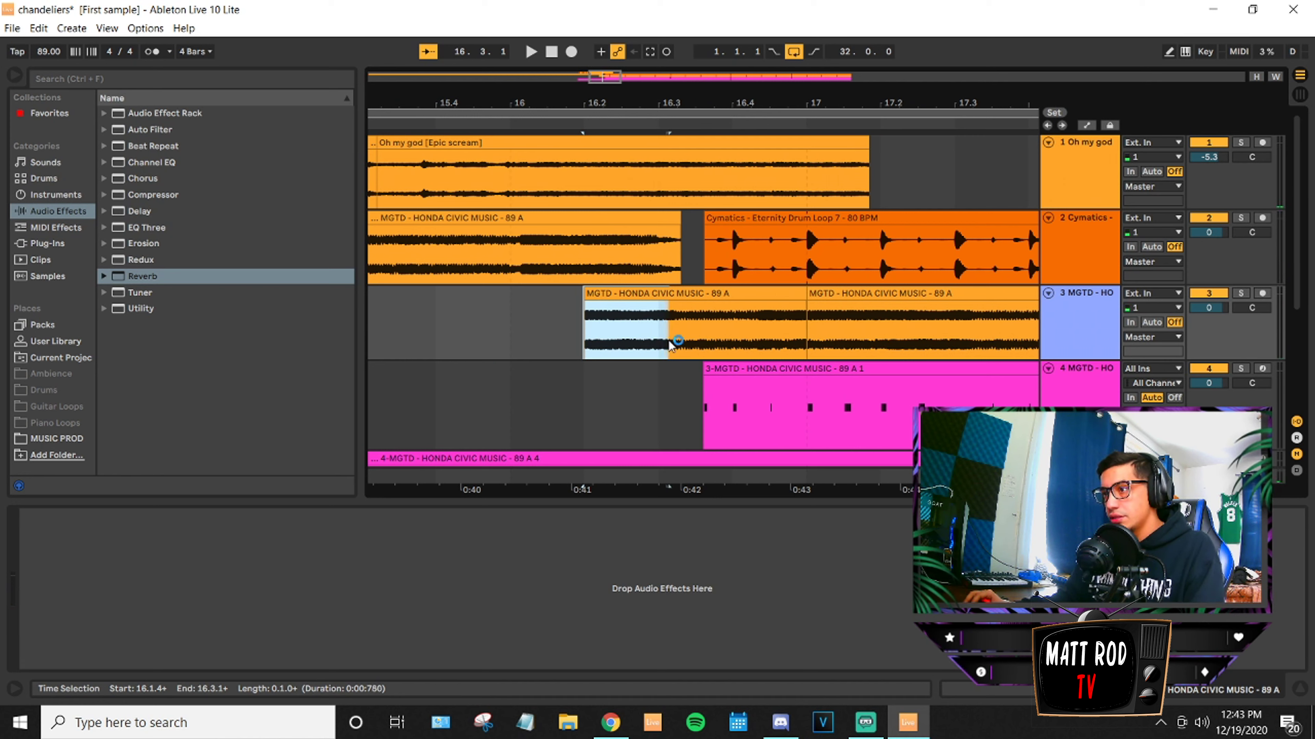
left_click(555, 324)
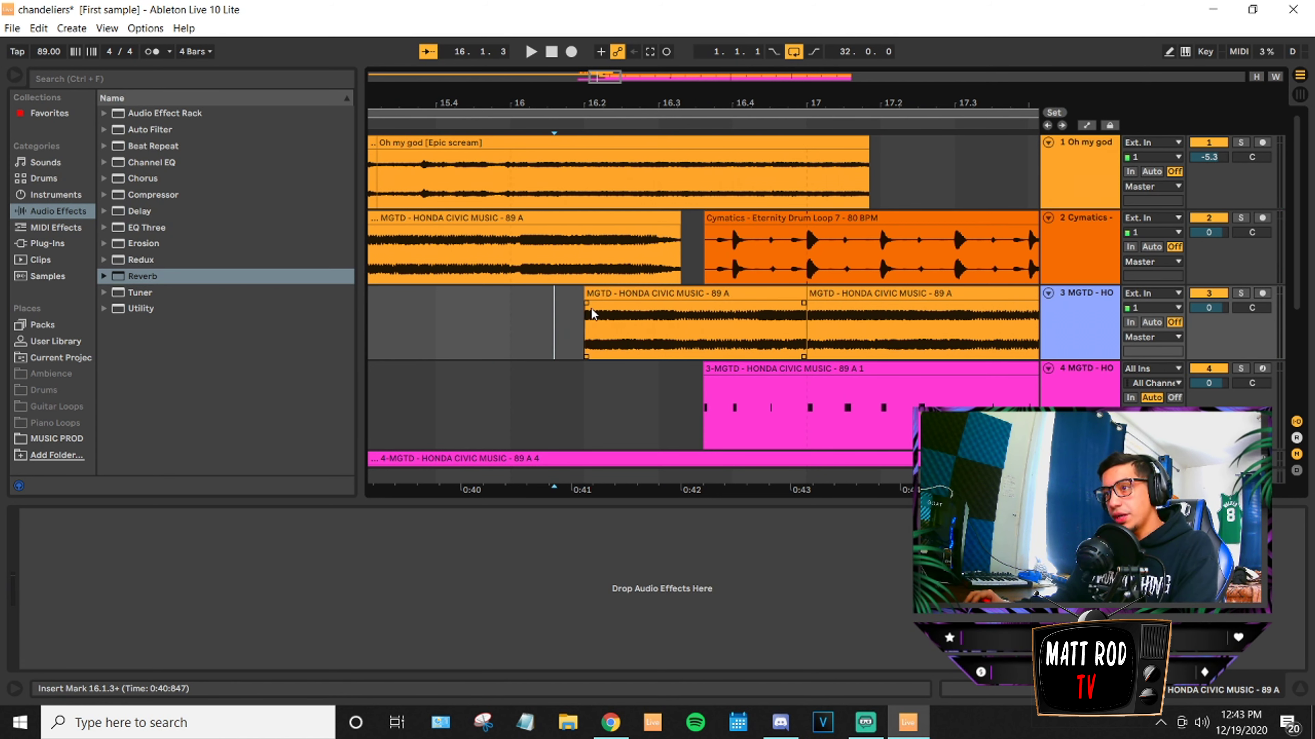
left_click_drag(587, 302, 737, 307)
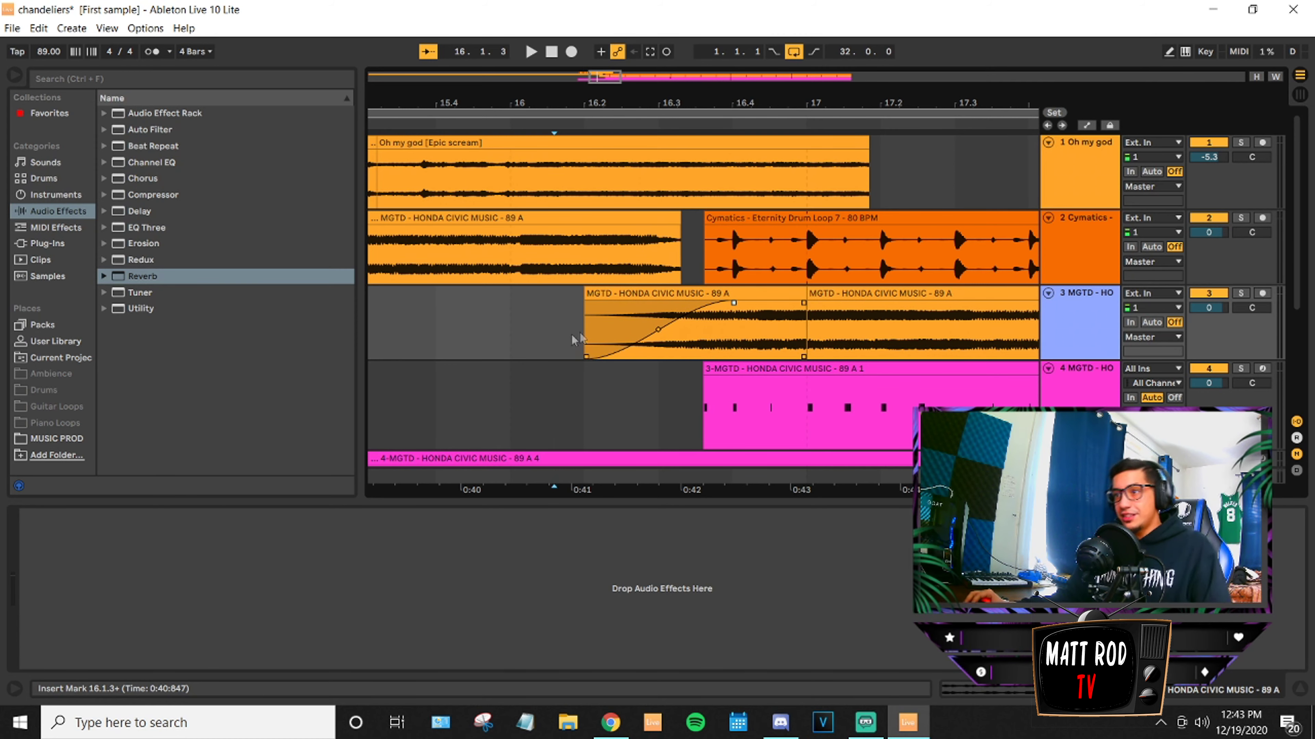
left_click(557, 348)
key("space")
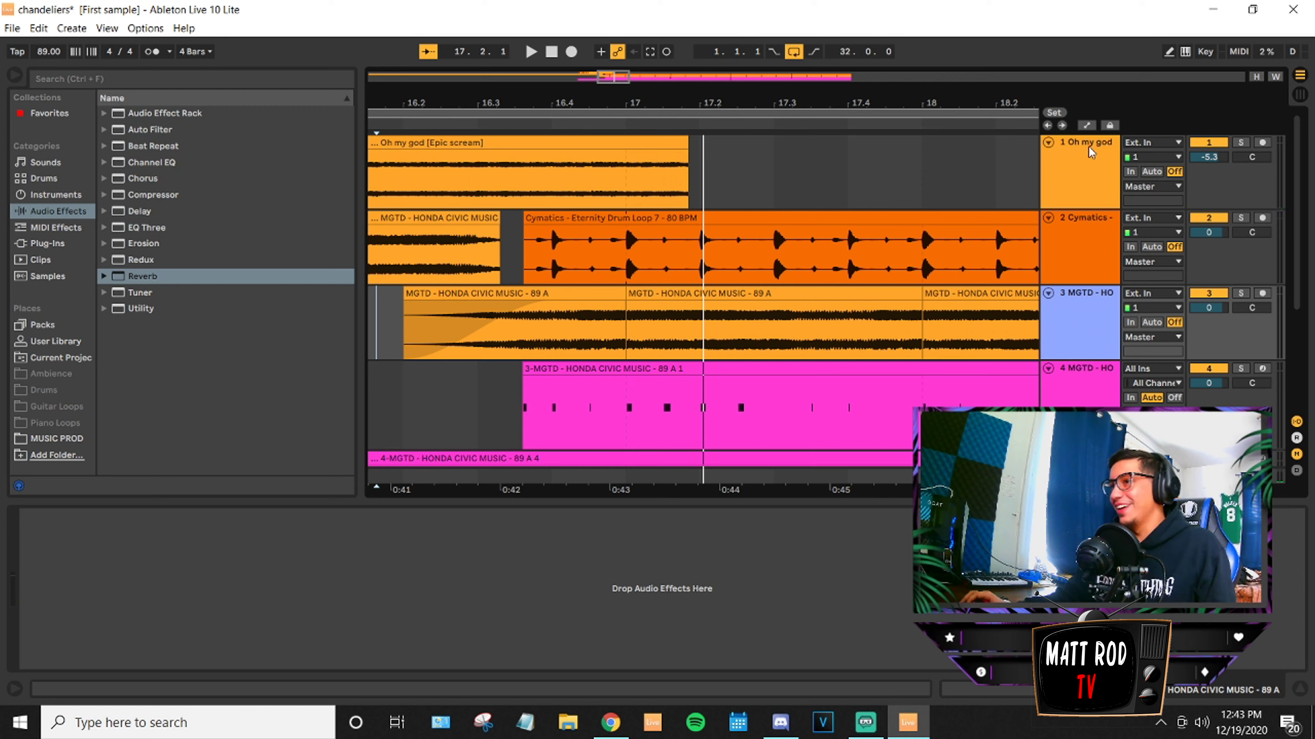
Select the last Oh my god [Epic scream] clip on track 1 and browse Reverb's Special presets.
left_click(546, 147)
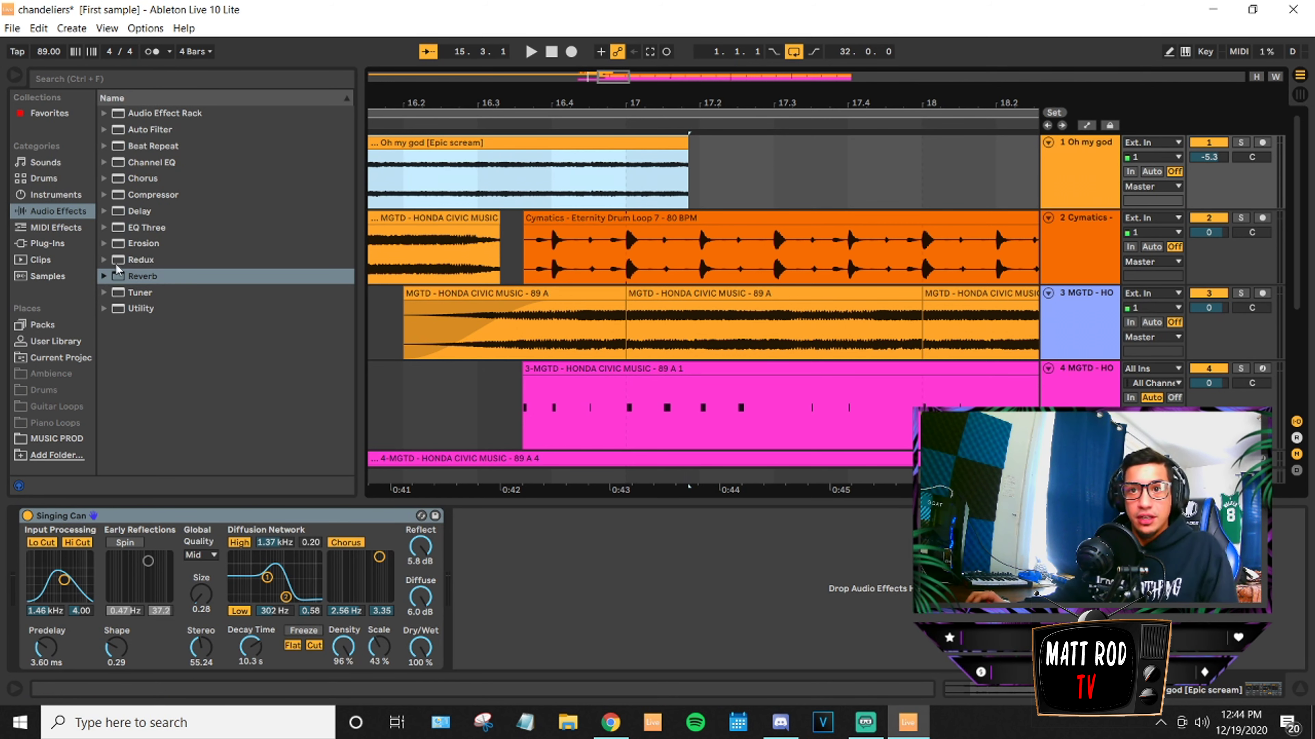
left_click(107, 277)
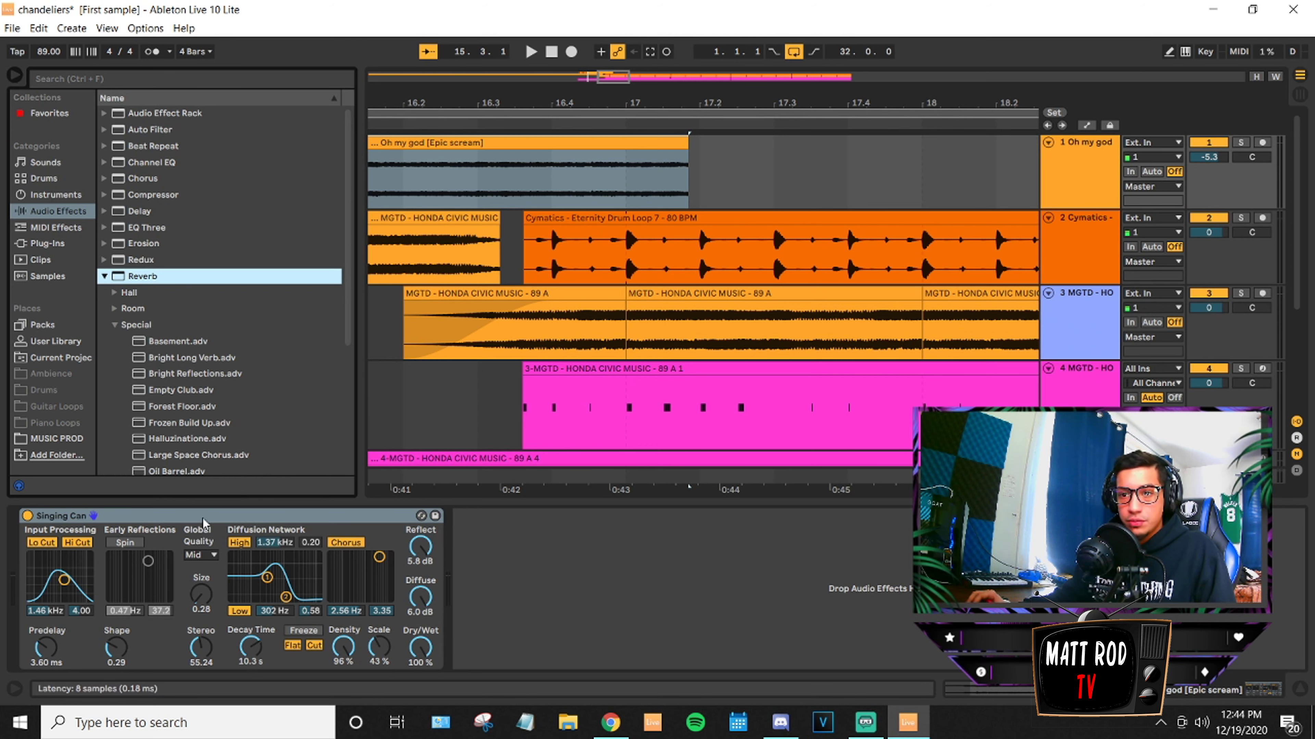
scroll(235, 422, "down", 2)
scroll(181, 410, "down", 1)
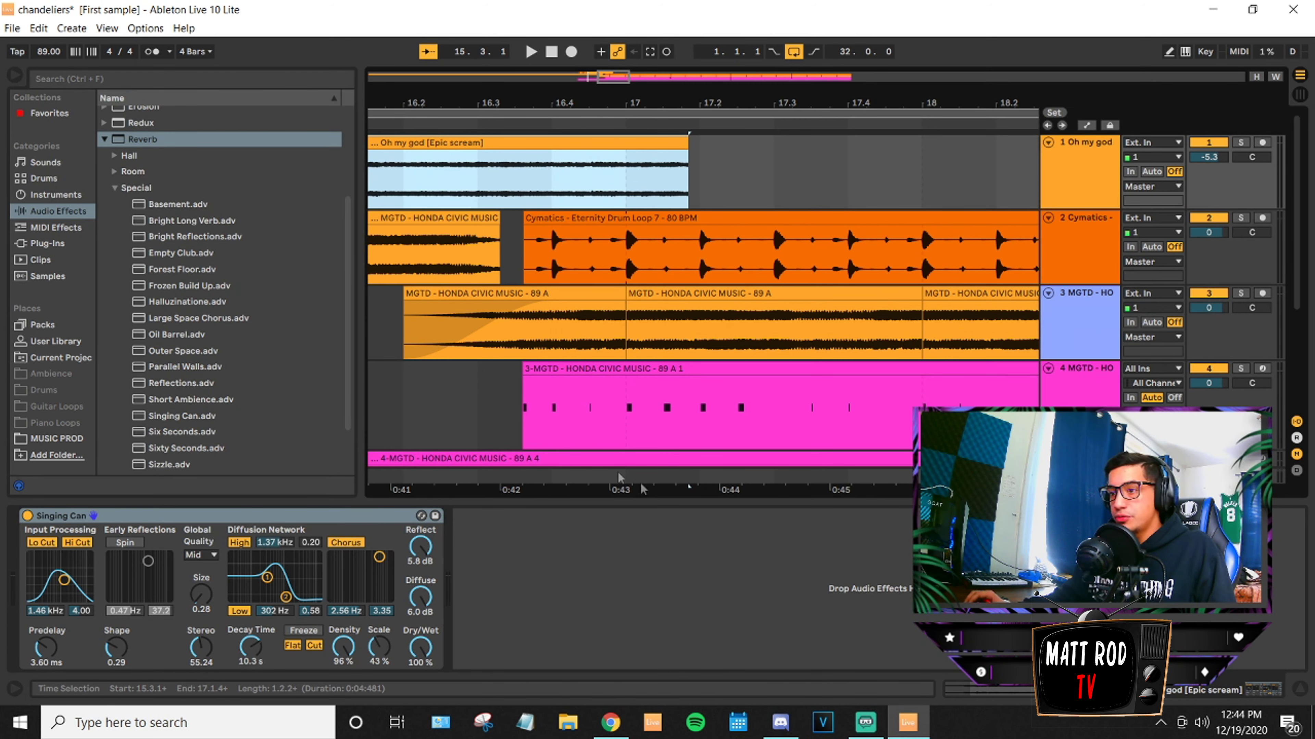
Set the loop to the selected Oh my god [Epic scream] clip and briefly play the looped section.
right_click(512, 142)
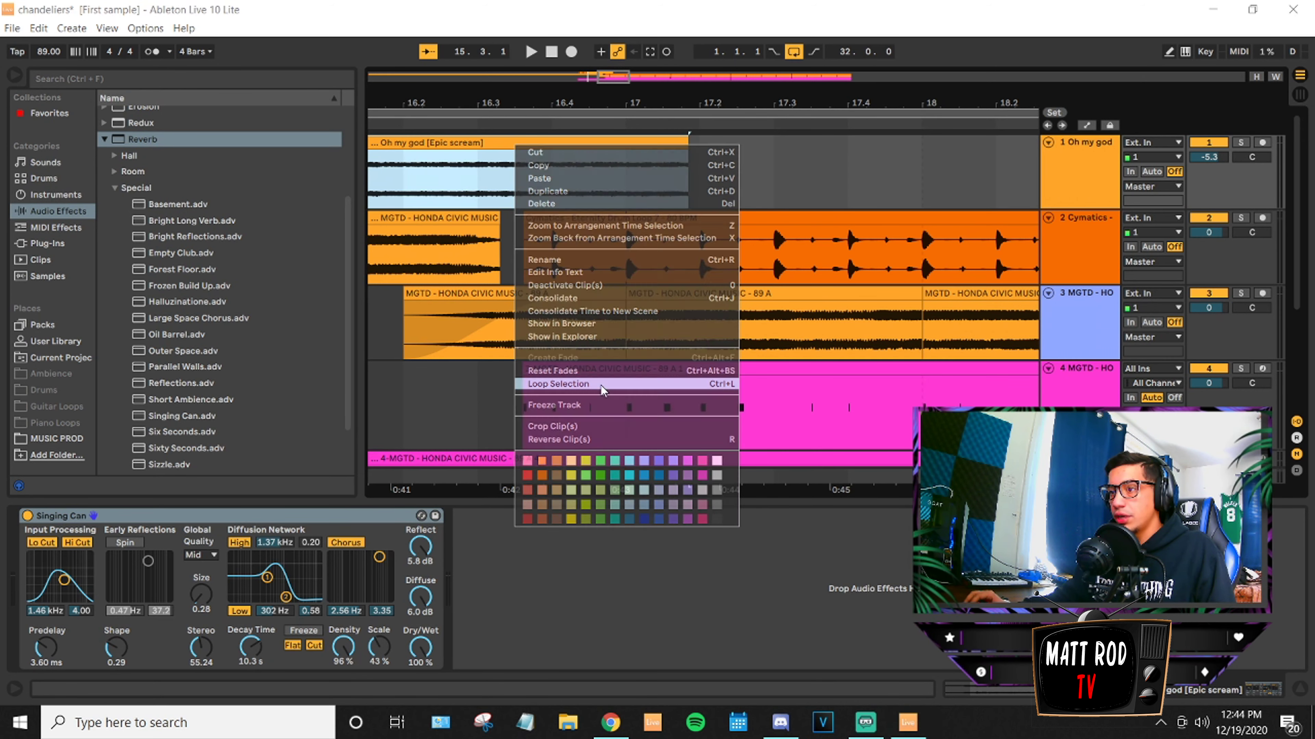
left_click(601, 385)
left_click(535, 52)
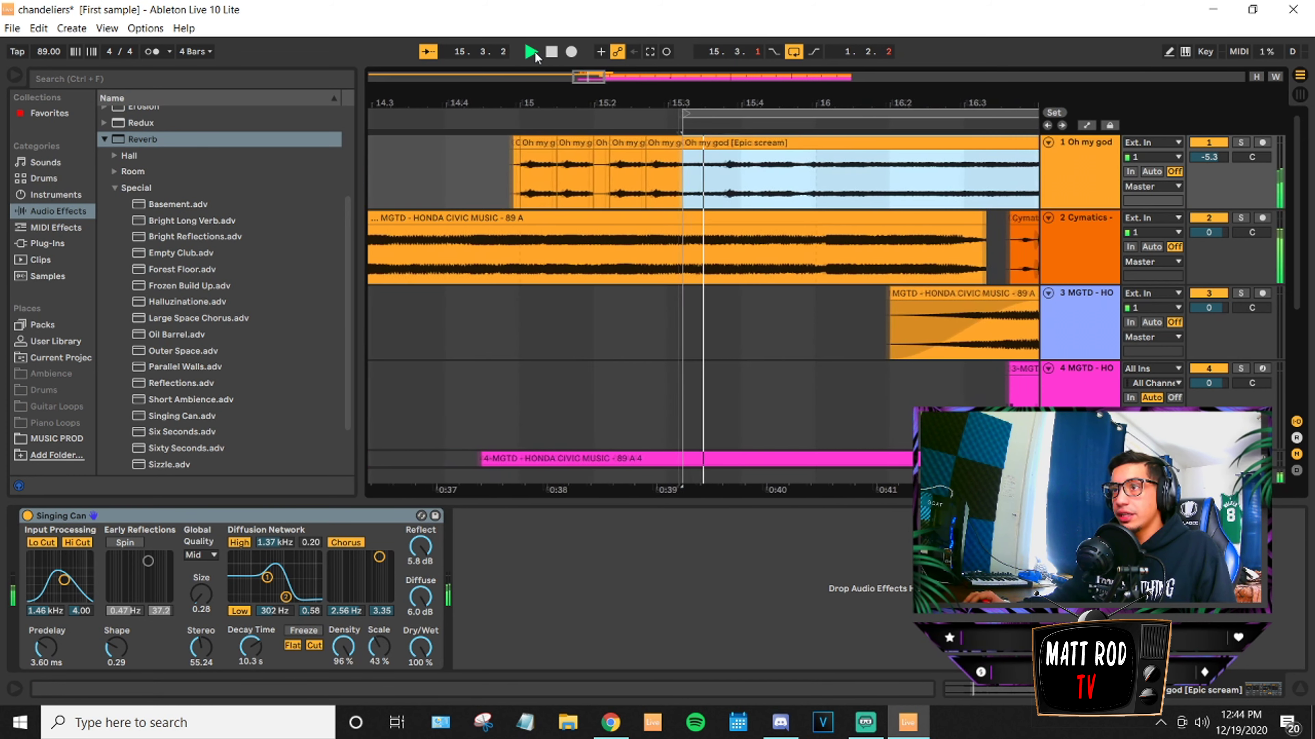
left_click(551, 52)
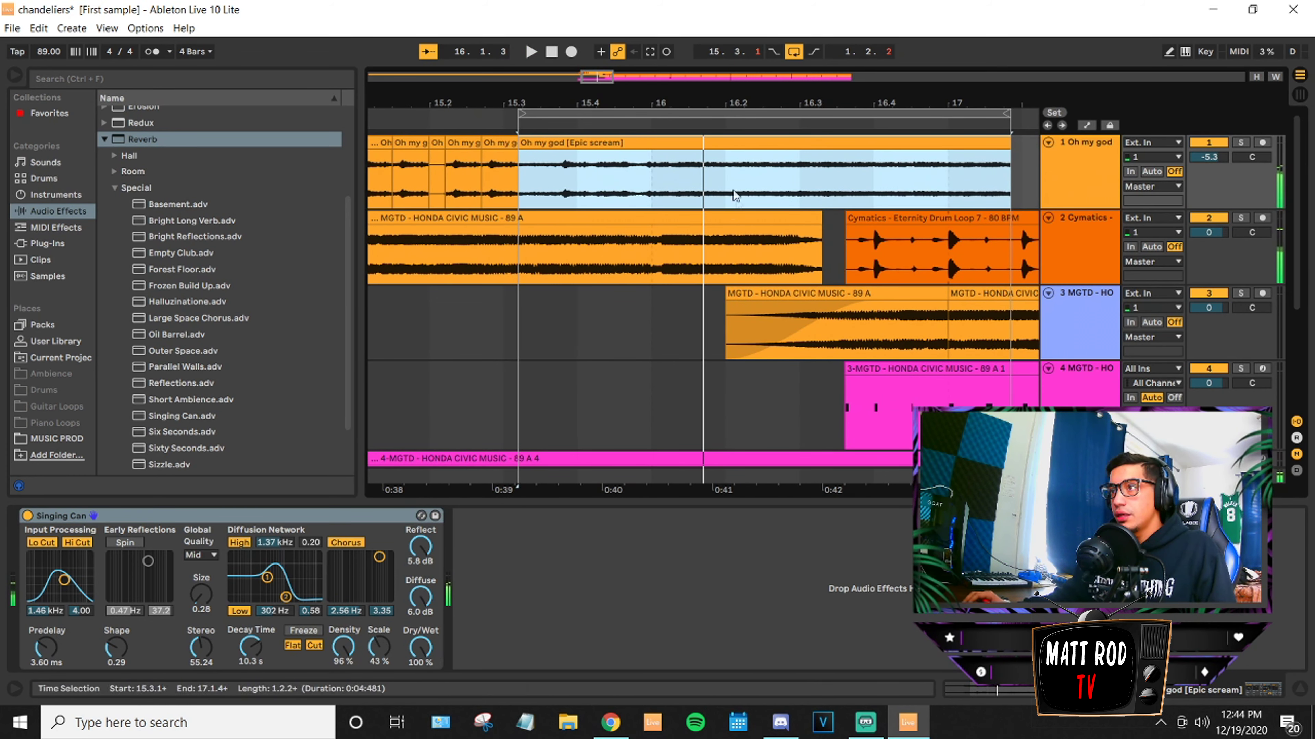
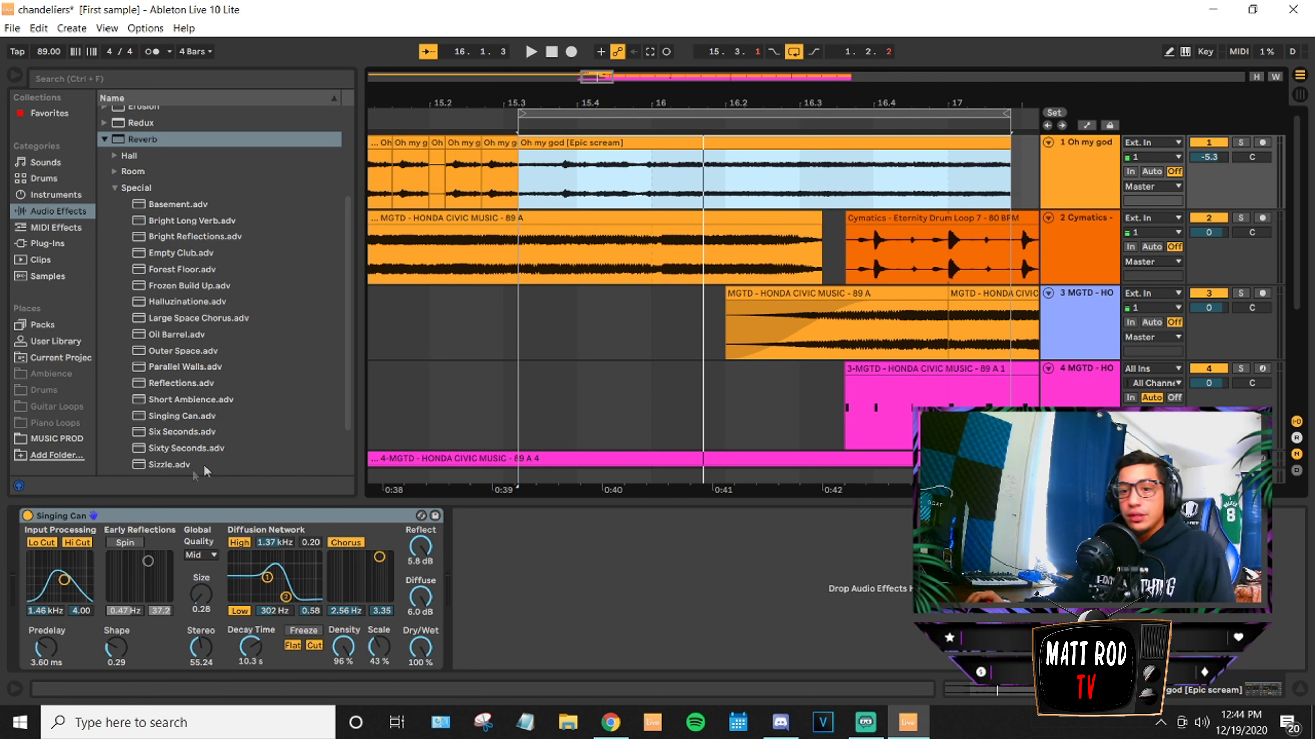
Reselect the last Oh my god [Epic scream] clip, solo track 1 and start playing its loop.
left_click(513, 350)
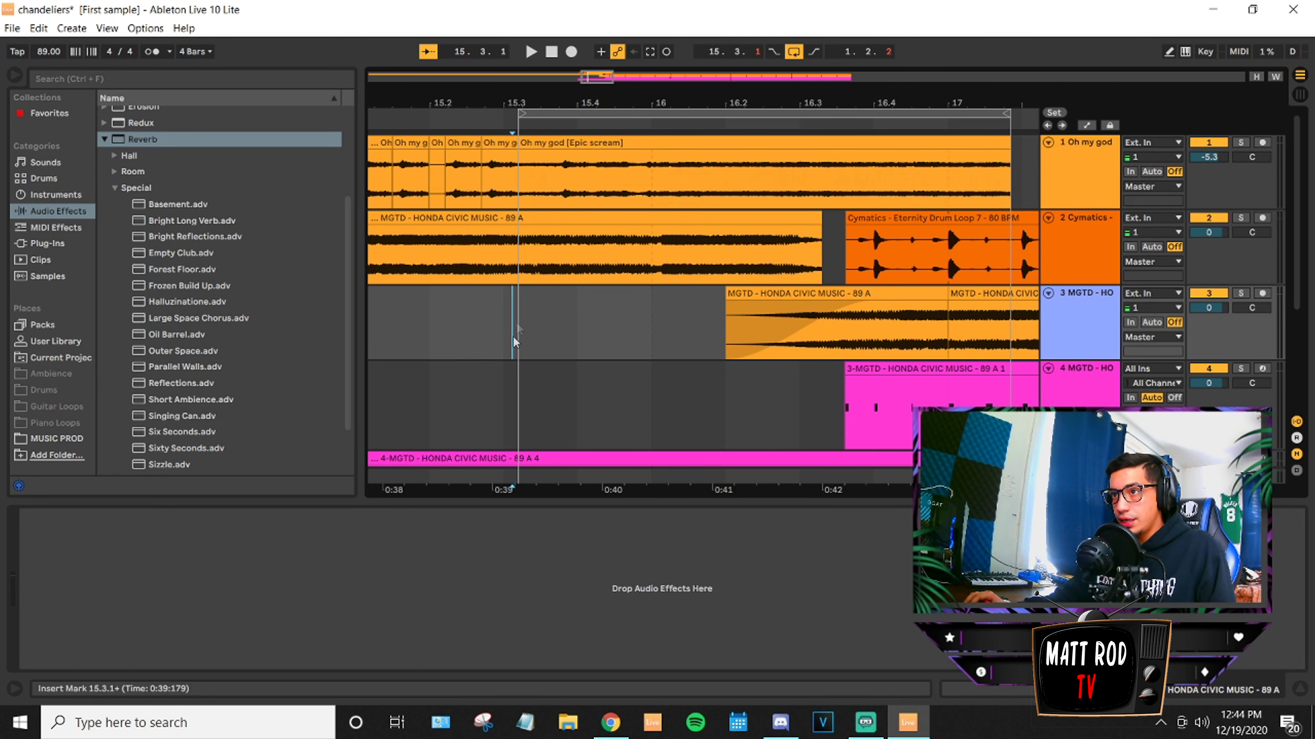
left_click(617, 143)
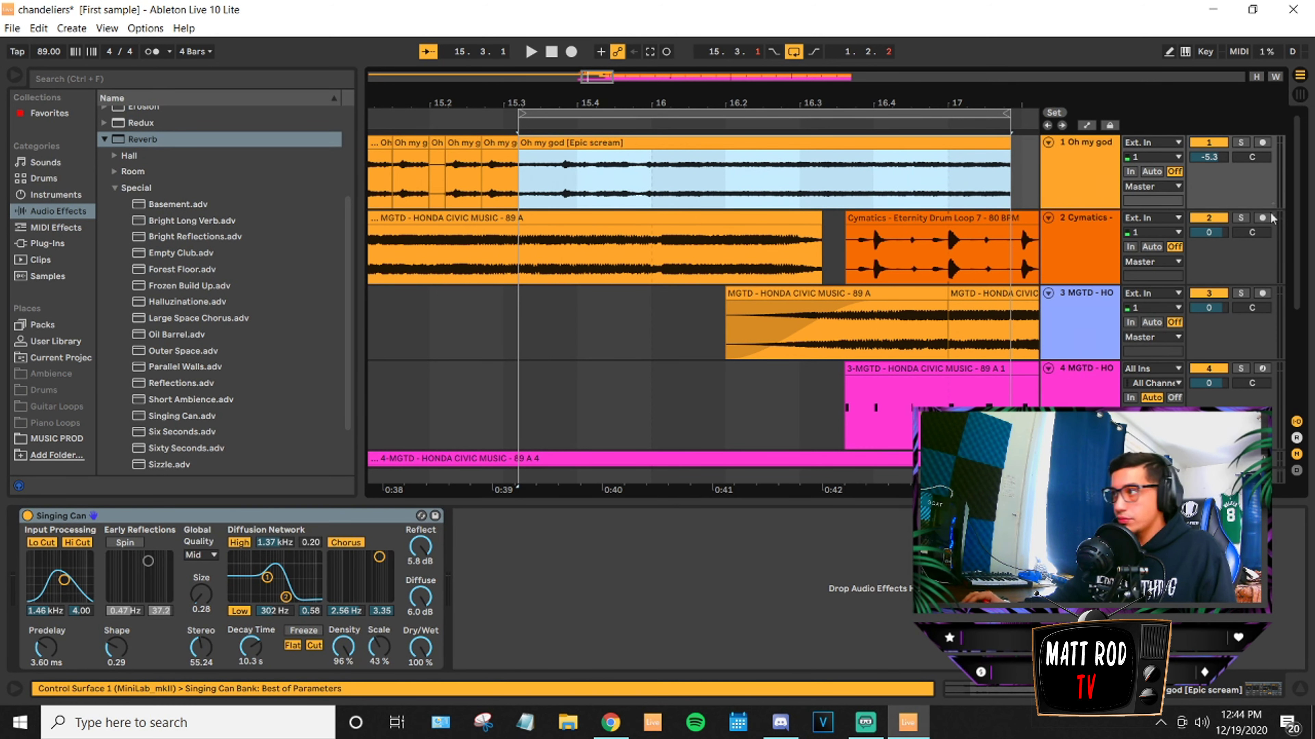
left_click(1242, 145)
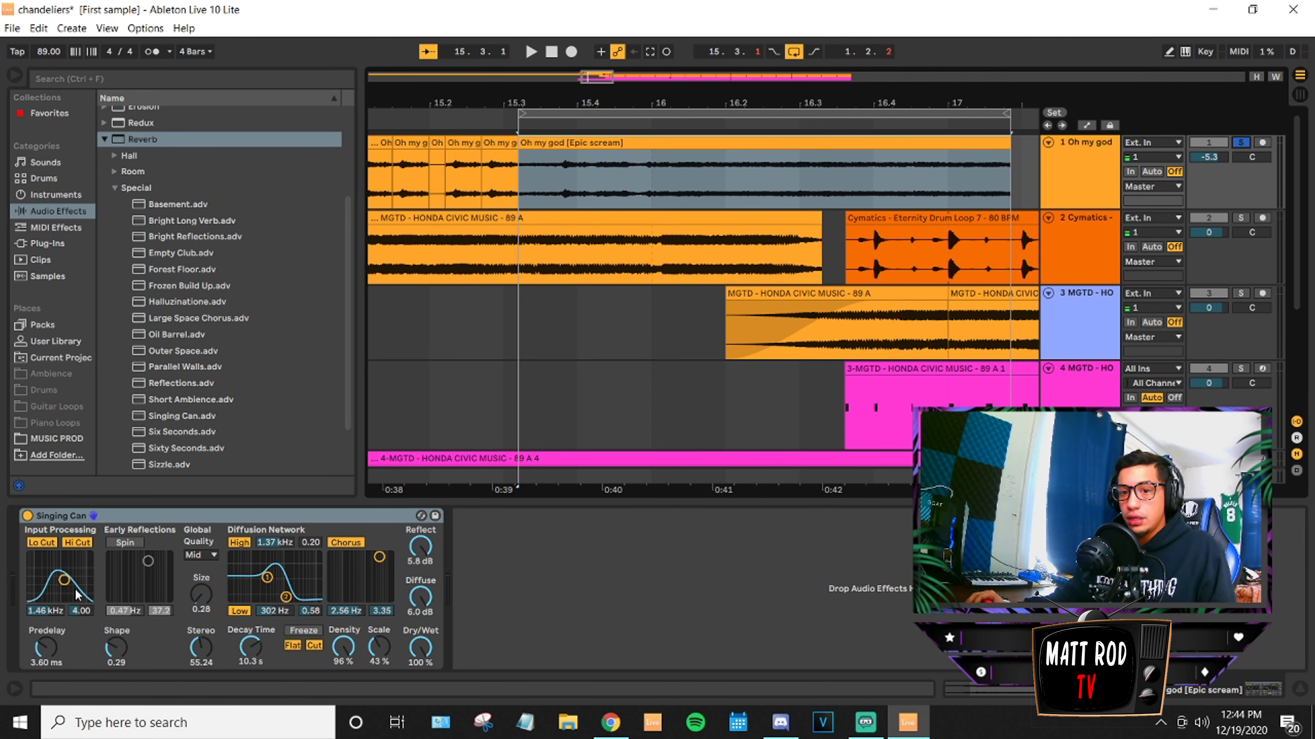
key("space")
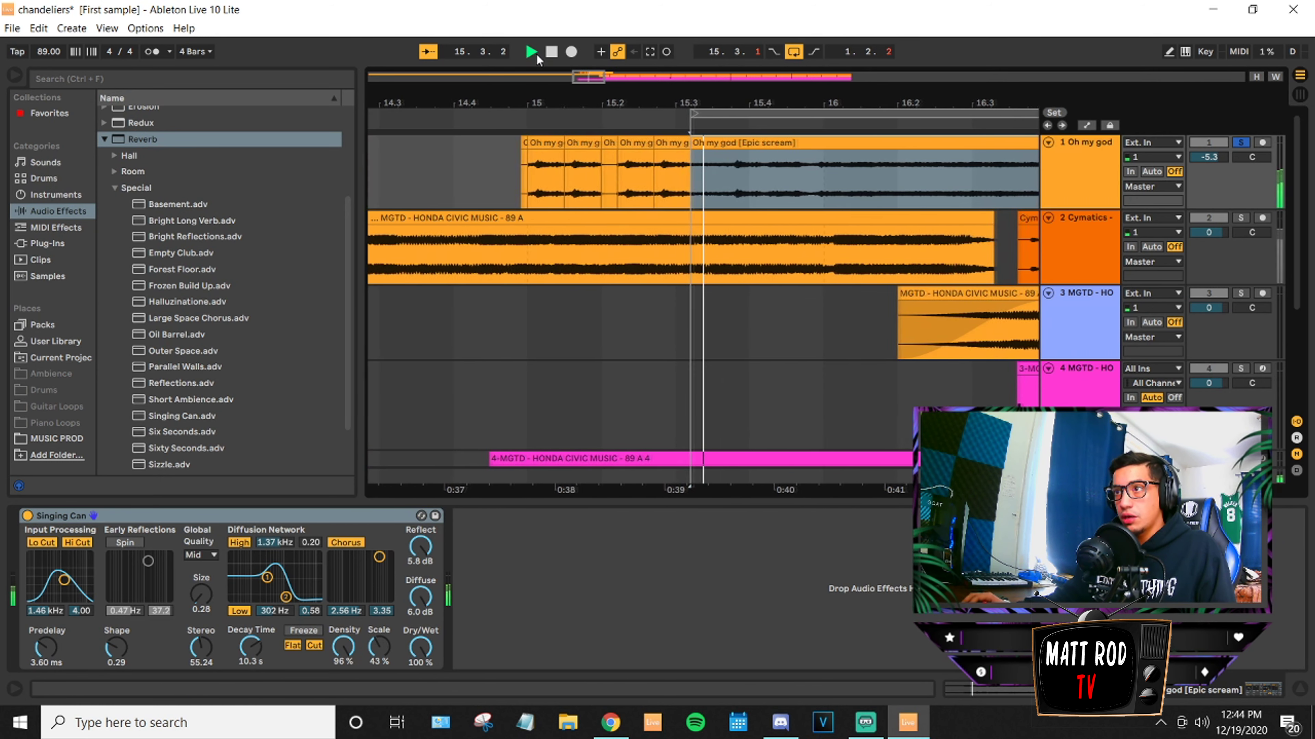
Lower the Singing Can reverb's Dry/Wet to 20 % while auditioning the looped scream clip.
left_click_drag(421, 648, 421, 718)
key("space")
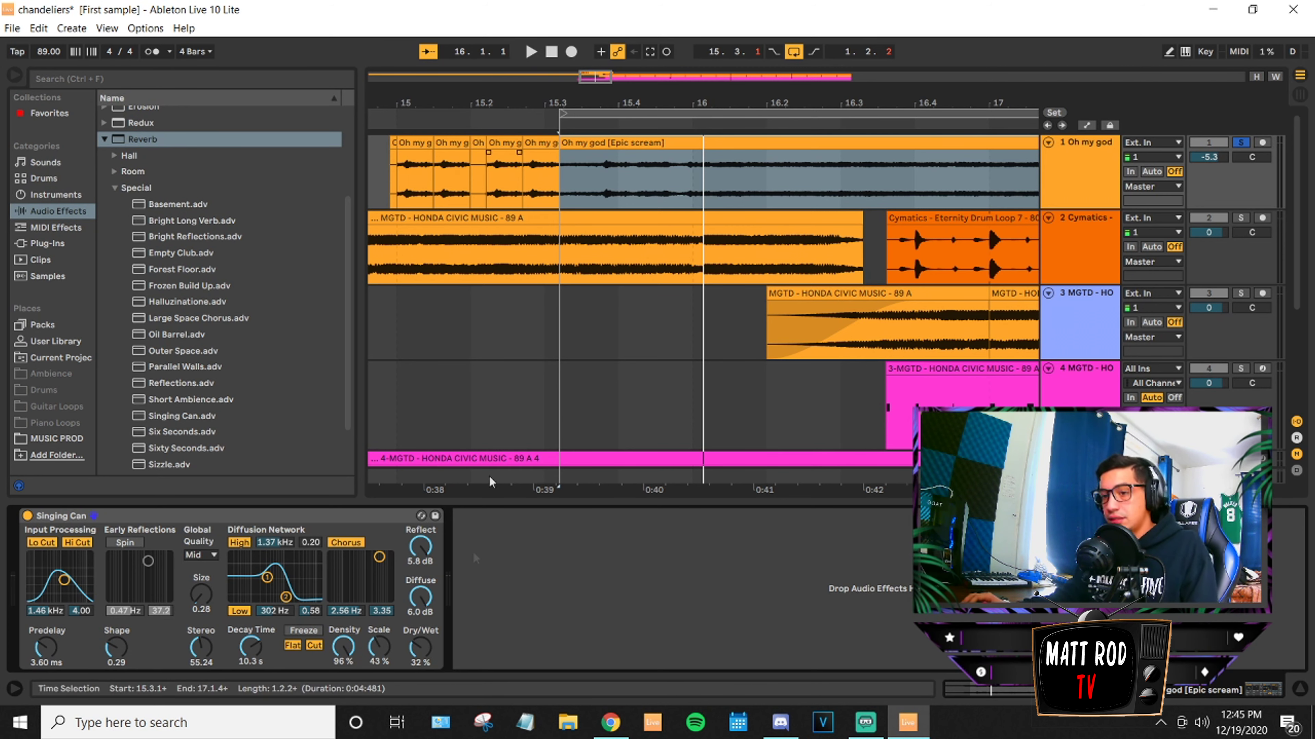
left_click(529, 53)
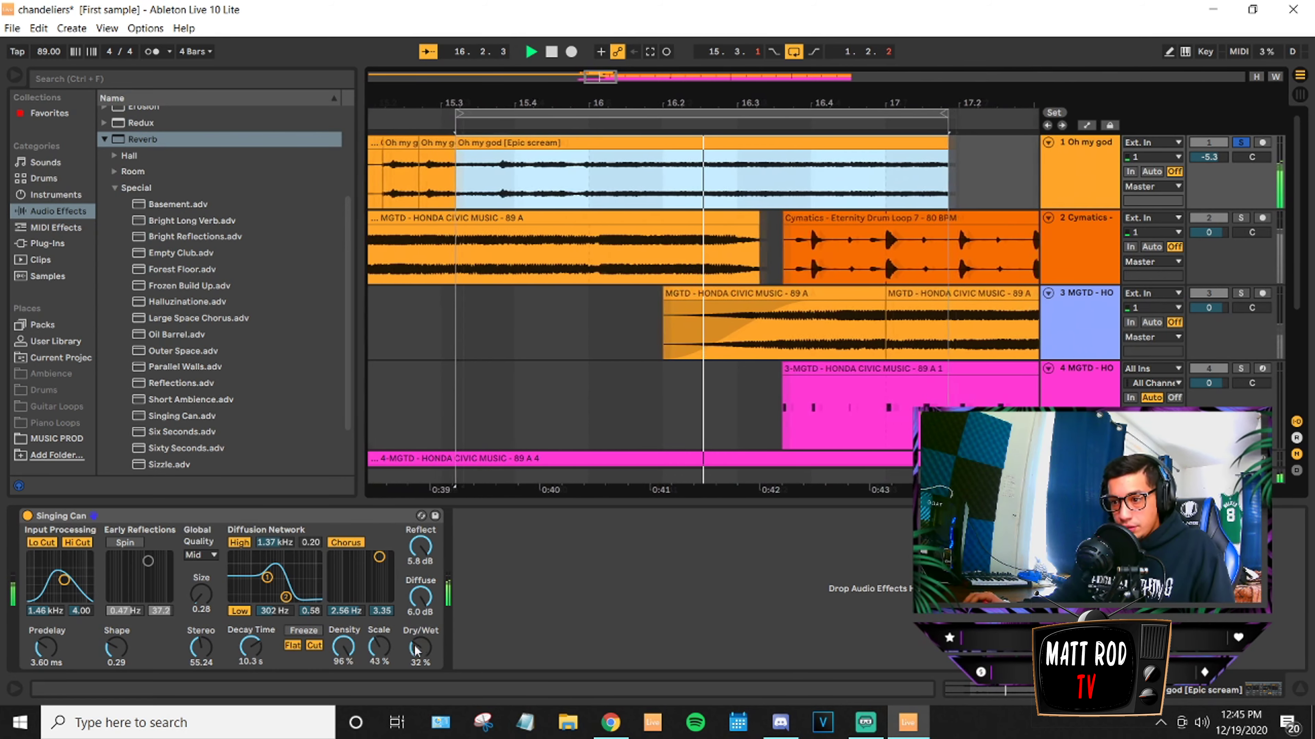
left_click_drag(420, 648, 420, 663)
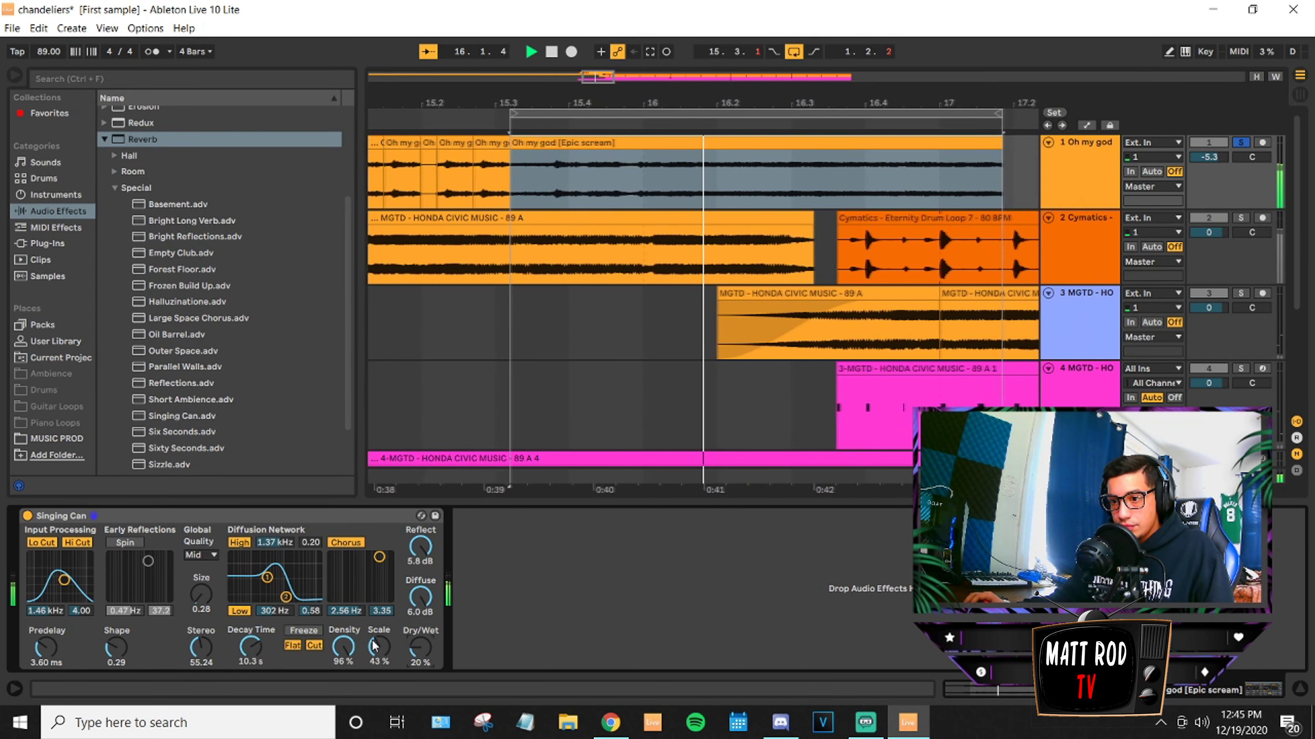
Set the Singing Can reverb's Scale to 59 % and Decay Time to 17.7 s, then stop playback.
left_click_drag(368, 654, 368, 638)
mouse_move(252, 649)
left_mouse_down()
mouse_move(253, 619)
mouse_move(253, 637)
left_mouse_up()
key("space")
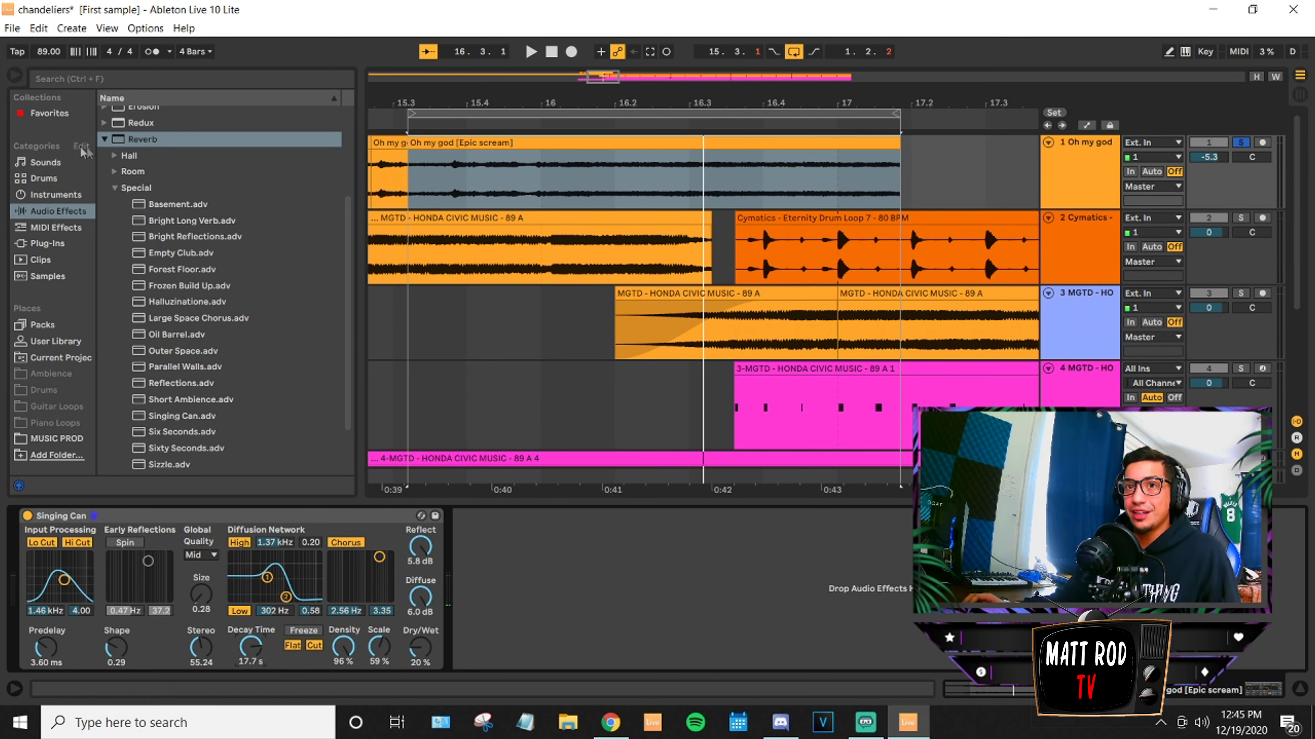
Leave the Reverb presets and add a default Delay after the Singing Can reverb on track 1.
left_click(103, 139)
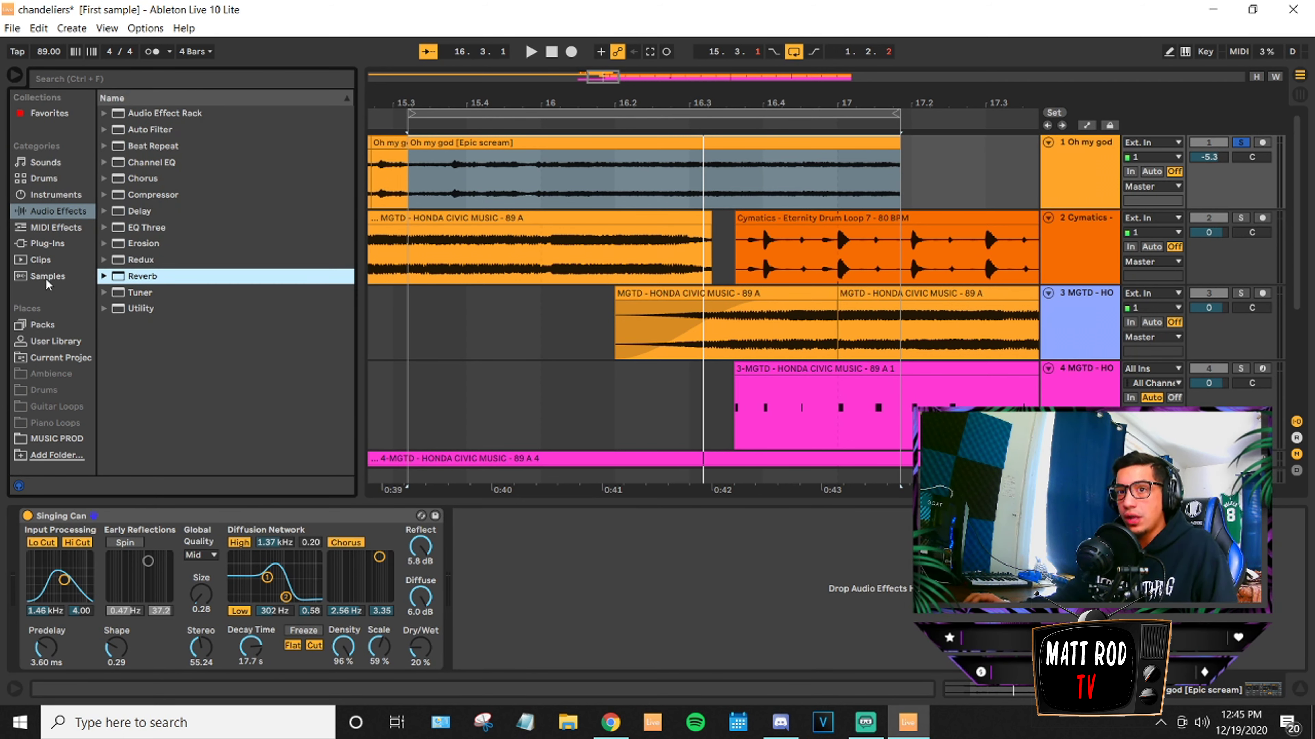
left_click(103, 276)
left_click(138, 308)
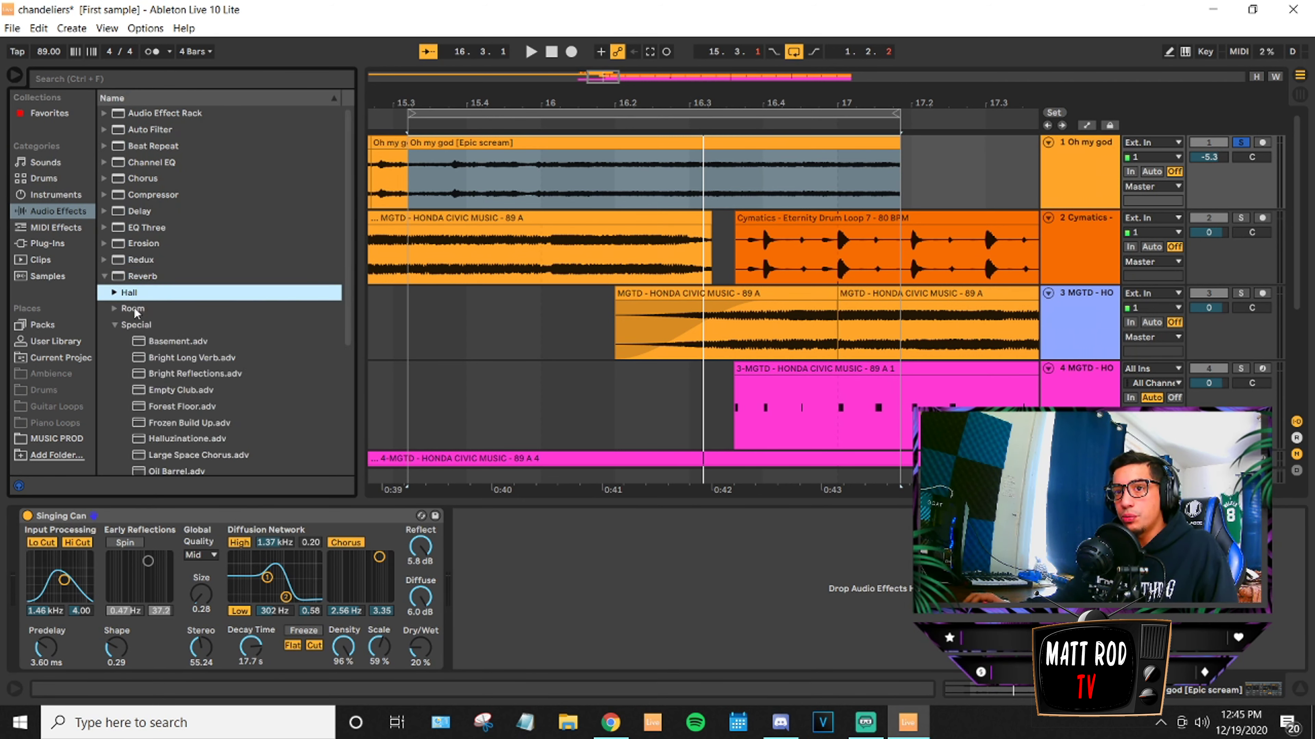
left_click(103, 277)
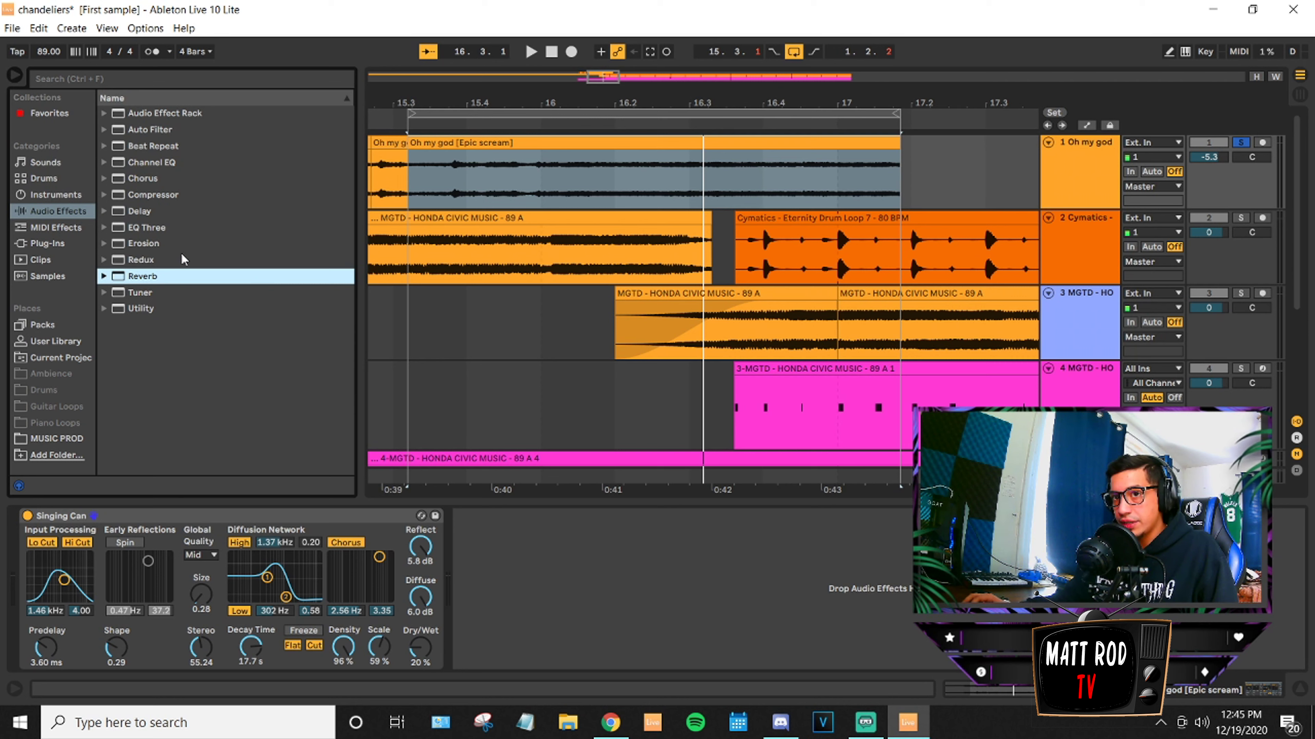
left_click(155, 211)
left_click_drag(128, 216, 486, 586)
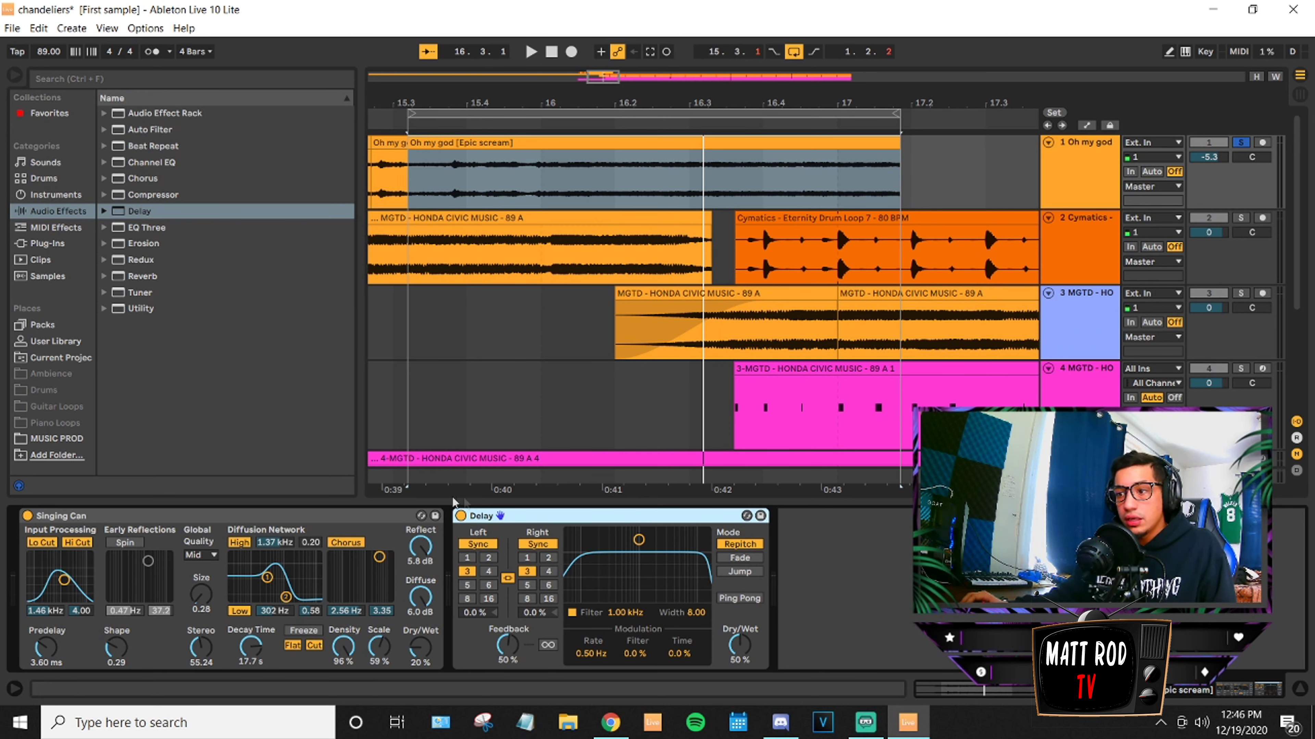
Load the Full Range Spatial preset from Delay's Ambient Spaces onto the delay and audition the looped scream.
left_click(104, 211)
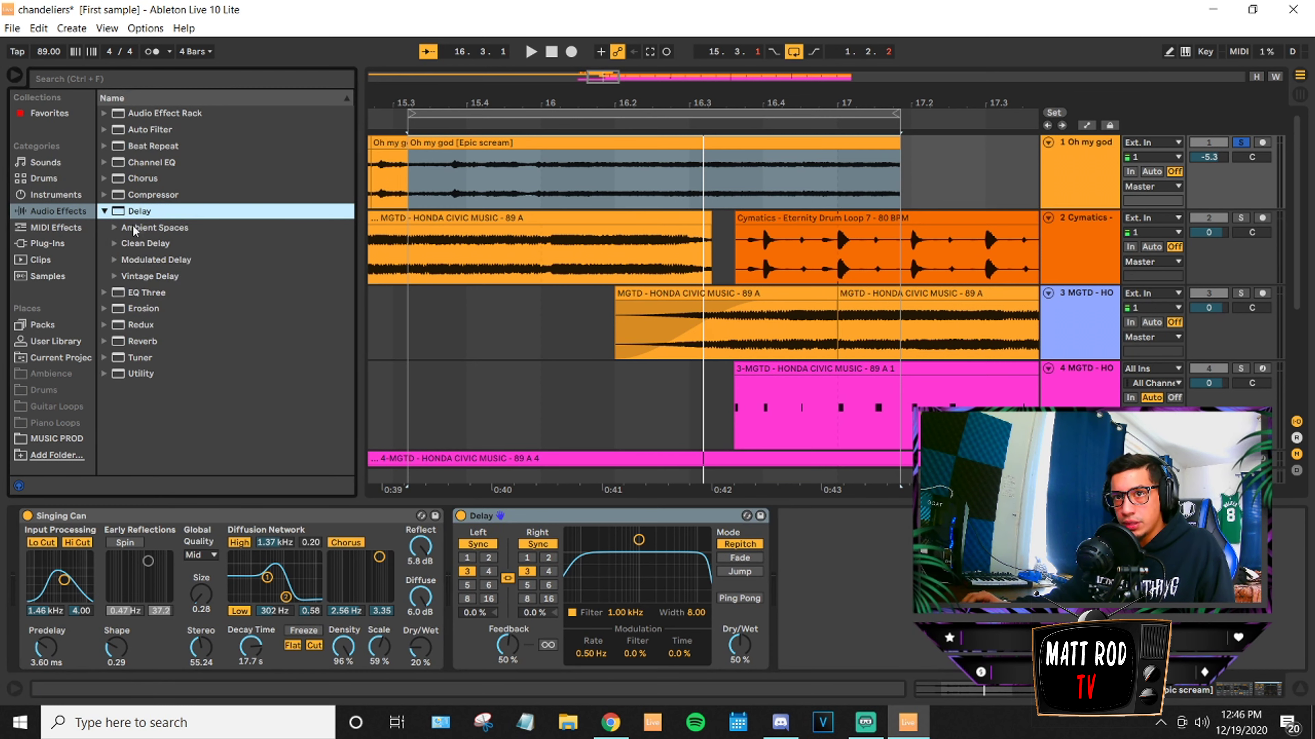
left_click(114, 228)
left_click(136, 250)
left_click(143, 264)
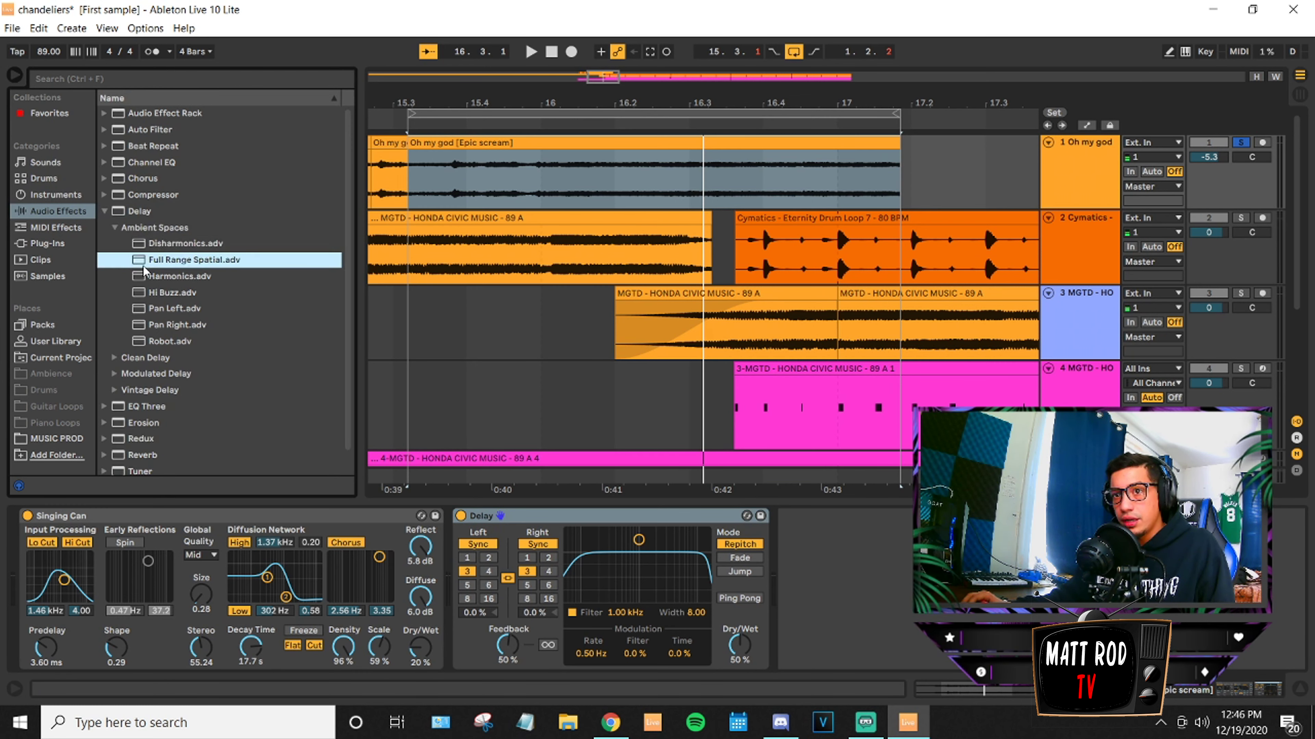
left_click(140, 278)
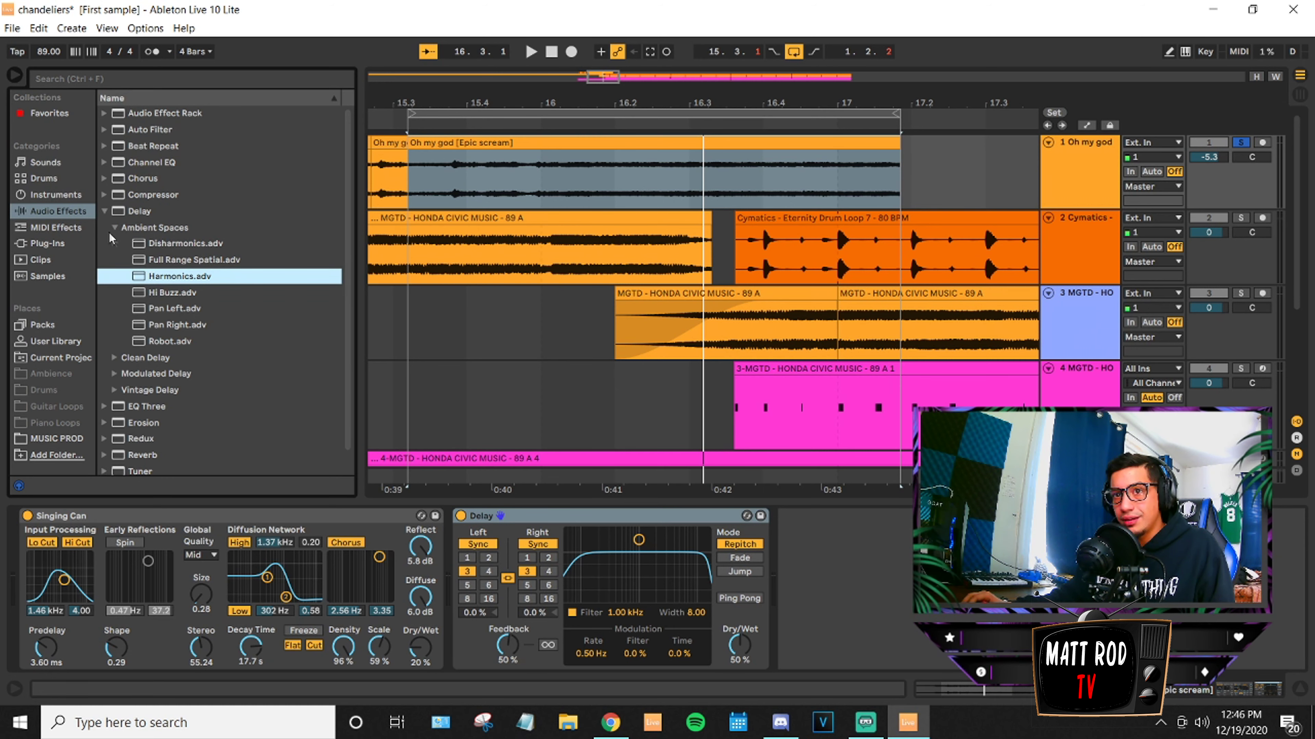
double_click(148, 260)
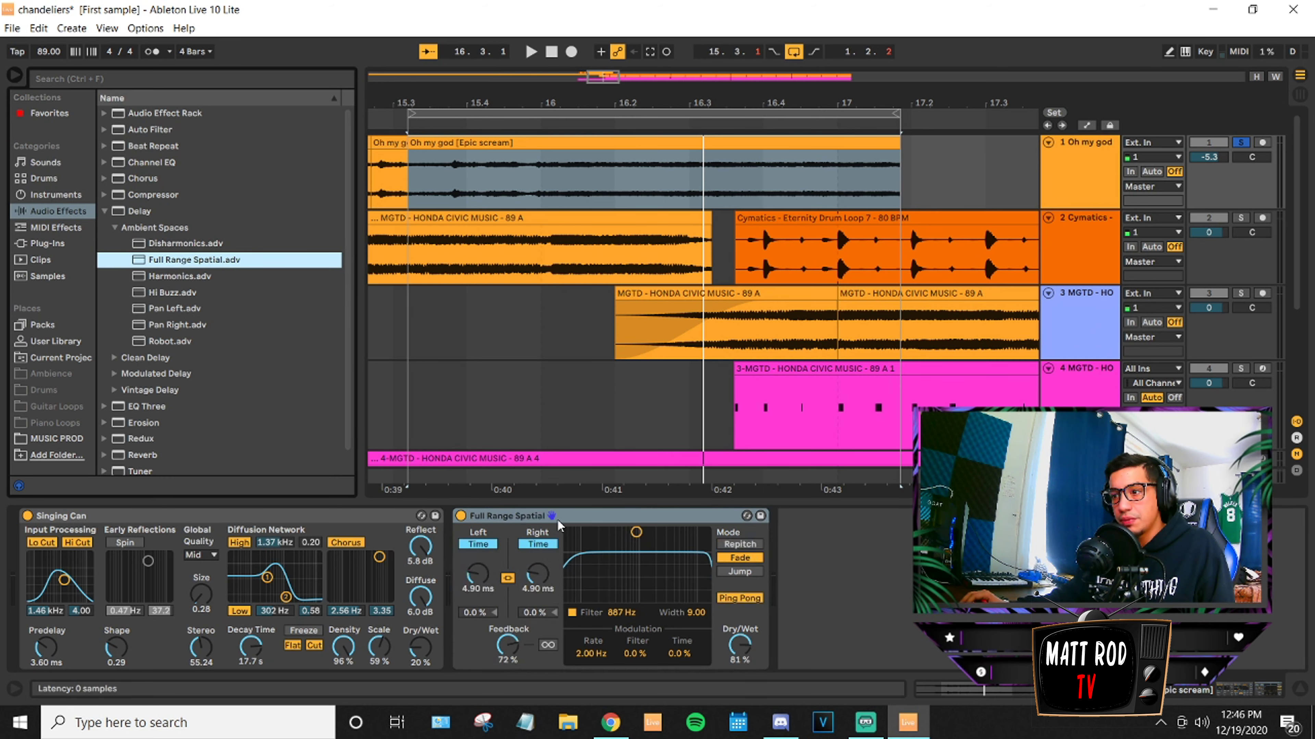
key("space")
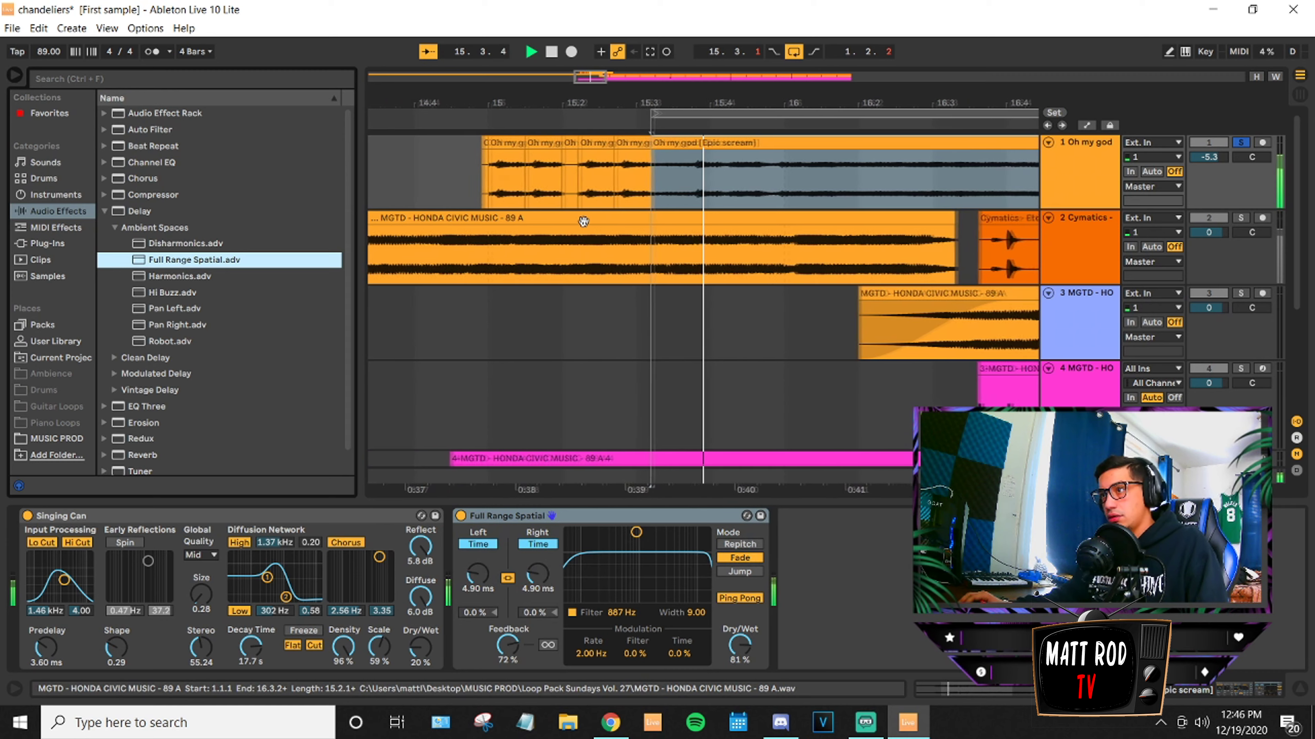
key("space")
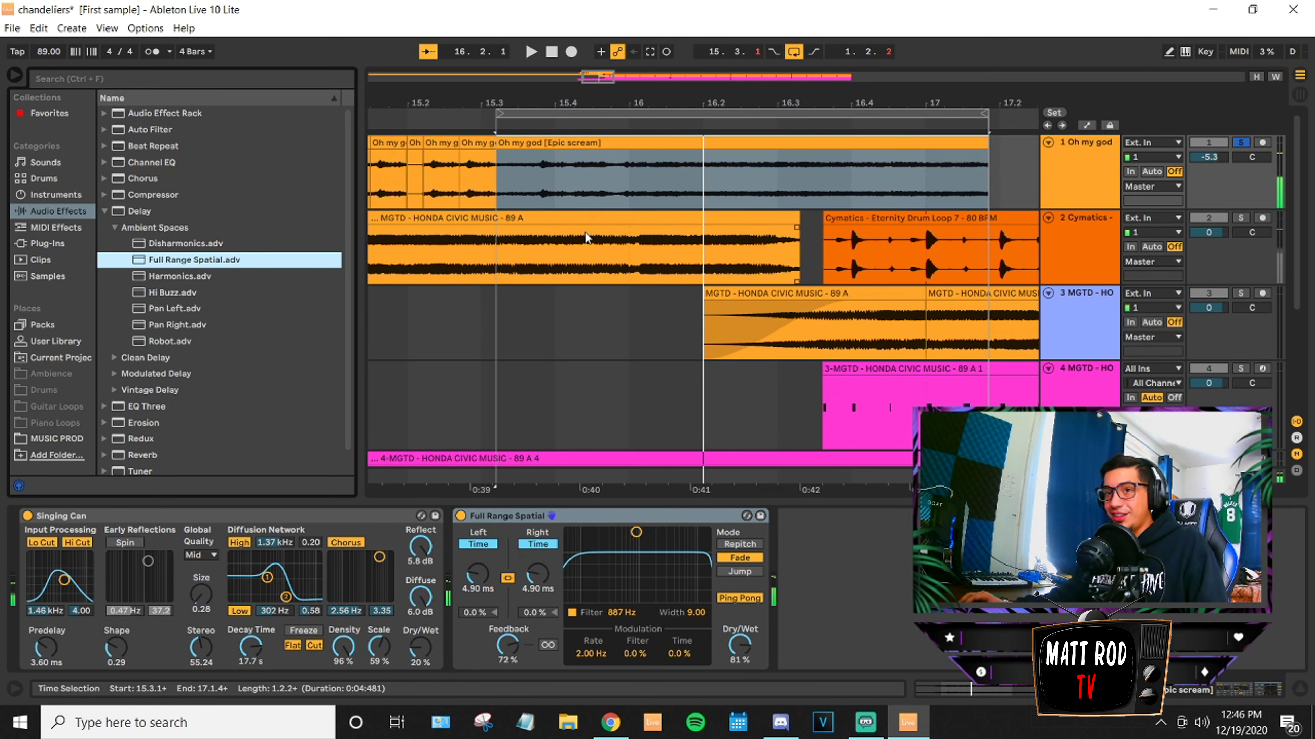
Try the Hi Buzz and Pan Left Ambient Spaces presets on the delay, auditioning the looped scream.
left_click_drag(191, 295, 547, 534)
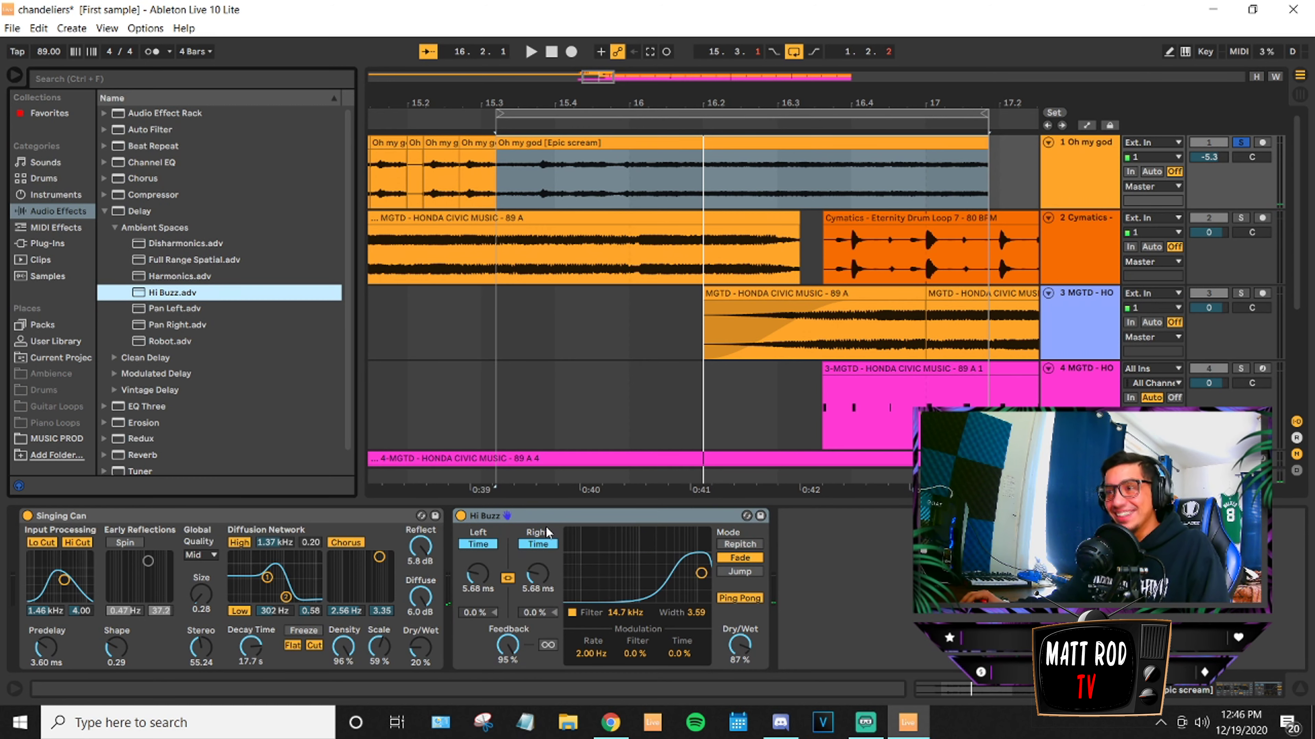
key("space")
left_click_drag(140, 309, 495, 511)
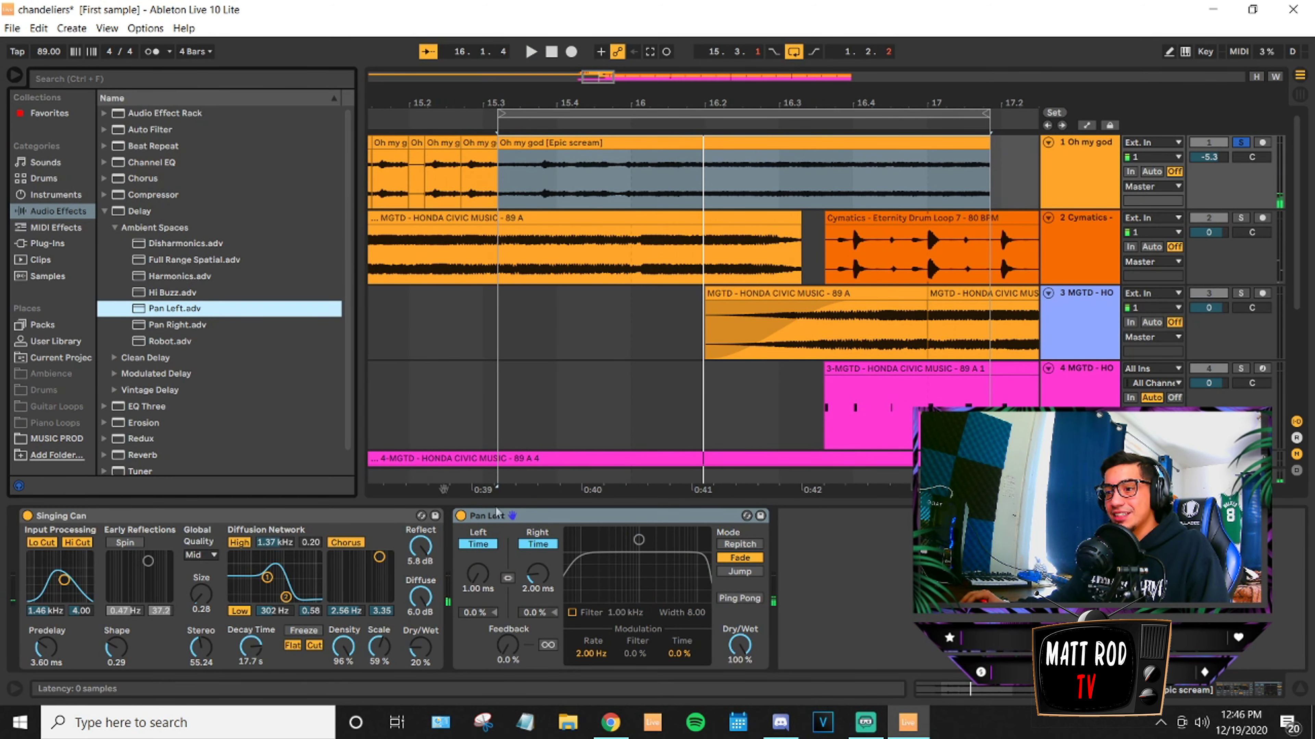
key("space")
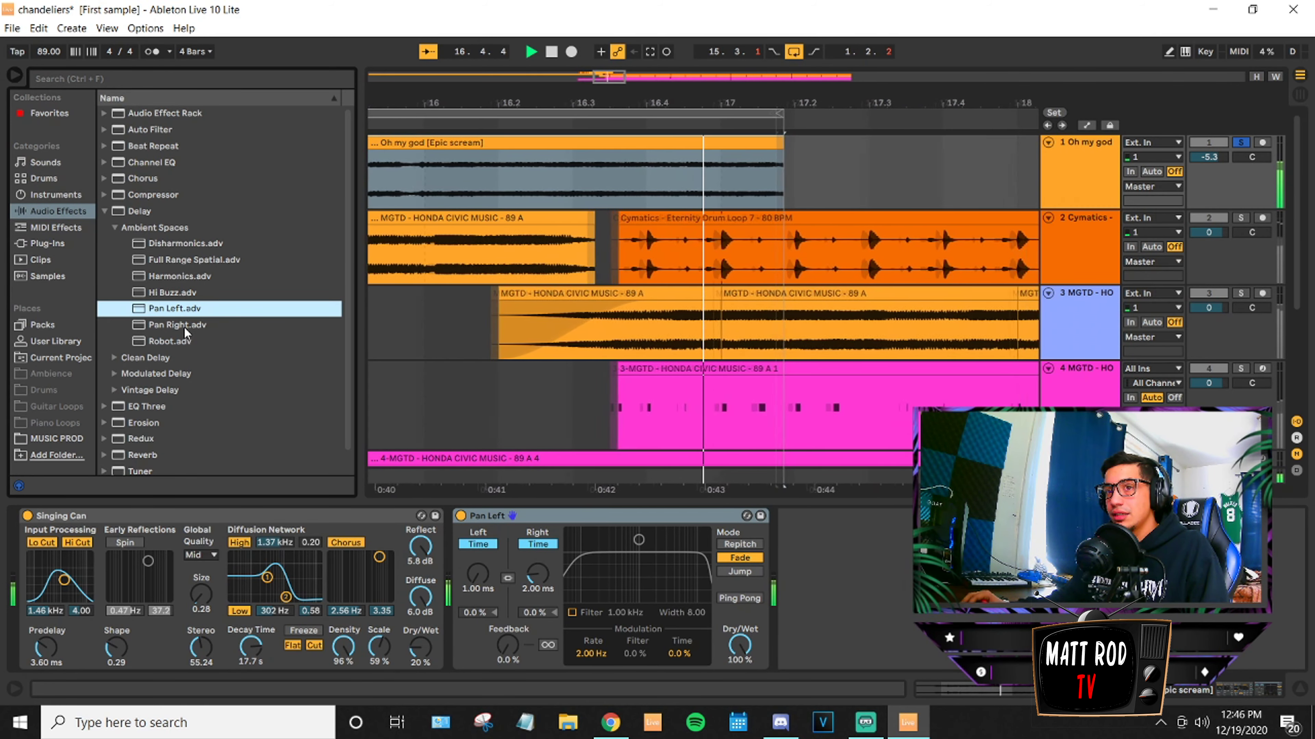
key("space")
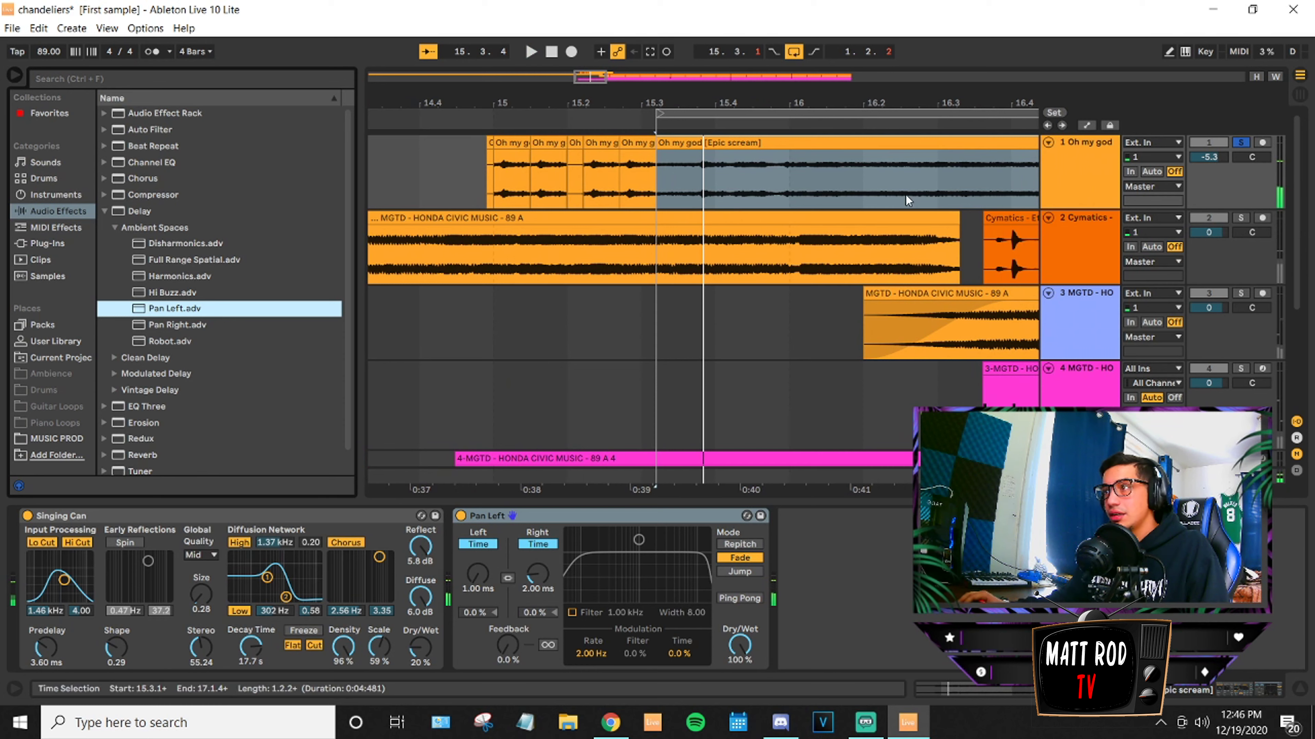
Load the Robot preset onto track 1's delay and audition it on the looped Oh my god [Epic scream] clip.
left_click(853, 185)
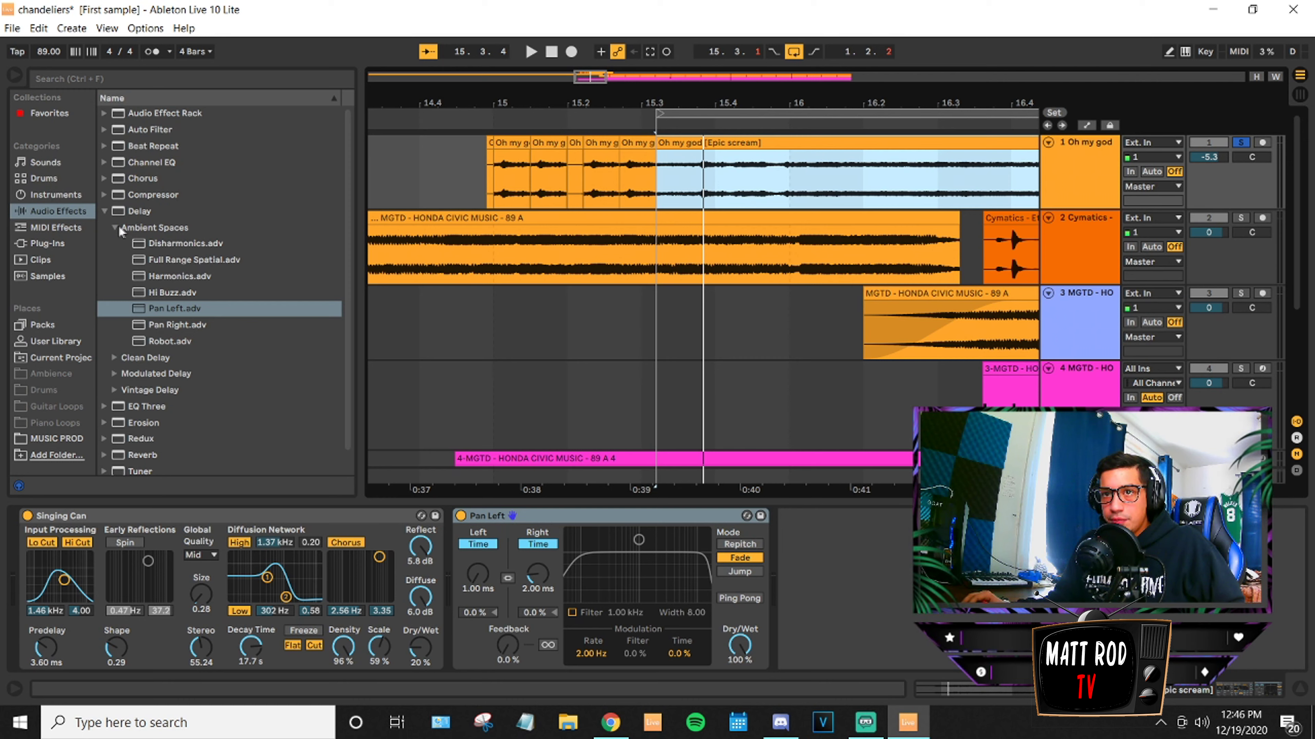
left_click(181, 341)
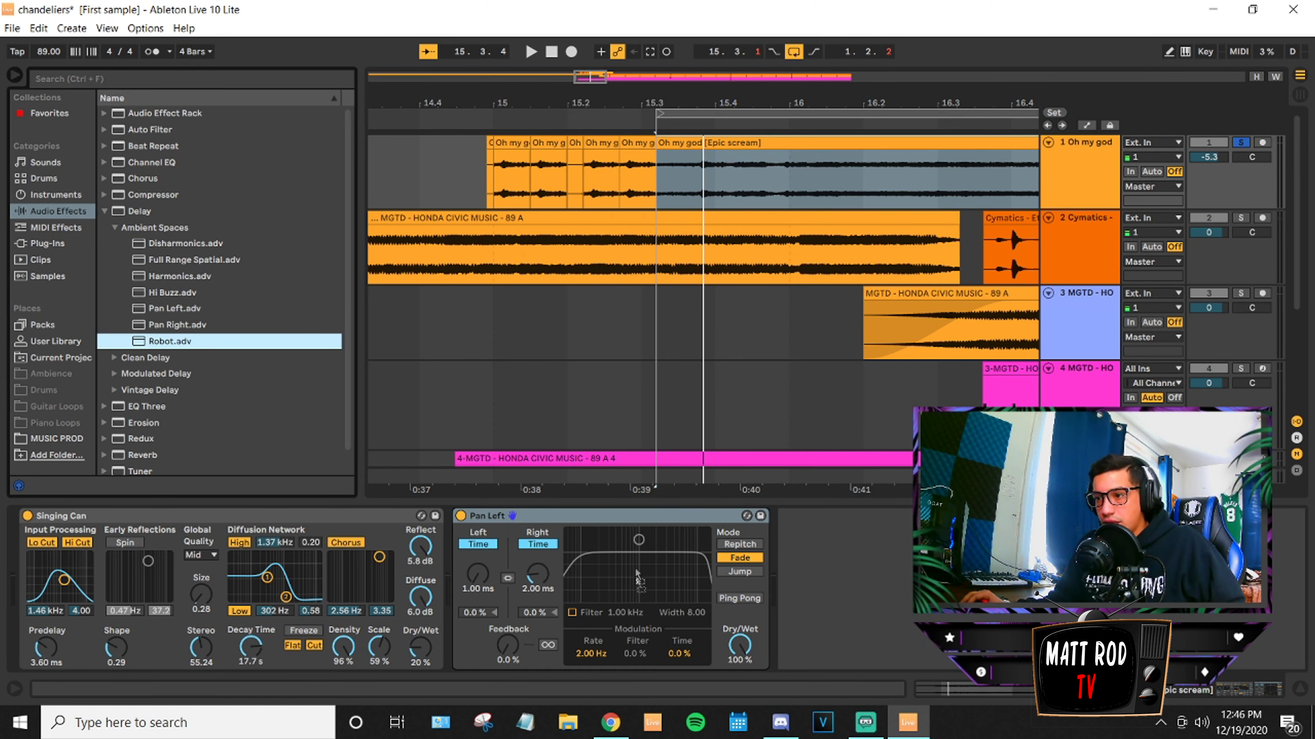
left_click_drag(589, 525, 589, 525)
key("space")
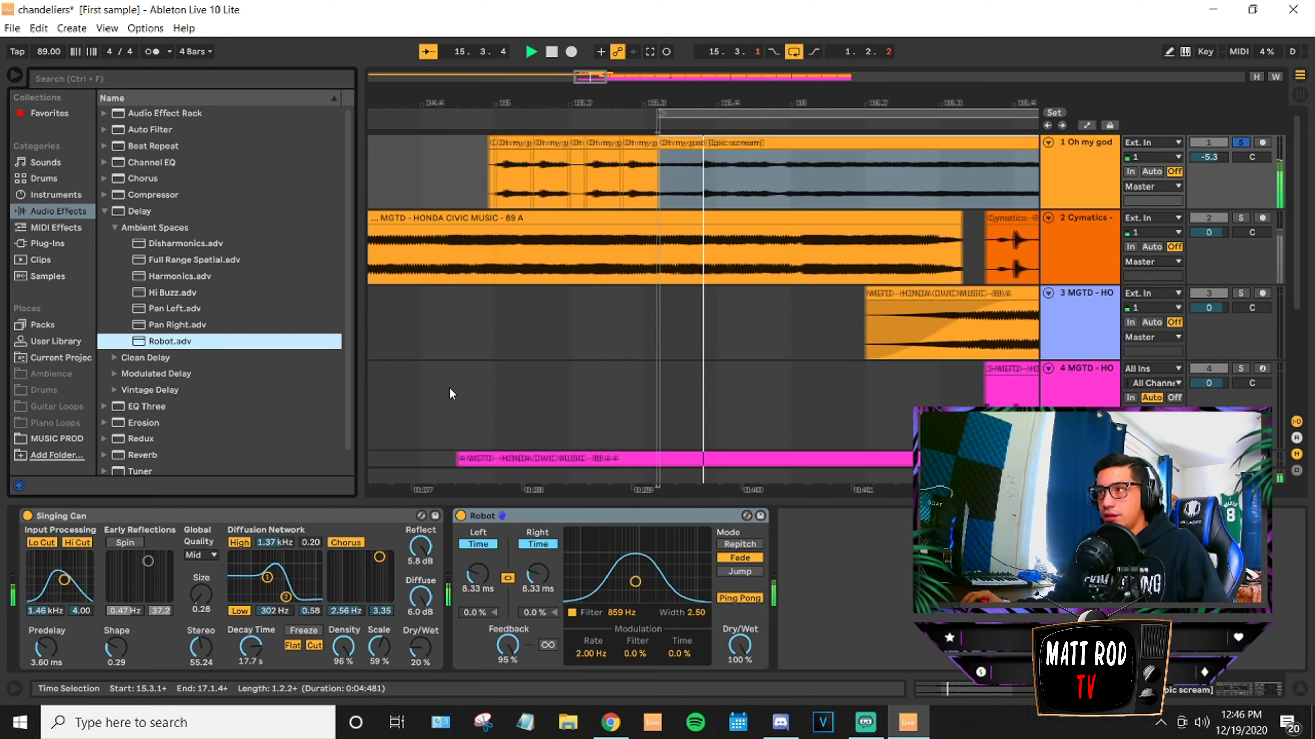
key("space")
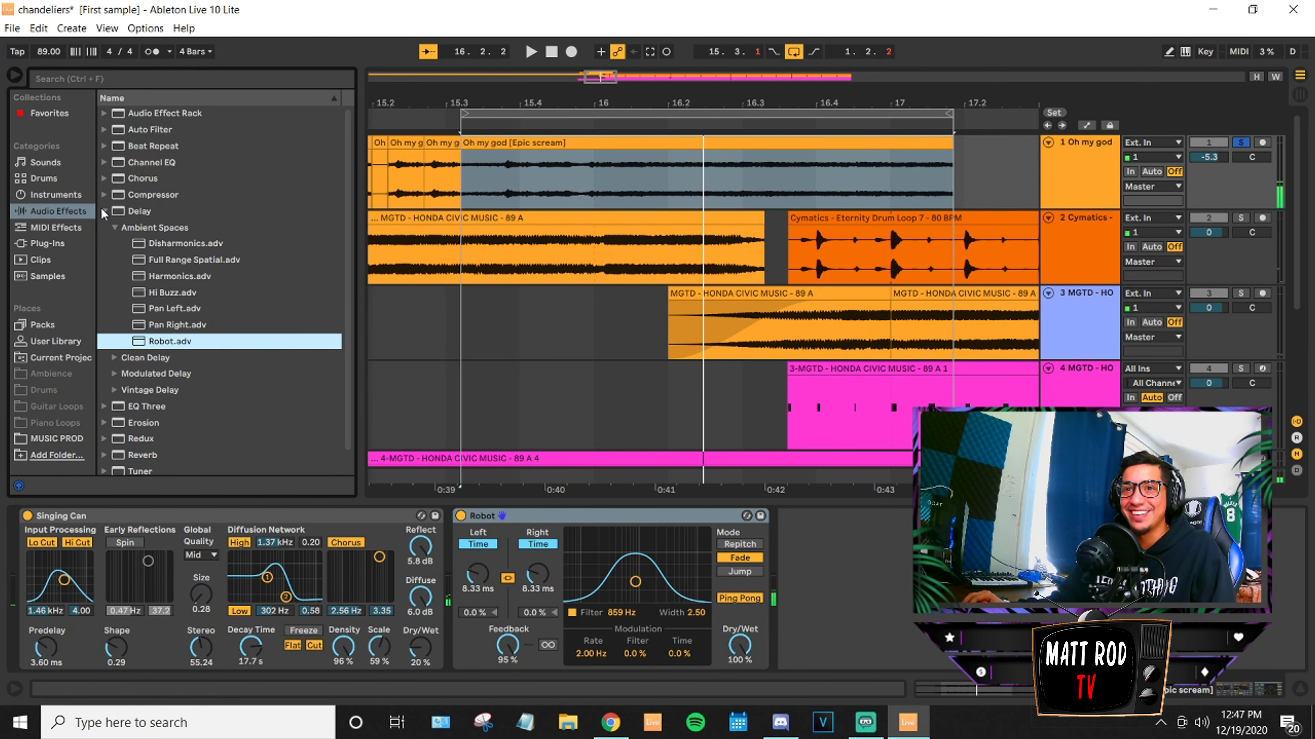
Replace the Robot delay with the Groove preset from Clean Delay and audition the looped scream.
left_click(114, 358)
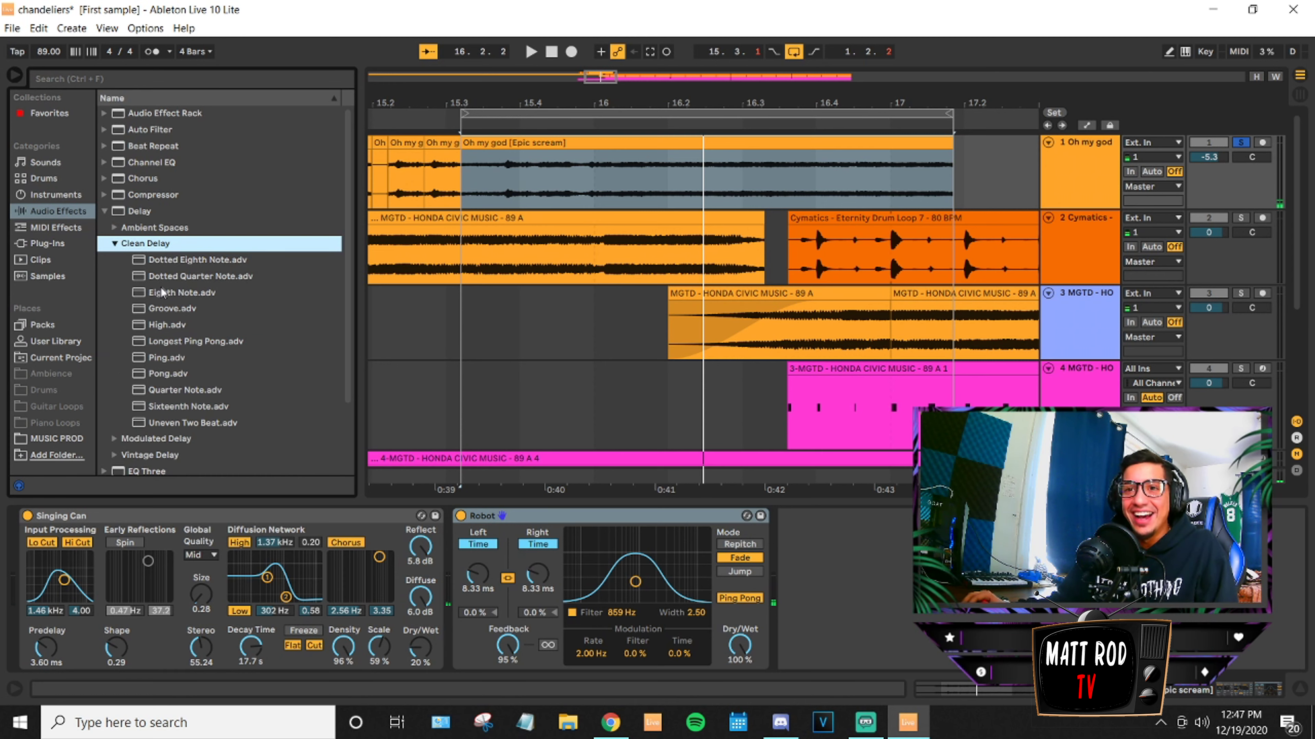
left_click(173, 277)
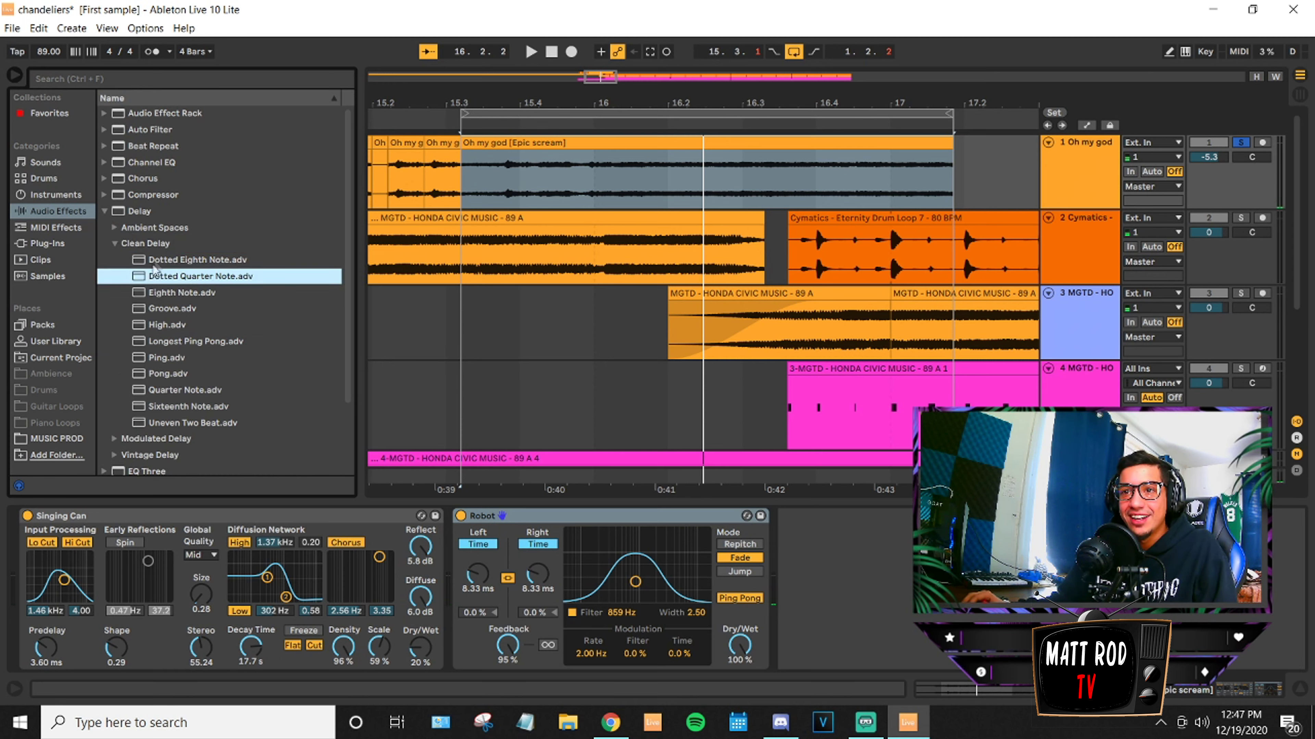
double_click(163, 309)
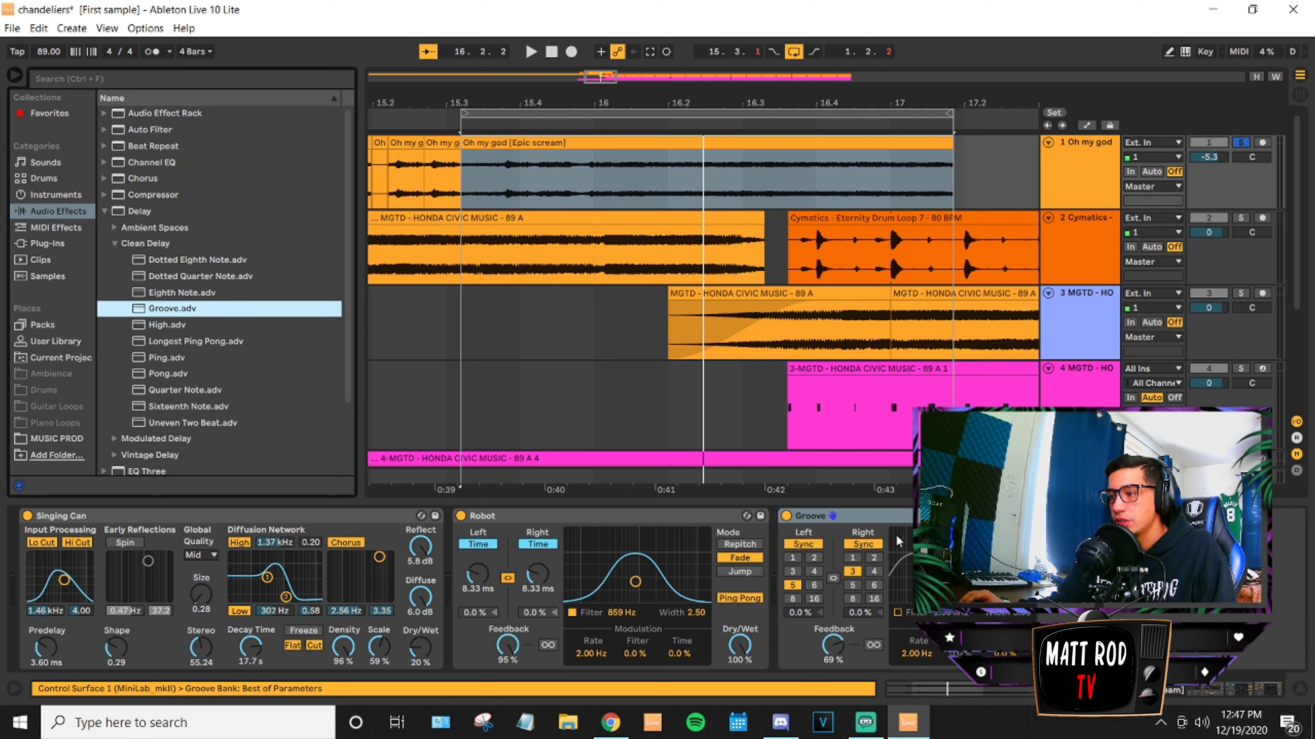
left_click(604, 518)
right_click(604, 517)
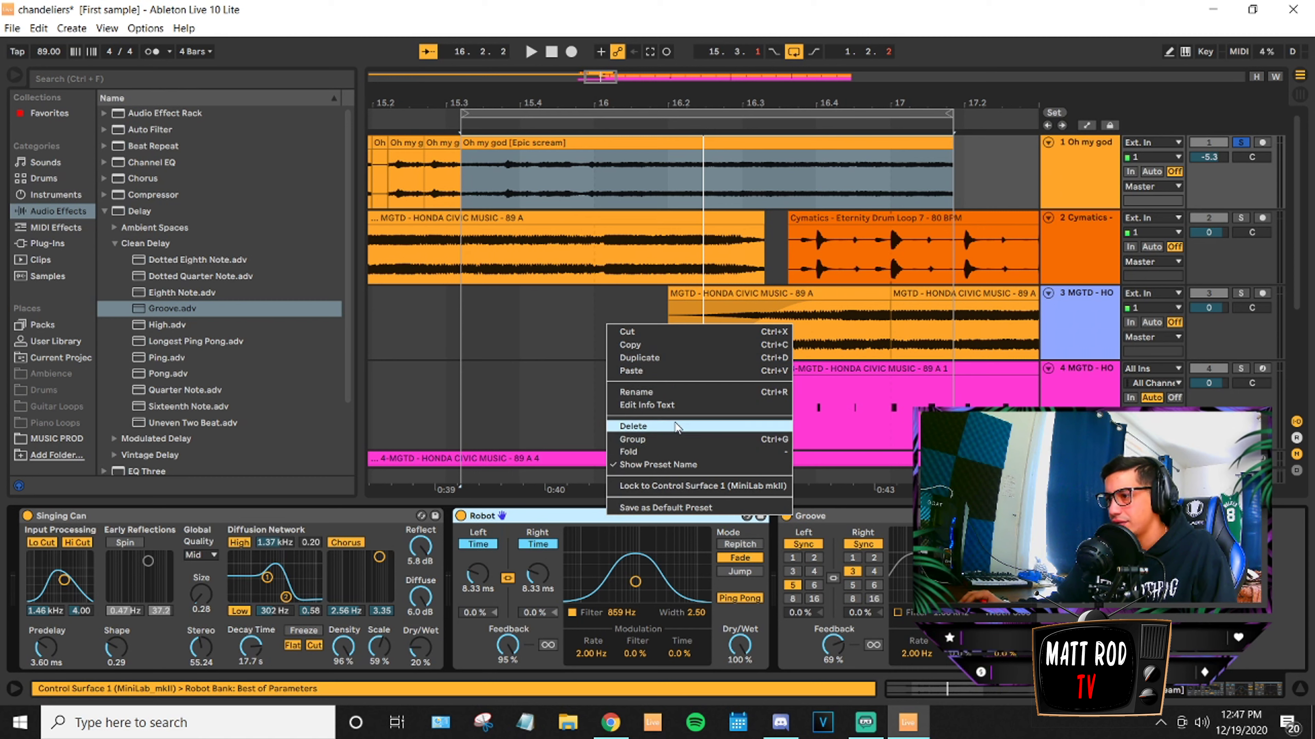
left_click(633, 426)
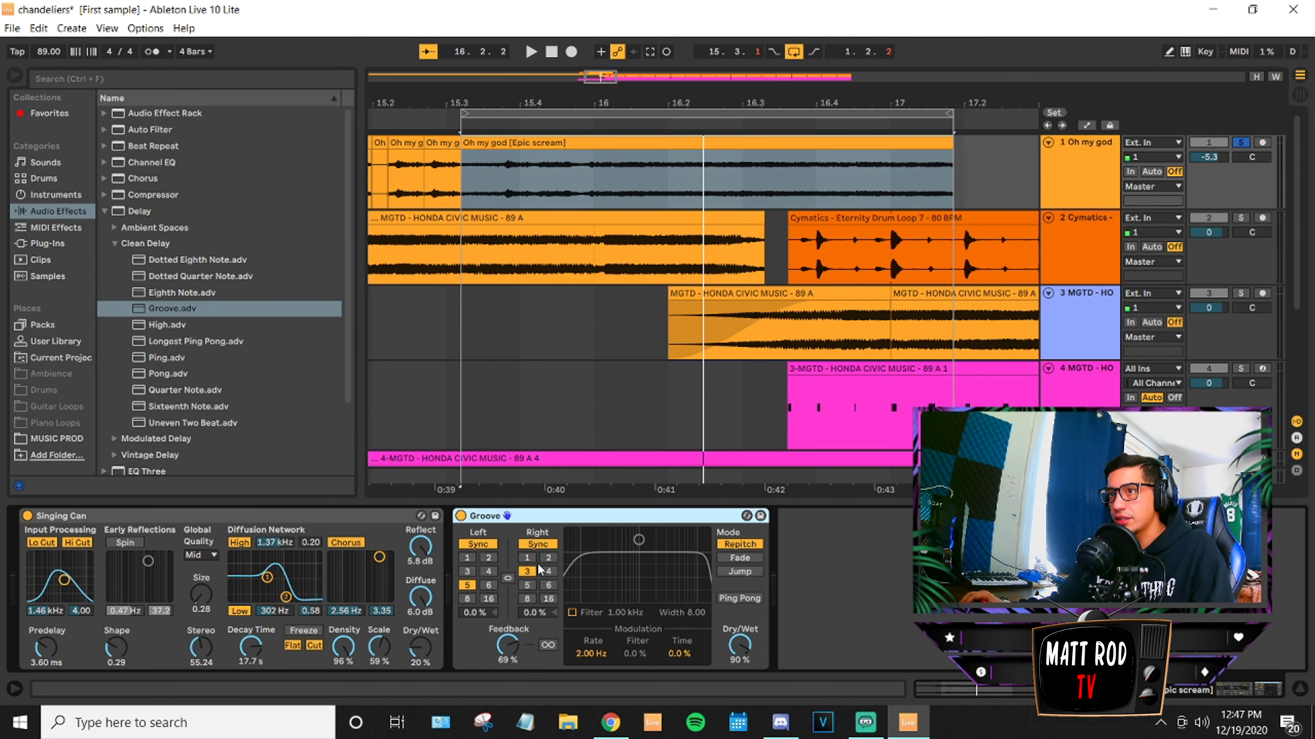
key("space")
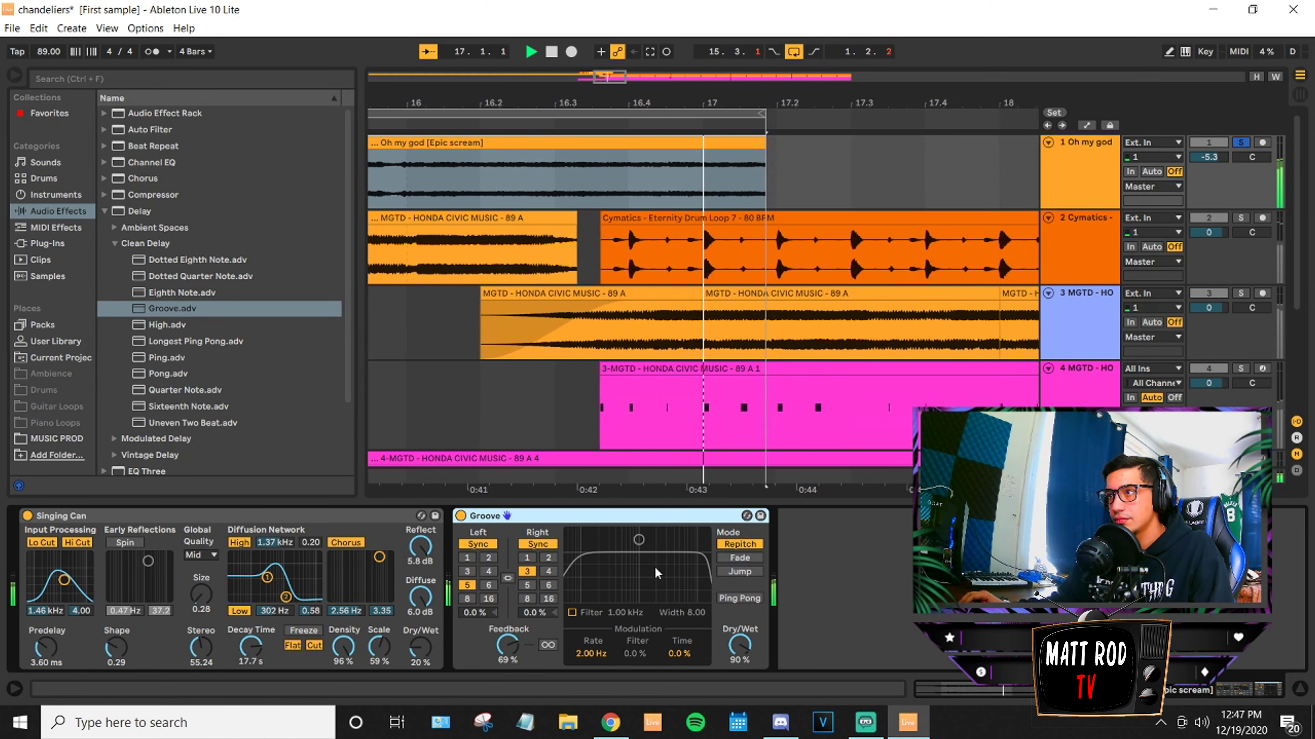
key("space")
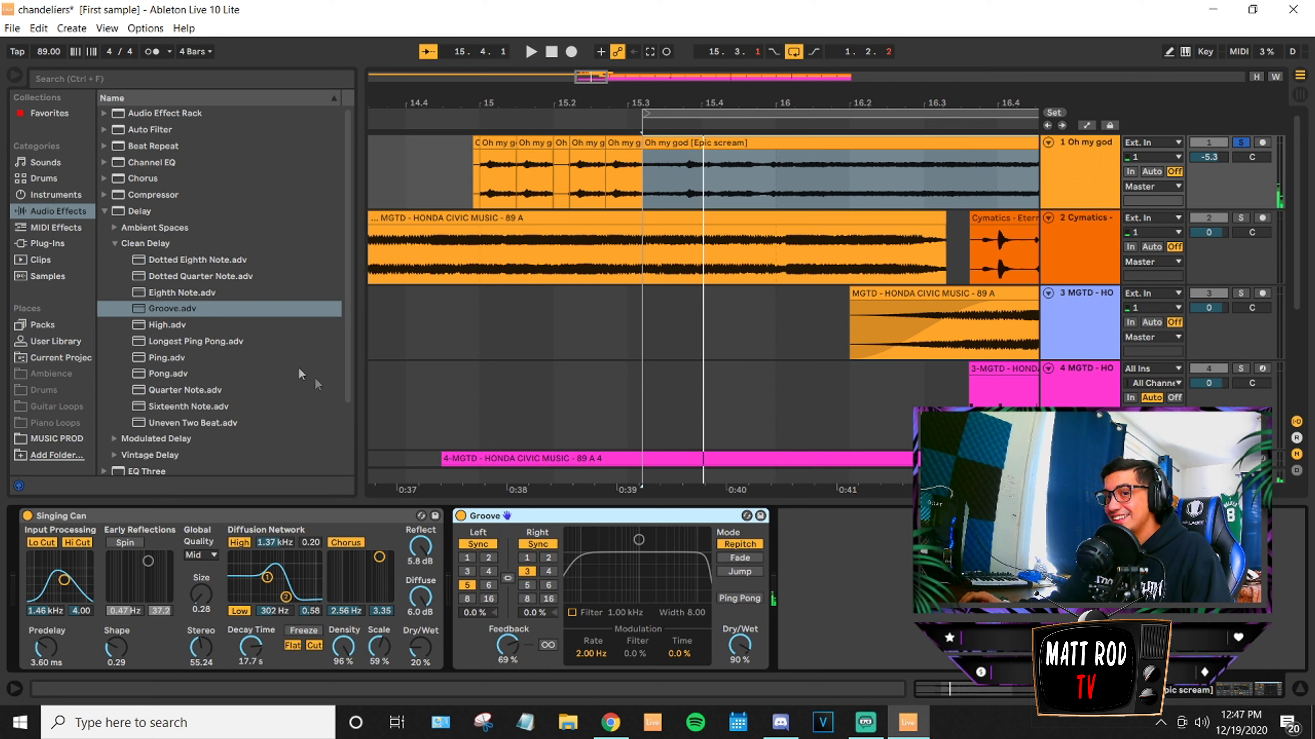
Browse the Clean Delay presets, swap the Groove delay for the High preset and play the looped scream.
left_click(186, 407)
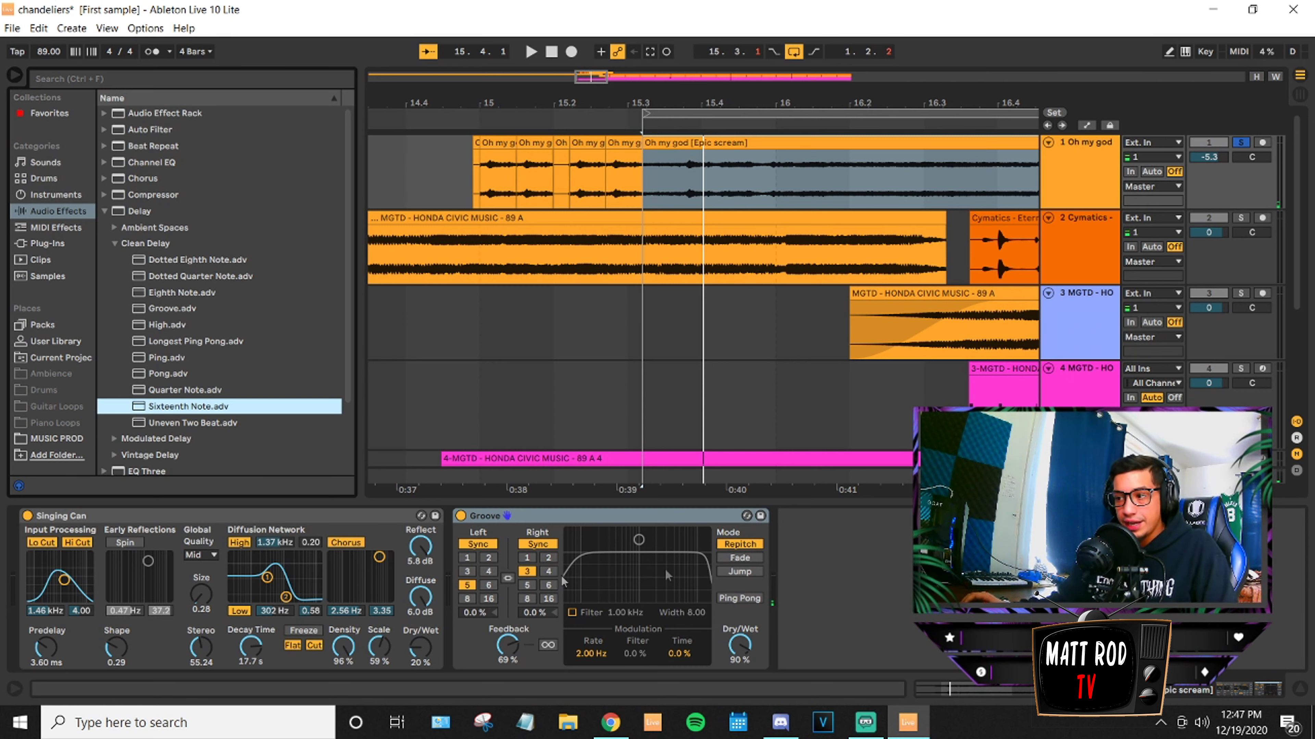
left_click(185, 423)
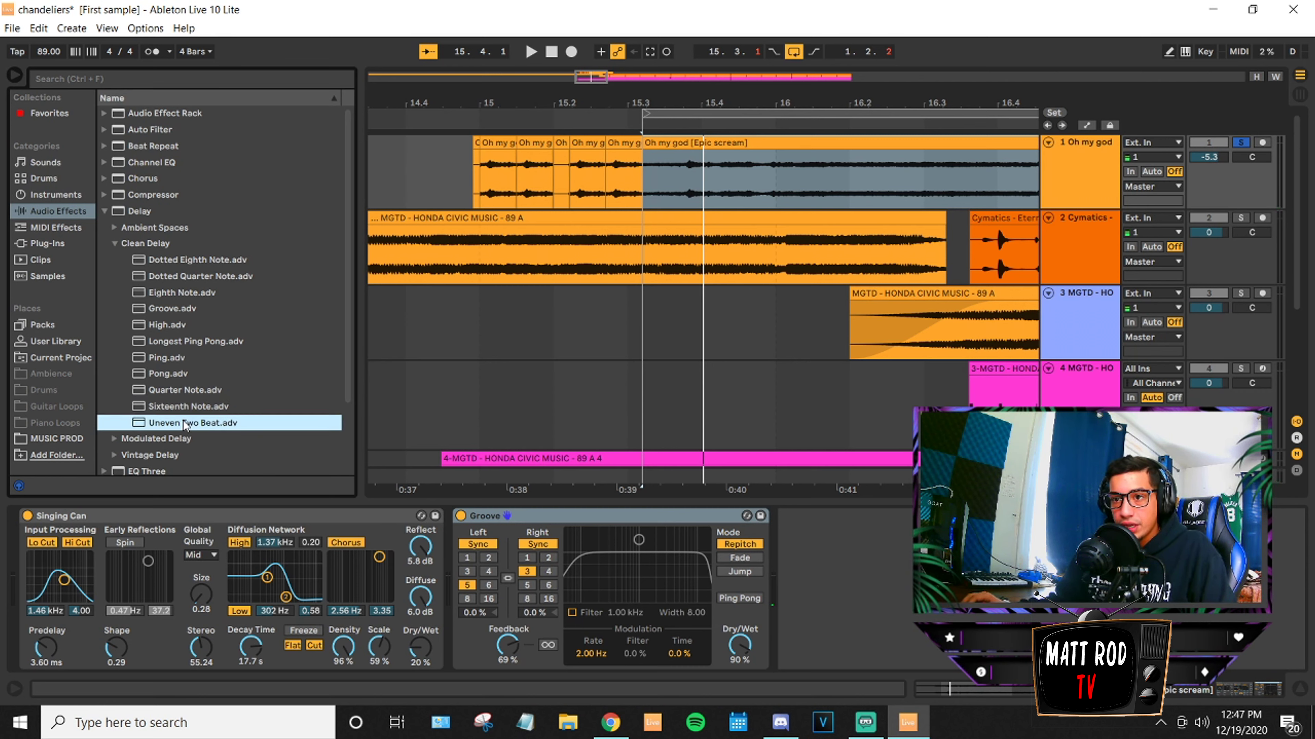
scroll(185, 424, "down", 1)
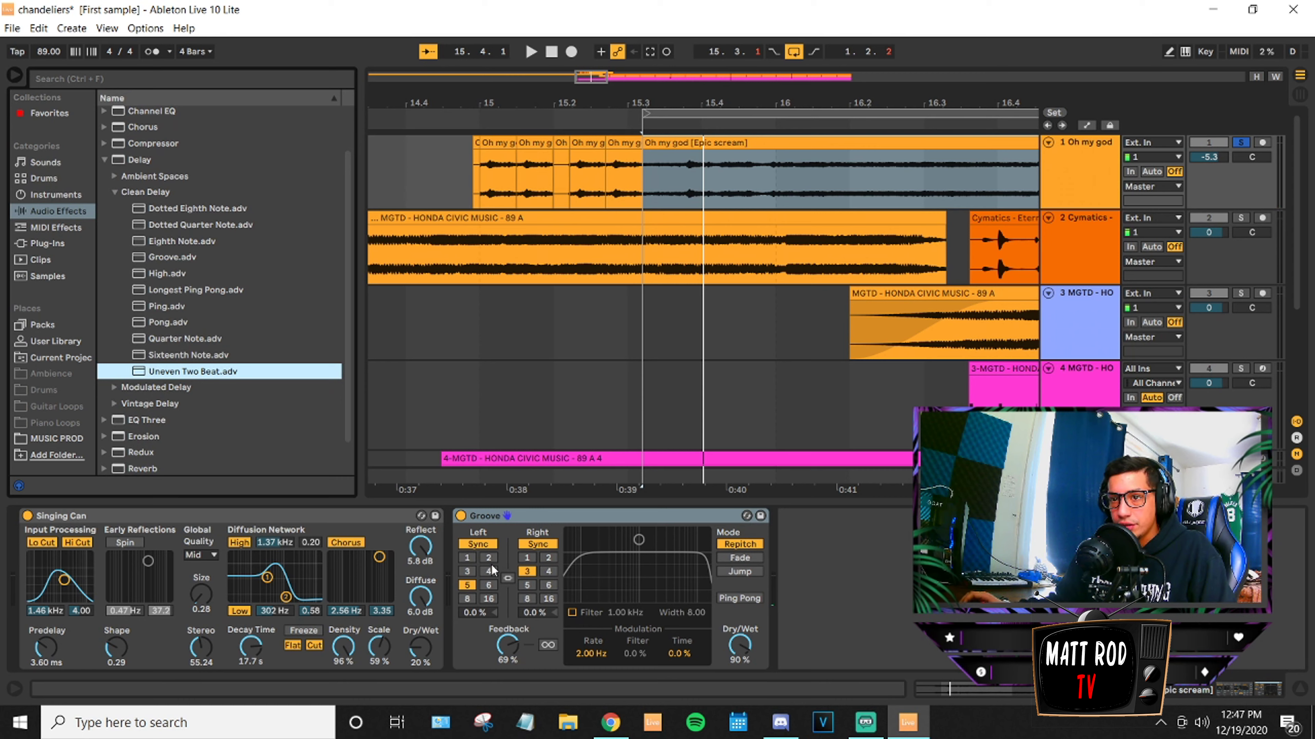
double_click(175, 272)
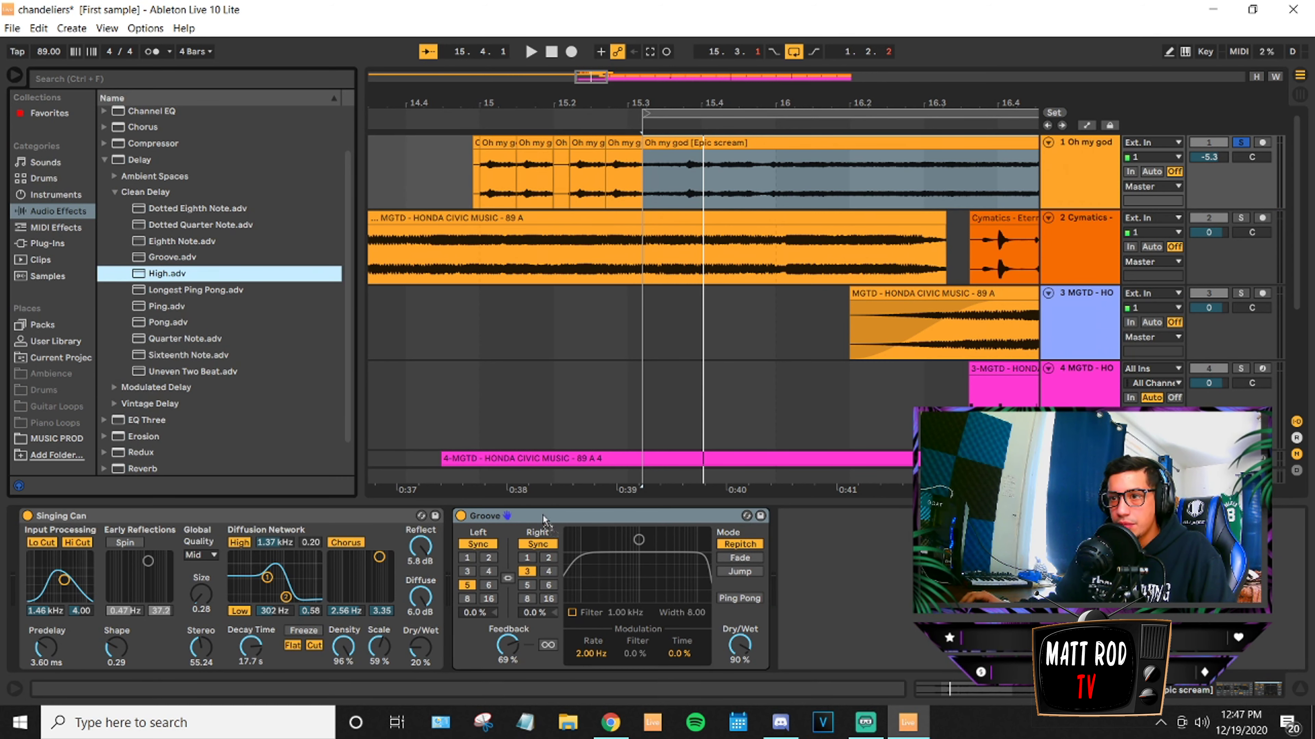
key("space")
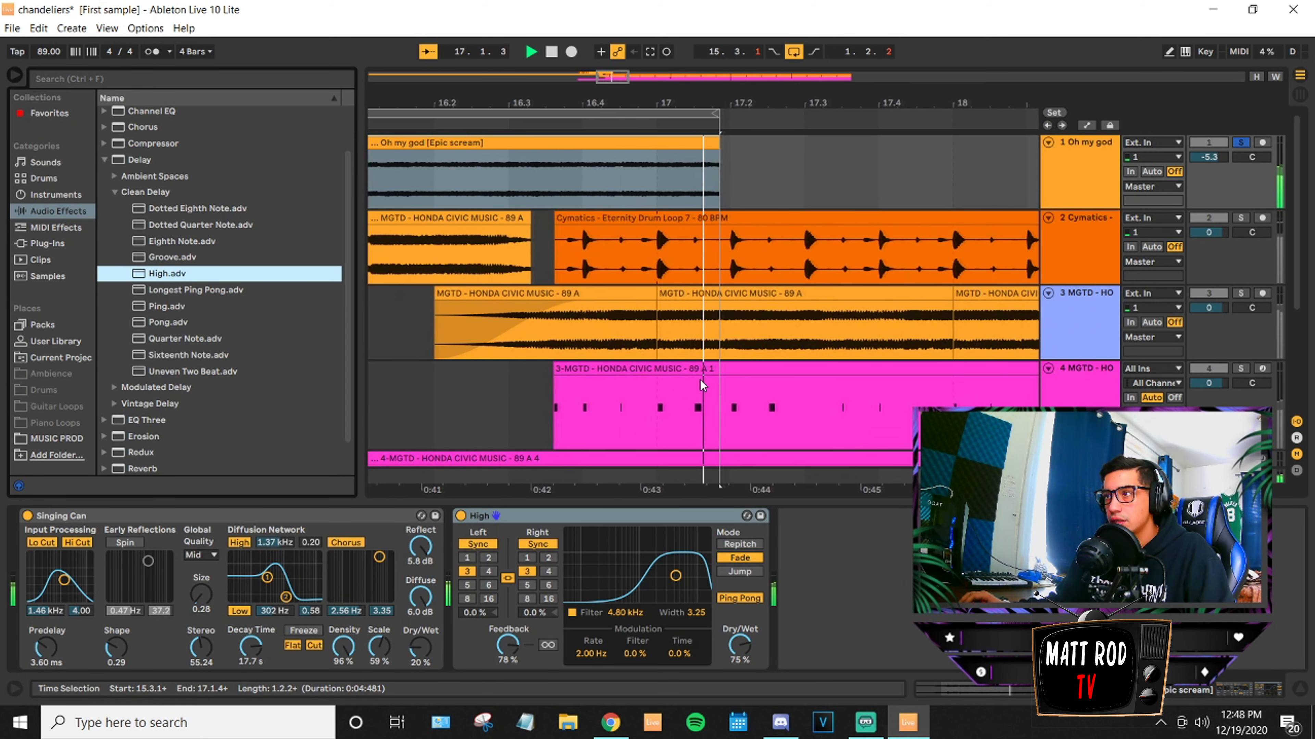
Turn off track 1's solo and play the looped section with all tracks.
left_click(1242, 143)
left_click(516, 171)
key("space")
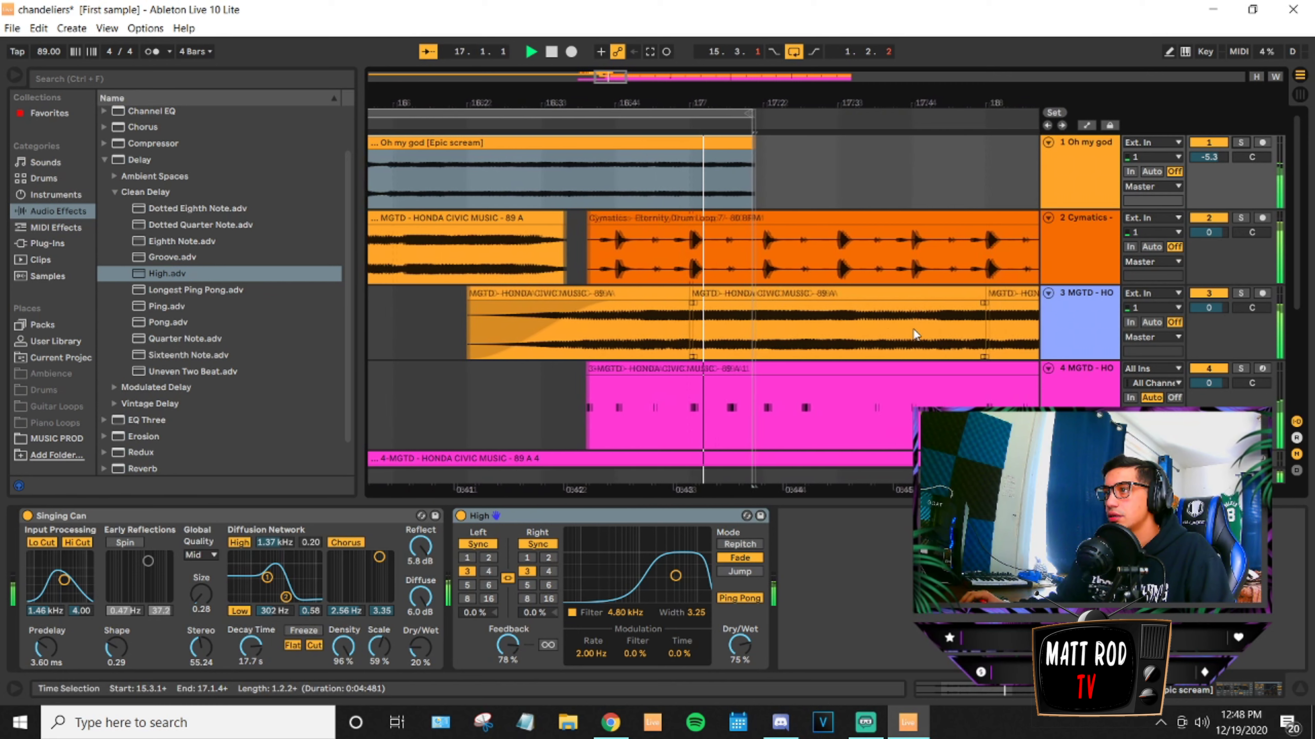
Stop playback and raise the Oh my god vocal track's volume to 2.0 dB in the mixer.
key("space")
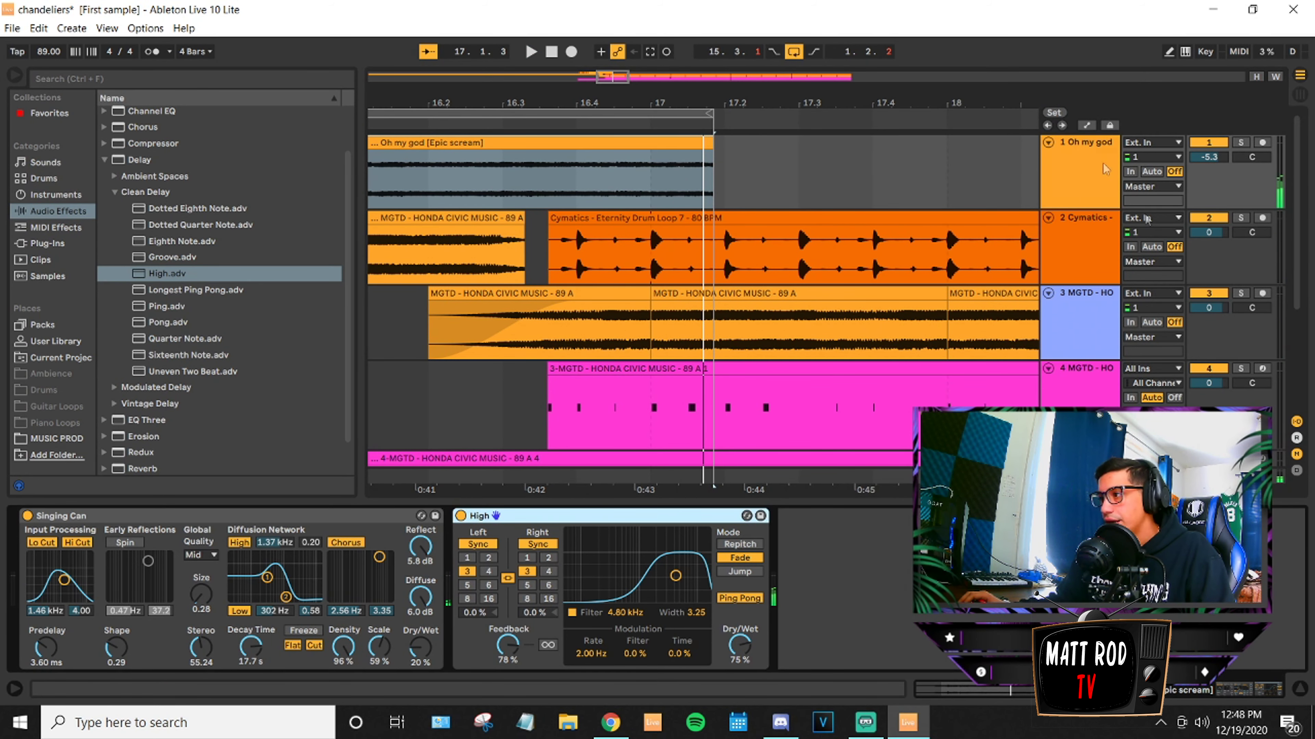
left_click(1304, 98)
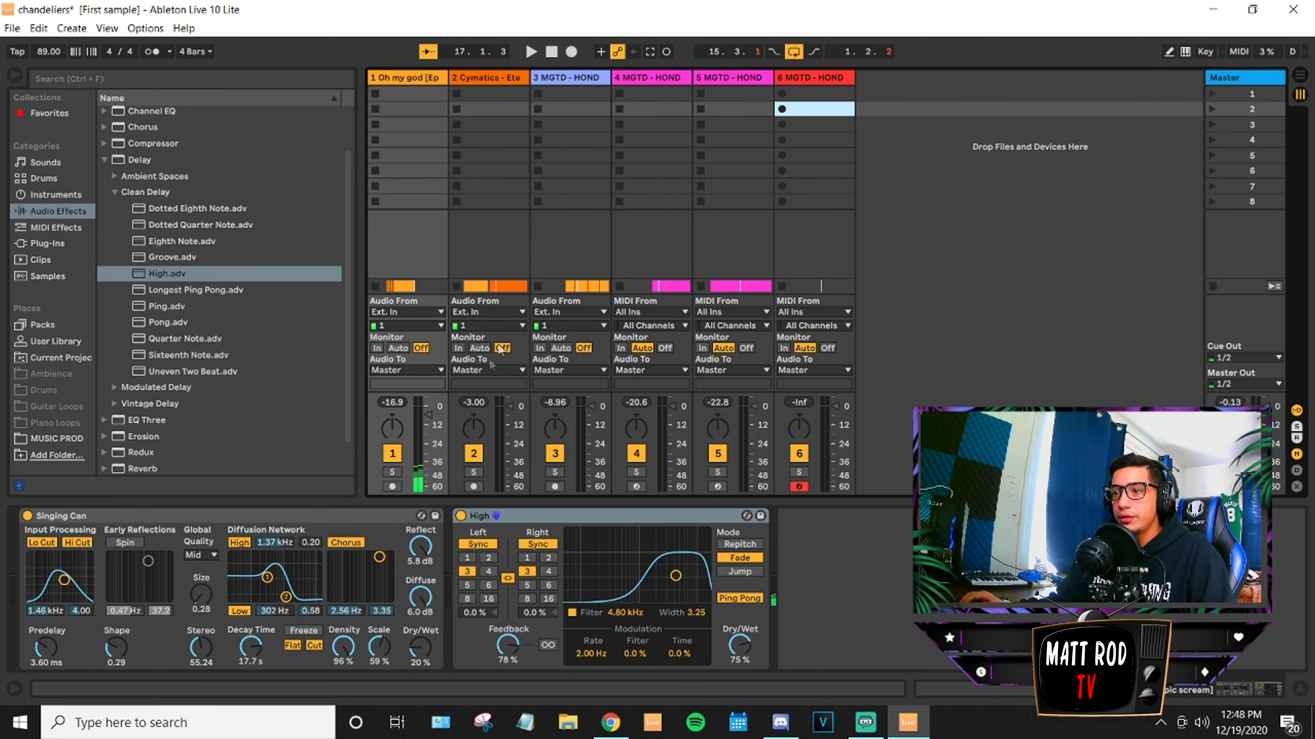
left_click_drag(431, 411, 431, 405)
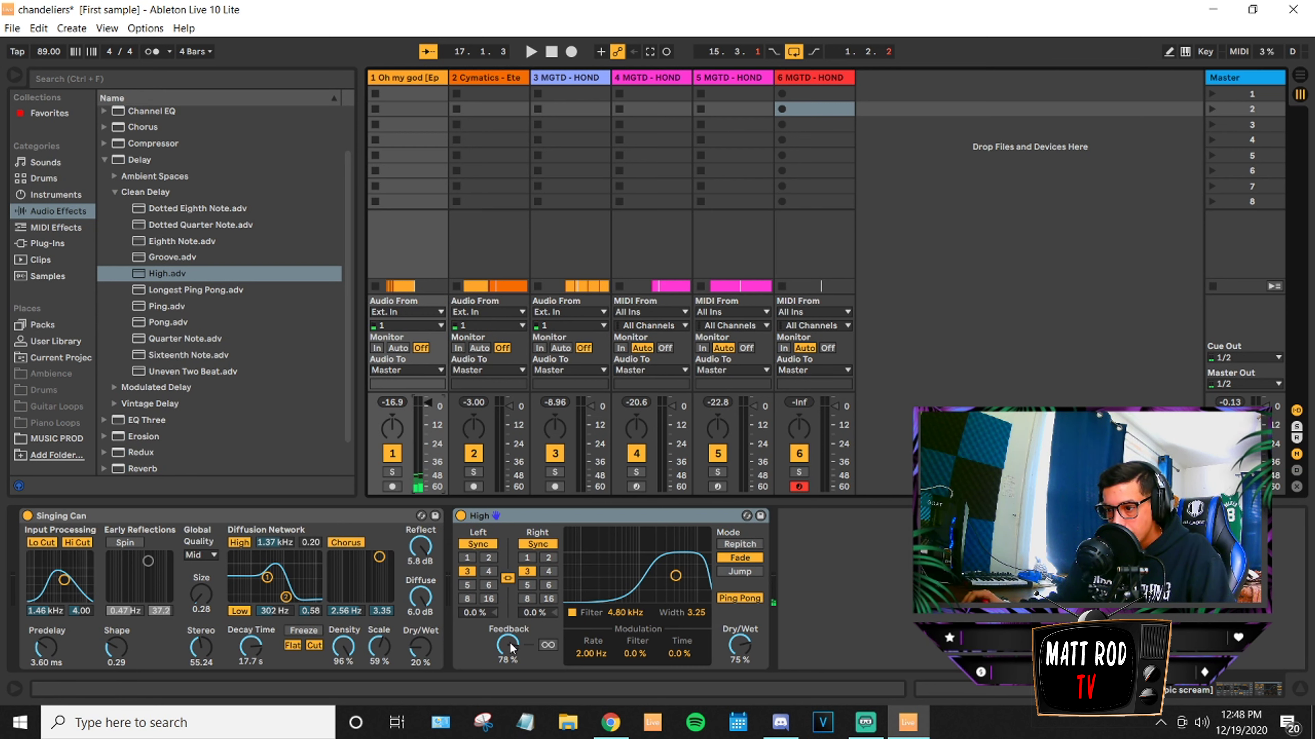
Set the vocal's High delay to 57 % feedback and a 13.4 kHz filter with width 2.29, auditioning it in the arrangement.
left_click_drag(510, 649, 510, 653)
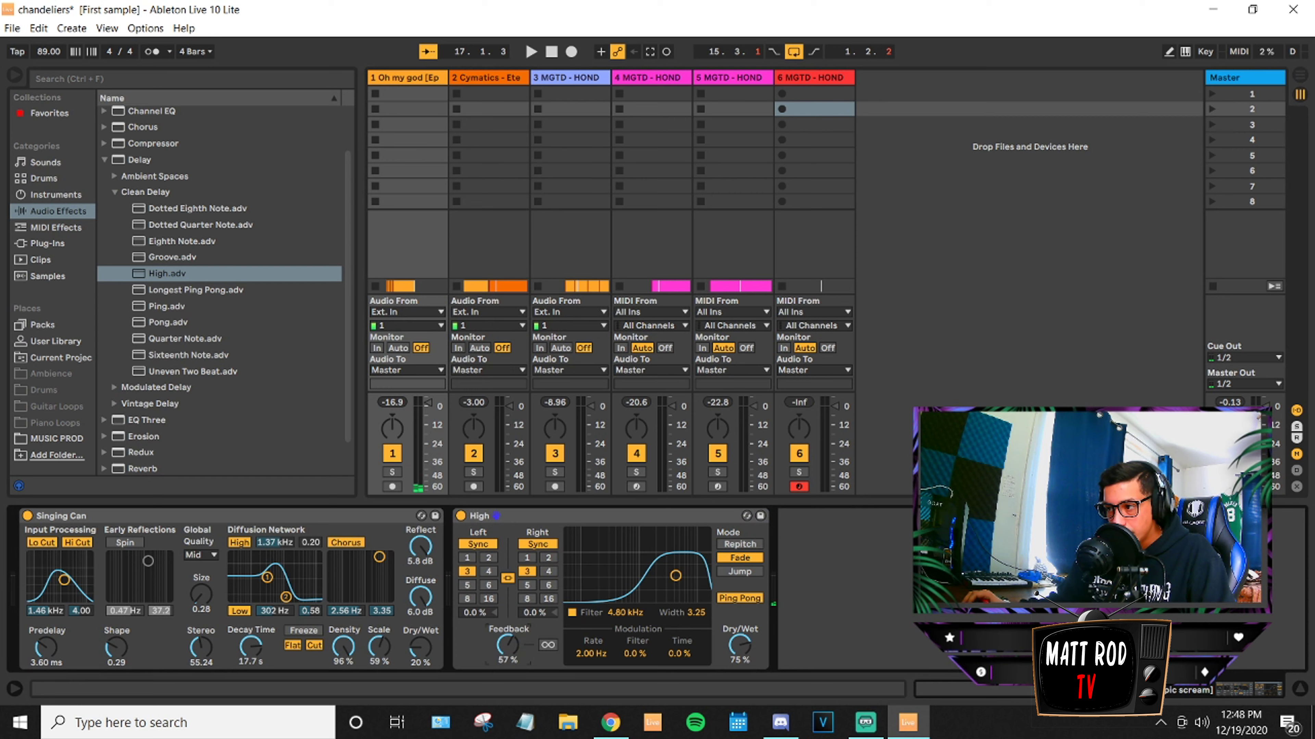
left_click_drag(675, 576, 682, 566)
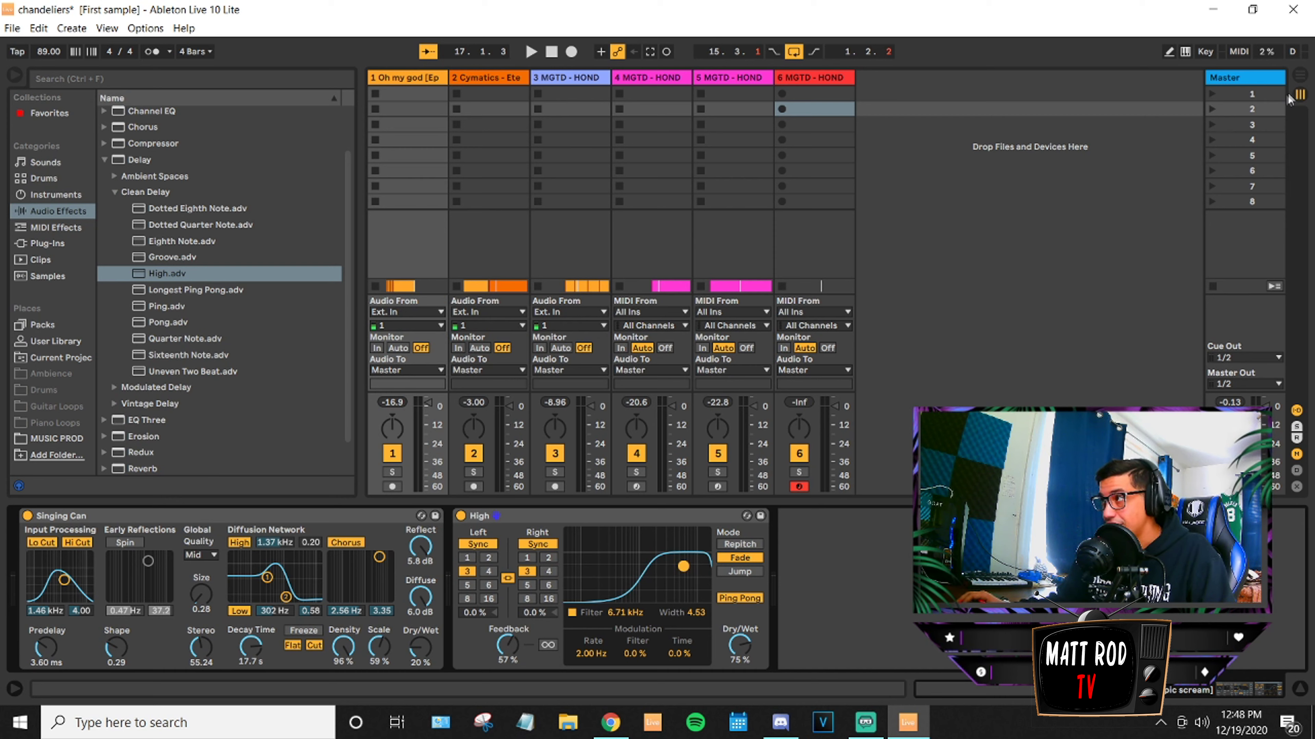
left_click(1301, 77)
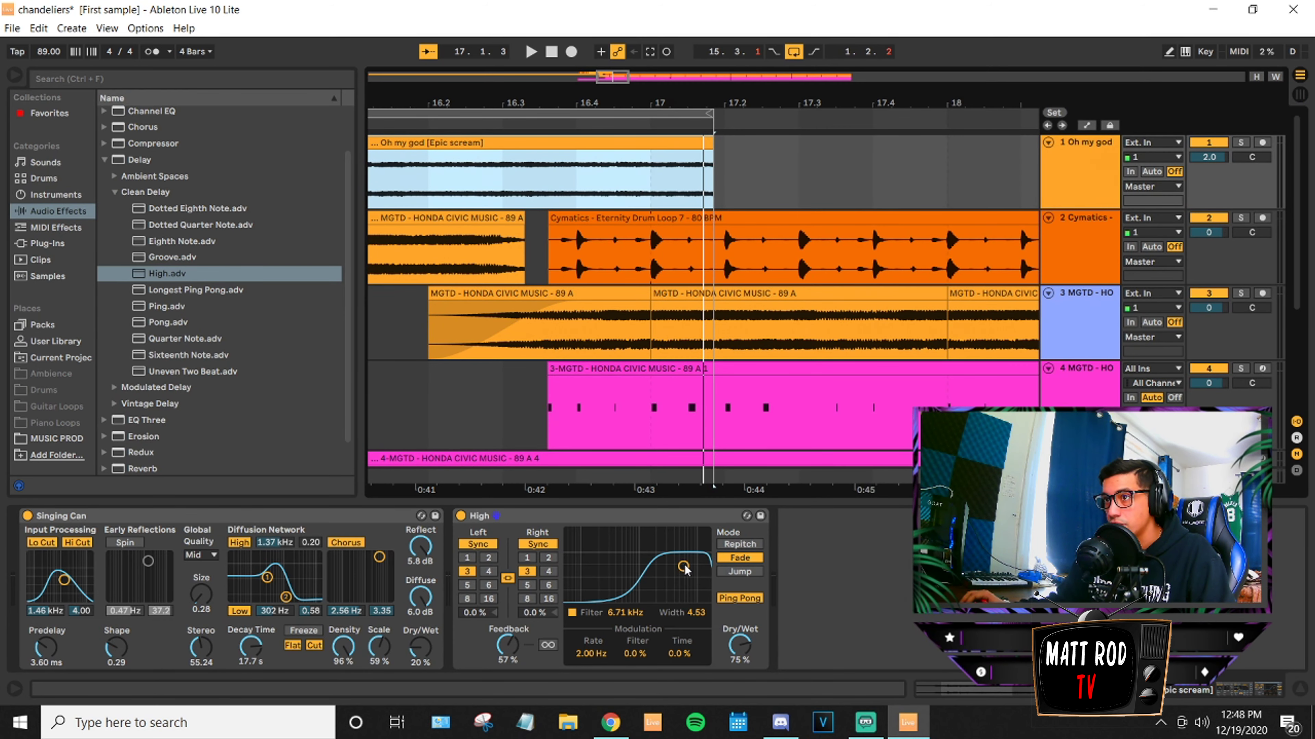
key("space")
mouse_move(683, 568)
left_mouse_down()
mouse_move(678, 578)
mouse_move(699, 589)
left_mouse_up()
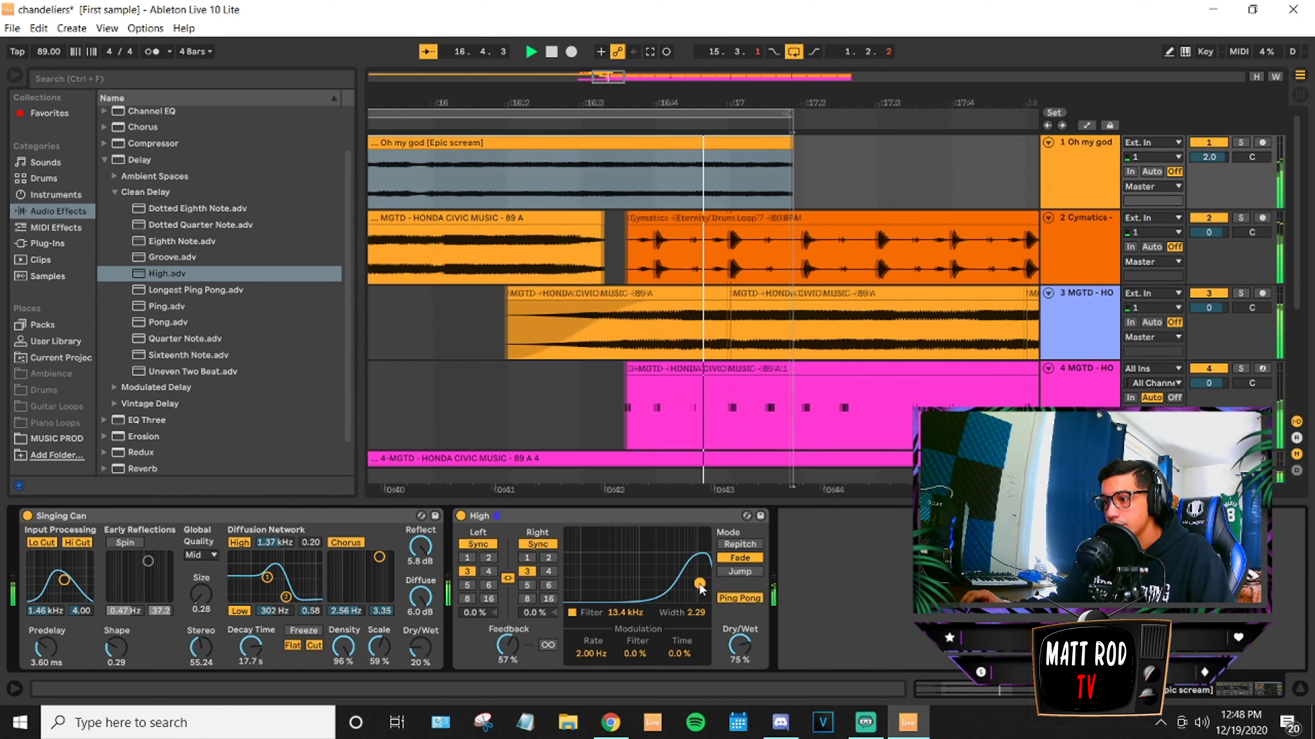
key("space")
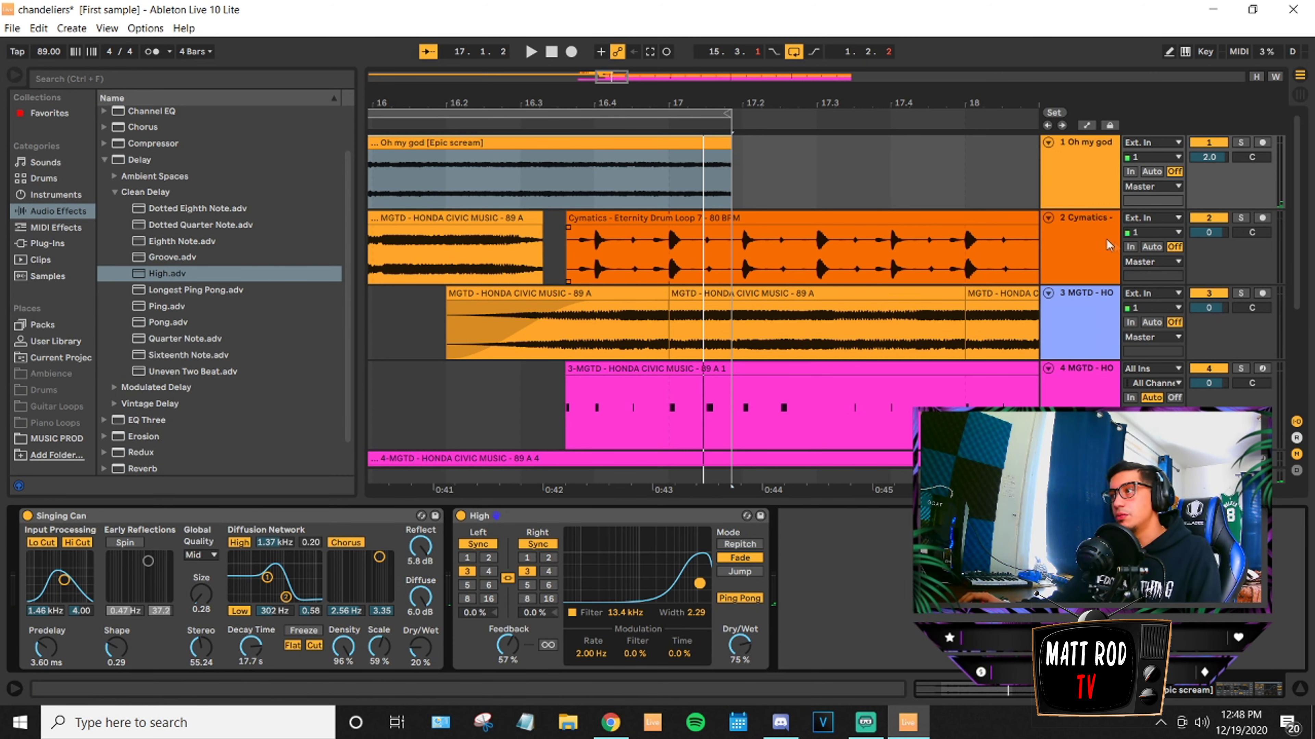
Solo track 2 and play the Cymatics - Eternity Drum Loop 7 from near its start.
left_click(1102, 222)
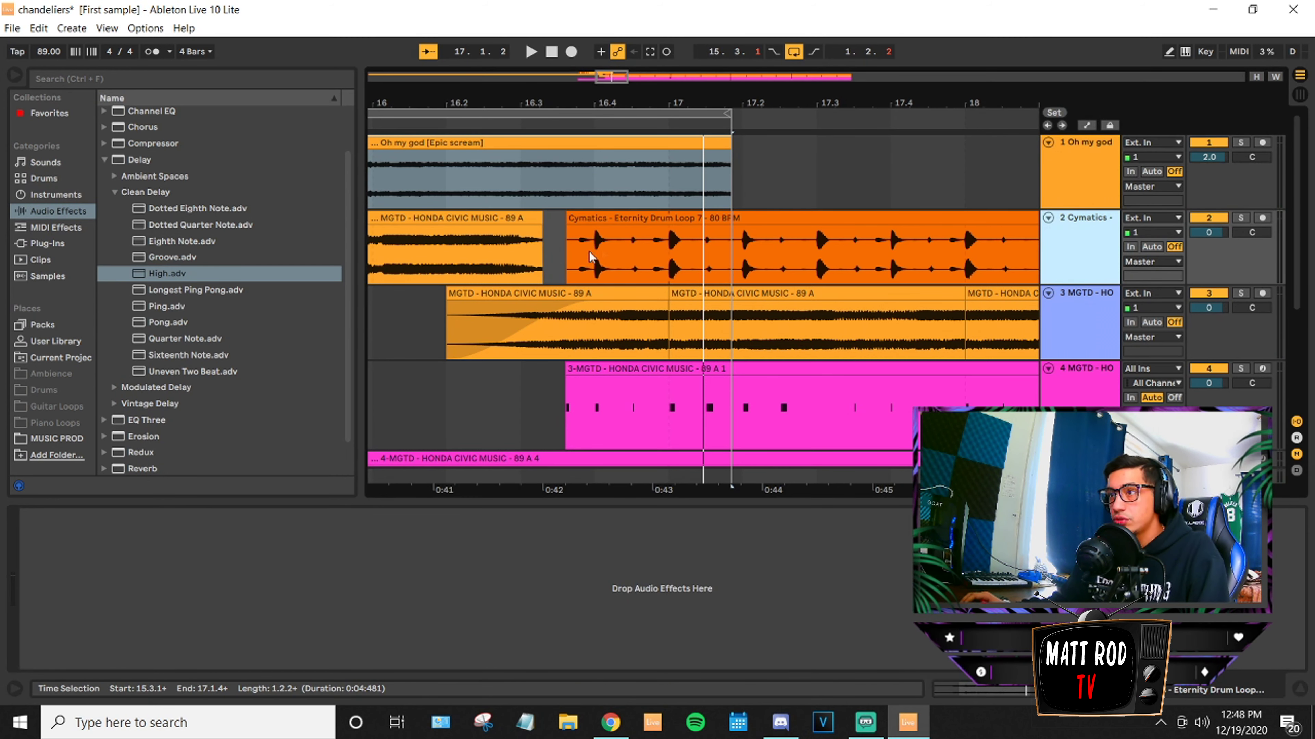
left_click(579, 256)
left_click(1089, 239)
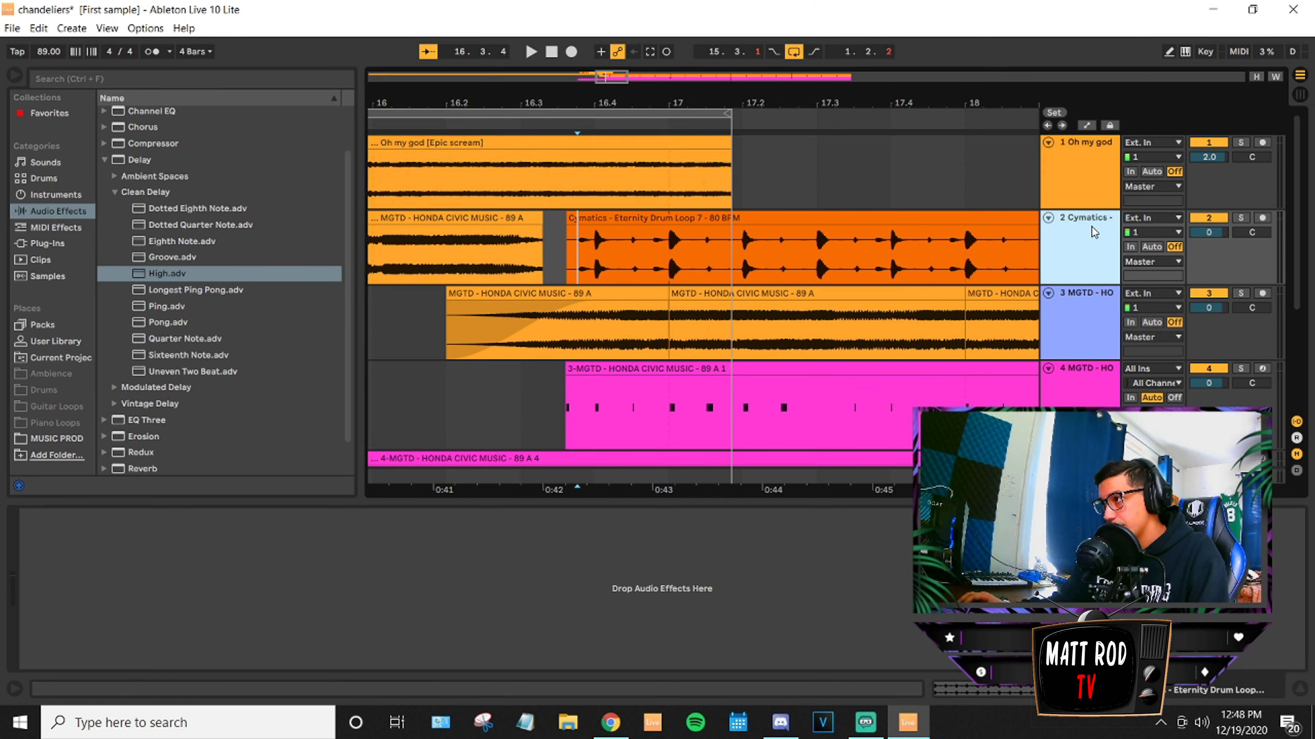
left_click(1241, 218)
key("space")
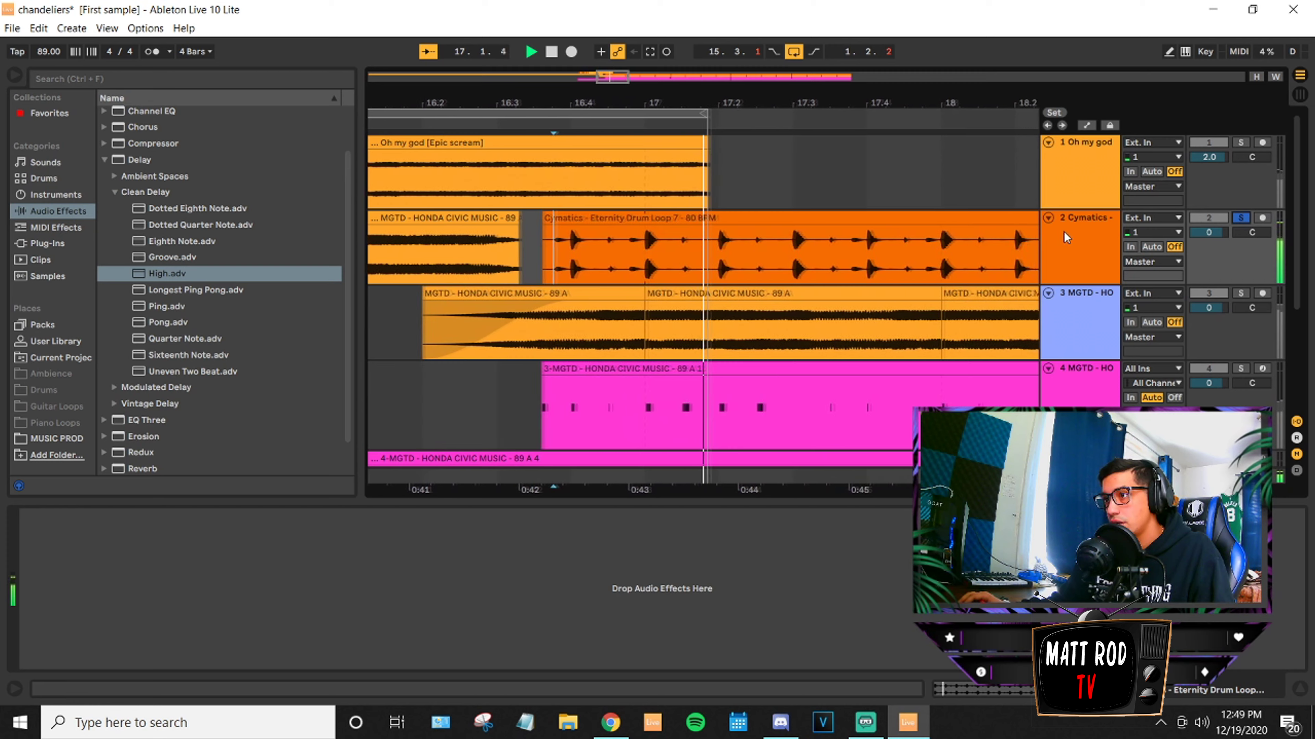
key("space")
Move the MGTD - HONDA CIVIC MUSIC - 89 A clip from track 2 to a new audio track below track 6.
left_click(973, 216)
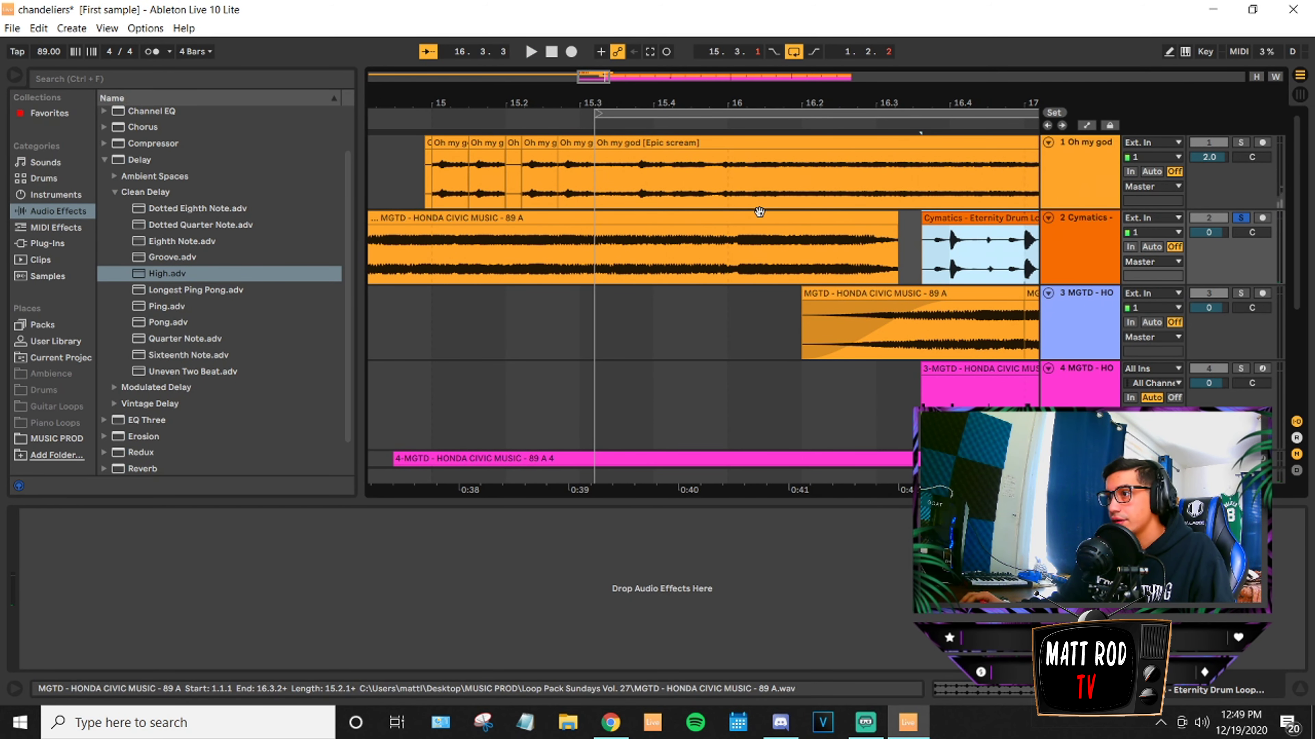
scroll(837, 366, "down", 5)
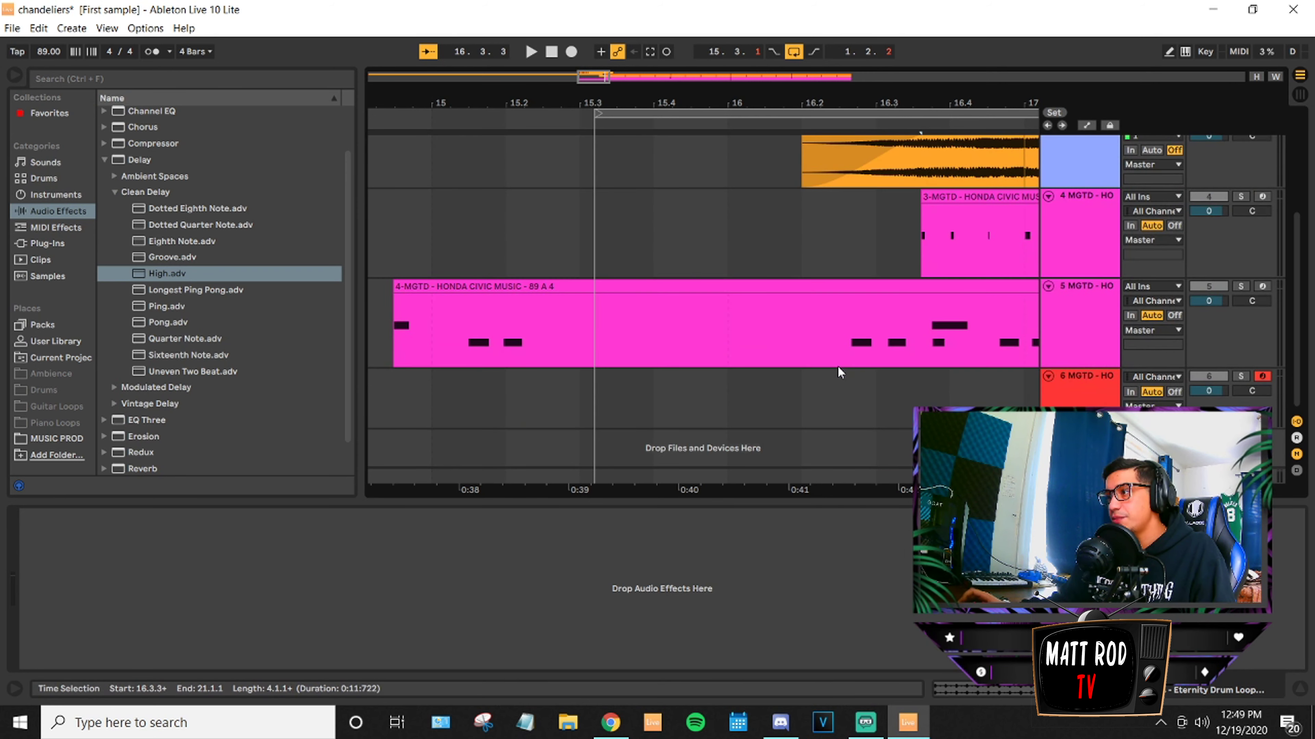
left_click(617, 413)
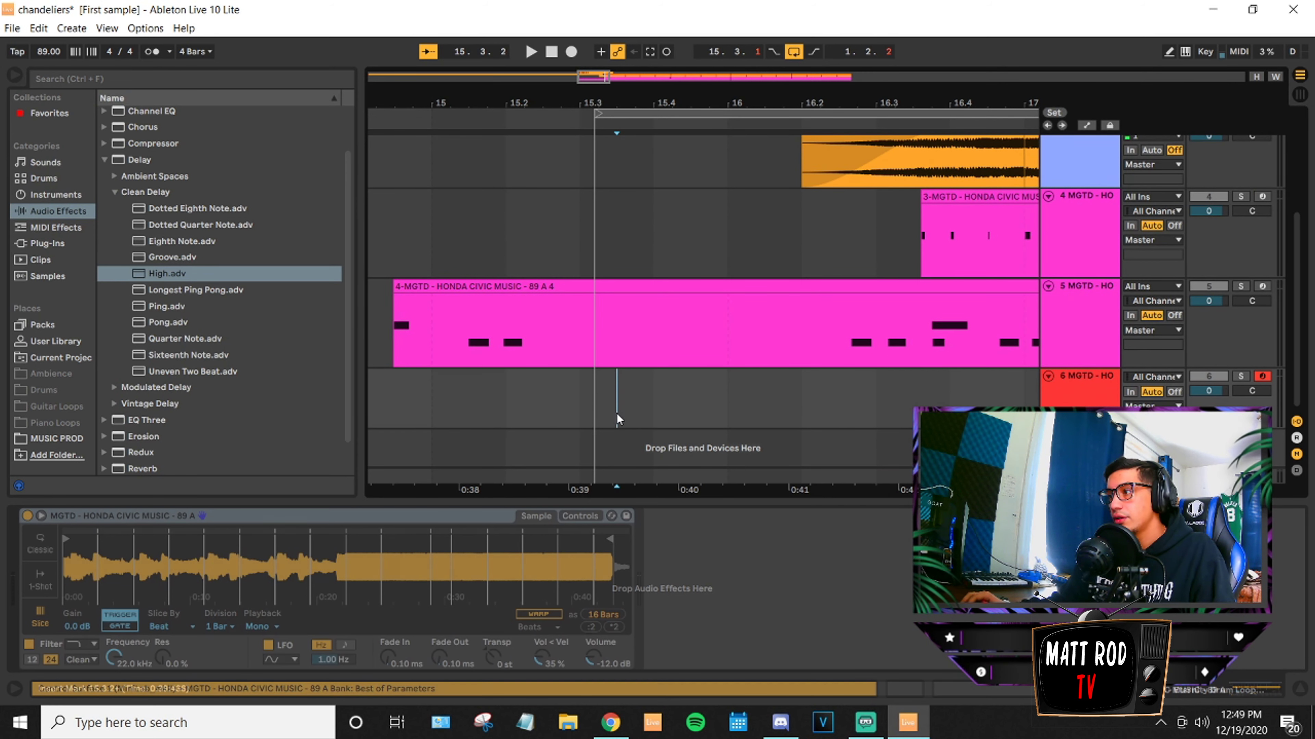
scroll(880, 370, "up", 5)
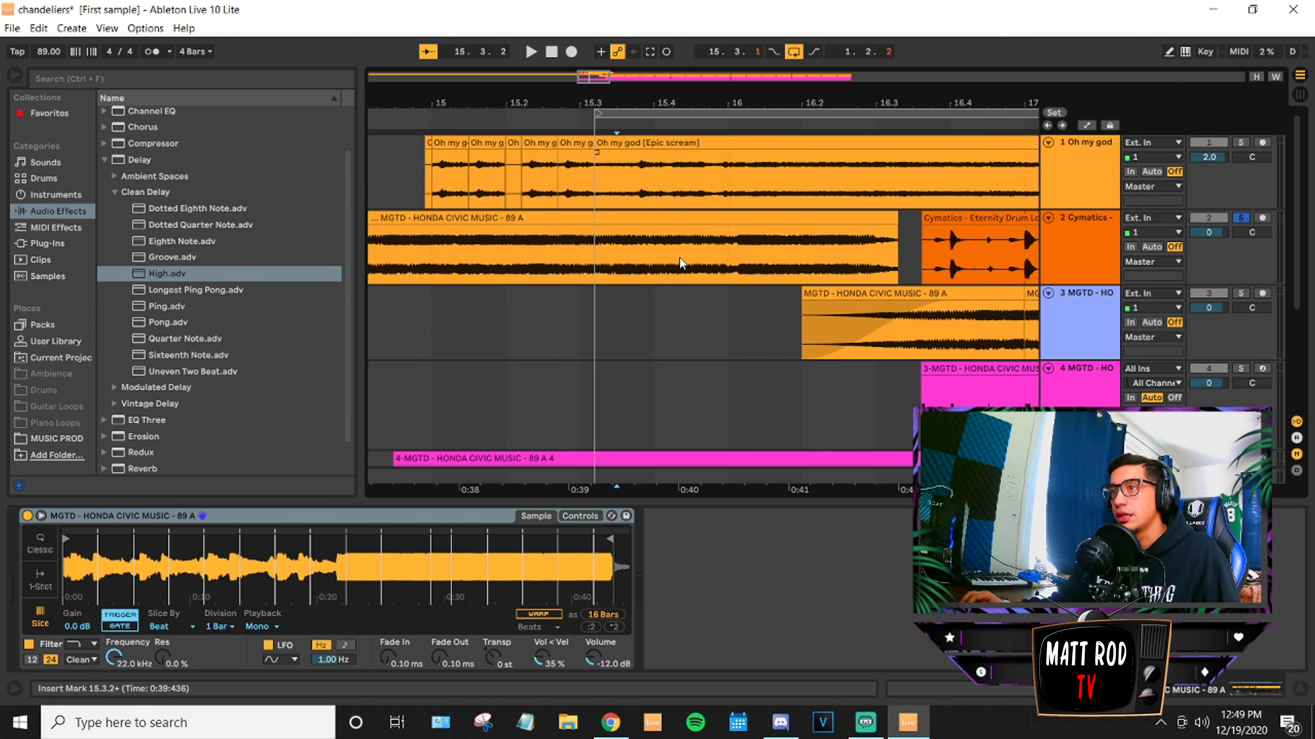
left_click_drag(707, 218, 889, 478)
left_click(843, 440)
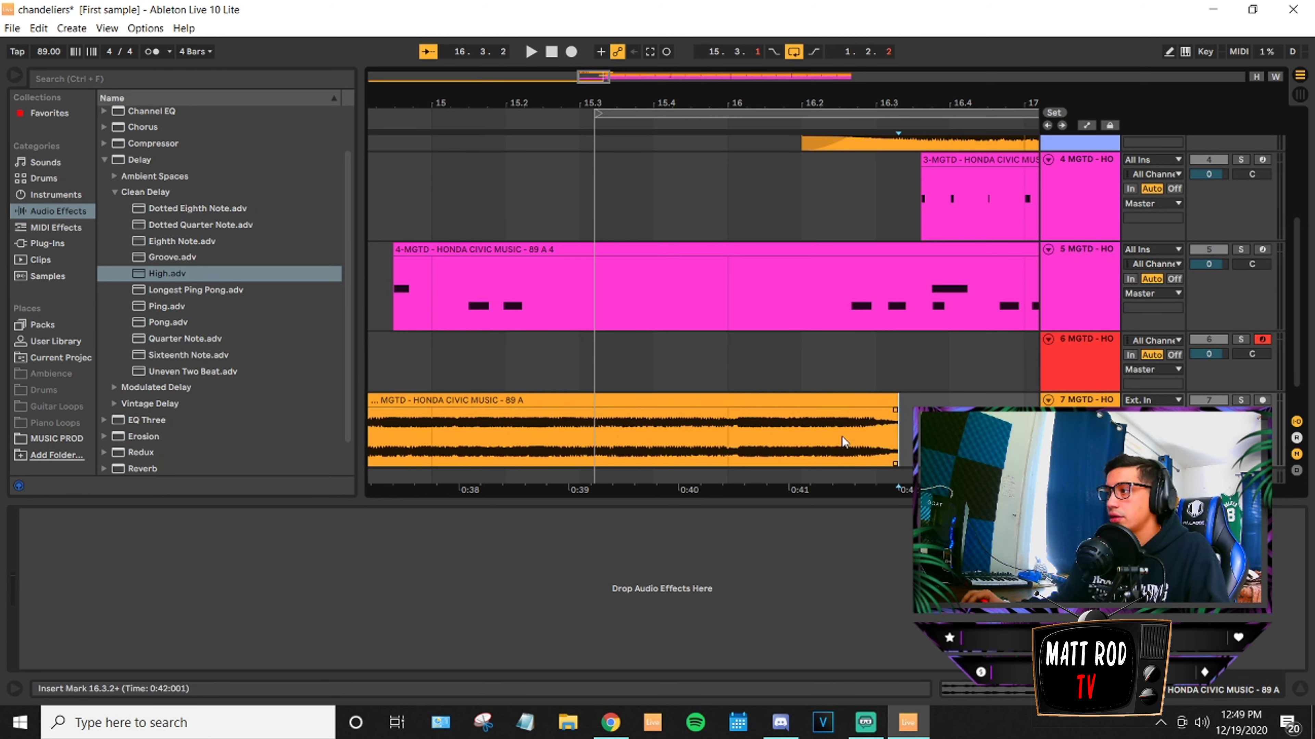
scroll(883, 391, "up", 2)
scroll(880, 386, "up", 2)
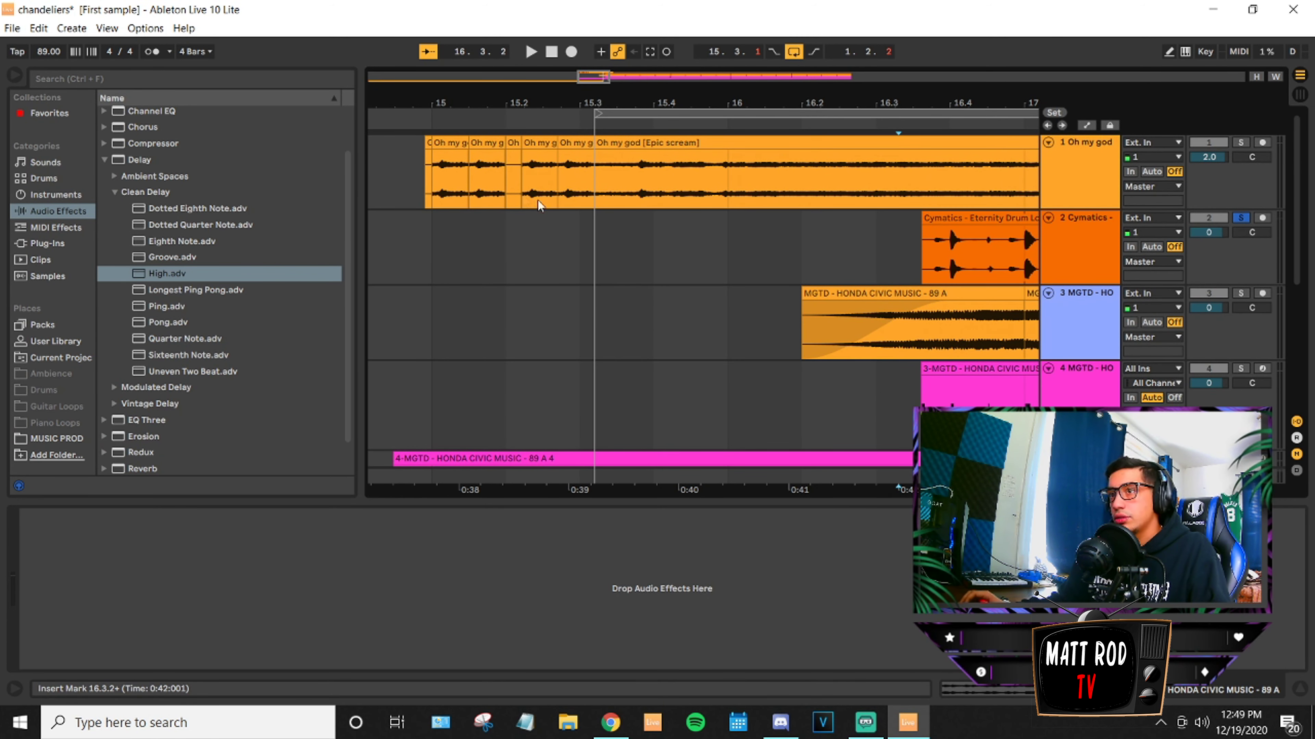
scroll(749, 274, "down", 2)
scroll(749, 273, "up", 2)
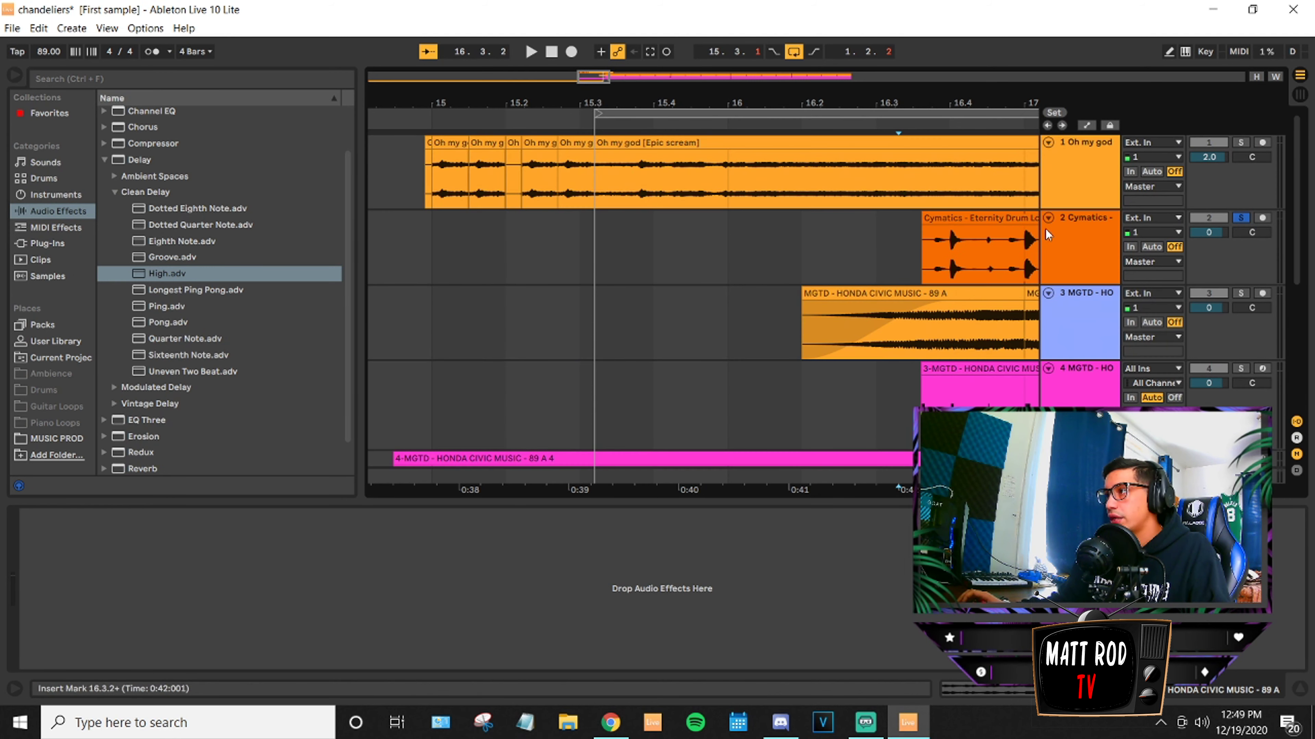
Loop the first Cymatics drum clip on track 2 and audition it soloed.
left_click(1065, 223)
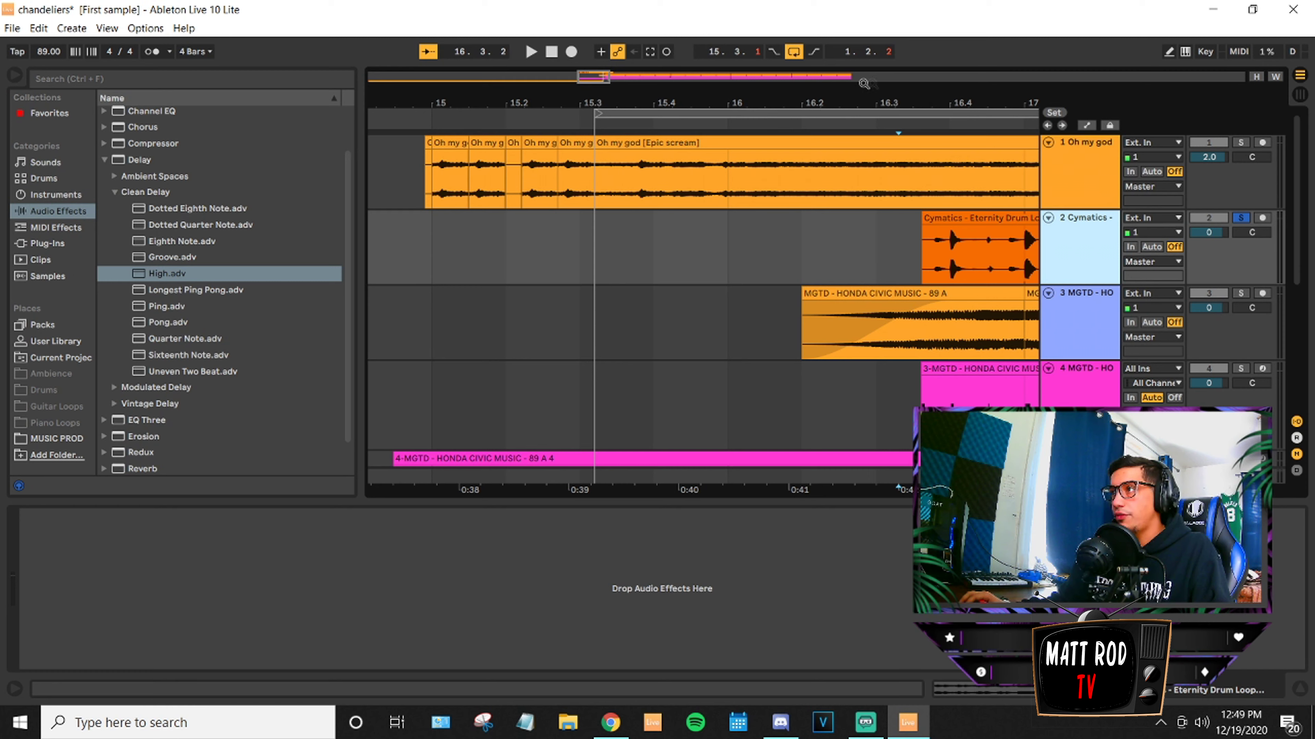
left_click(1001, 220)
right_click(1000, 220)
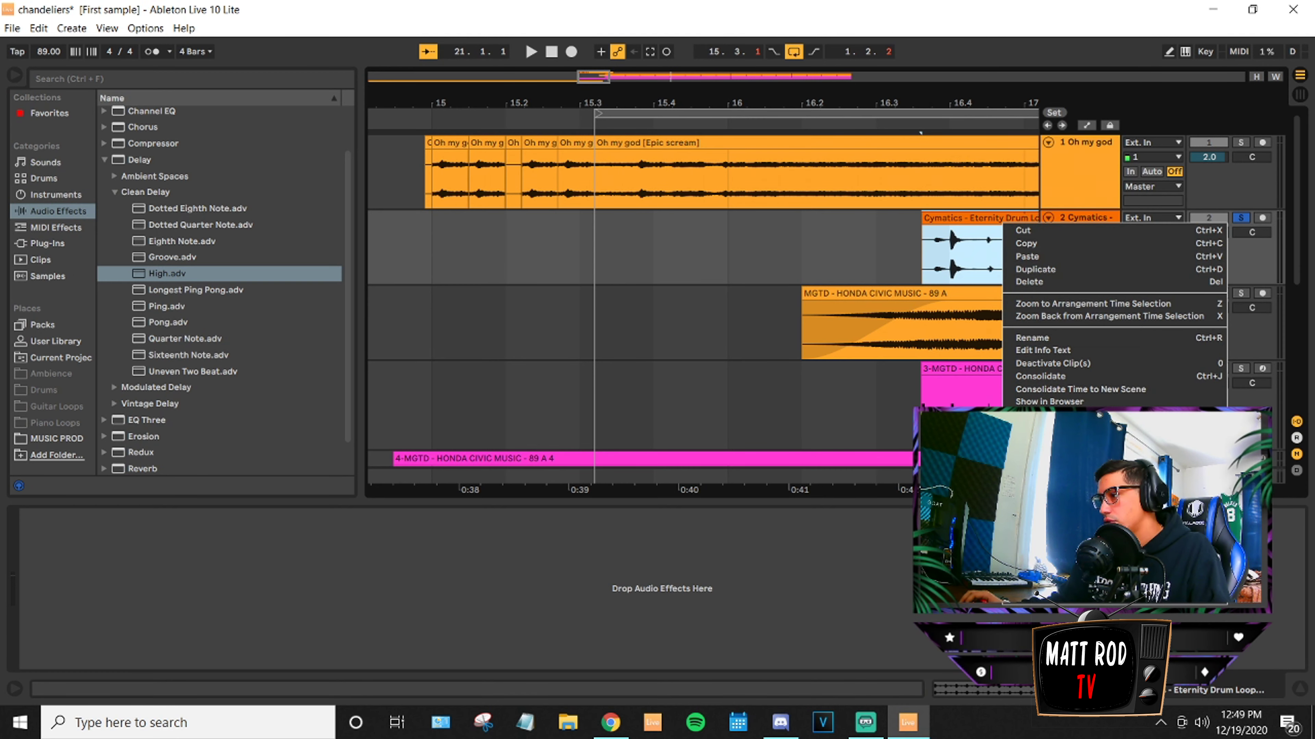
left_click(1045, 449)
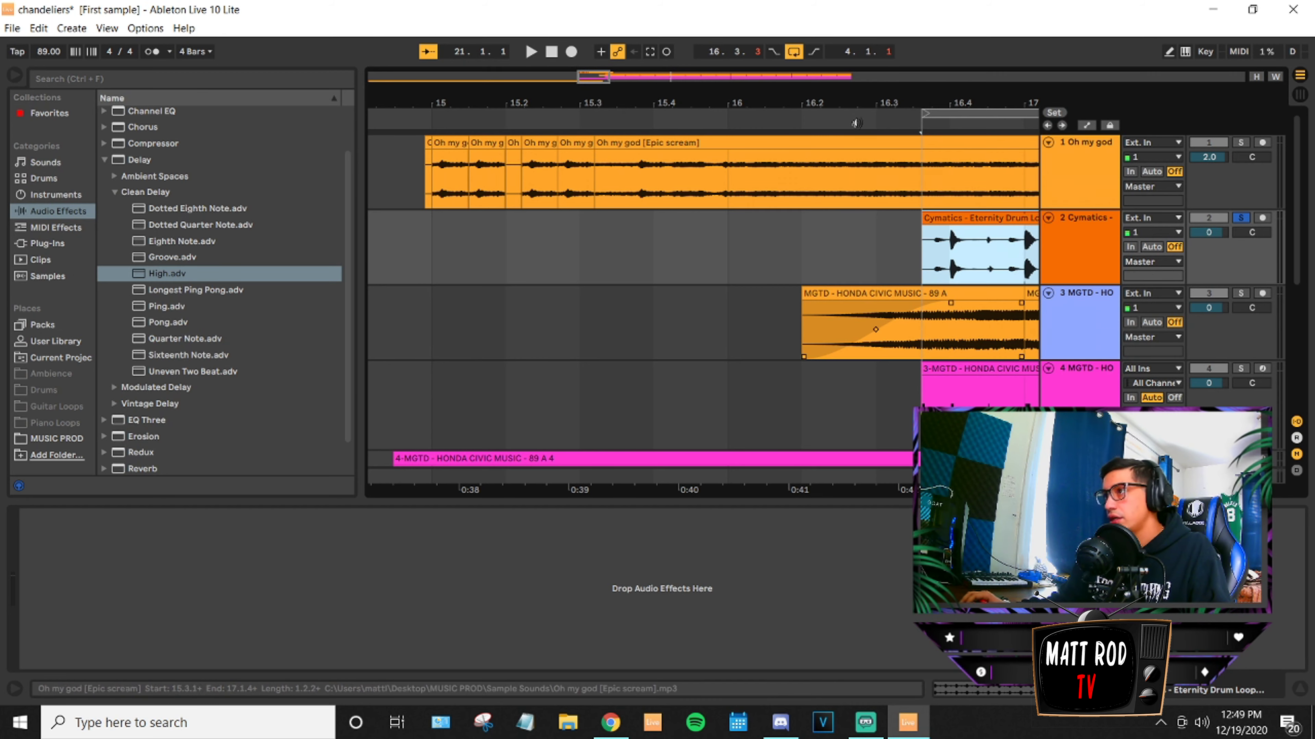
left_click_drag(894, 78, 790, 39)
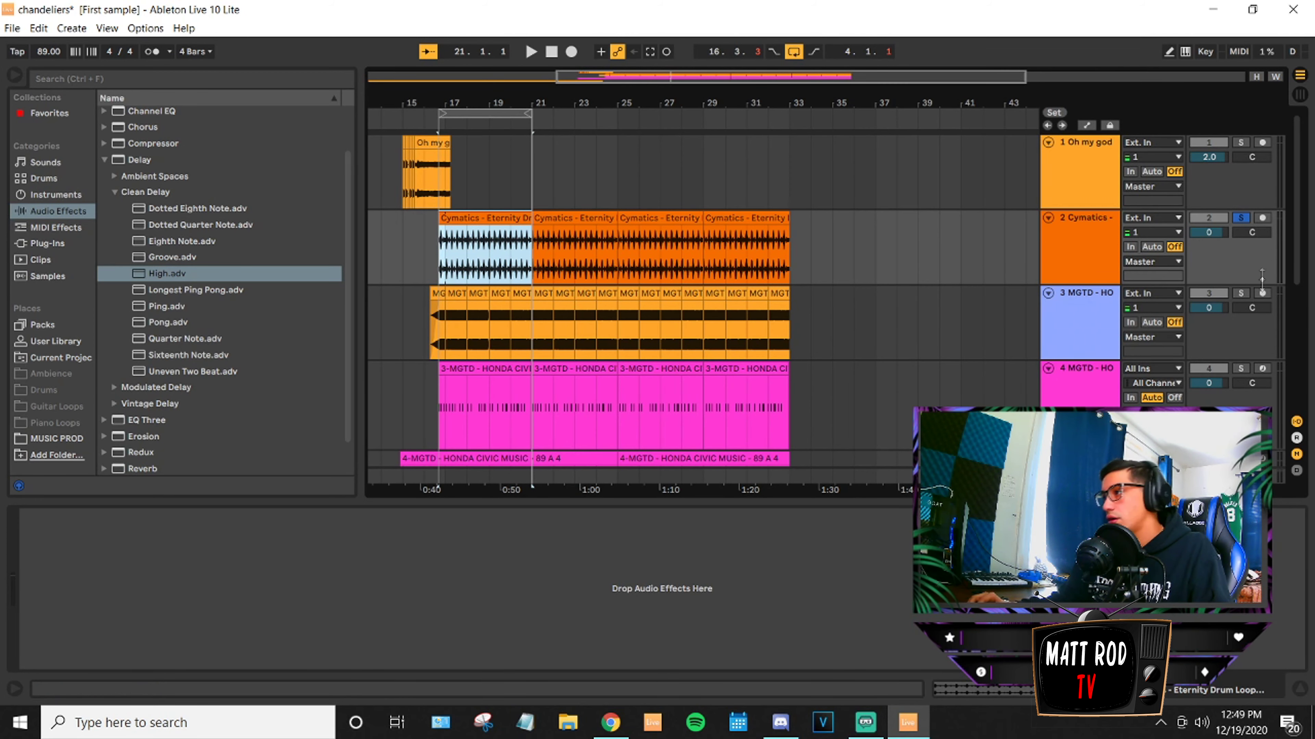
key("space")
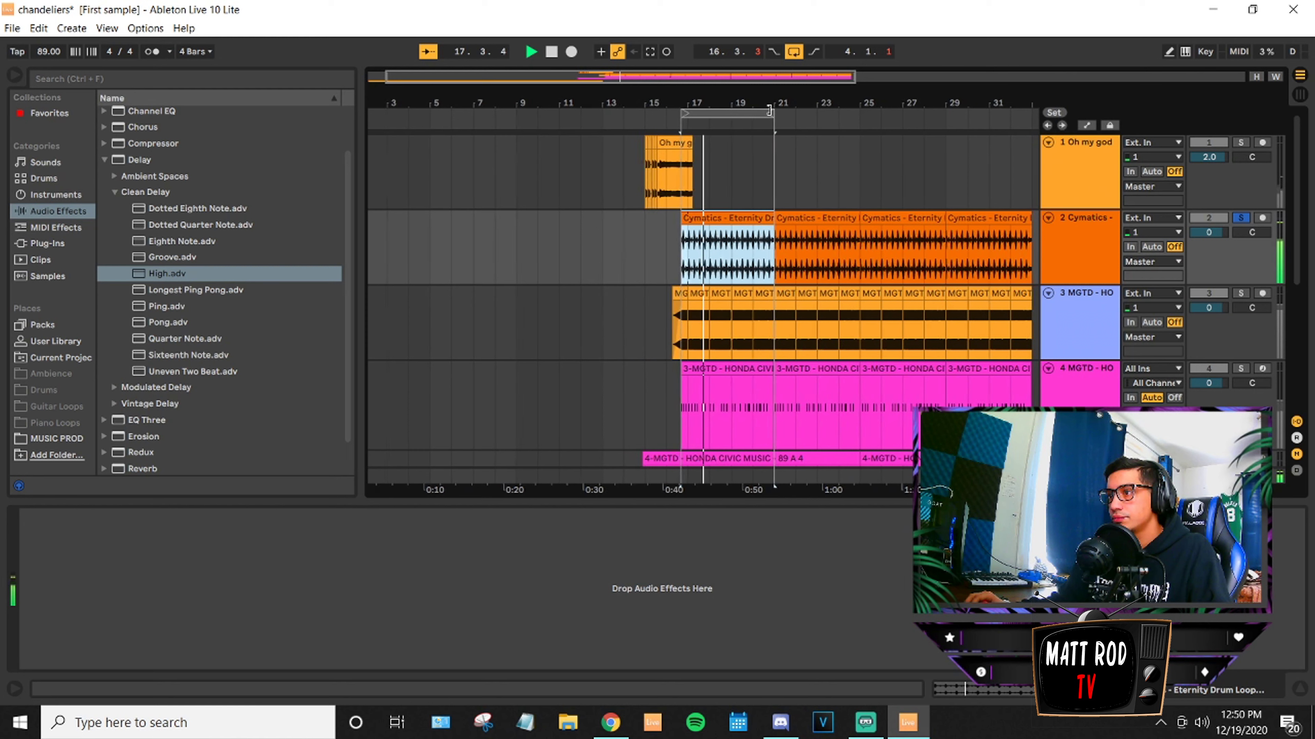
key("space")
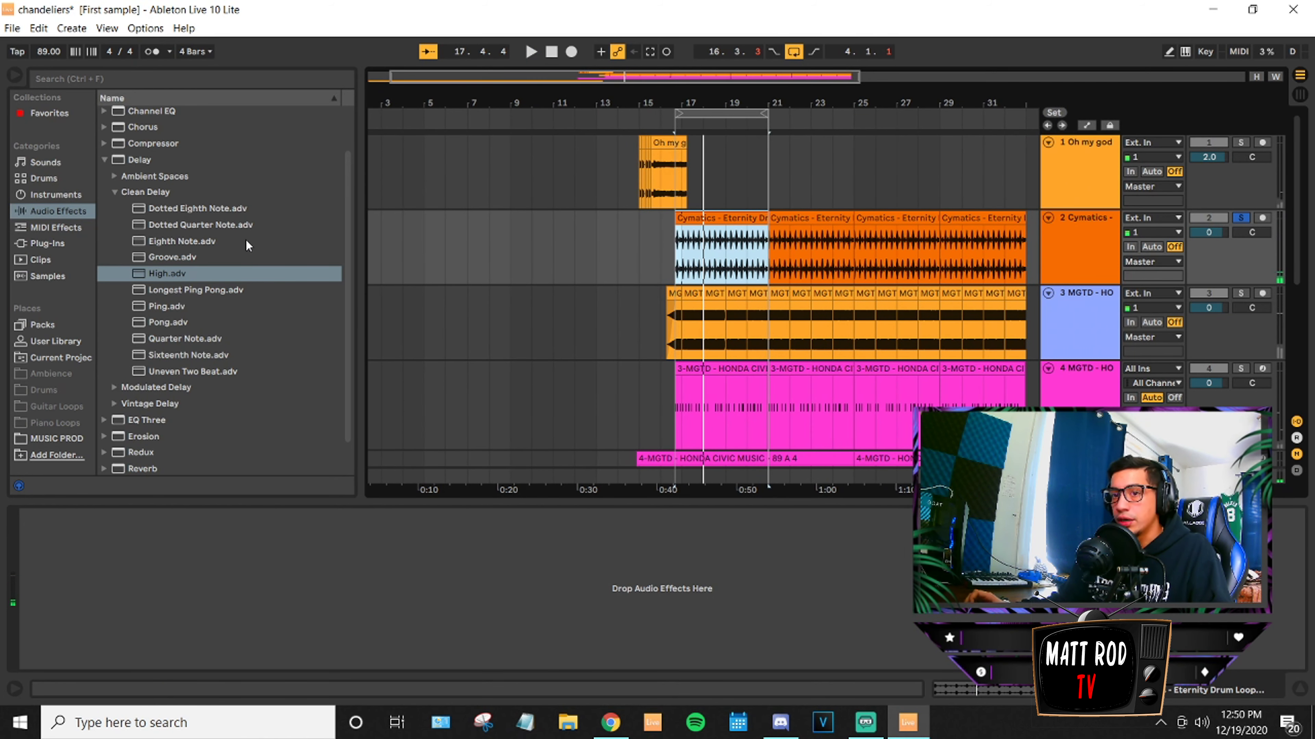
Browse the audio effects and load a Compressor with the Acoustic Kick Compressor preset onto drum track 2.
scroll(181, 304, "down", 2)
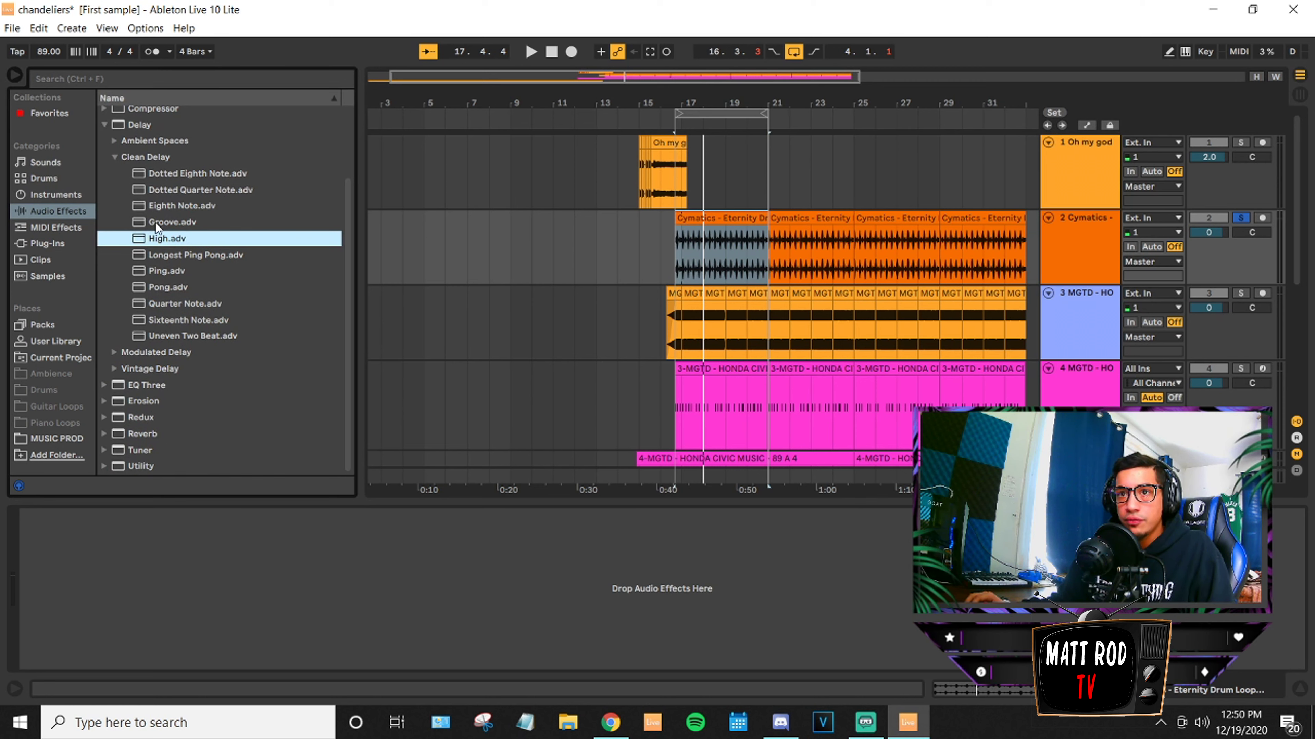
scroll(124, 195, "up", 4)
left_click(105, 194)
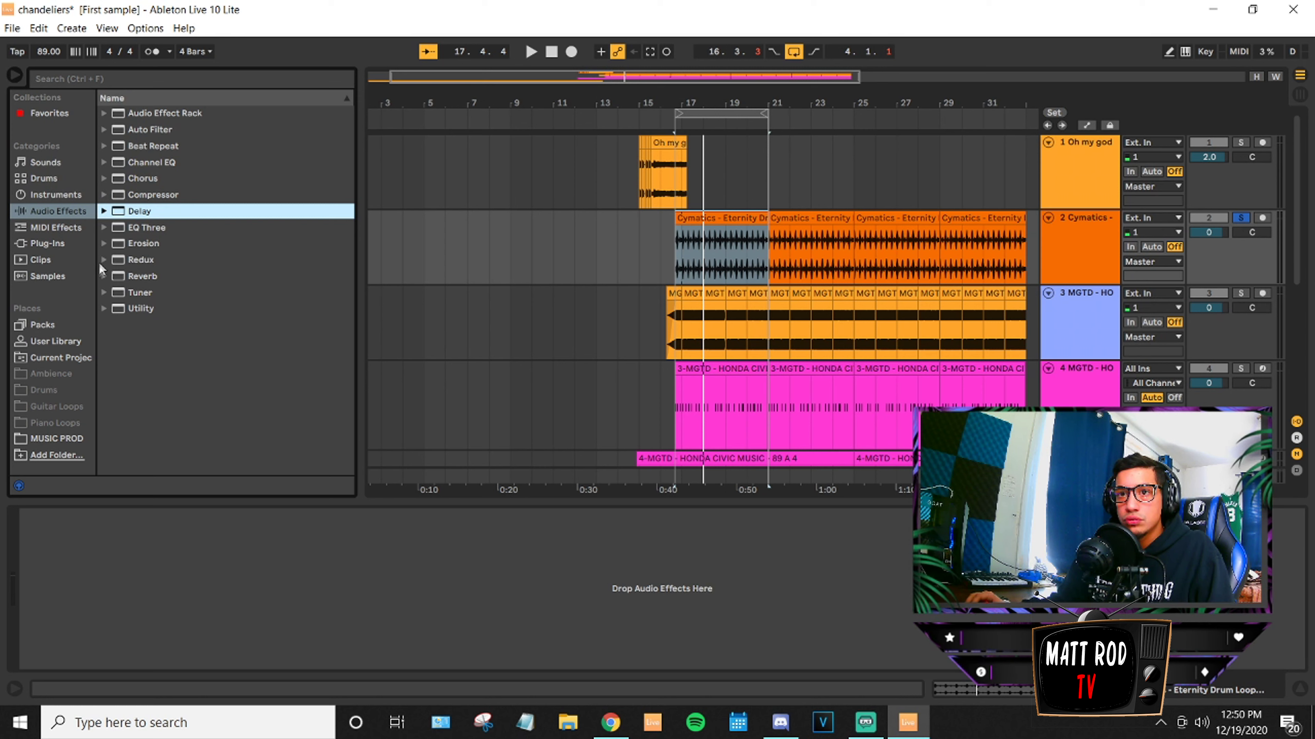
left_click(105, 228)
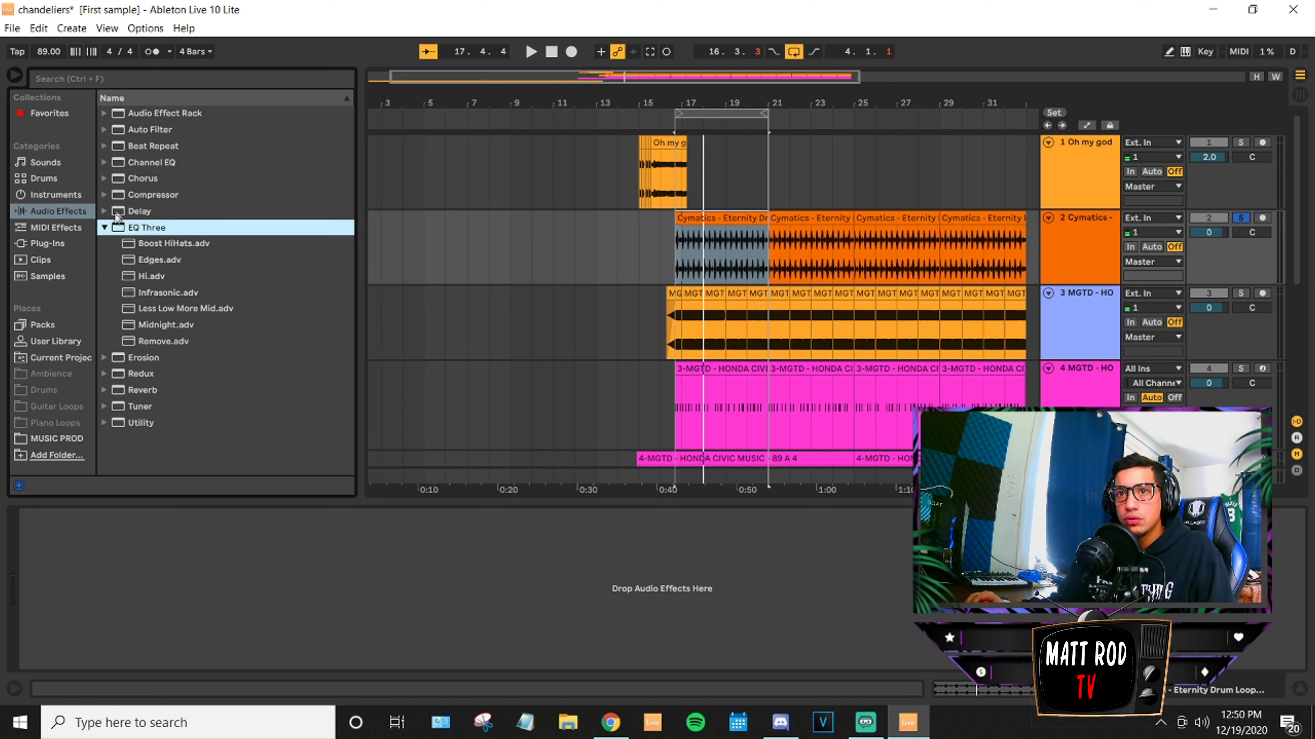
left_click(104, 195)
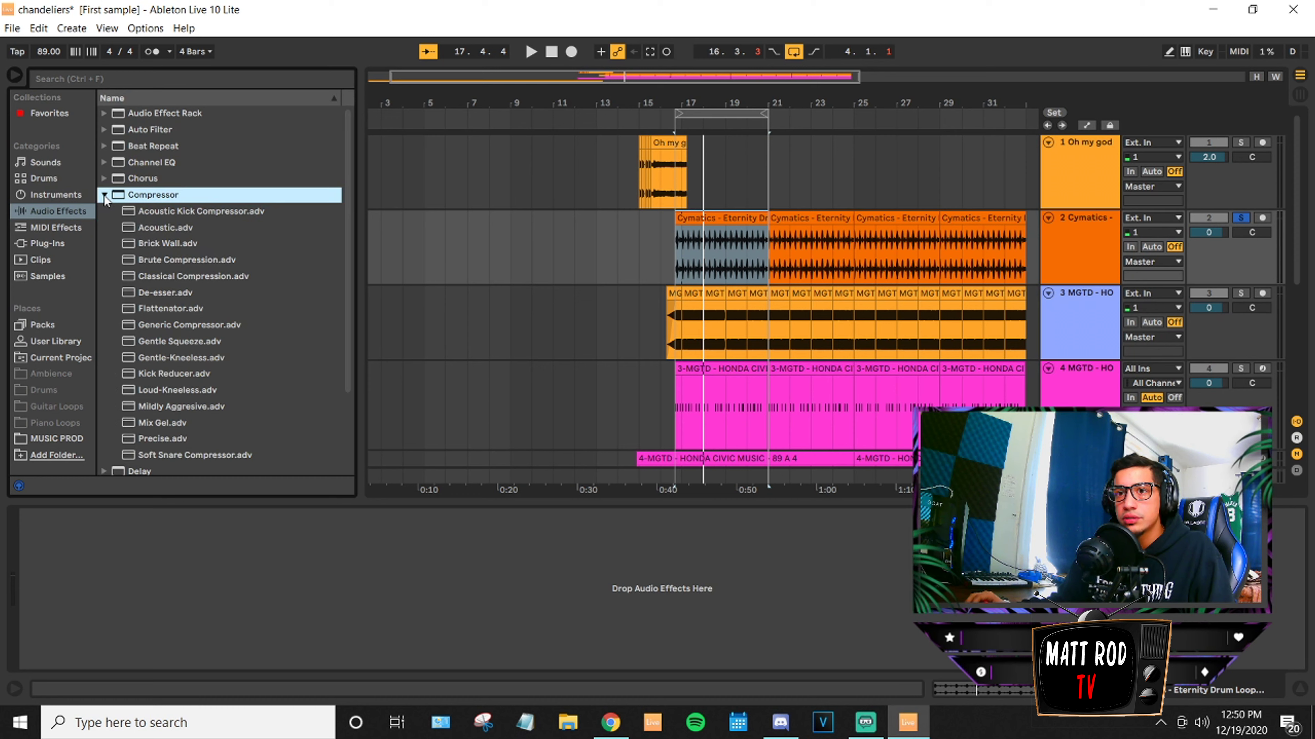
left_click_drag(136, 199, 170, 531)
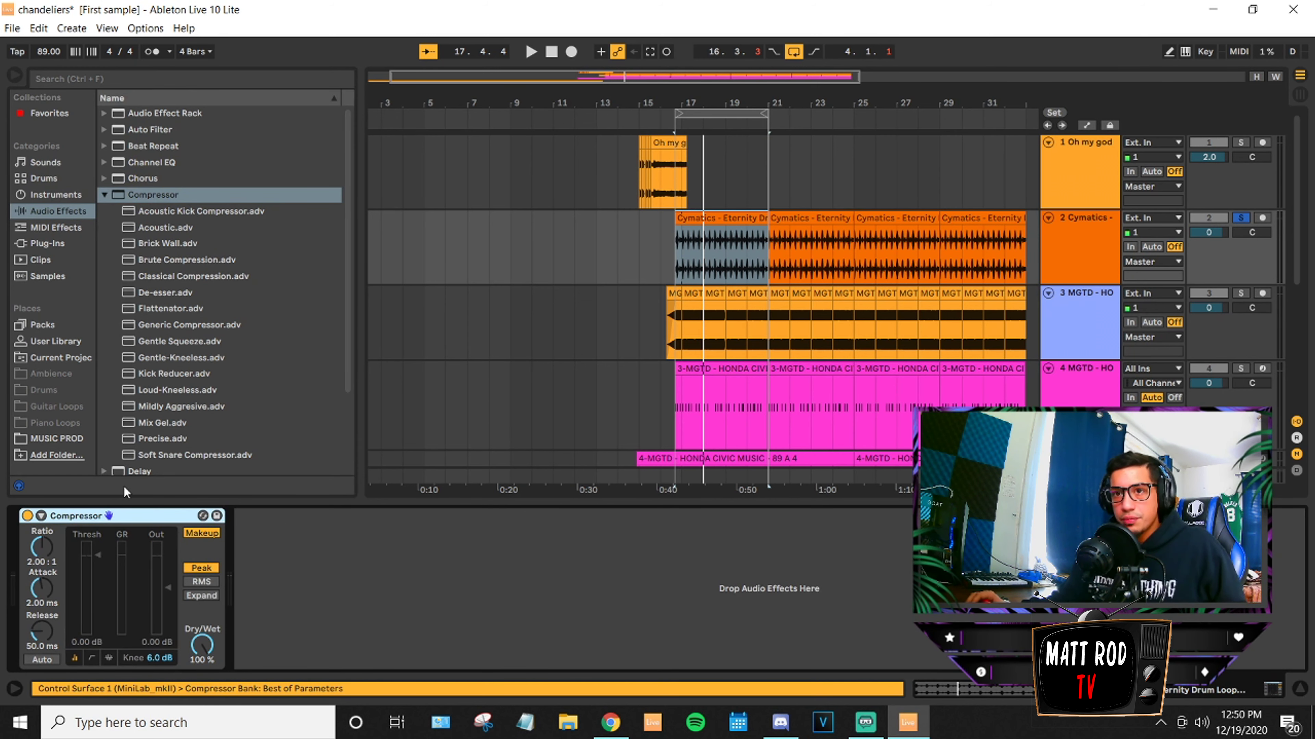
left_click_drag(225, 213, 123, 595)
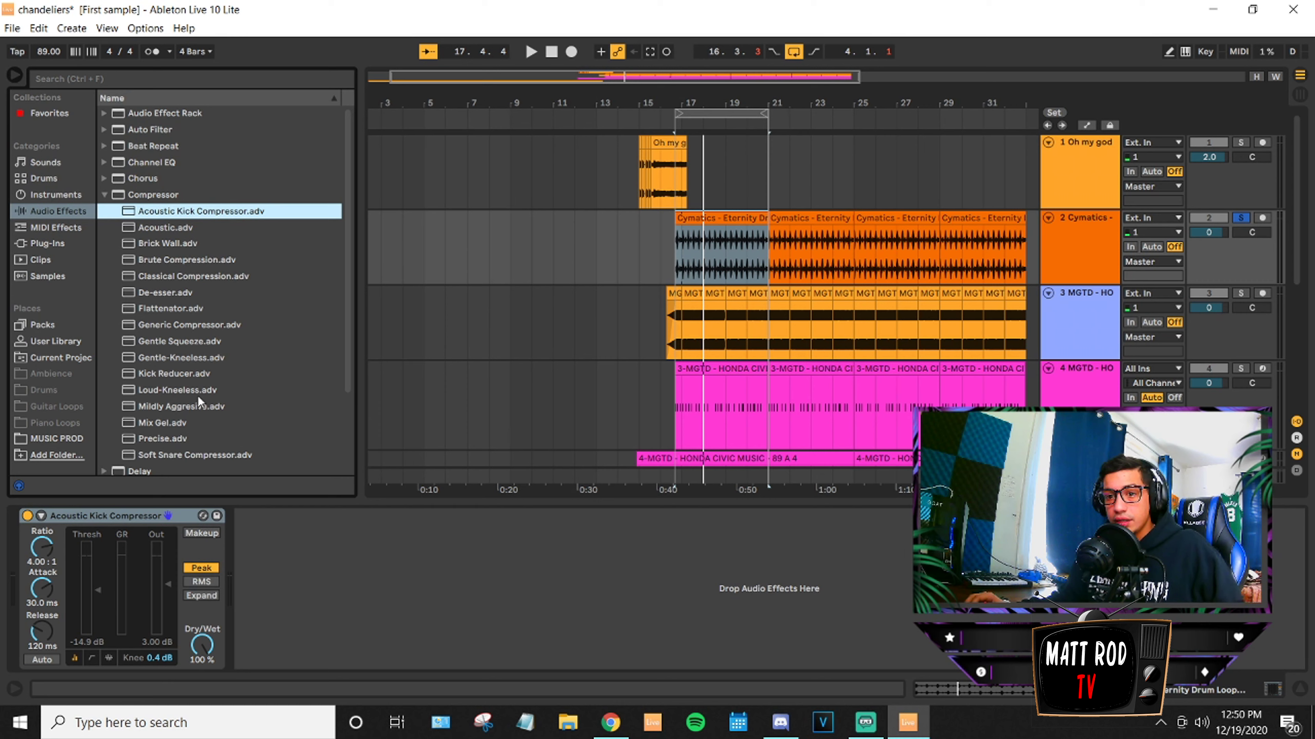
Play back the soloed, compressed drum loop on track 2 and check its level in the Session View mixer.
key("space")
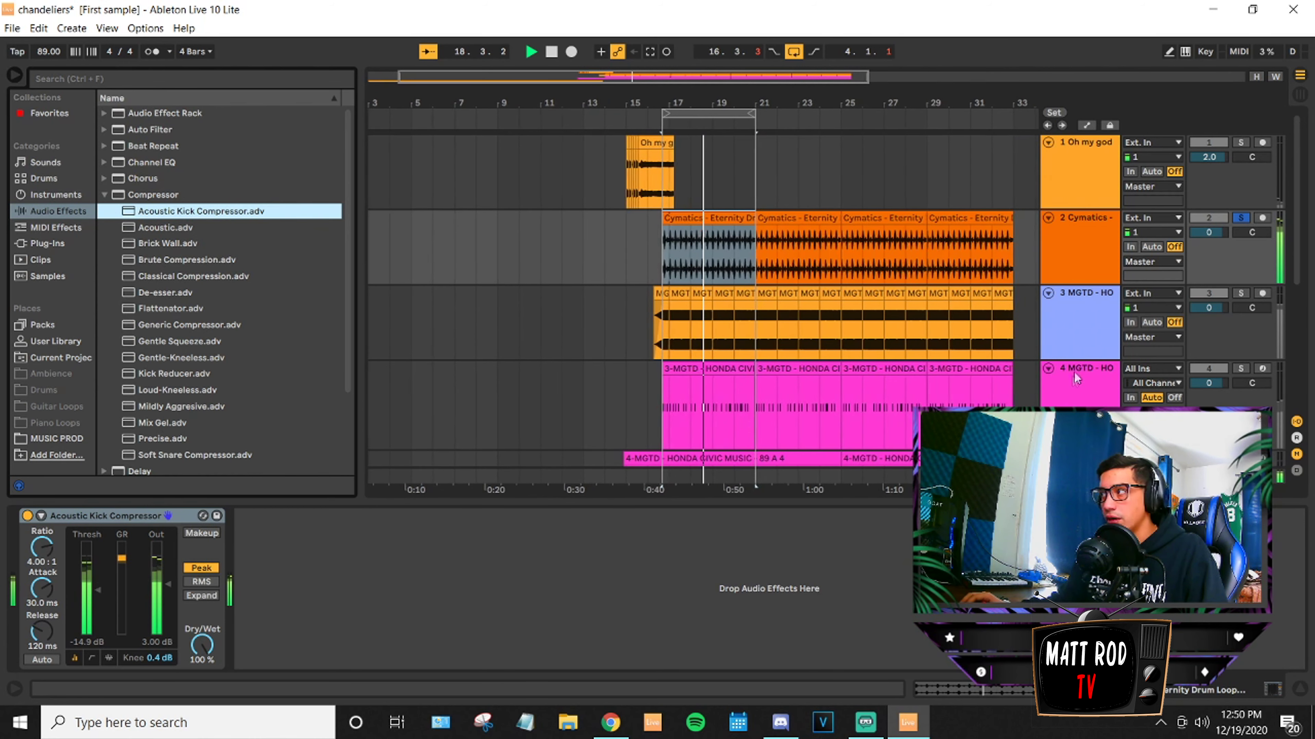
key("space")
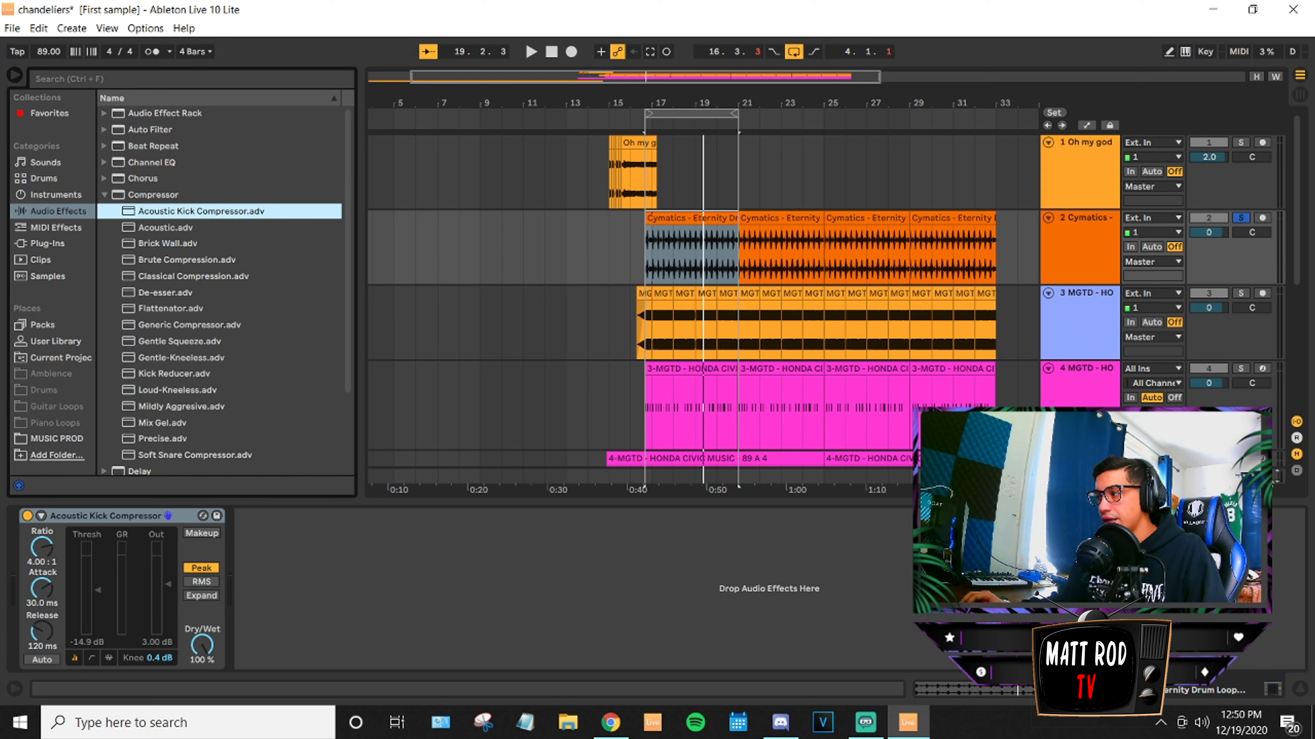
left_click(1281, 477)
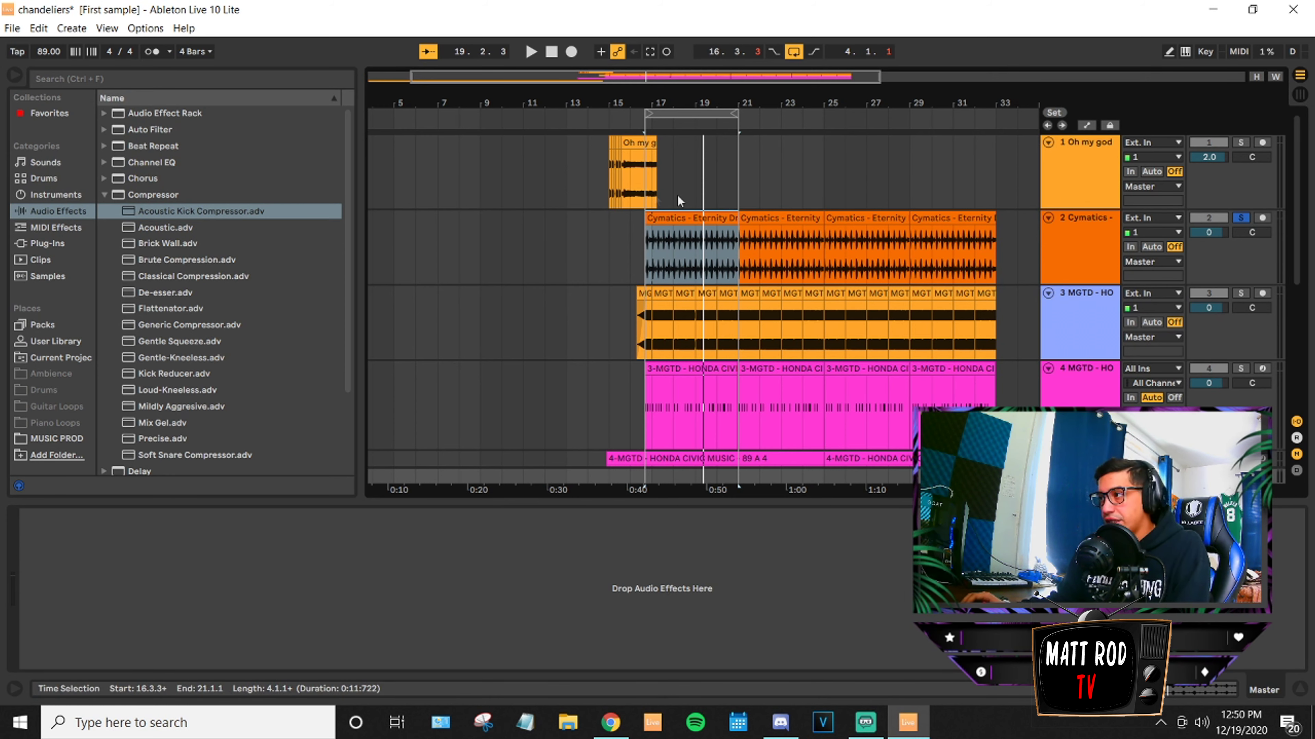
left_click(1302, 97)
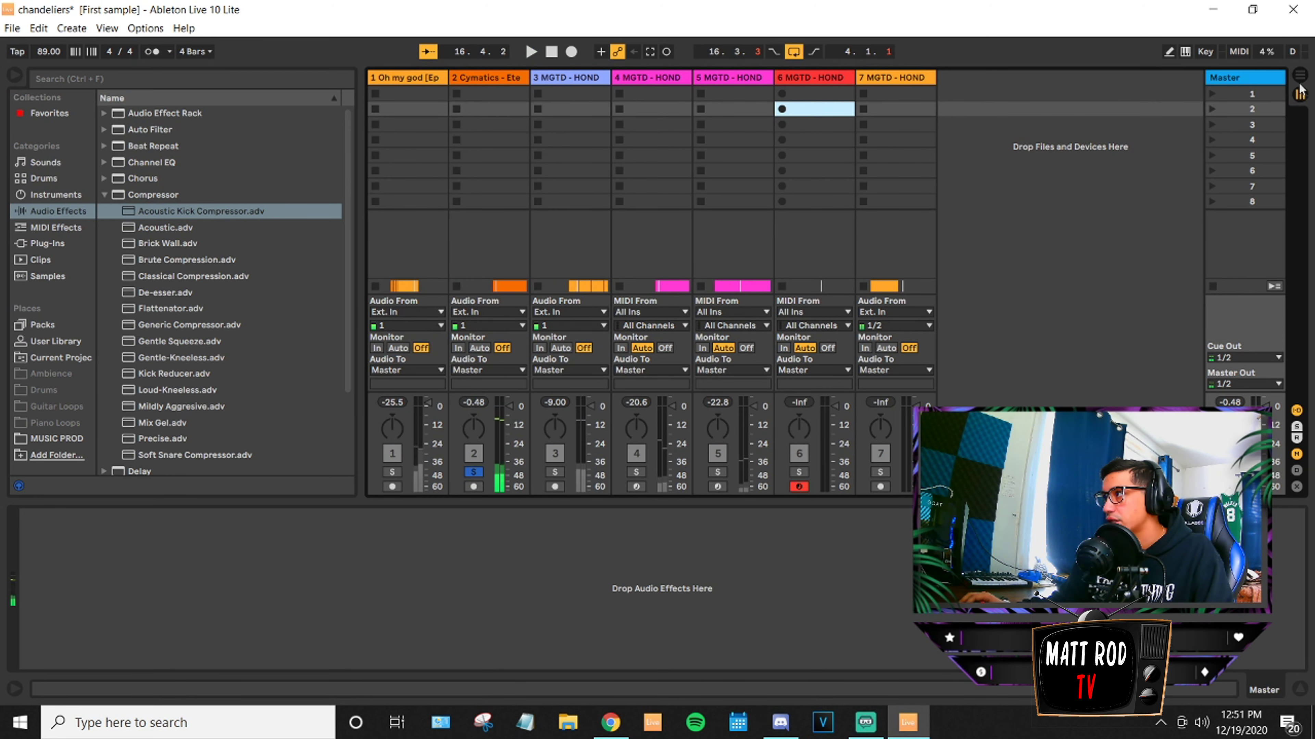
left_click(1302, 93)
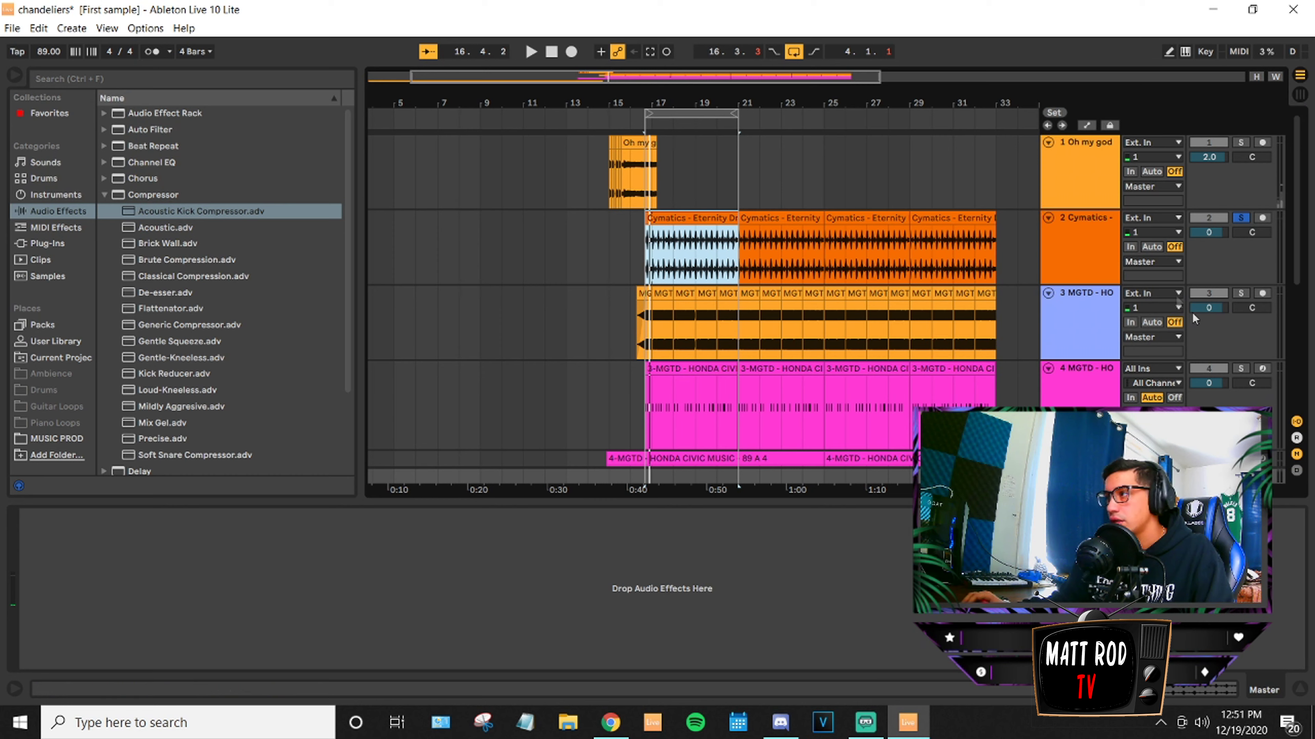
Unsolo the drum loop track, play the full mix and check all track levels in the Session View mixer.
left_click(1243, 217)
key("space")
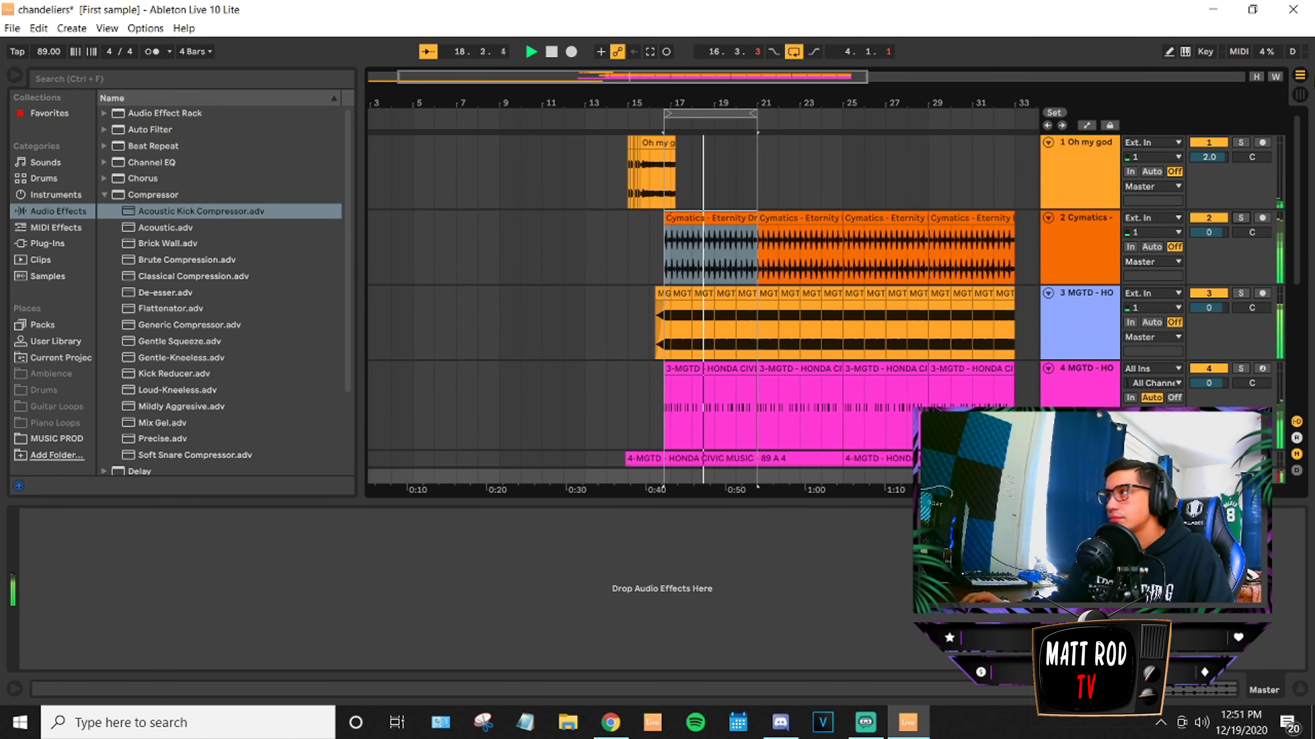
key("Tab")
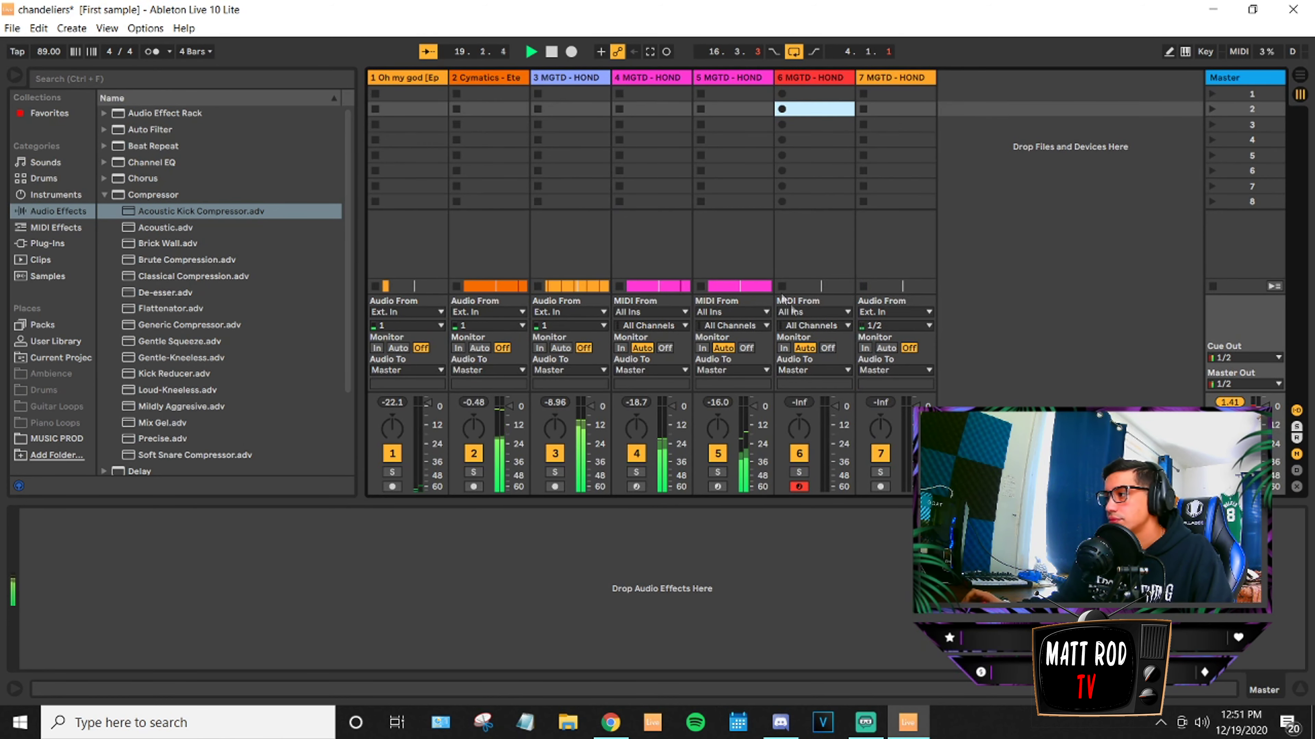
key("space")
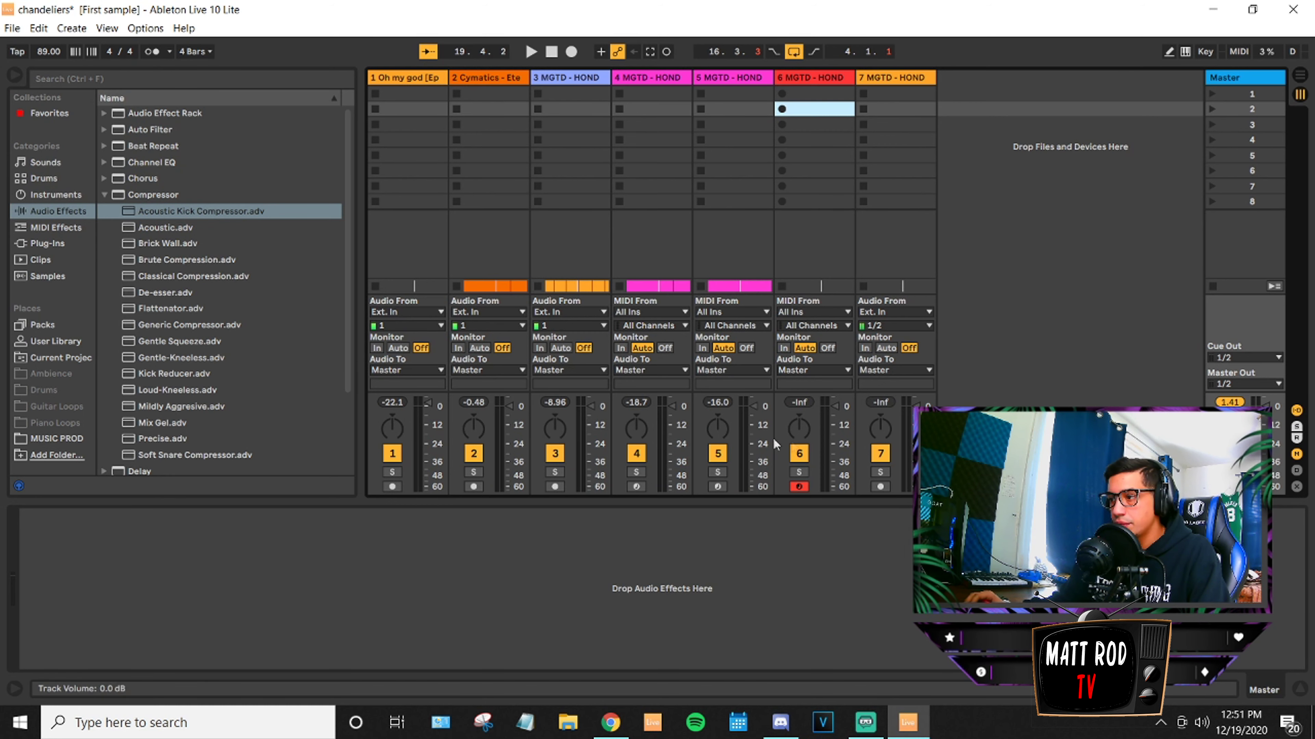
left_click(1299, 77)
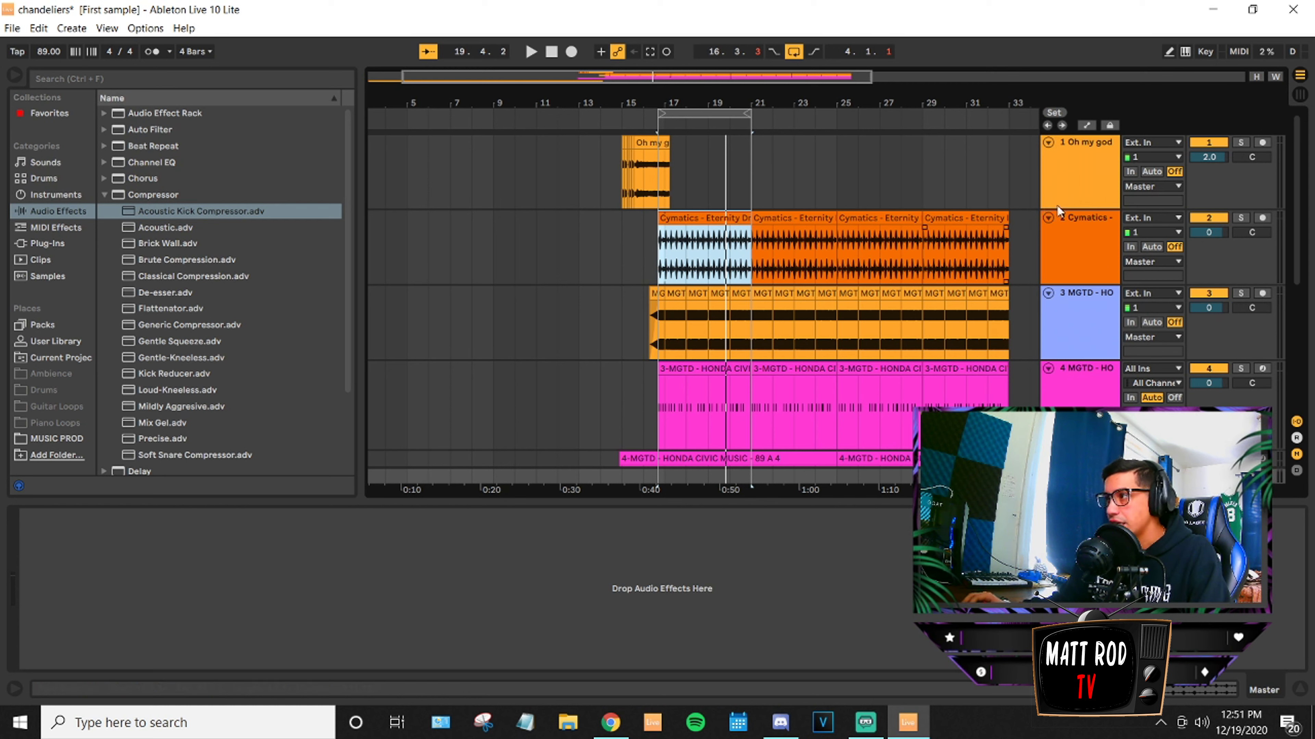
Set the drum loop compressor's attack to 1.00 s and its release to 539 ms during playback.
left_click(693, 223)
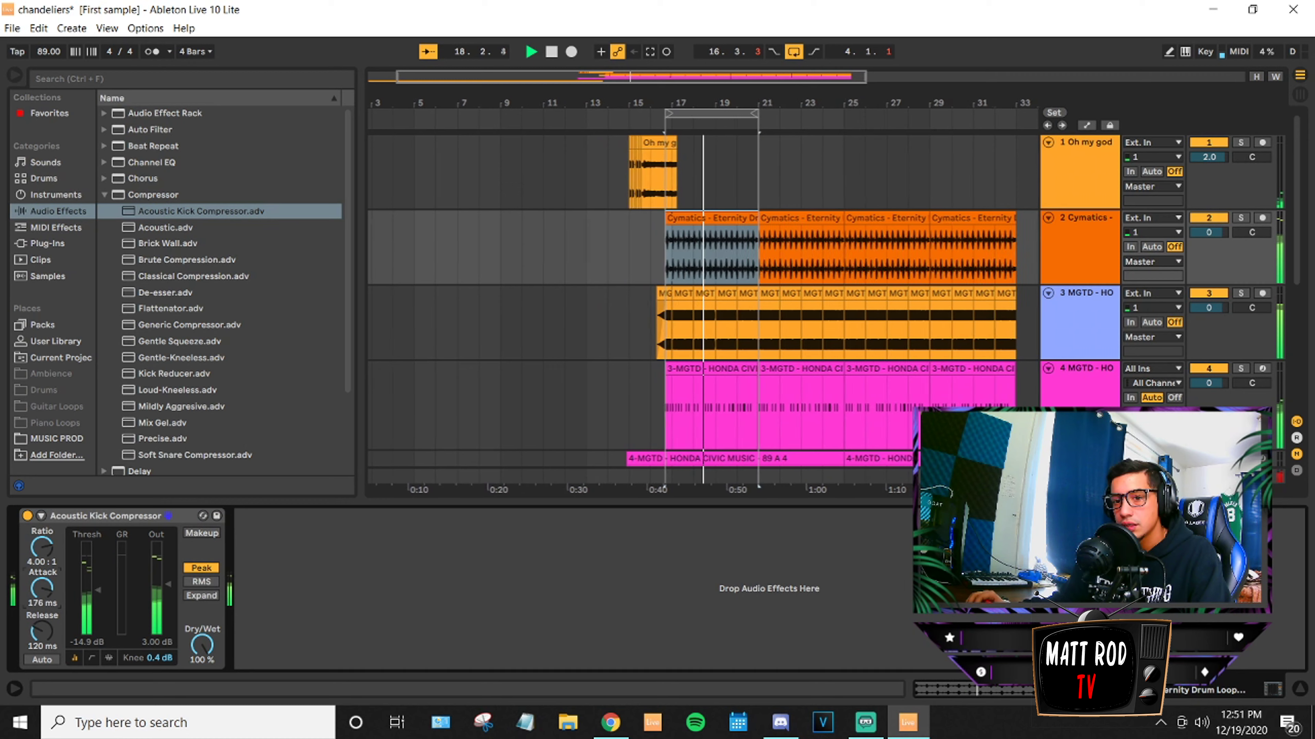
left_click_drag(42, 589, 42, 584)
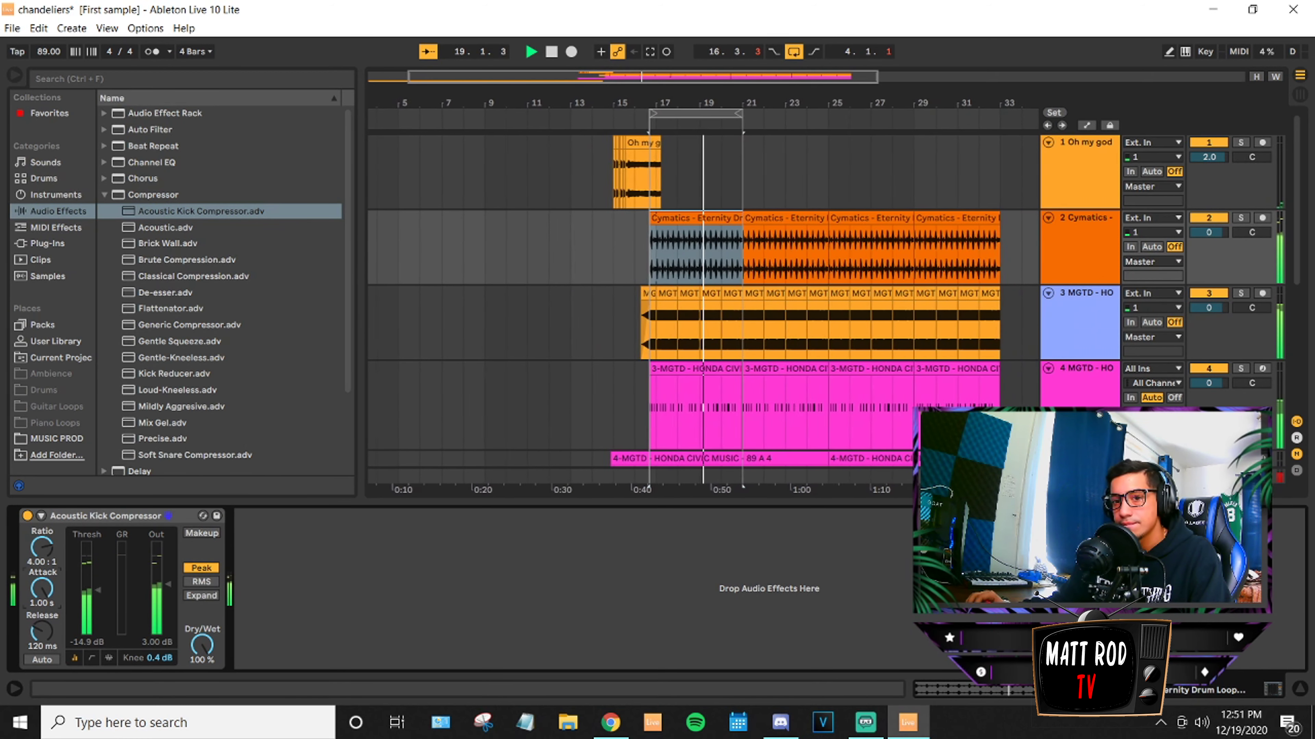
left_click_drag(41, 632, 42, 664)
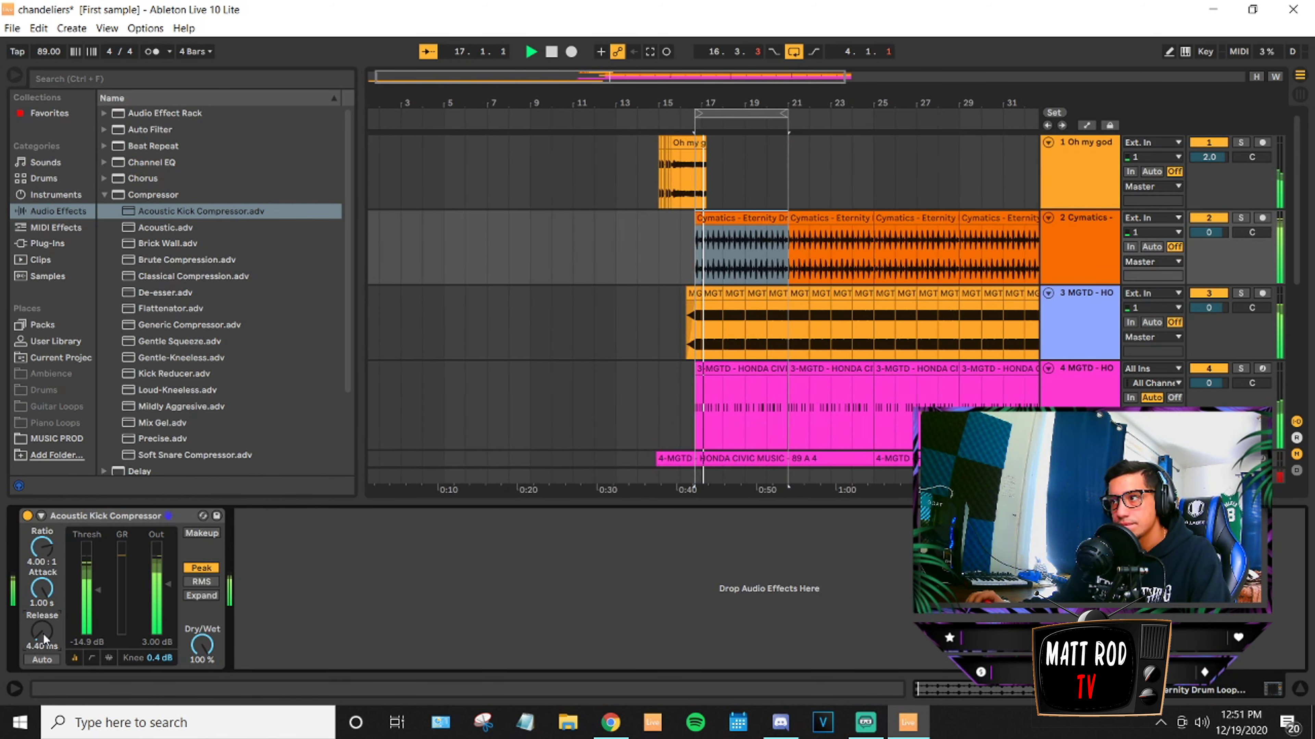
mouse_move(43, 631)
left_mouse_down()
mouse_move(43, 598)
mouse_move(43, 631)
left_mouse_up()
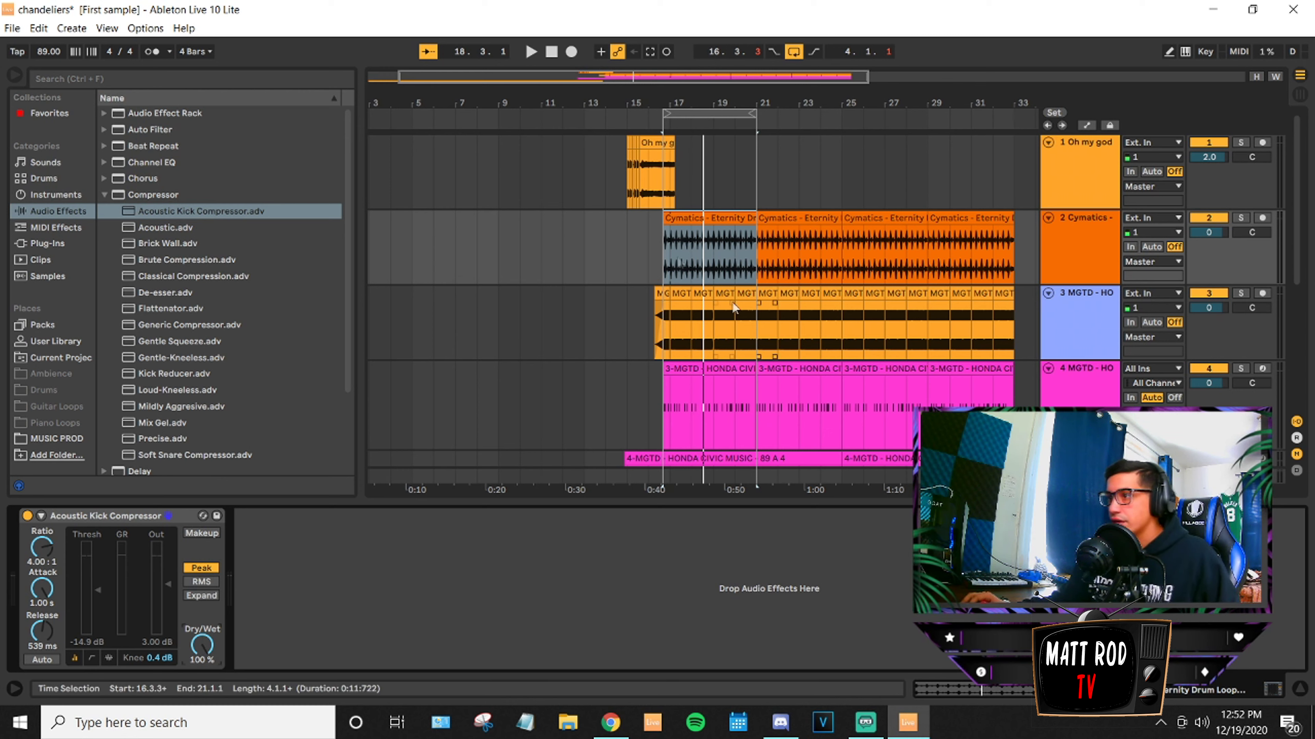
Play the arrangement from bar 15 to review how the intro leads into the drums.
left_click(663, 254)
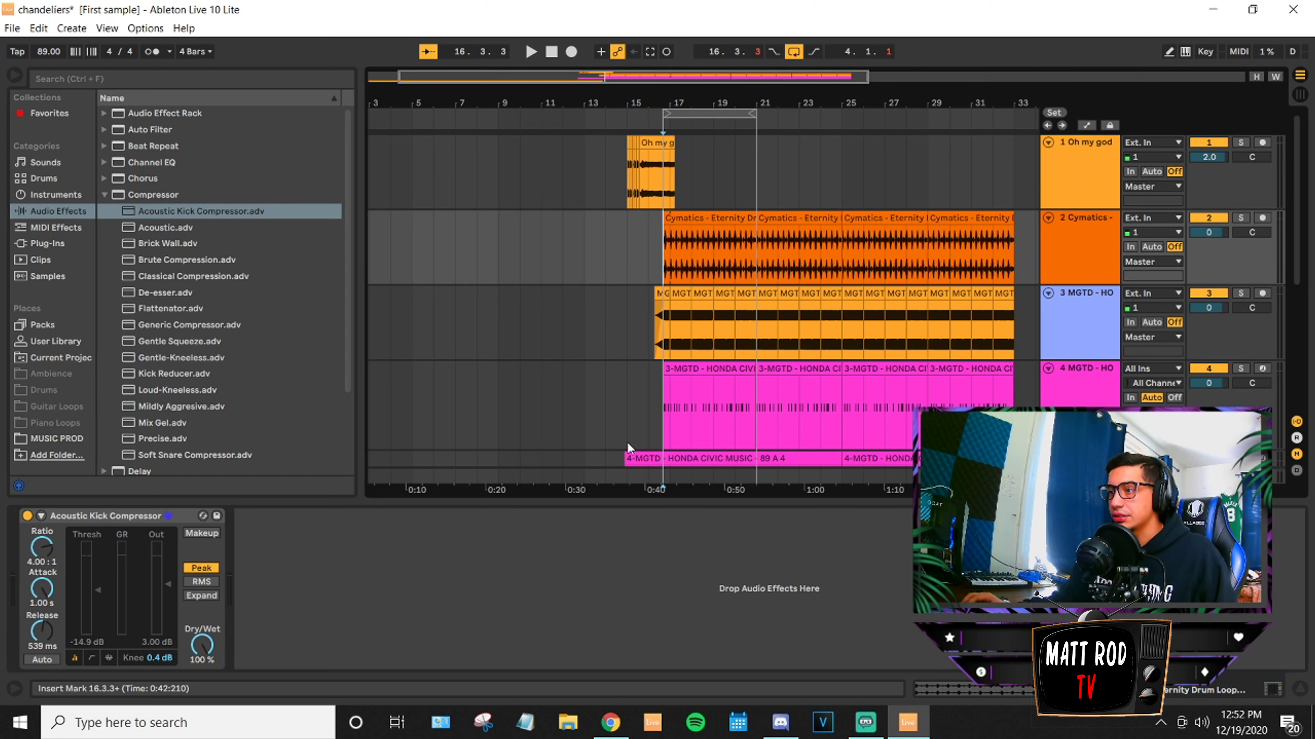
scroll(628, 447, "down", 3)
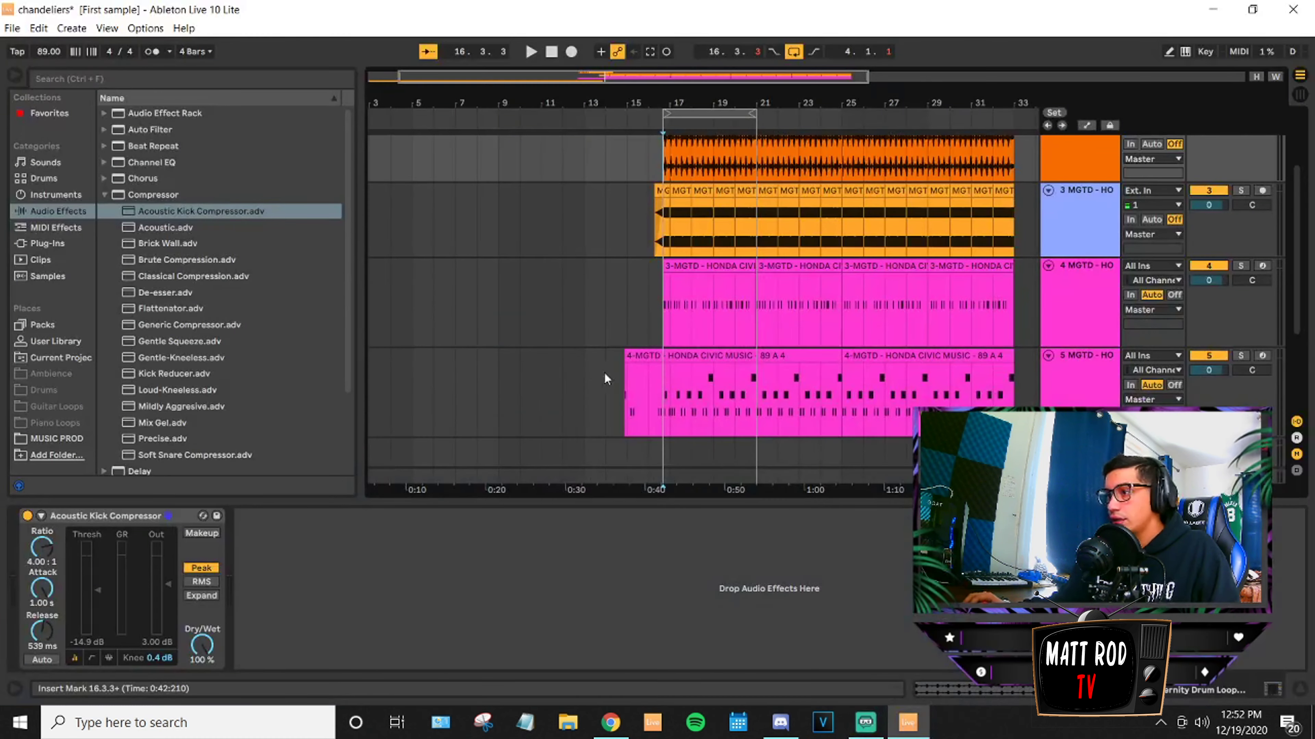
left_click(615, 329)
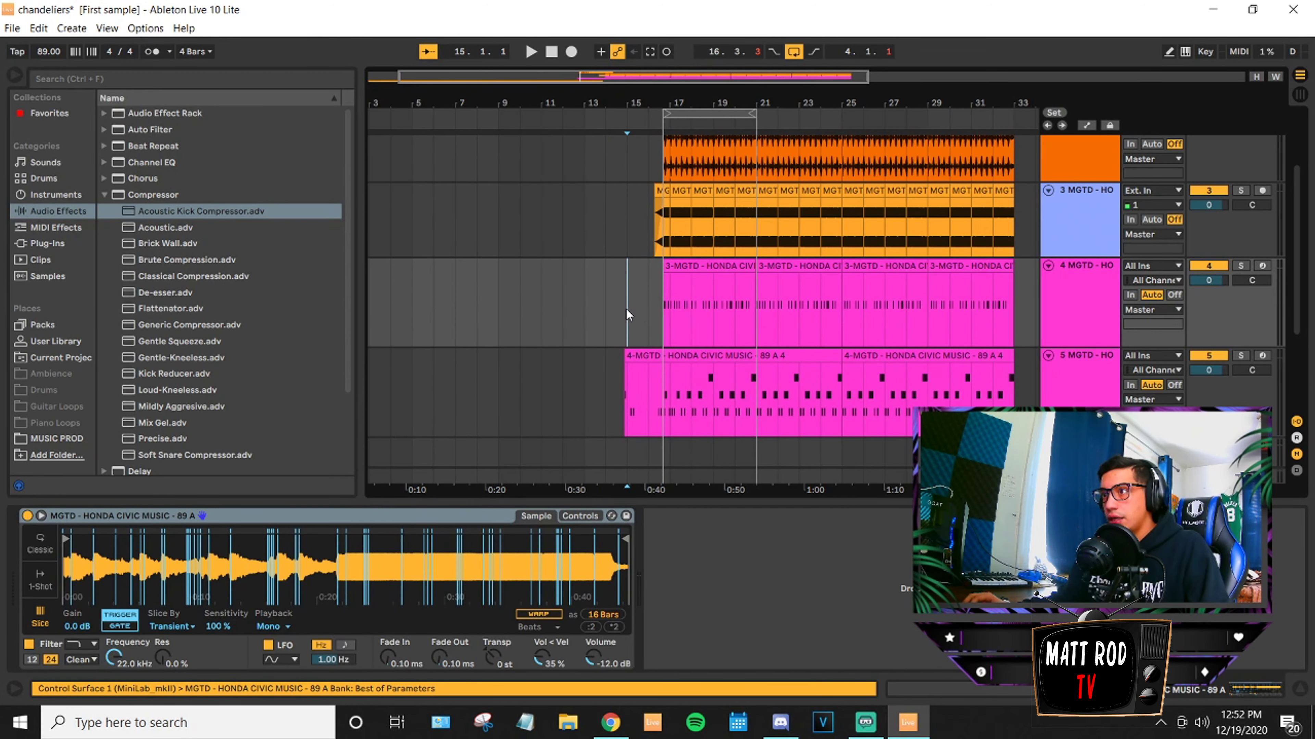
key("space")
scroll(696, 427, "up", 3)
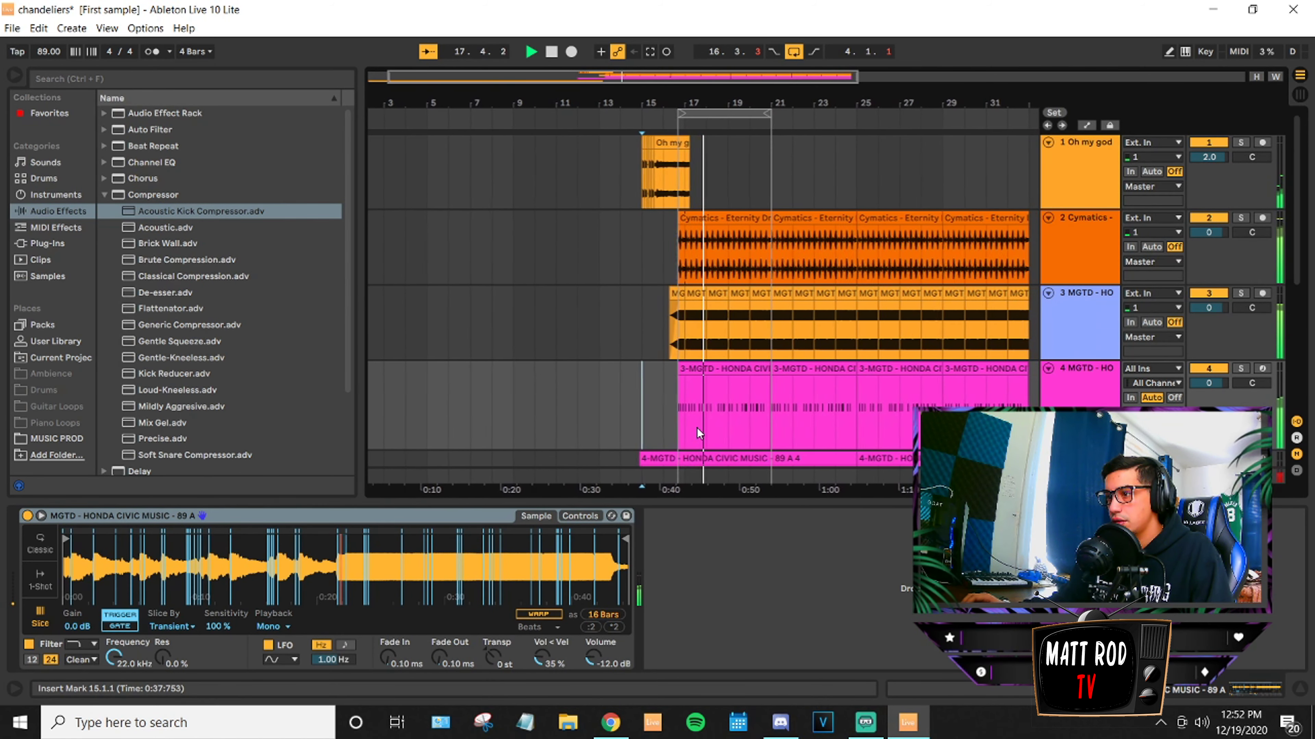
left_click(699, 436)
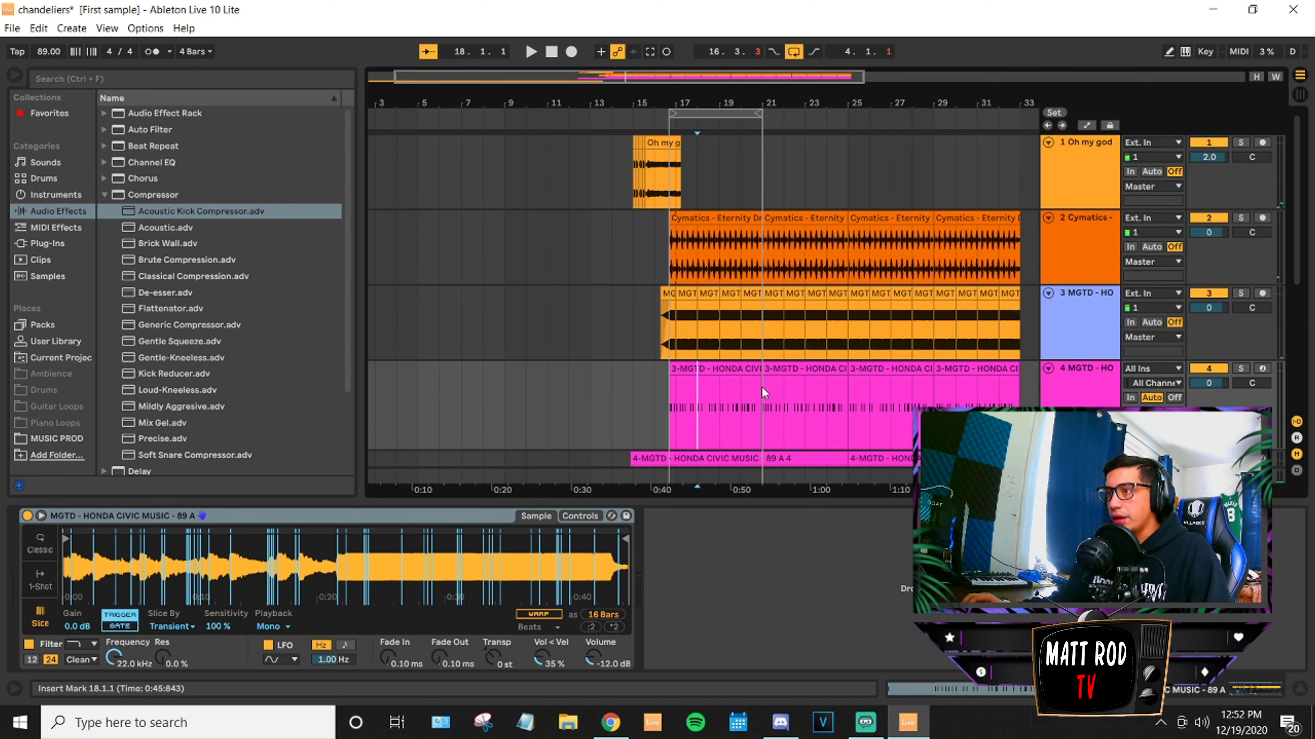
Delete the track 4 material from bar 15 to bar 21 and play the arrangement from bar 17.
scroll(761, 387, "down", 3)
scroll(760, 390, "down", 2)
scroll(760, 393, "up", 1)
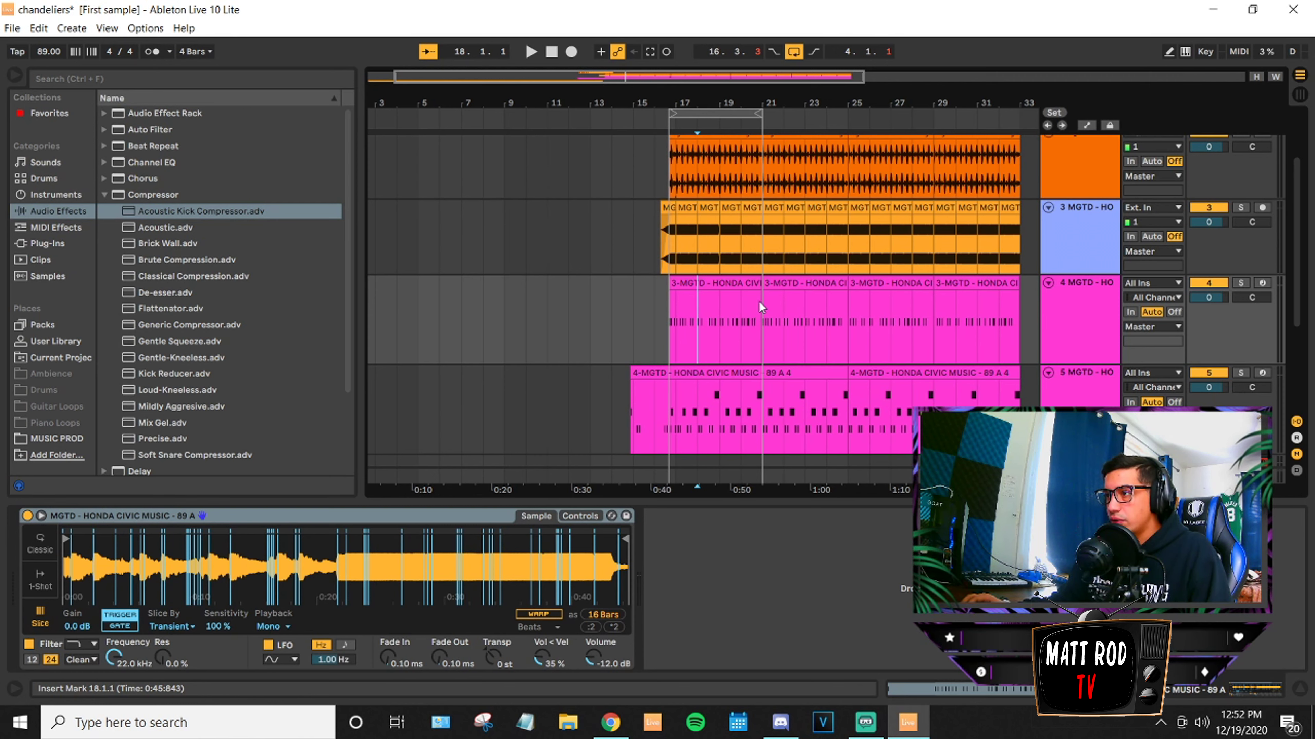
left_click_drag(760, 304, 641, 316)
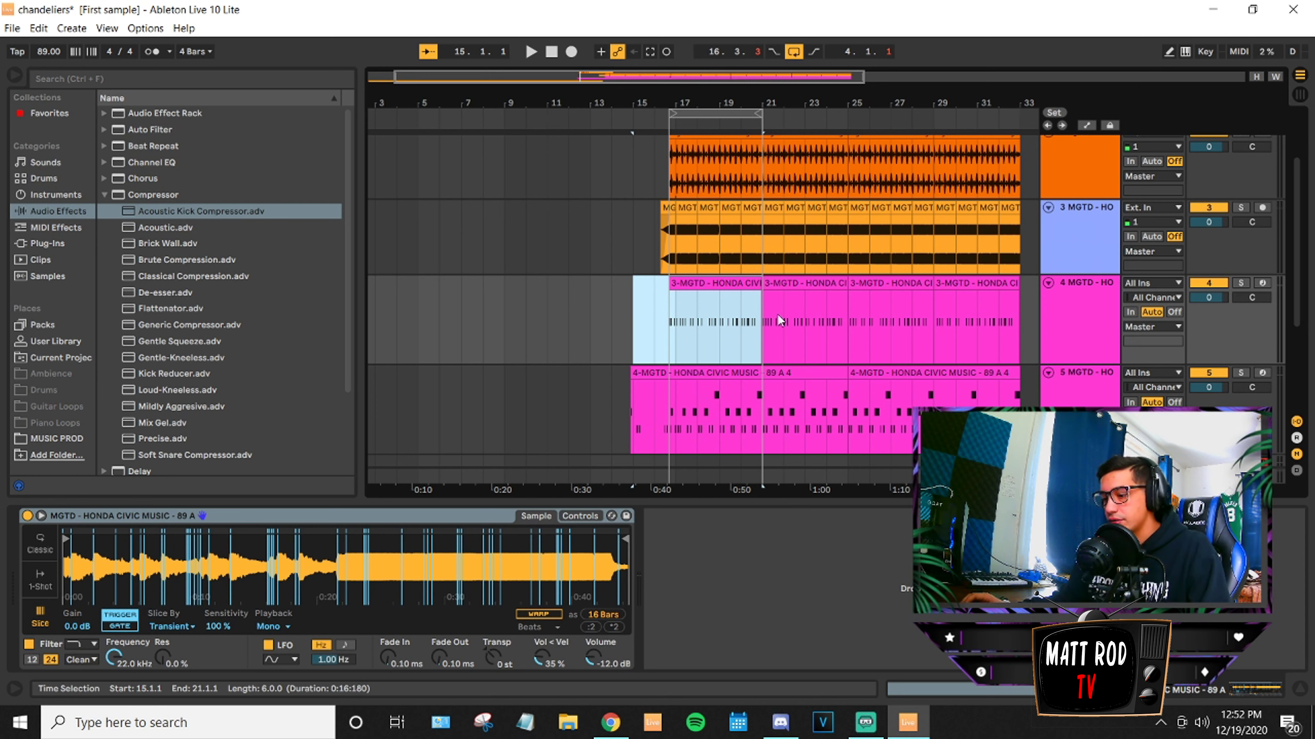
key("Delete")
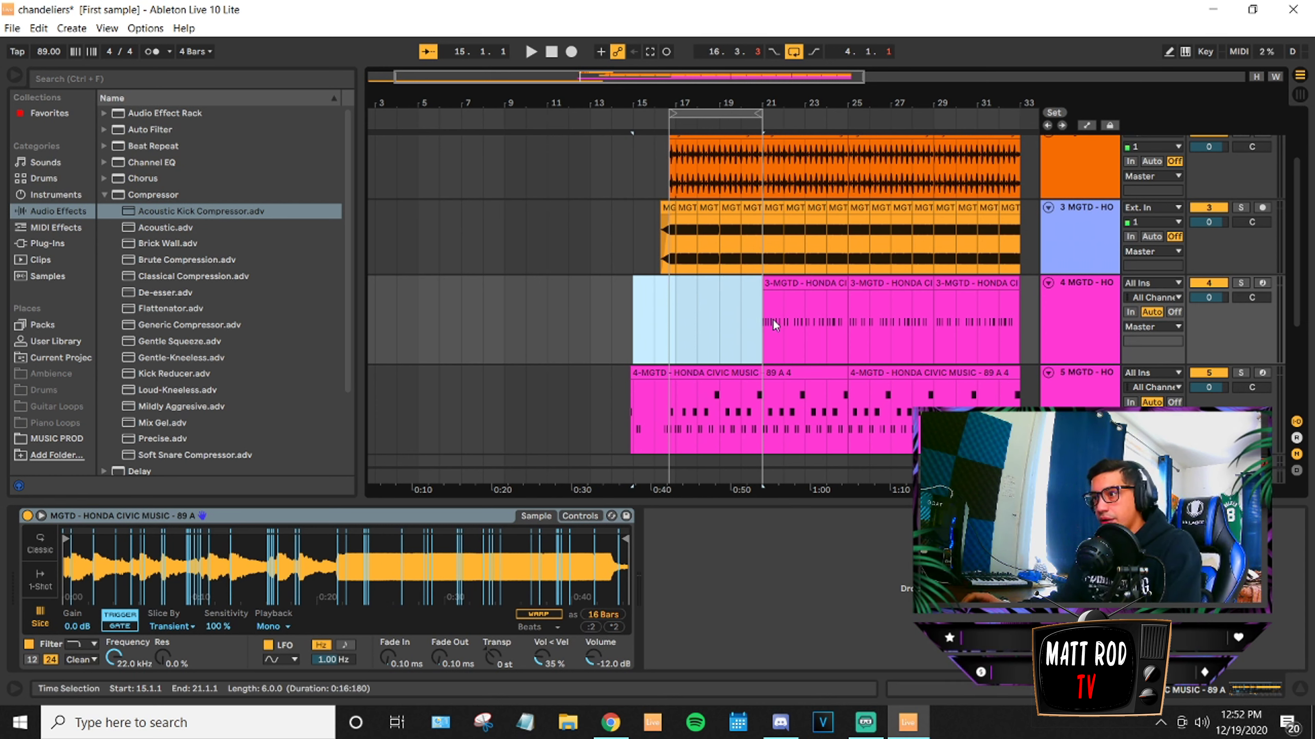
left_click(666, 327)
key("space")
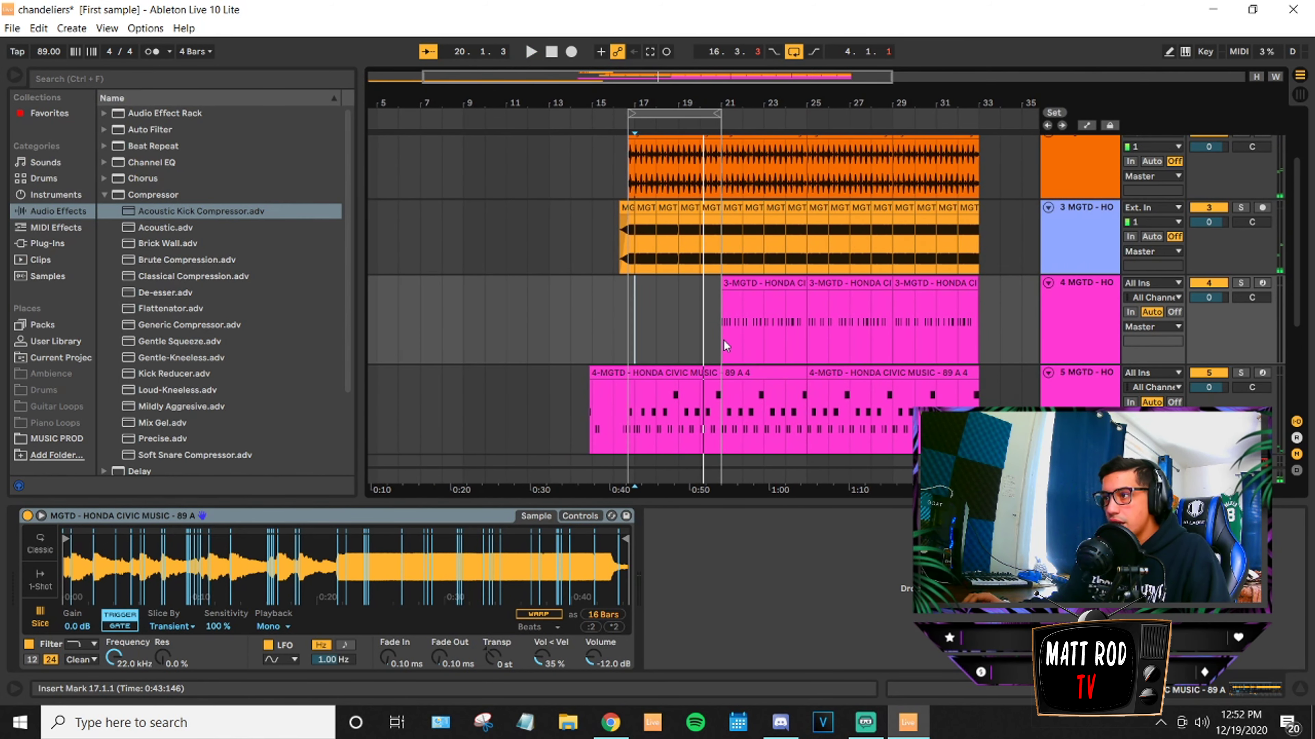
Delete the track 5 material from bar 14 to bar 21 and audition the arrangement from bar 17.
left_click_drag(720, 385, 560, 403)
key("Delete")
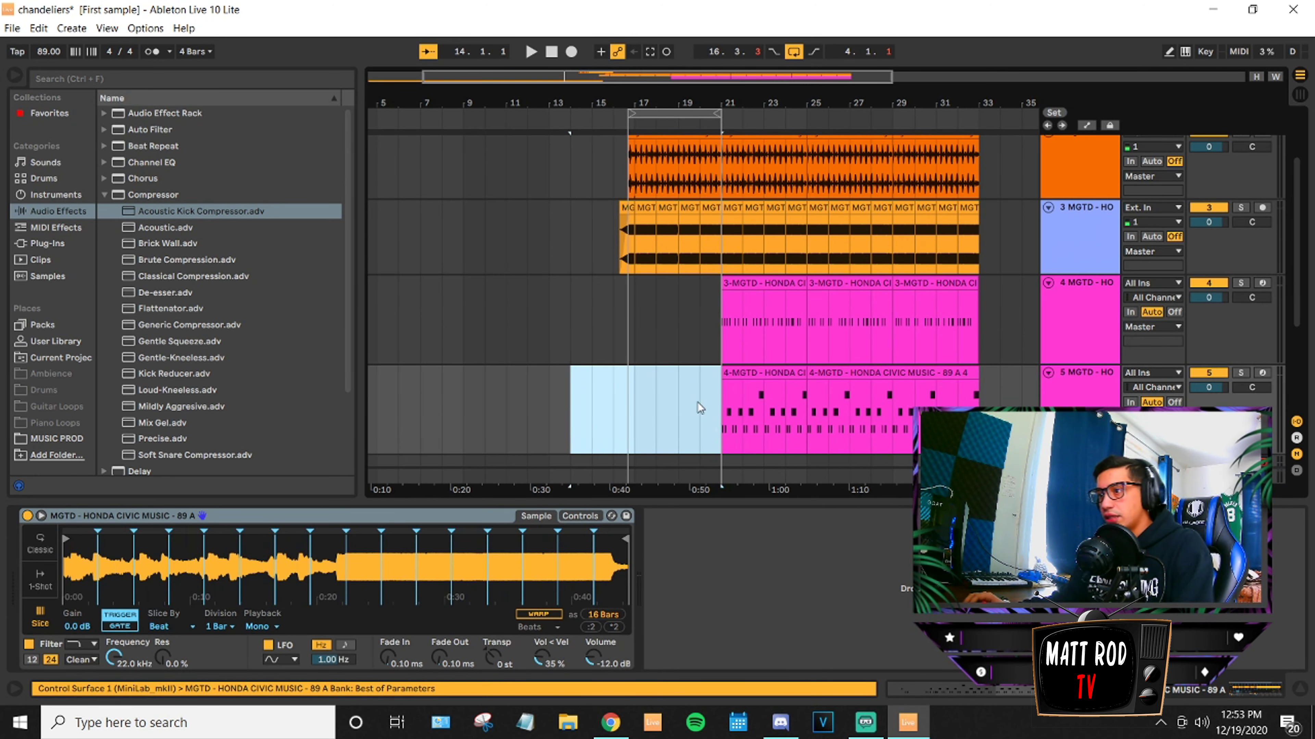
key("space")
left_click(712, 338)
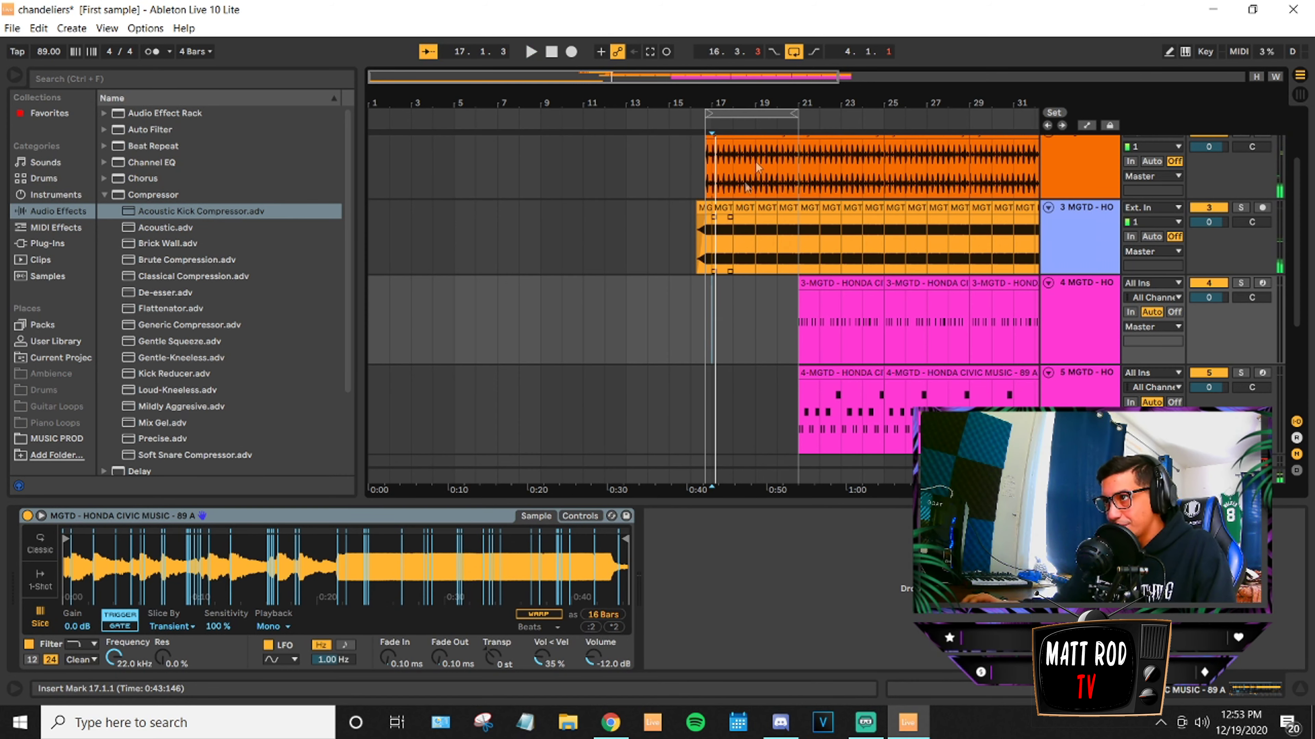
Extend the loop's end to bar 29 and delete the track 5 clip between bars 21 and 25.
left_click_drag(791, 113, 955, 132)
key("space")
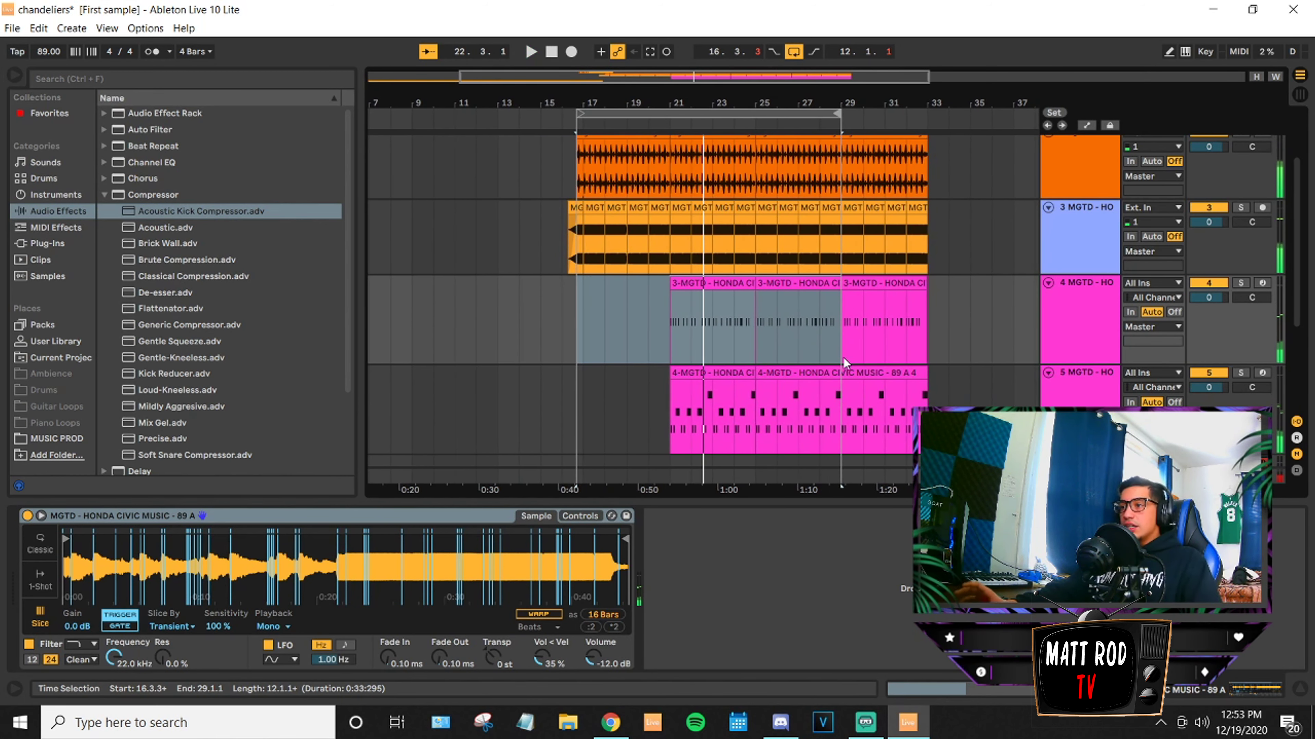
left_click(717, 376)
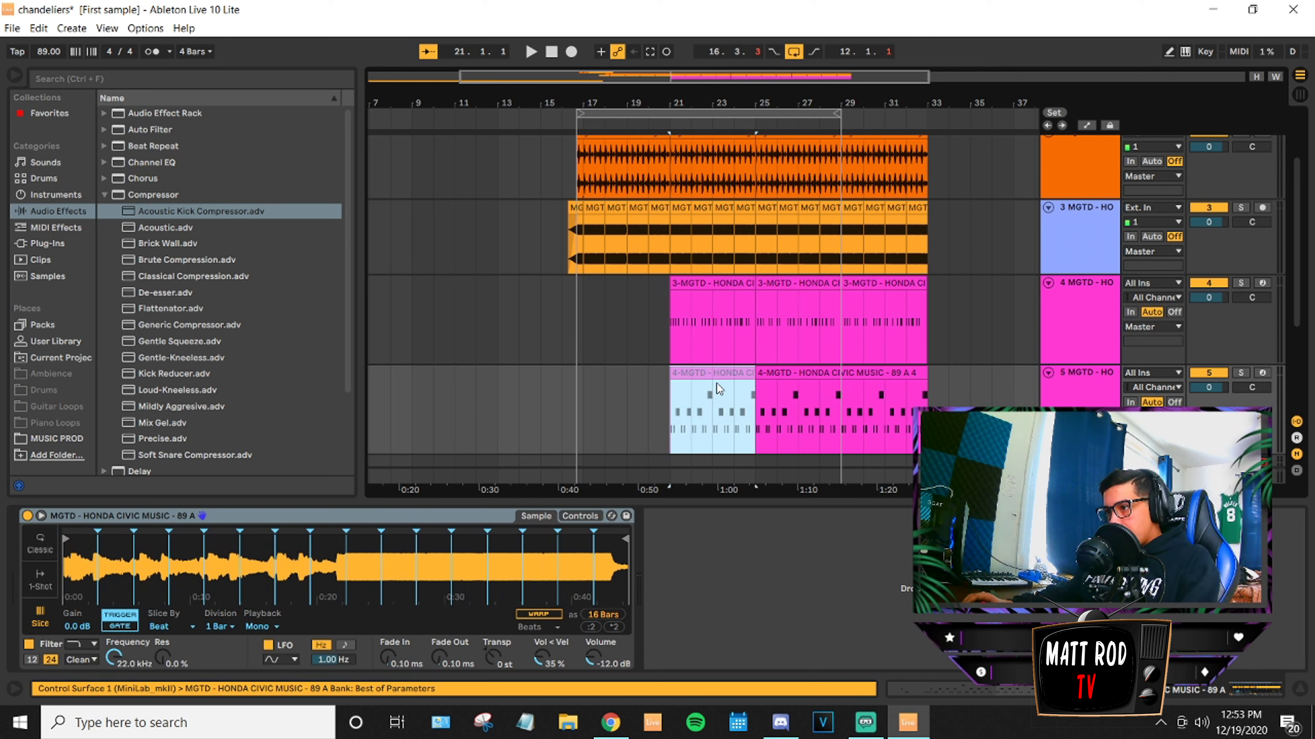
key("Delete")
left_click(648, 409)
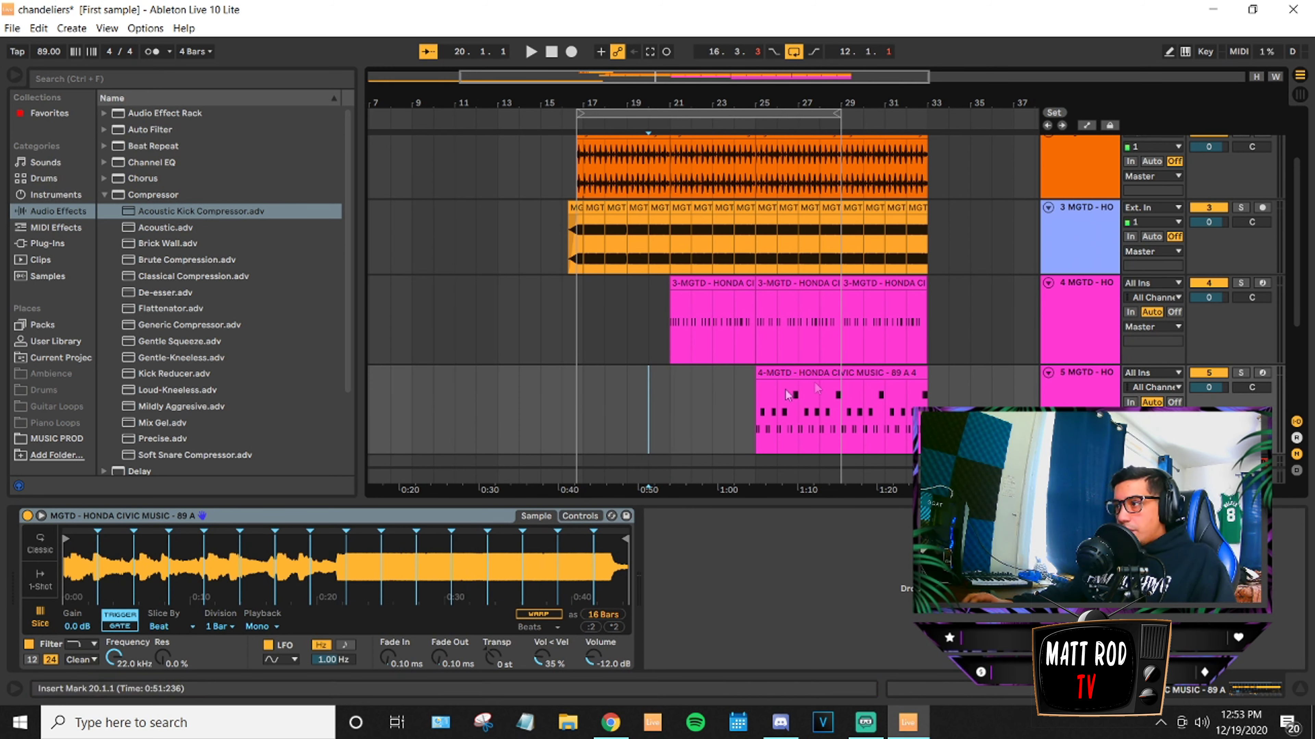
Solo track 4, play it from bar 21 and load the Acoustic Kick Compressor preset onto it.
left_click(1087, 294)
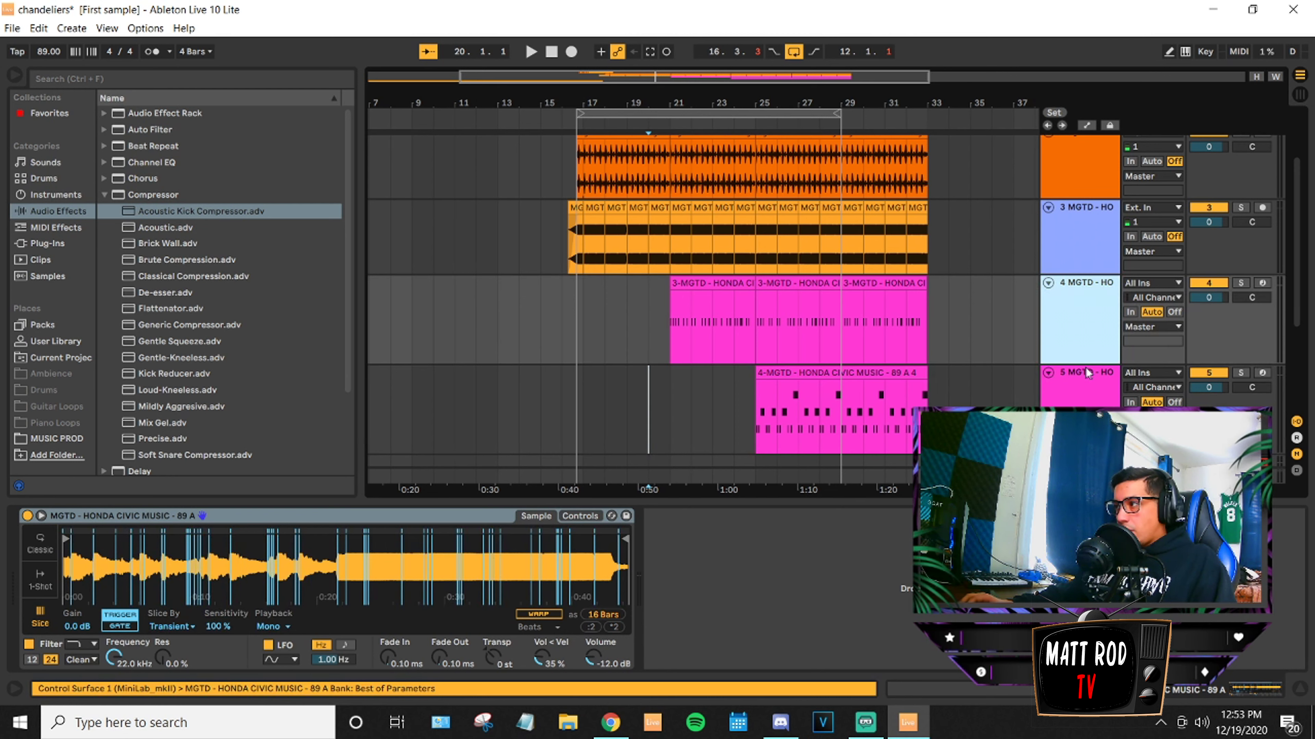
left_click(1242, 284)
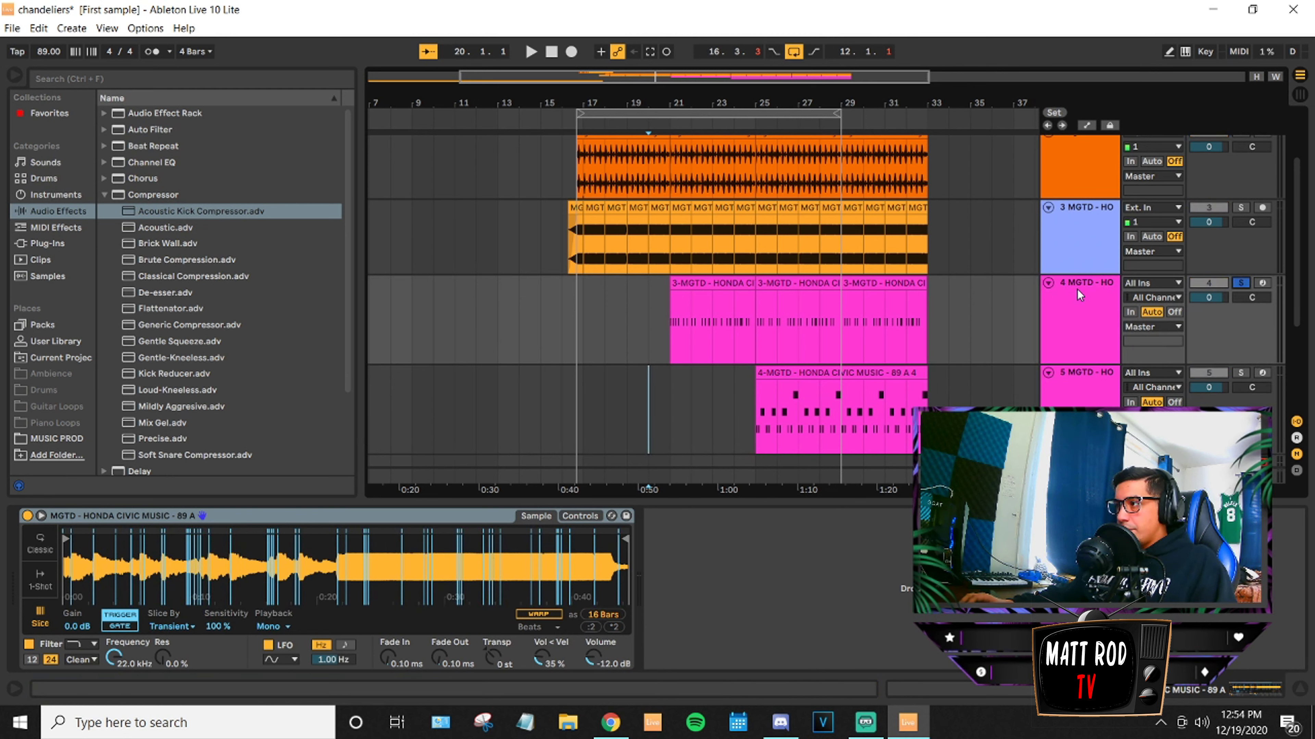
left_click(671, 321)
key("space")
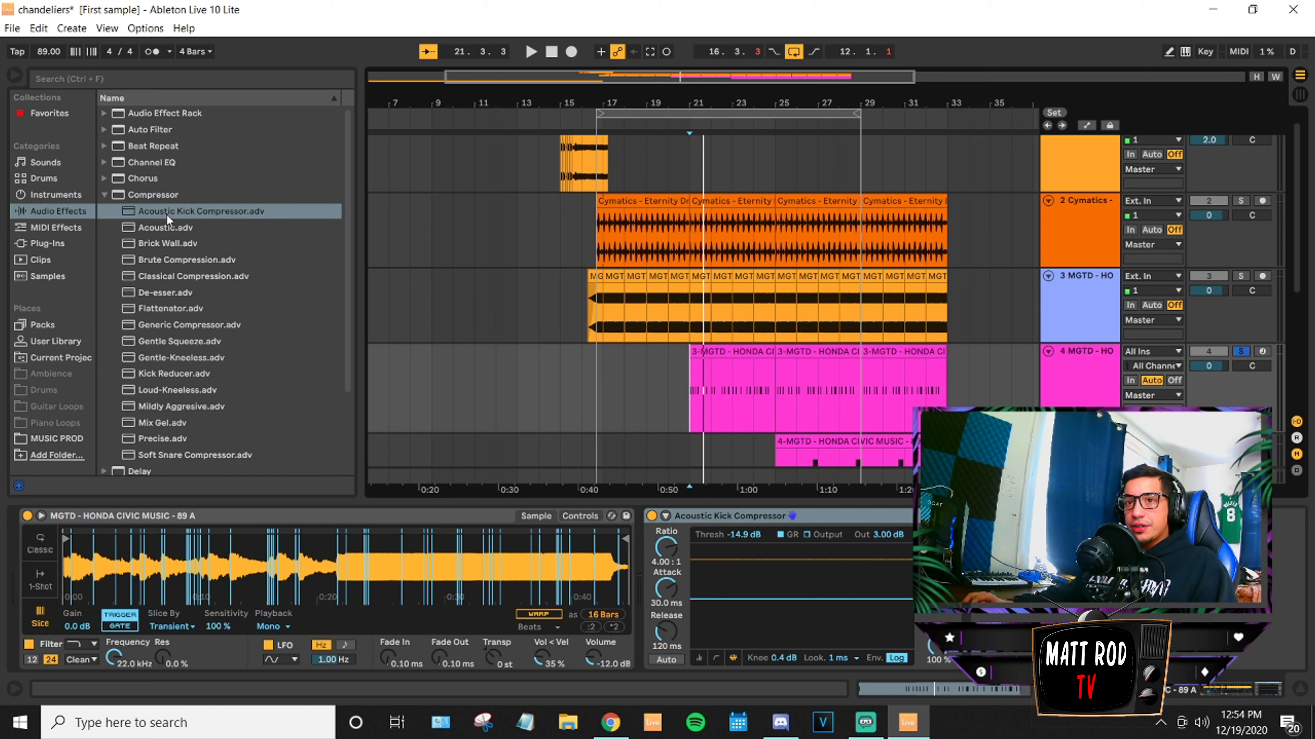
left_click(164, 197)
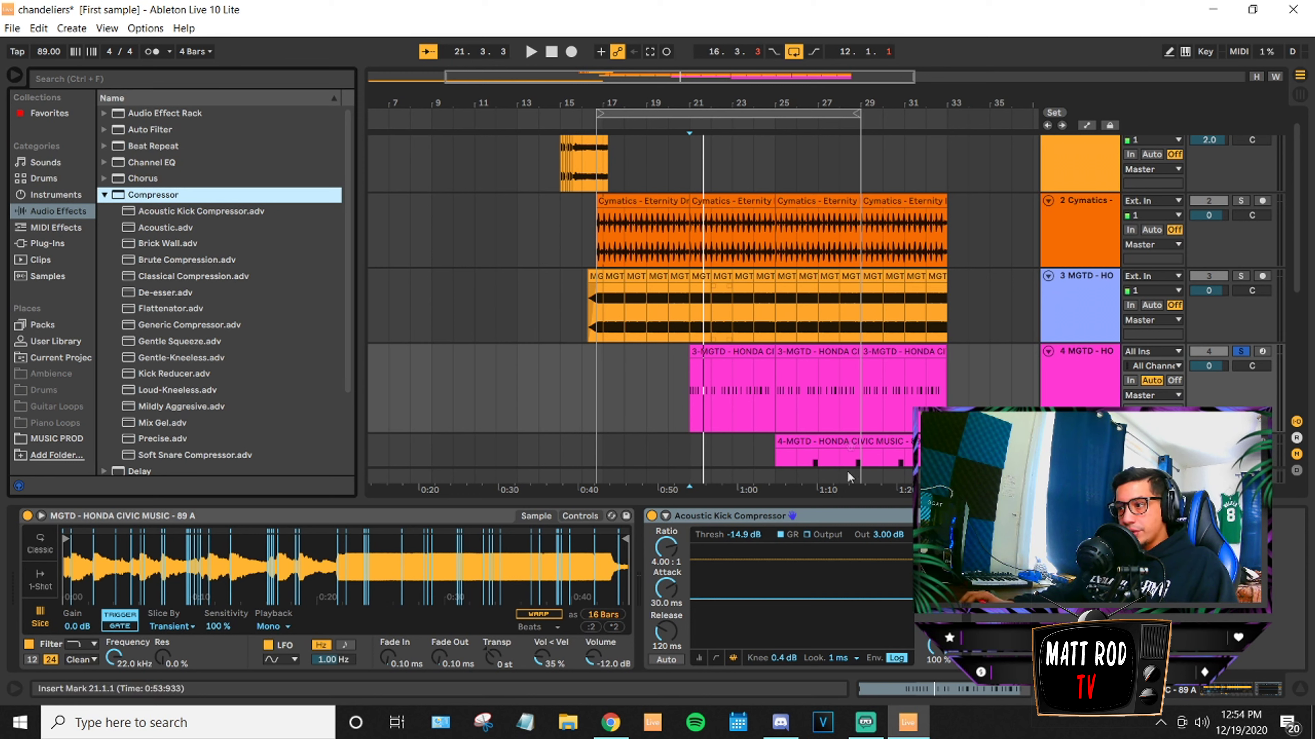
left_click(181, 210)
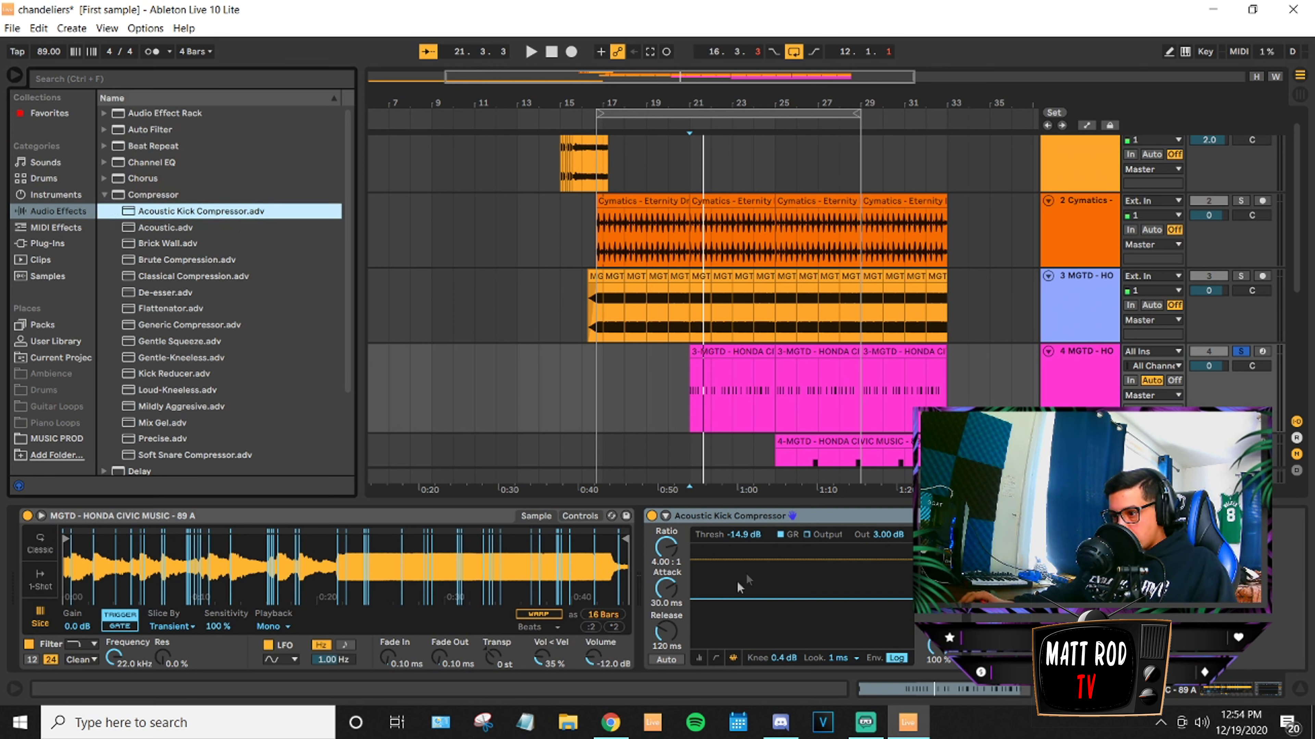
Play soloed track 4 and set its compressor's release to 498 ms and threshold to -17.7 dB.
key("space")
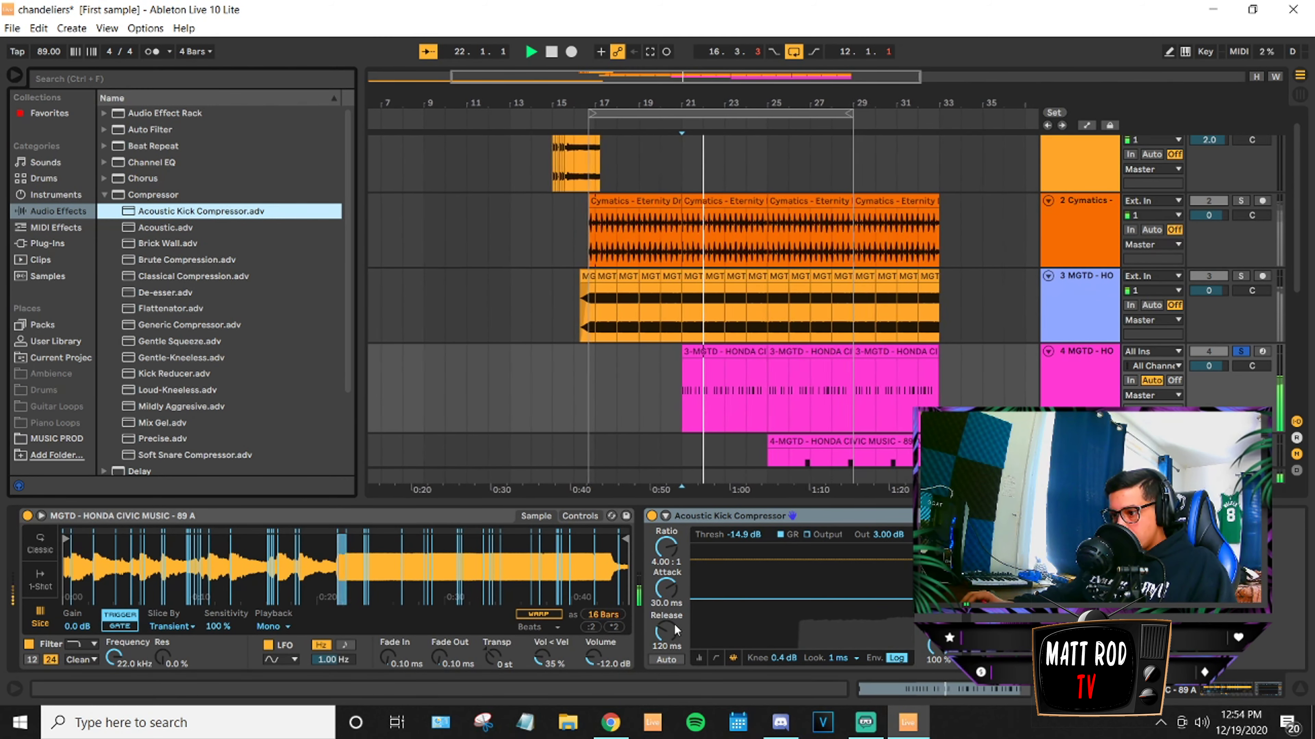
left_click_drag(673, 627, 673, 577)
mouse_move(786, 594)
left_mouse_down()
mouse_move(787, 648)
mouse_move(786, 605)
left_mouse_up()
key("space")
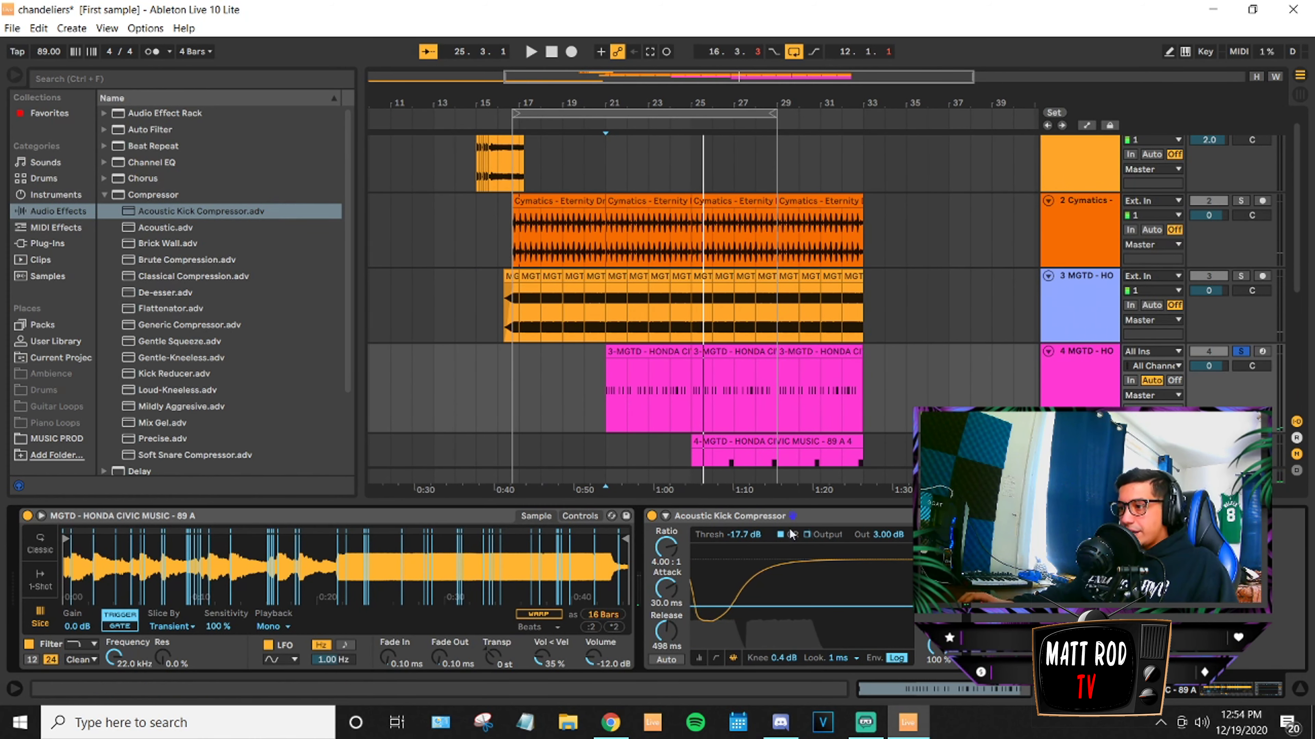
left_click(838, 517)
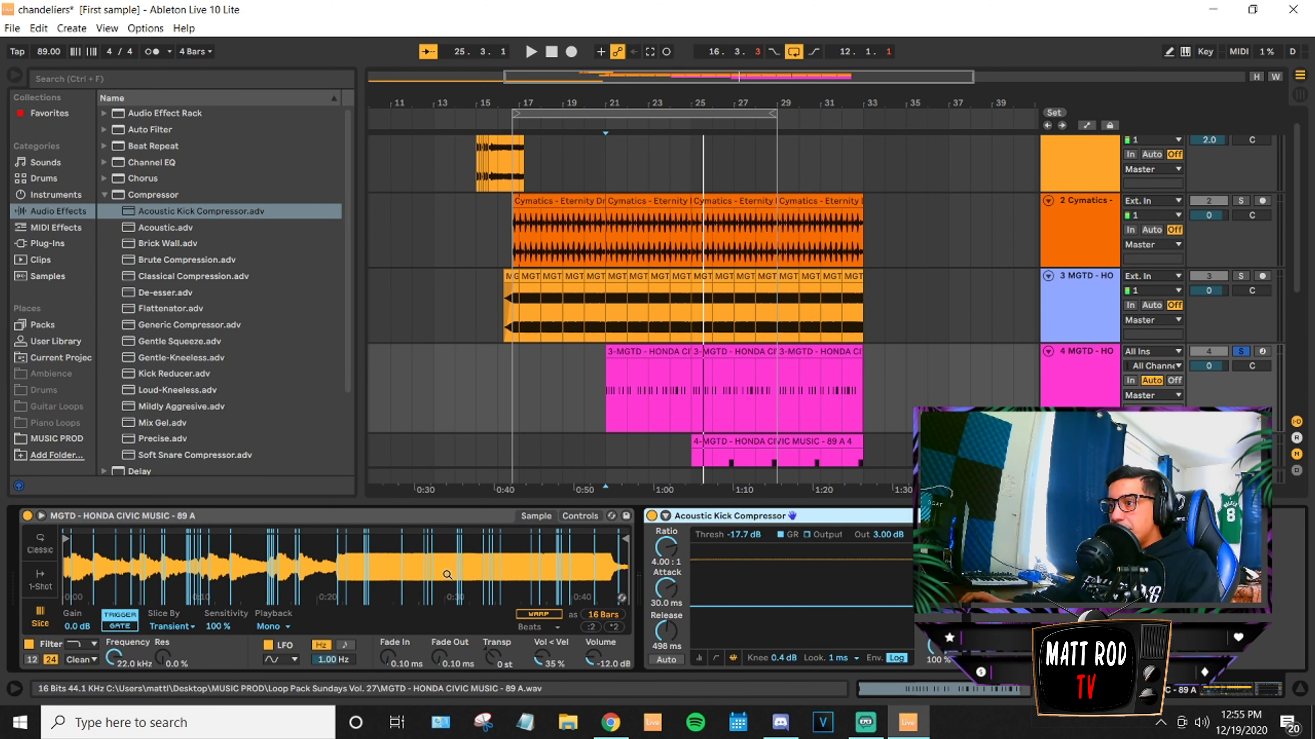
Replace track 4's Acoustic Kick Compressor with an EQ Three and raise its low gain to 6.00 dB during playback.
key("Delete")
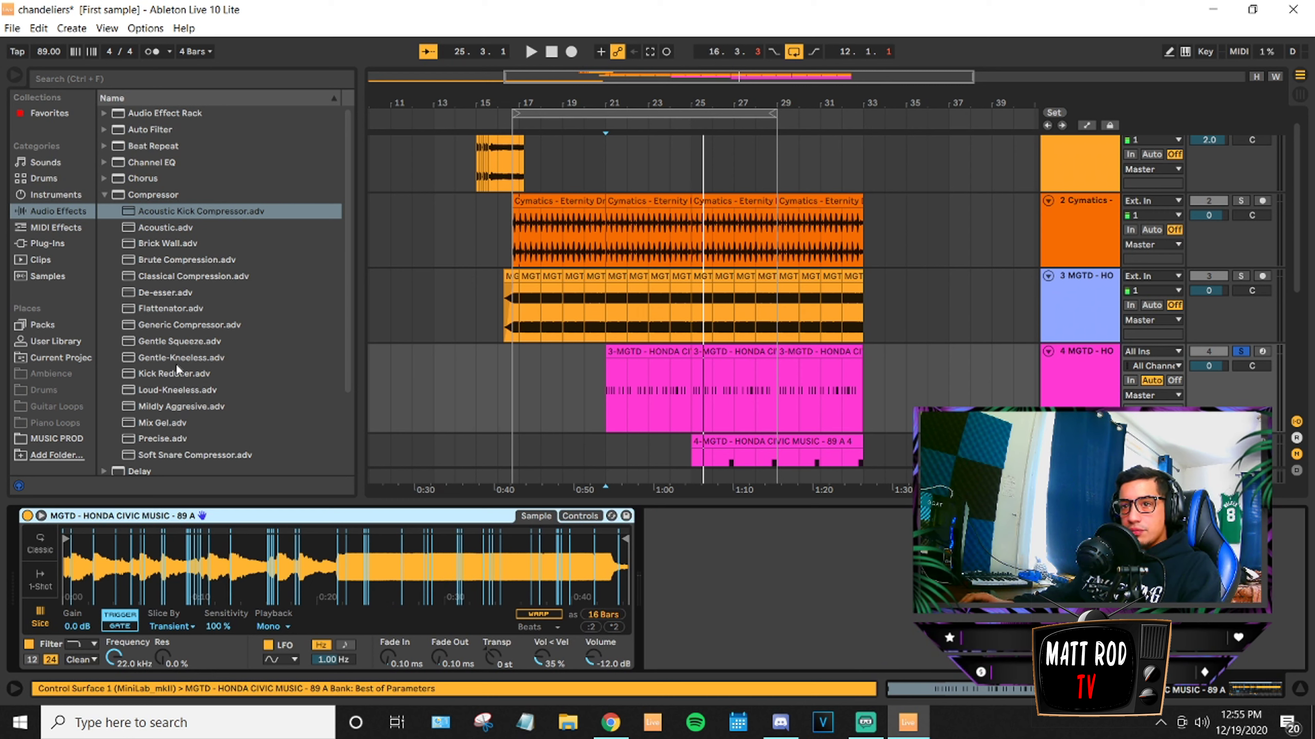
left_click(104, 195)
left_click(105, 228)
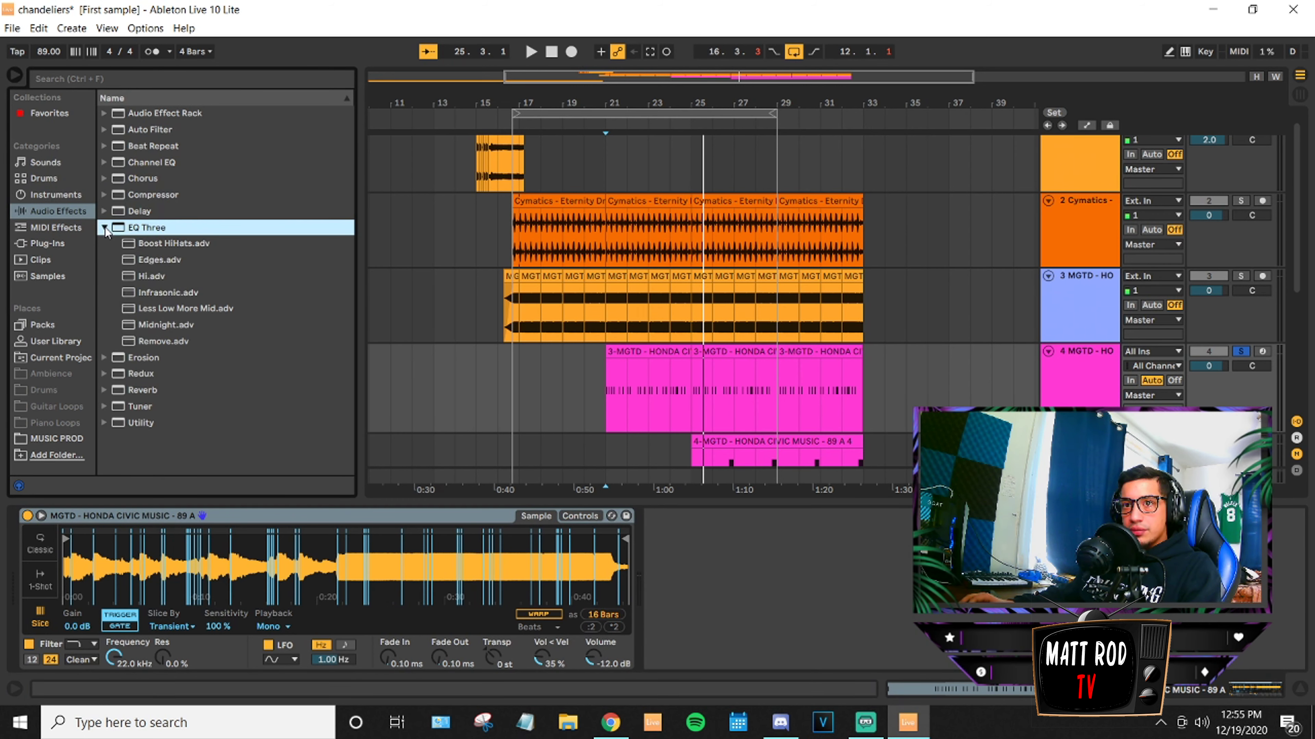
left_click_drag(510, 474, 687, 611)
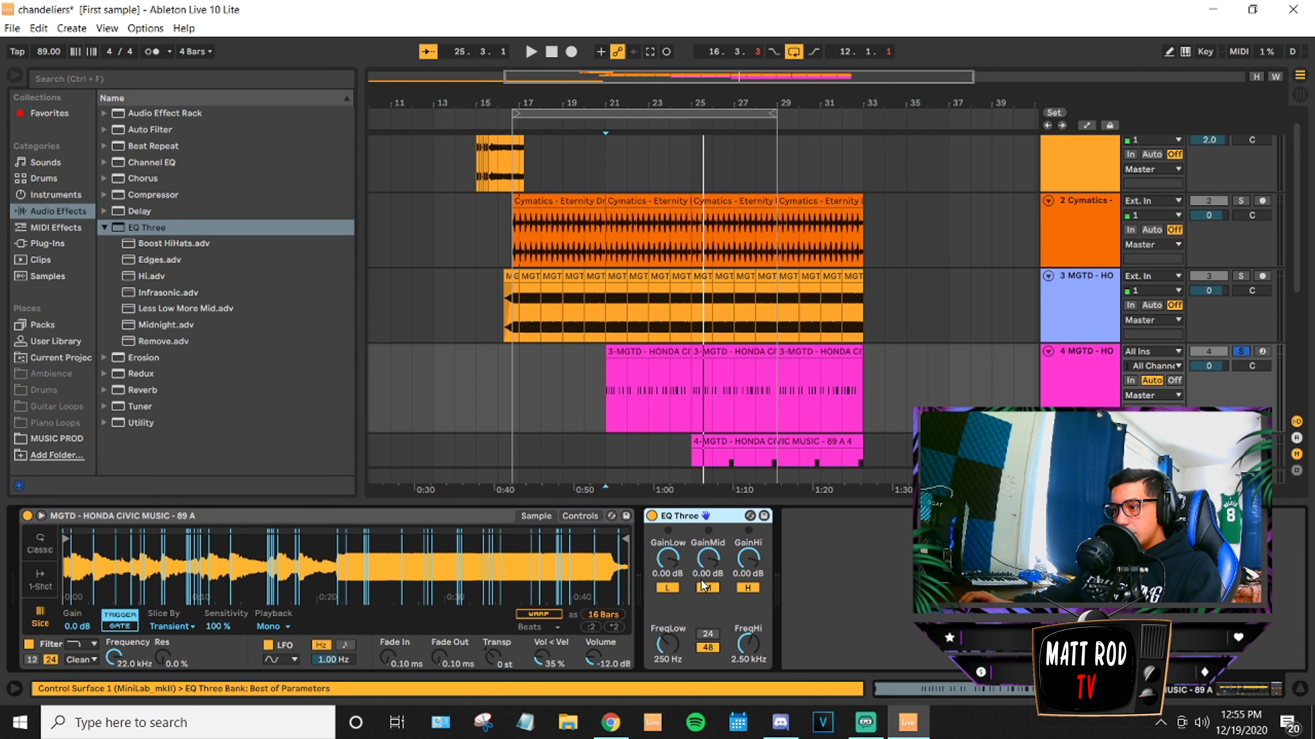
key("space")
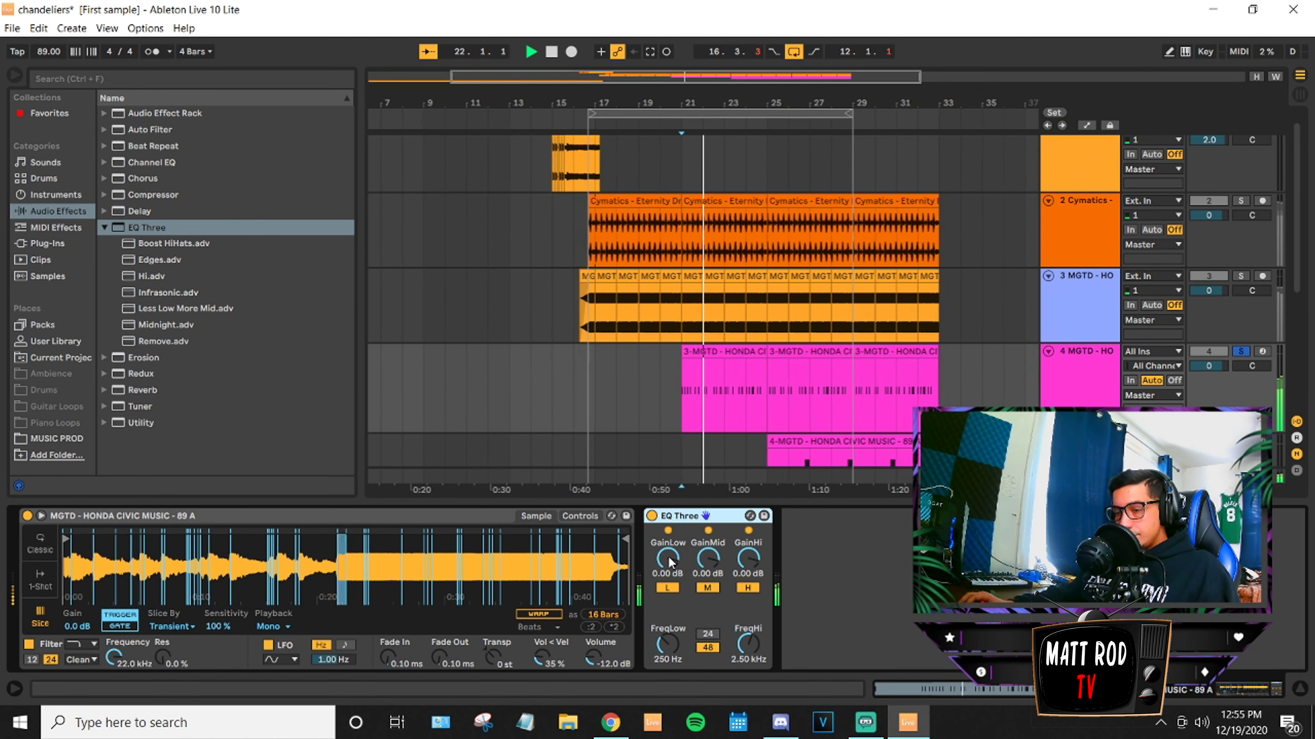
mouse_move(668, 556)
left_mouse_down()
mouse_move(668, 595)
mouse_move(670, 562)
left_mouse_up()
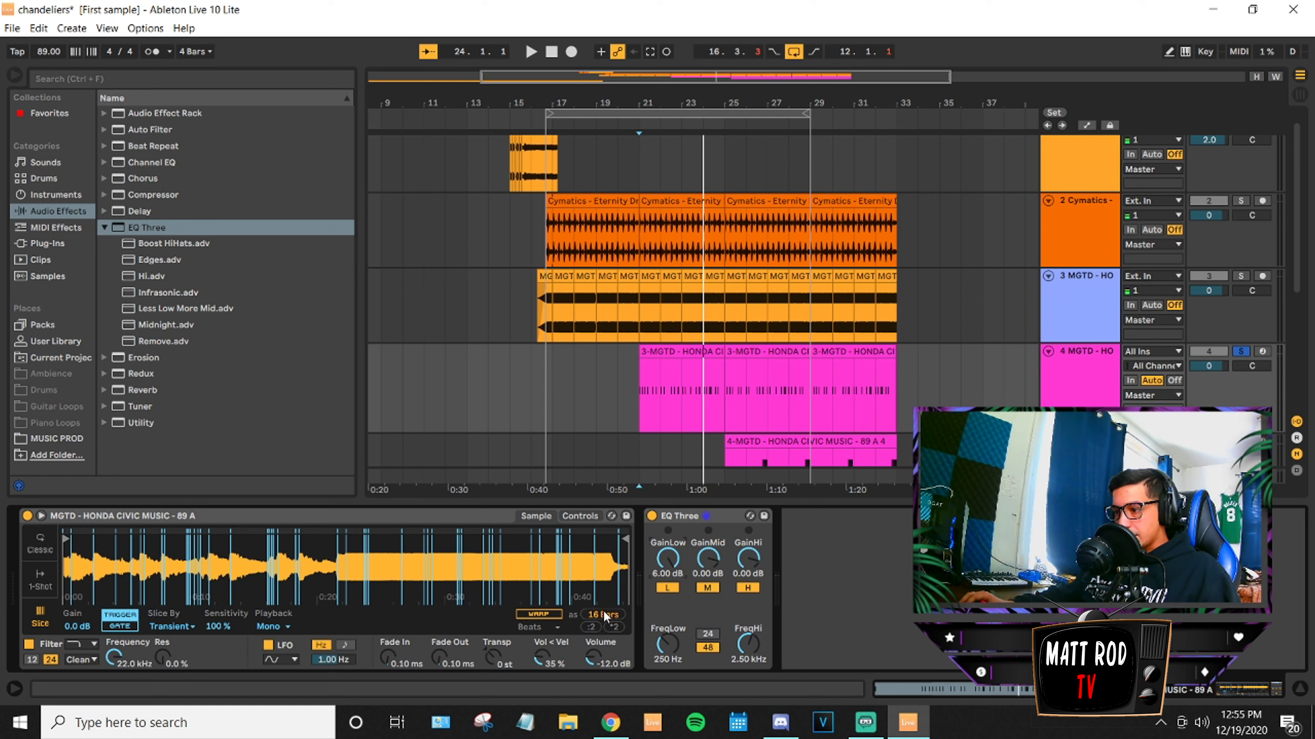
Set the arrangement loop to the first track 4 clip, from bar 21 to bar 25.
left_click(662, 352)
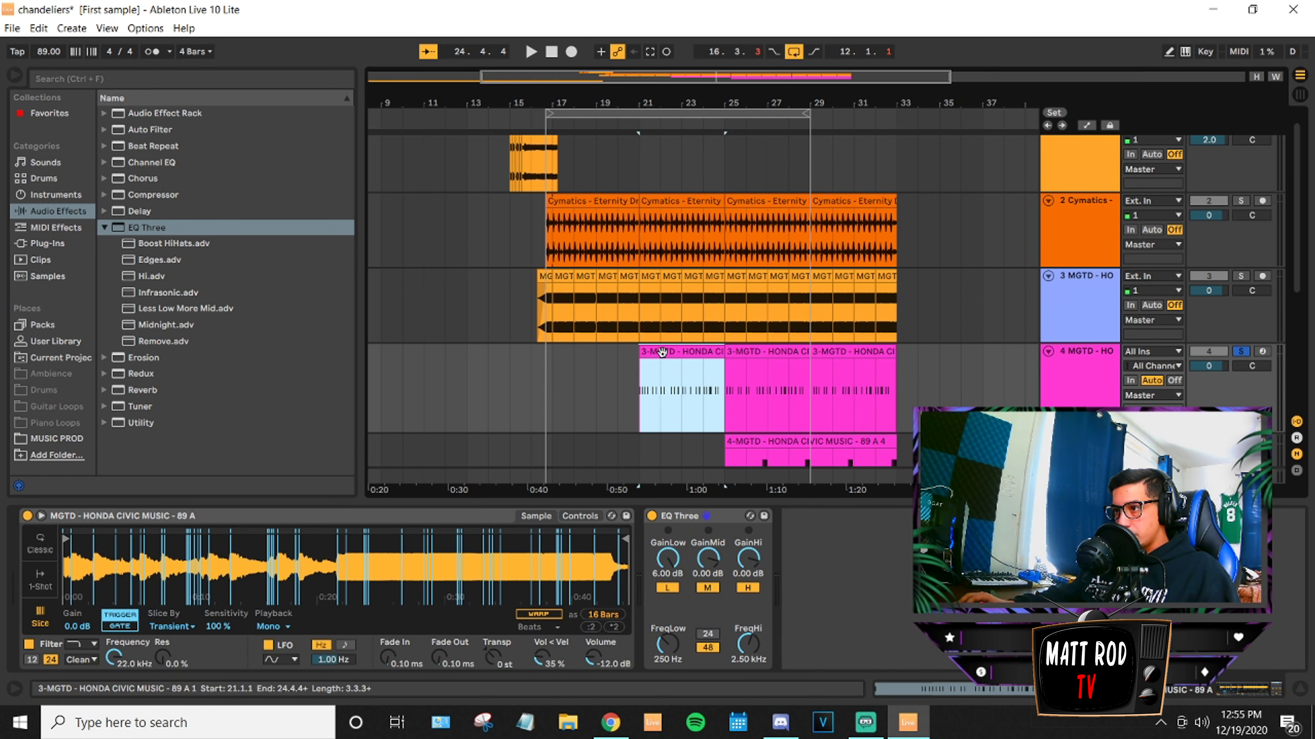
right_click(661, 353)
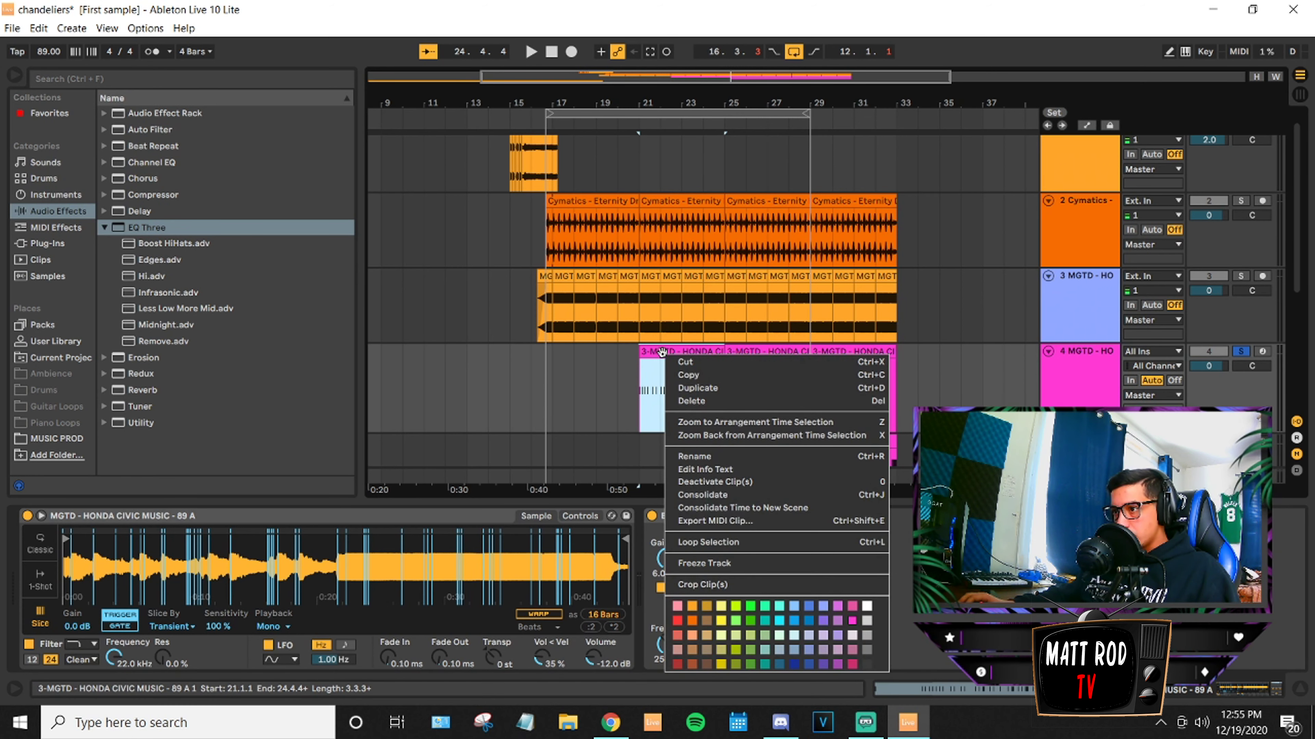
left_click(752, 544)
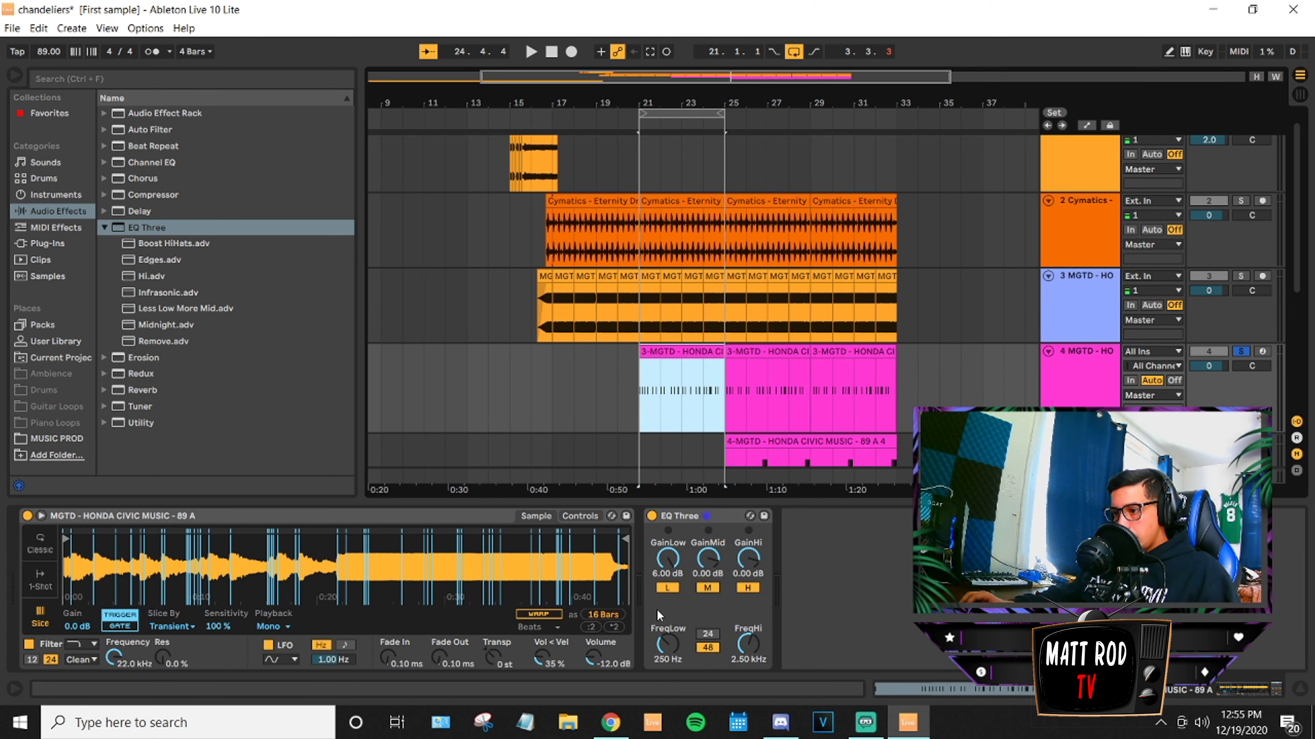
During looped playback, set track 4's EQ Three to FreqLow 1.61 kHz, FreqHi 4.80 kHz, and GainMid and GainHi 6.00 dB.
key("space")
left_click_drag(666, 644, 665, 483)
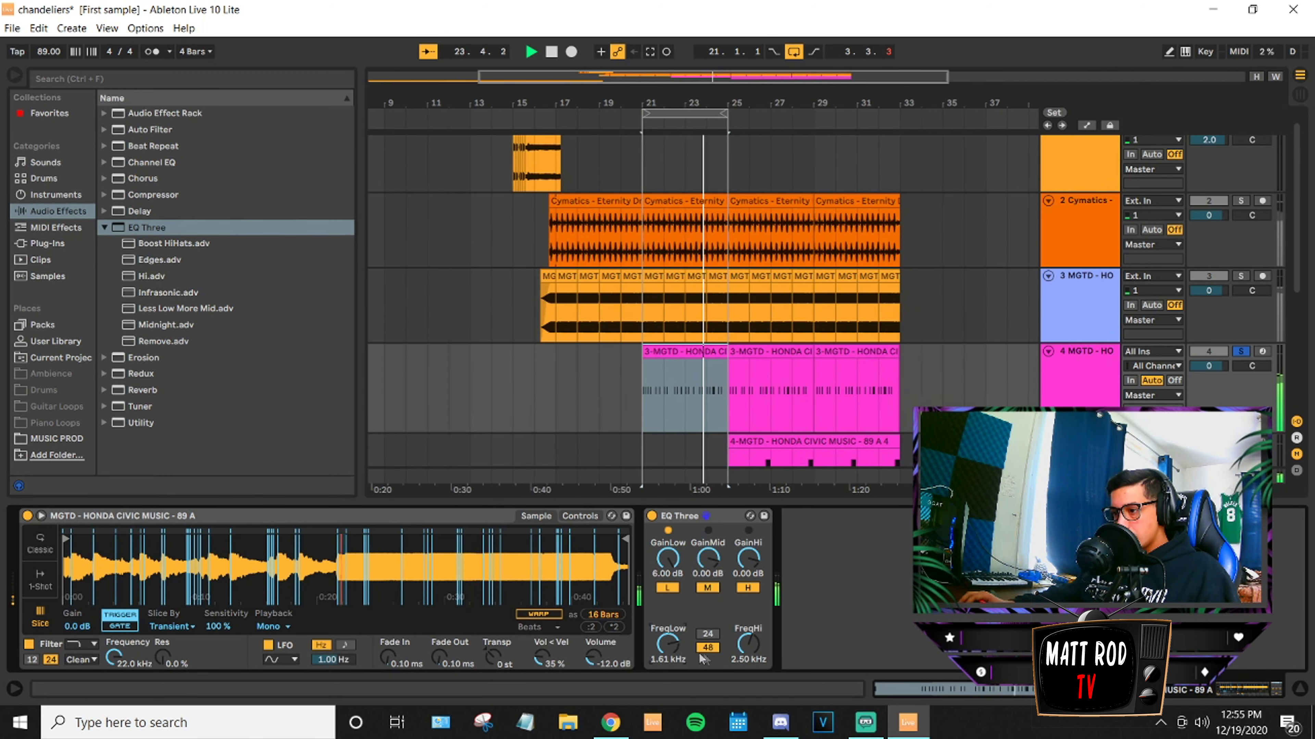
mouse_move(746, 641)
left_mouse_down()
mouse_move(745, 604)
mouse_move(746, 642)
mouse_move(745, 622)
left_mouse_up()
left_click_drag(749, 563, 749, 536)
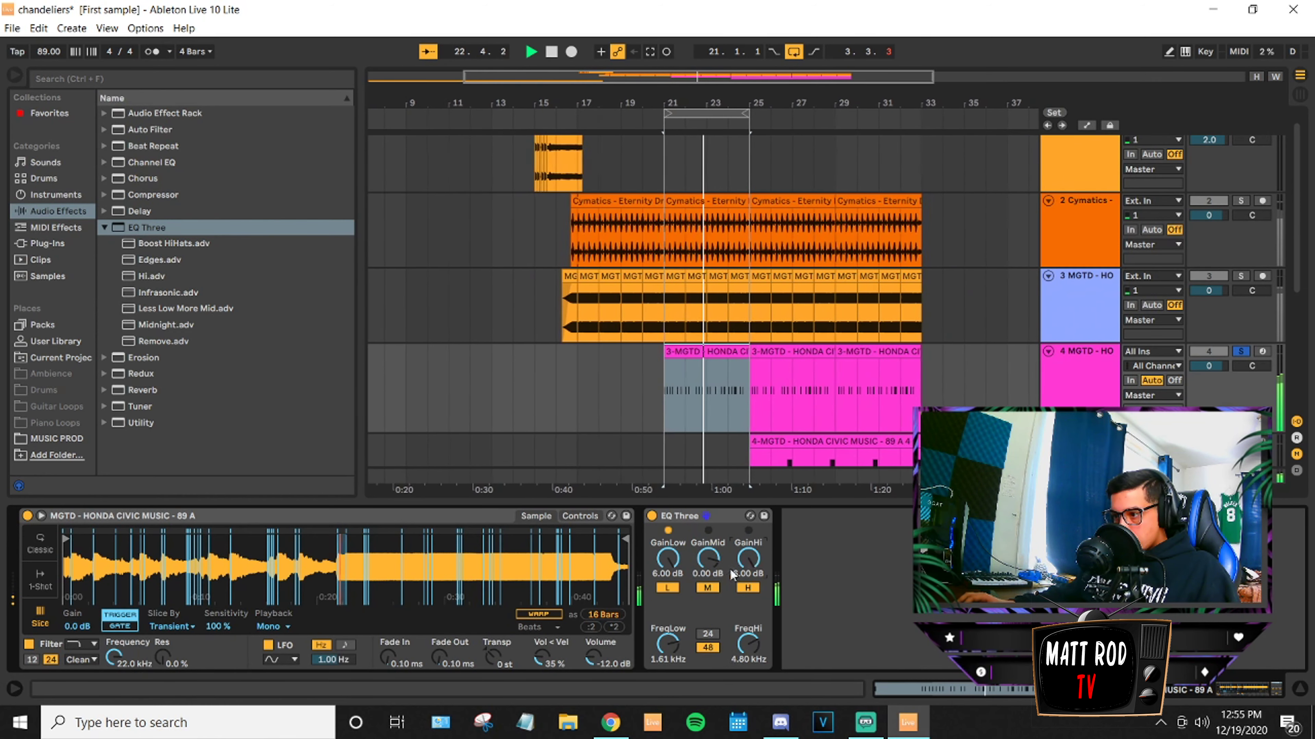
left_click_drag(697, 570, 706, 559)
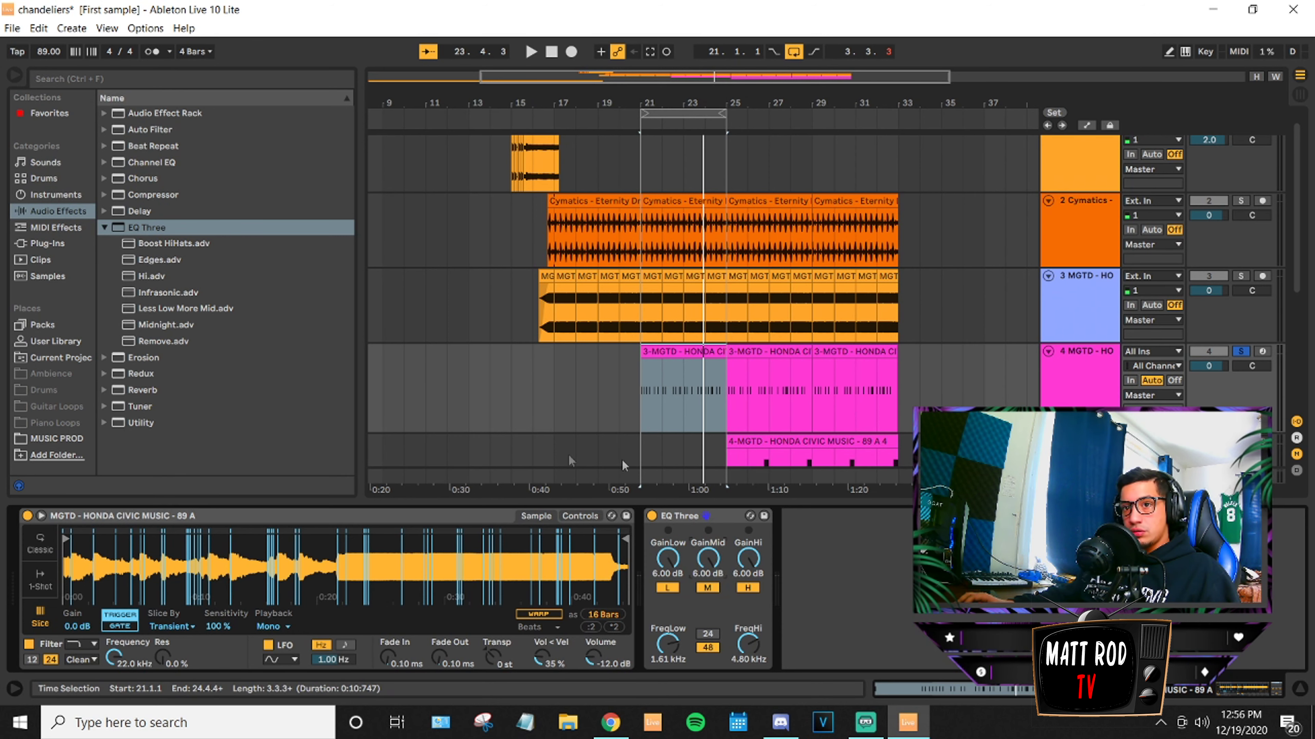
Turn off track 4's solo and audition the full mix from bar 21.
left_click(166, 309)
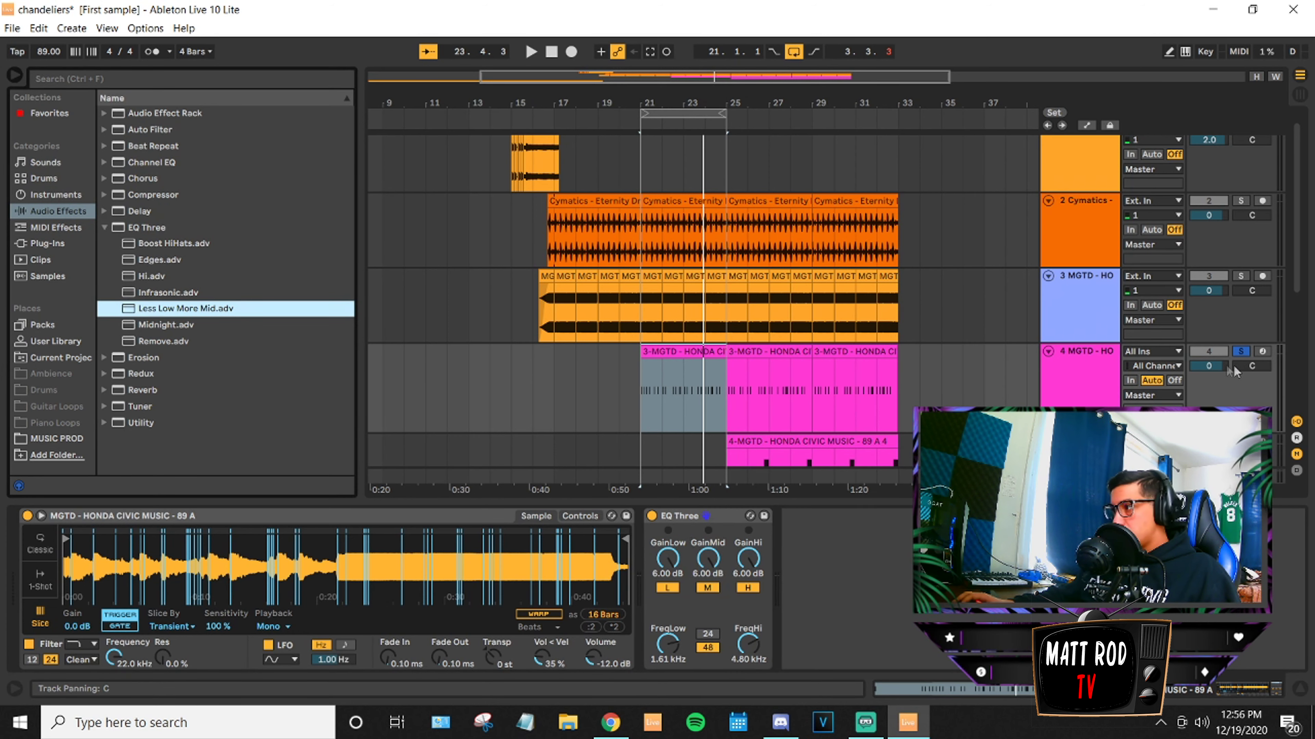
left_click(1242, 344)
left_click(1241, 351)
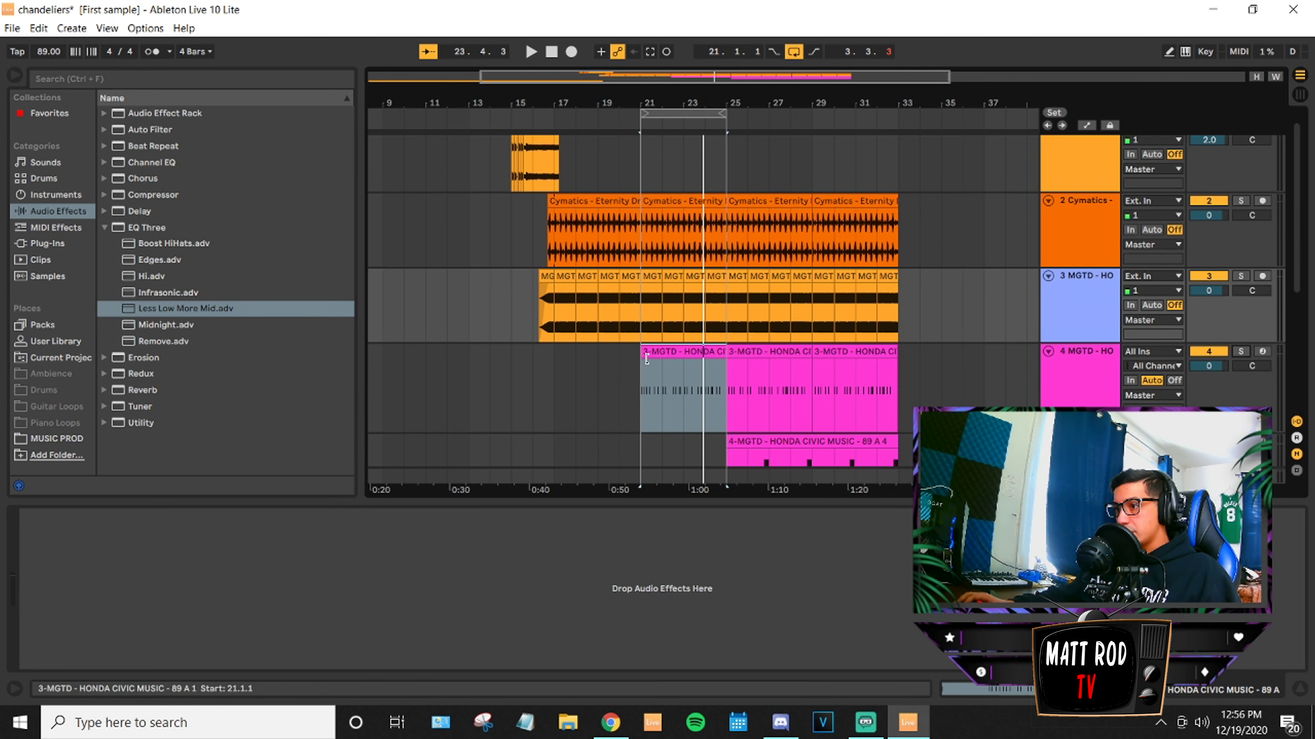
key("space")
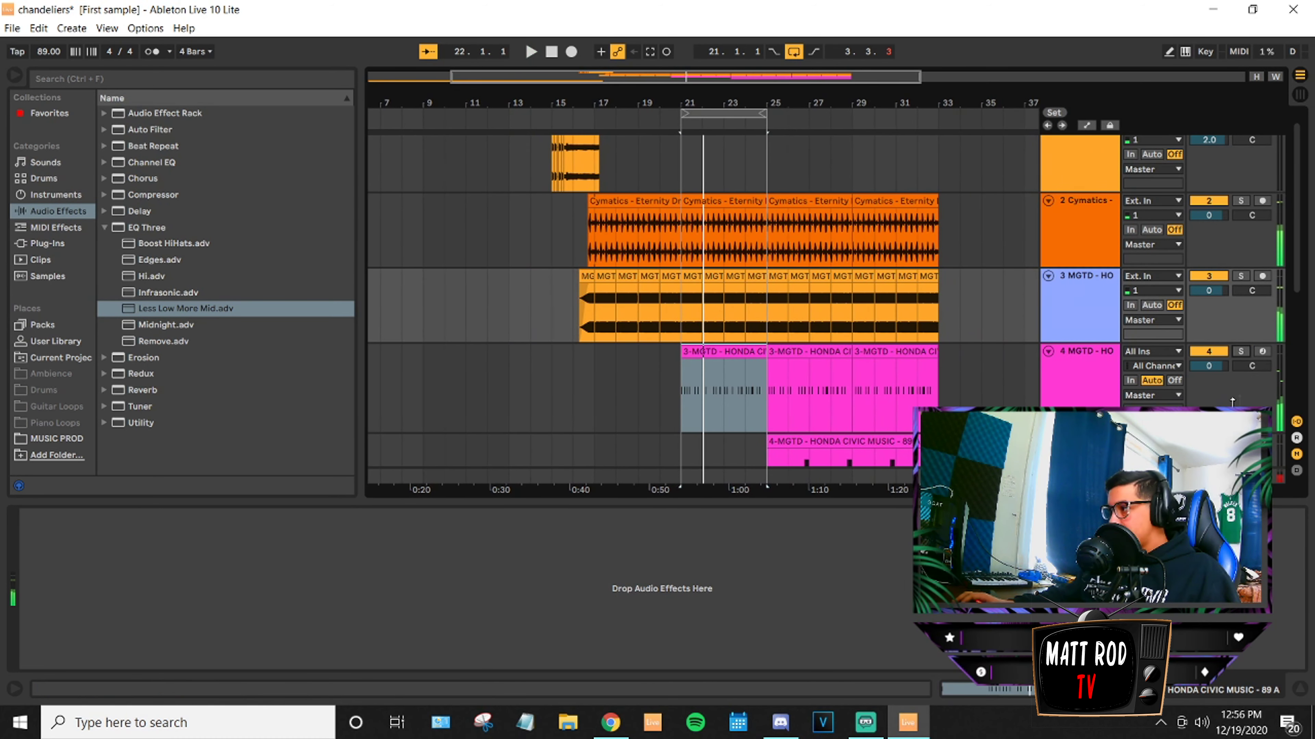
Select track 3 and look through the EQ Three presets for a suitable one.
scroll(599, 331, "up", 1)
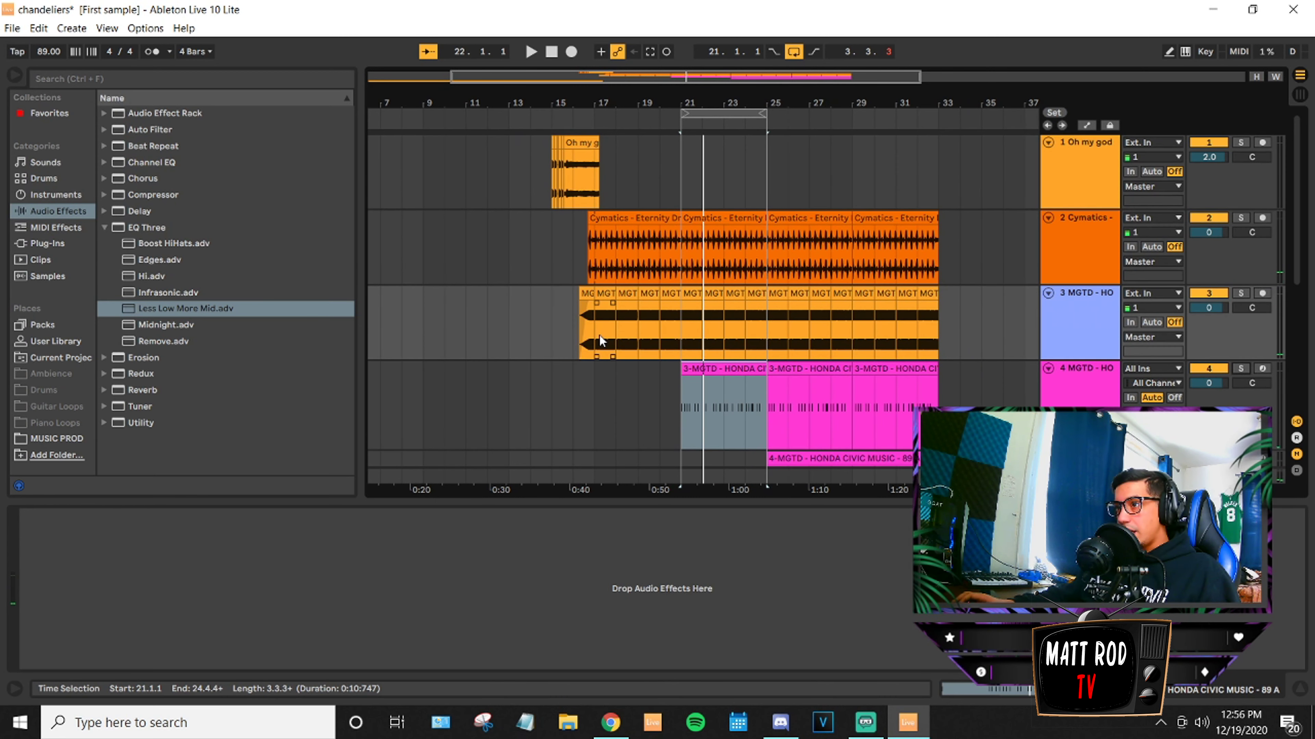
left_click(1076, 306)
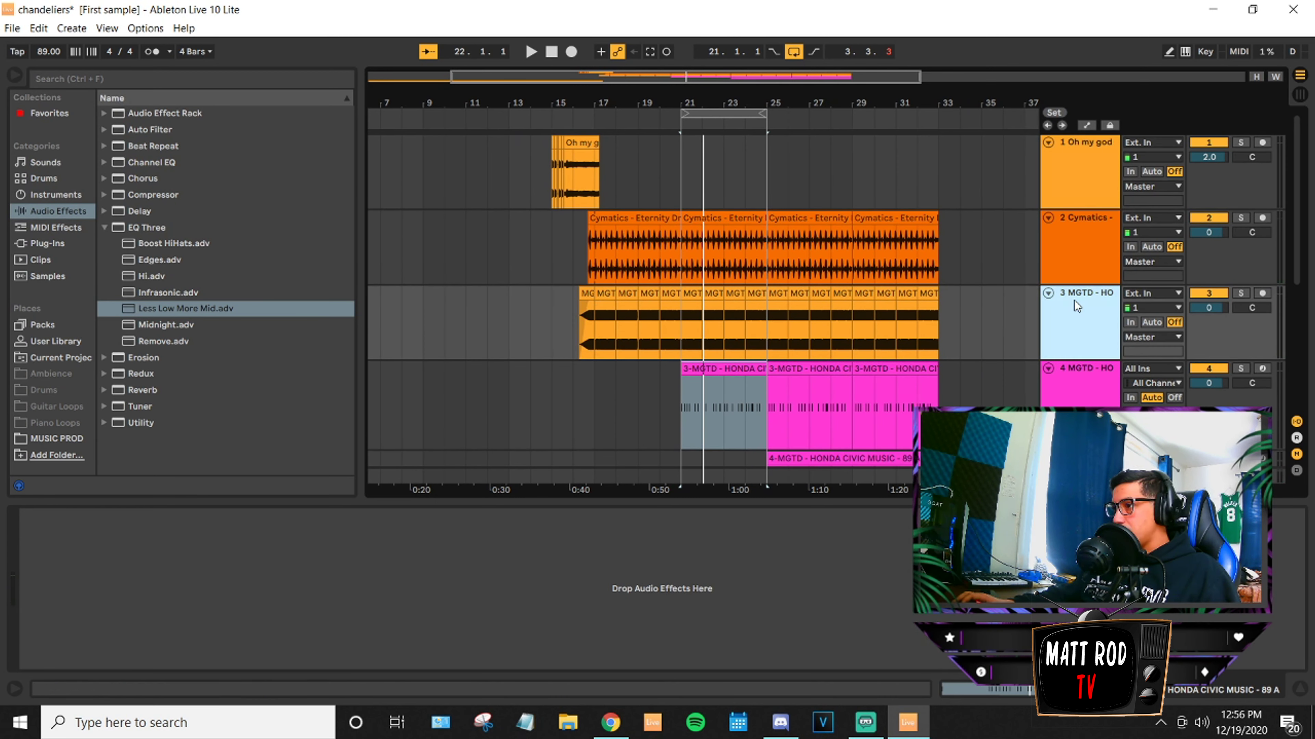
left_click(1076, 298)
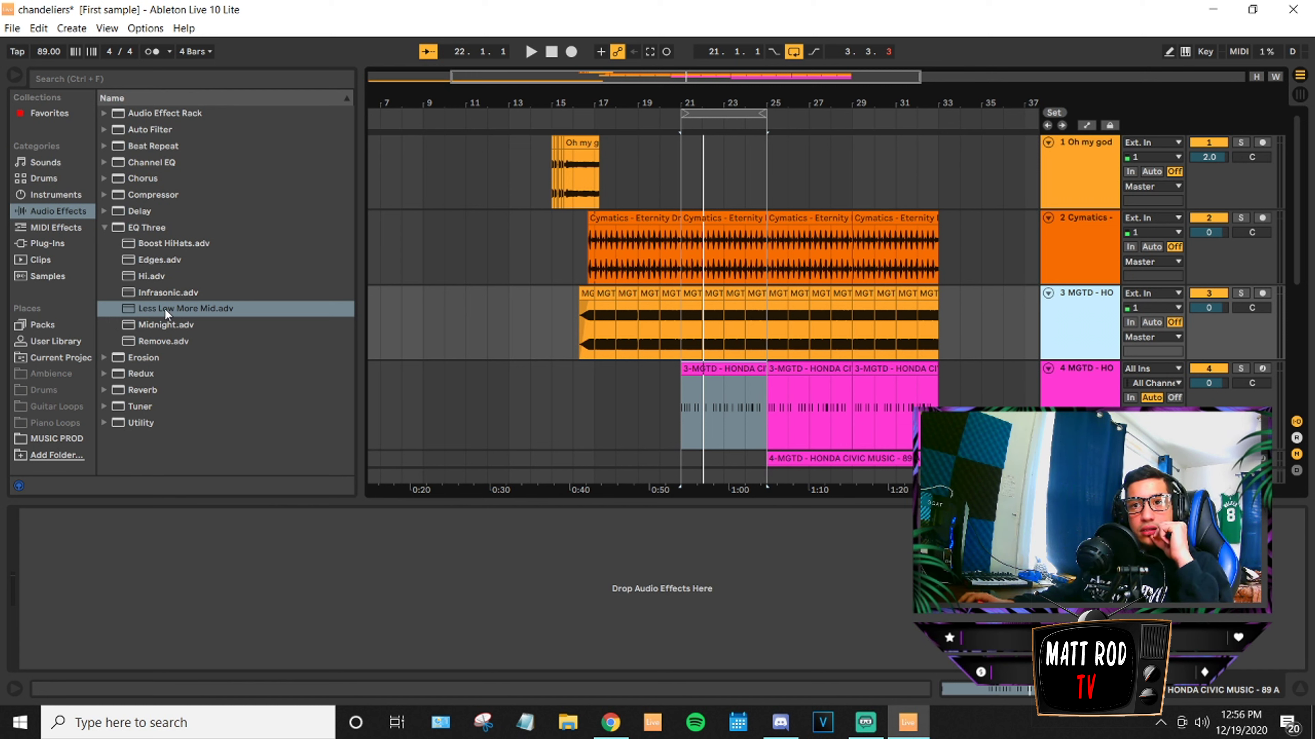
left_click(156, 330)
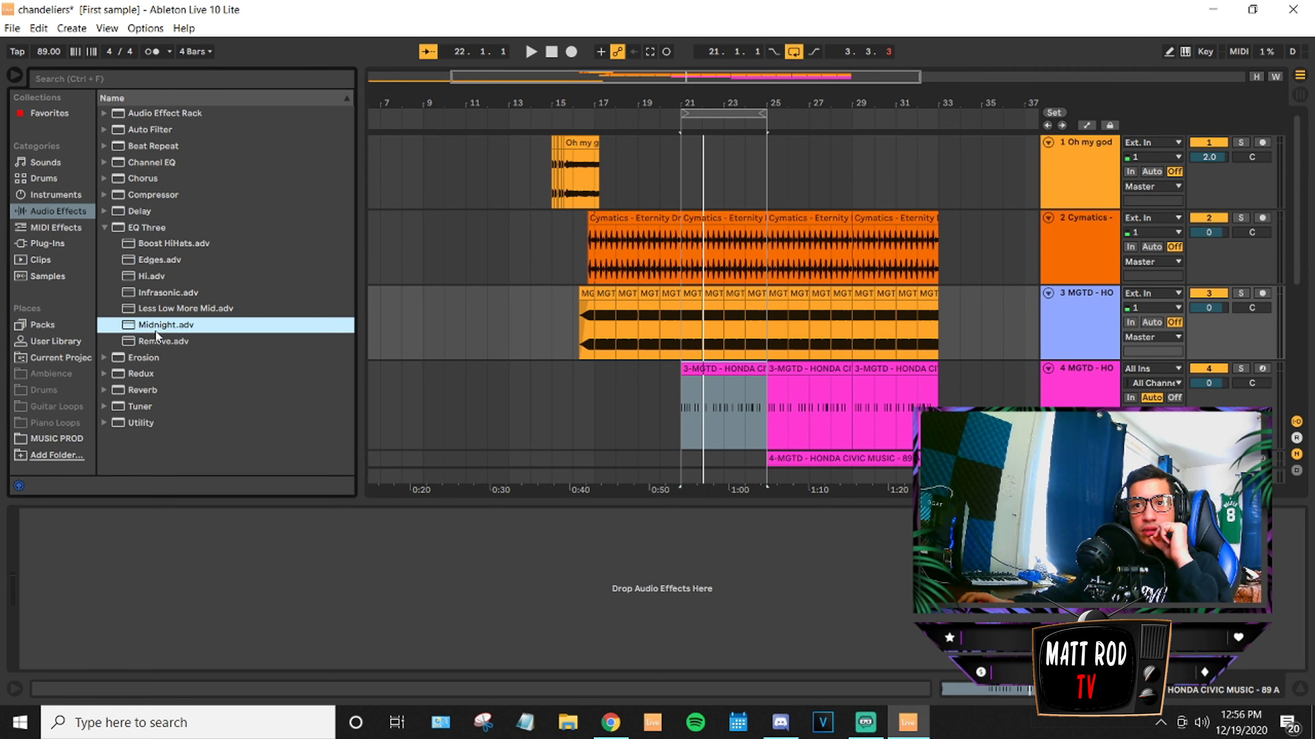
left_click(149, 344)
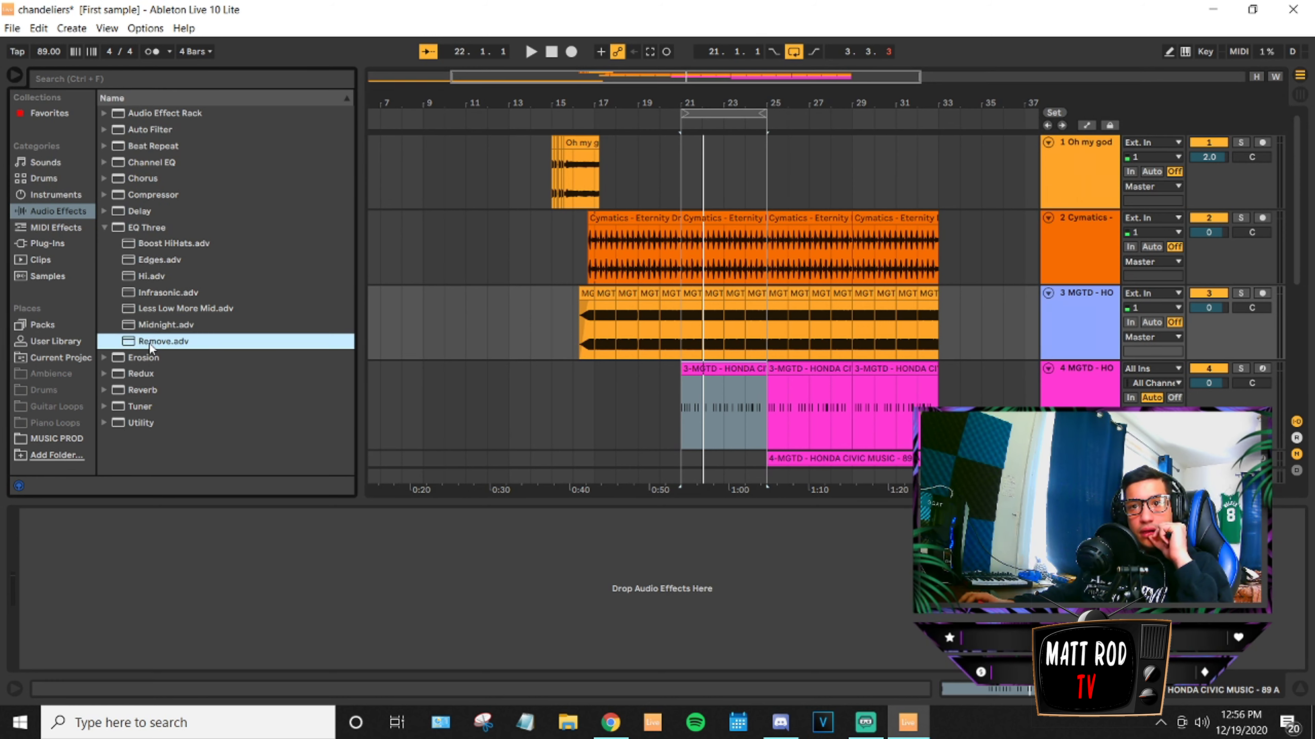
left_click(180, 262)
left_click(189, 248)
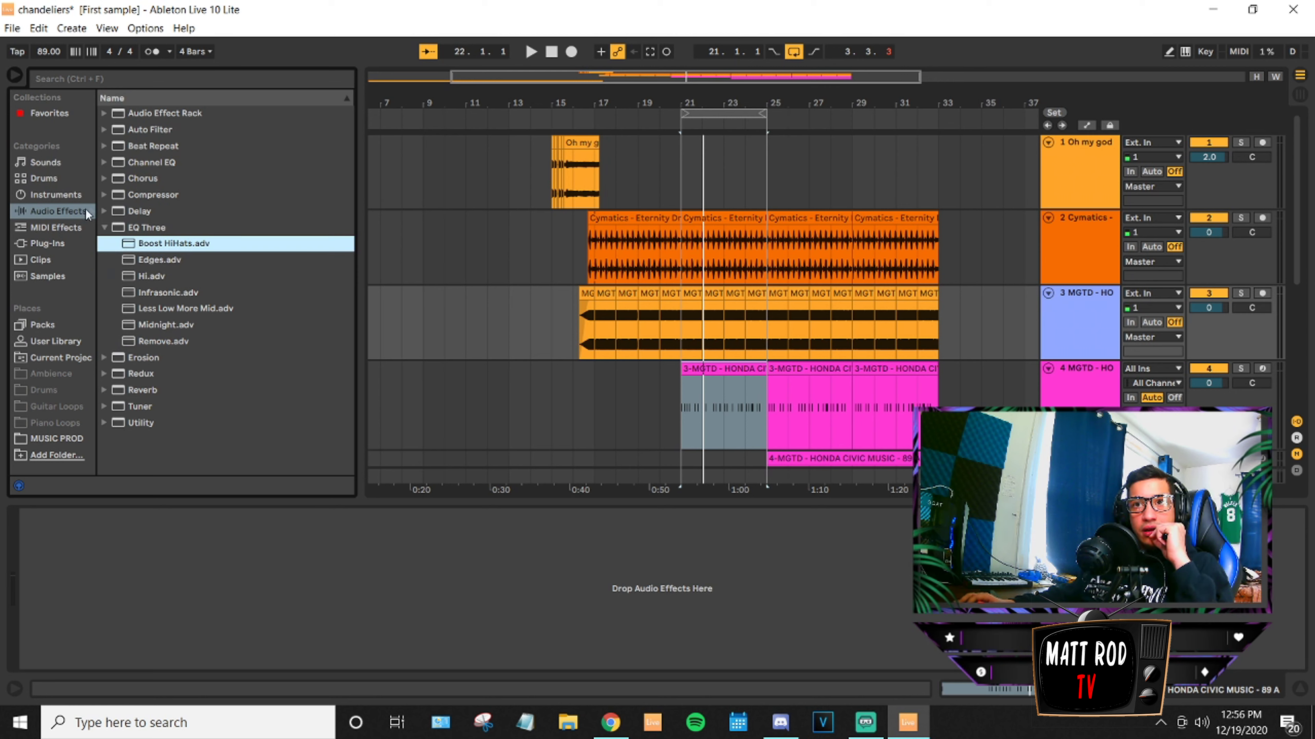
Try the Heartbeat Kick Channel EQ preset on the track 2 drum loop, then remove it after auditioning.
left_click(107, 162)
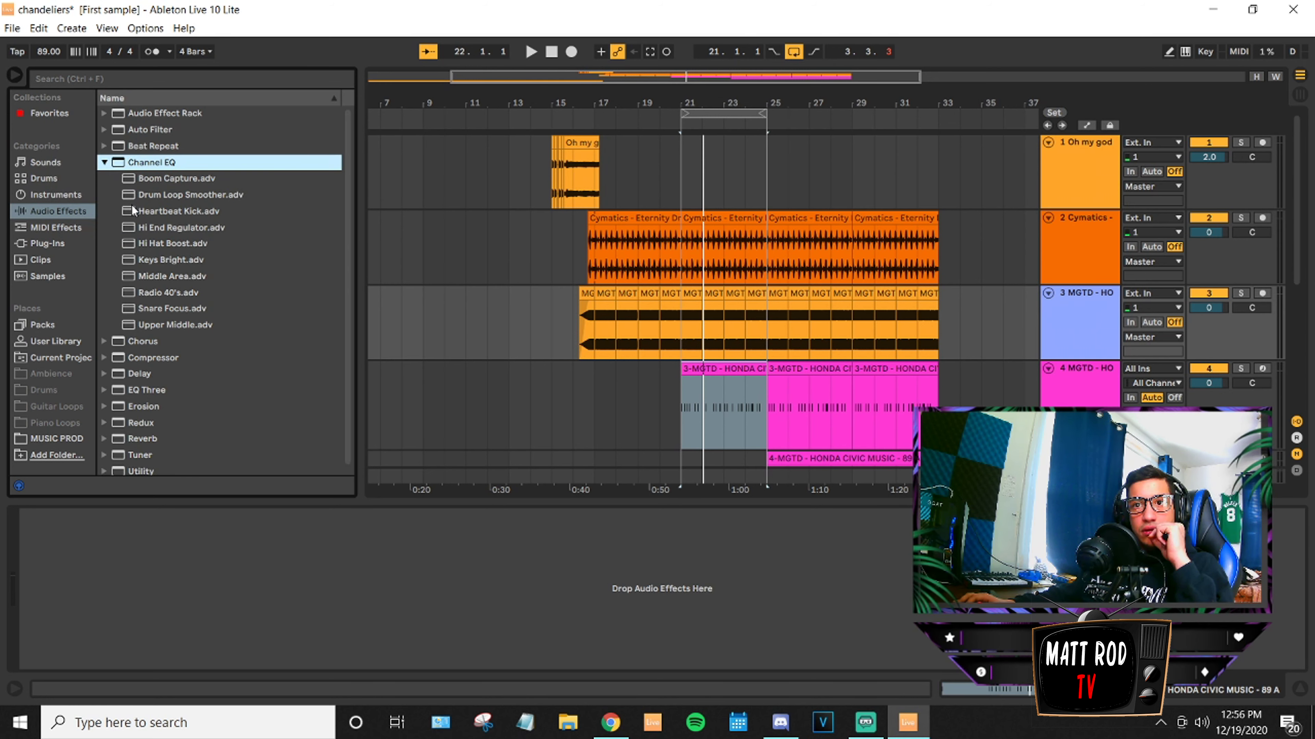
left_click(127, 215)
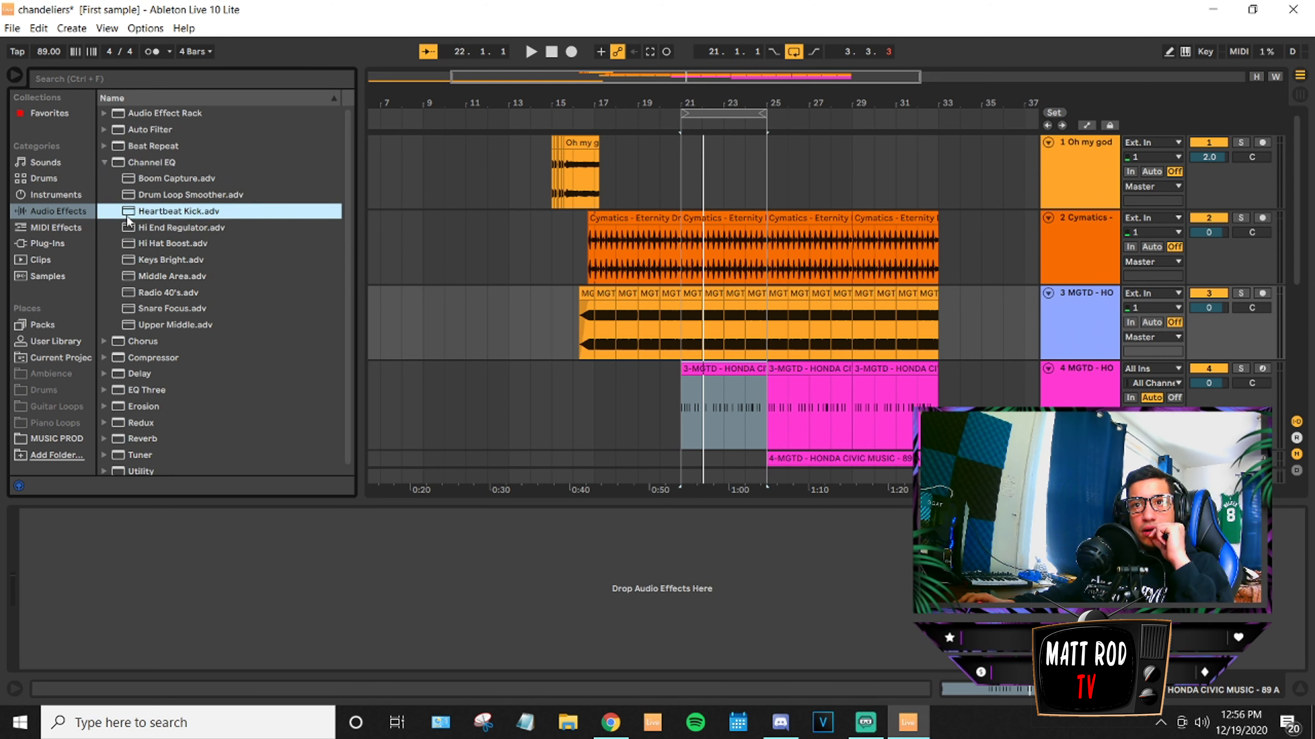
left_click_drag(598, 248, 565, 235)
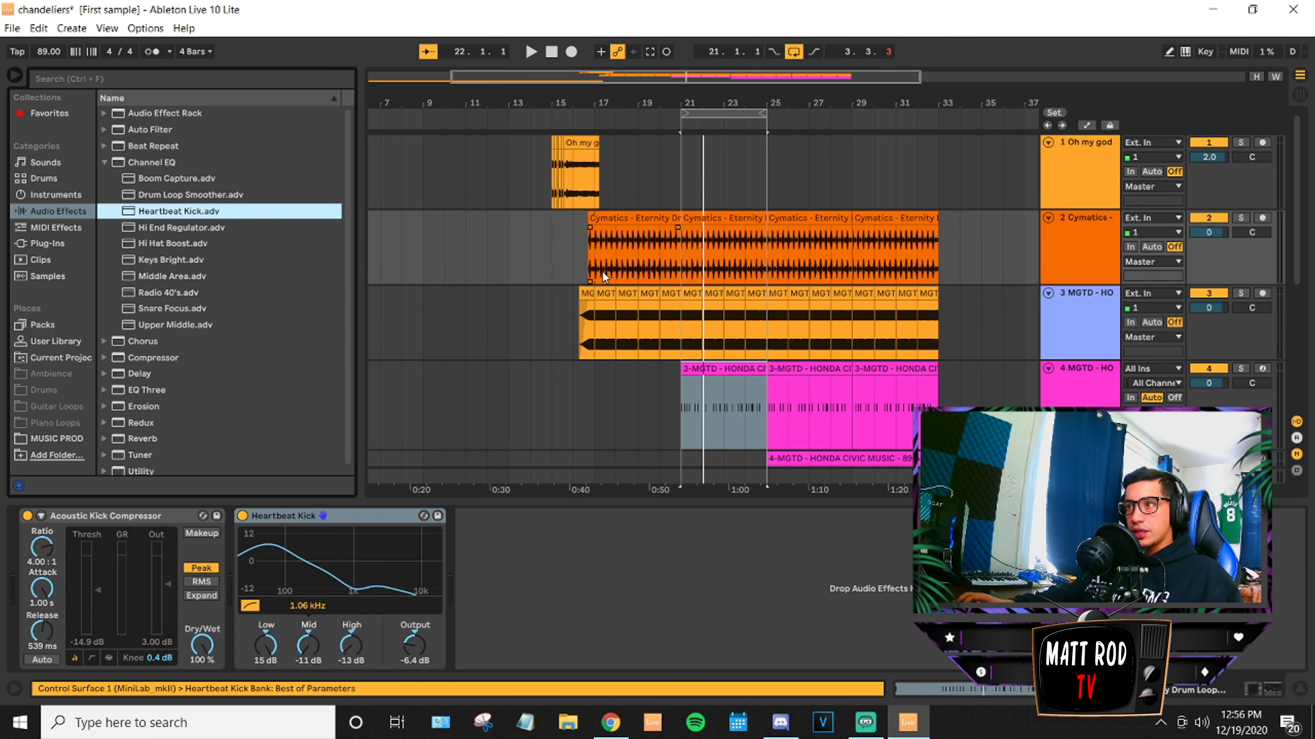
left_click(621, 221)
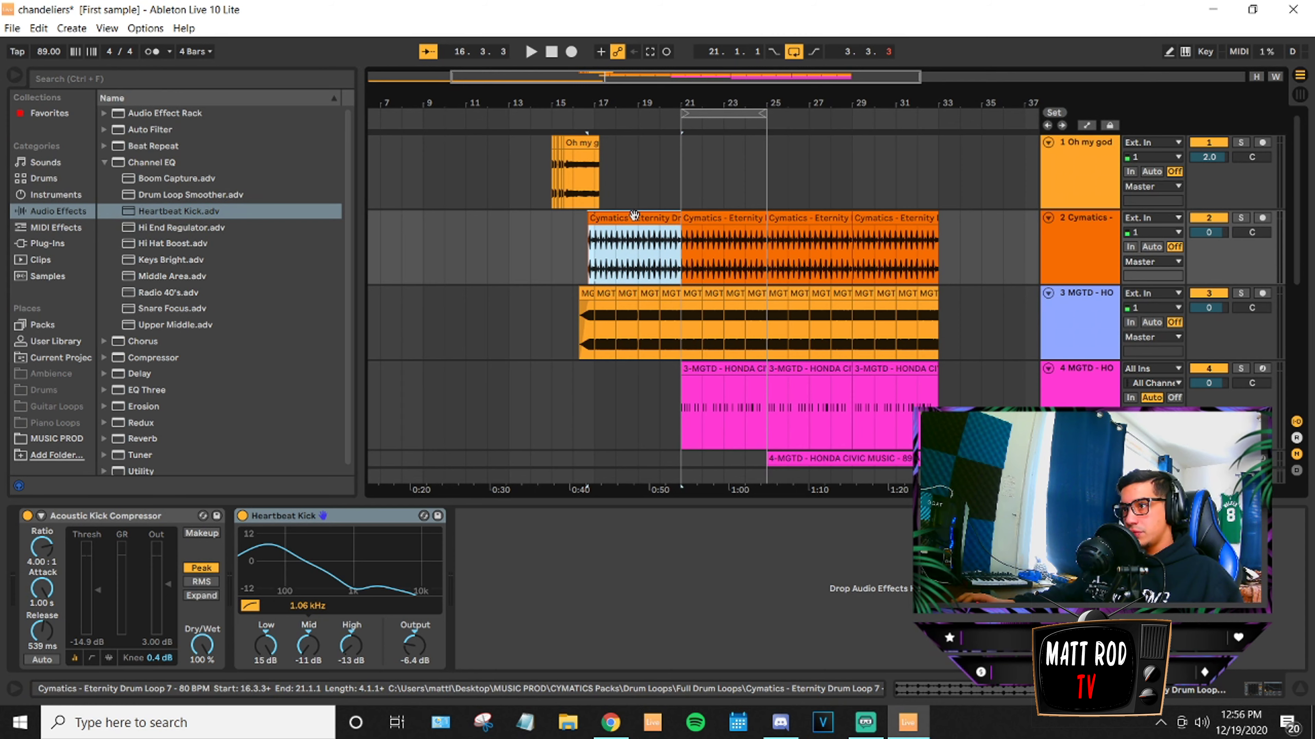
key("space")
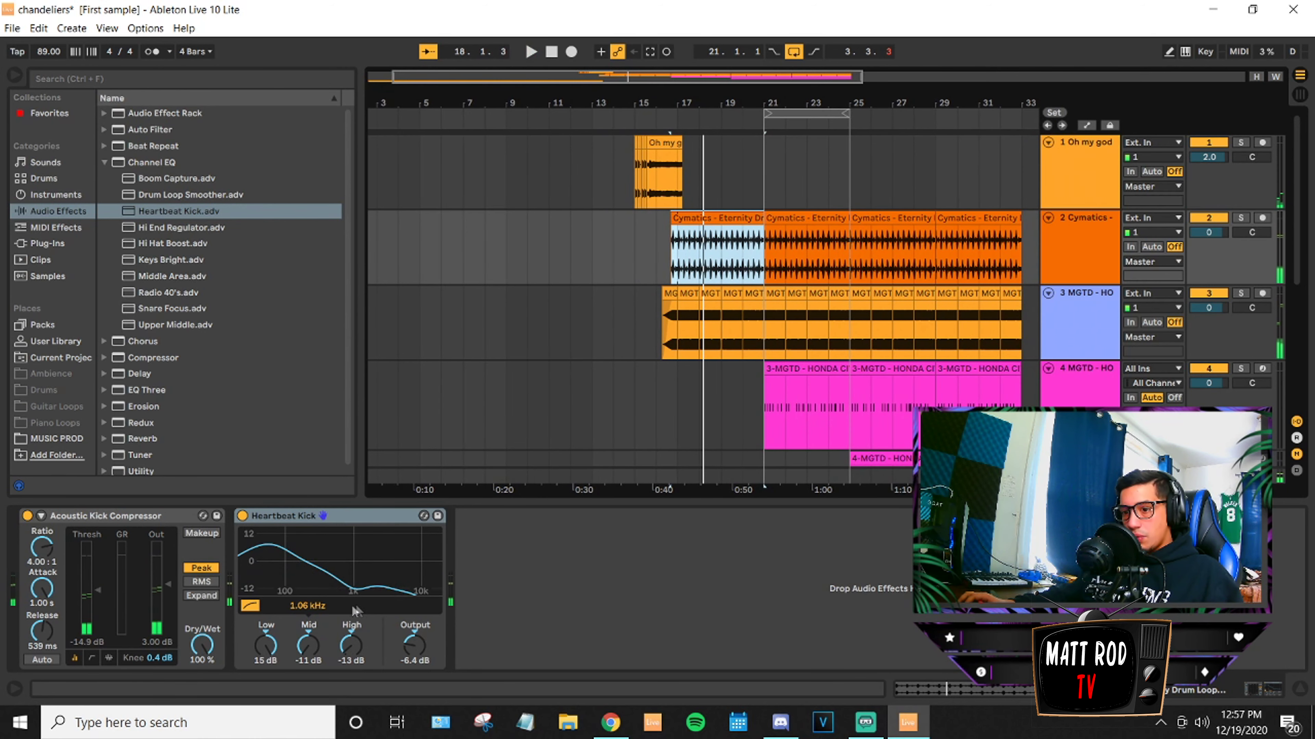
right_click(400, 519)
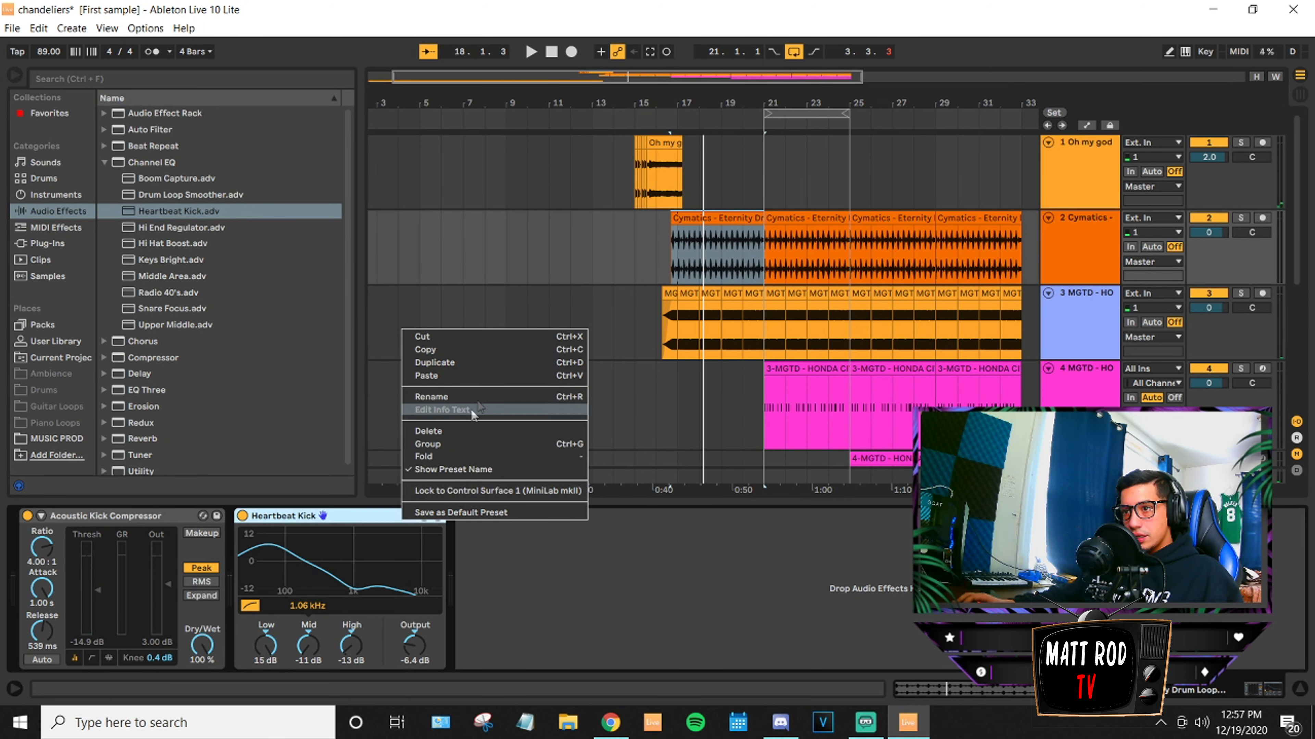
left_click(467, 430)
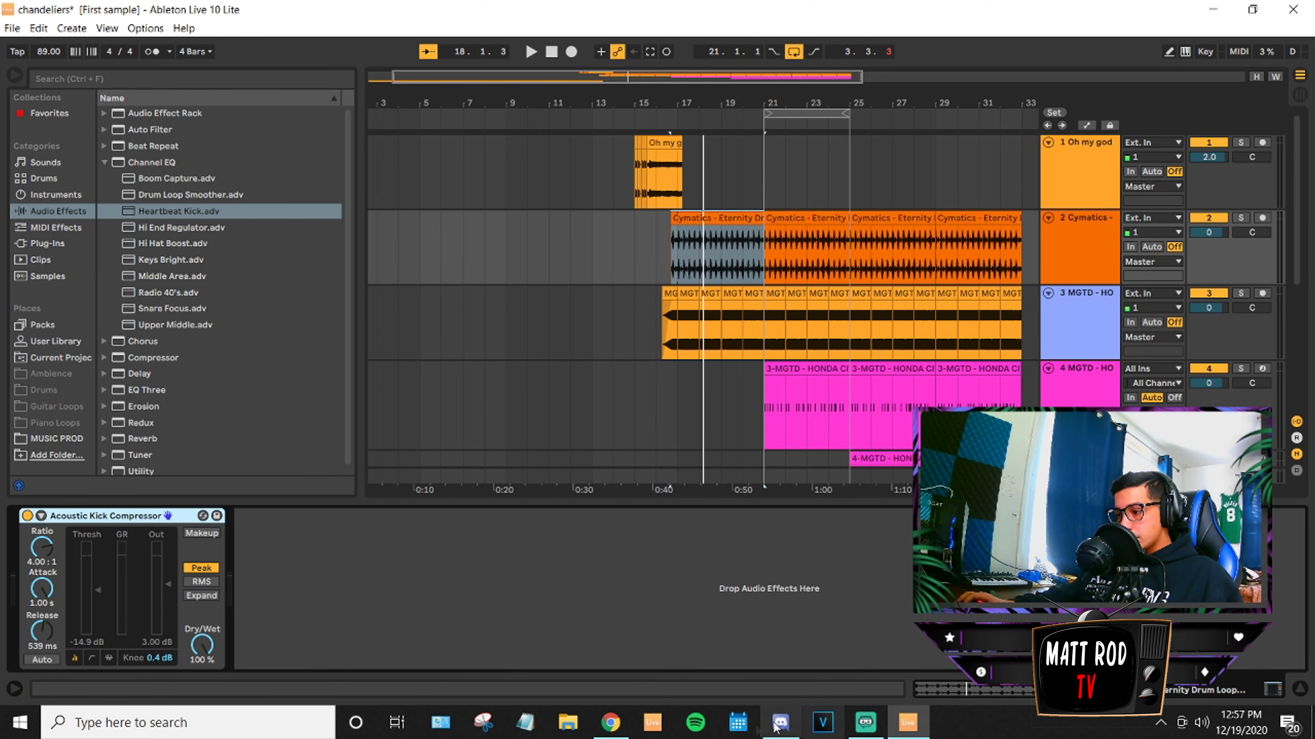
left_click(867, 720)
left_click(866, 720)
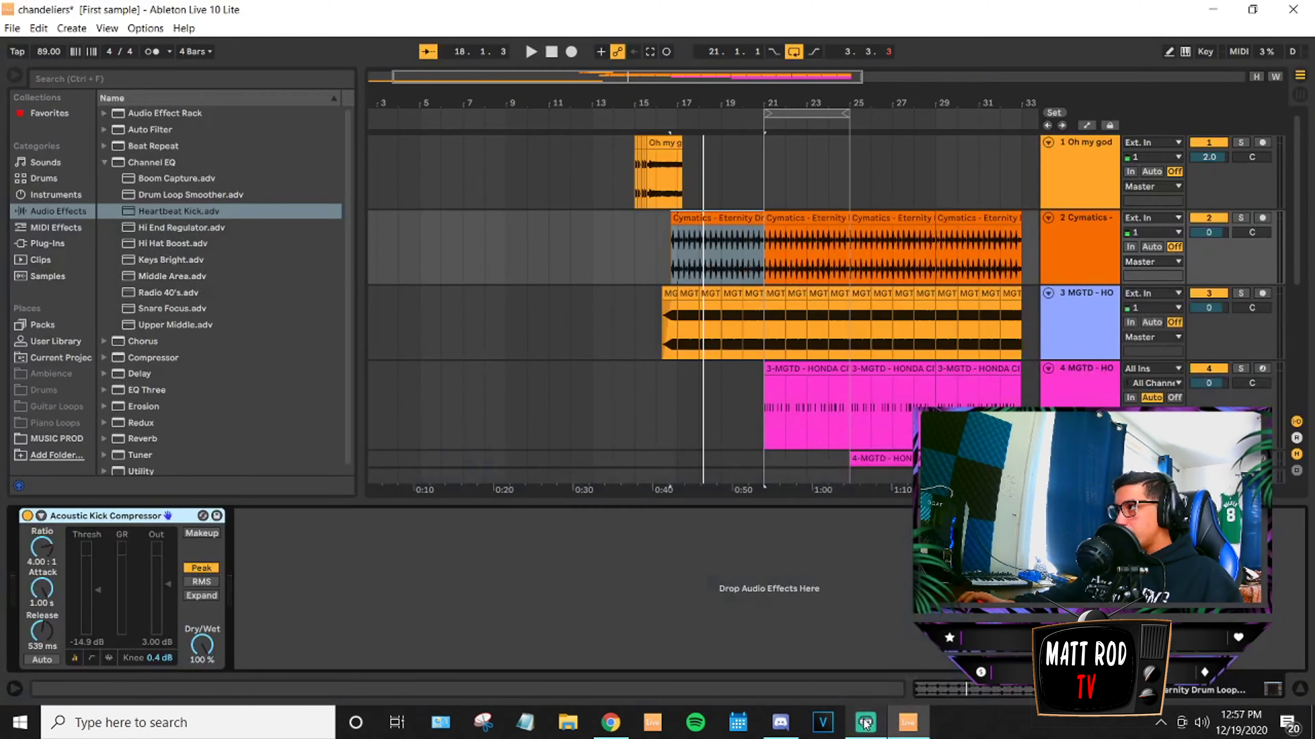
Review the devices on tracks 3 and 4 and browse the instrument, audio effect and MIDI effect categories for track 3.
left_click(35, 232)
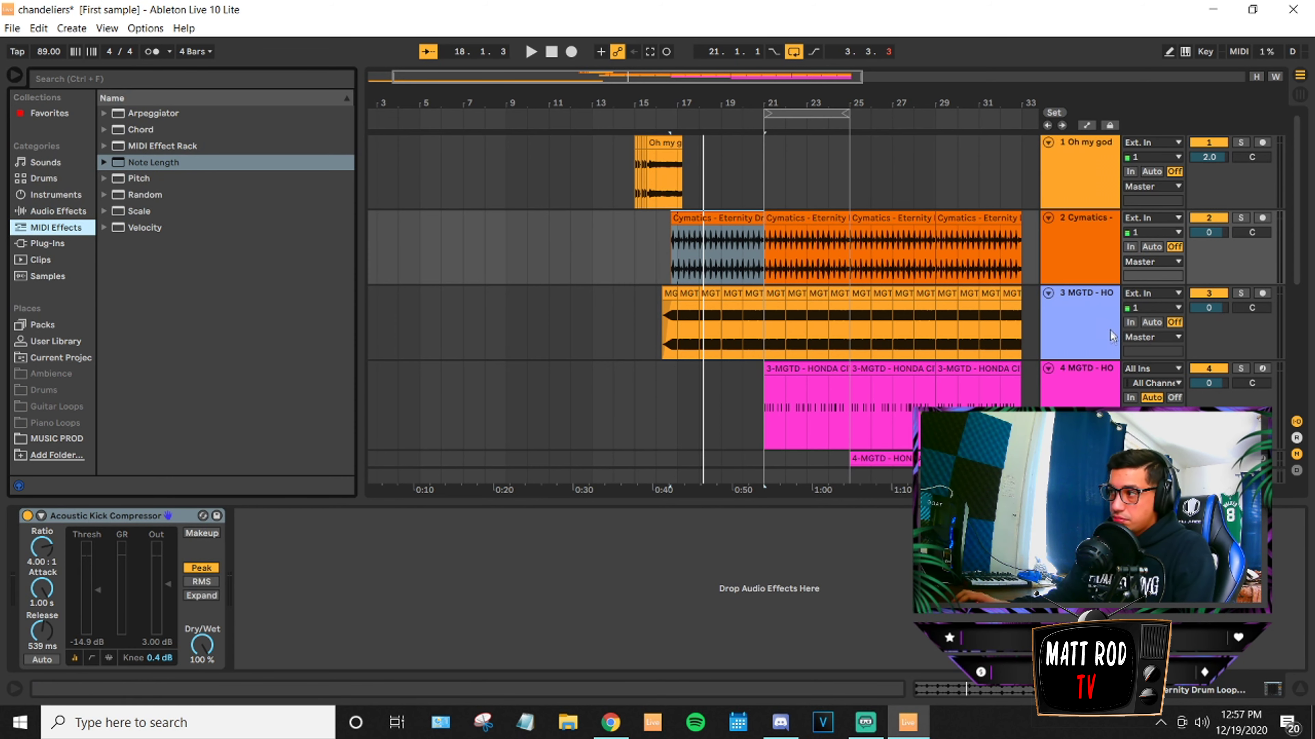
left_click(1069, 297)
left_click(678, 338)
mouse_move(875, 731)
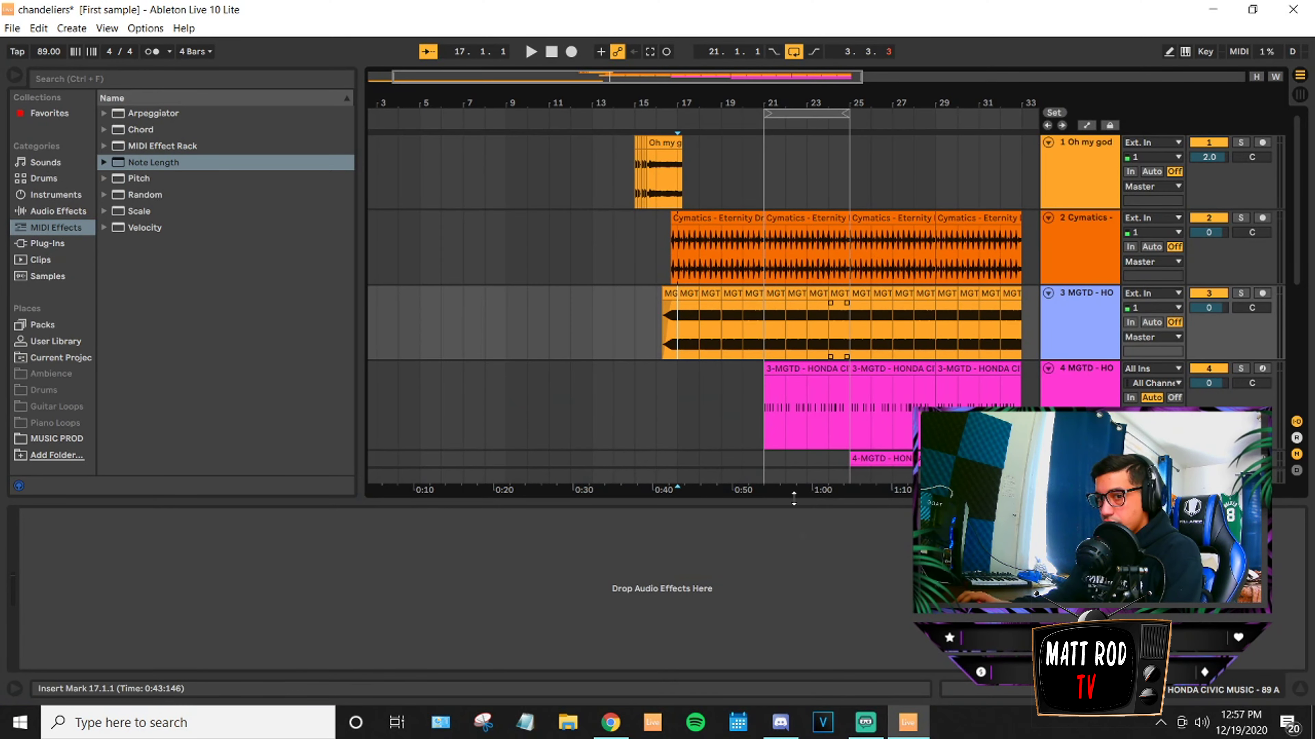
left_click(759, 407)
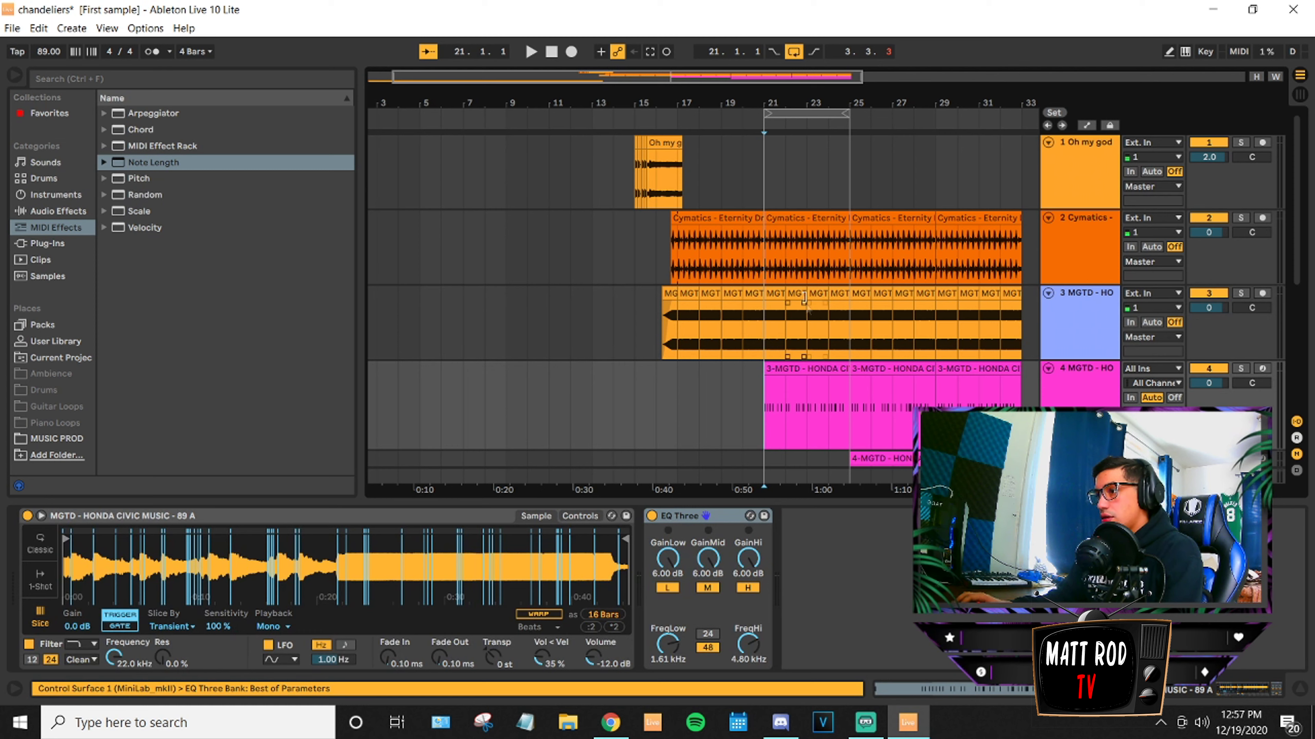
left_click(1092, 292)
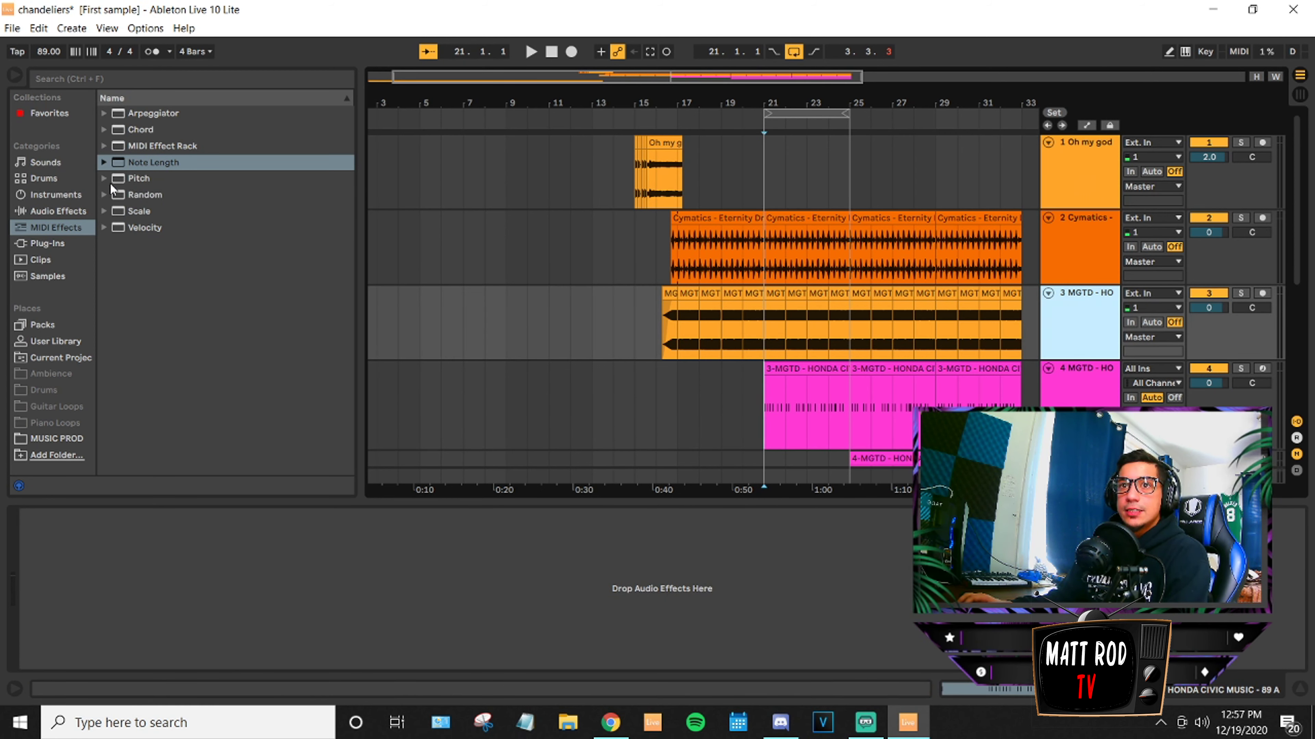
left_click(60, 194)
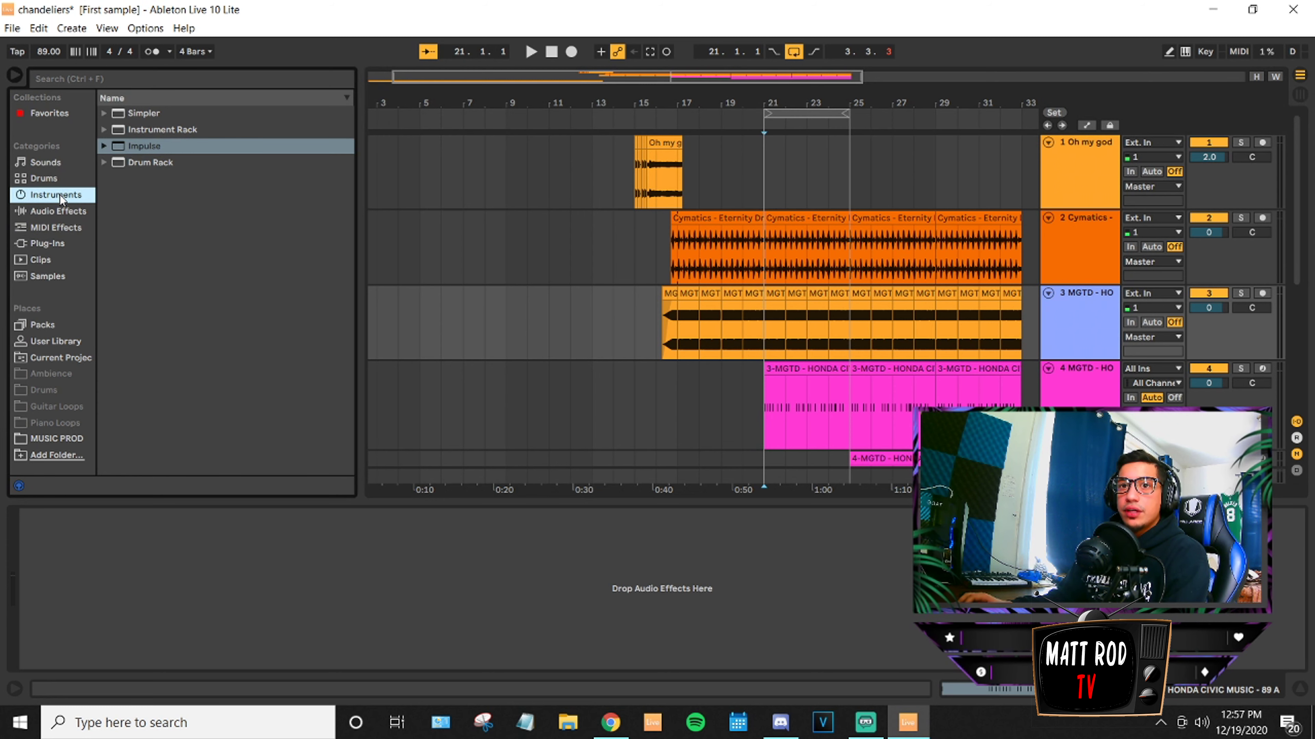
left_click(52, 212)
left_click(55, 227)
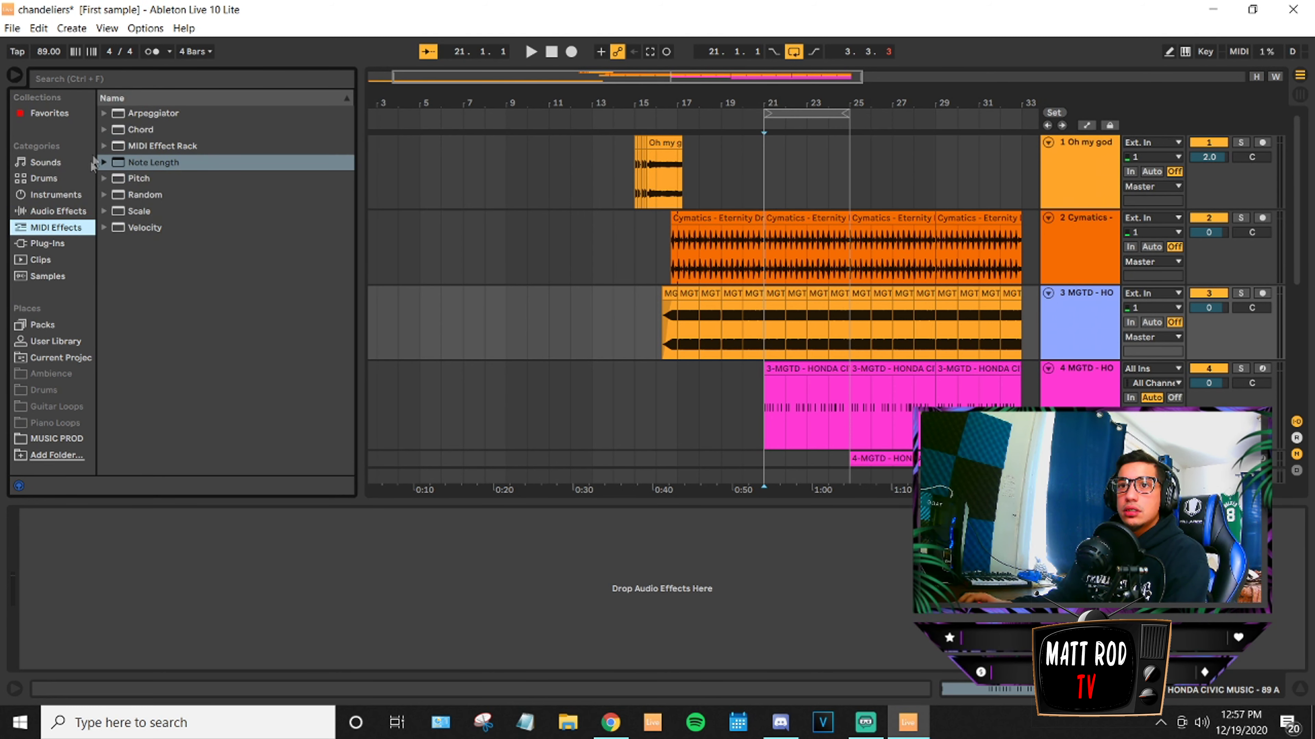
left_click(111, 129)
left_click(111, 129)
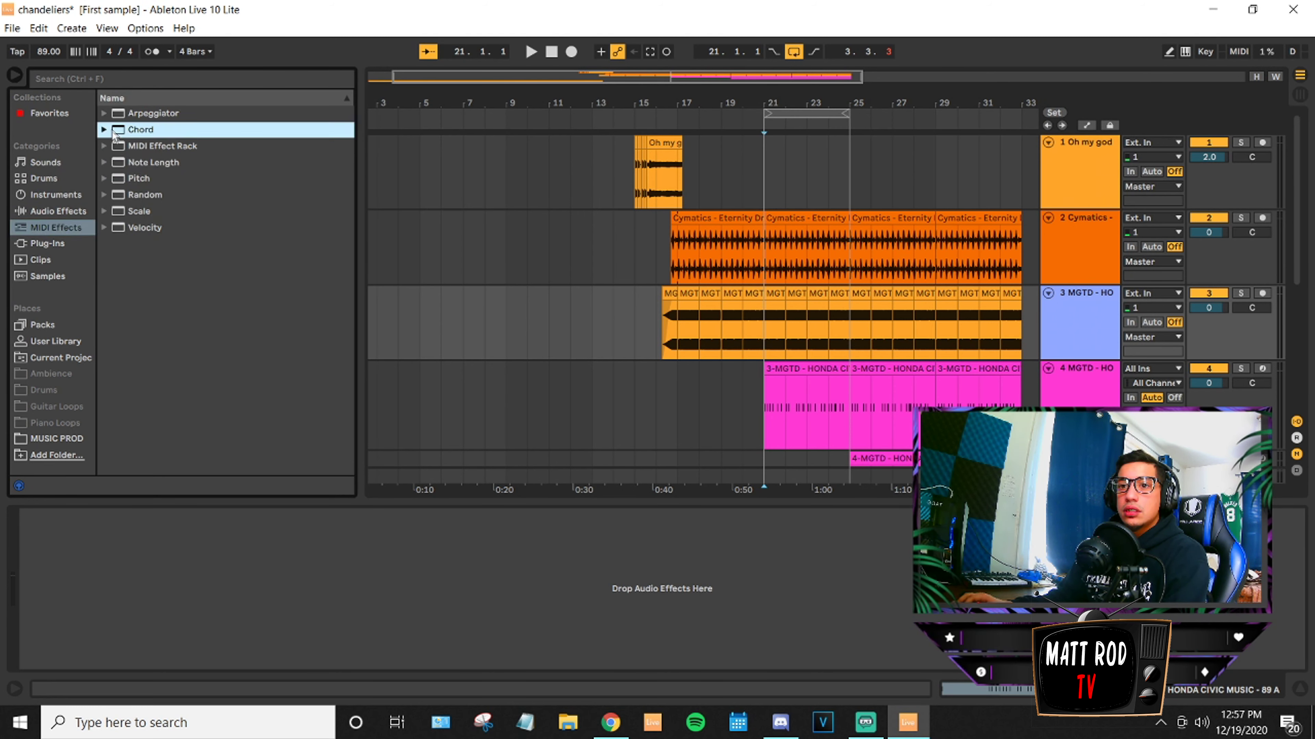
Add a default Reverb to the track 3 melody and audition it from bar 17.
left_click(54, 211)
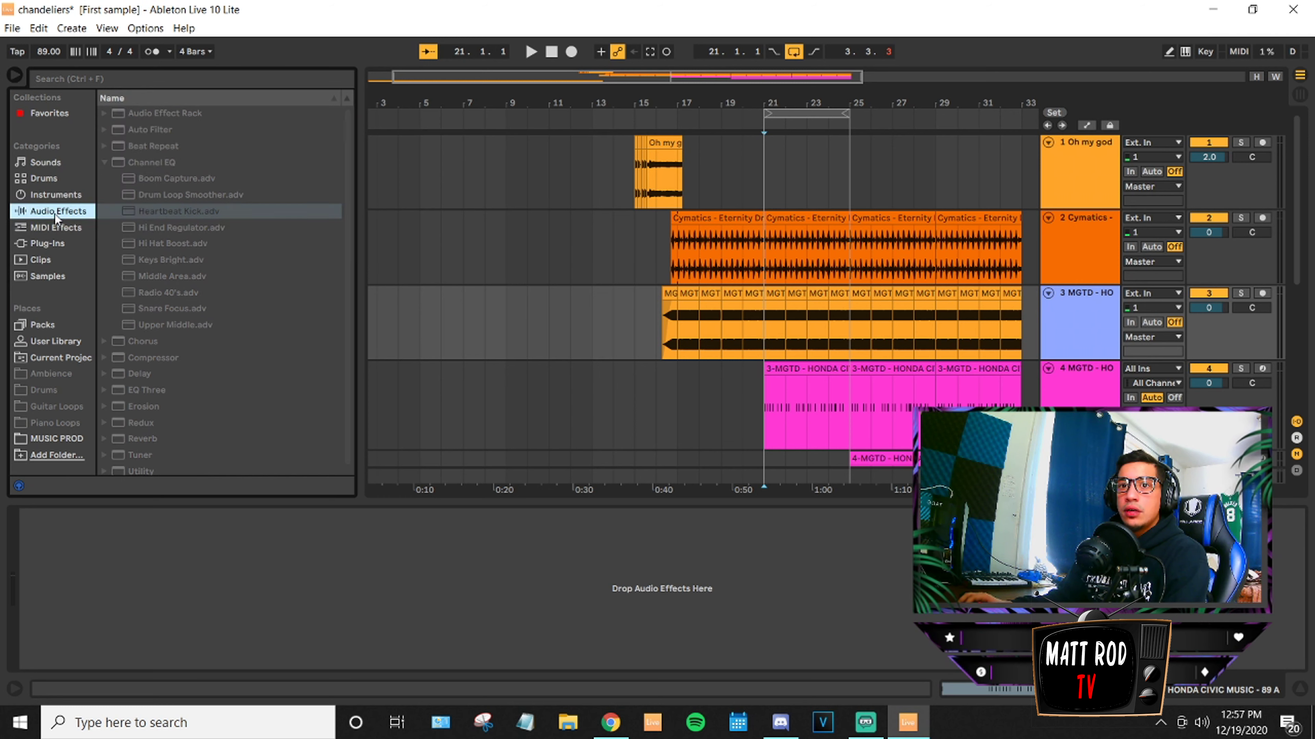
left_click(104, 162)
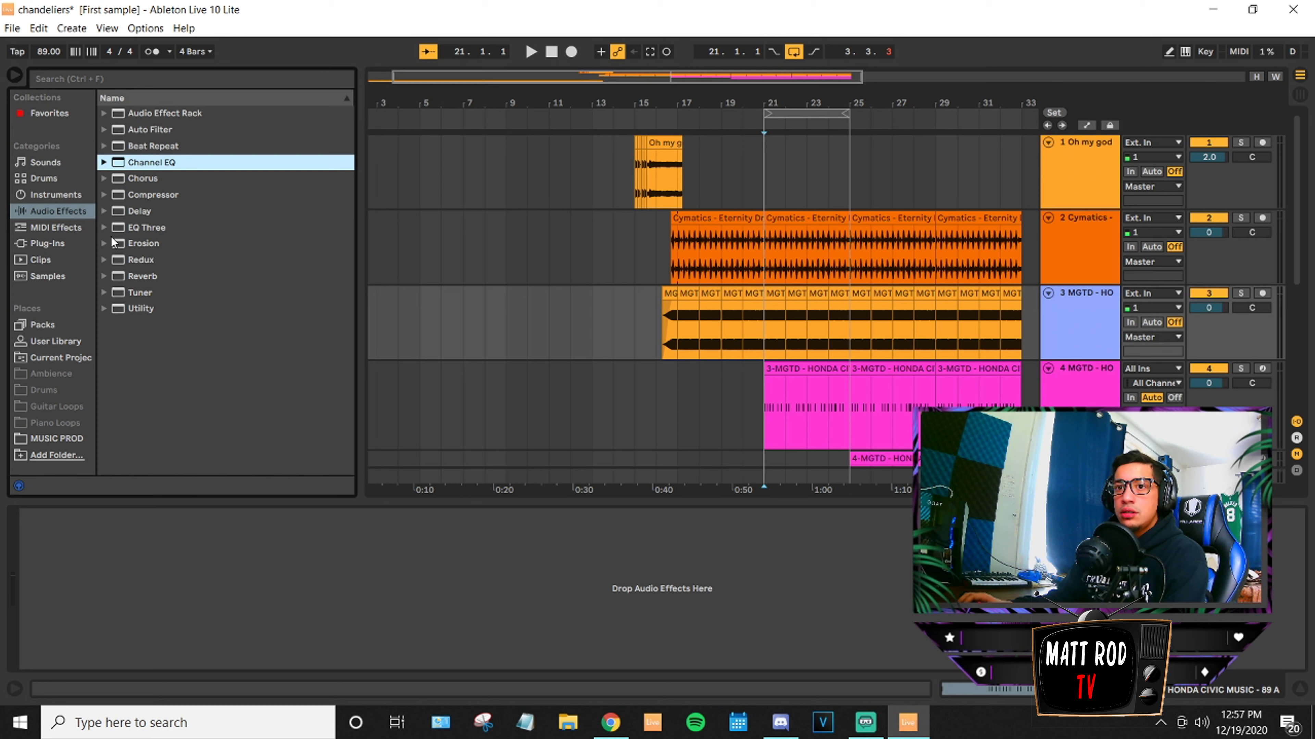
left_click(111, 275)
left_click_drag(130, 280, 251, 540)
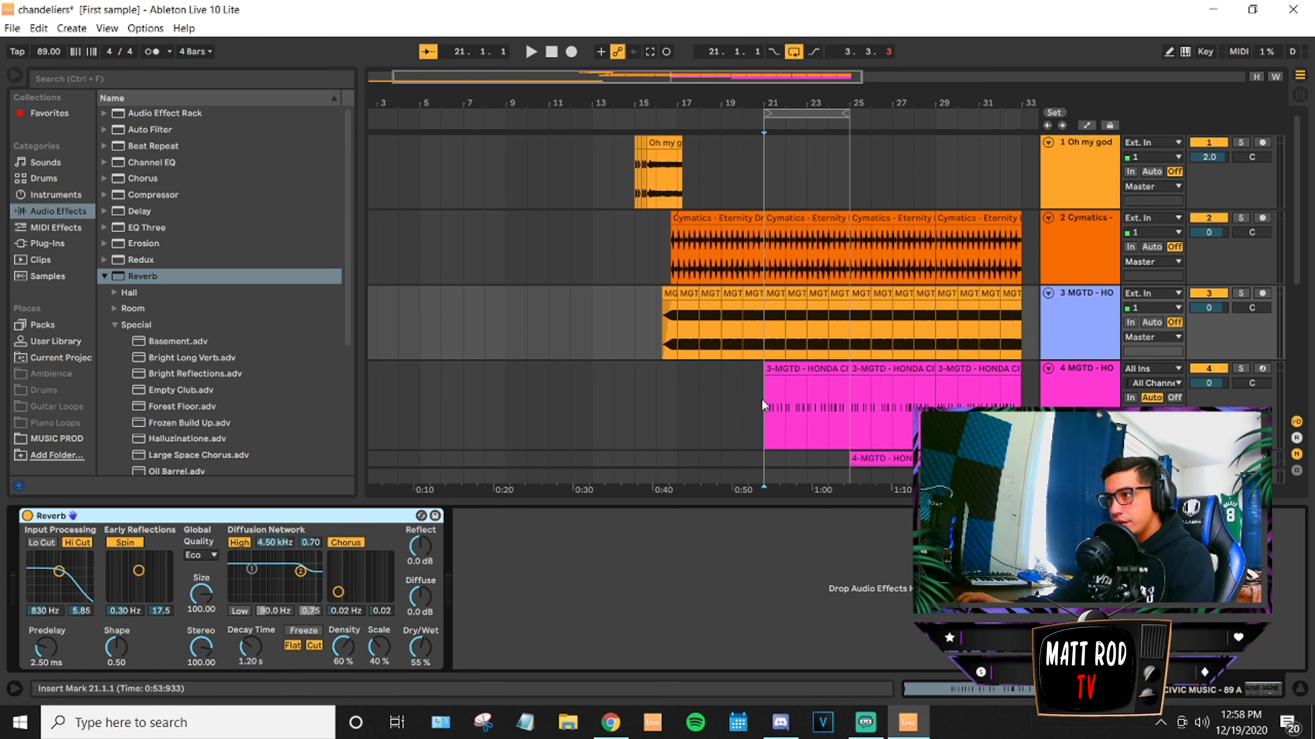
left_click(671, 334)
key("space")
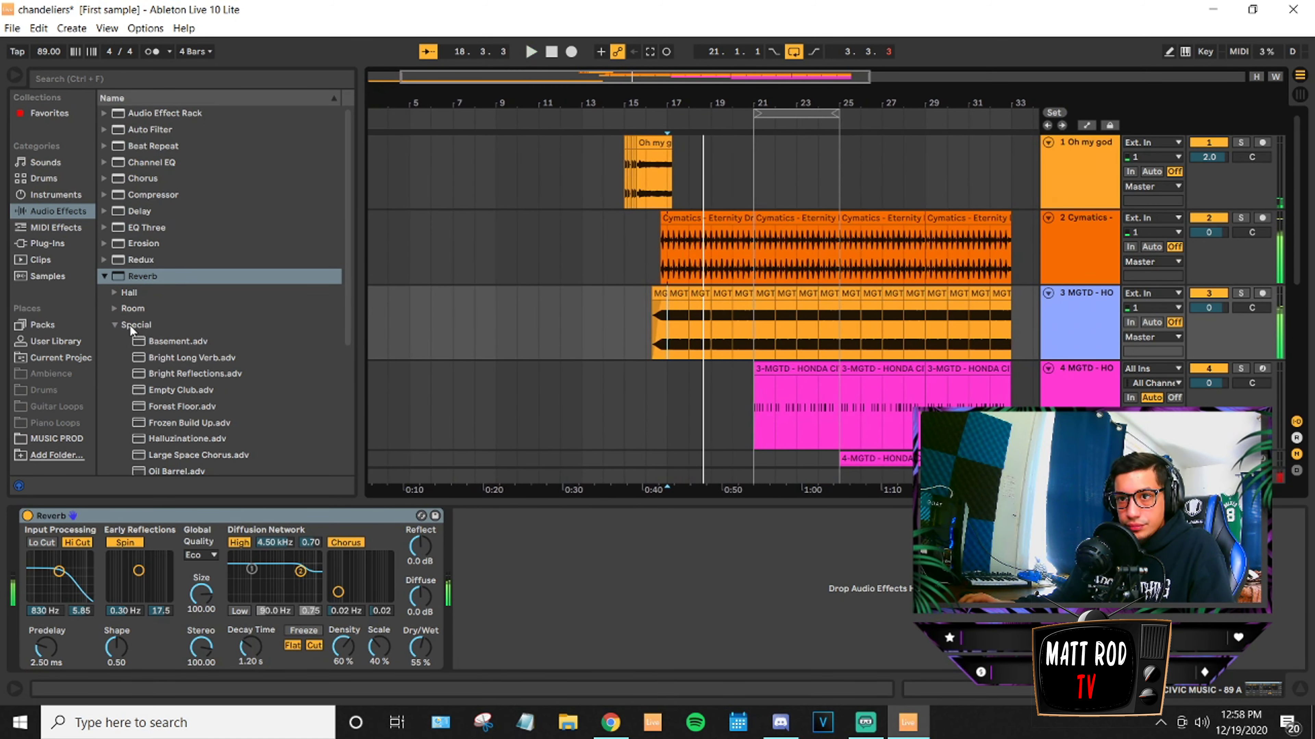
Load the Ambience room reverb preset on track 3 and set its dry/wet to 80% while listening.
left_click(114, 309)
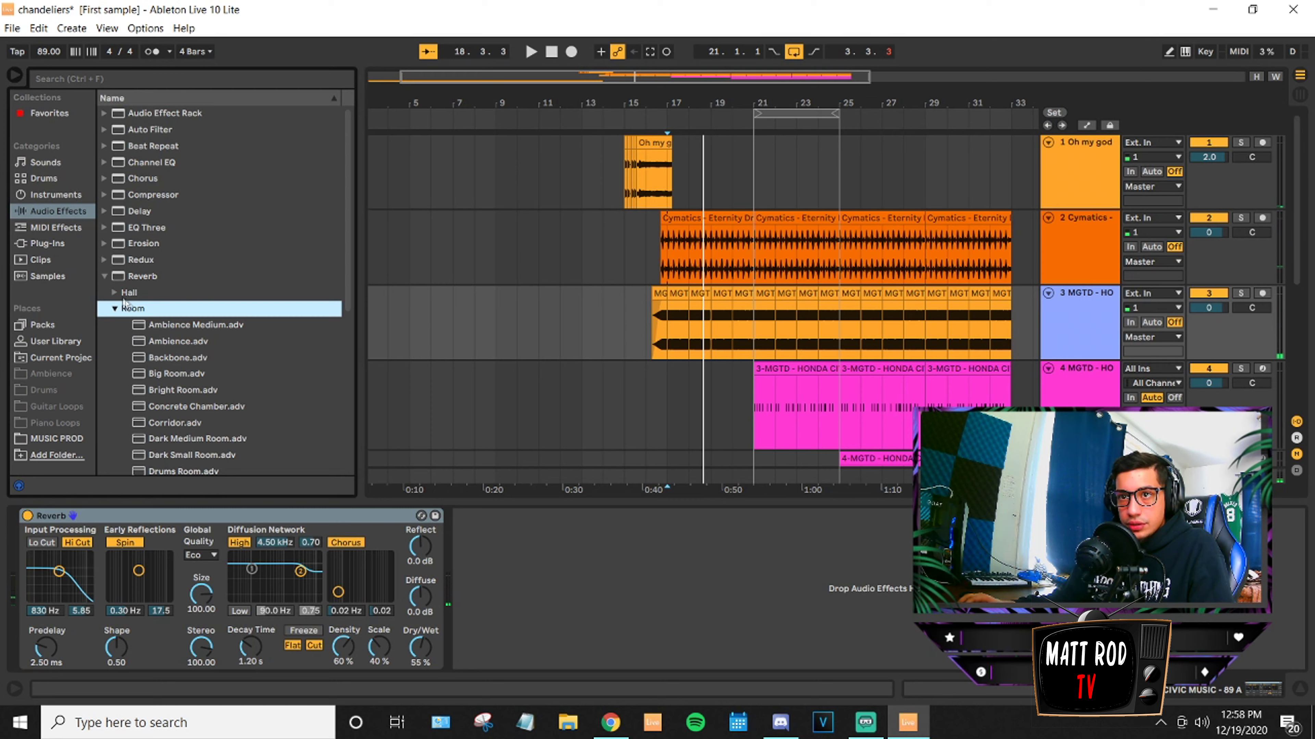
left_click(108, 293)
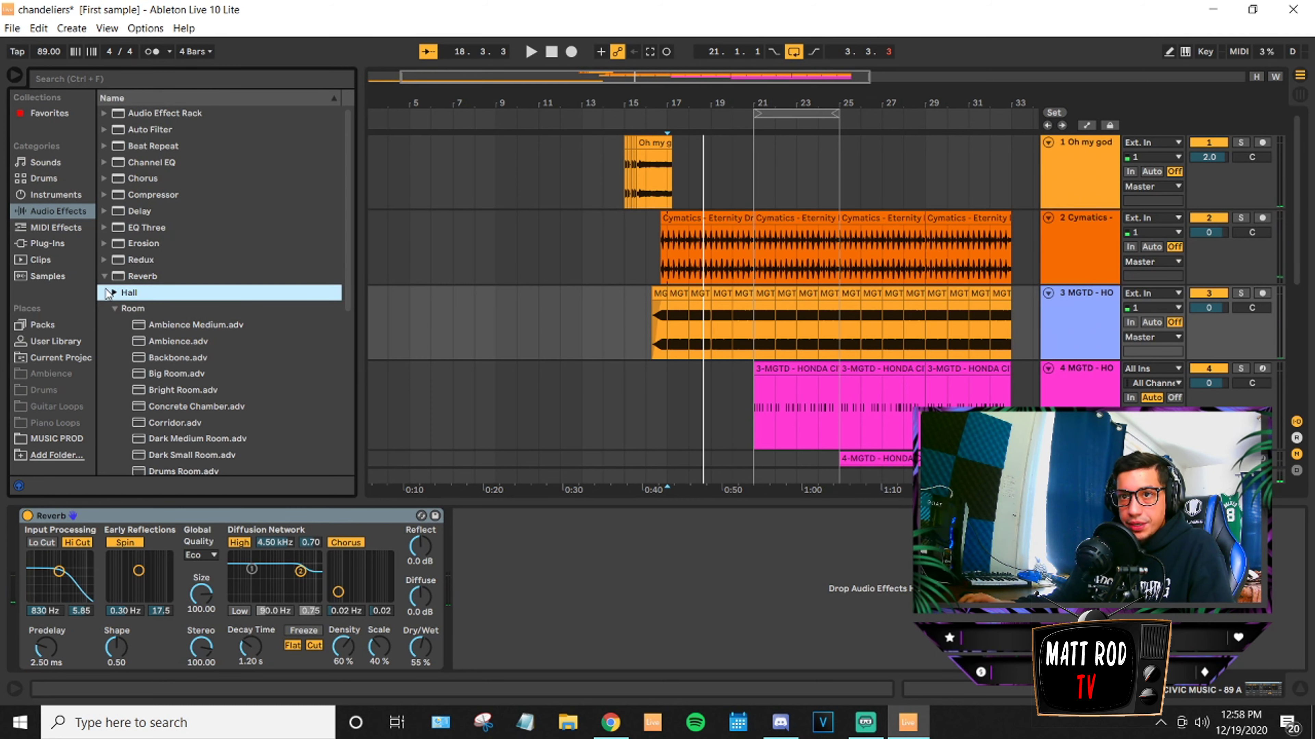
double_click(183, 344)
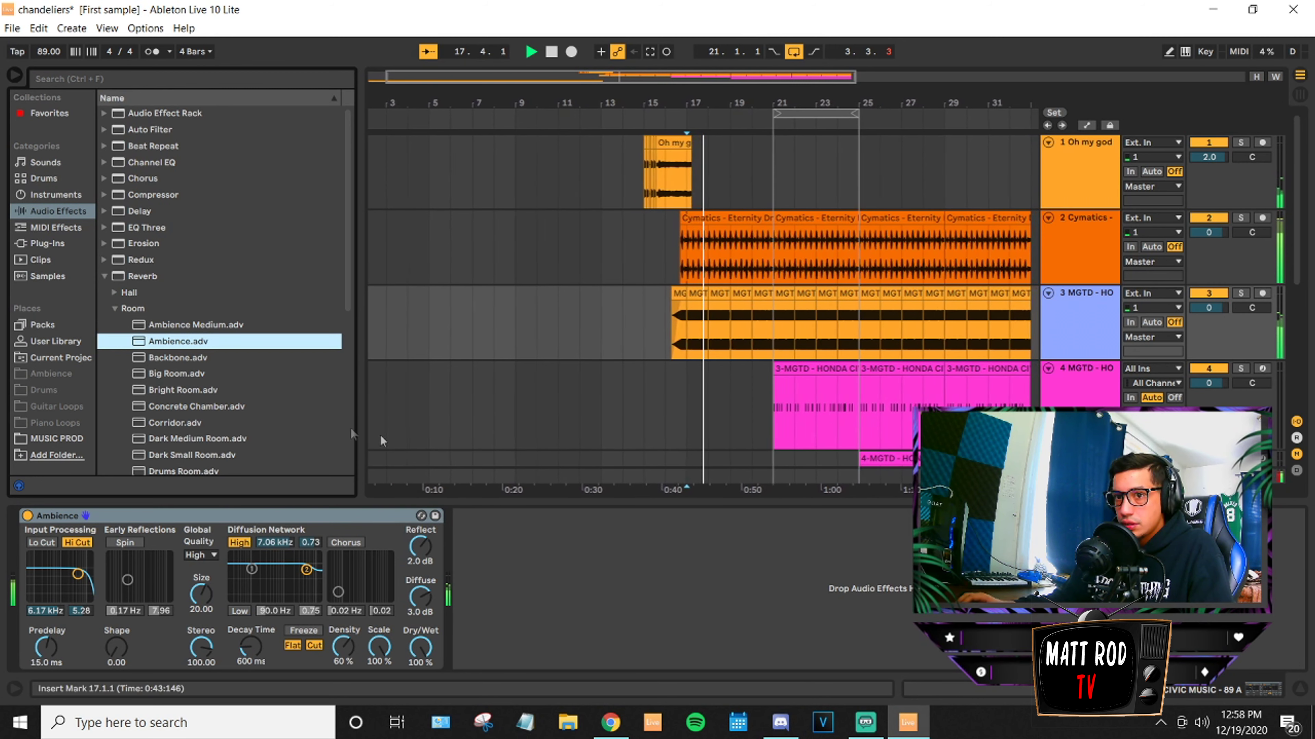
mouse_move(421, 648)
left_mouse_down()
mouse_move(420, 666)
mouse_move(420, 650)
left_mouse_up()
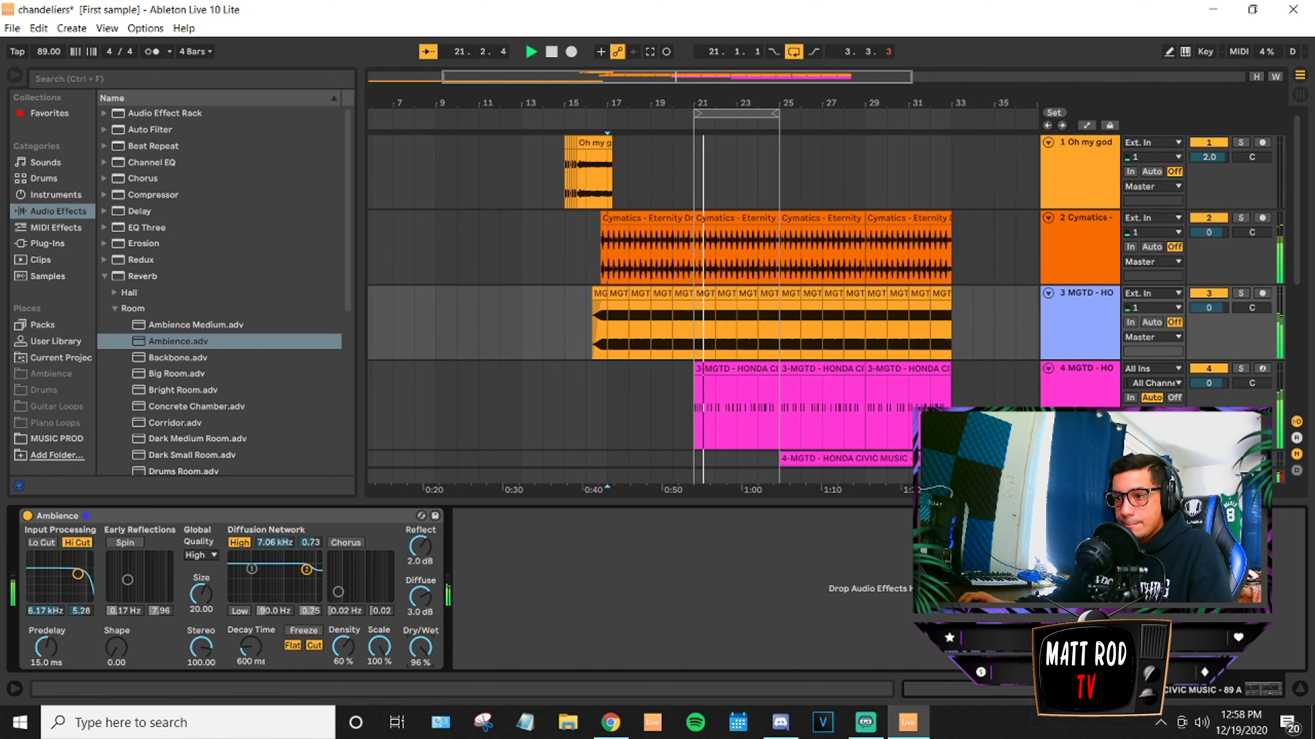
left_click_drag(420, 648, 420, 660)
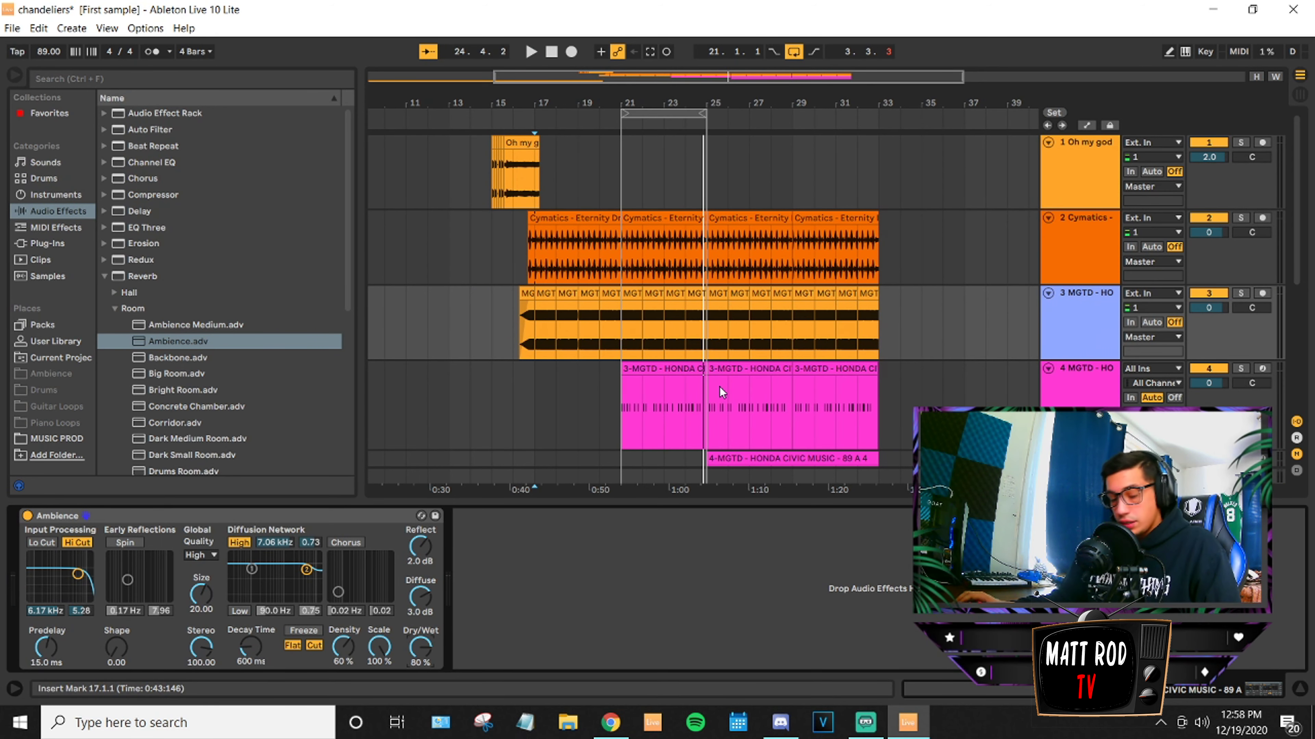
Play the arrangement from the beginning to check the track entries, then replay it from bar 15.
left_click(746, 393)
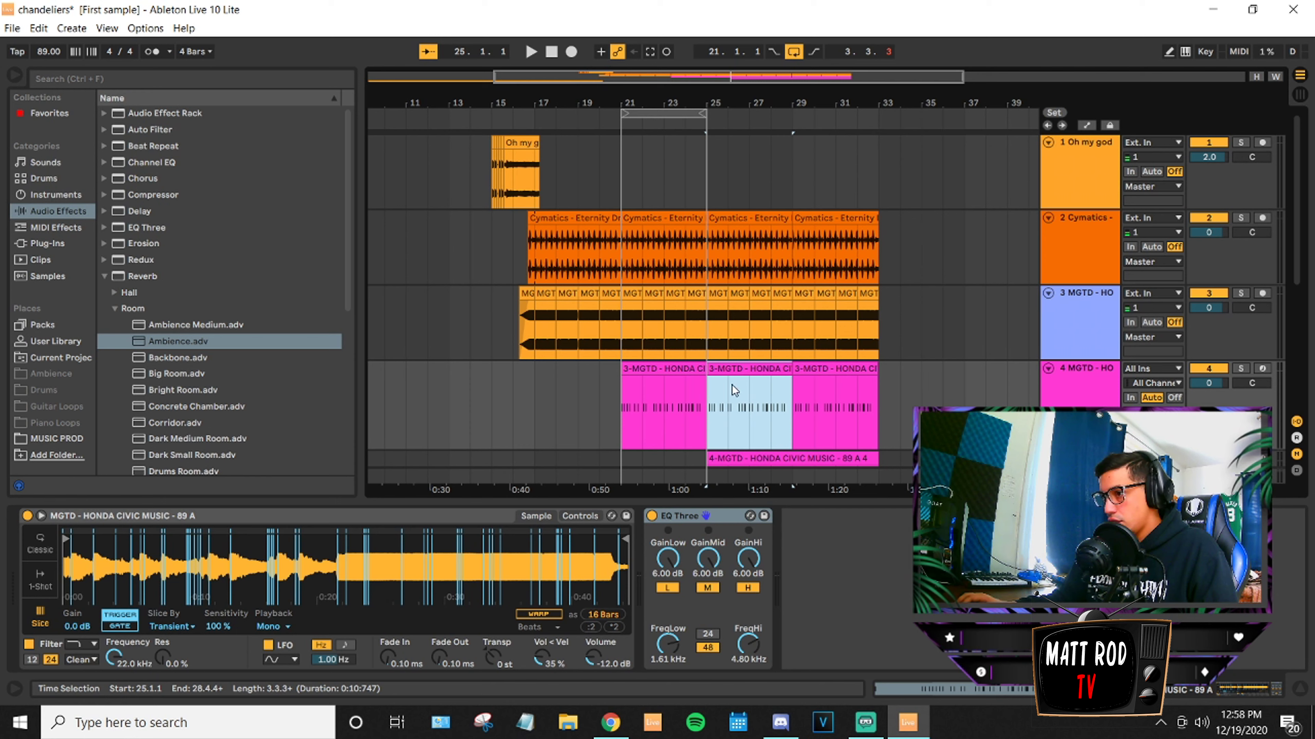
left_click(638, 385)
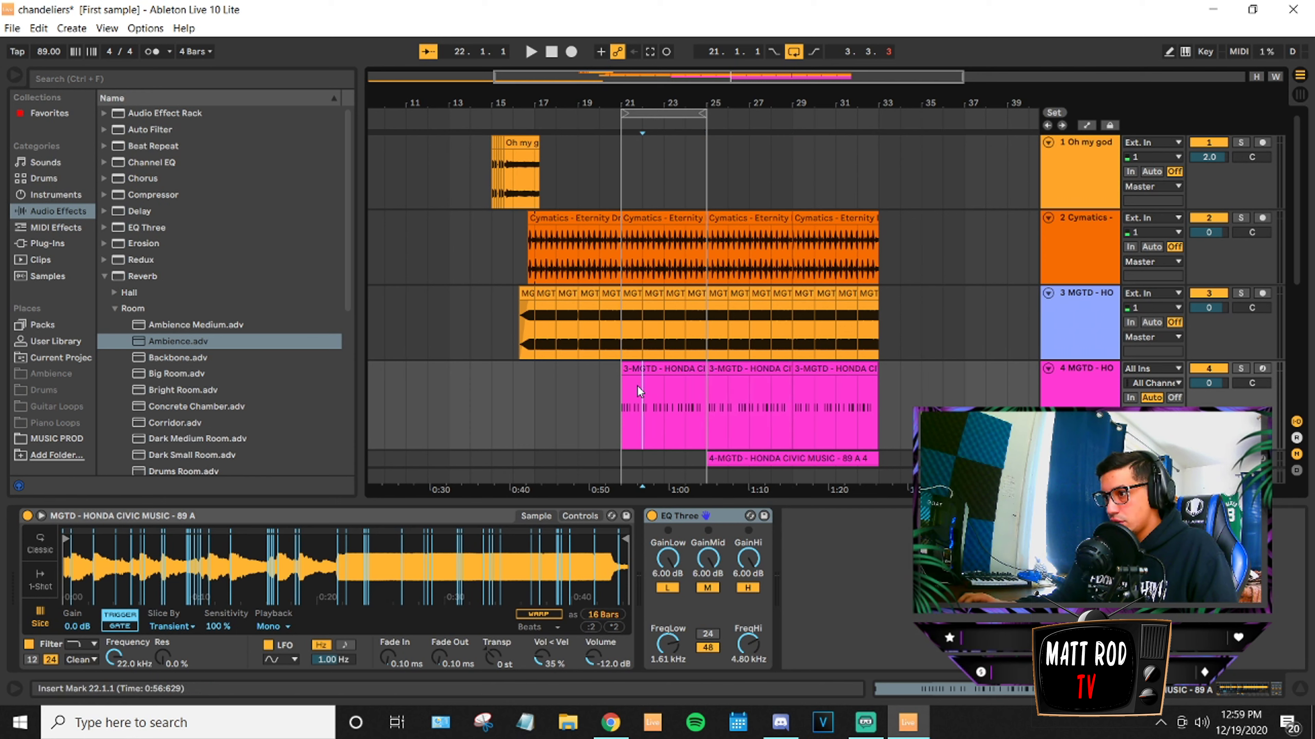
left_click(553, 52)
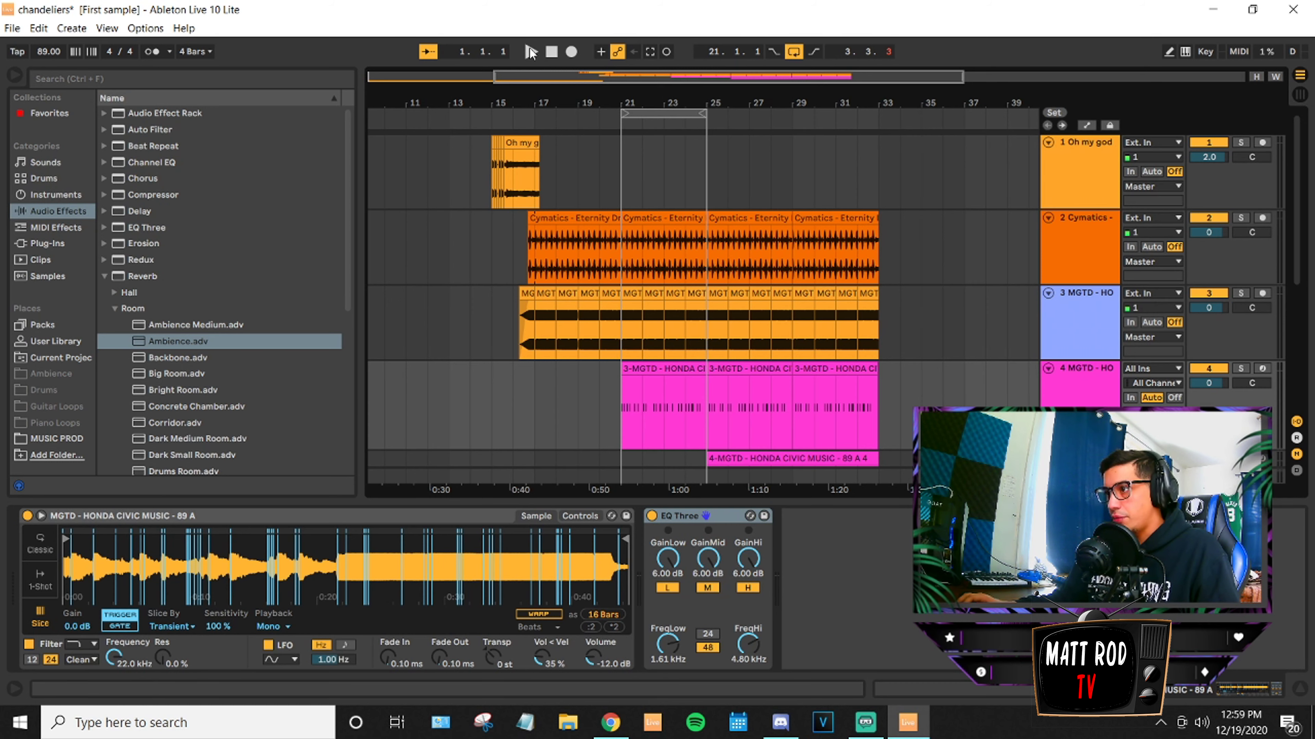
left_click(531, 52)
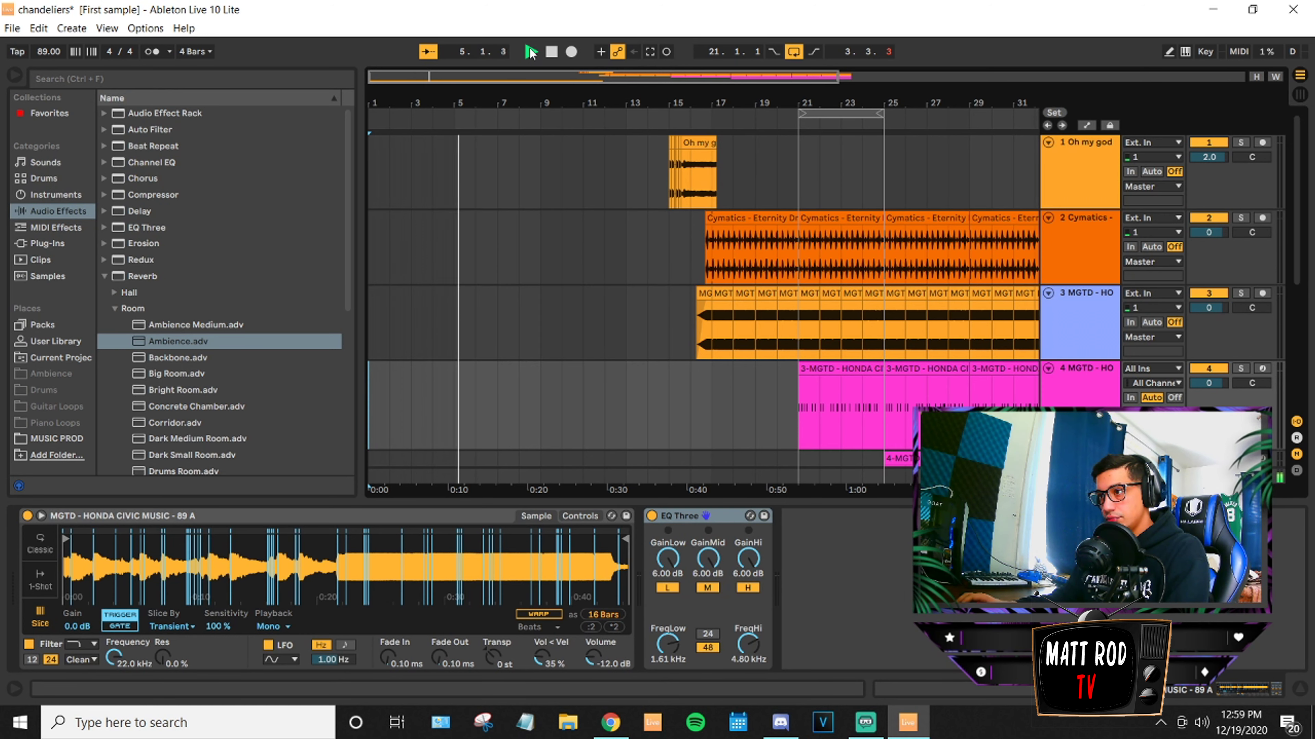
scroll(539, 291, "down", 3)
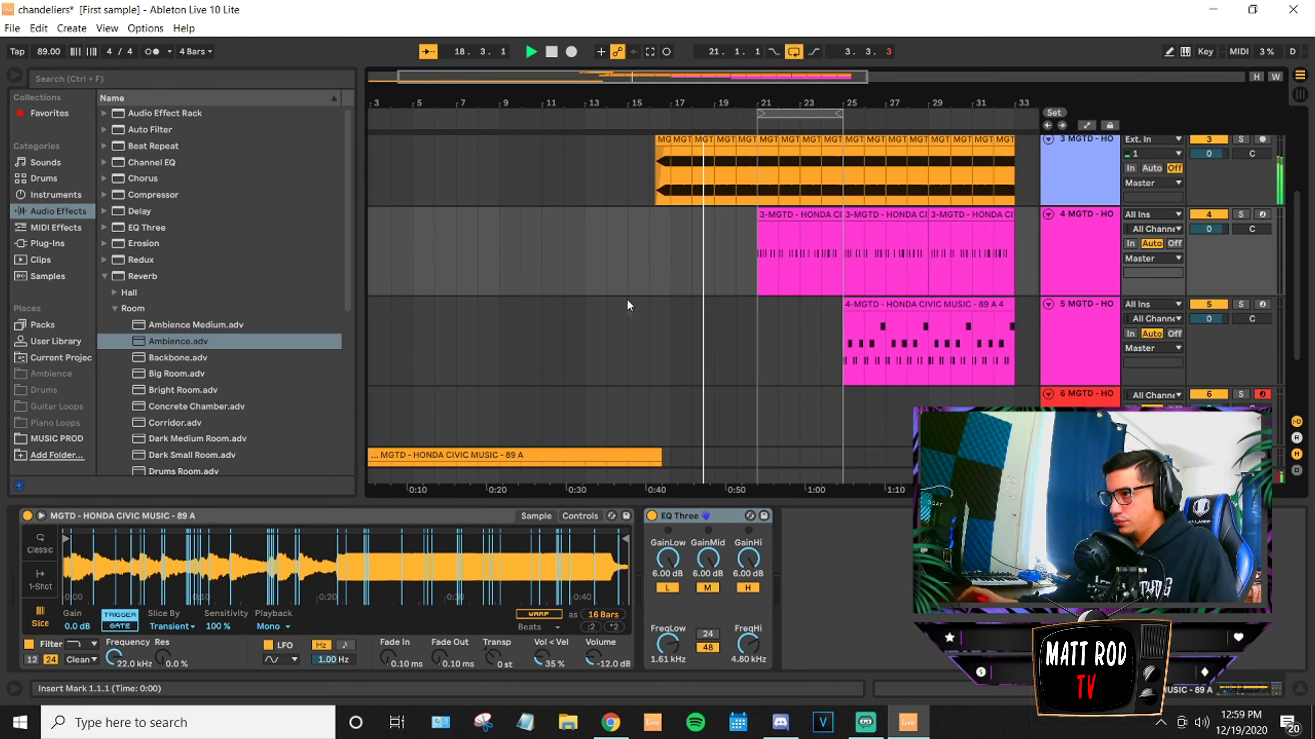
scroll(689, 286, "up", 3)
scroll(689, 280, "up", 2)
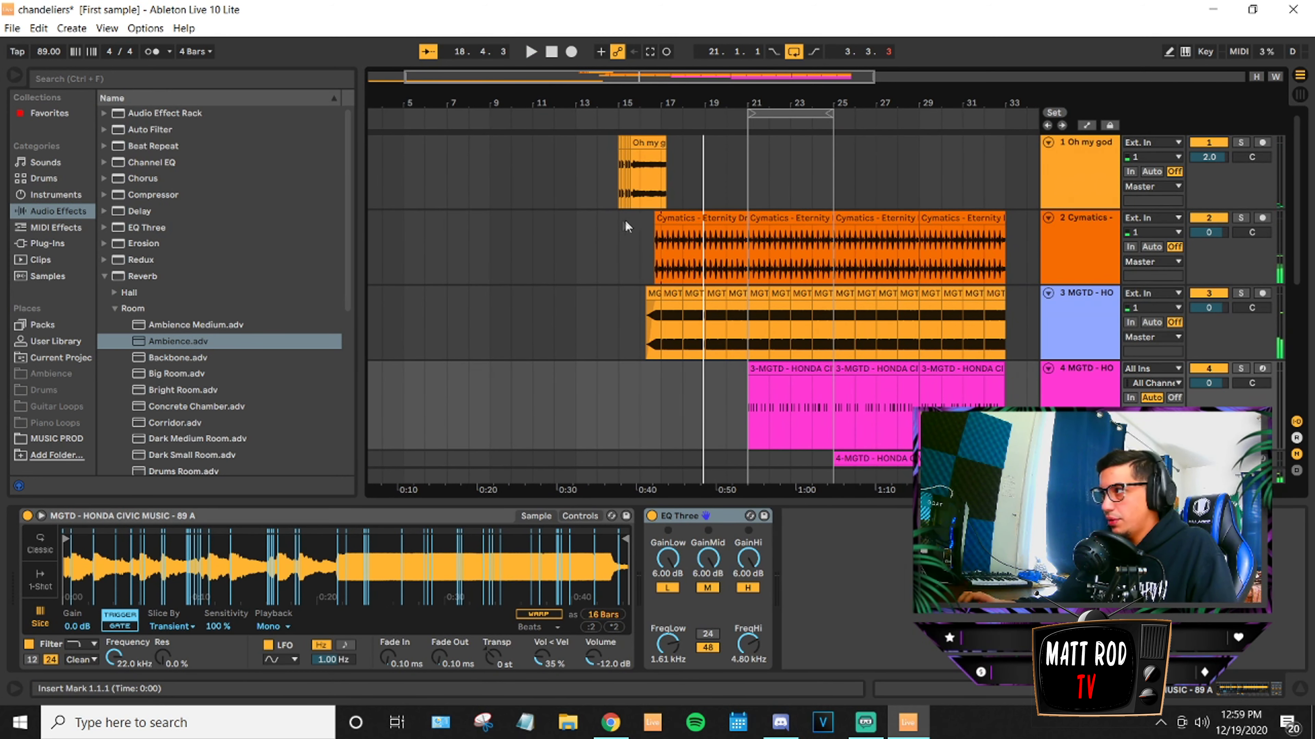
left_click(626, 223)
key("space")
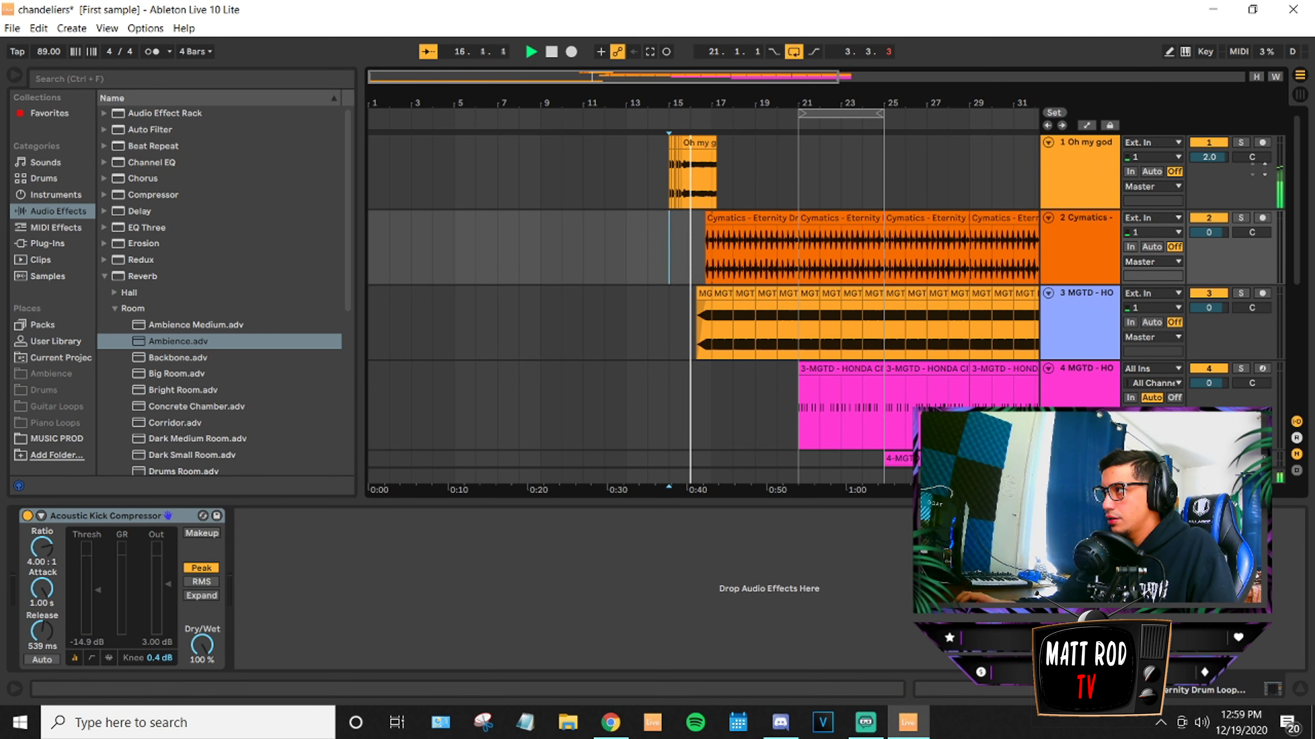
Remove the Singing Can reverb from the track 1 scream and audition the result from bar 15.
left_click(1102, 146)
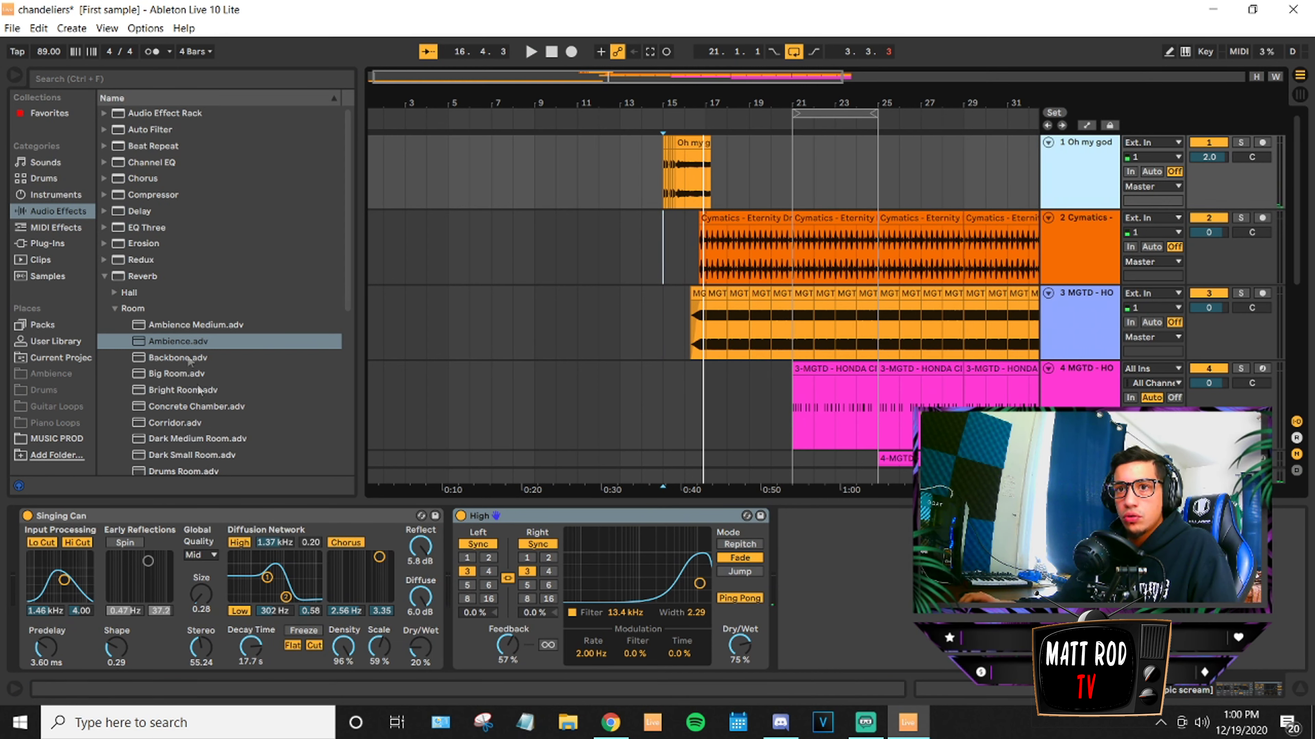
scroll(192, 372, "down", 3)
scroll(192, 372, "down", 4)
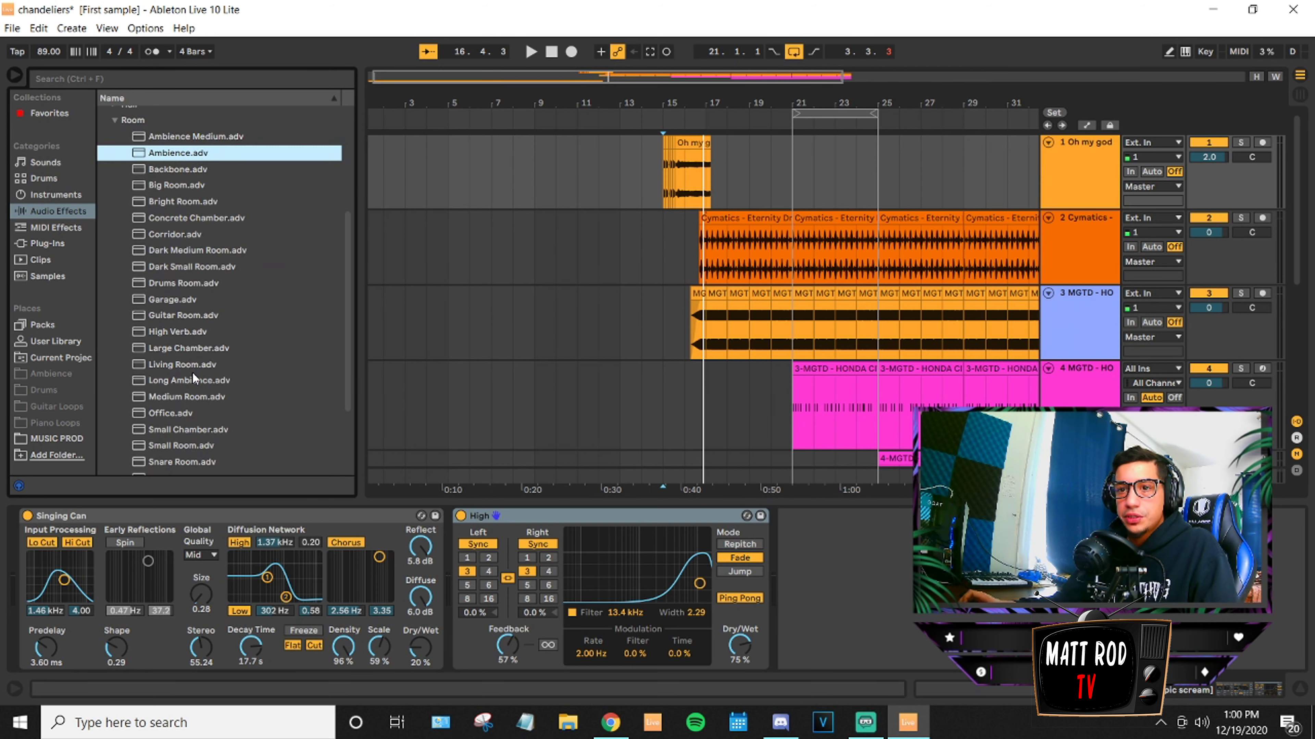
scroll(179, 425, "down", 3)
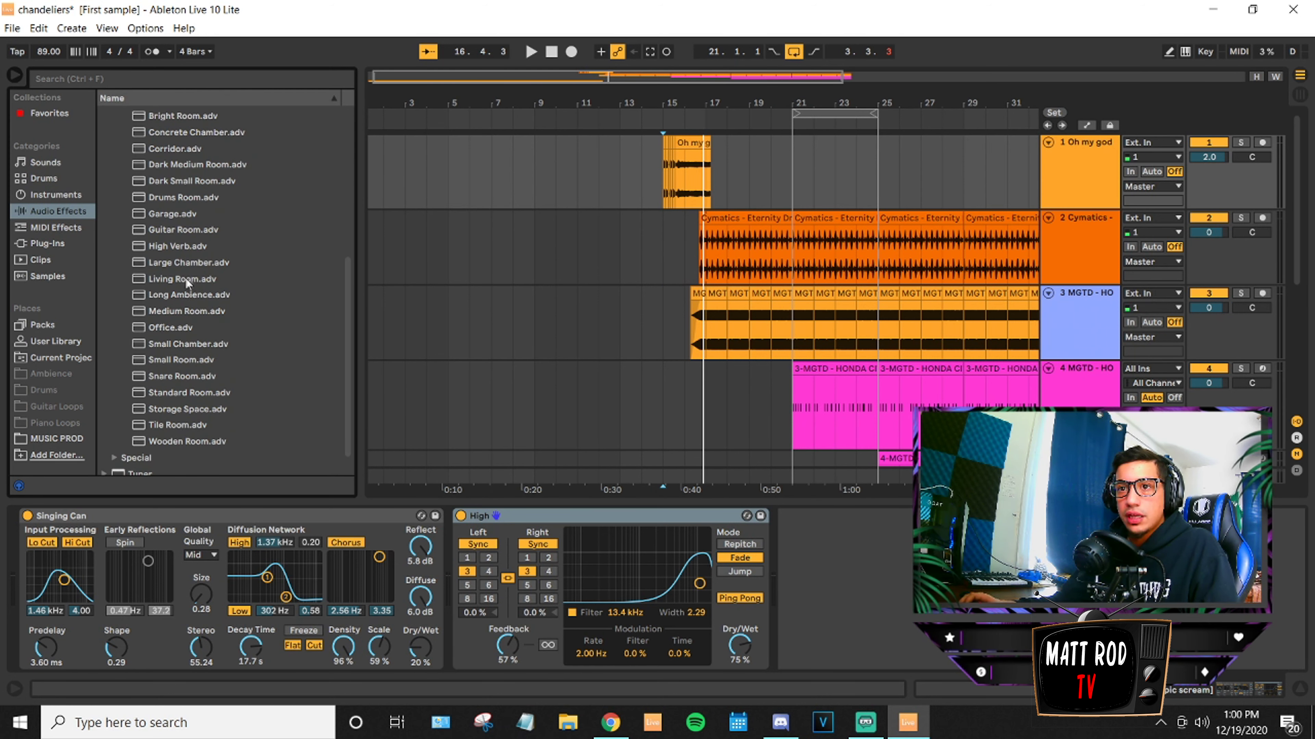
left_click(318, 518)
right_click(319, 518)
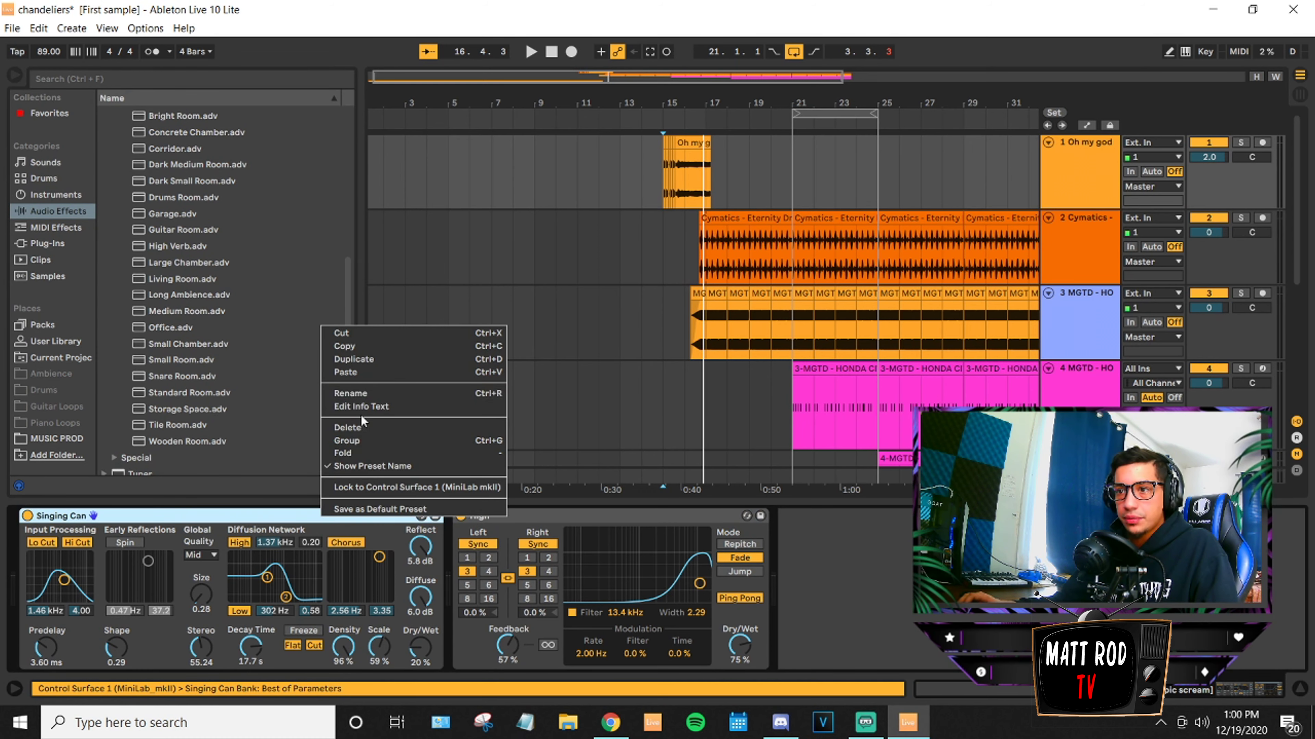
left_click(352, 427)
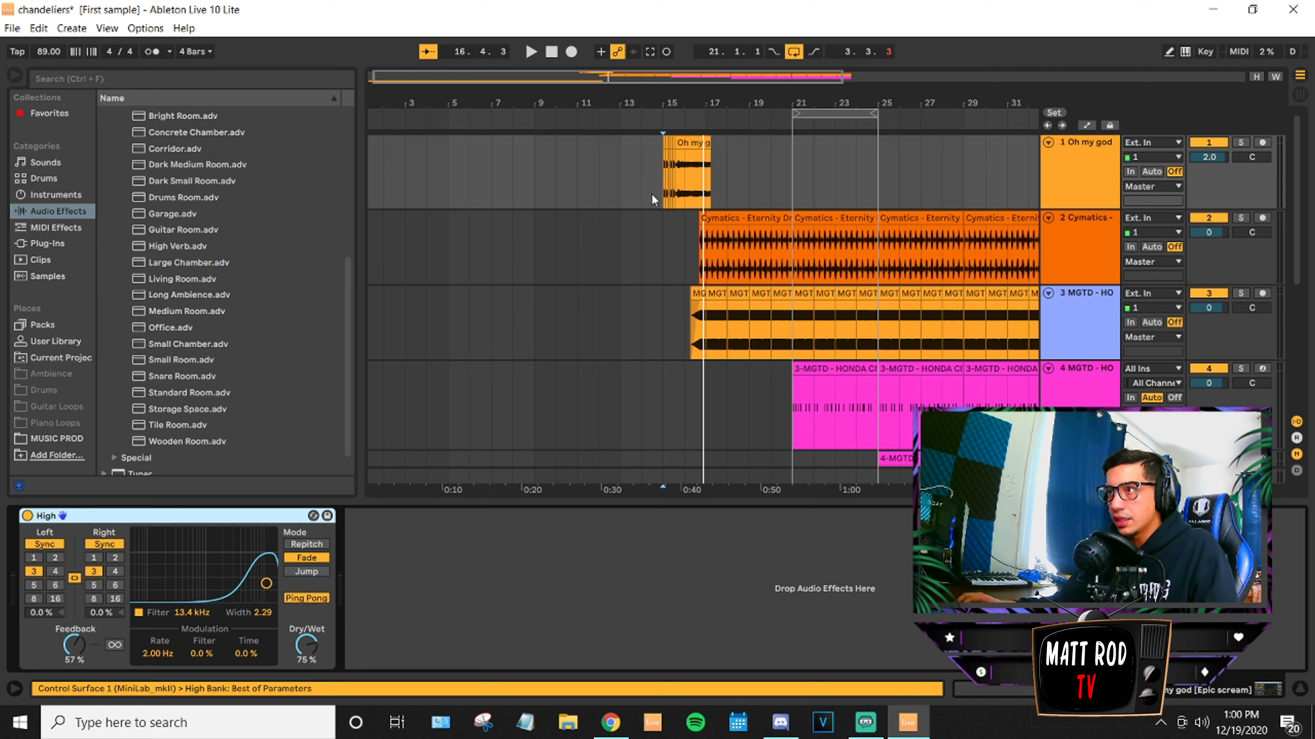
left_click(657, 188)
key("space")
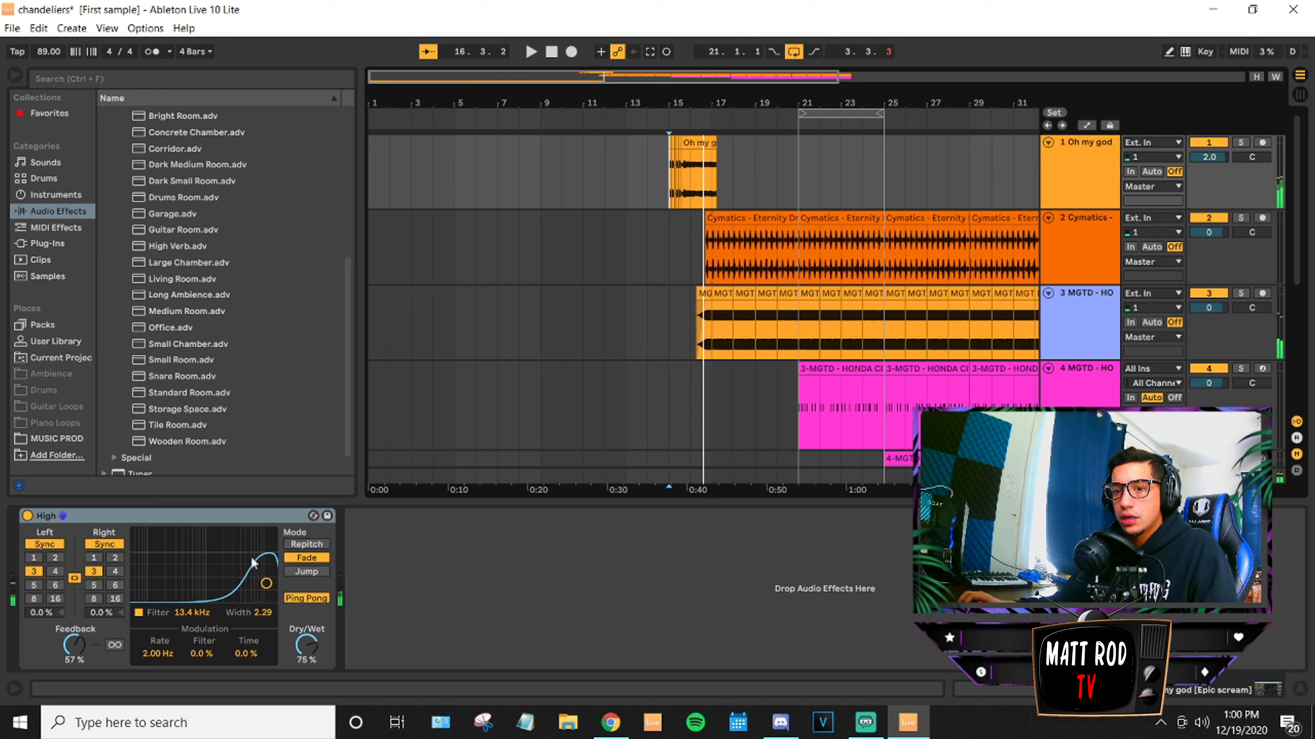
Lower the dry/wet of track 1's High delay to 30% while auditioning the scream.
left_click(238, 520)
scroll(203, 381, "up", 6)
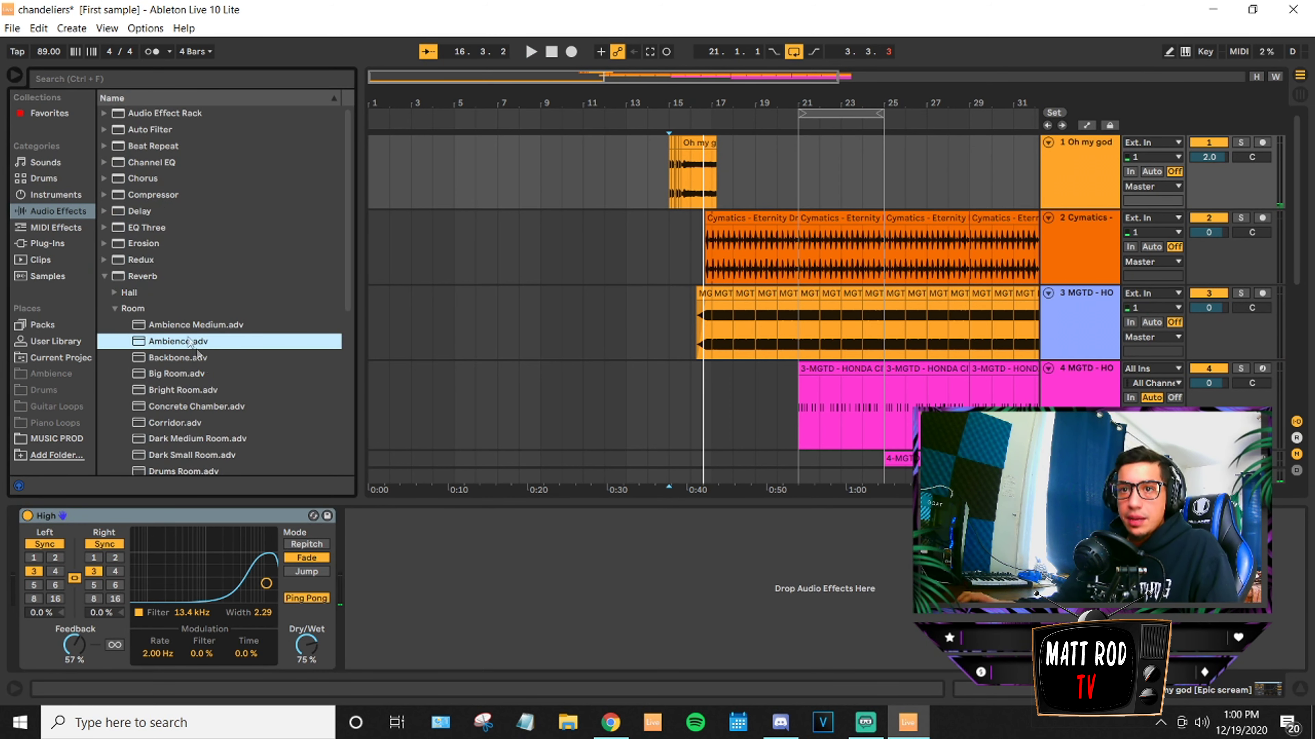
left_click_drag(304, 662, 303, 715)
key("space")
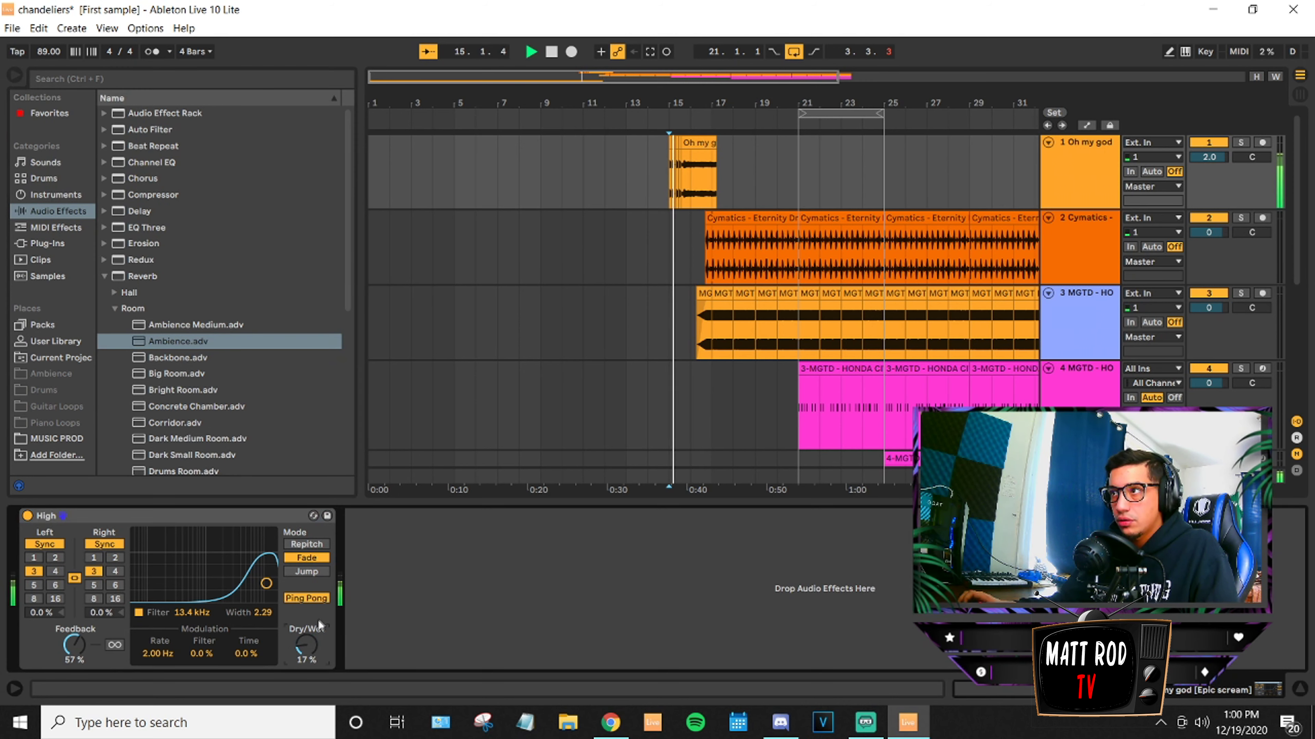
left_click_drag(310, 643, 309, 636)
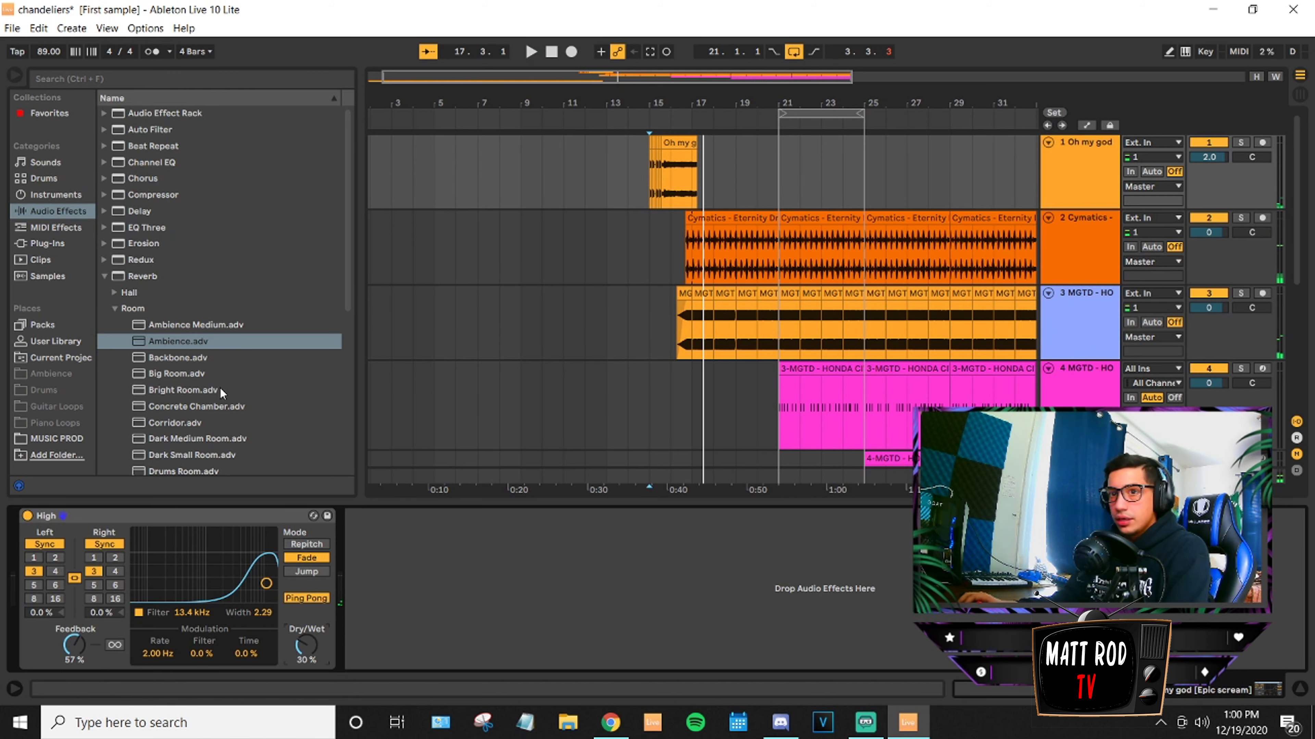
Add the Large Hall reverb preset after the delay on track 1 and set its dry/wet to 24%.
left_click(112, 293)
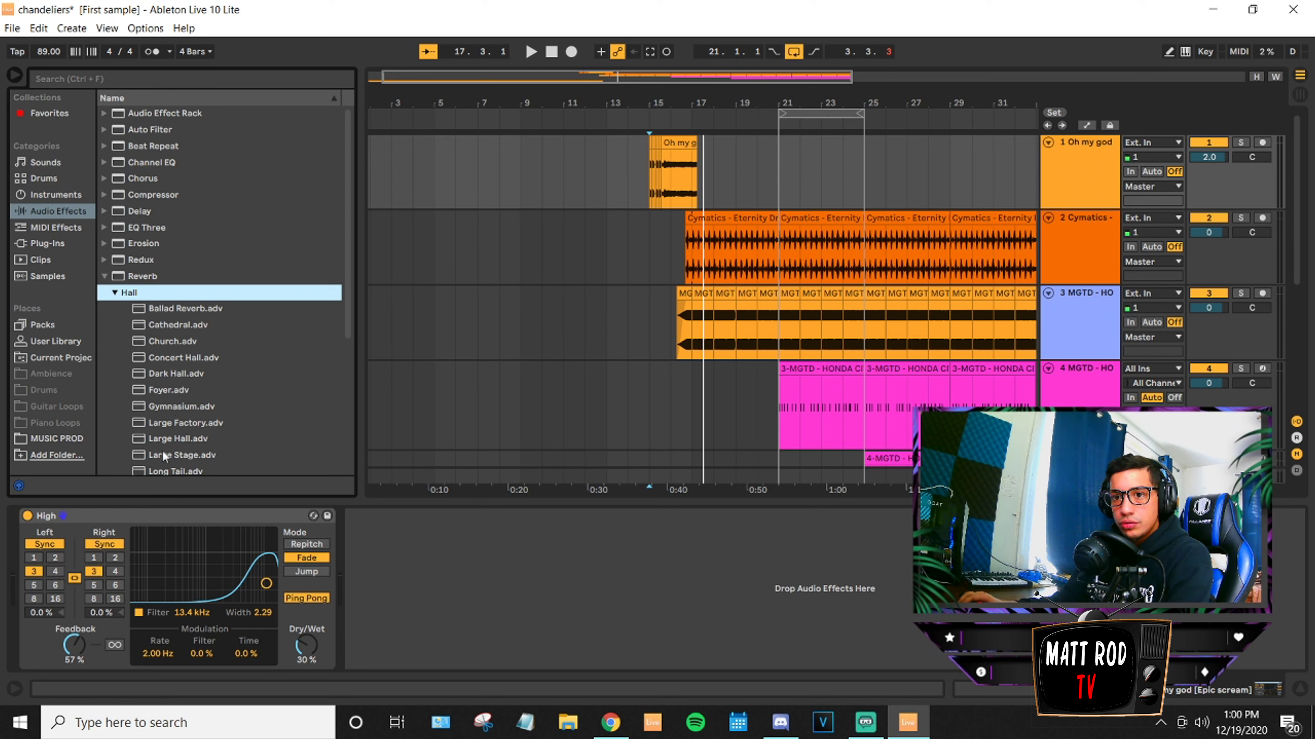
left_click_drag(165, 441, 408, 544)
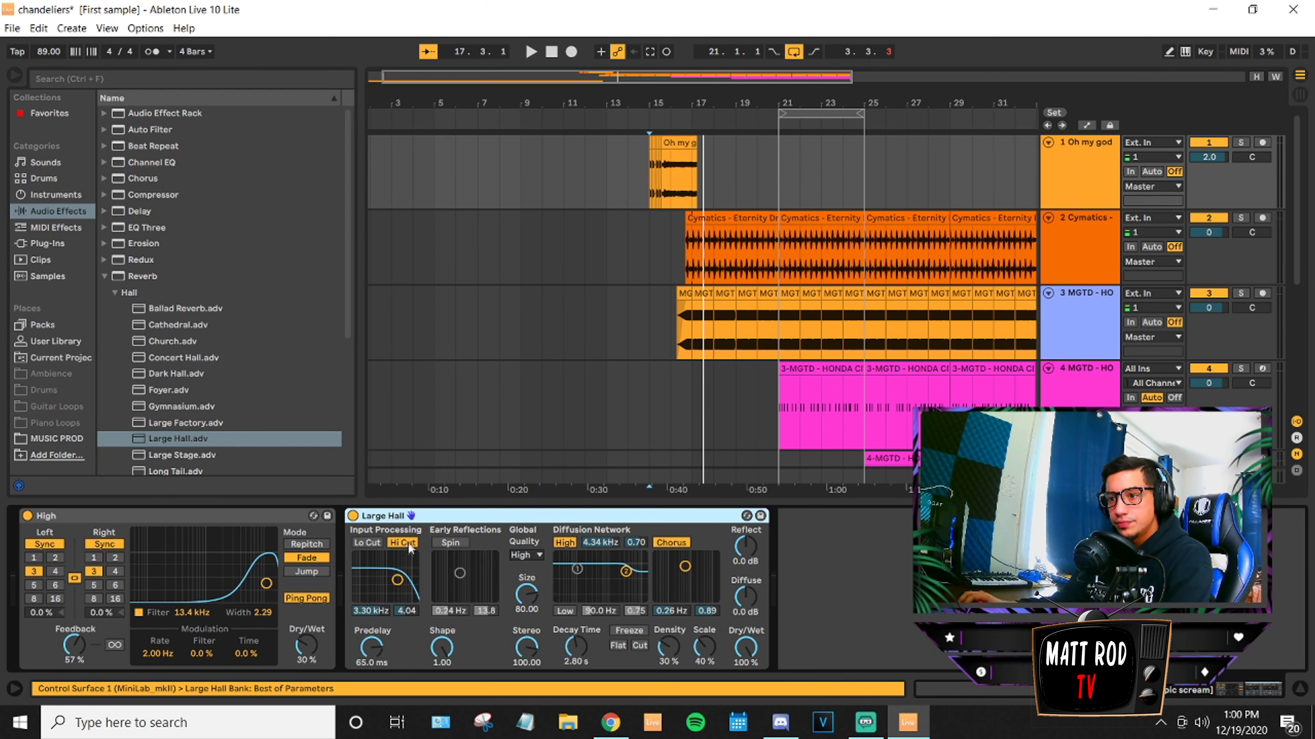
mouse_move(757, 651)
left_mouse_down()
mouse_move(757, 670)
mouse_move(745, 660)
left_mouse_up()
key("space")
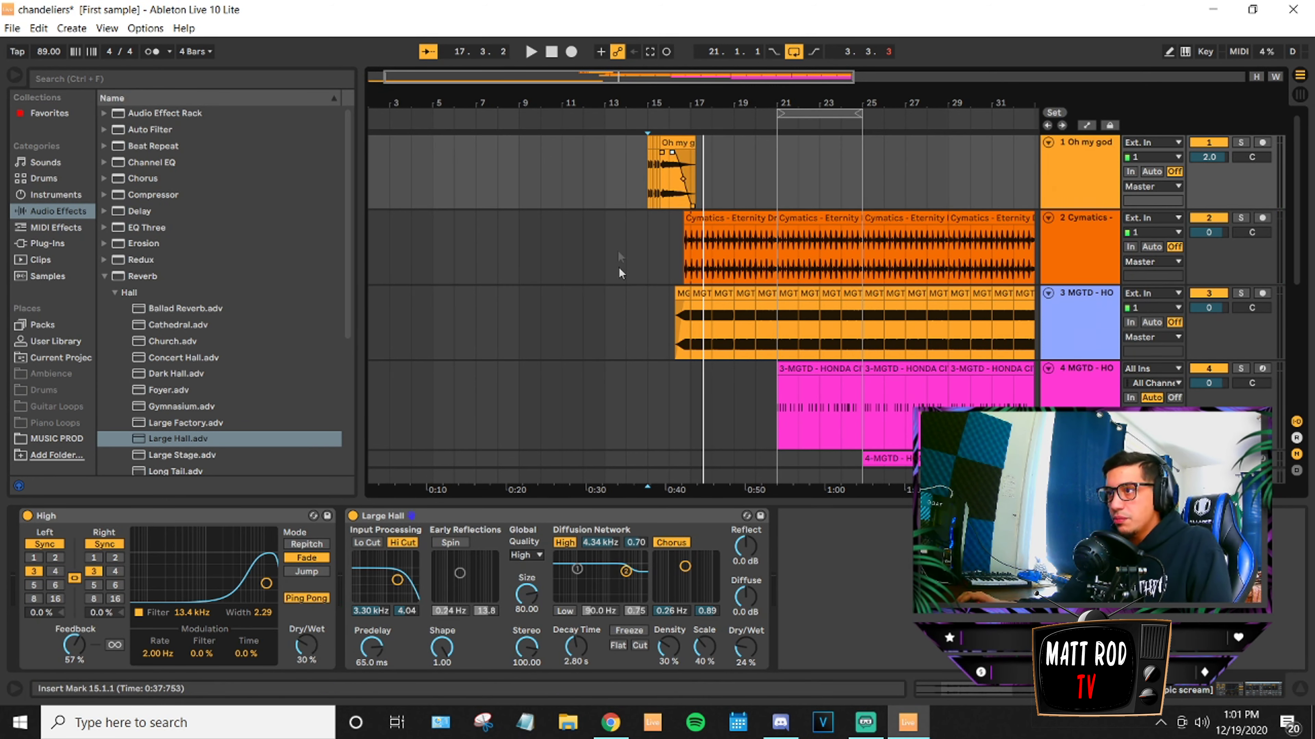
Replay the mix from bar 15 to check the scream leading into the drums and melody.
left_click(636, 259)
left_click(645, 176)
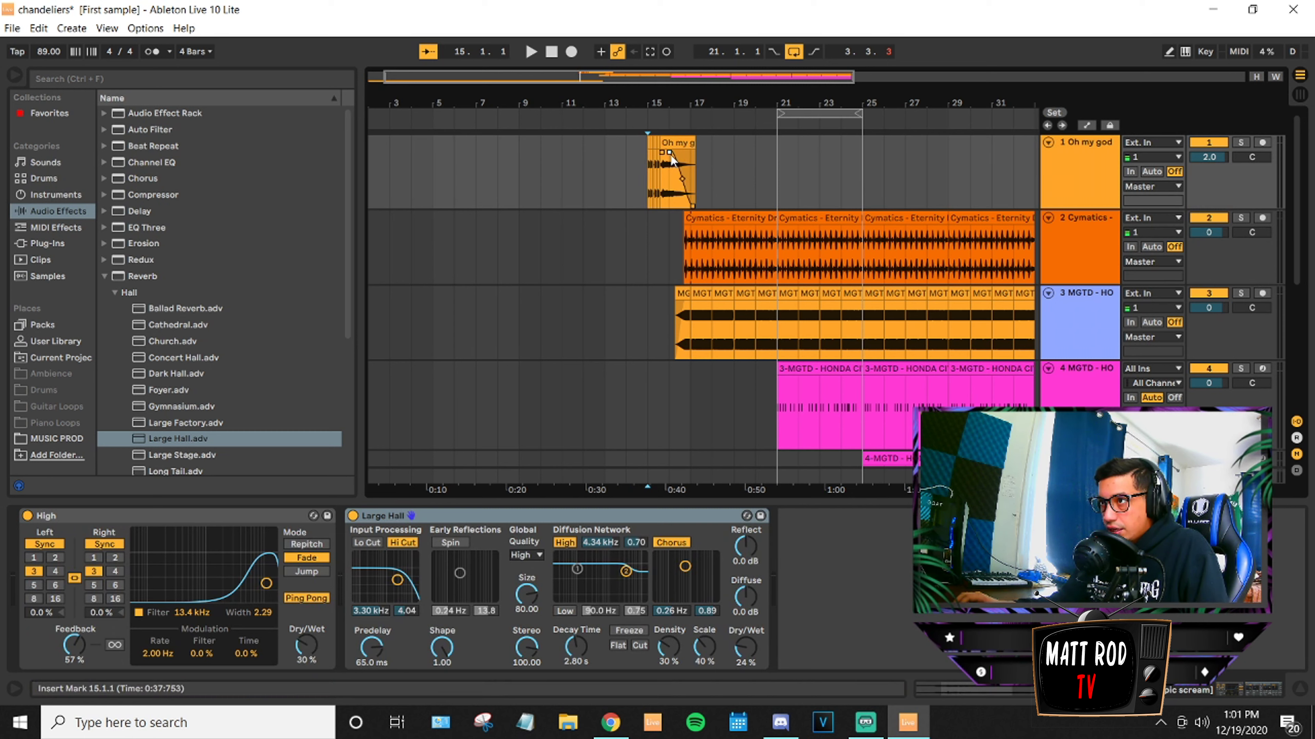
key("space")
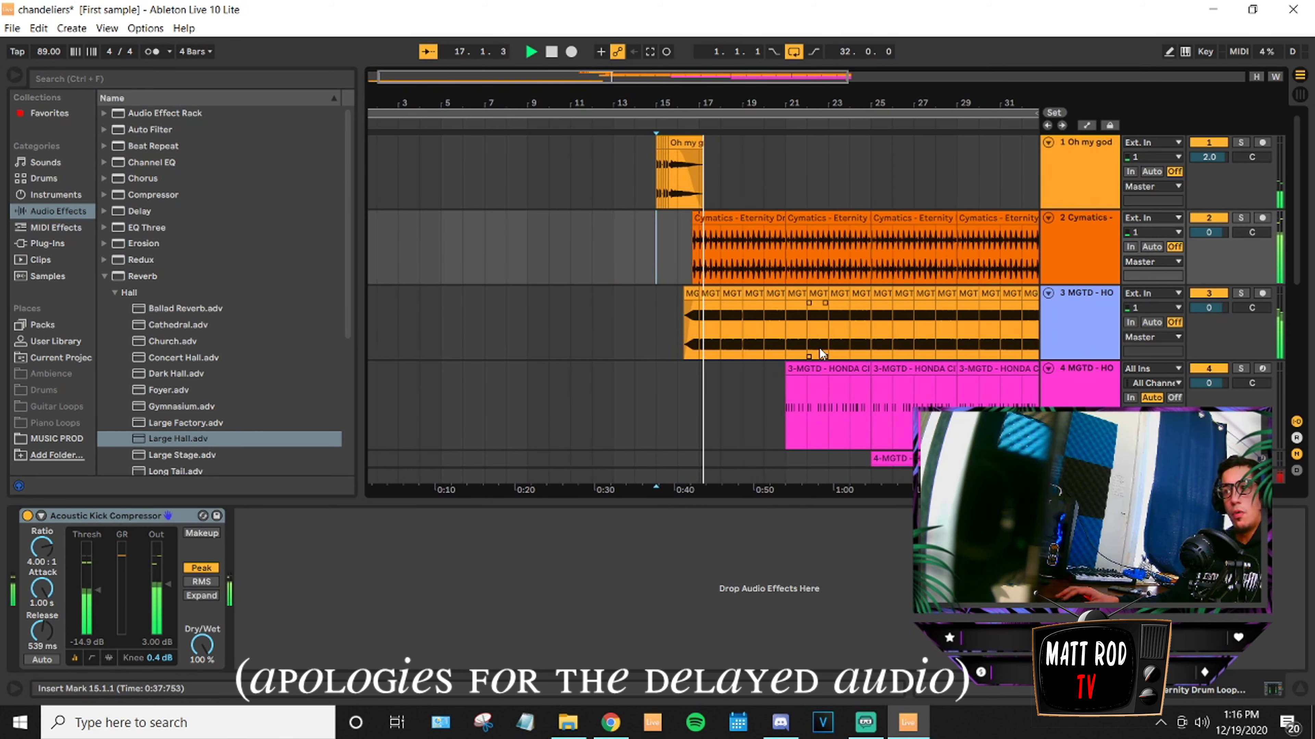
key("space")
Change the arrangement's grid setting and copy a short slice of the track 3 melody starting at 17.1.1.
left_click(669, 328)
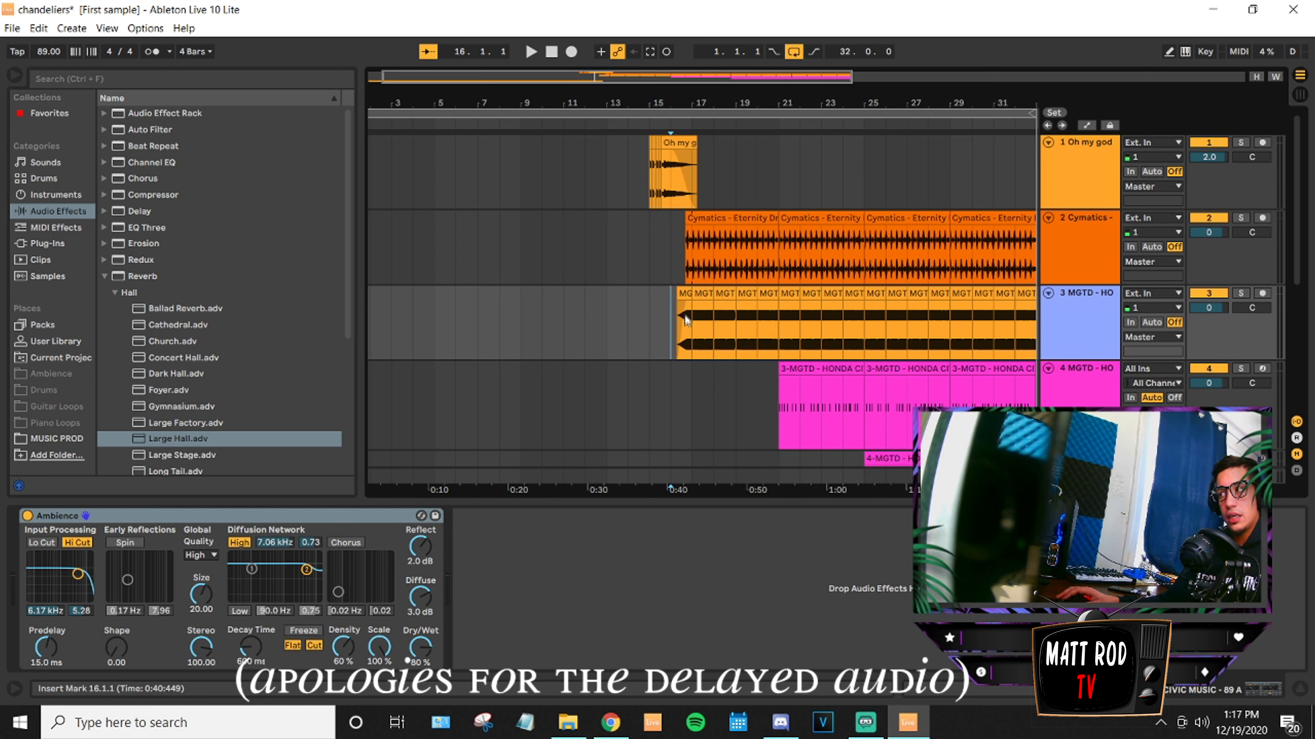
left_click(683, 324)
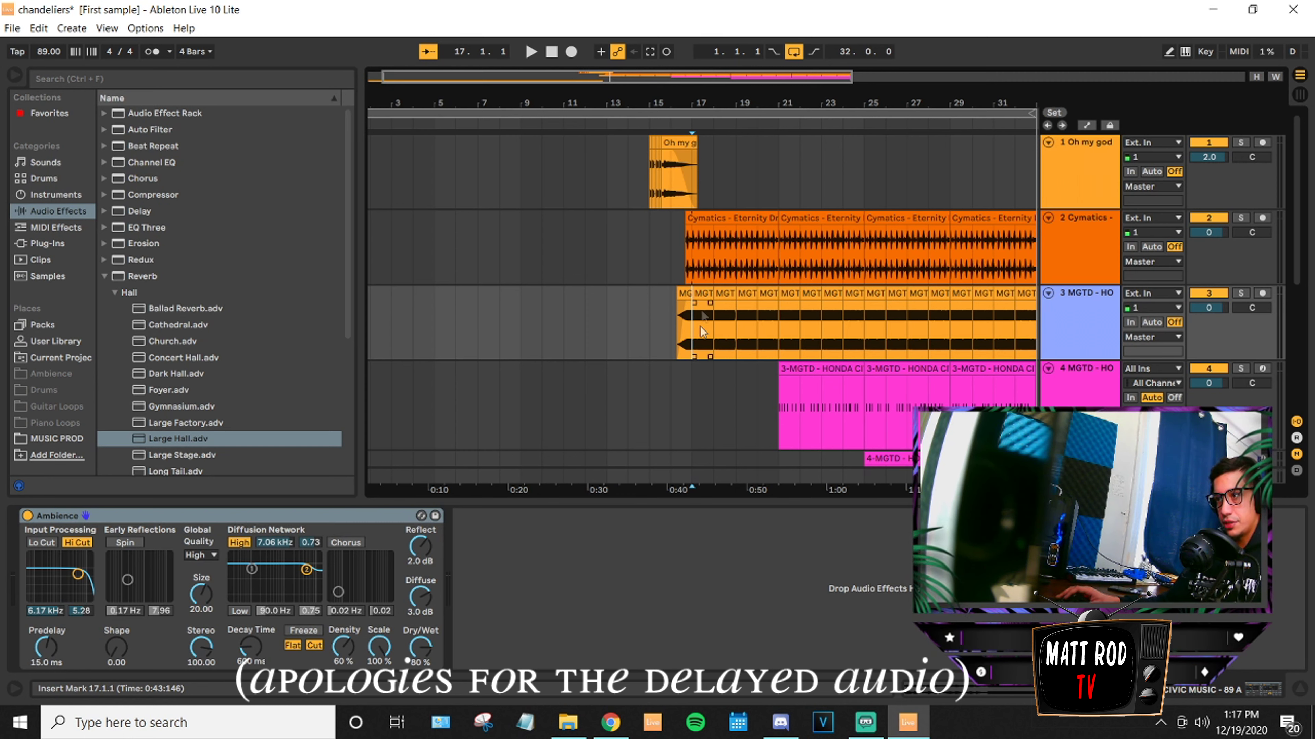
right_click(674, 304)
right_click(655, 323)
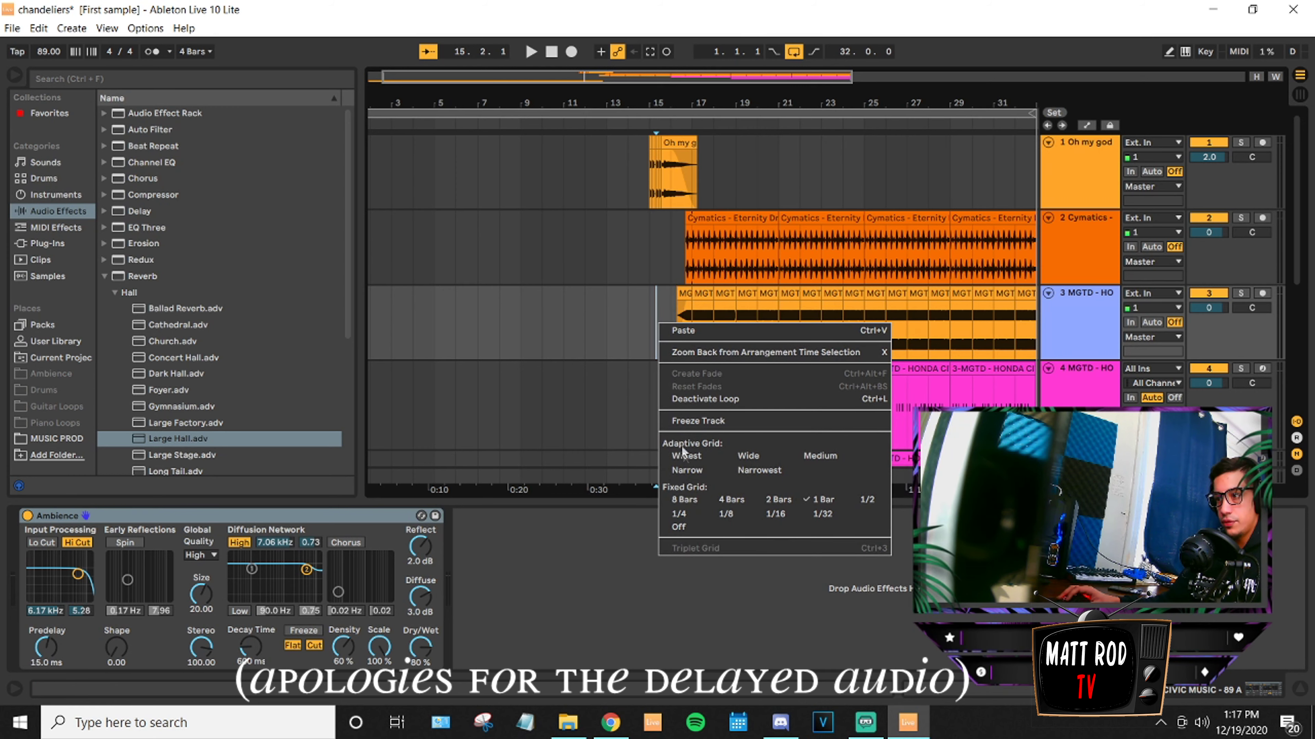
left_click(698, 516)
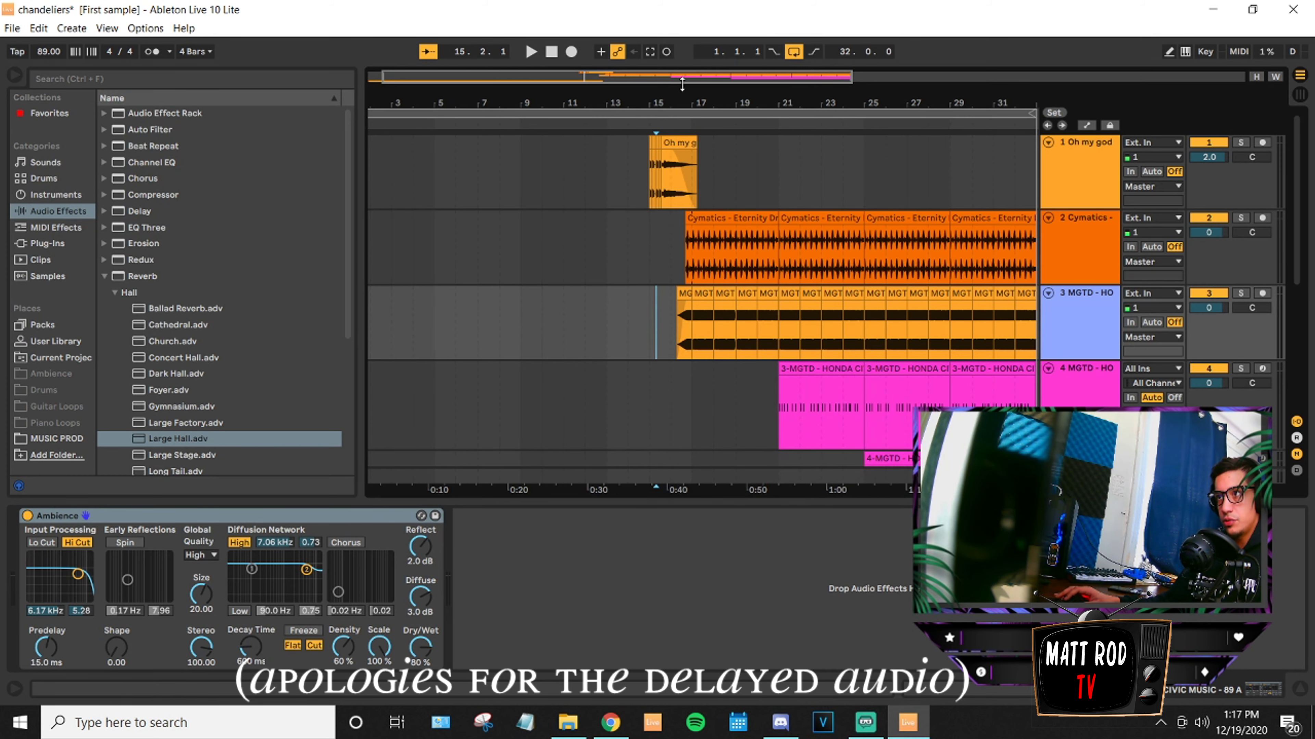
left_click_drag(687, 78, 687, 171)
left_click_drag(690, 82, 644, 107)
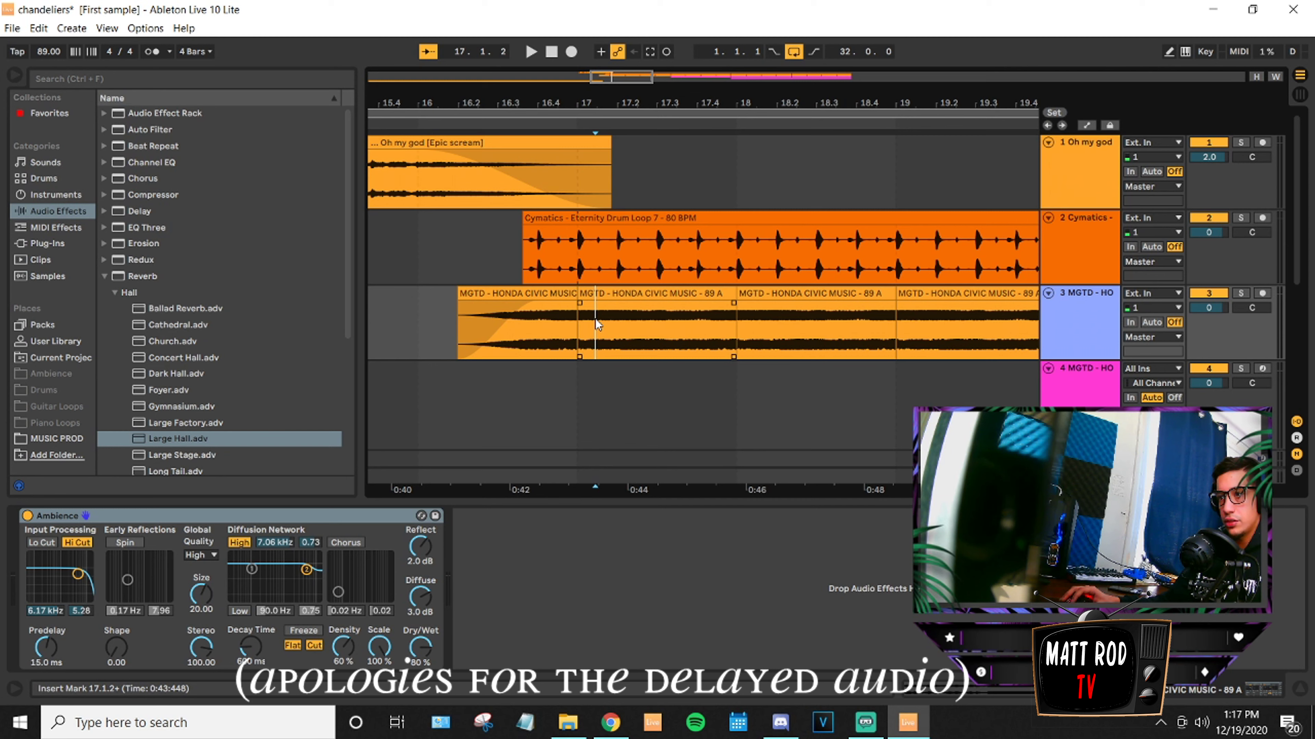
left_click_drag(596, 320, 582, 323)
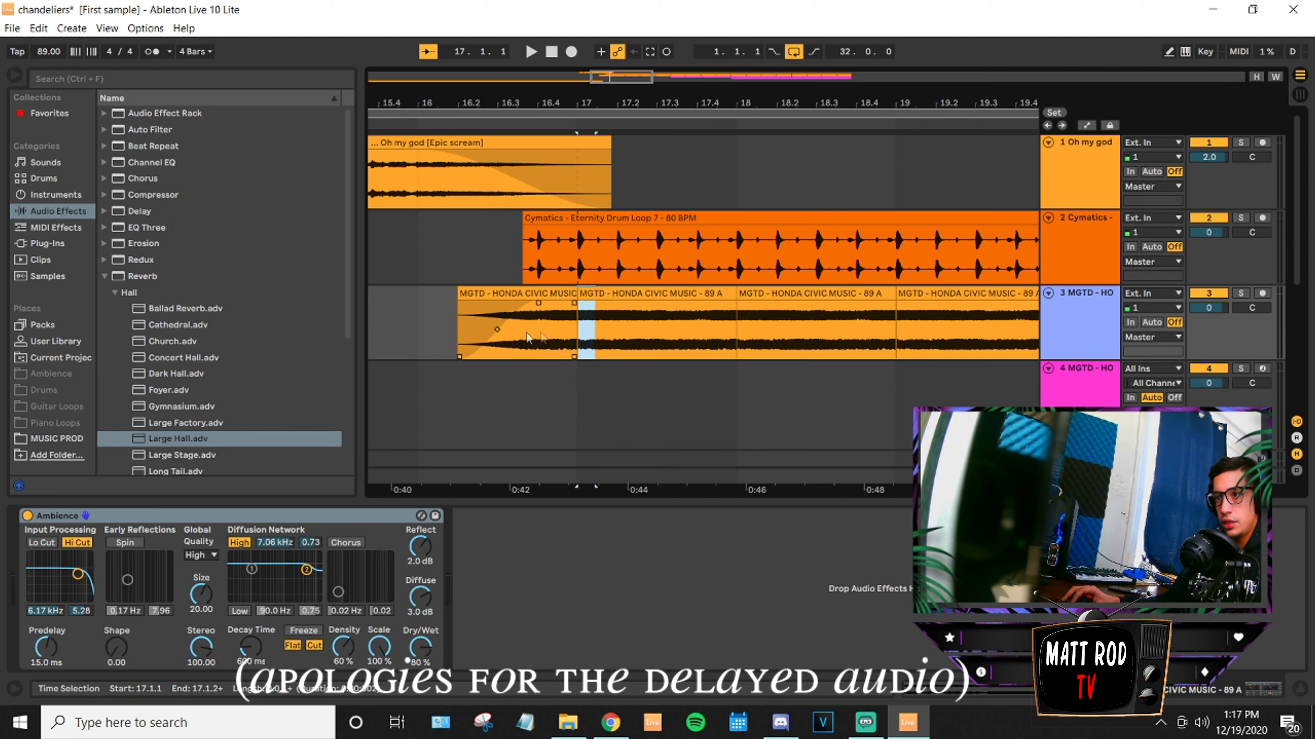
Paste the slice three times over the start of the track 3 melody, twice back to back from about 16.2.1 and once at about 16.3.2.
left_click(458, 327)
key("ctrl+v")
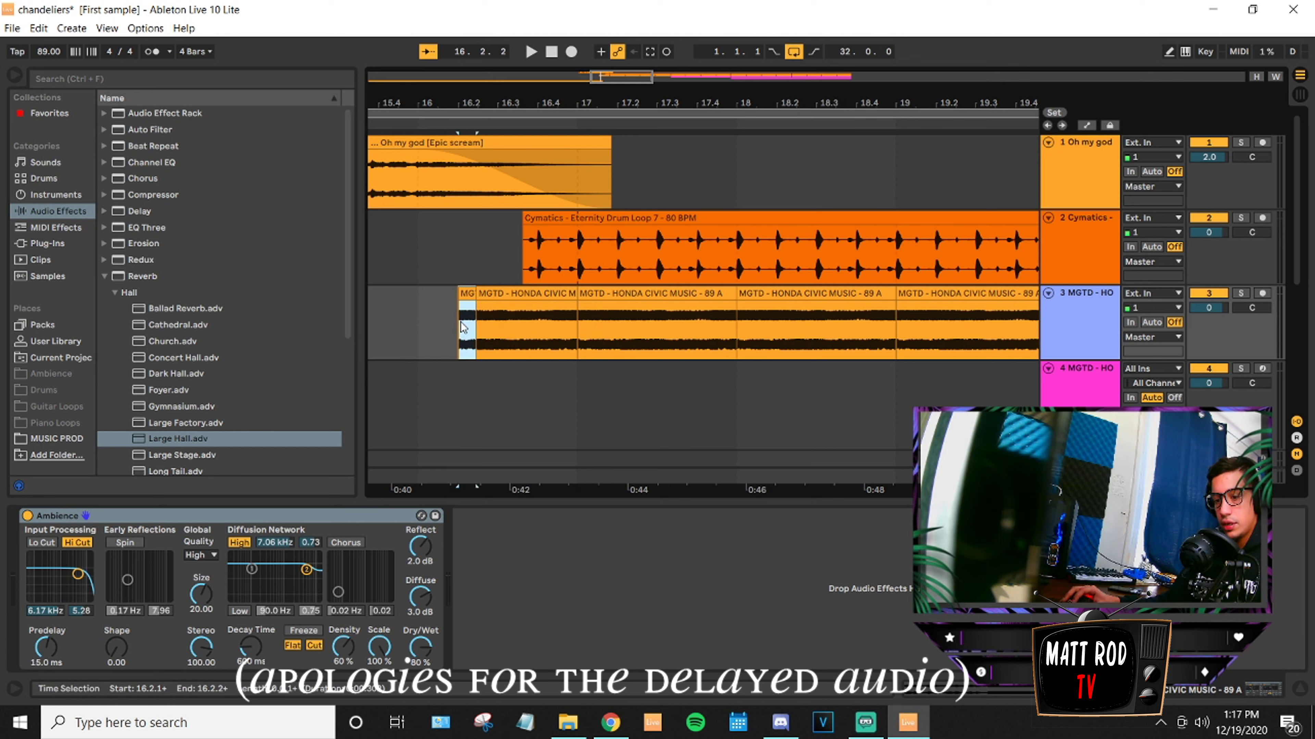
key("ctrl+v")
left_click(509, 332)
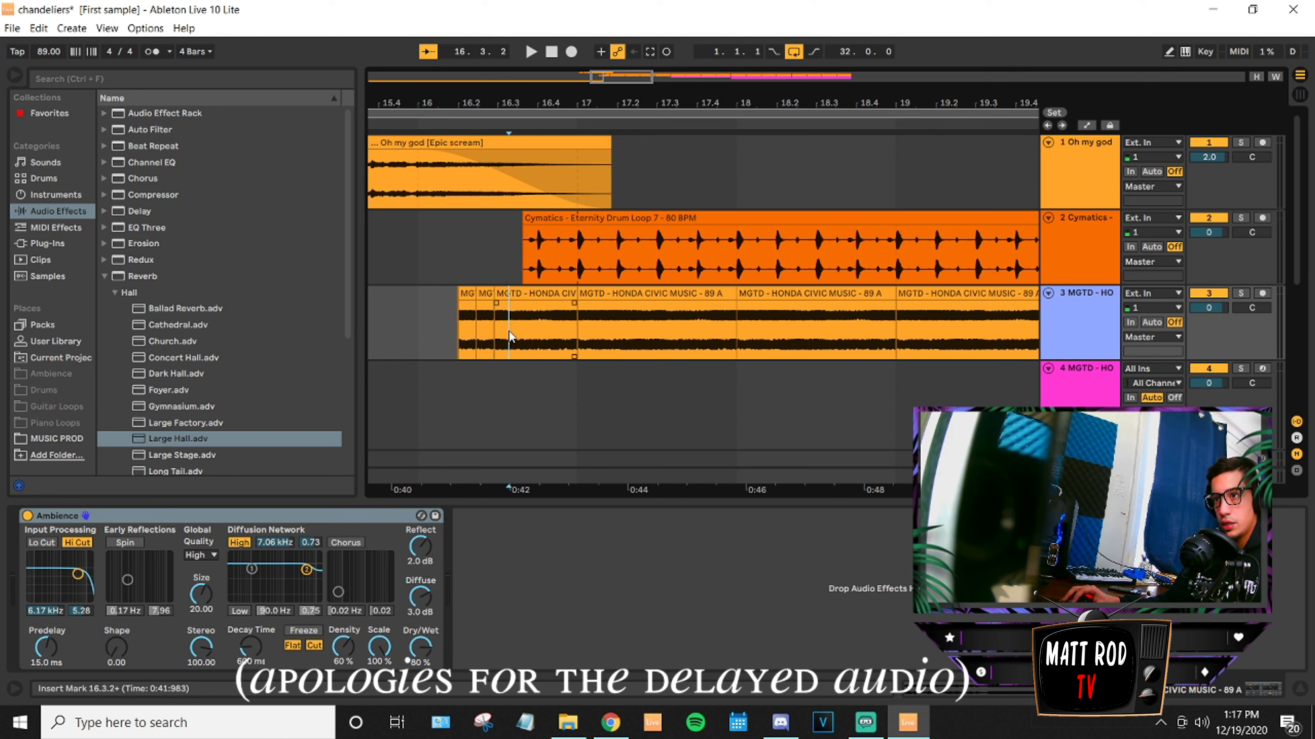
key("ctrl+v")
Delete the leftover fragment between the second and third pasted slices on track 3 and play back the entry from about 15.4.3.
left_click(501, 334)
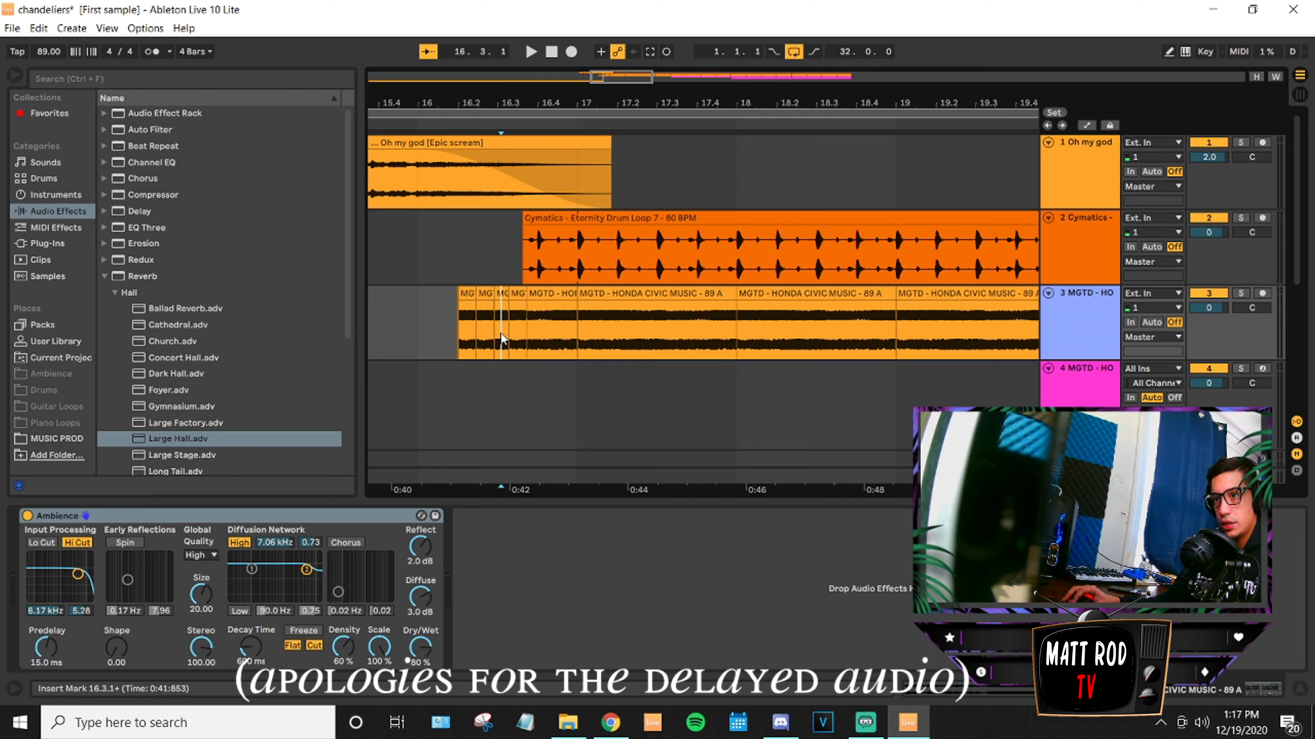
left_click(503, 294)
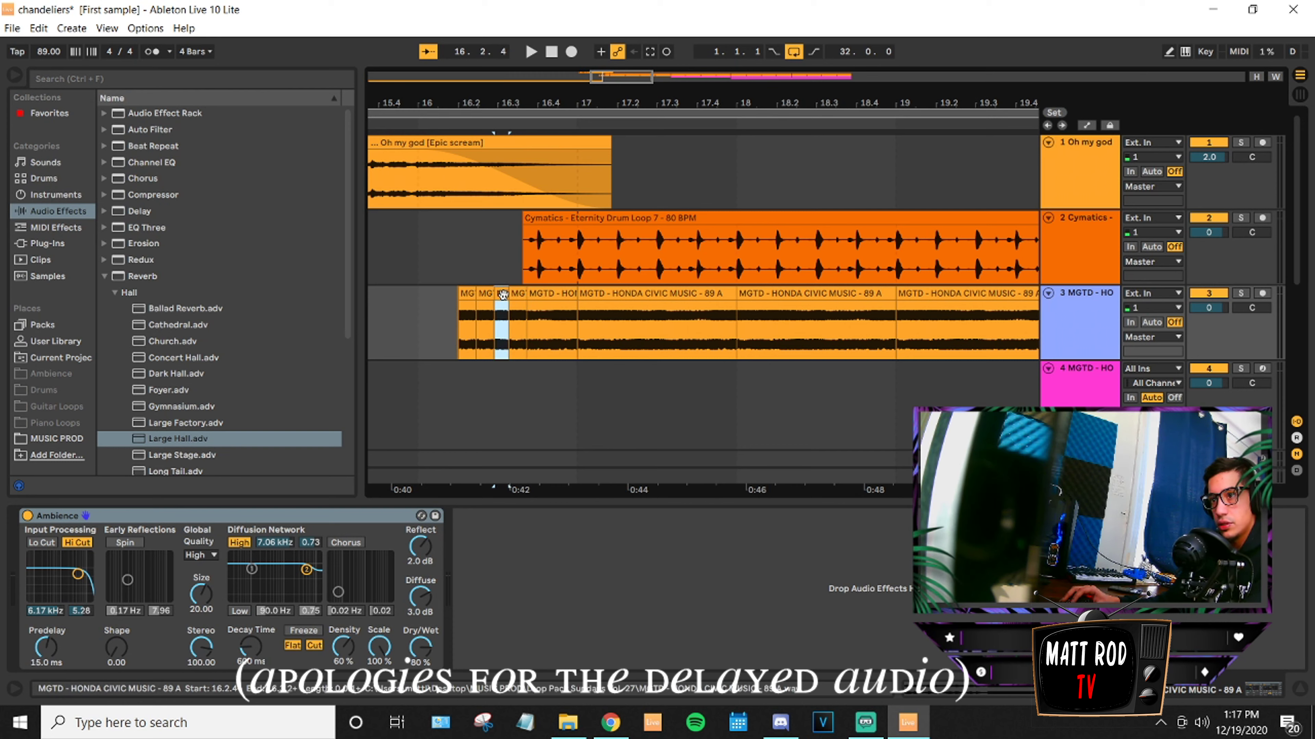
left_click(501, 295)
left_click(518, 294)
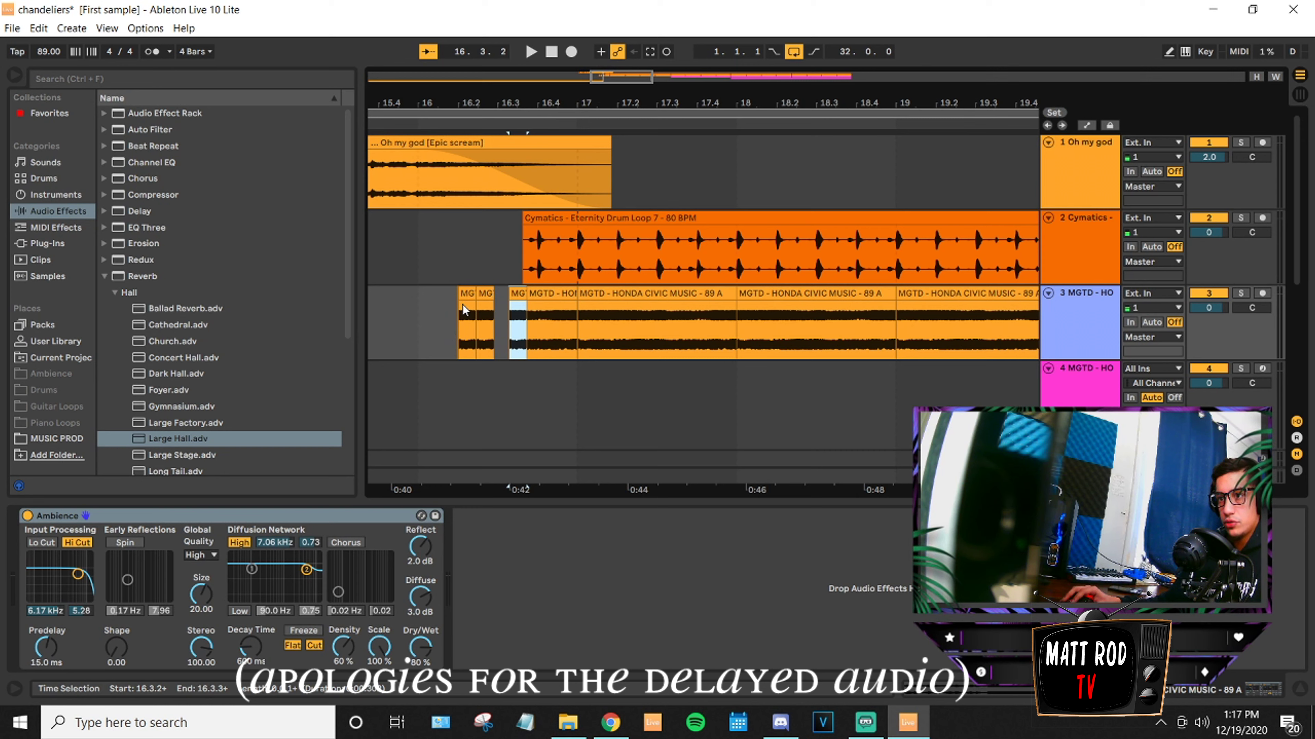
left_click(446, 323)
left_click(403, 335)
key("space")
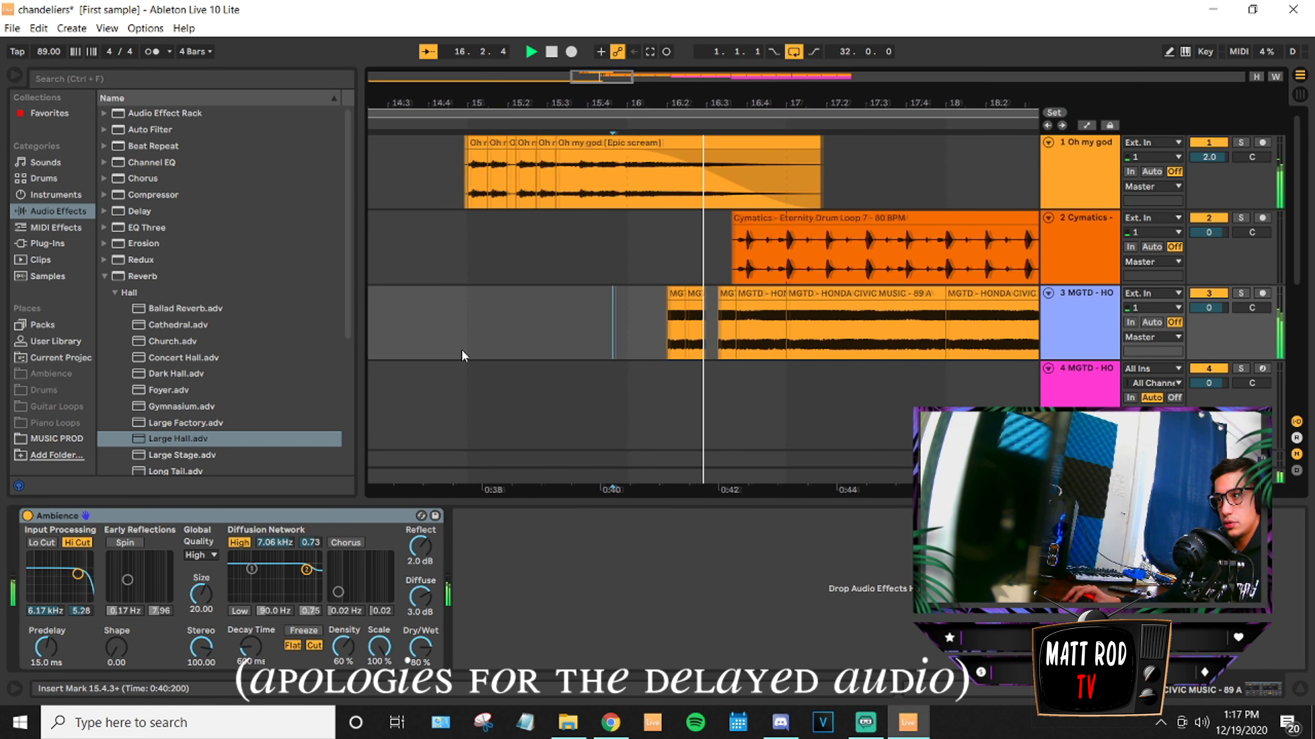
key("space")
Solo track 3 and audition its chopped melody entry from 16.2.1.
left_click(644, 334)
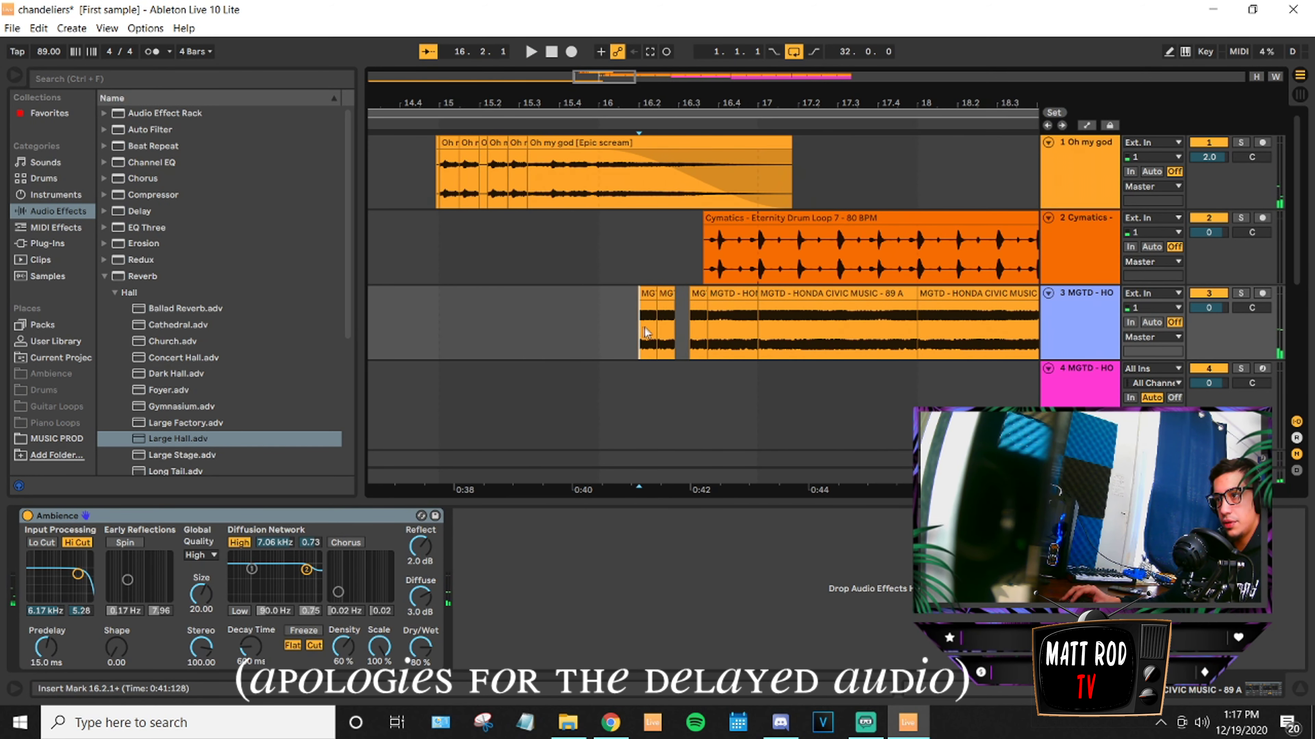
left_click(1241, 294)
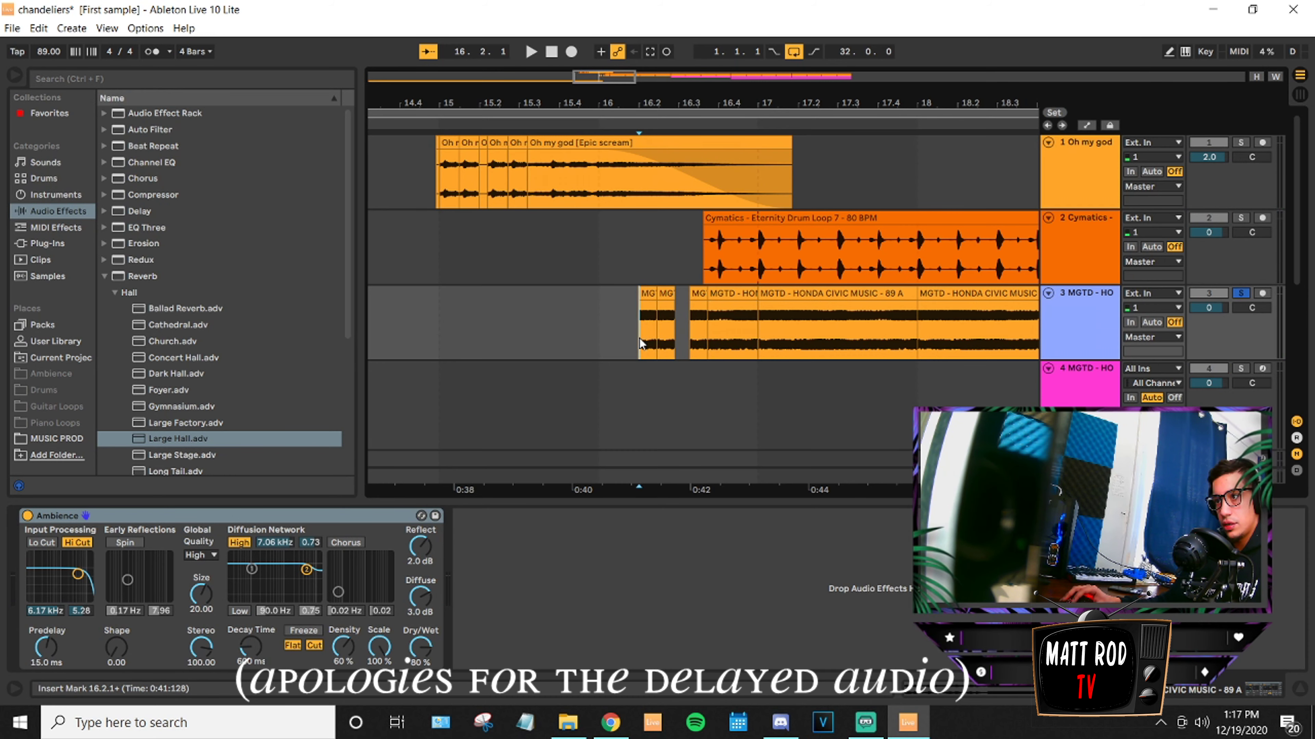
key("space")
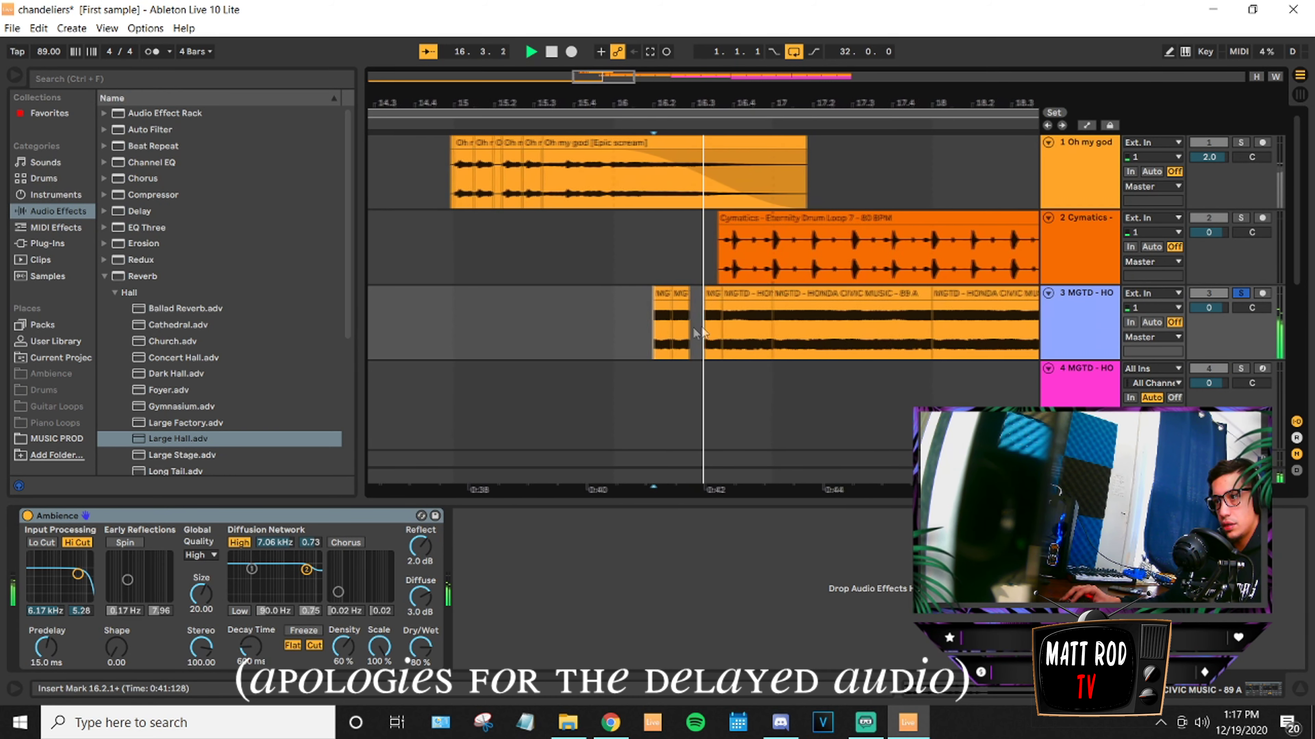
key("space")
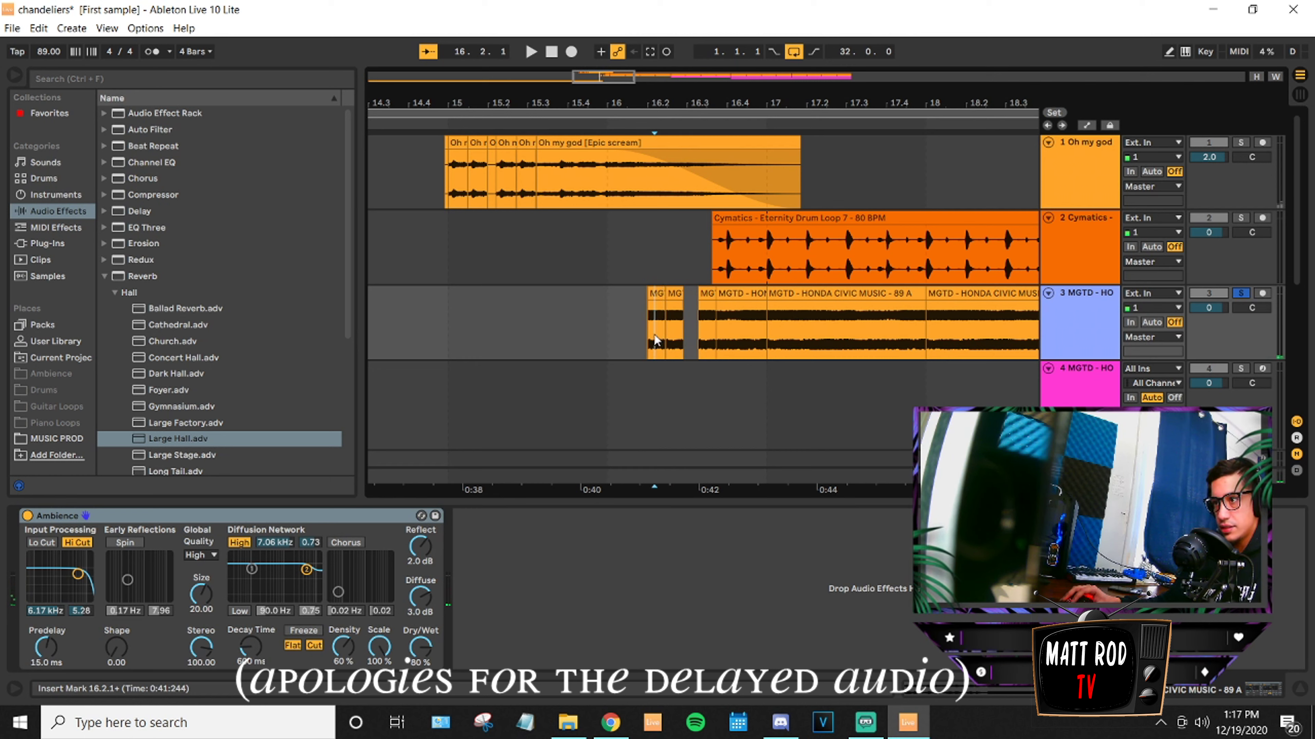
Shorten the first track 3 slice by deleting the rest of the opening pair up to the gap, keeping track 3 soloed.
key("s")
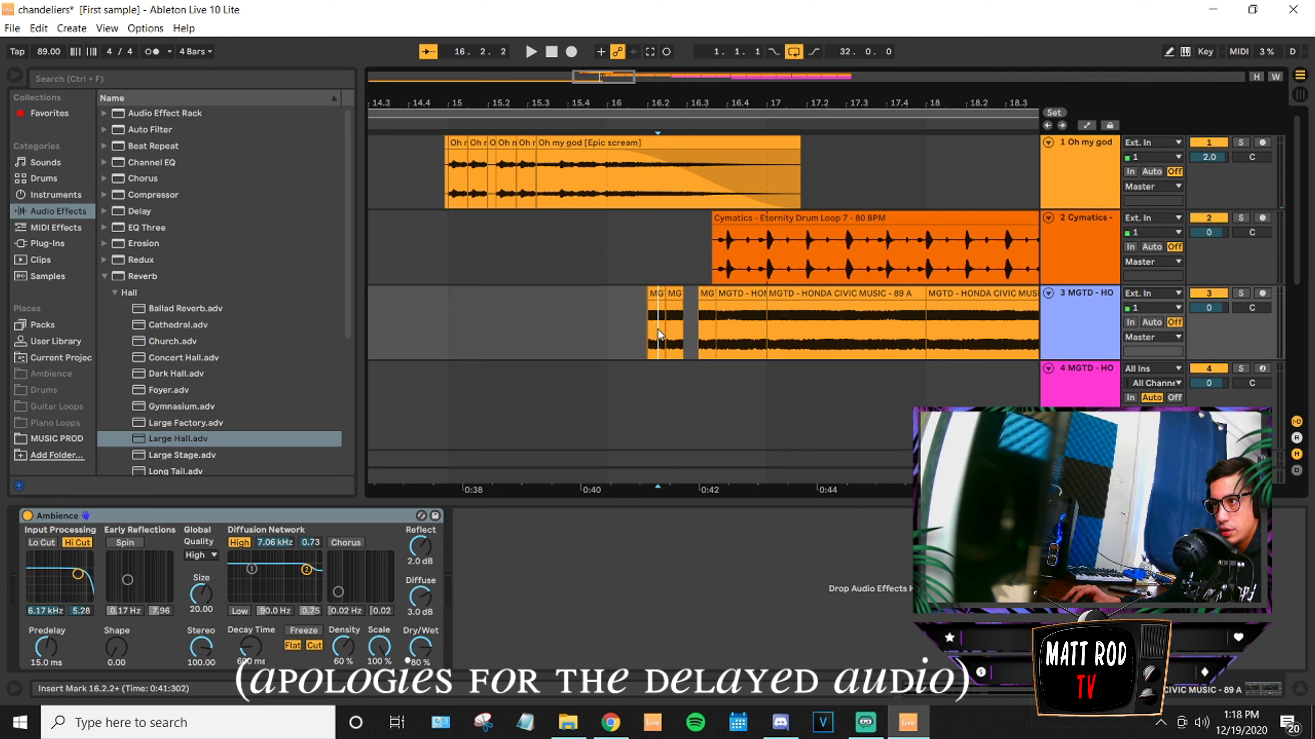
left_click_drag(658, 330, 683, 332)
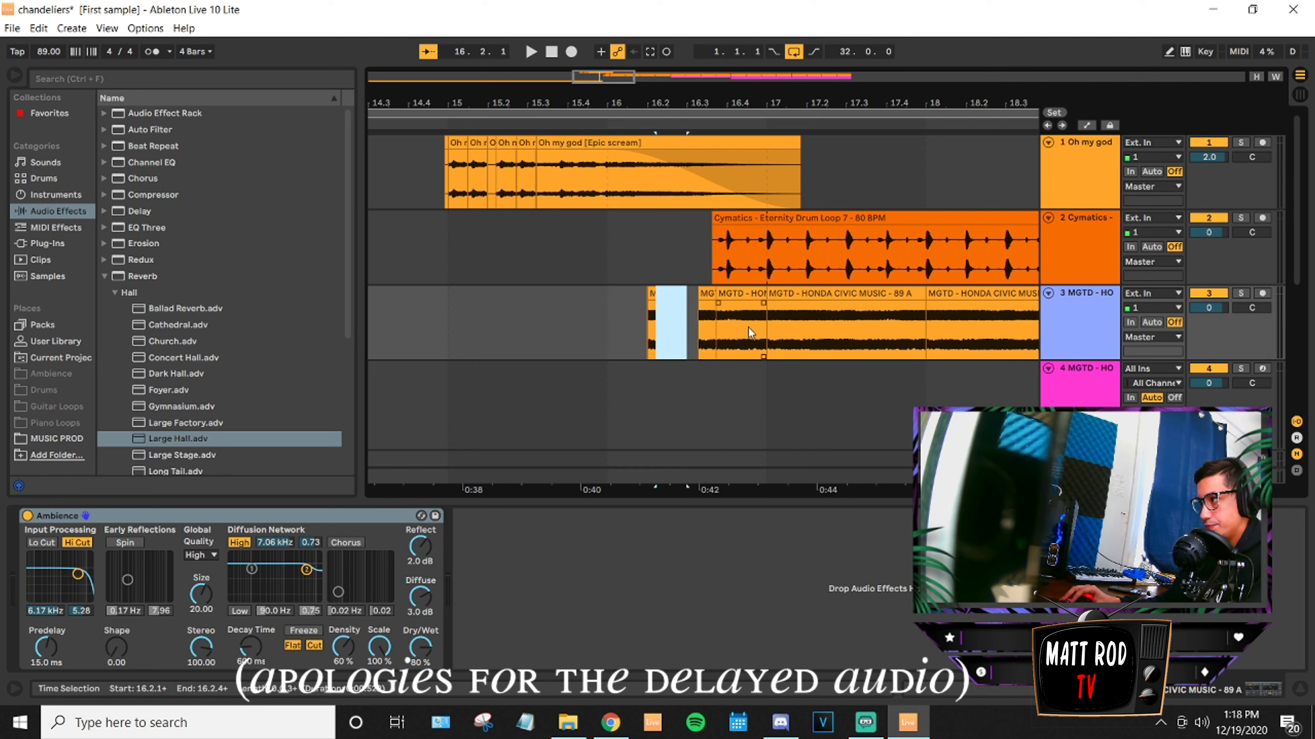
key("Delete")
key("s")
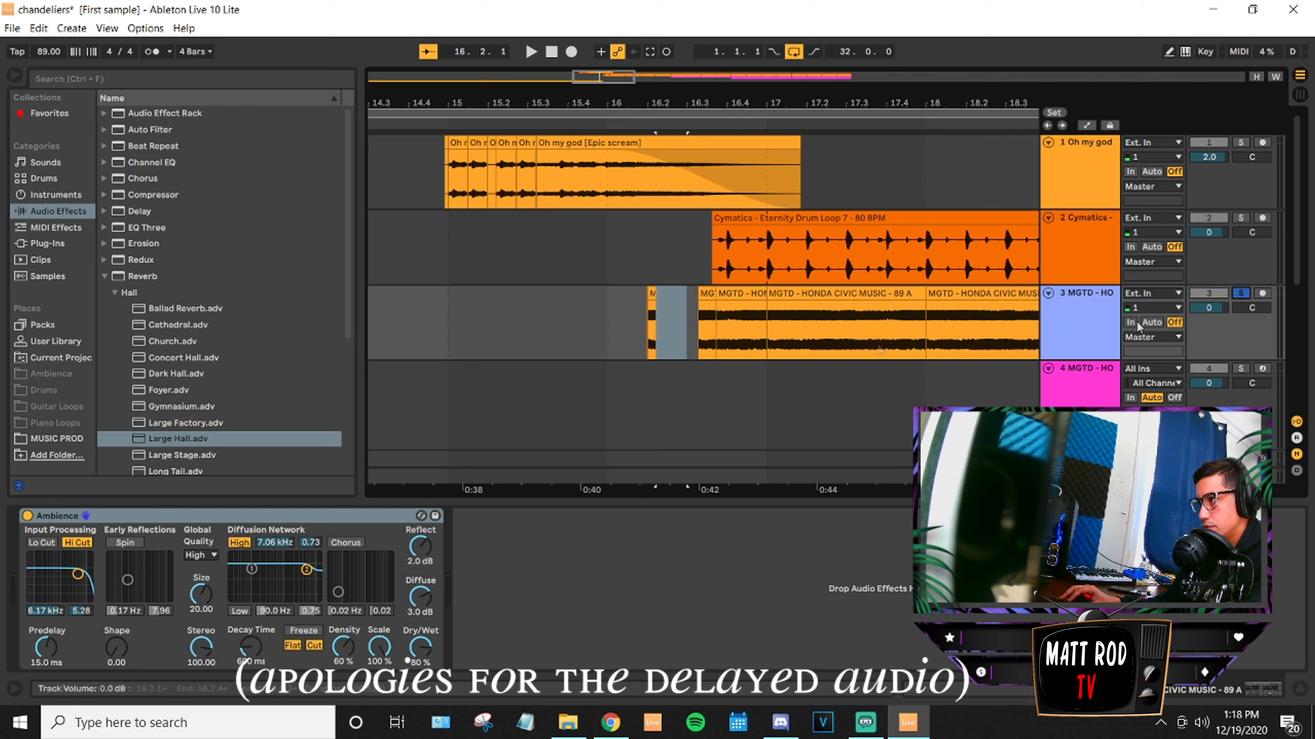
Paste copies of the shortened slice right after the first one and at about 16.2.3, and audition the stutter from about 16.1.3.
left_click(651, 322)
left_click(671, 328)
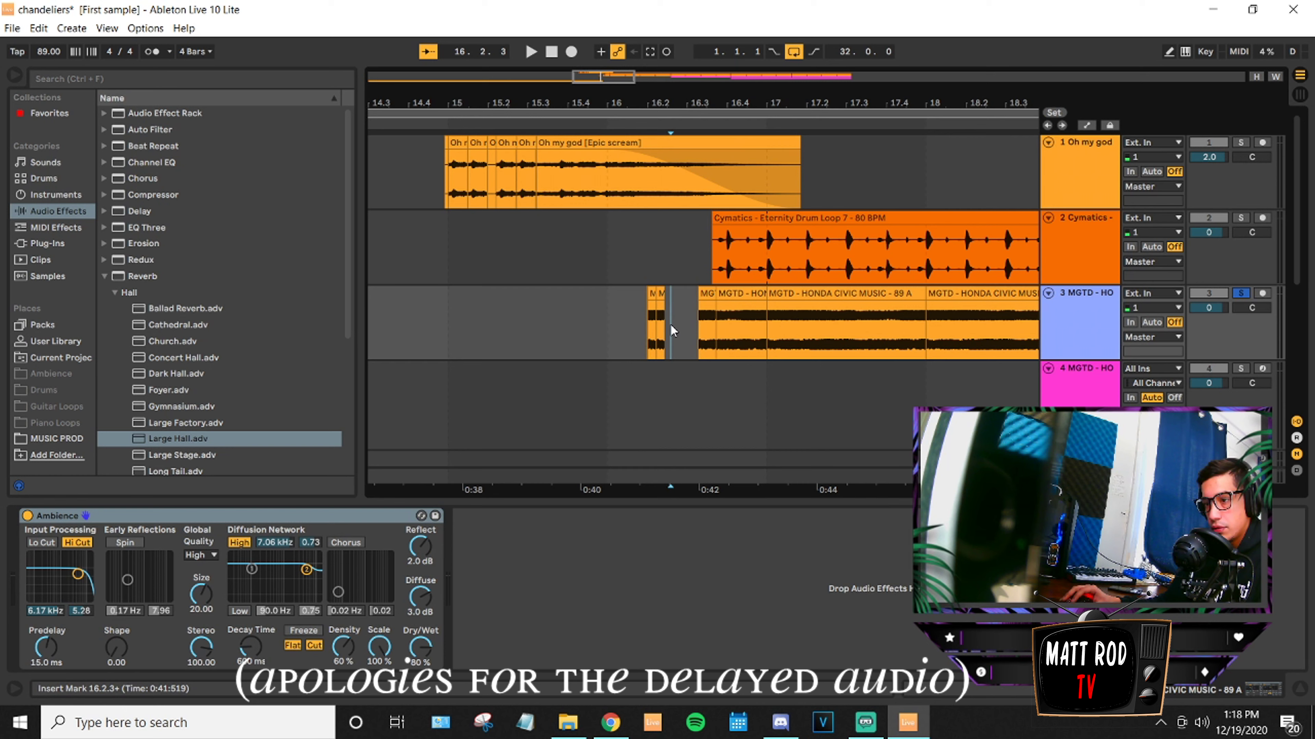
left_click(653, 316)
left_click(676, 326)
key("ctrl+v")
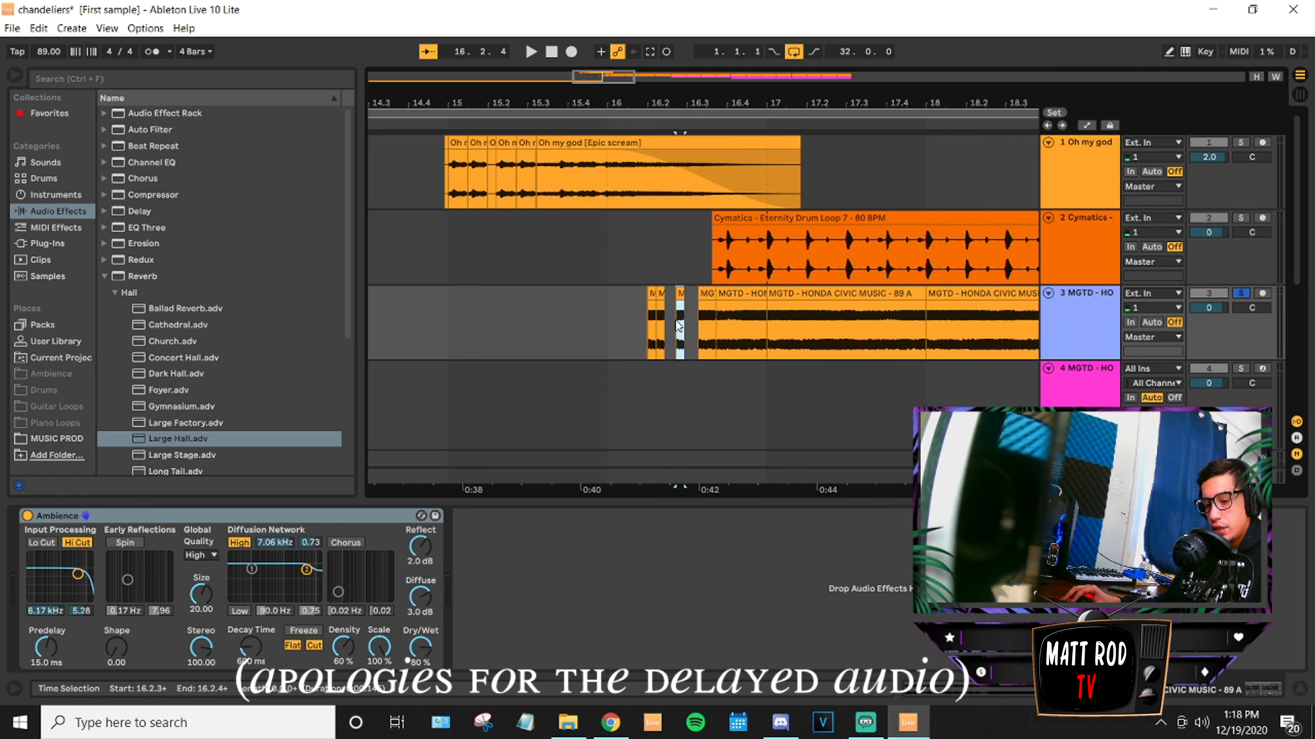
left_click(635, 323)
key("space")
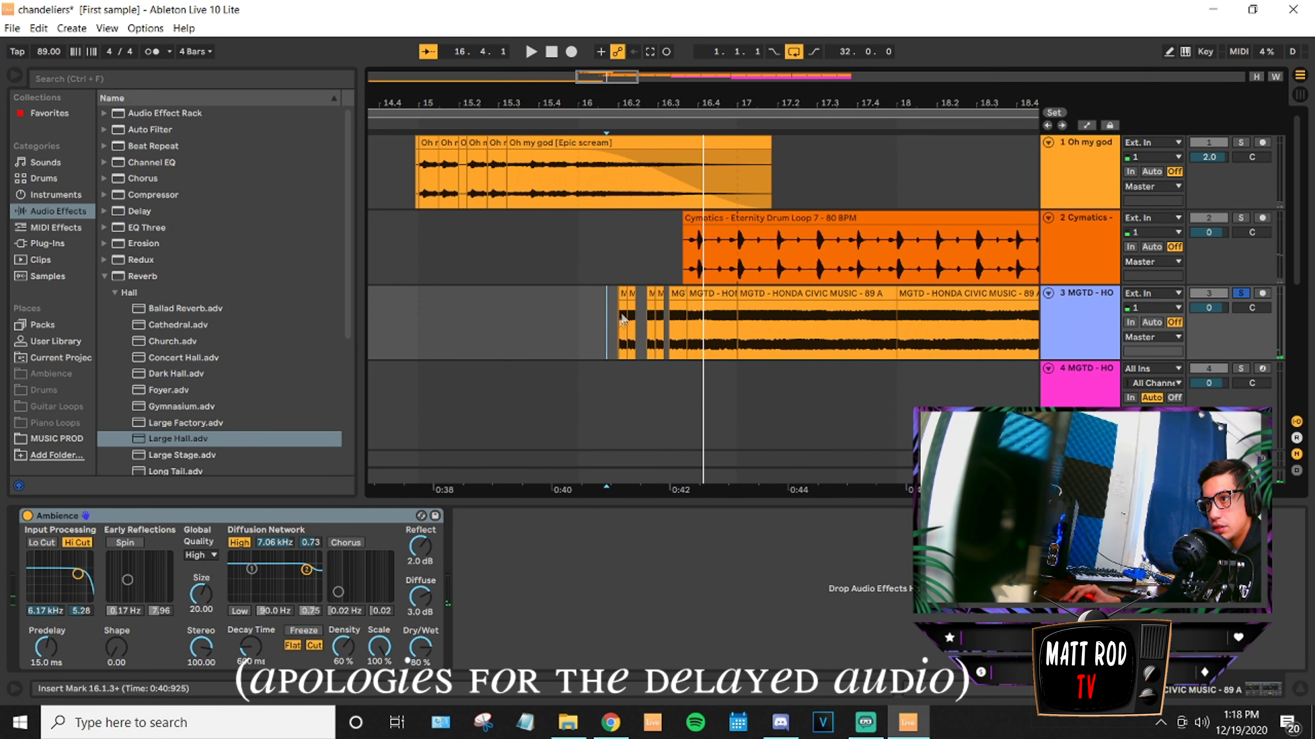
Rearrange and duplicate the short track 3 slices into a five-hit stutter pattern spanning about 16.1.1 to 16.2.4.
left_click_drag(625, 293, 598, 304)
left_click(630, 300)
left_click(654, 295)
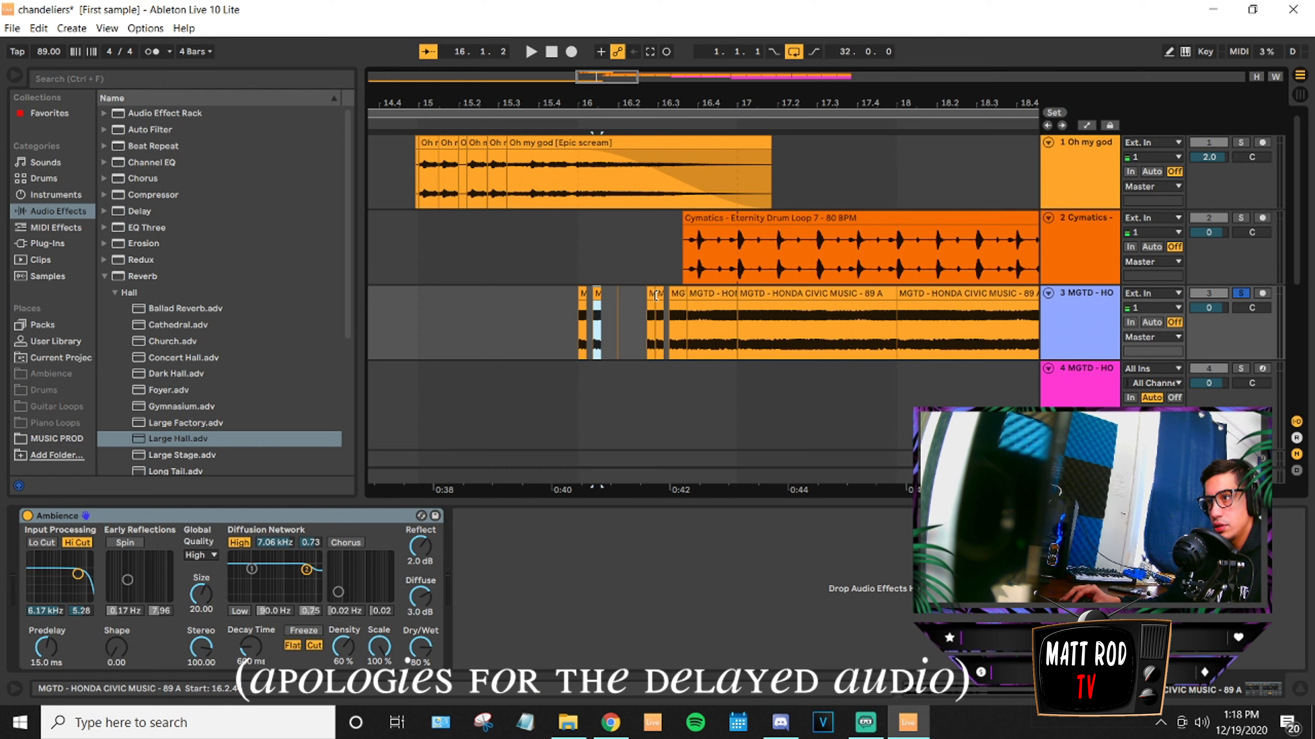
mouse_move(653, 299)
left_mouse_down()
mouse_move(623, 299)
mouse_move(636, 300)
left_mouse_up()
left_click(649, 307)
key("ctrl+v")
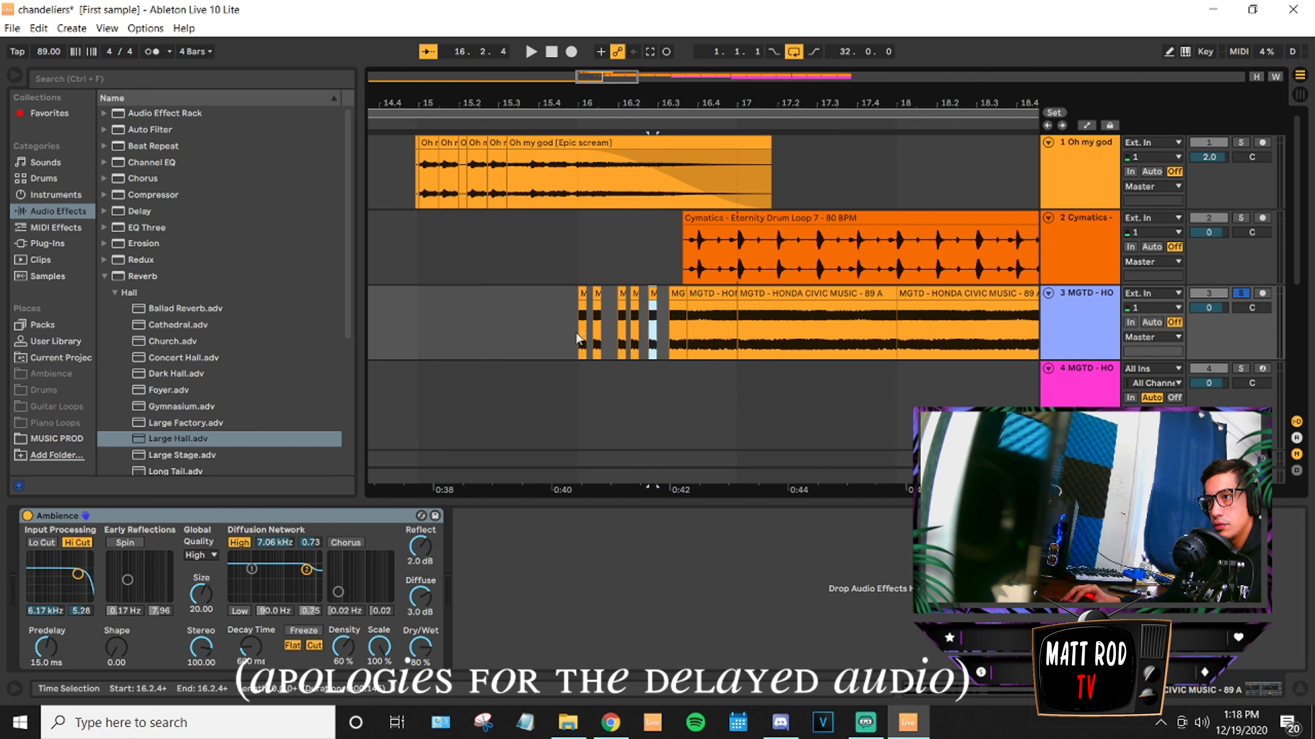
Nudge the second stutter slice earlier, closer to the first at about 16.1.2, and play back the soloed pattern.
left_click(596, 296)
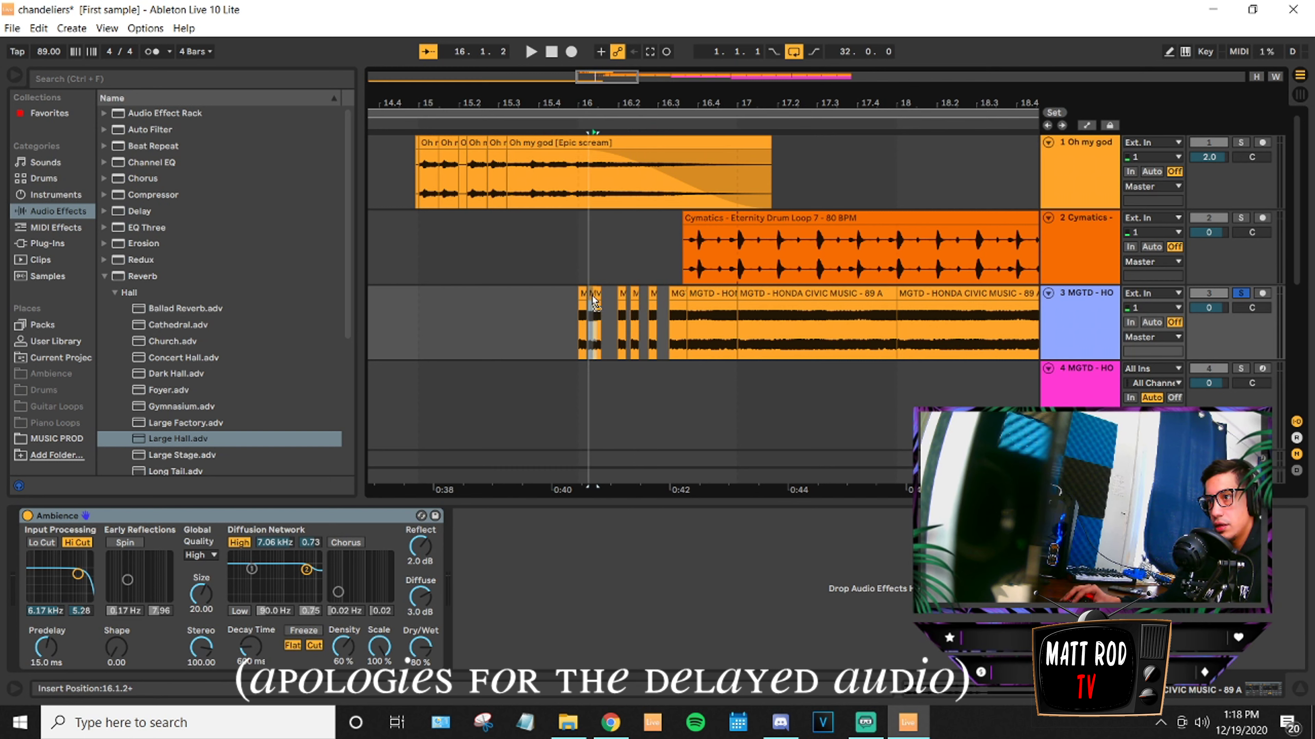
left_click(560, 300)
key("space")
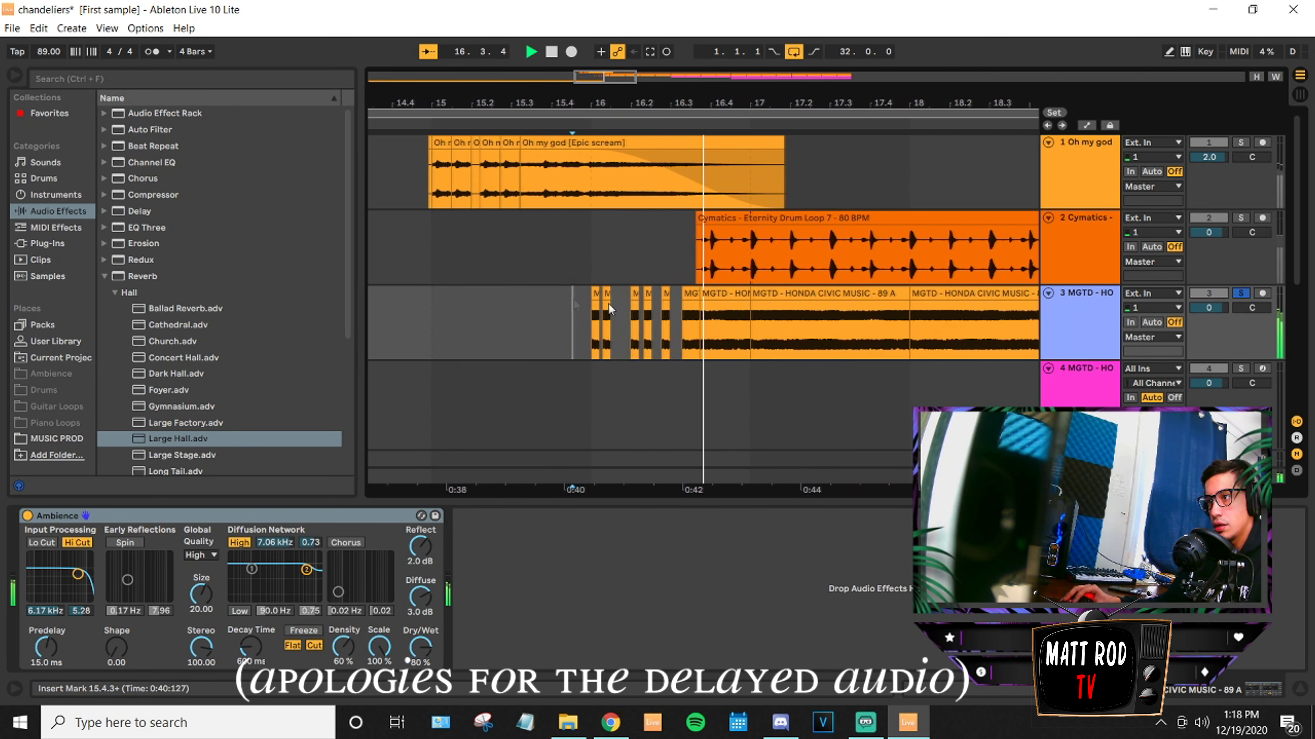
key("space")
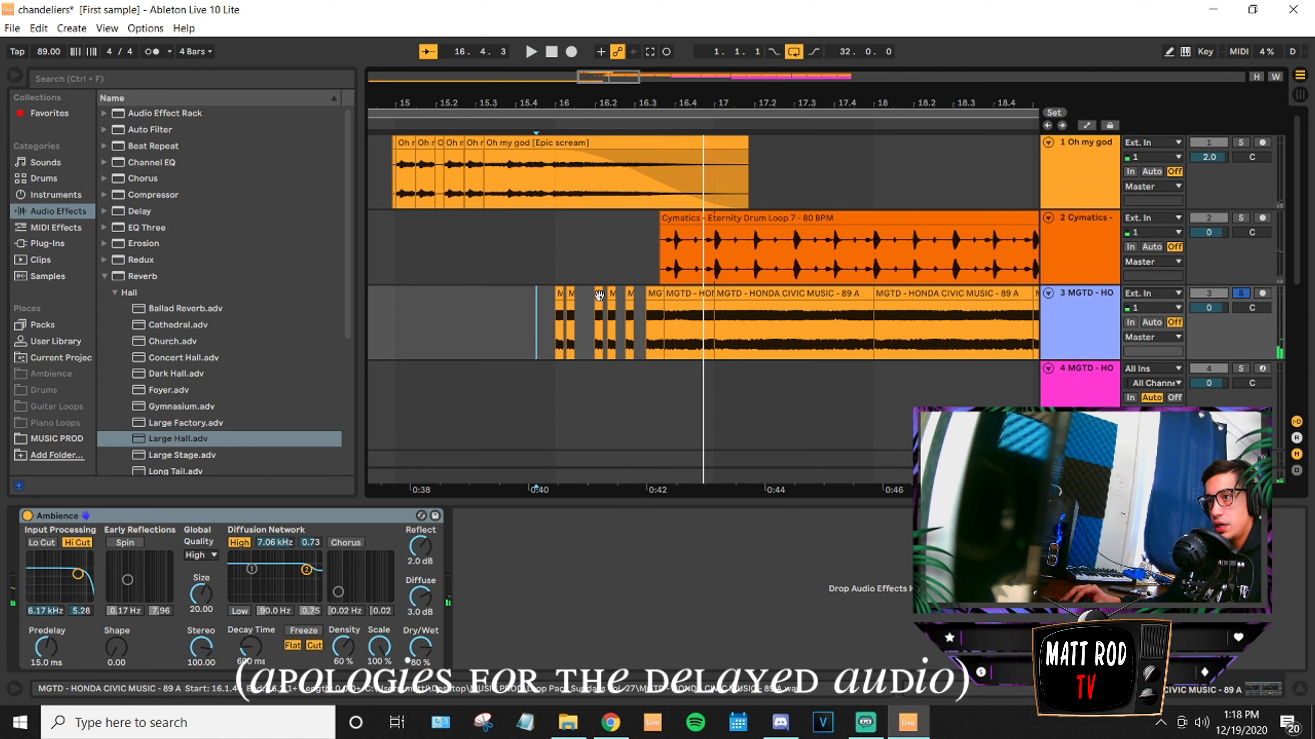
Shift the third and fourth stutter slices on track 3 slightly earlier and audition the pattern from about 15.4.3.
left_click(589, 302)
left_click_drag(590, 305, 608, 302)
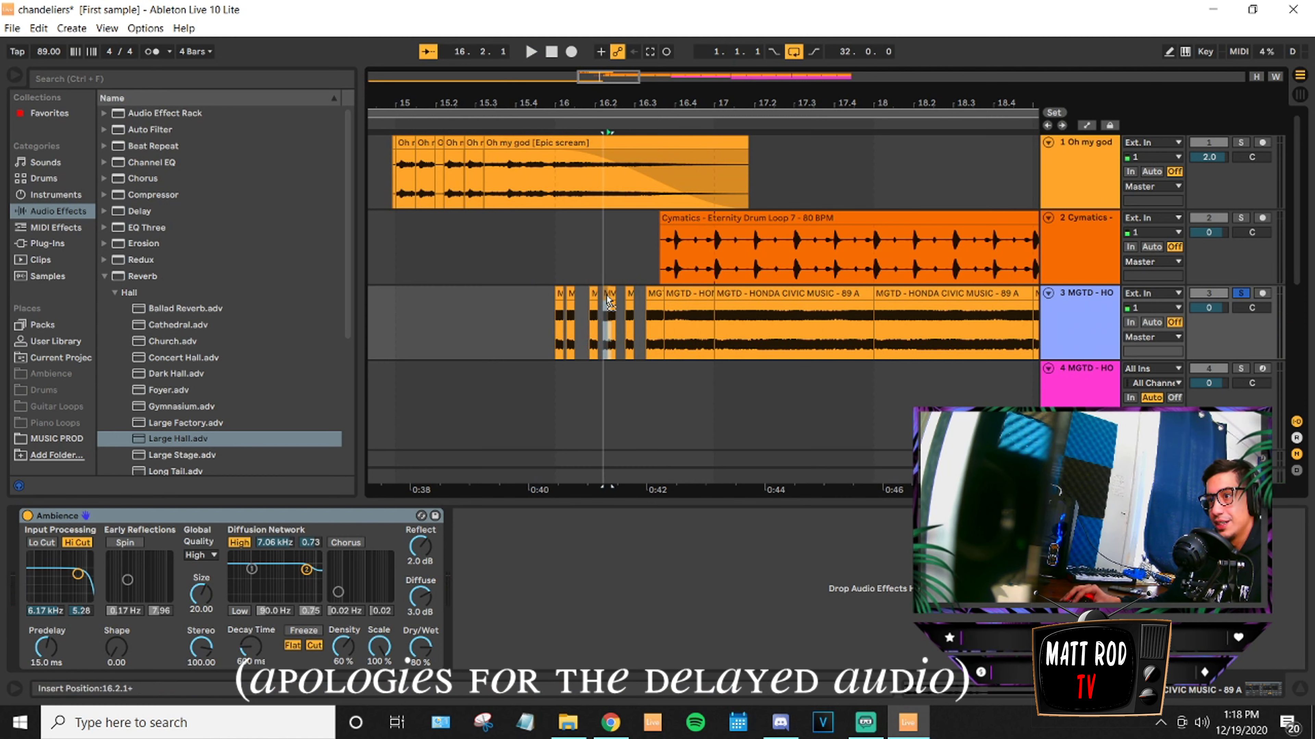
left_click(609, 301)
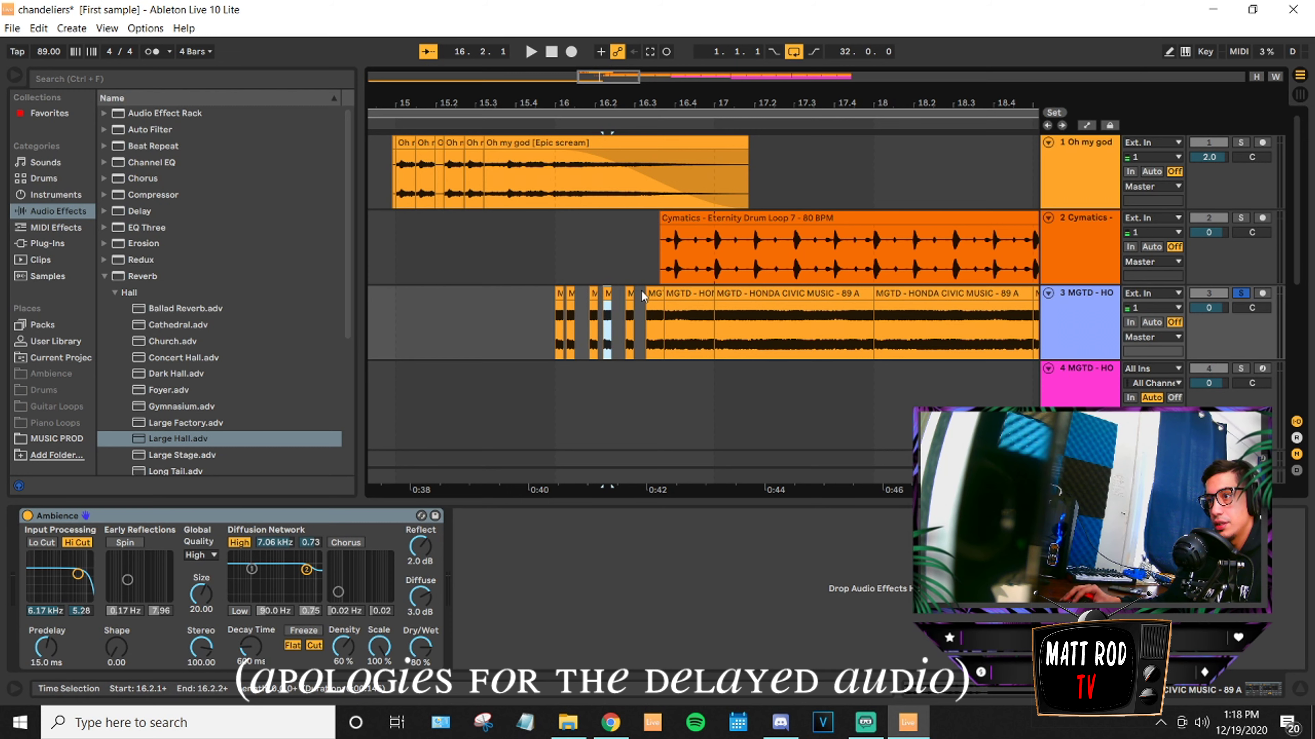
left_click(599, 303)
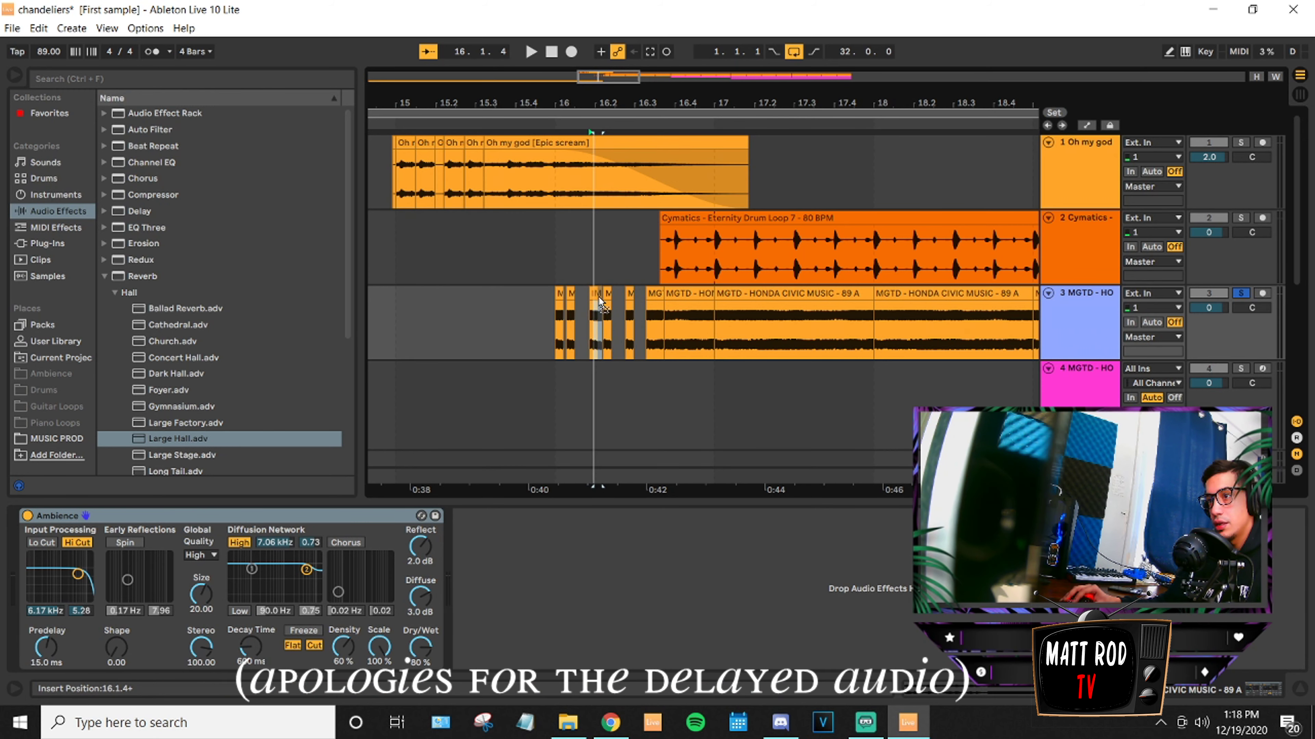
left_click(536, 316)
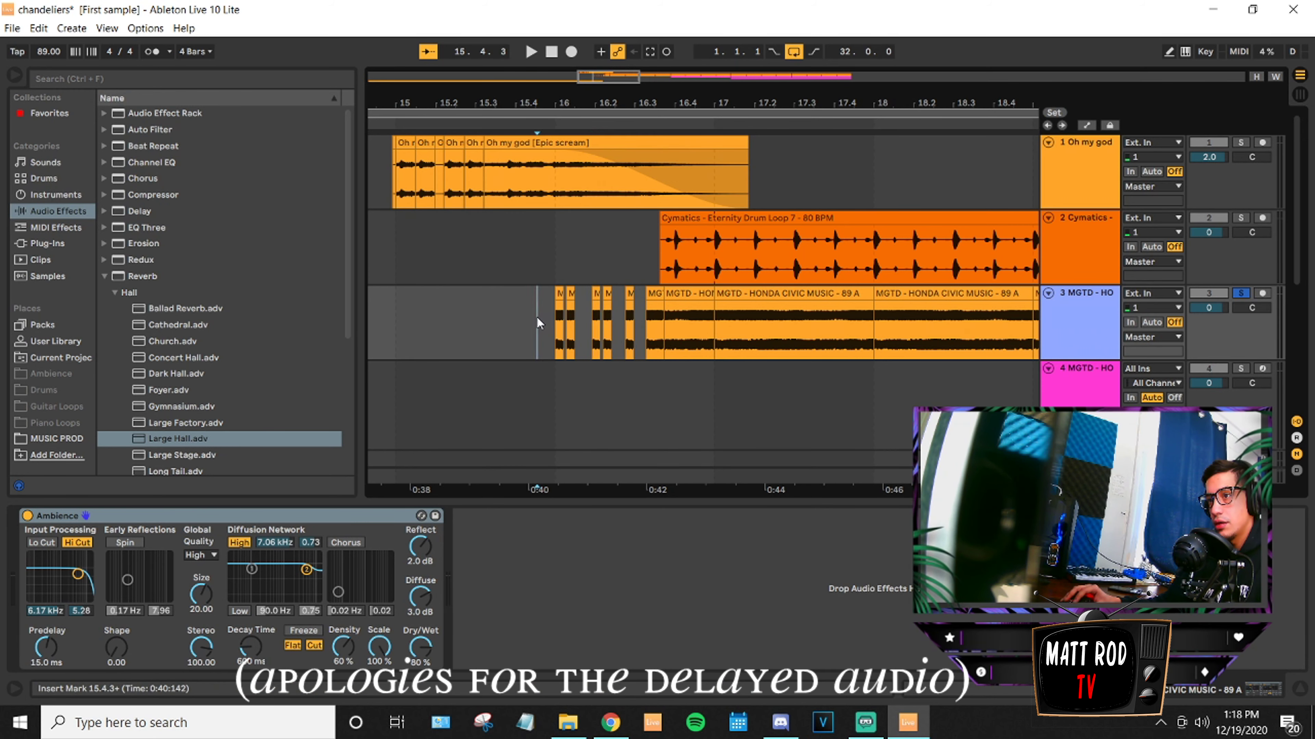
key("space")
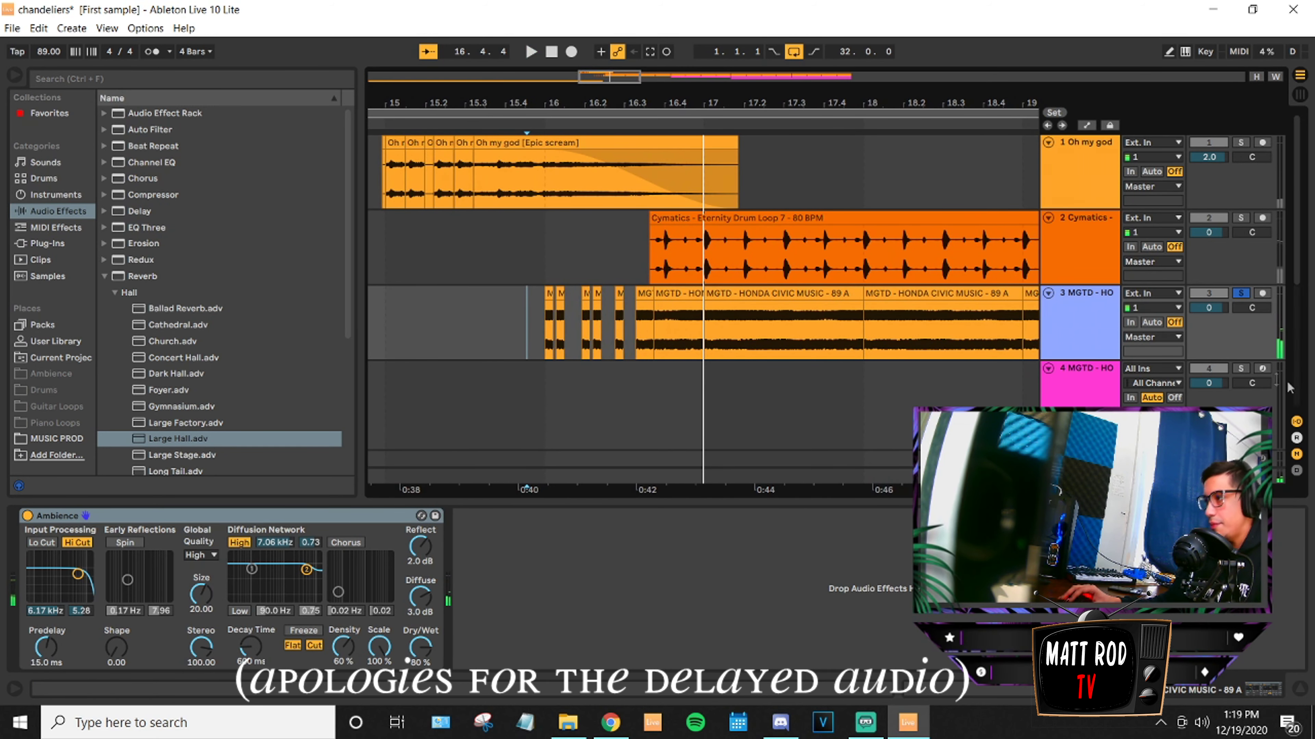
Unsolo track 3 and replay the full mix from about 15.4.3 to check the stuttered melody entry against the scream and drums.
left_click(1241, 294)
key("space")
key("space")
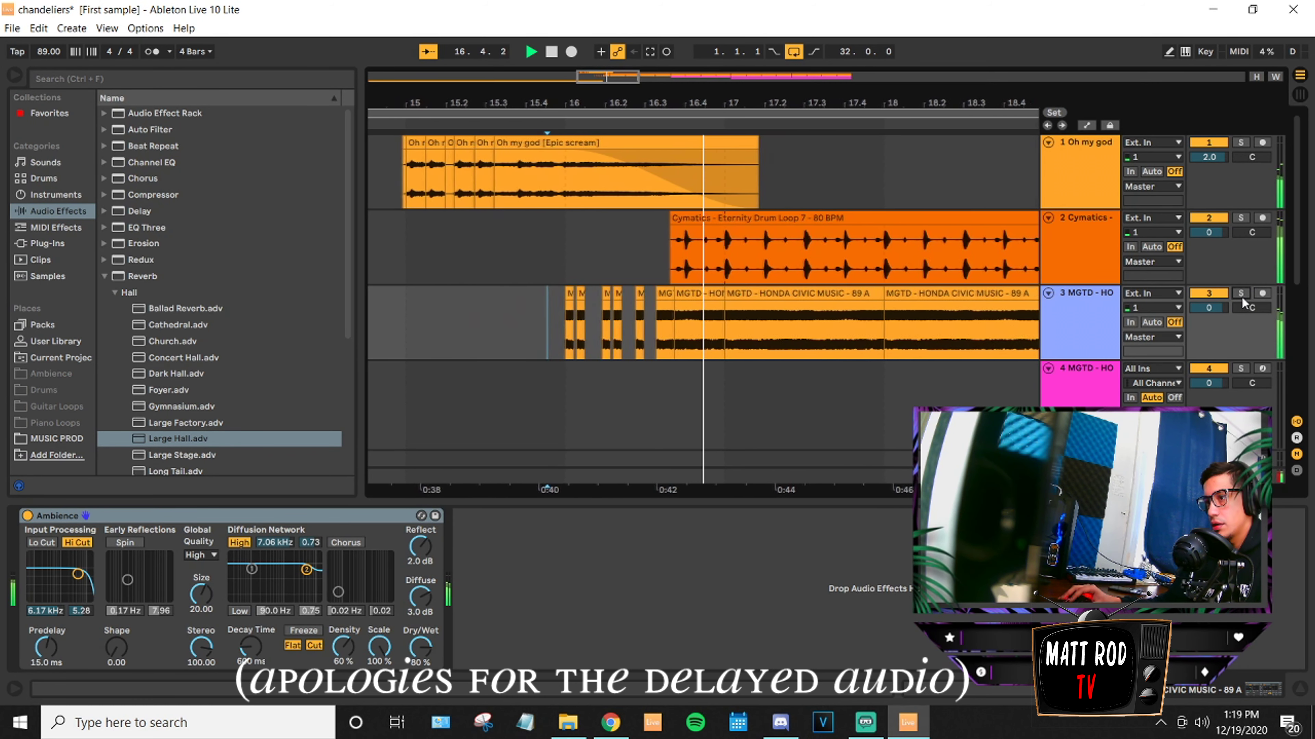
key("space")
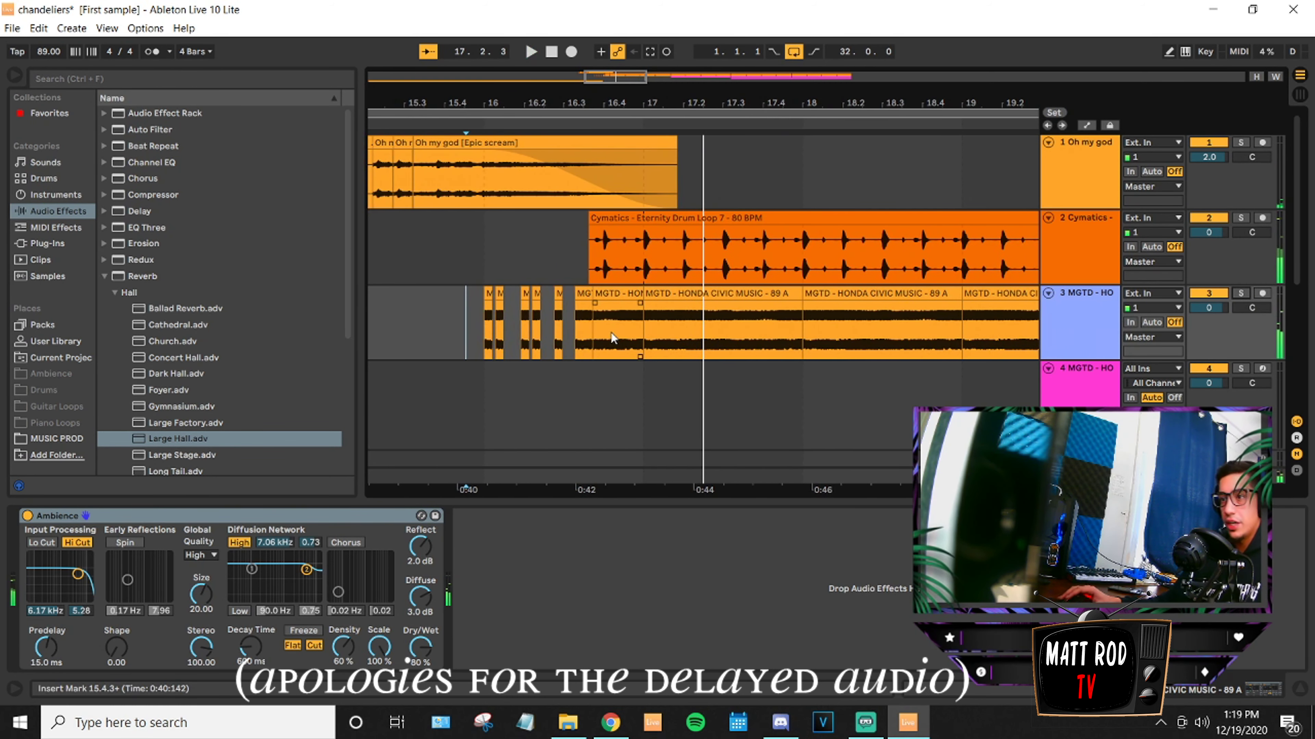
scroll(410, 334, "down", 3)
scroll(420, 327, "up", 3)
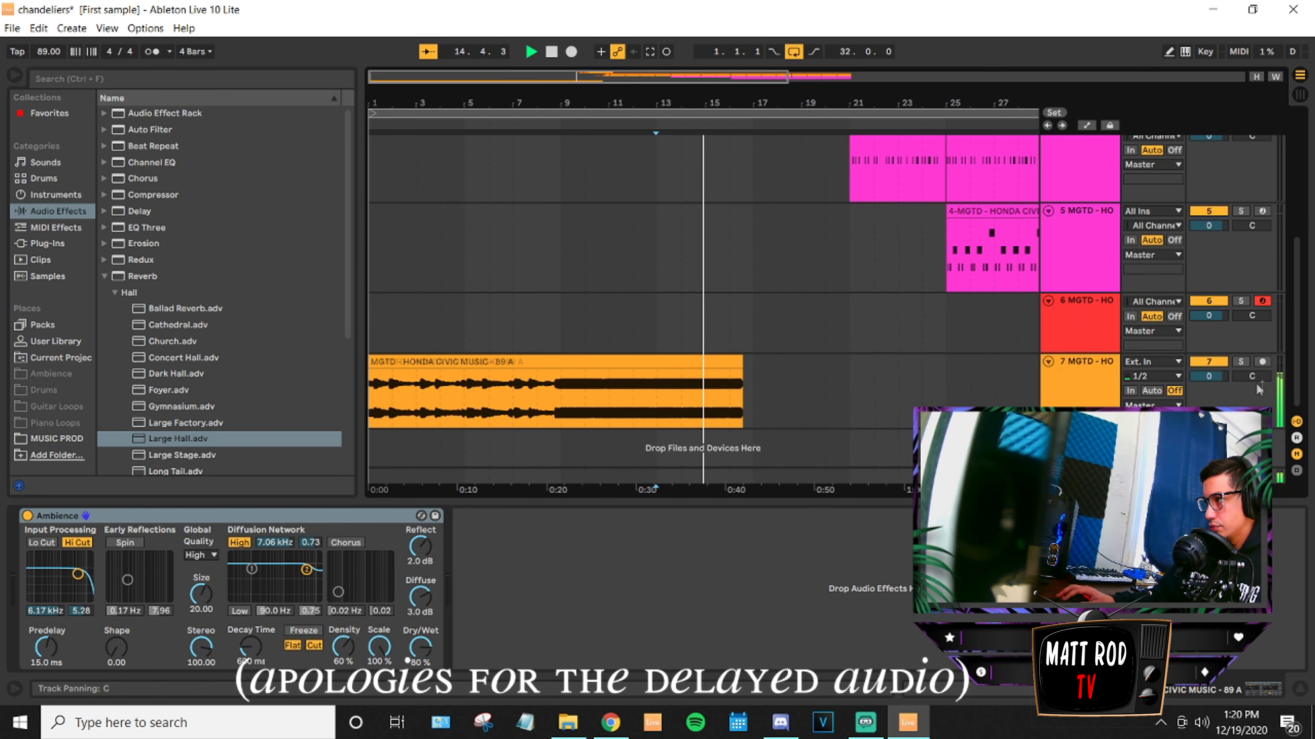
Add a Reverb with the Large Stage hall preset to track 7 and audition it in the mix.
left_click(1070, 364)
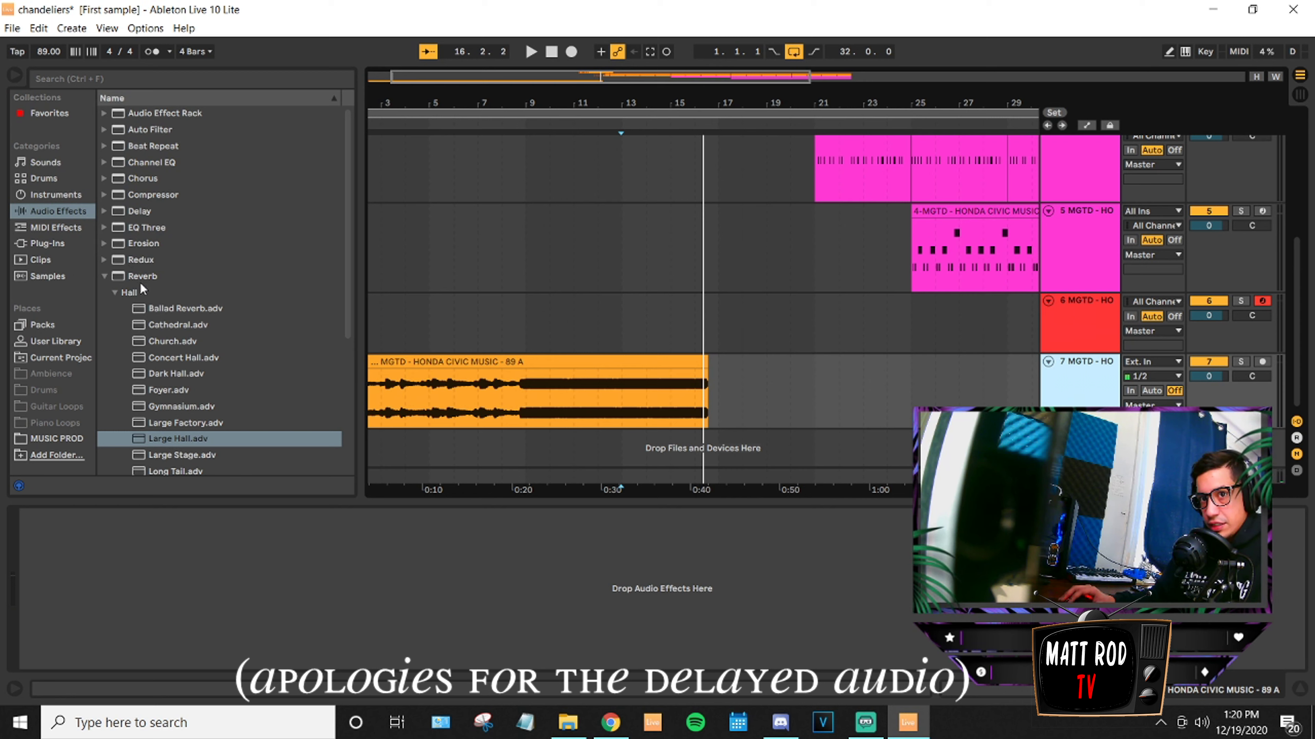
left_click_drag(142, 276, 125, 518)
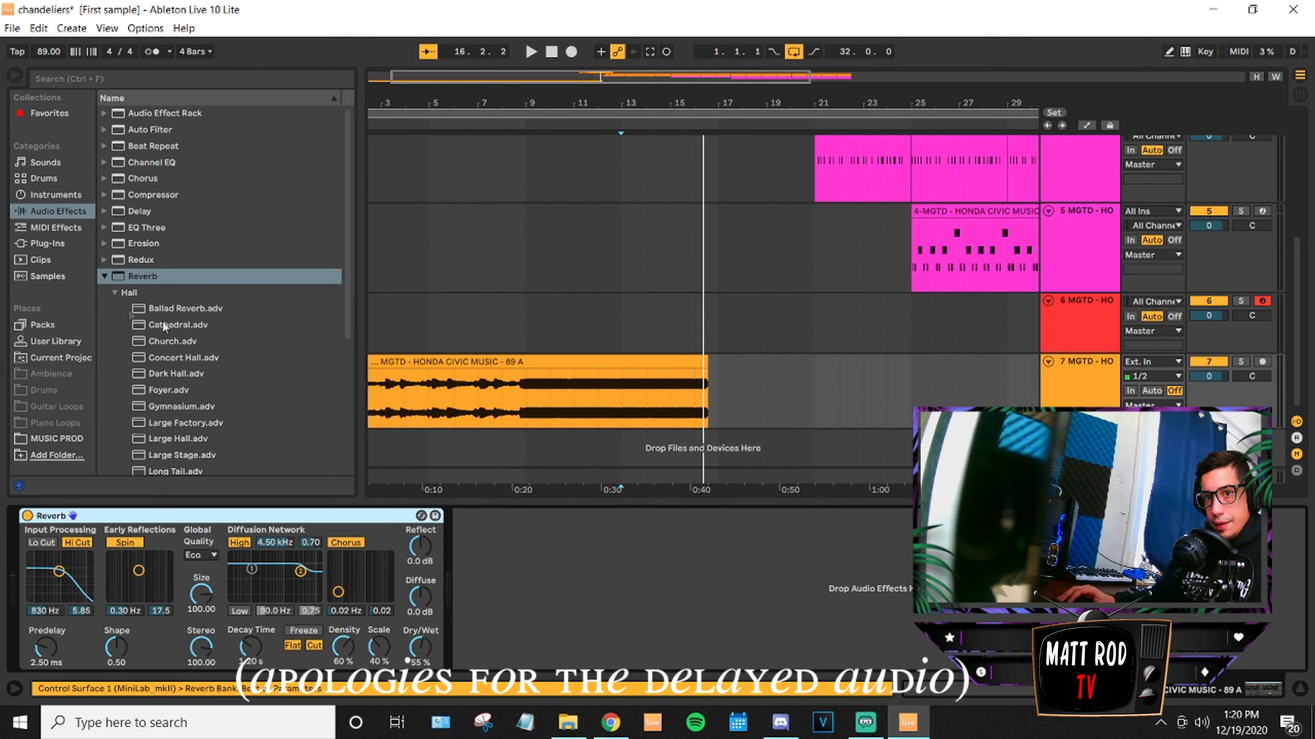
scroll(182, 425, "down", 5)
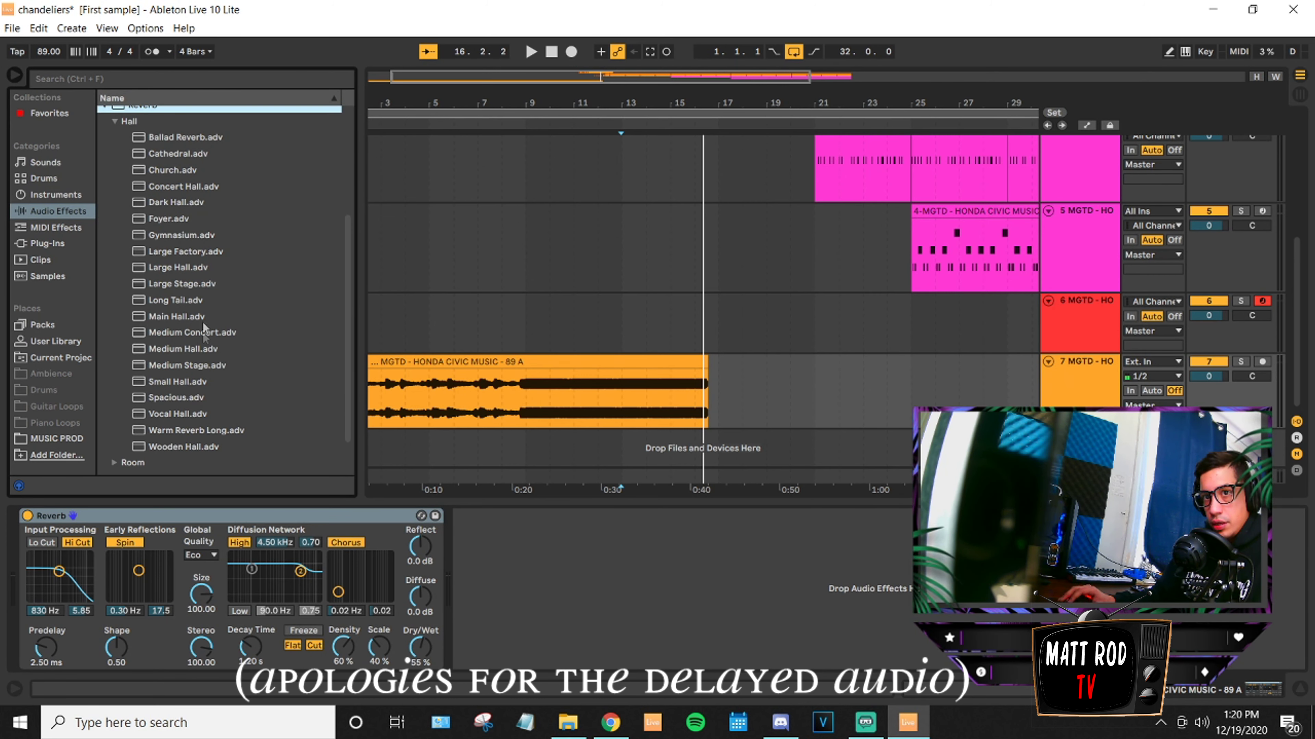
left_click_drag(176, 286, 171, 517)
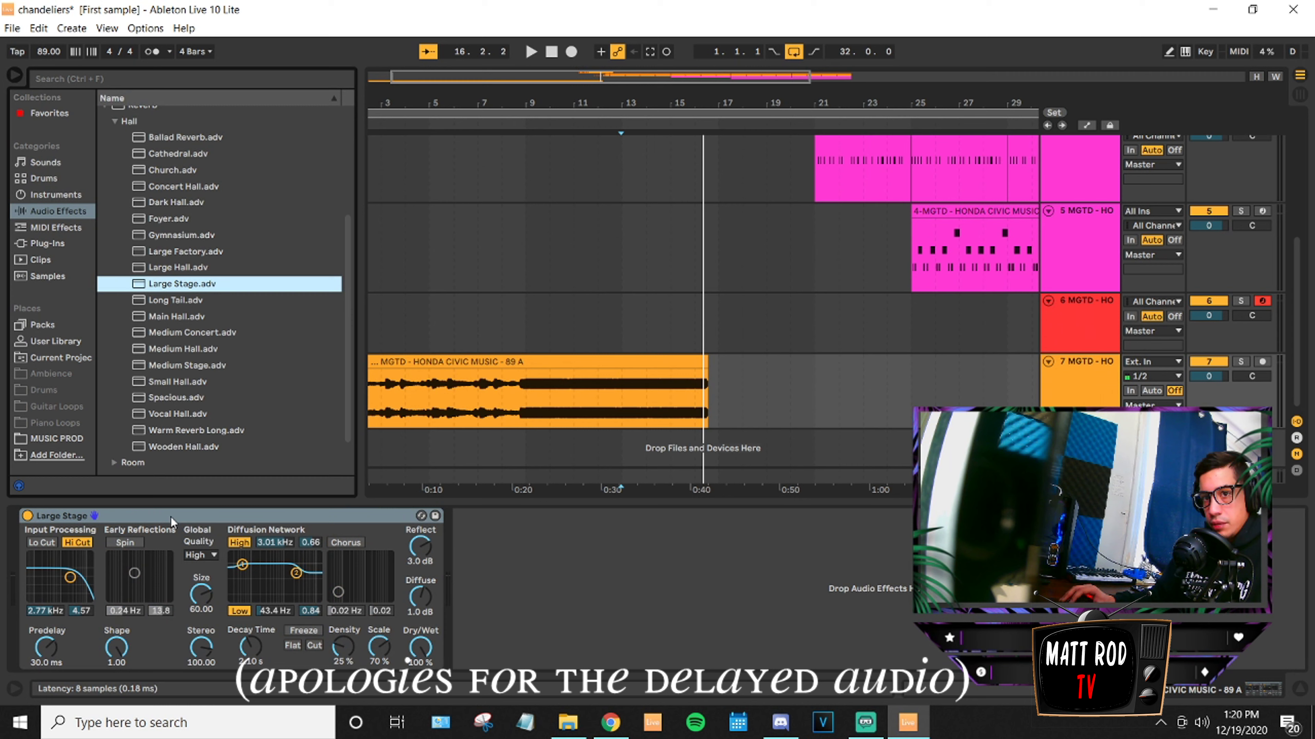
key("space")
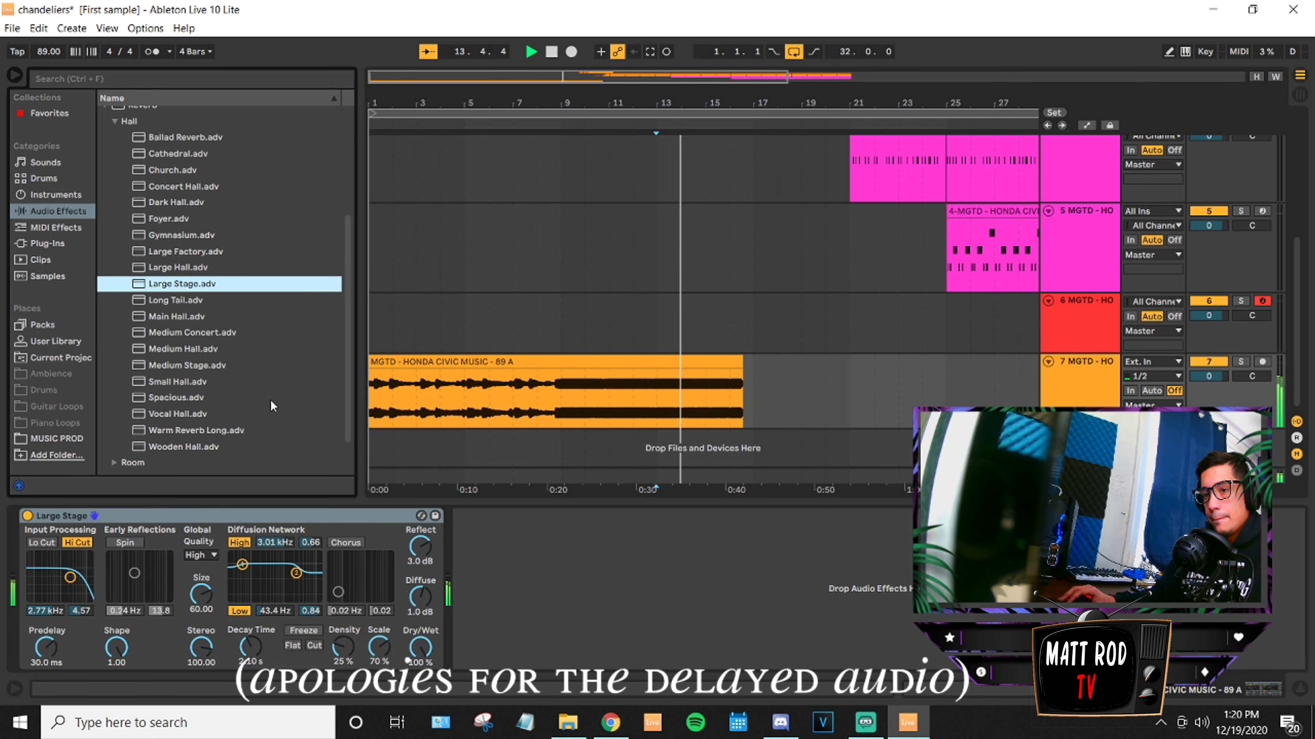
left_click(420, 648)
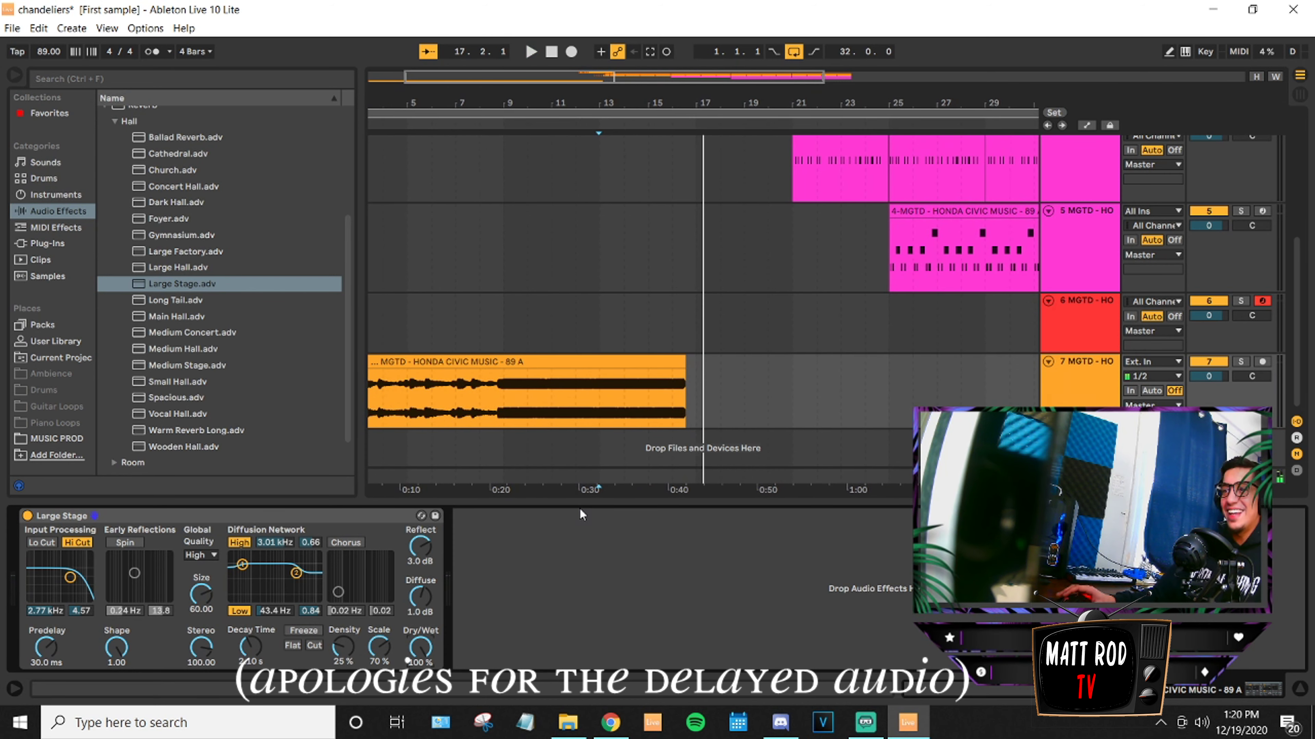
Add two more stutter slices to track 3 at about 15.2.4 and 15.3.4 and play back from 13.1.4.
left_click(672, 286)
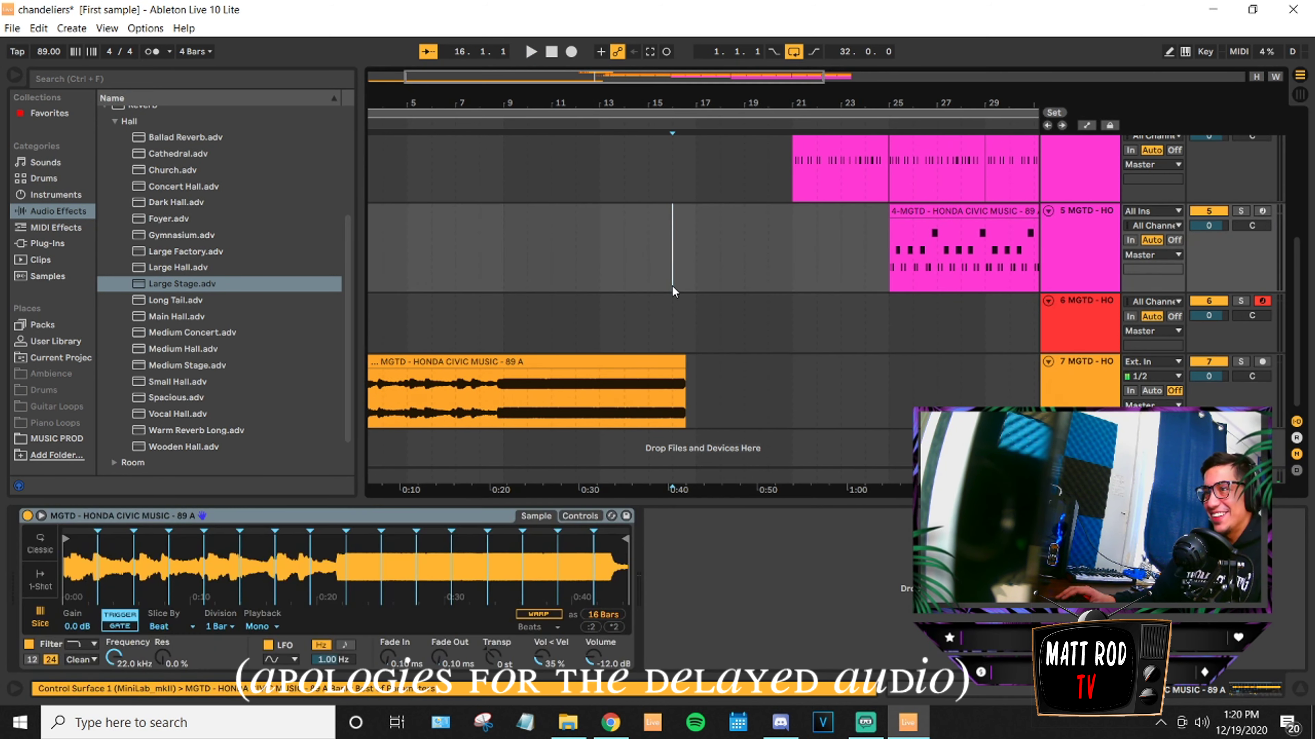
scroll(670, 293, "up", 5)
left_click(660, 268)
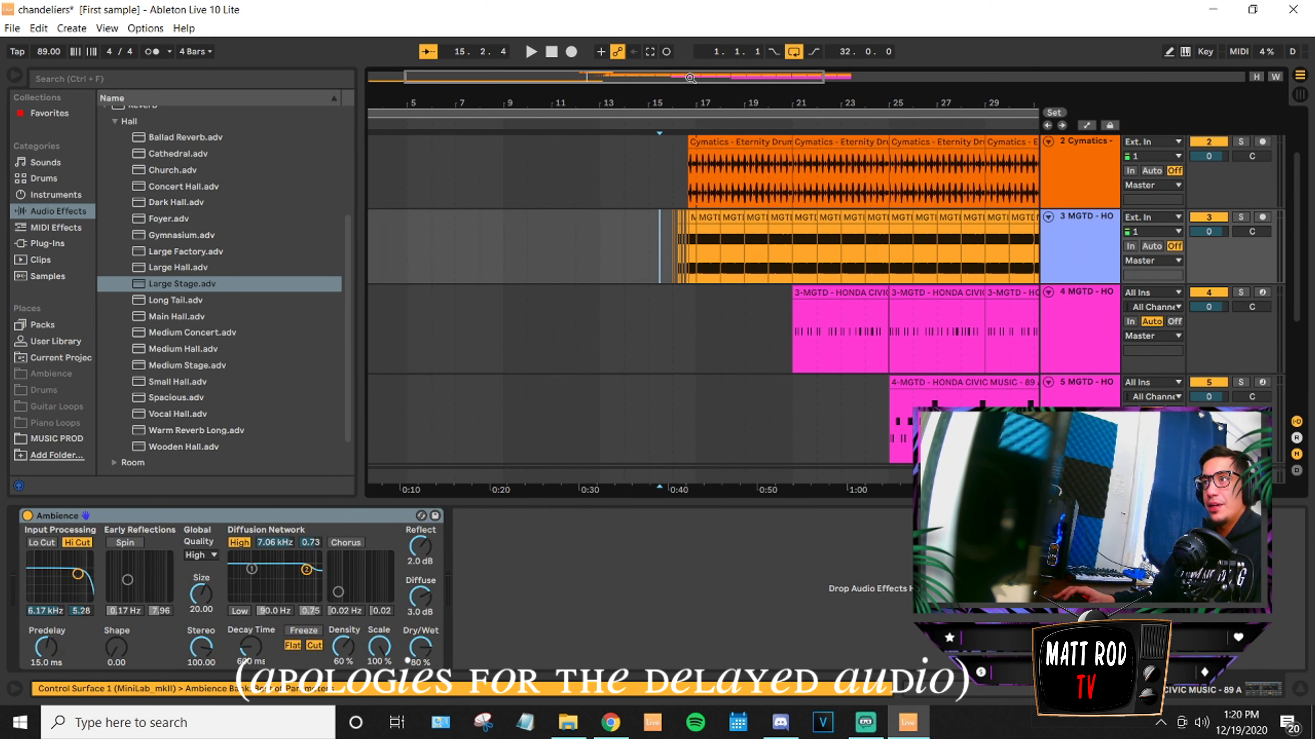
left_click_drag(689, 78, 572, 82)
key("shift+Right")
left_click(689, 258)
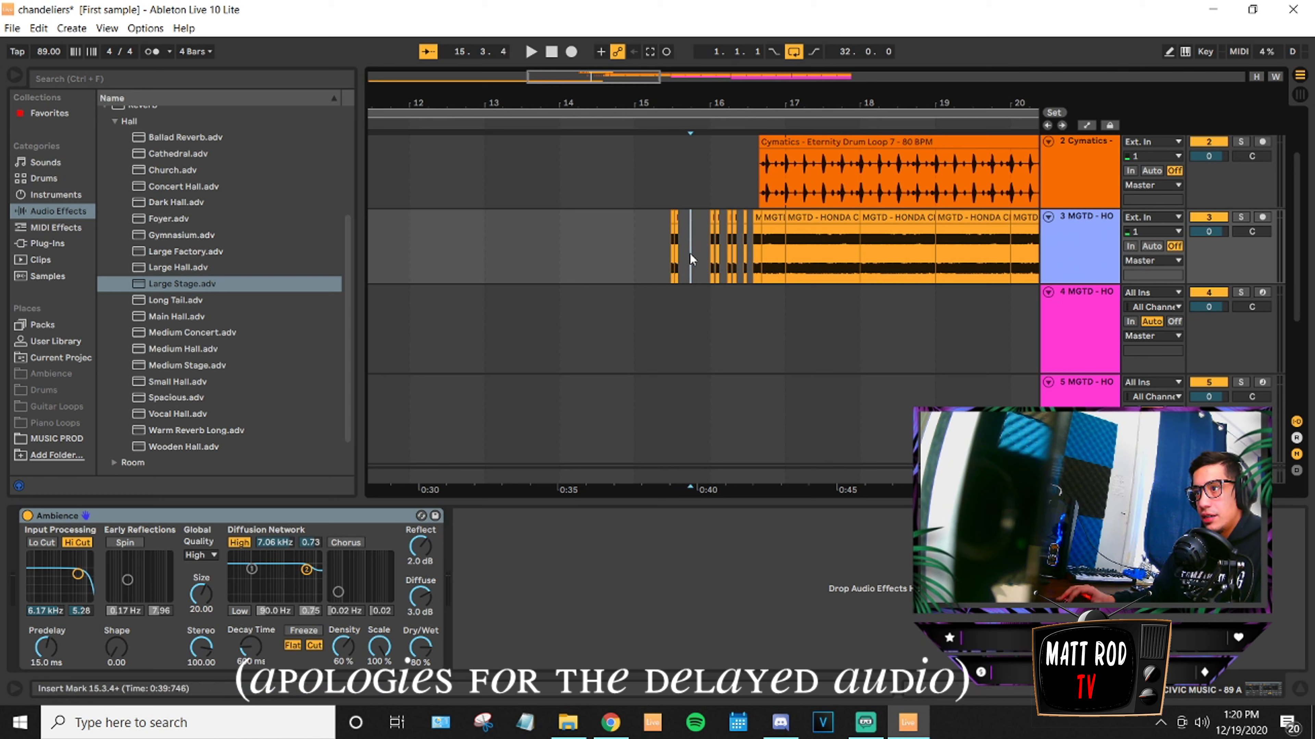
left_click(628, 253)
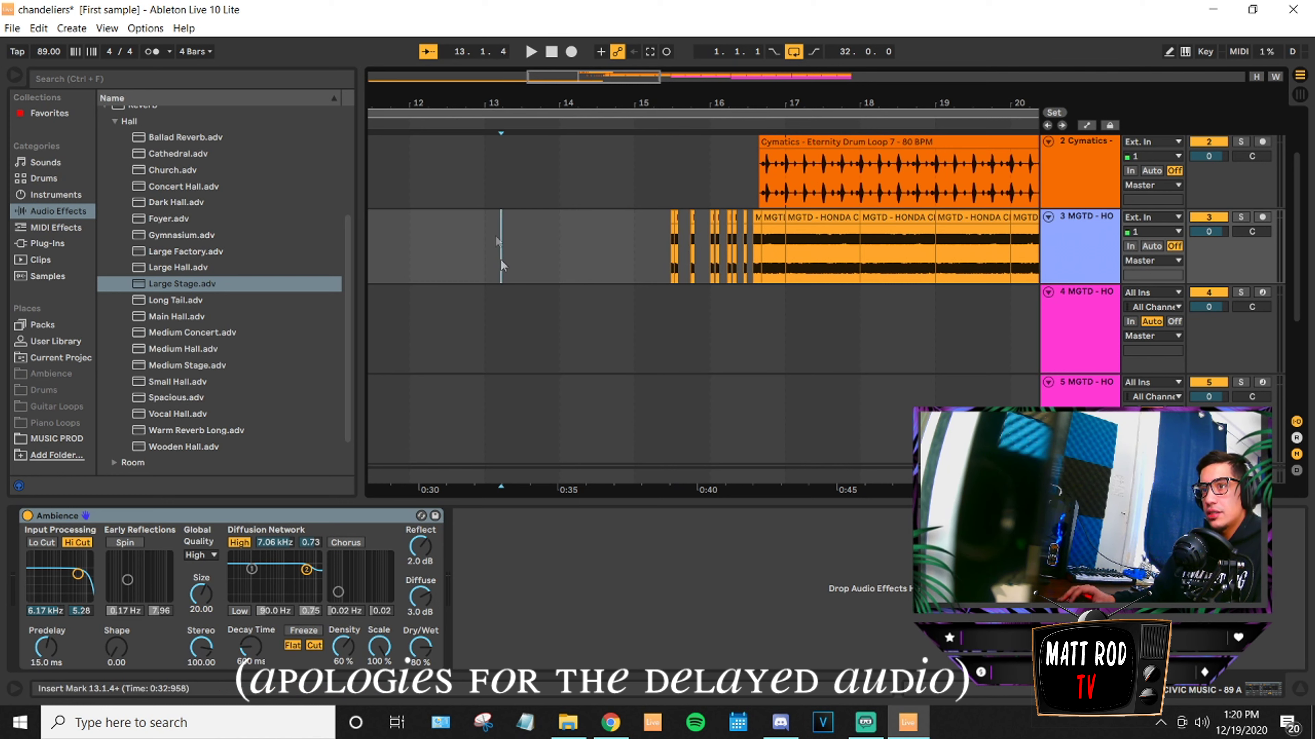
left_click(527, 53)
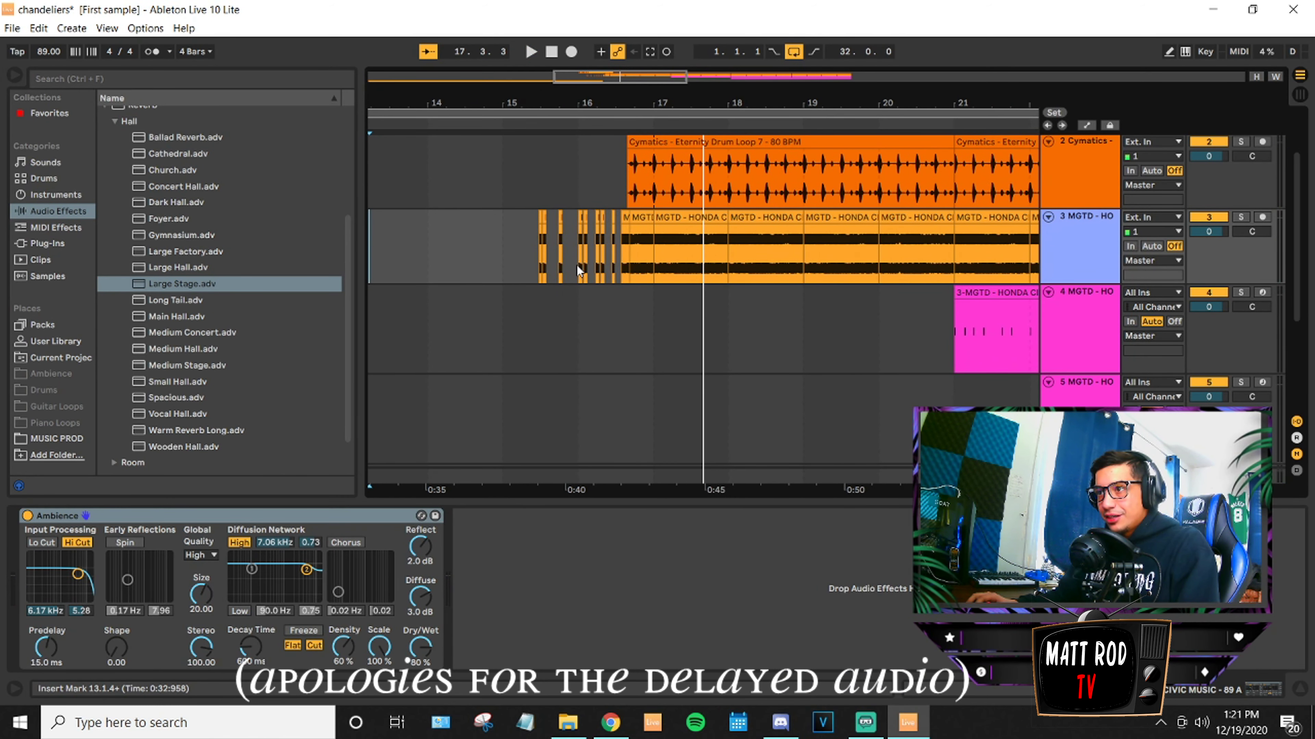
Try copying the track 3 stutter pattern from 16.1.1 to 16.3.3 onto 18.1.1 and play back the section.
left_click_drag(577, 265, 626, 278)
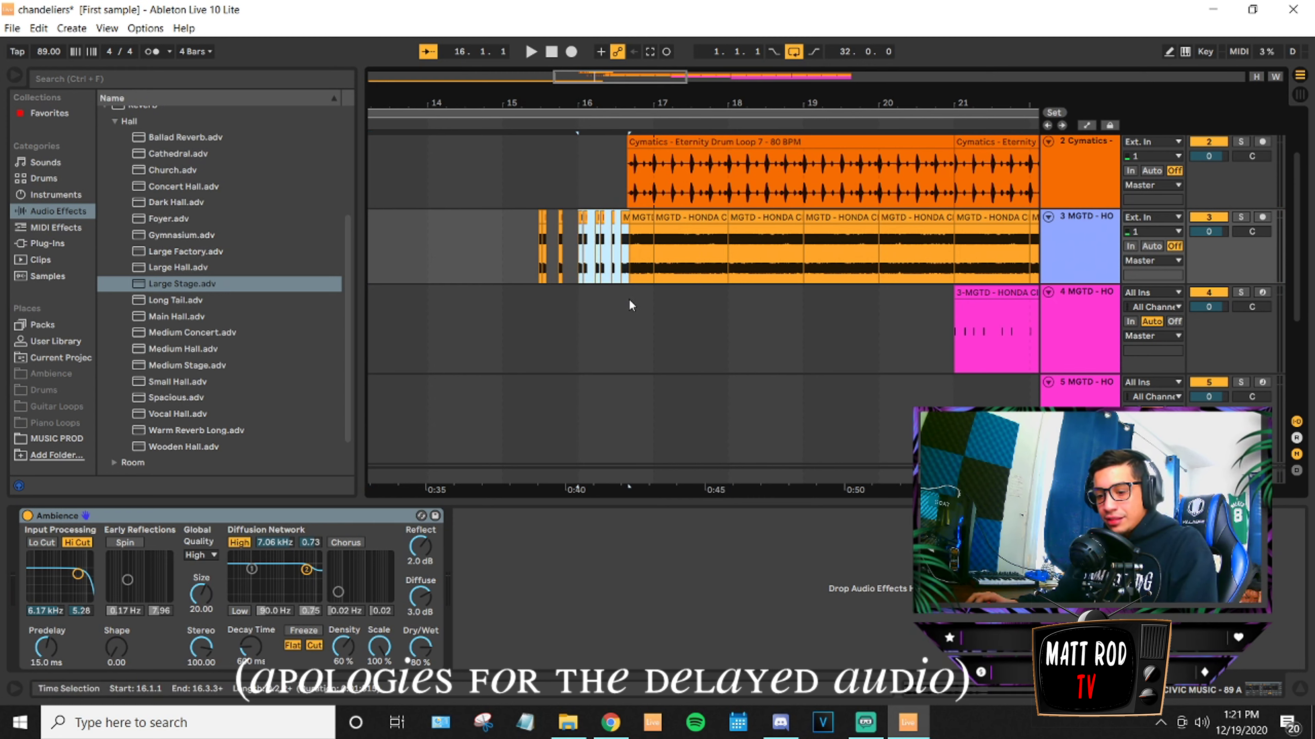
left_click(729, 252)
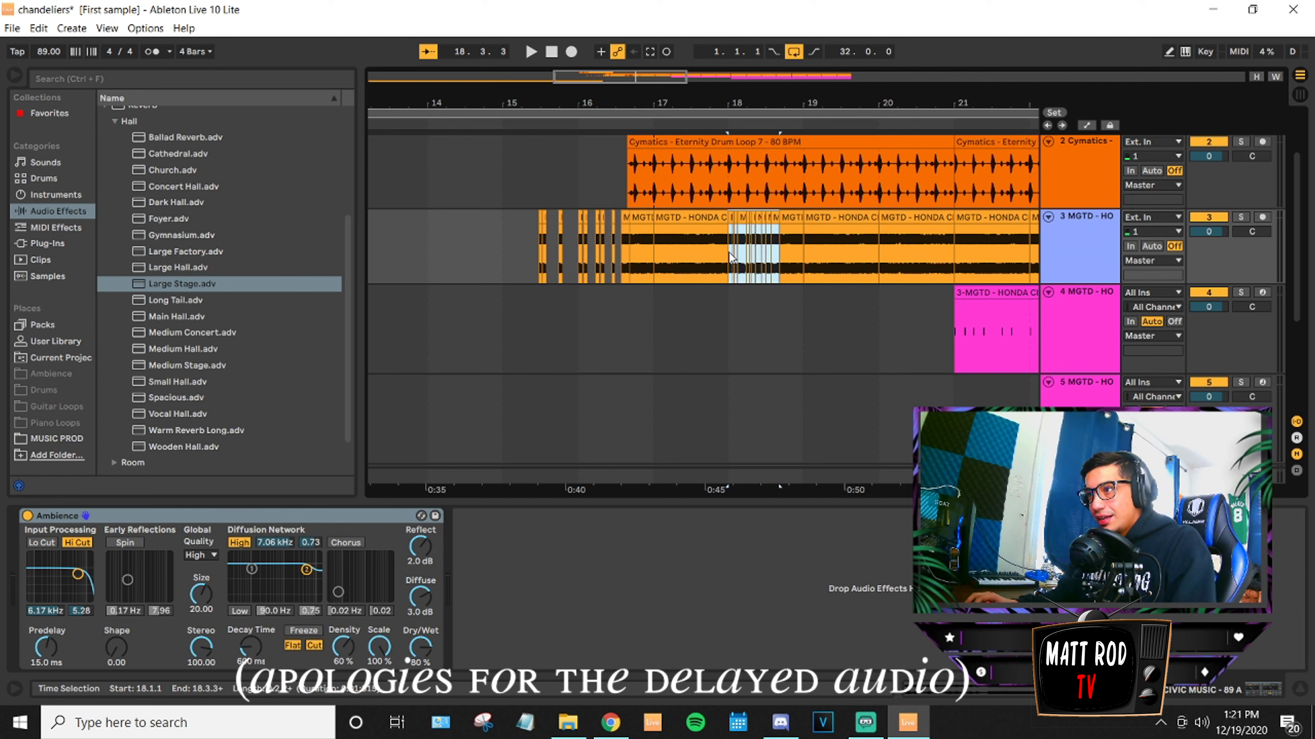
left_click(602, 274)
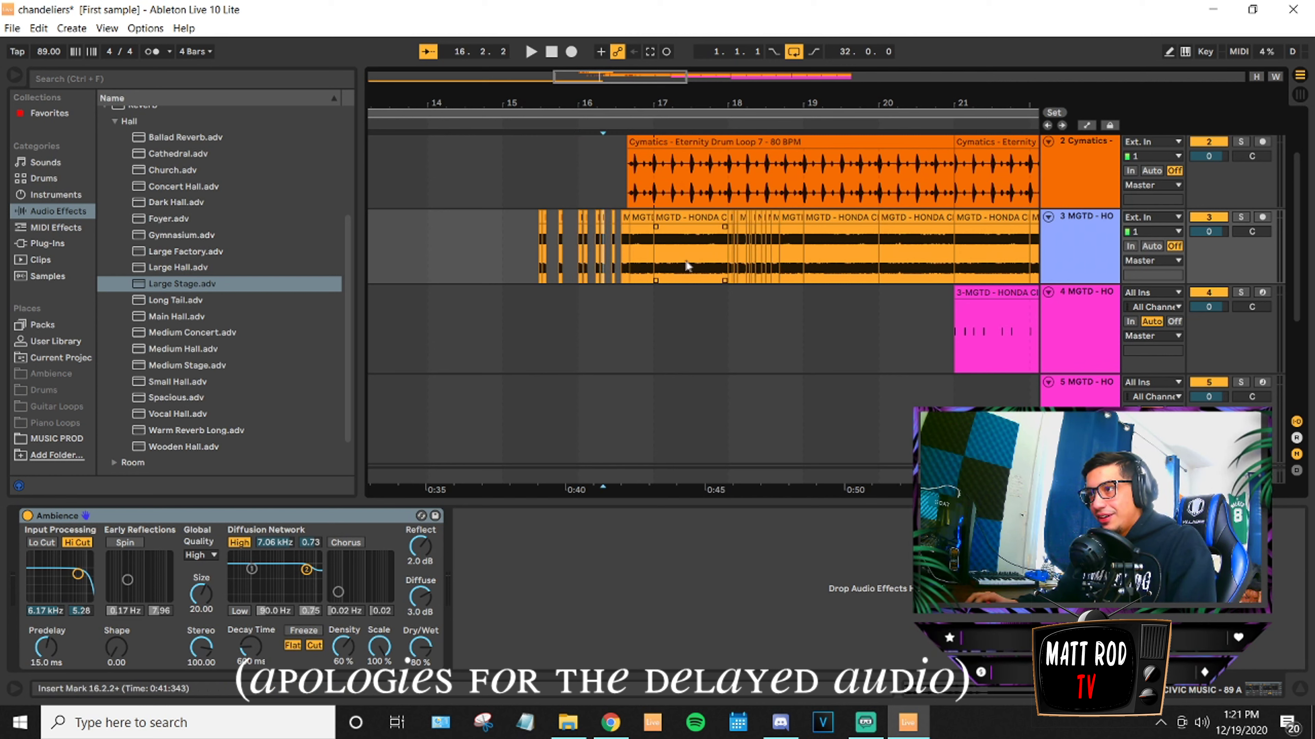
key("space")
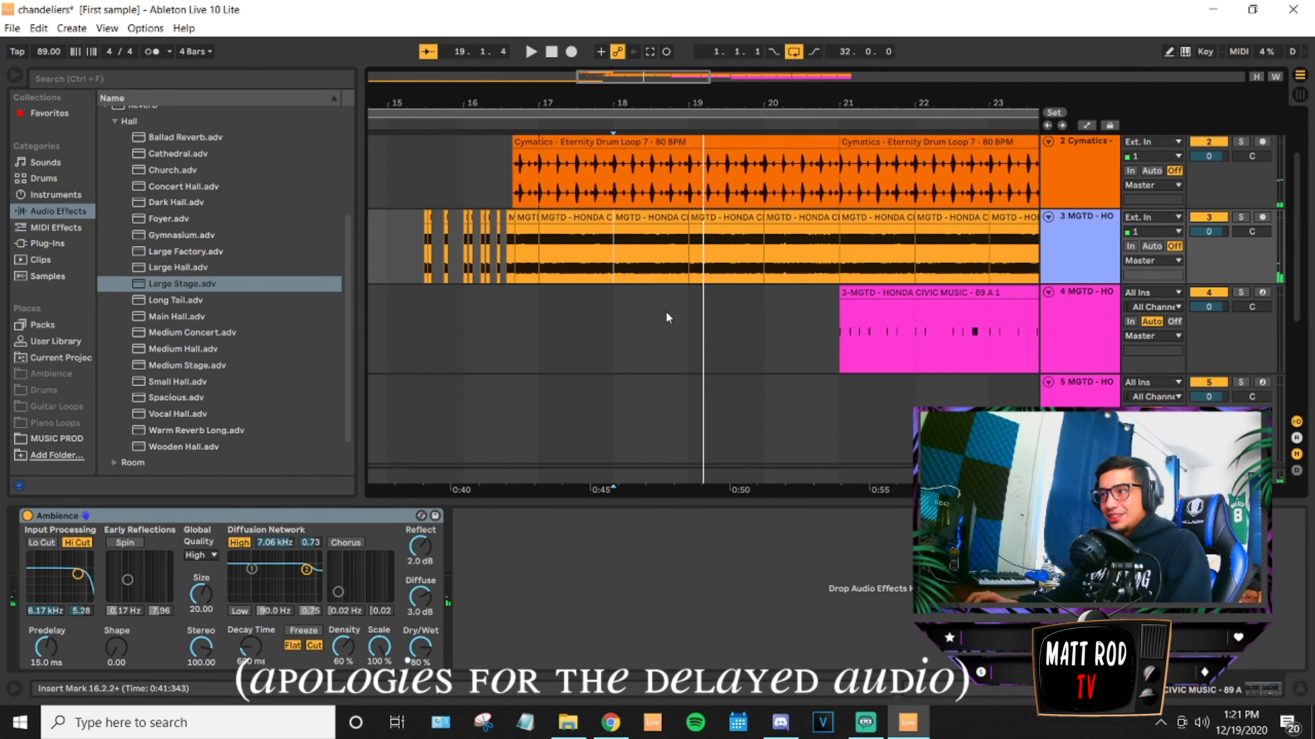
key("space")
Set the arrangement's fixed grid to 1 Bar.
left_click(599, 364)
left_click(624, 358)
scroll(623, 369, "down", 4)
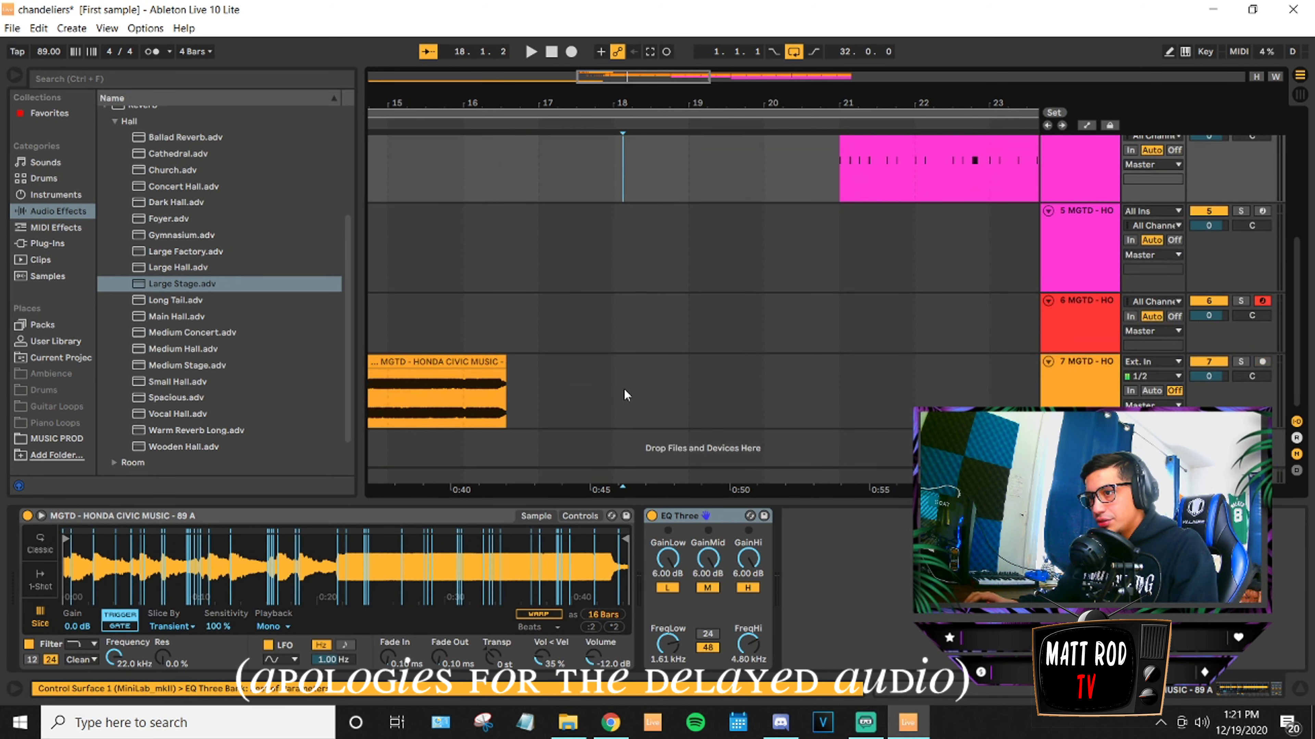
left_click(613, 379)
right_click(613, 367)
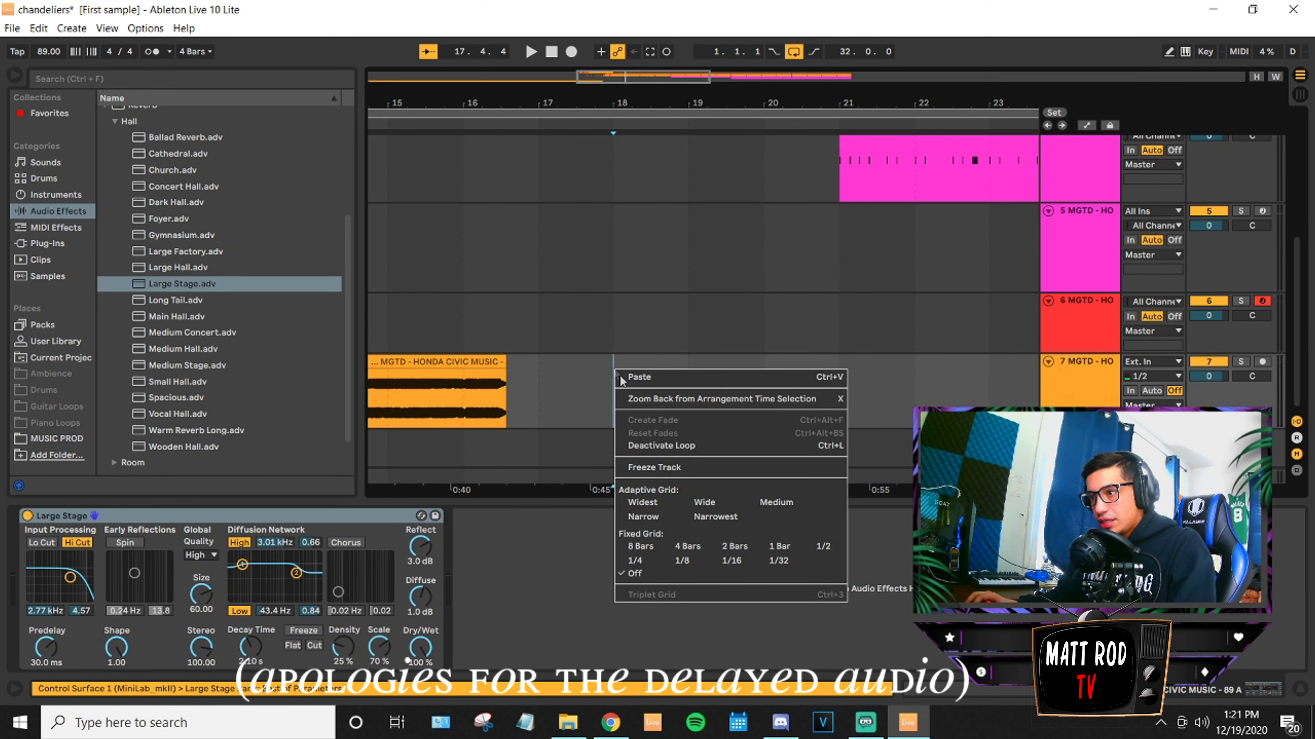
left_click(786, 552)
Try pasting the copied stutter pattern onto track 7 at 18.1.1, audition it and undo the paste.
left_click(624, 383)
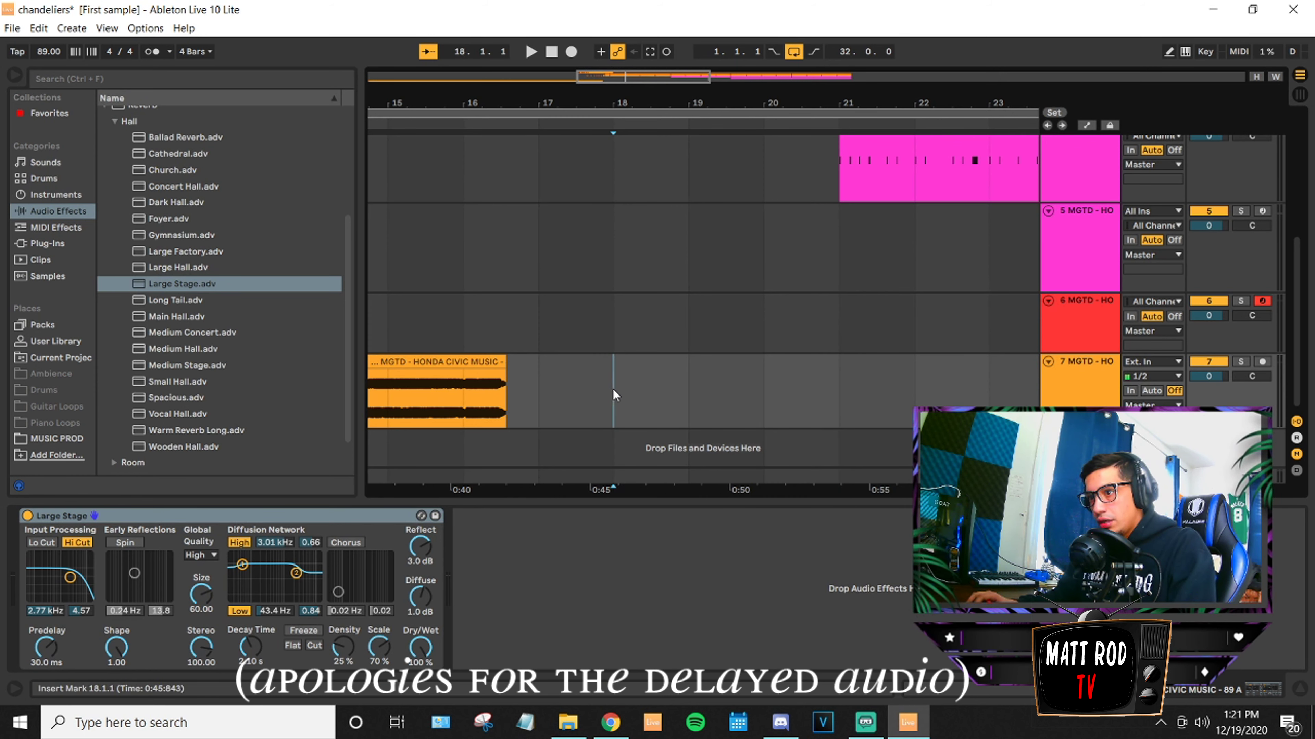
key("ctrl+v")
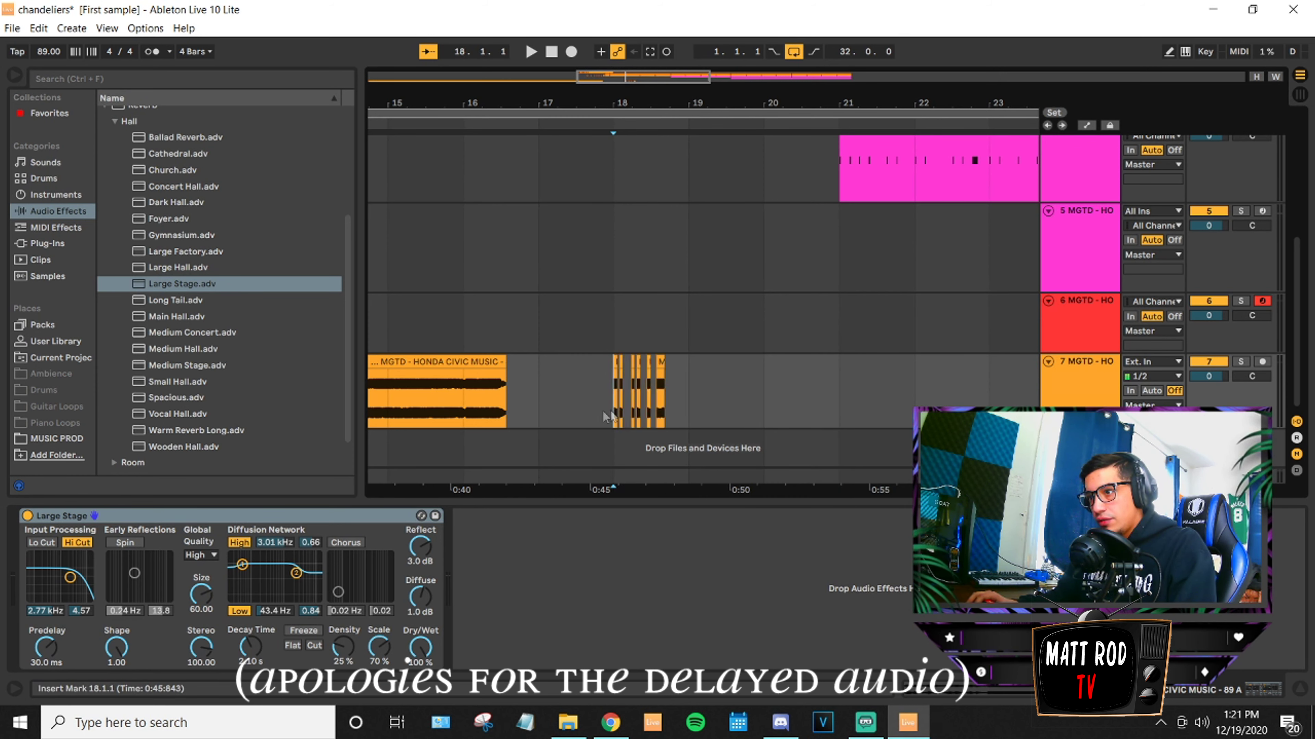
key("space")
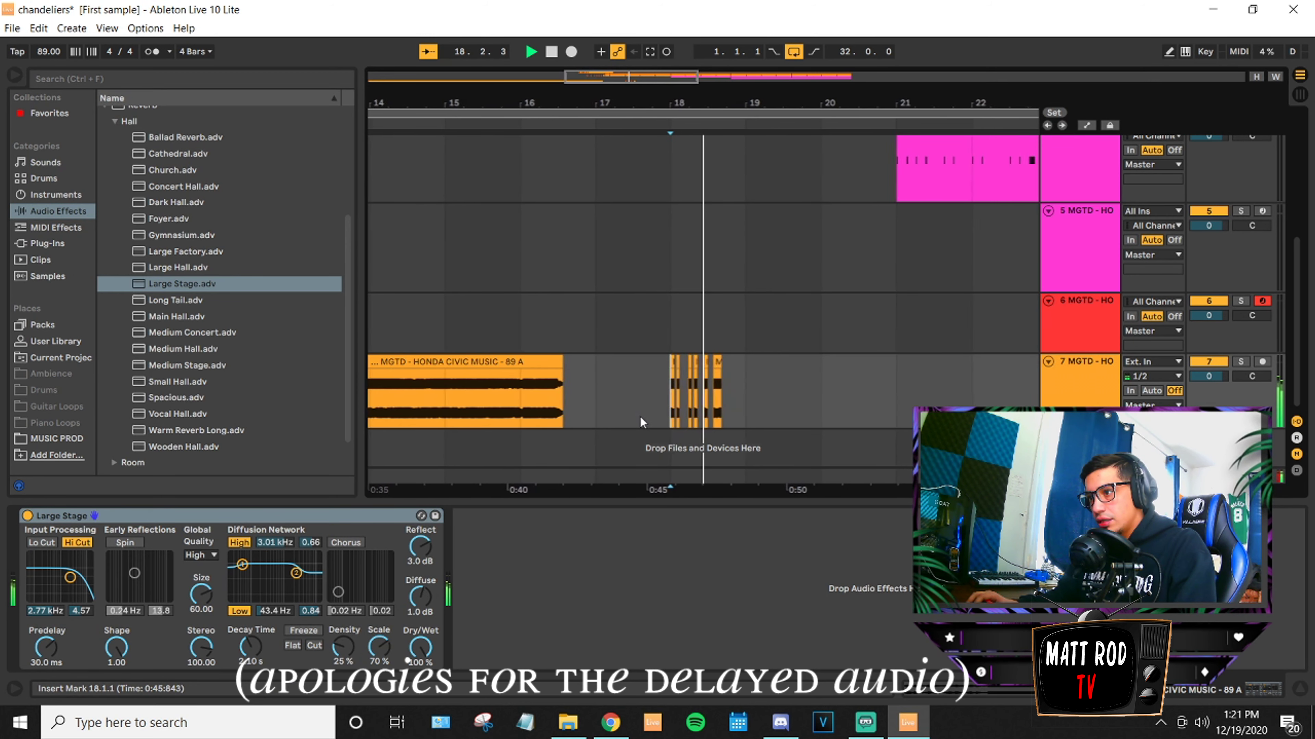
key("space")
key("ctrl+z")
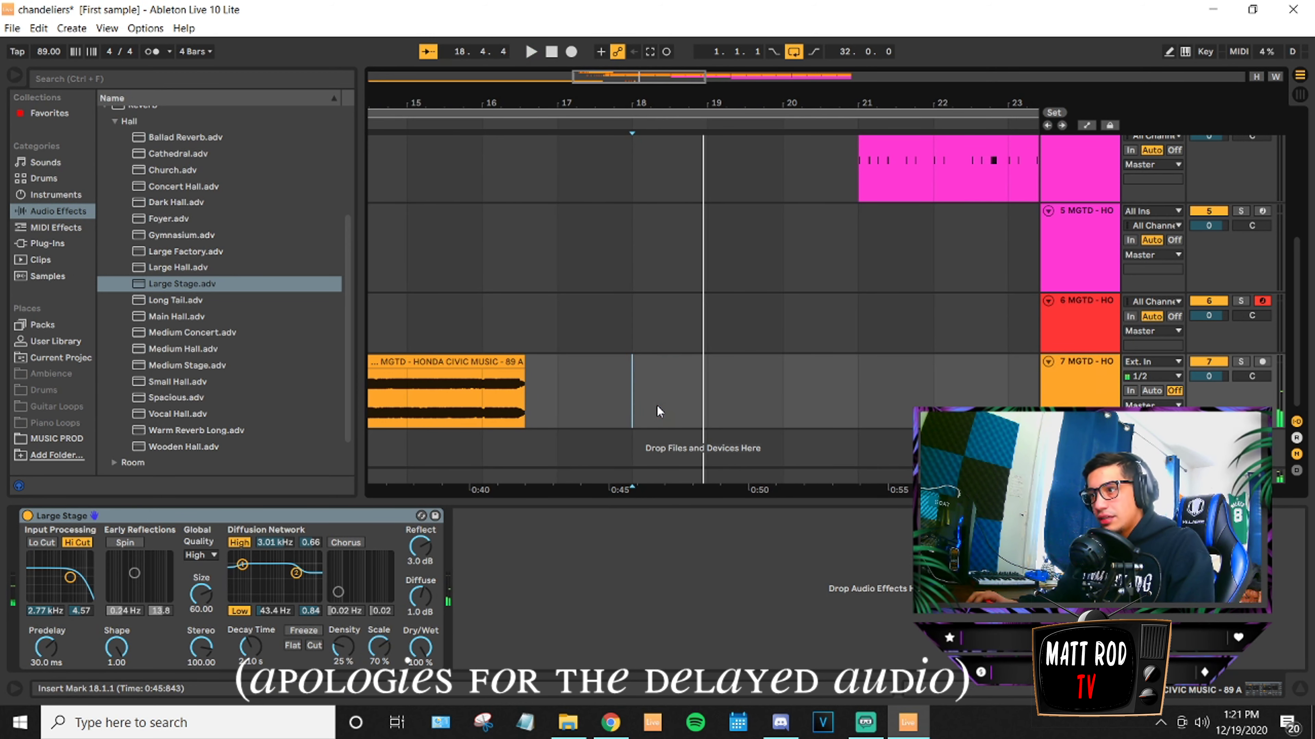
Replay the full mix from about 15.2.4 to check the extended stutter intro against the scream and drums.
left_click(513, 361)
left_click(425, 324)
scroll(424, 324, "up", 4)
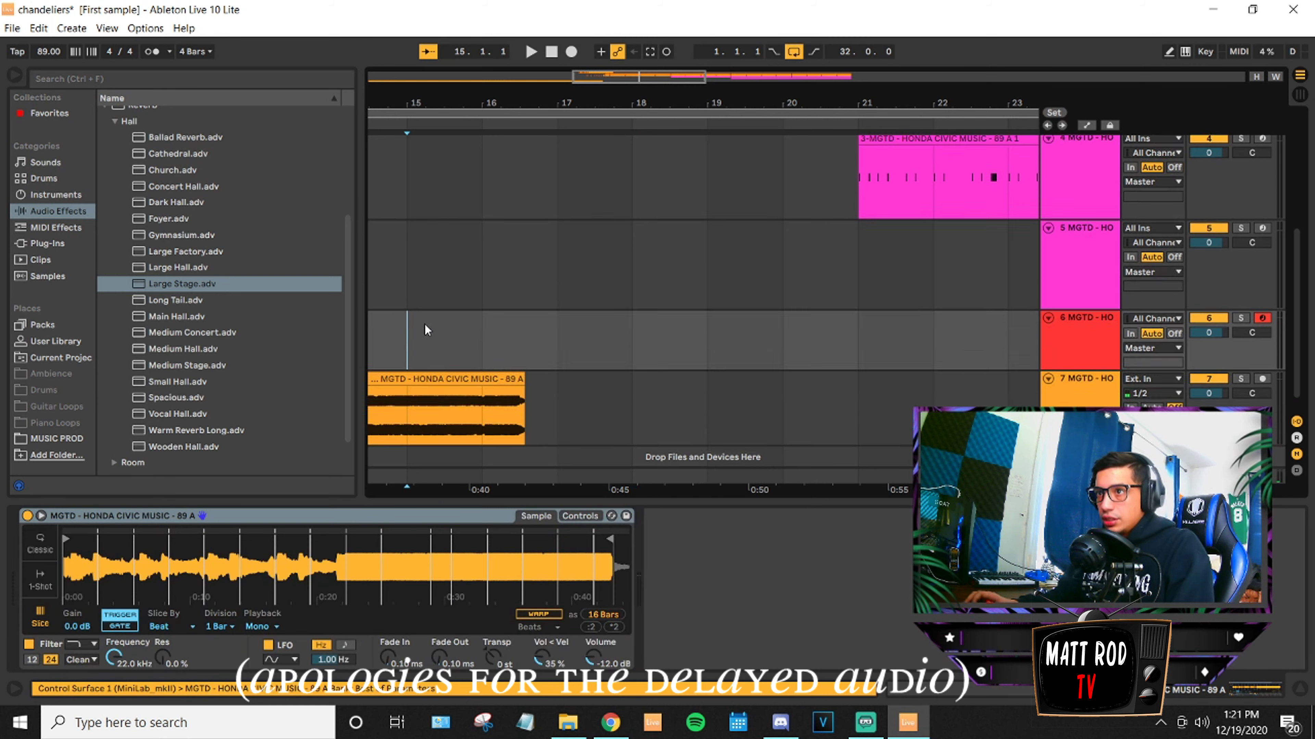
left_click(426, 300)
key("space")
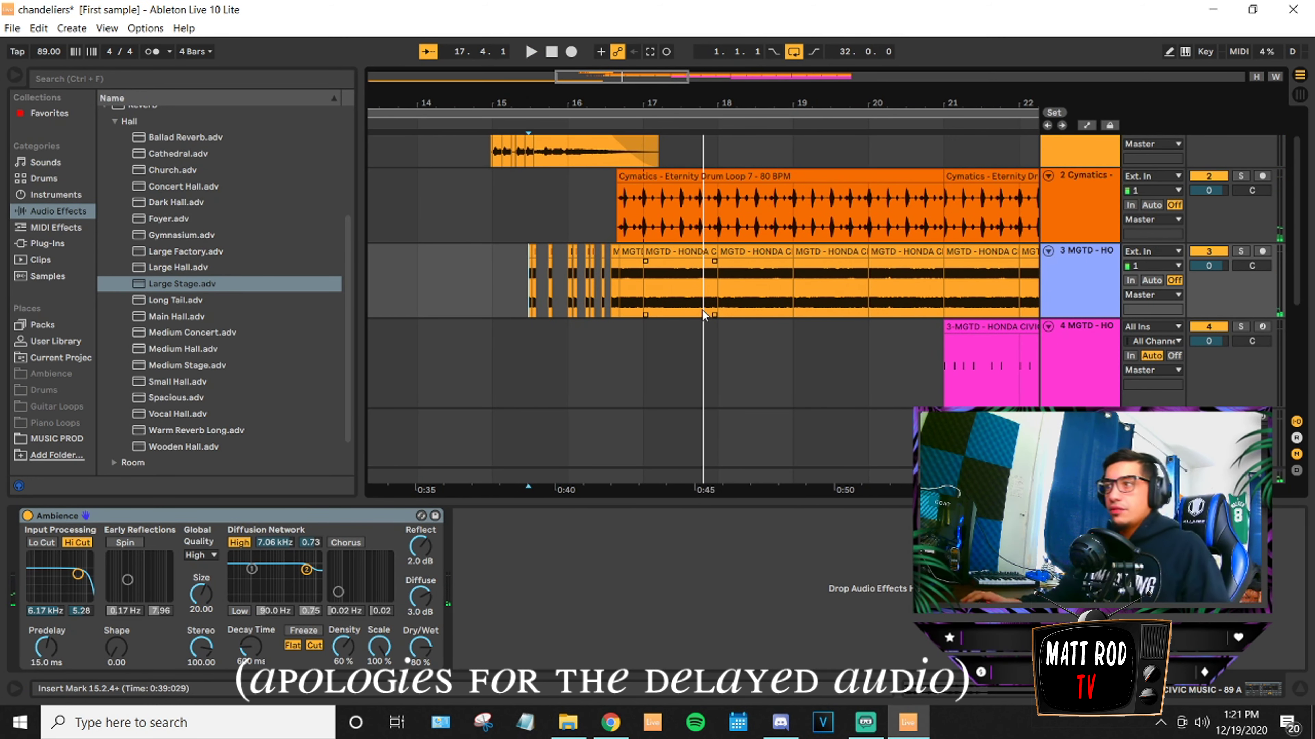
Examine how the track 7 sample clip lines up with the scream, drum loop and stuttered melody around bars 14 to 17.
scroll(702, 310, "down", 5)
scroll(700, 363, "up", 4)
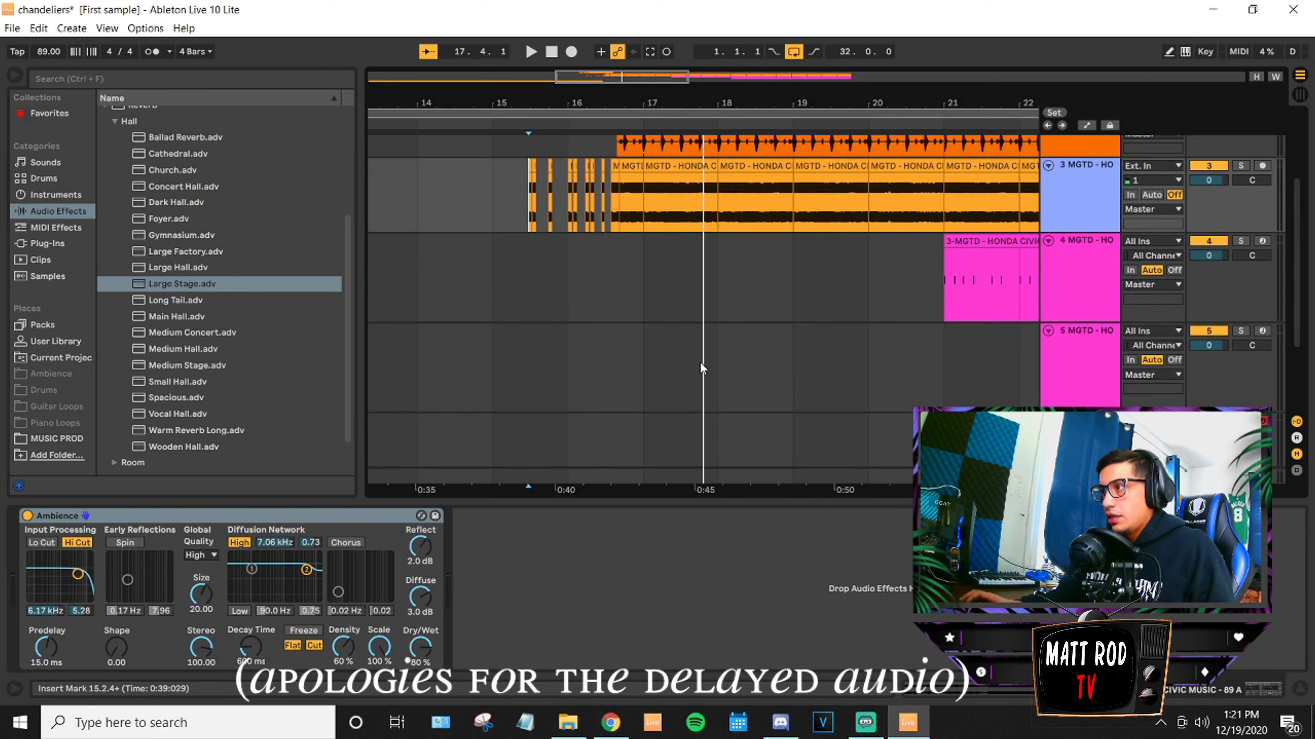
scroll(699, 367, "up", 1)
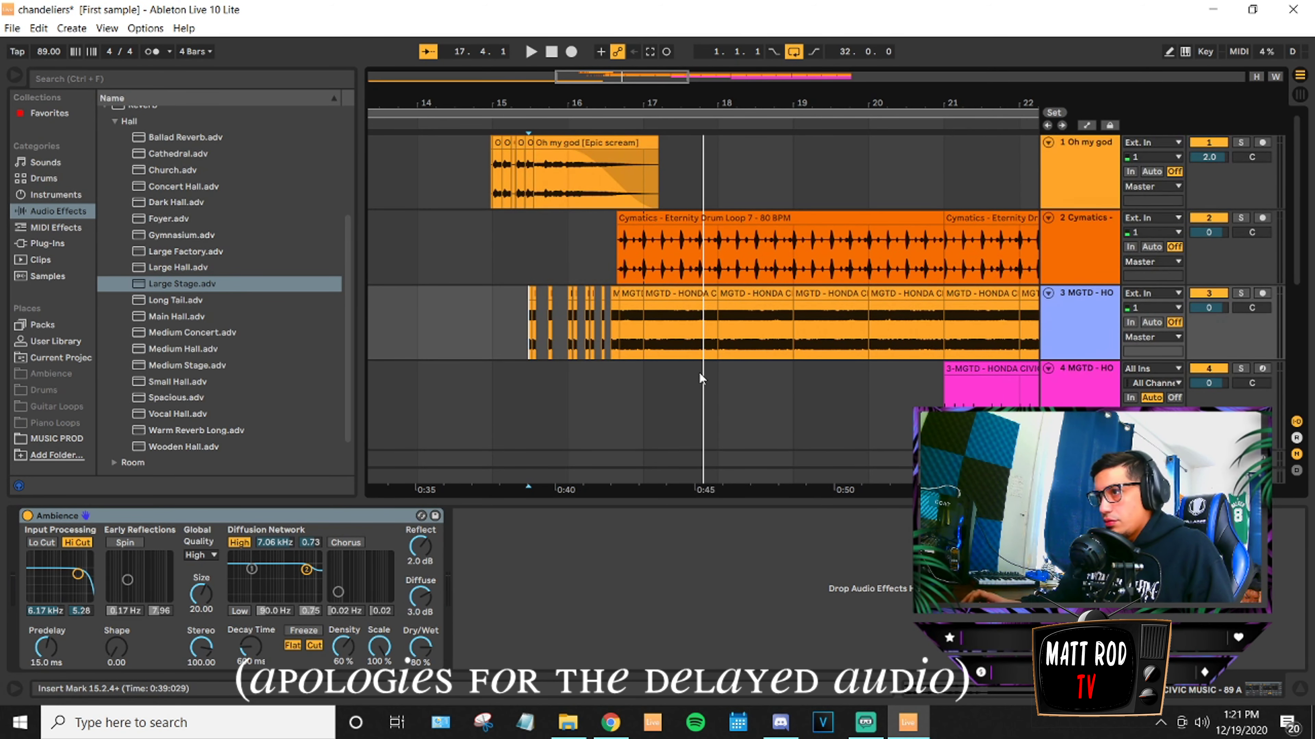
scroll(698, 375, "down", 5)
left_click(432, 398)
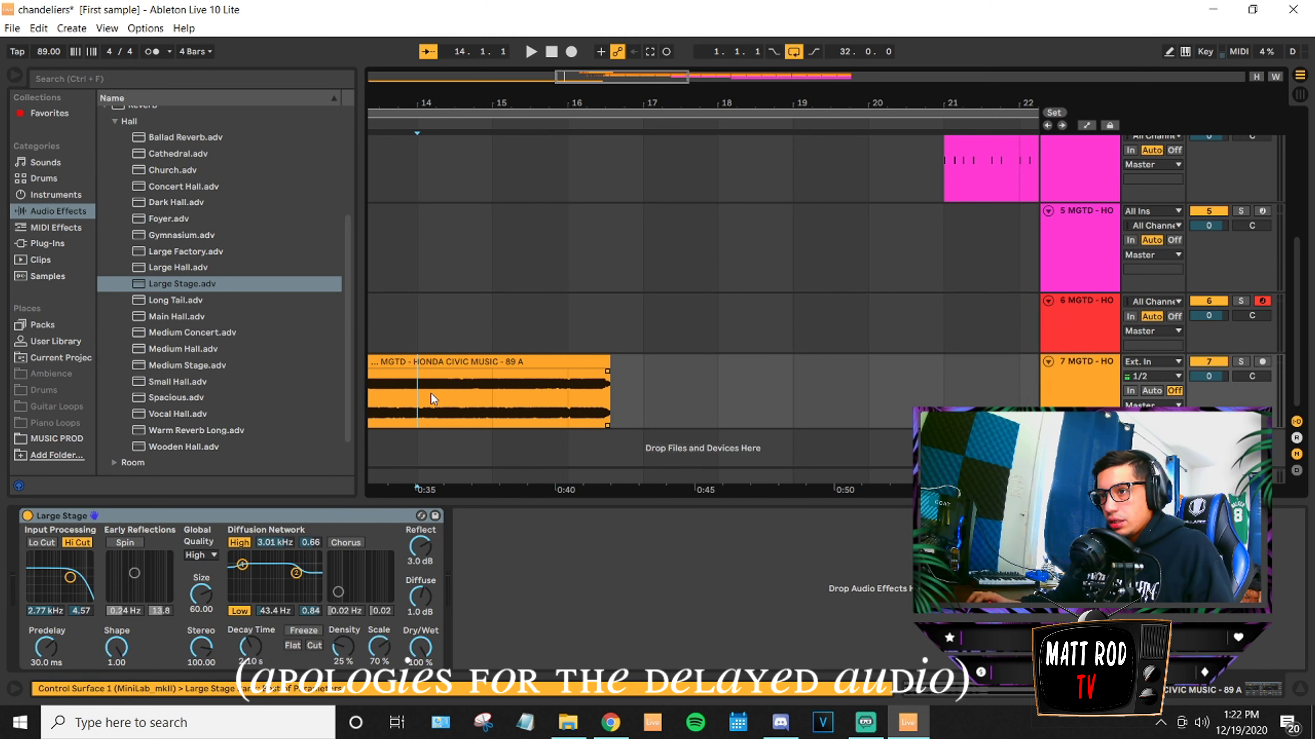
scroll(653, 323, "up", 3)
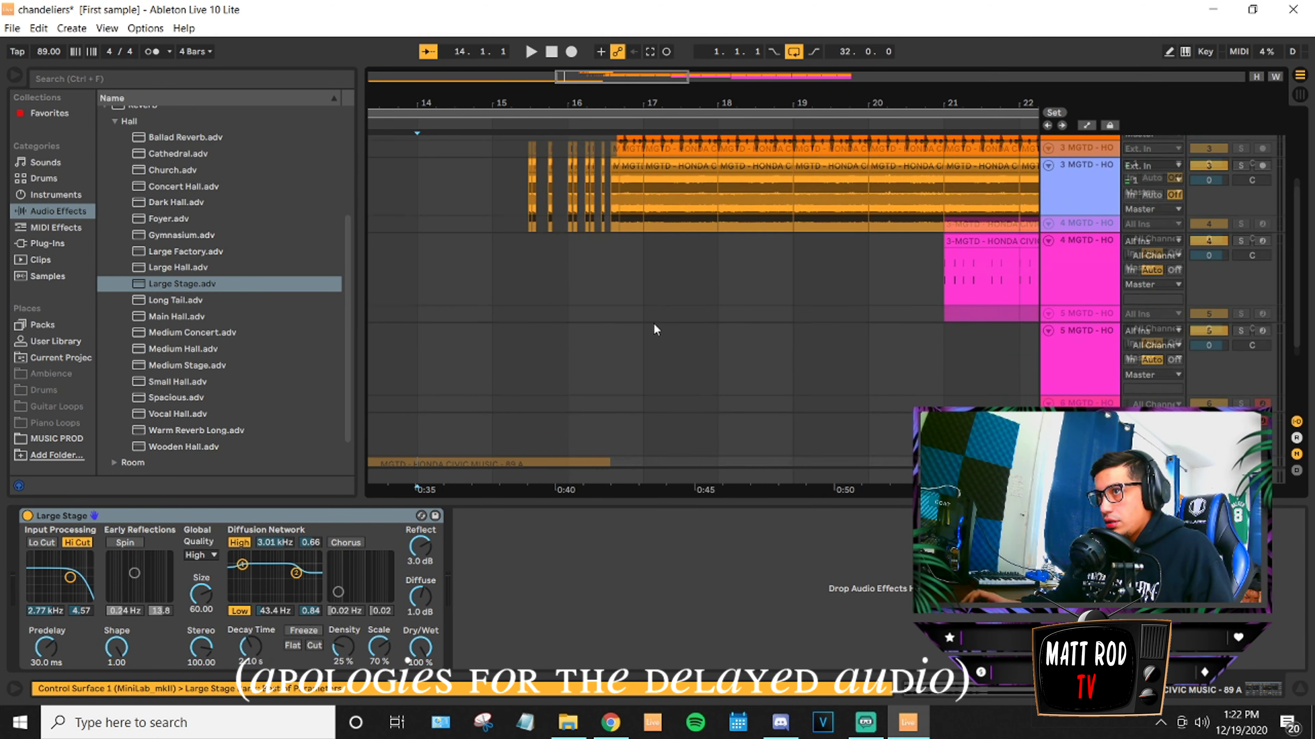
scroll(653, 331, "down", 3)
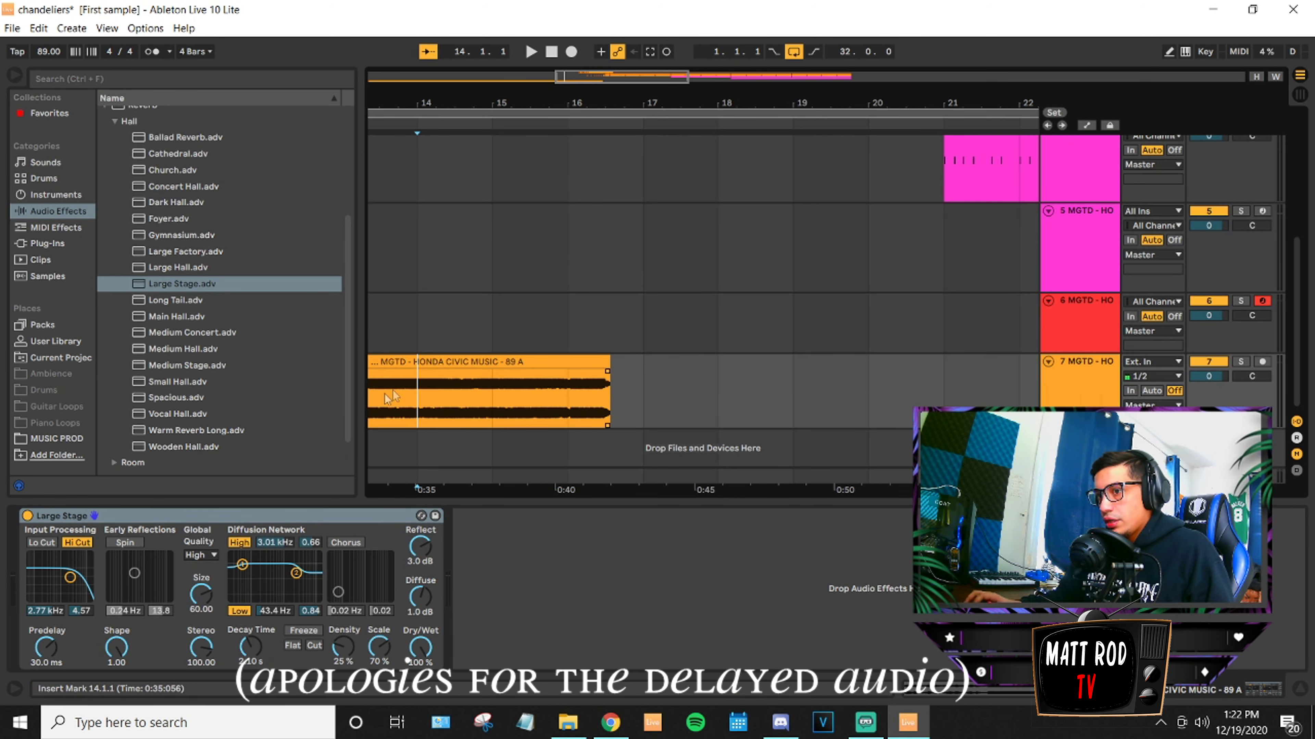
left_click_drag(409, 405, 168, 395)
left_click(439, 412)
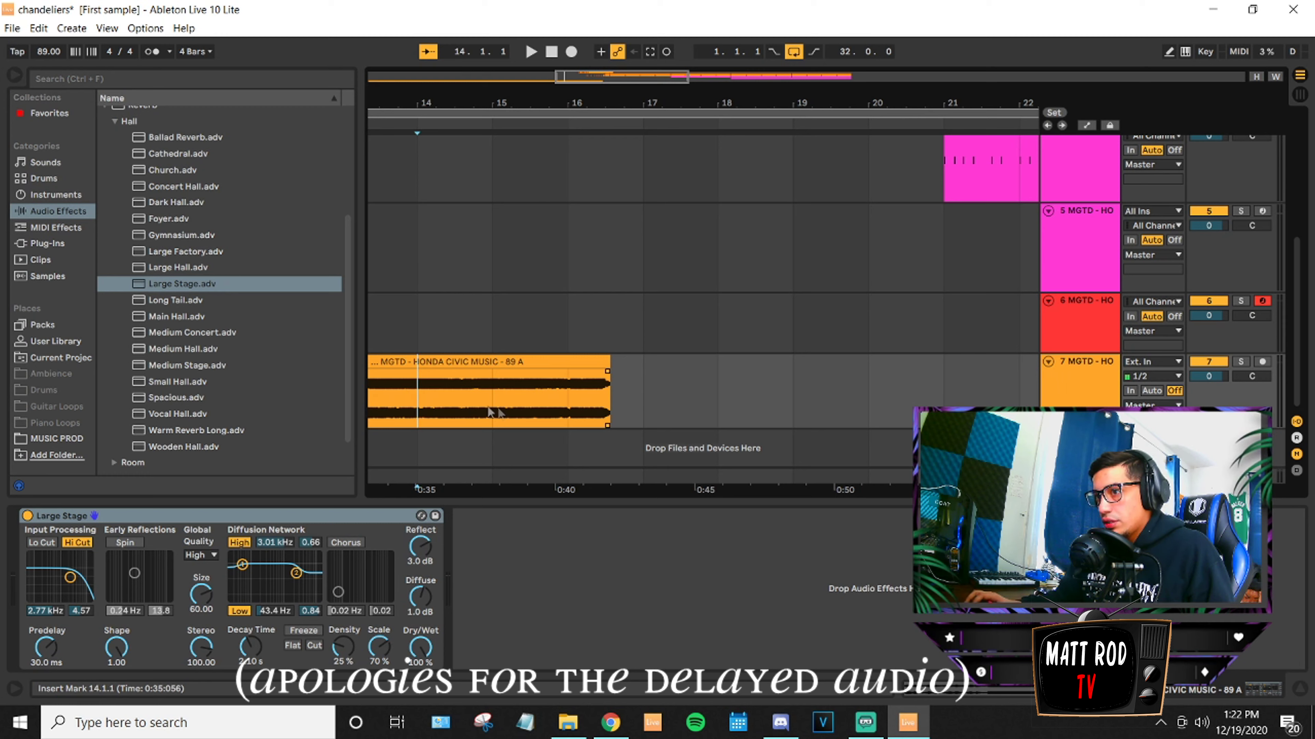
scroll(518, 352, "up", 6)
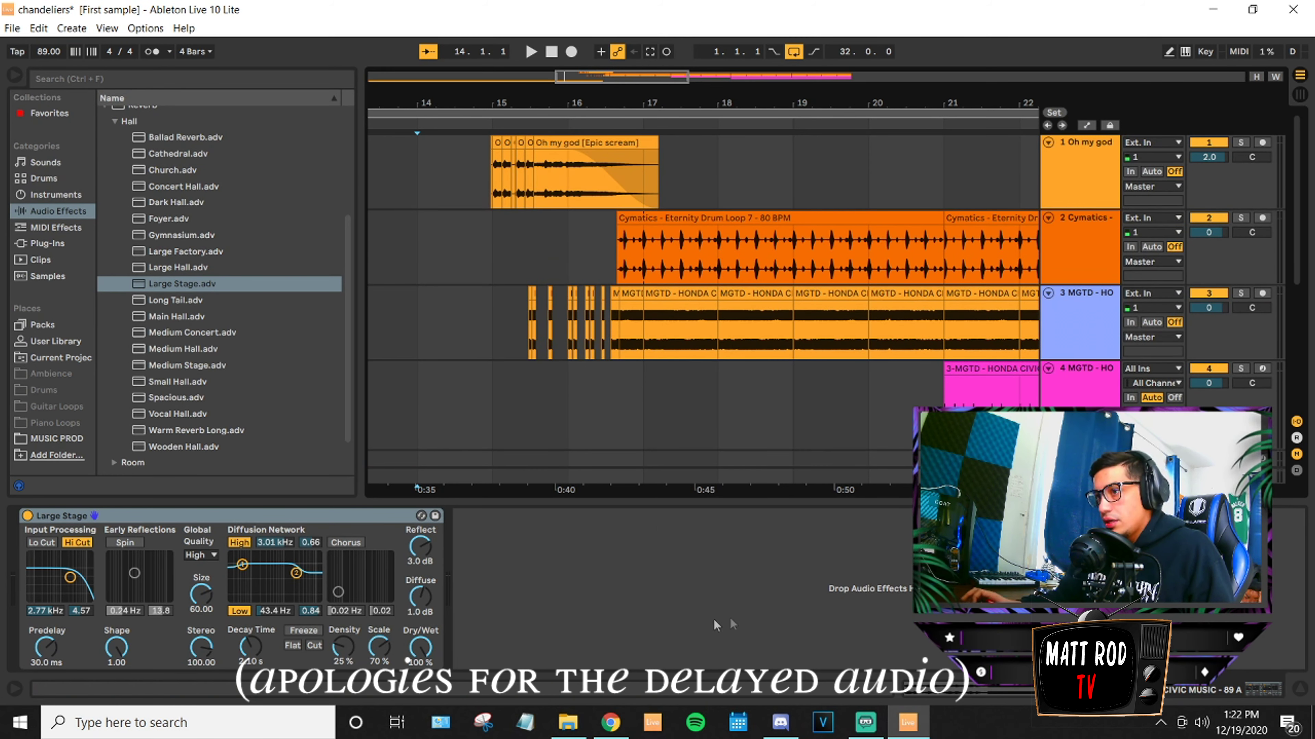
mouse_move(600, 727)
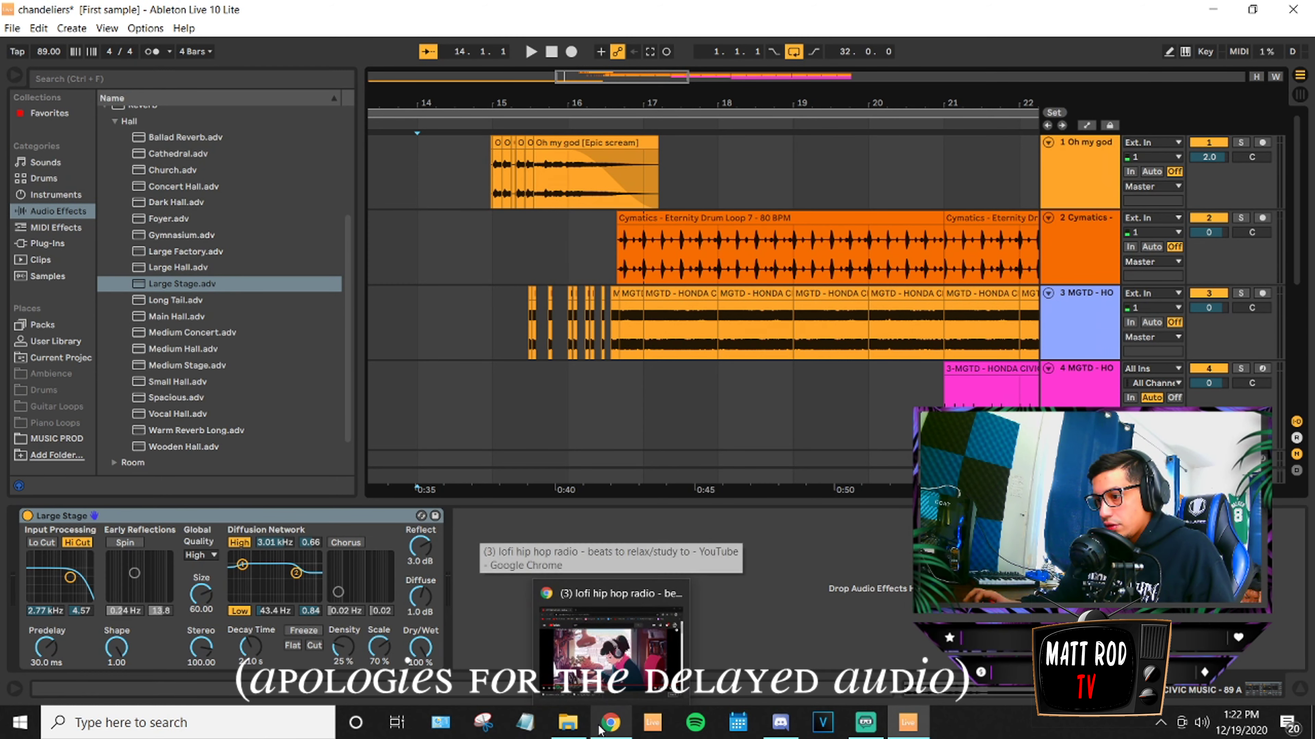
scroll(579, 418, "down", 5)
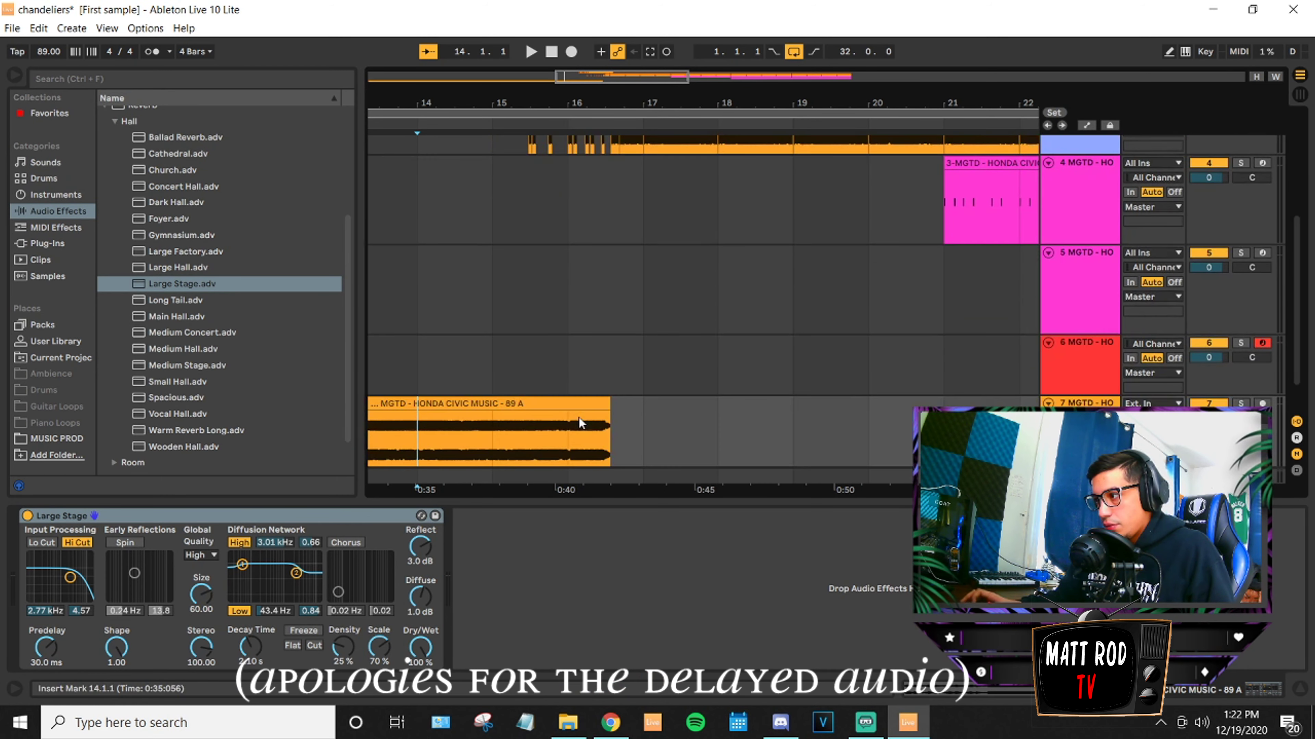
Set the playback start at 21.1.1 on track 5 and open that track's context options.
scroll(705, 472, "up", 3)
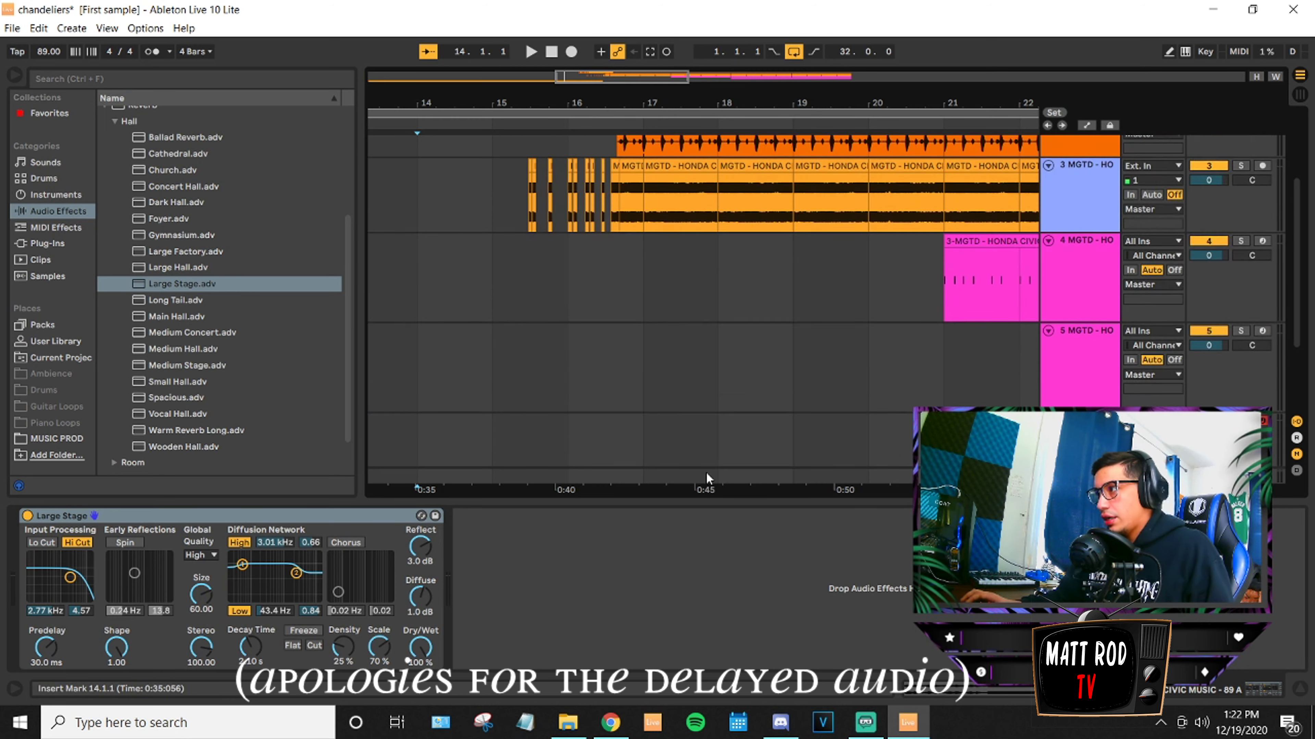
left_click(937, 335)
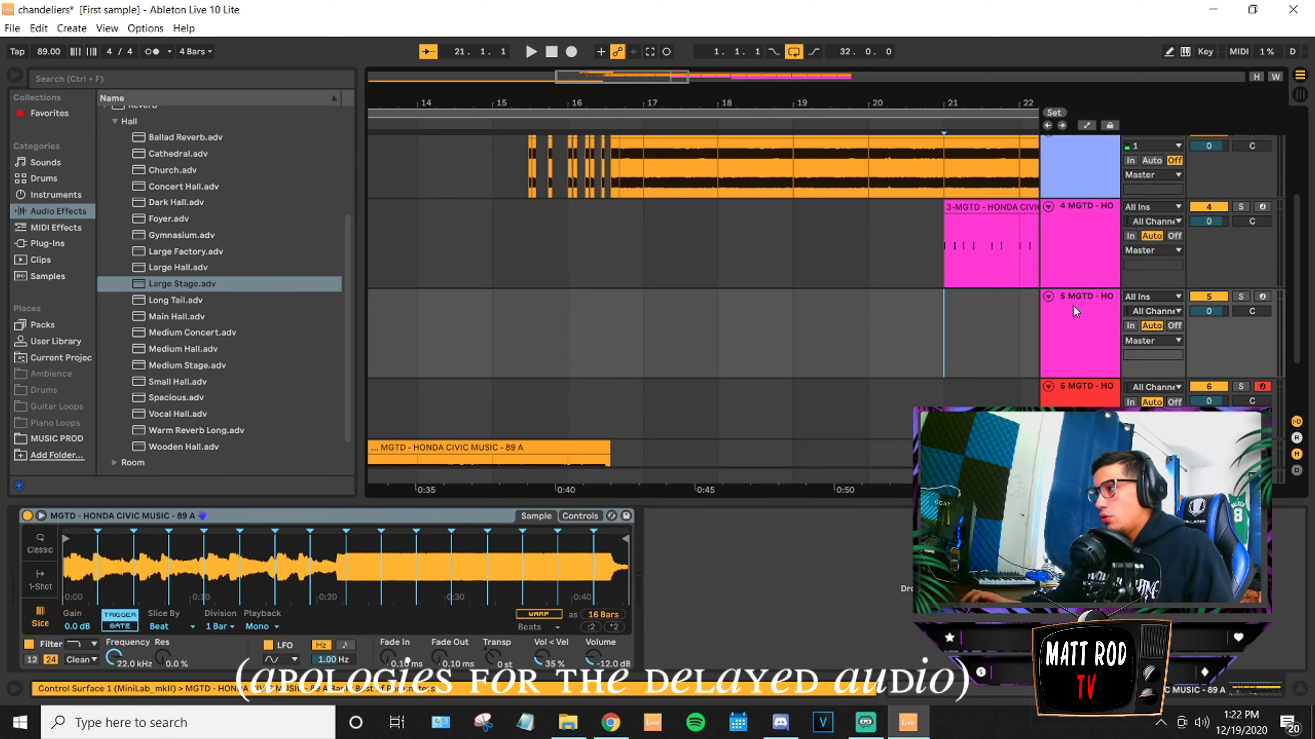
left_click(1074, 305)
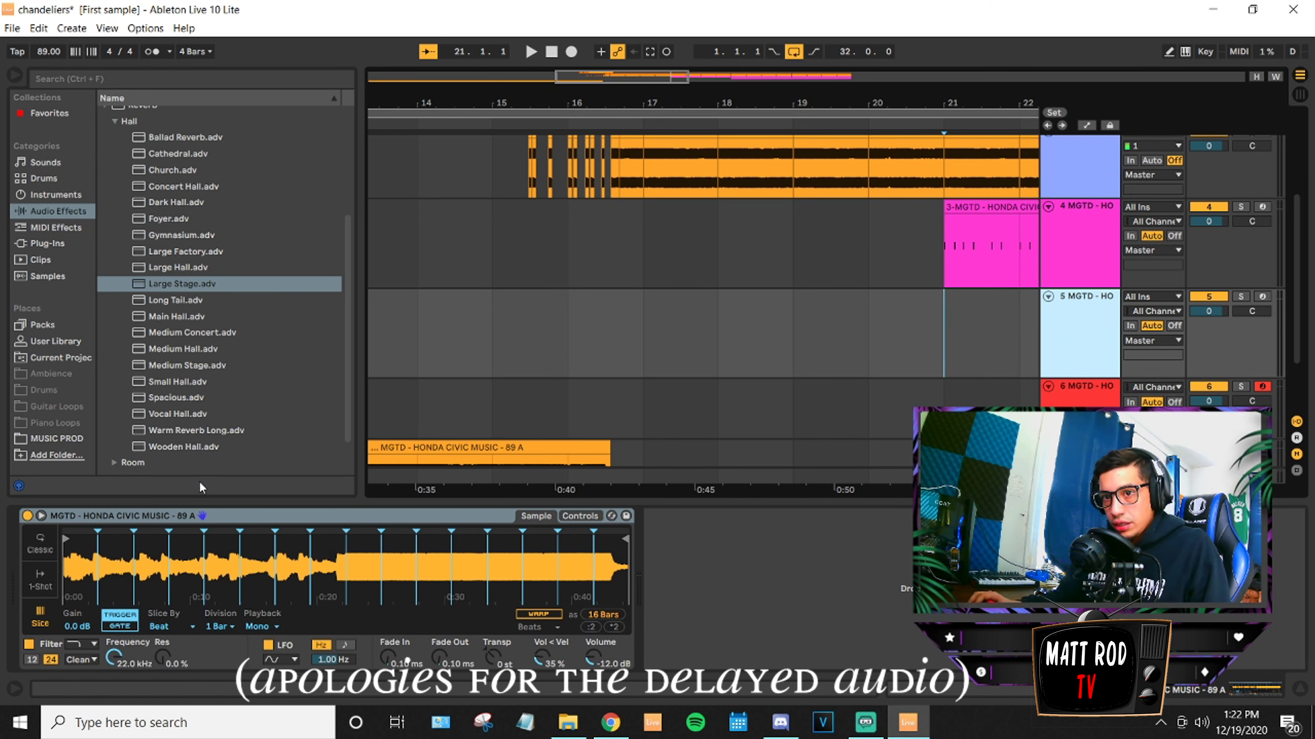
scroll(182, 407, "up", 5)
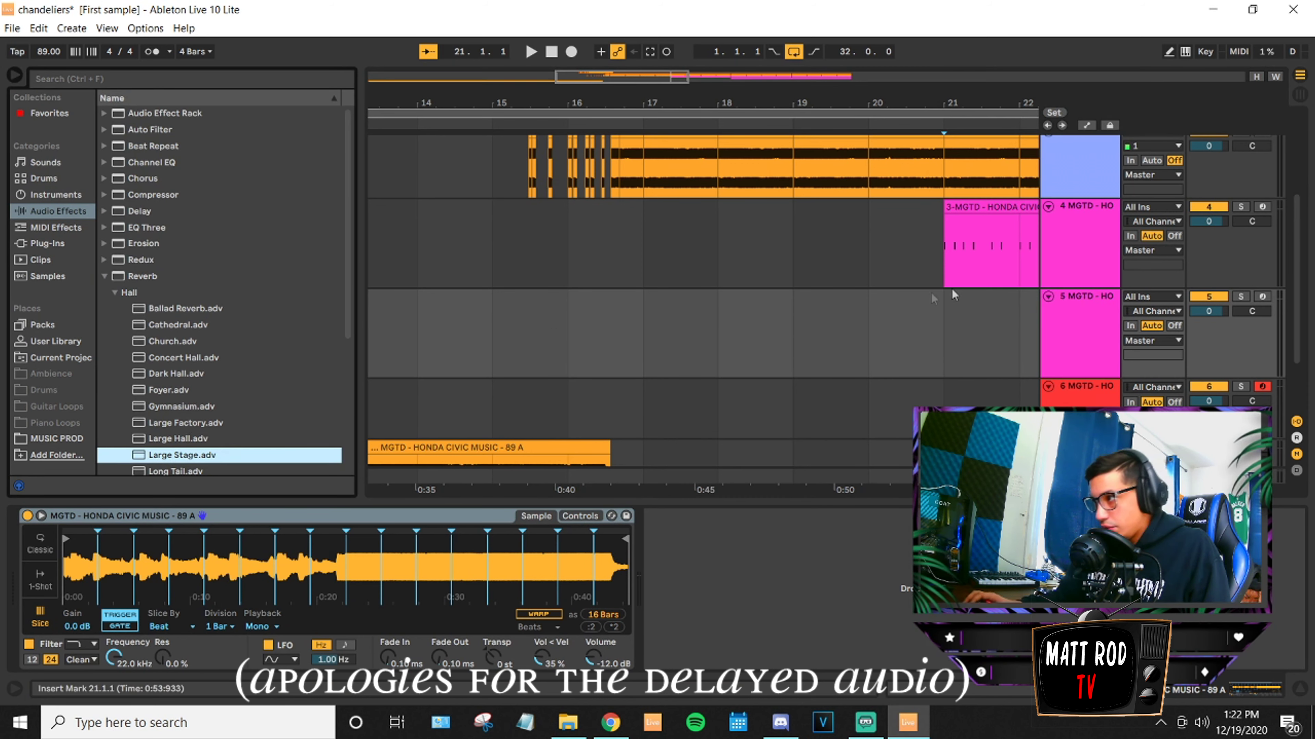
right_click(1080, 314)
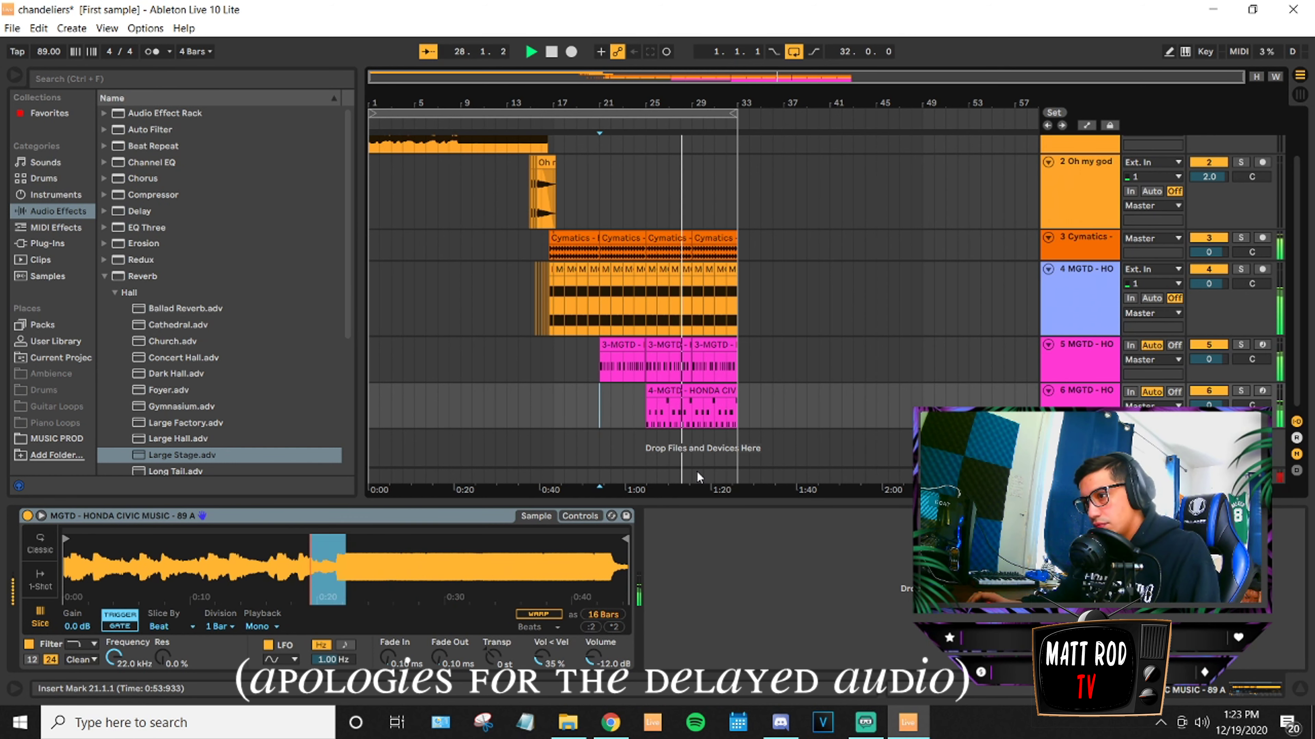
Stop the mix playback and undo the last change to the track order.
key("space")
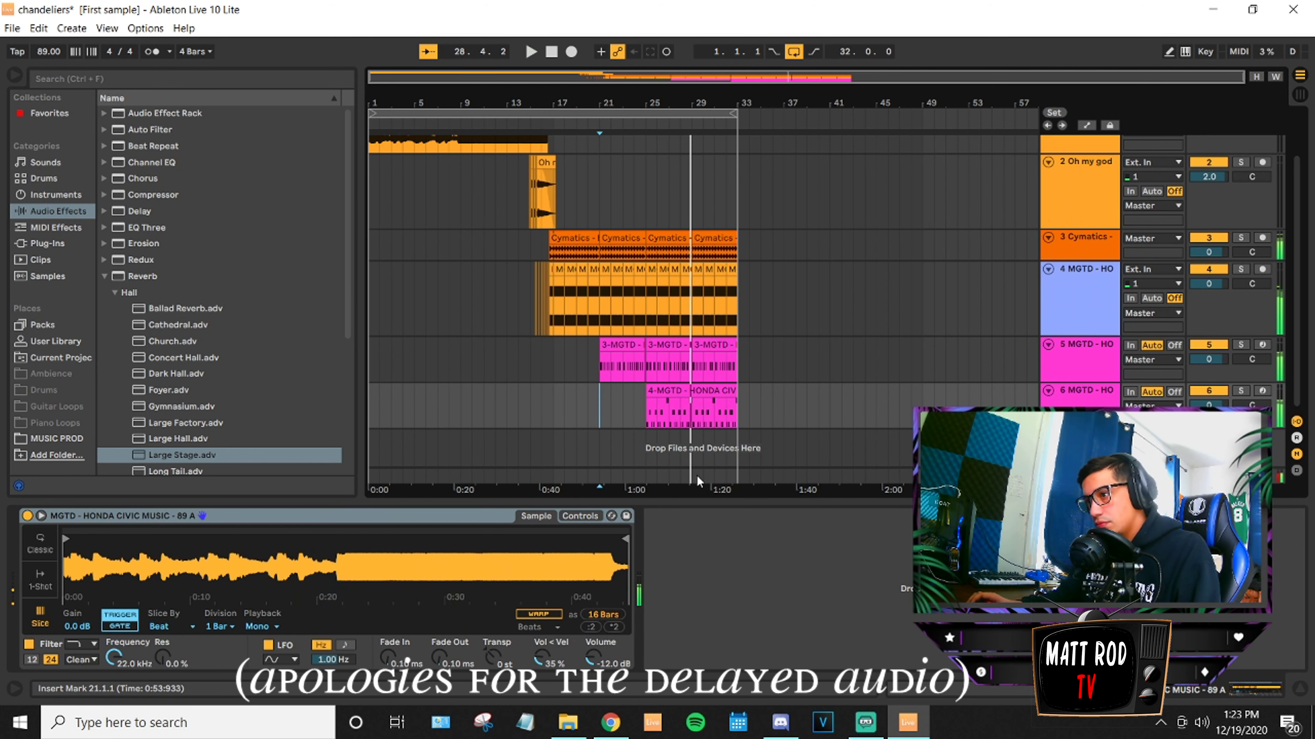
key("ctrl+z")
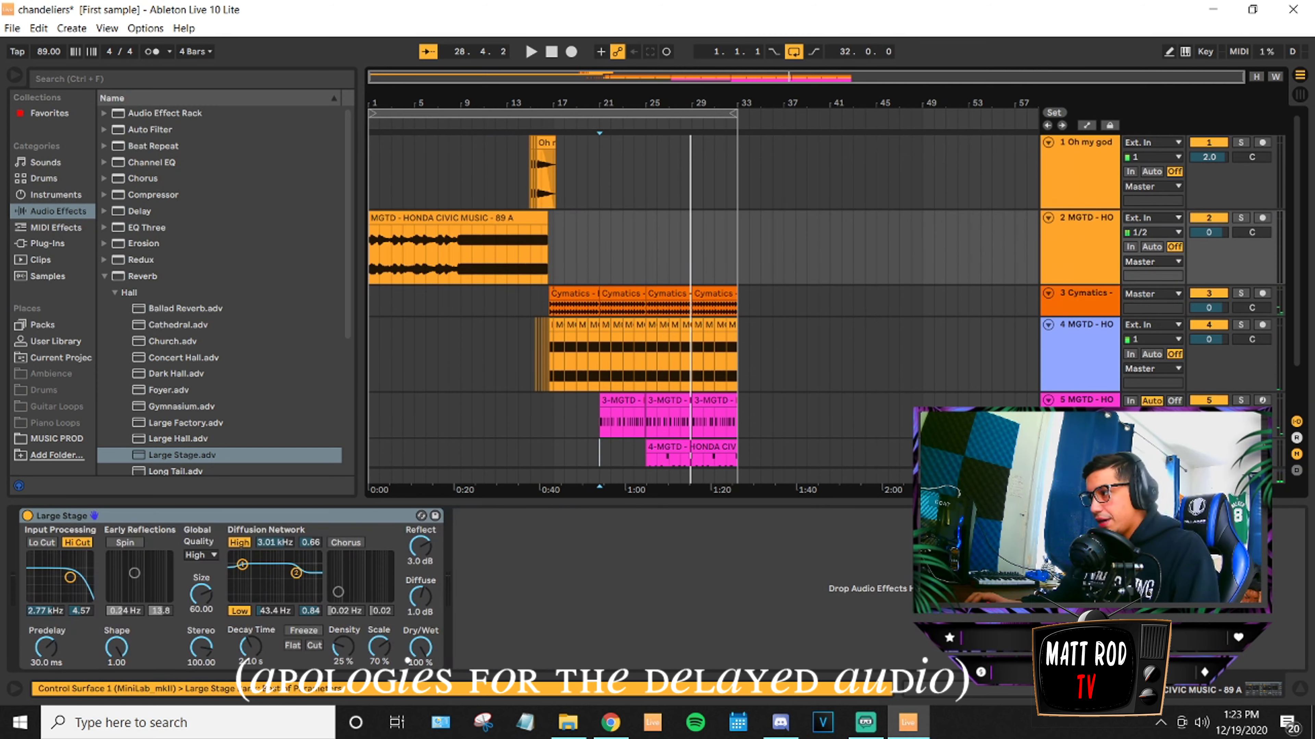
scroll(878, 406, "down", 2)
scroll(879, 406, "up", 2)
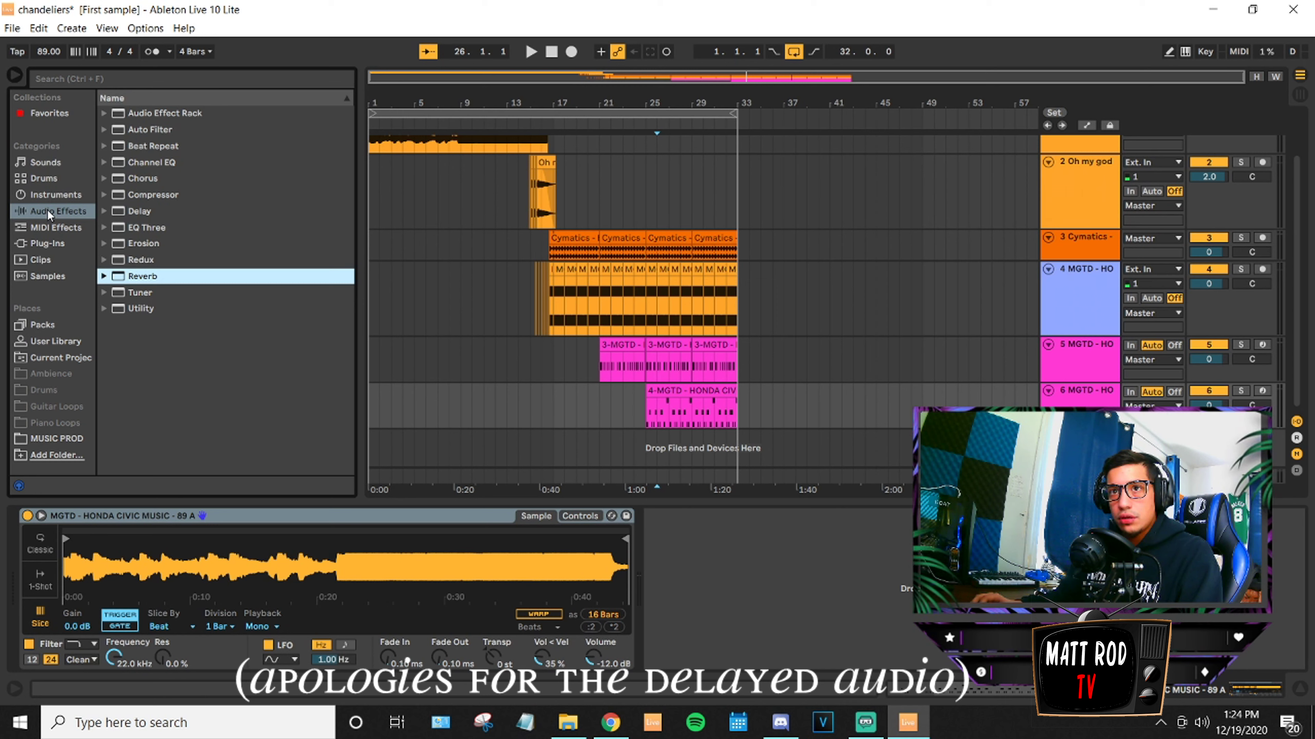
Browse the library's Sounds, MIDI Effects and Audio Effects categories, collapsing the Bass folder.
left_click(58, 166)
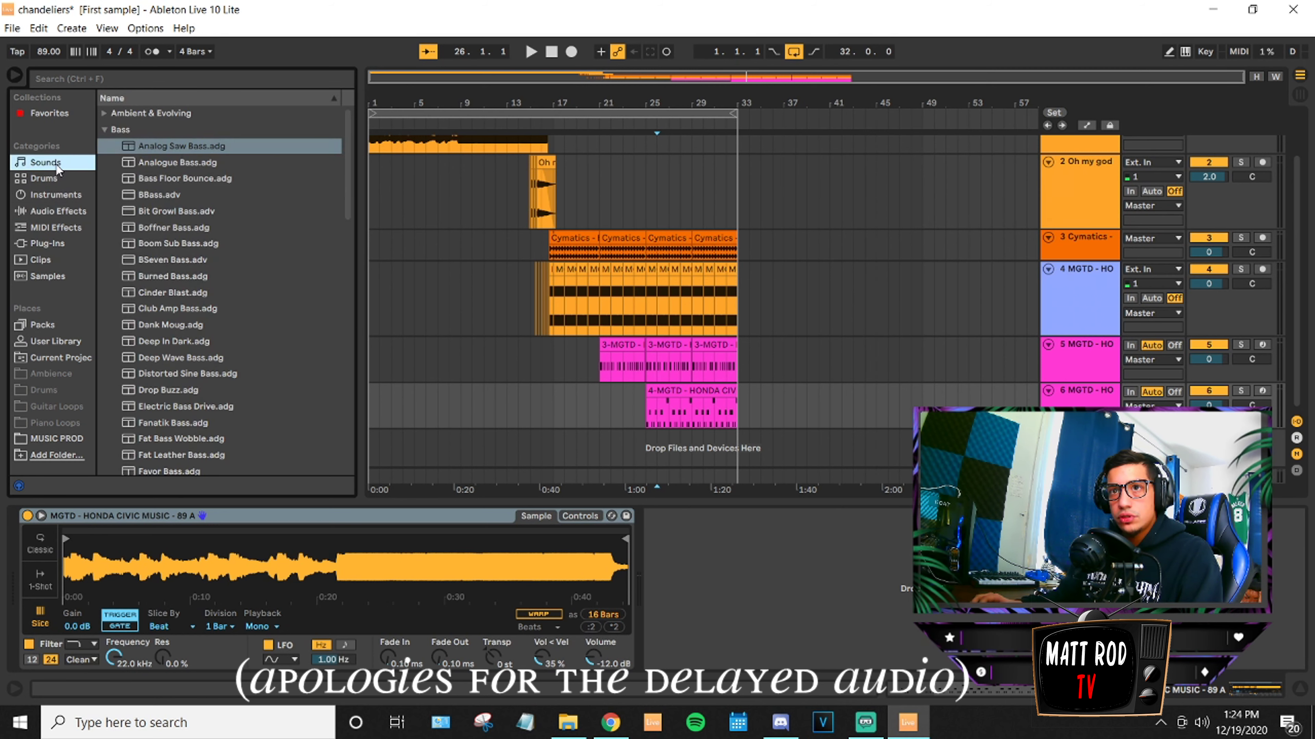
left_click(106, 129)
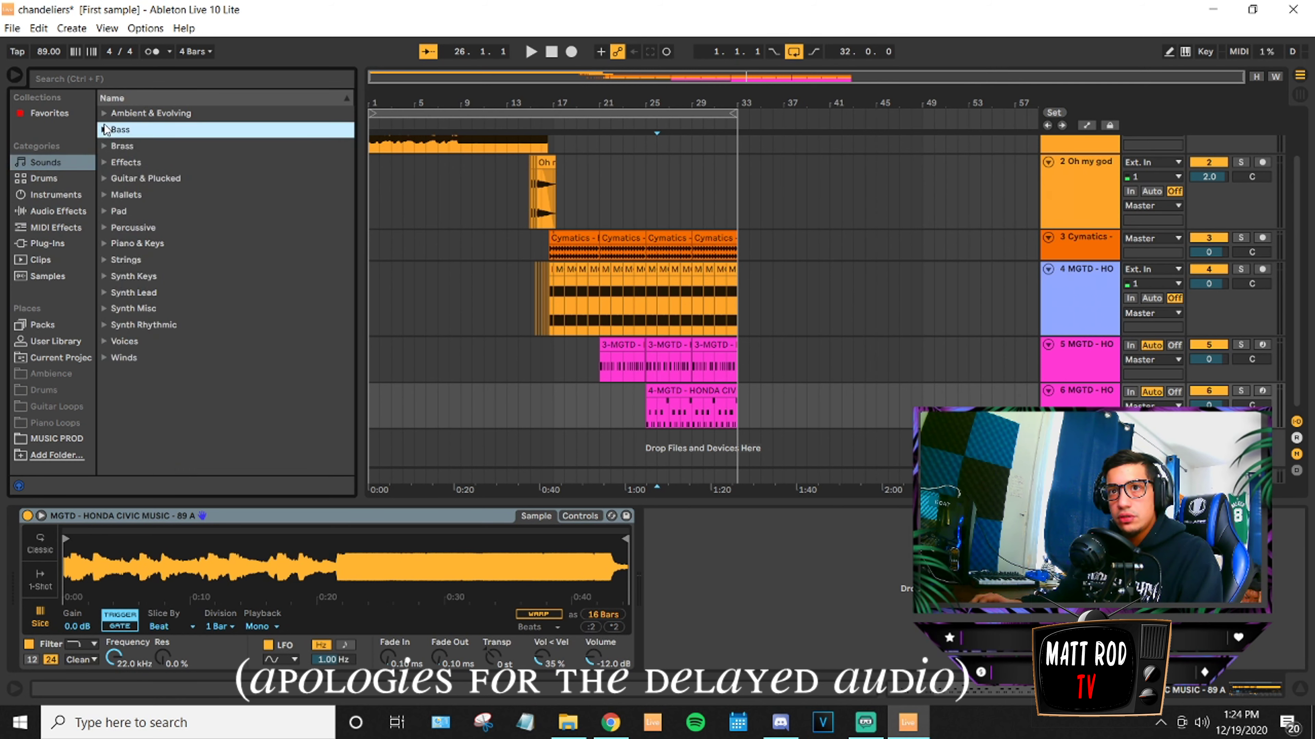
left_click(43, 230)
left_click(55, 212)
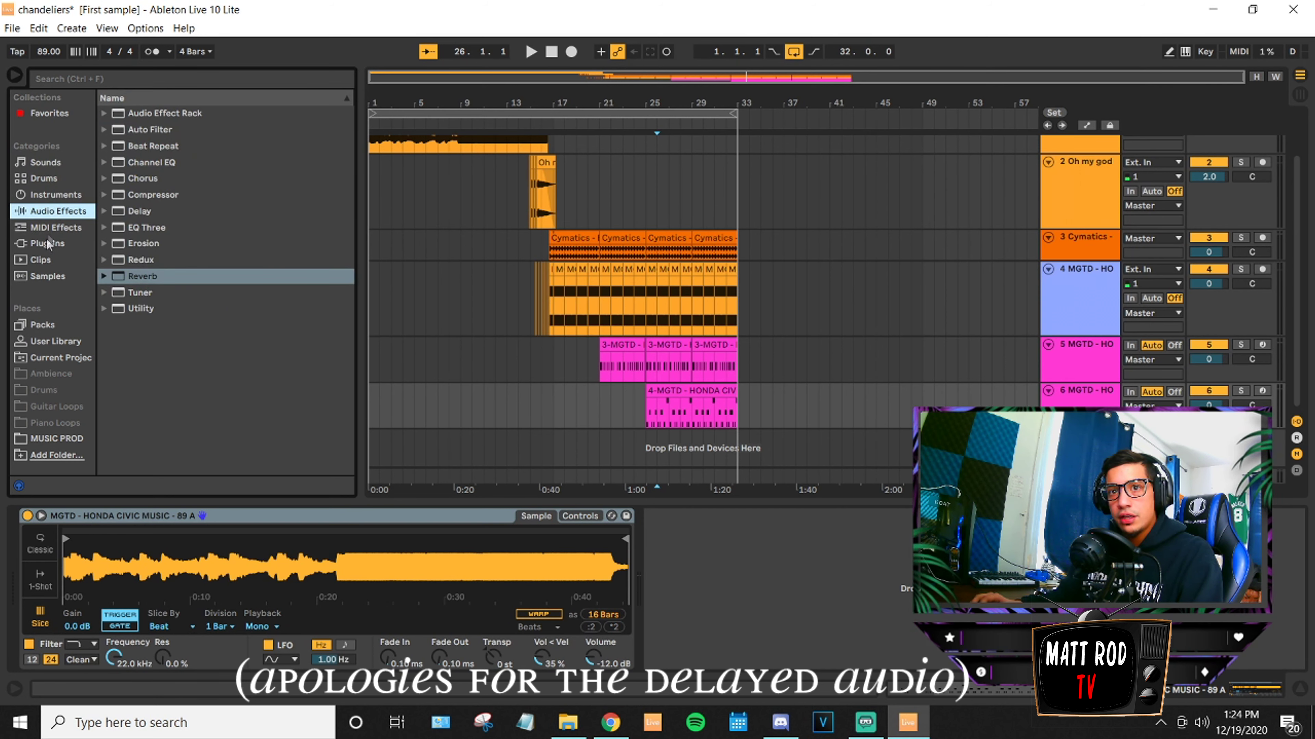
left_click(54, 229)
left_click(55, 212)
Add a Simpler instrument on a new track below track 6 and load track 1's HONDA CIVIC MUSIC sample into it.
left_click(55, 196)
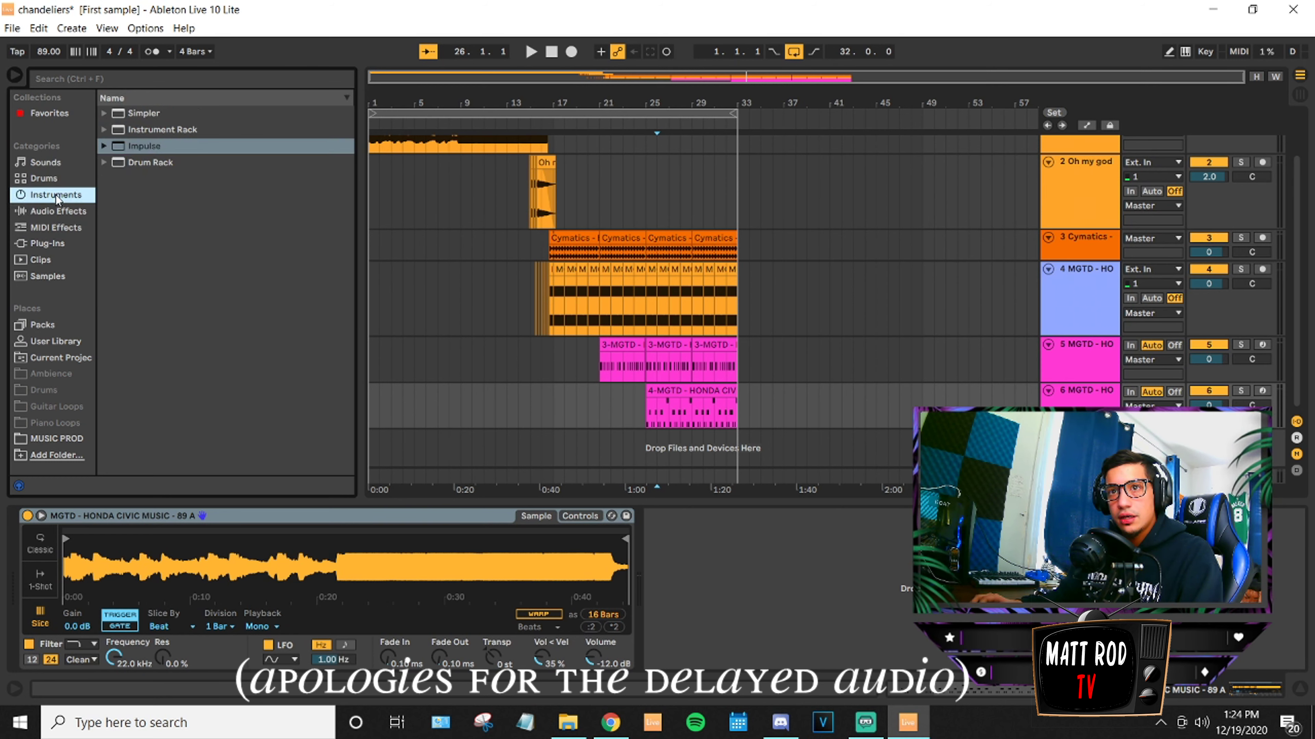
left_click(153, 113)
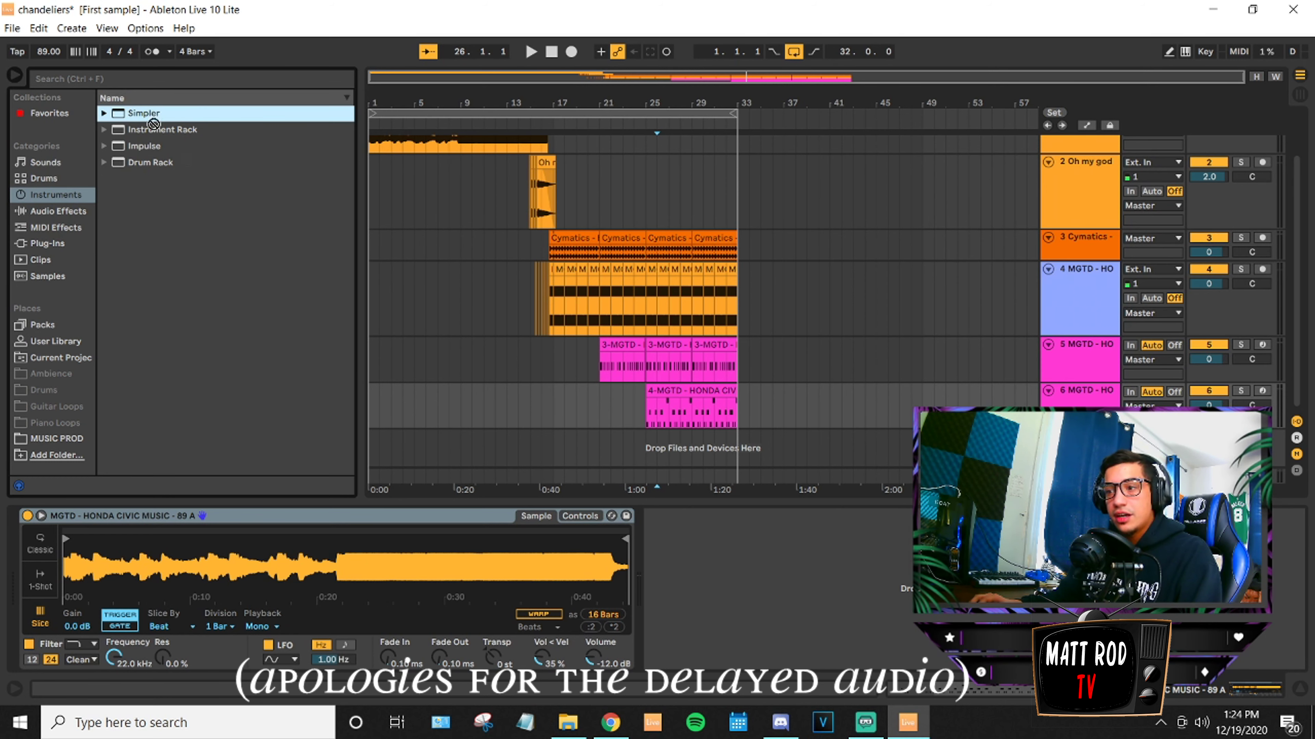
left_click_drag(433, 427, 671, 465)
left_click_drag(770, 442, 771, 443)
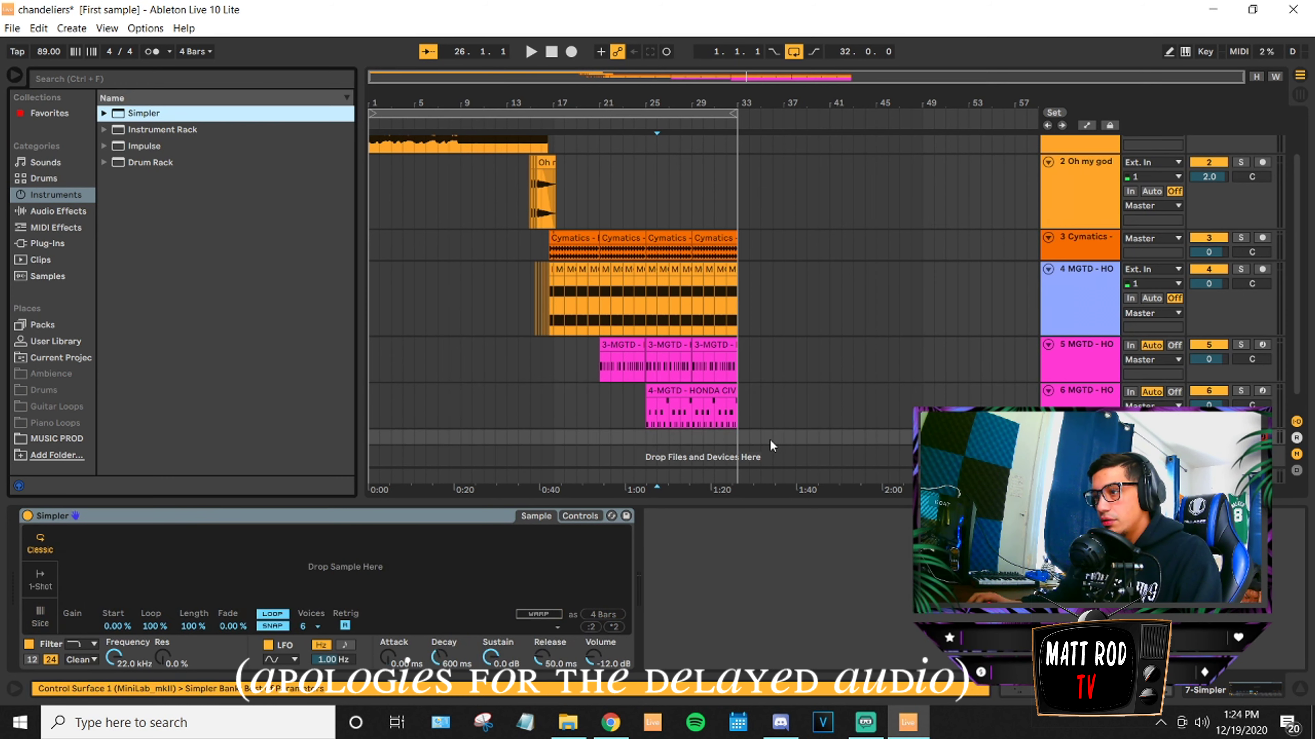
scroll(500, 267, "up", 2)
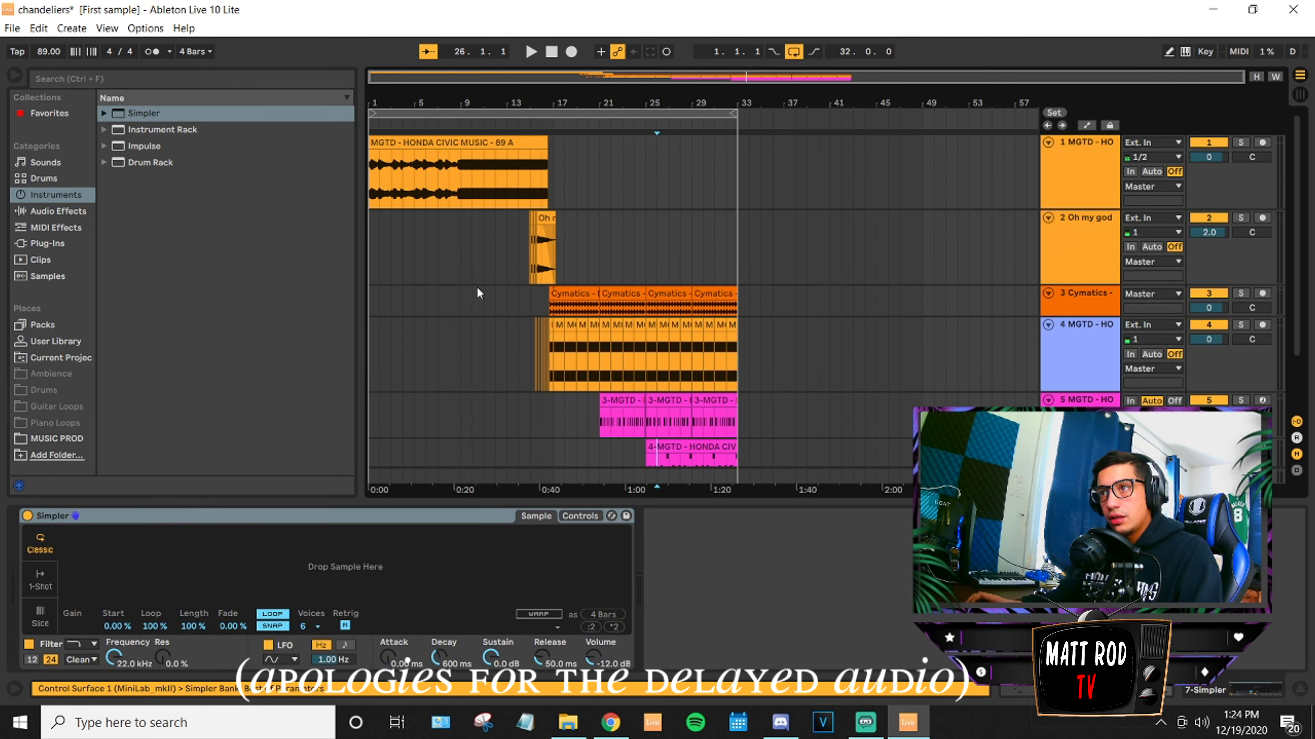
left_click_drag(470, 167, 350, 553)
Switch Simpler to Slice mode and slice the sample by Beat with a 1 Bar division.
left_click(41, 615)
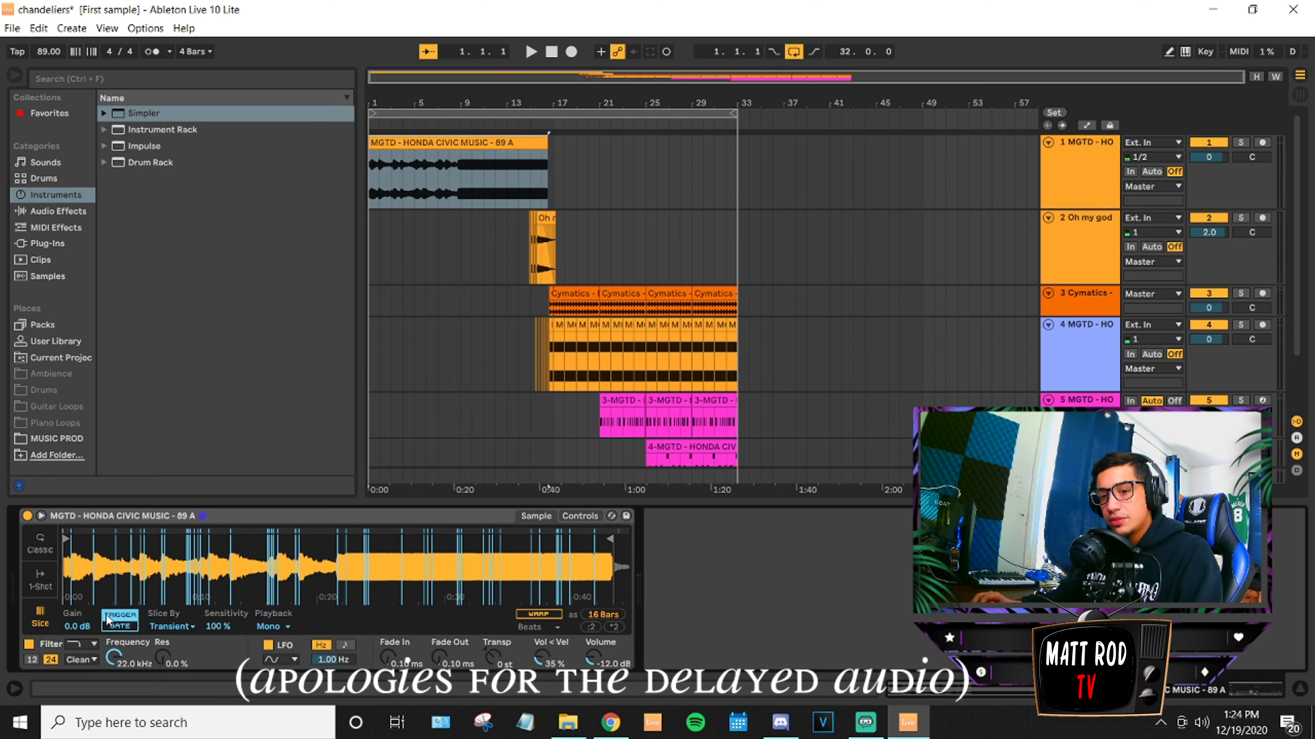
left_click(191, 628)
left_click(186, 653)
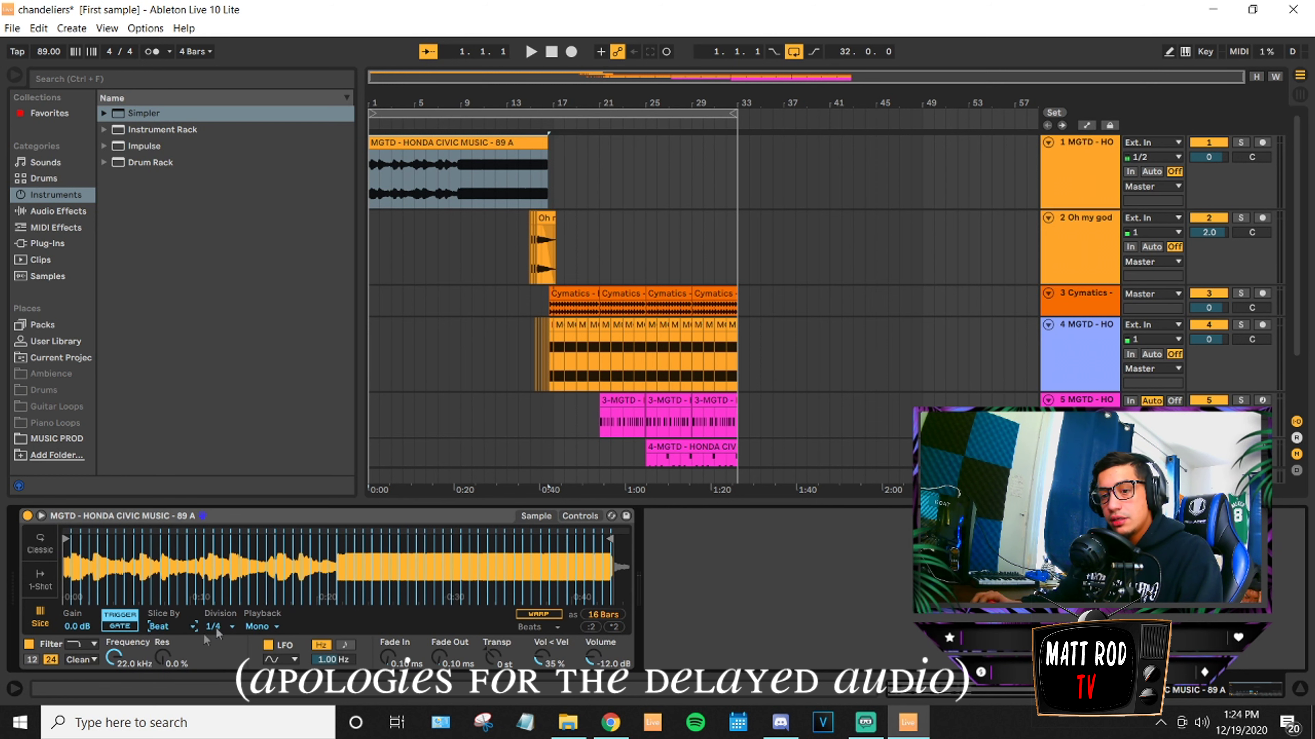
left_click(236, 627)
left_click(217, 588)
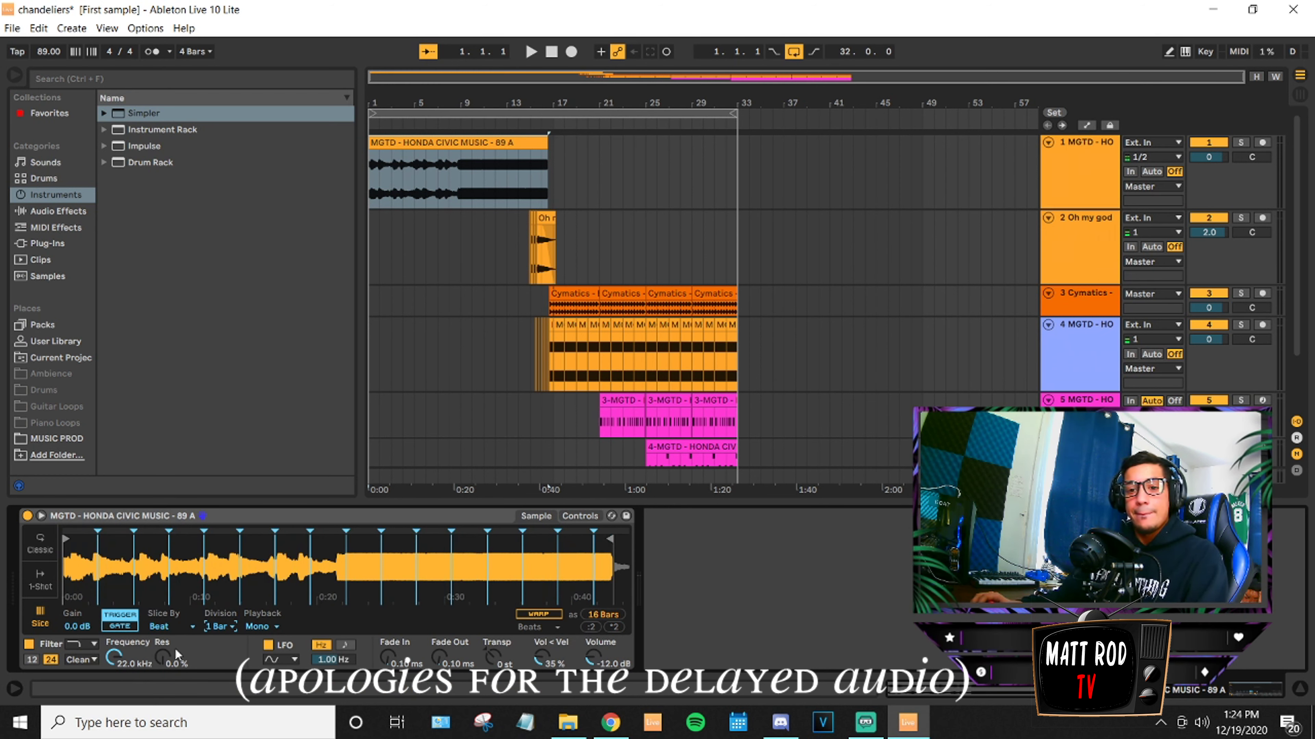
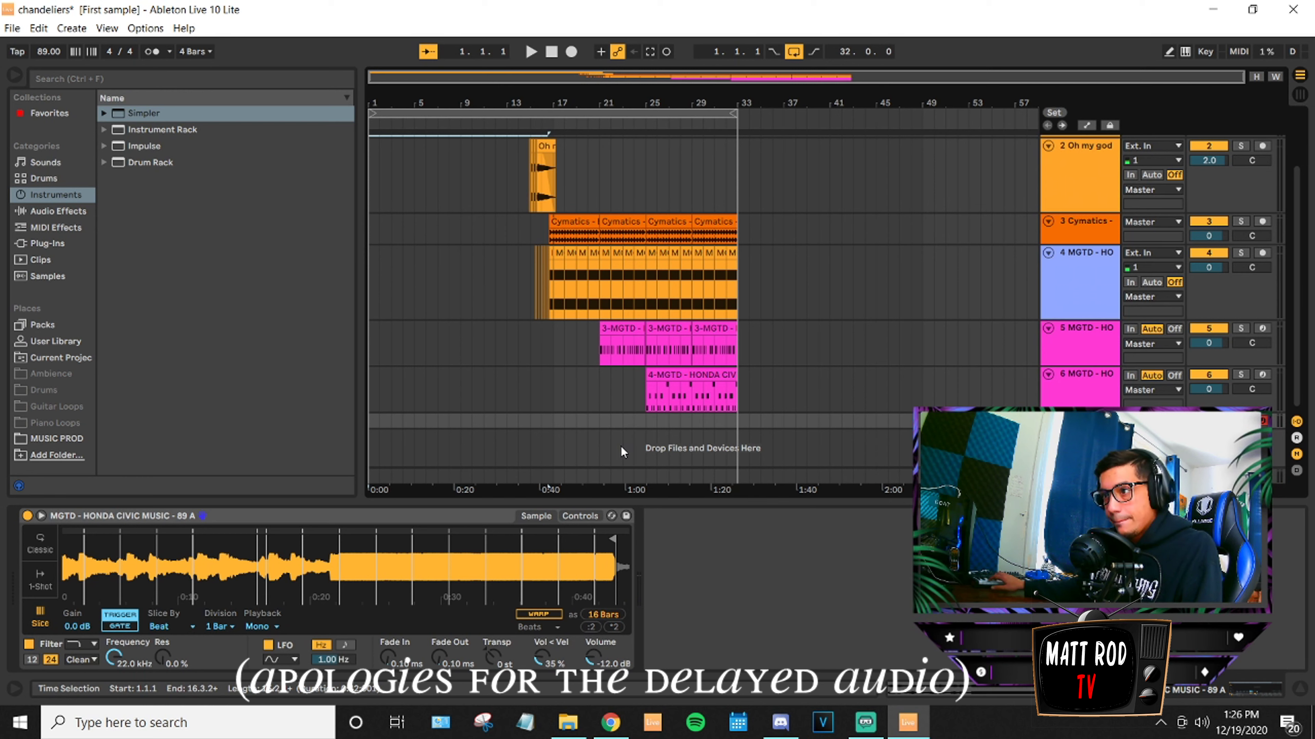
Record a new slice pattern on track 7 from 21.1.1 to the end of bar 32.
left_click(601, 421)
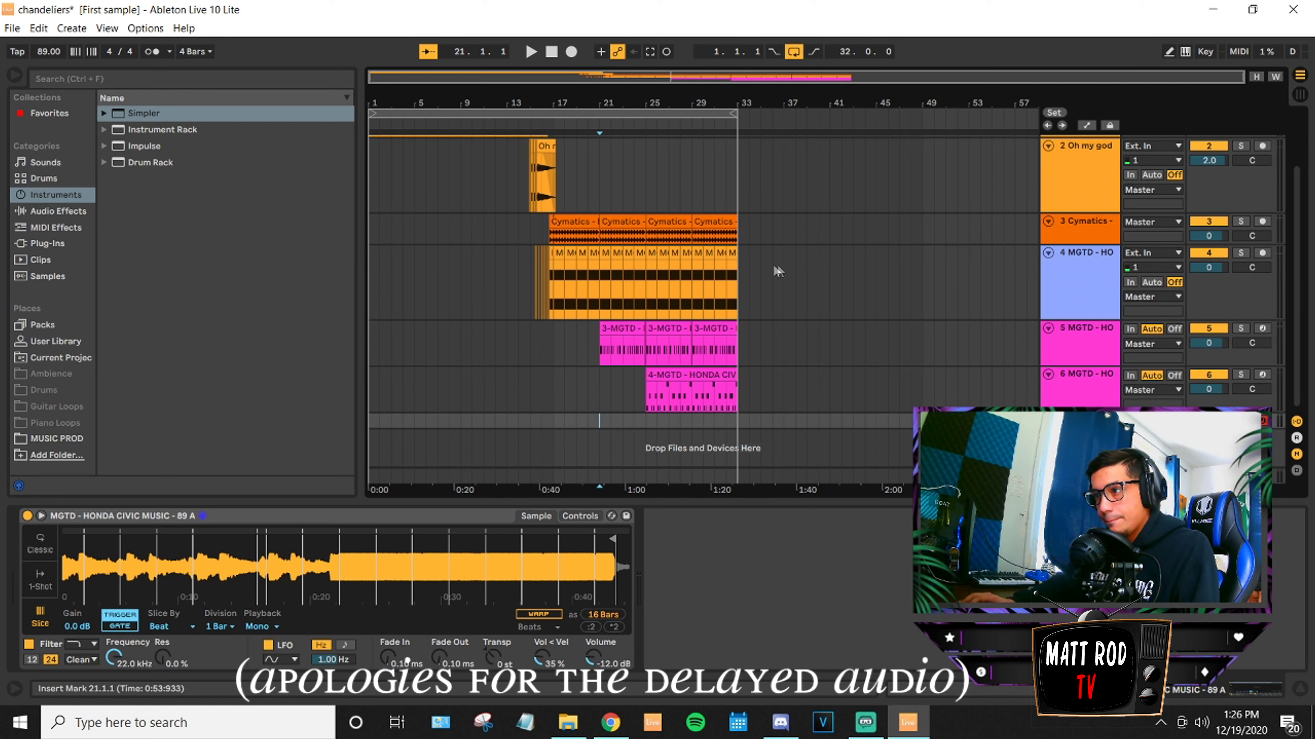
left_click(571, 51)
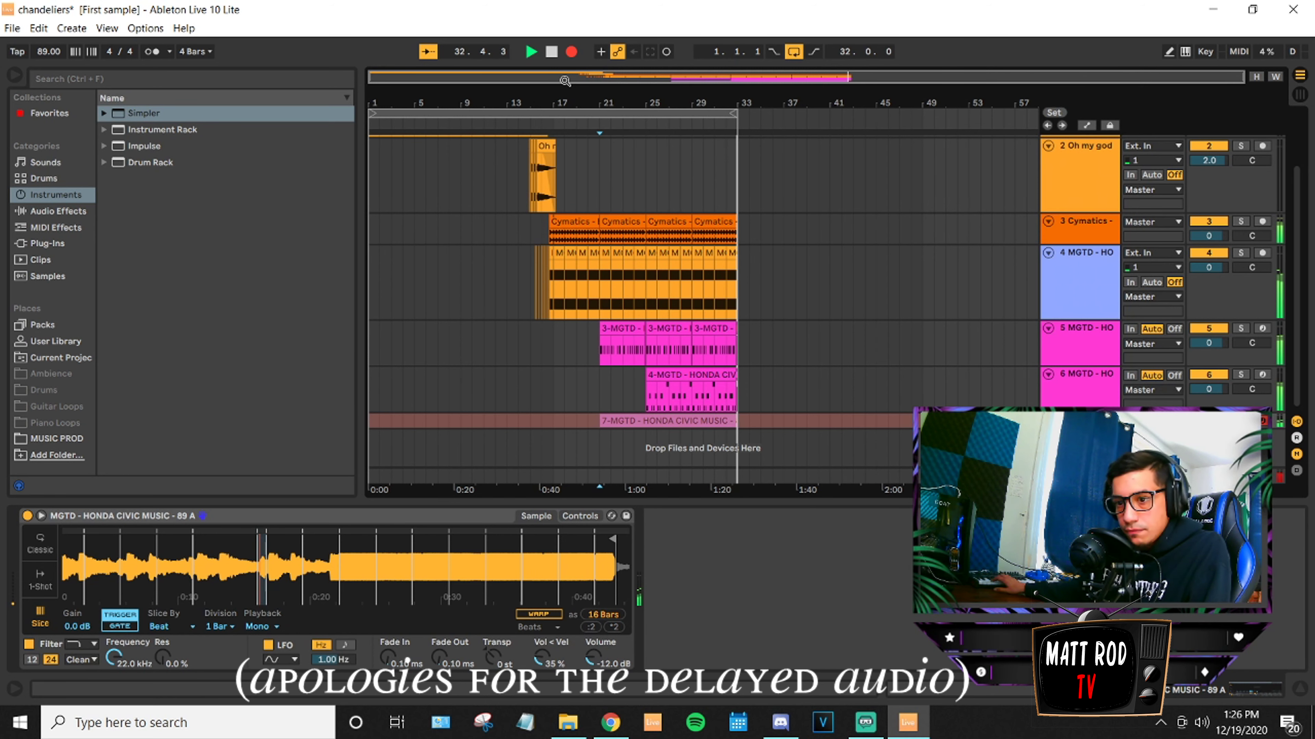
key("space")
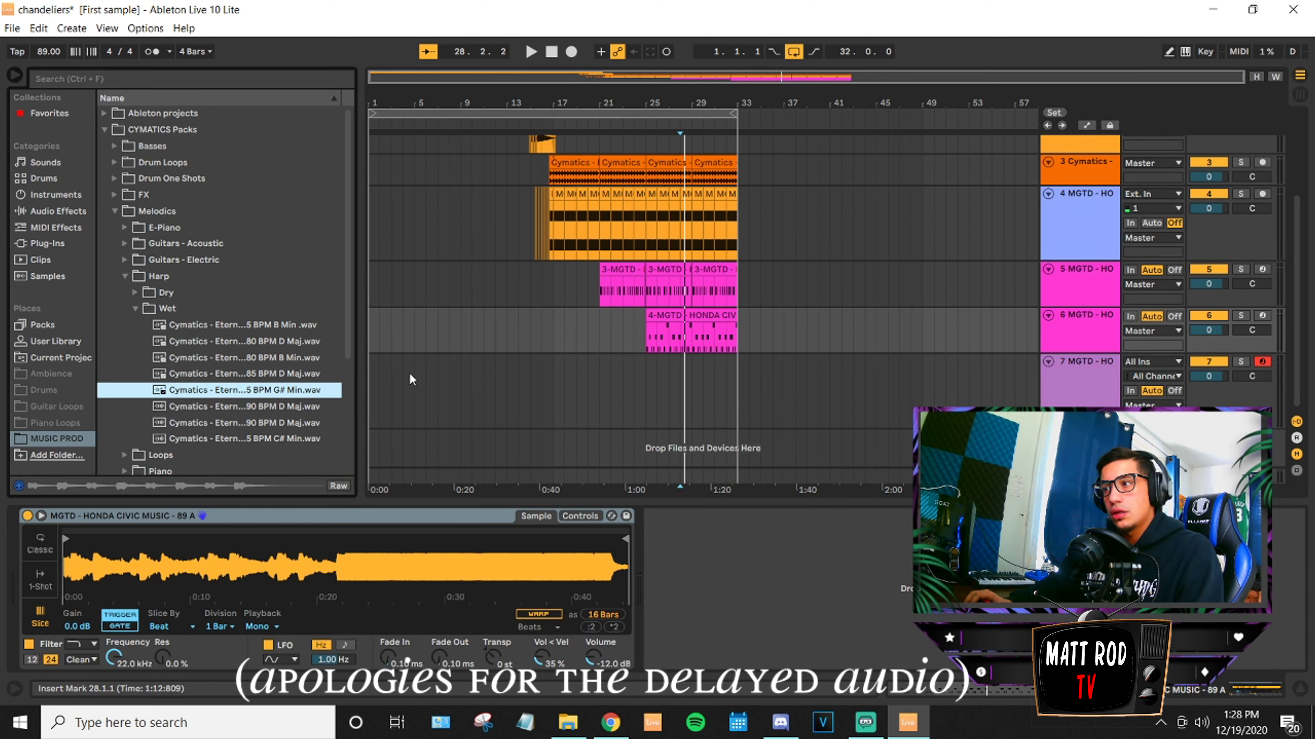
Play the mix from 28.1.1 and audition a 90 BPM D Maj wet harp sample against it.
key("space")
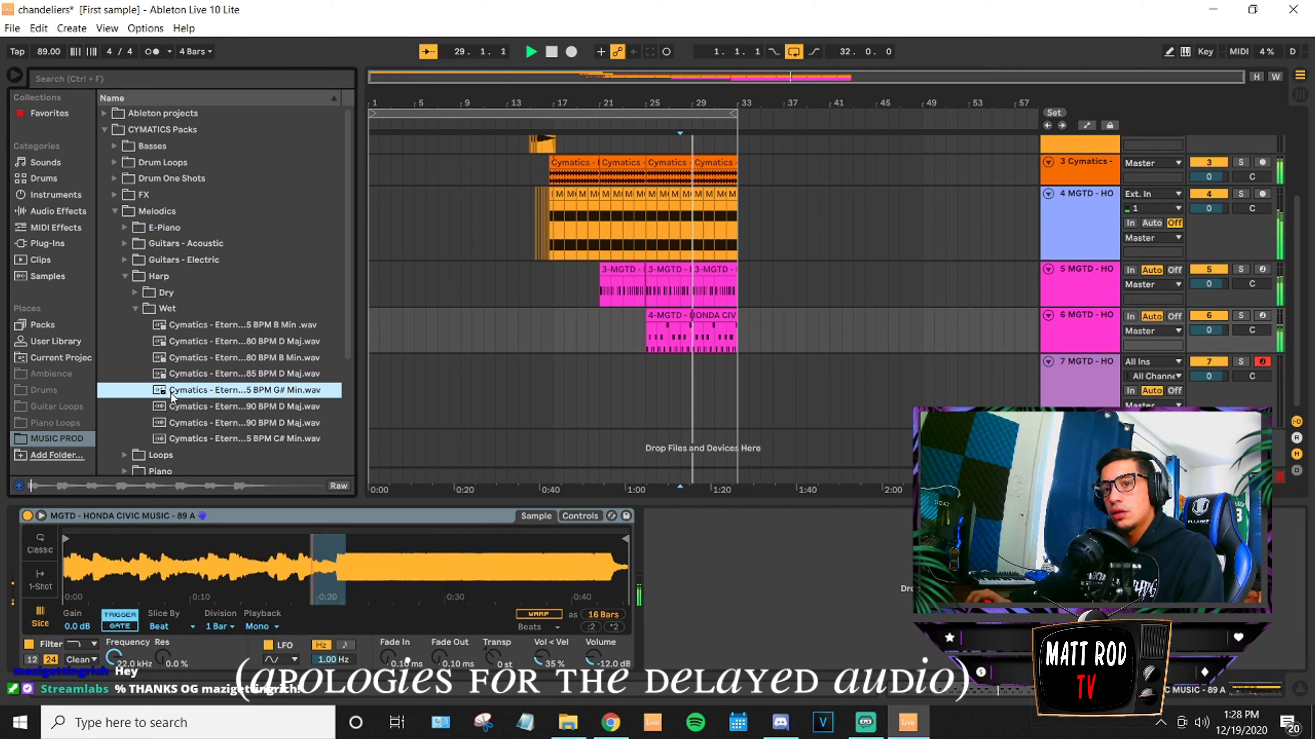
left_click(171, 408)
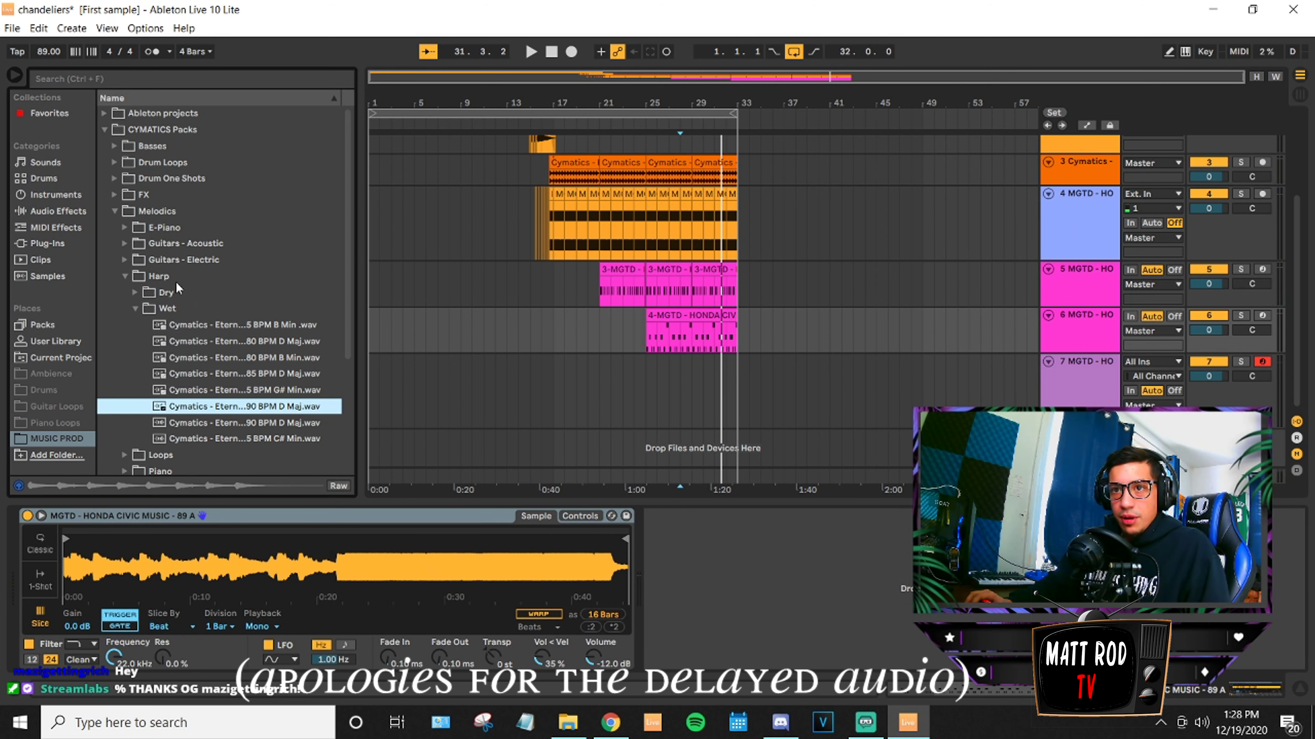
Audition the wet vocal ad-lib samples Wet 1, Wet 2, Wet 4 and Wet 5 in the CYMATICS Packs folder.
scroll(171, 331, "down", 5)
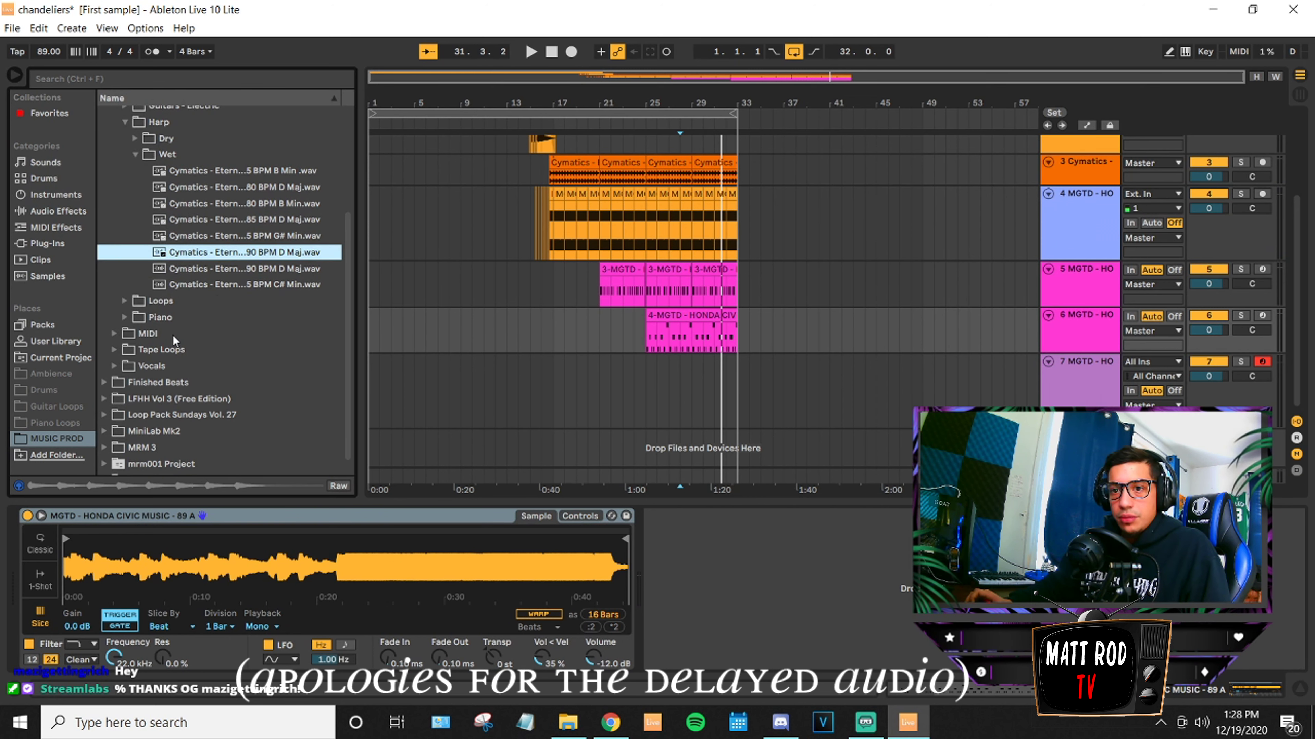
scroll(177, 352, "down", 1)
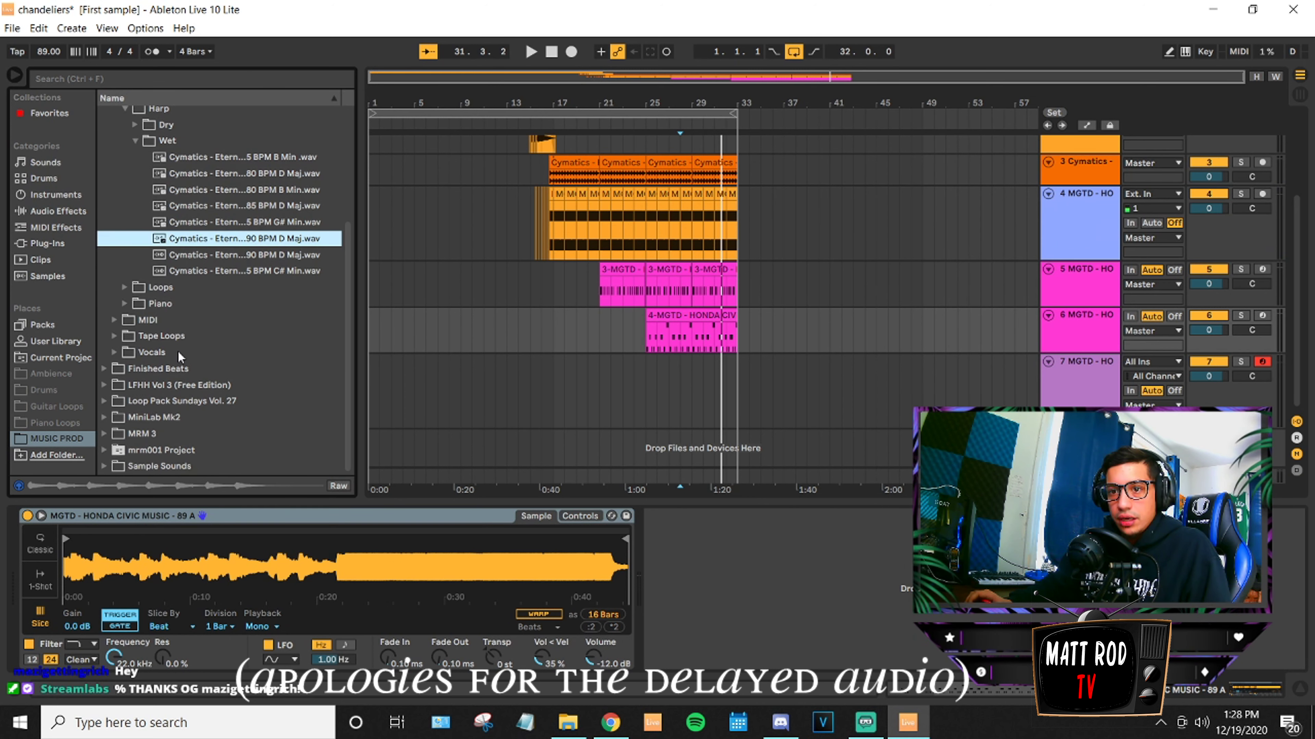
left_click(118, 354)
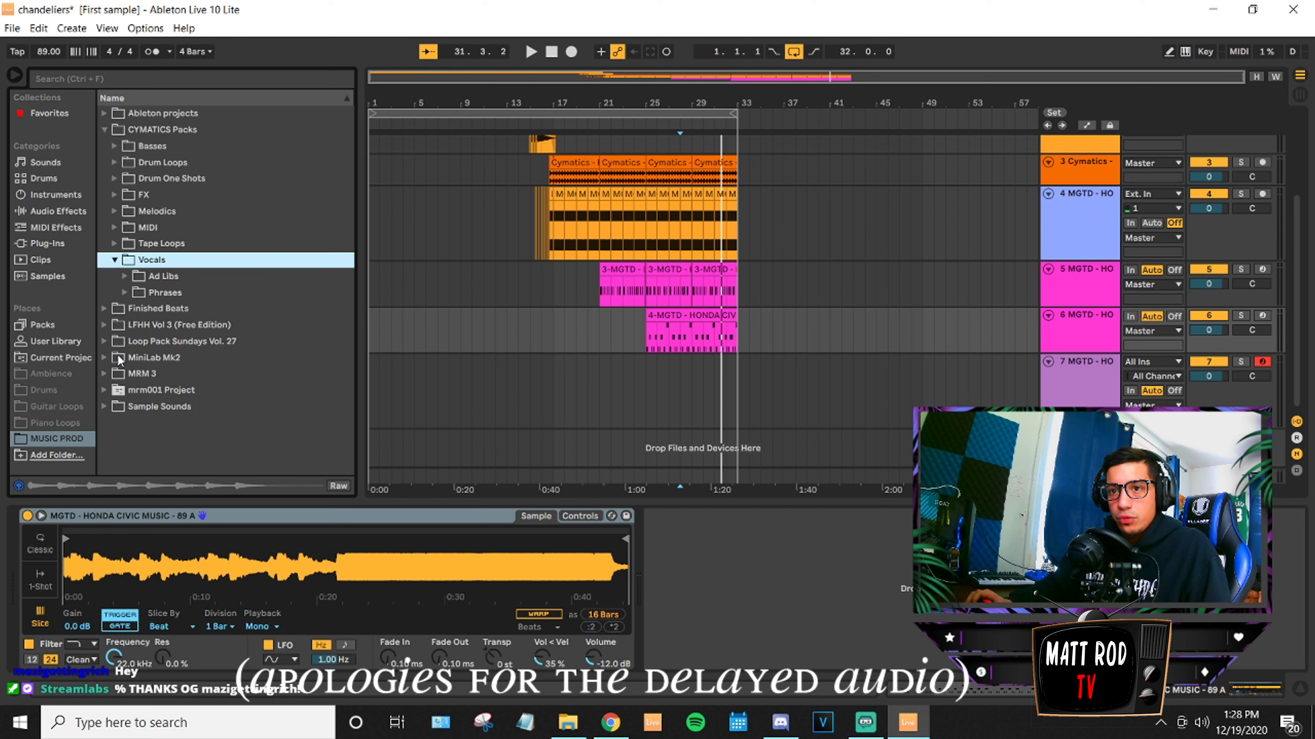
left_click(126, 276)
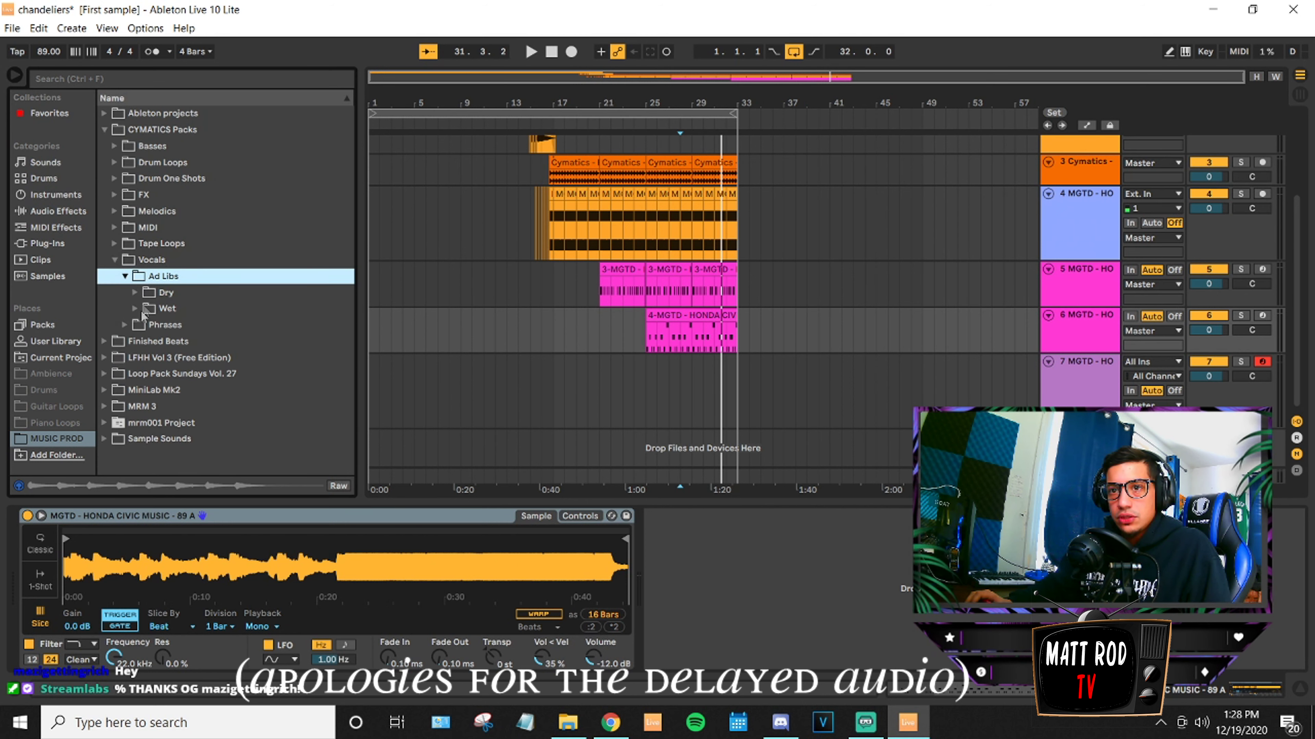
left_click(147, 309)
left_click(176, 327)
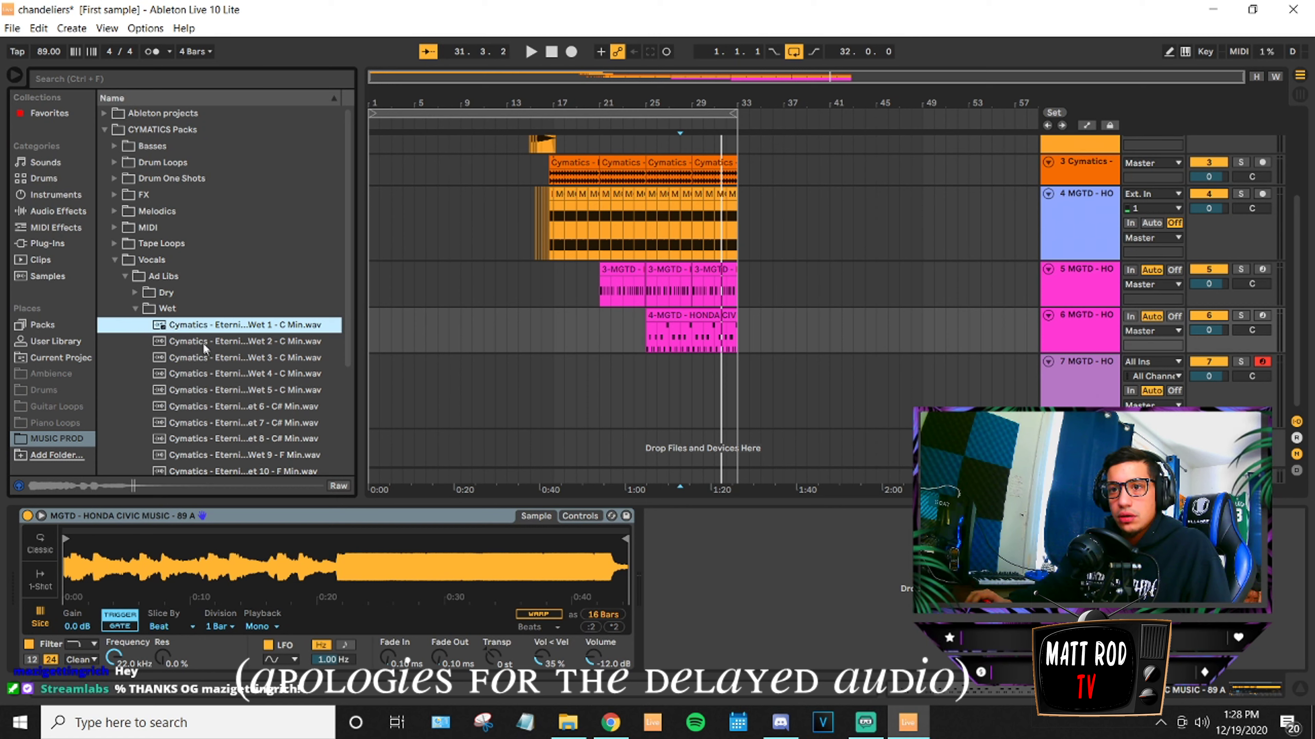
left_click(216, 343)
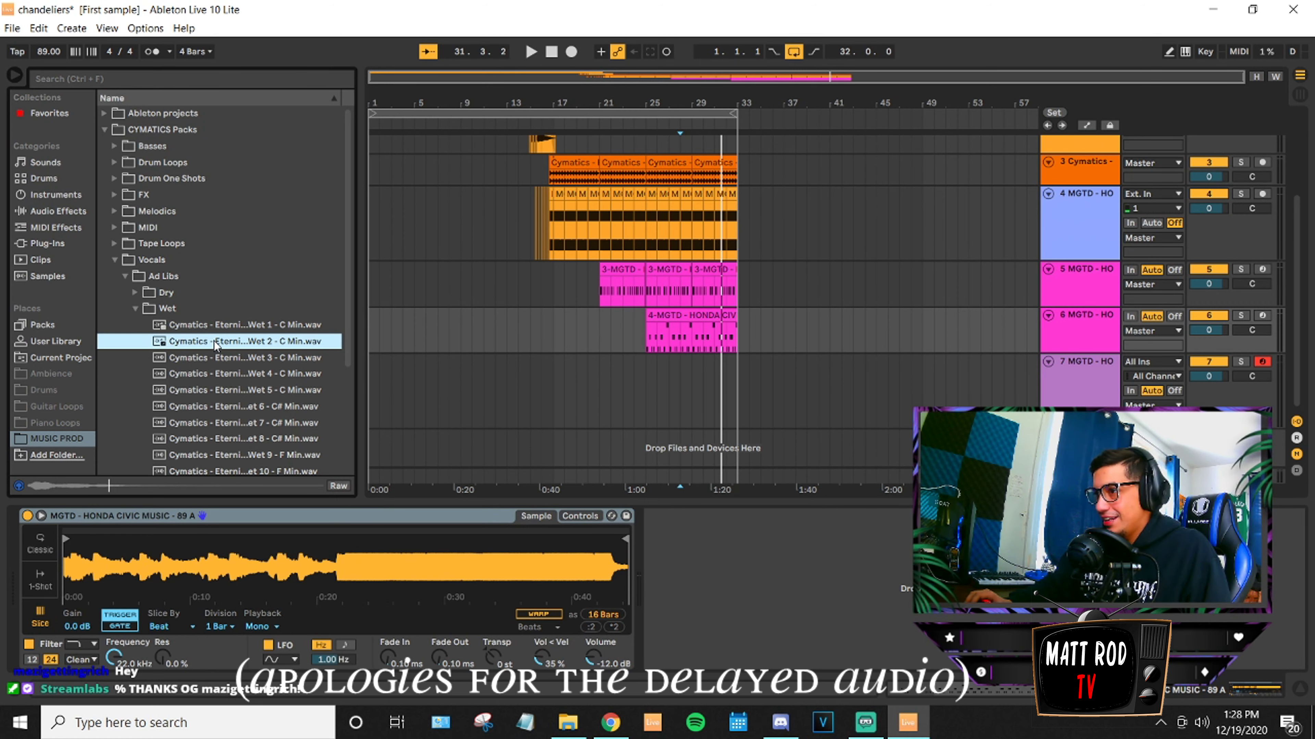
left_click(224, 373)
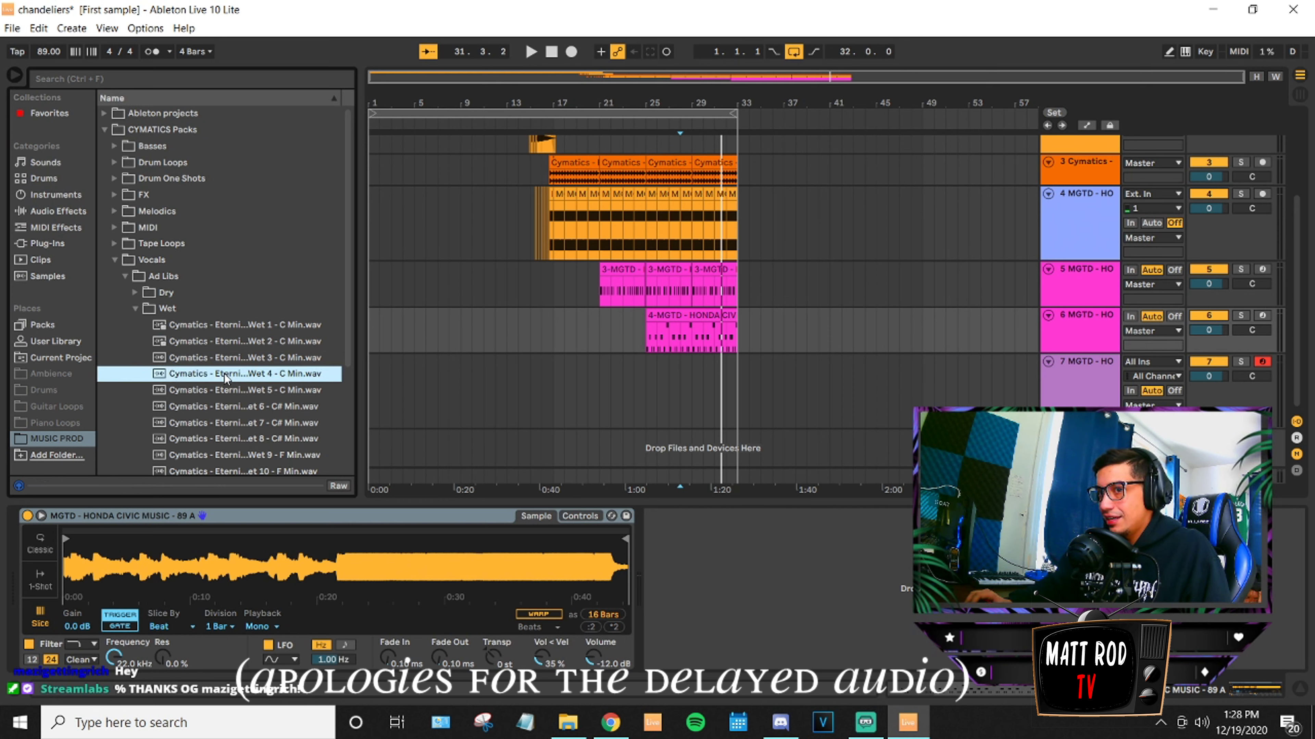
scroll(229, 398, "down", 3)
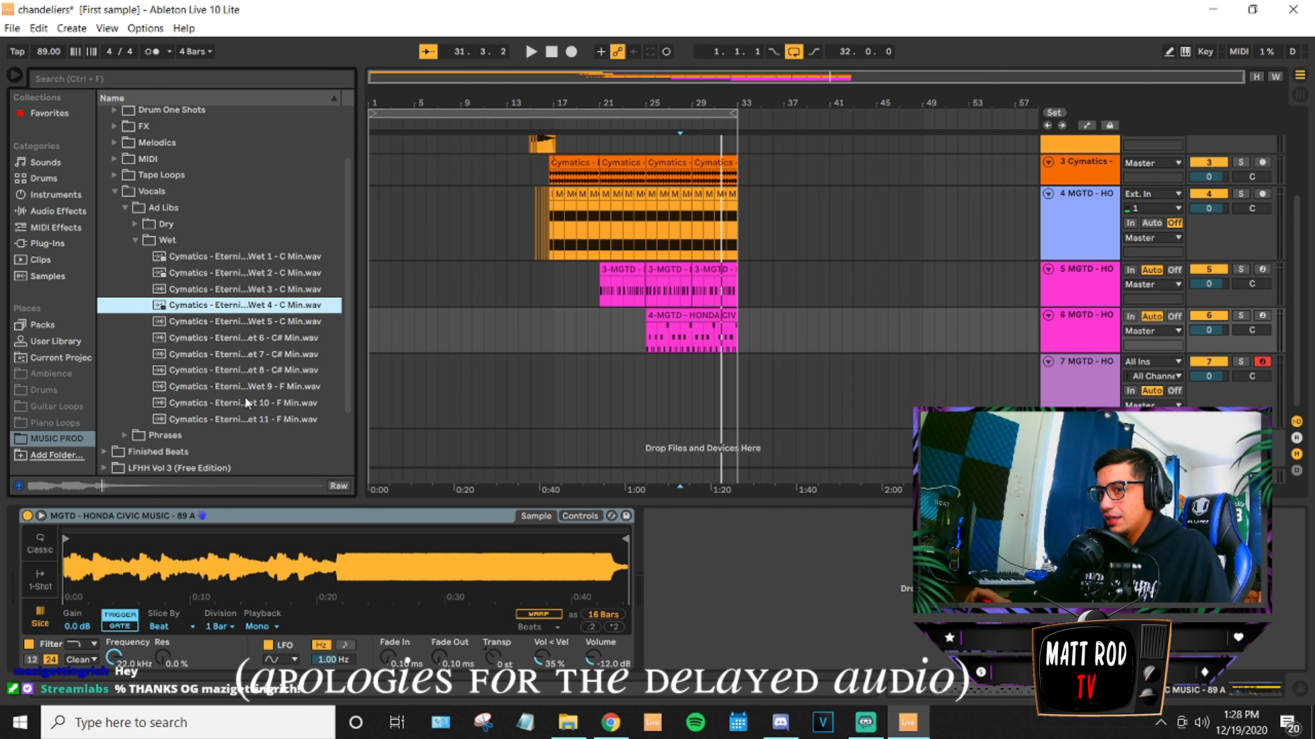
left_click(220, 324)
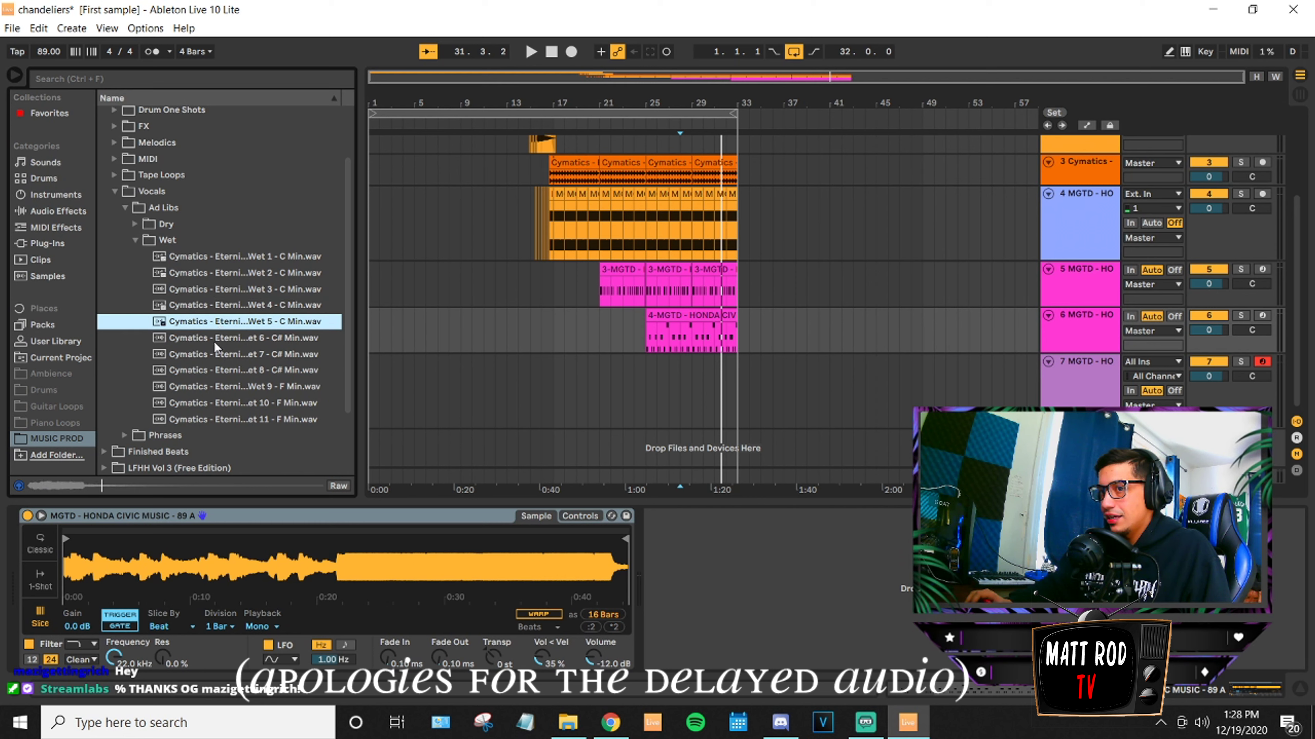
Try placing the Wet 5 ad-lib sample on track 7 at 29.1.1, and delete that track.
mouse_move(229, 329)
left_mouse_down()
mouse_move(379, 365)
mouse_move(723, 402)
mouse_move(663, 397)
mouse_move(694, 395)
left_mouse_up()
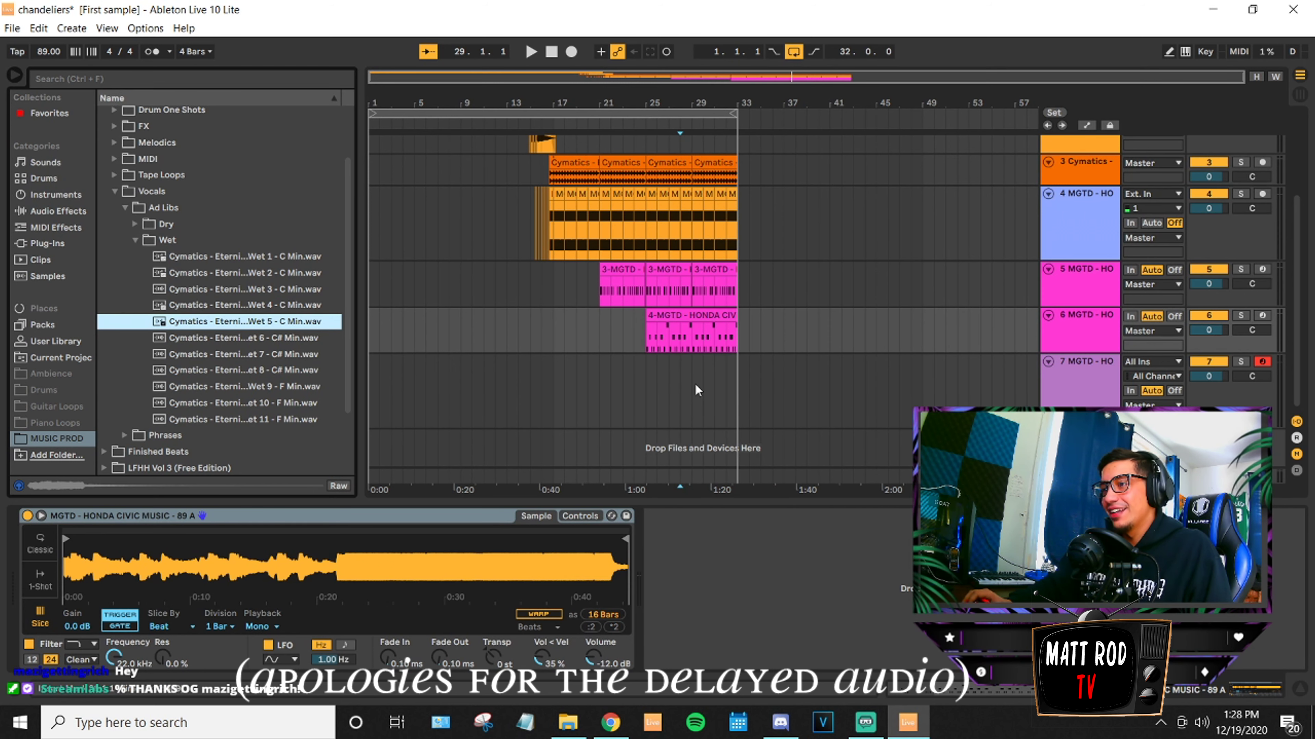
left_click(1067, 360)
key("Delete")
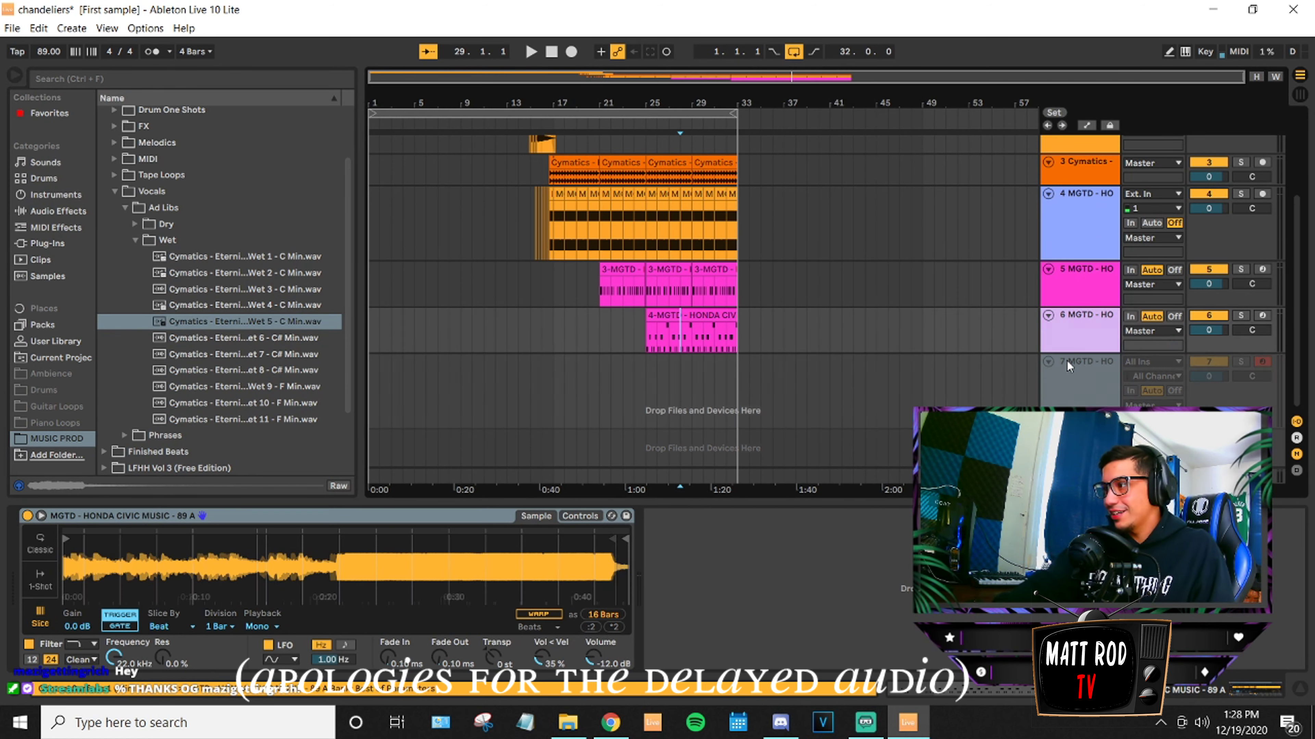
Try the Wet 5 ad-lib sample on a new track, moved to 29.1.1, and play it against the mix.
mouse_move(291, 326)
left_mouse_down()
mouse_move(657, 415)
mouse_move(724, 412)
left_mouse_up()
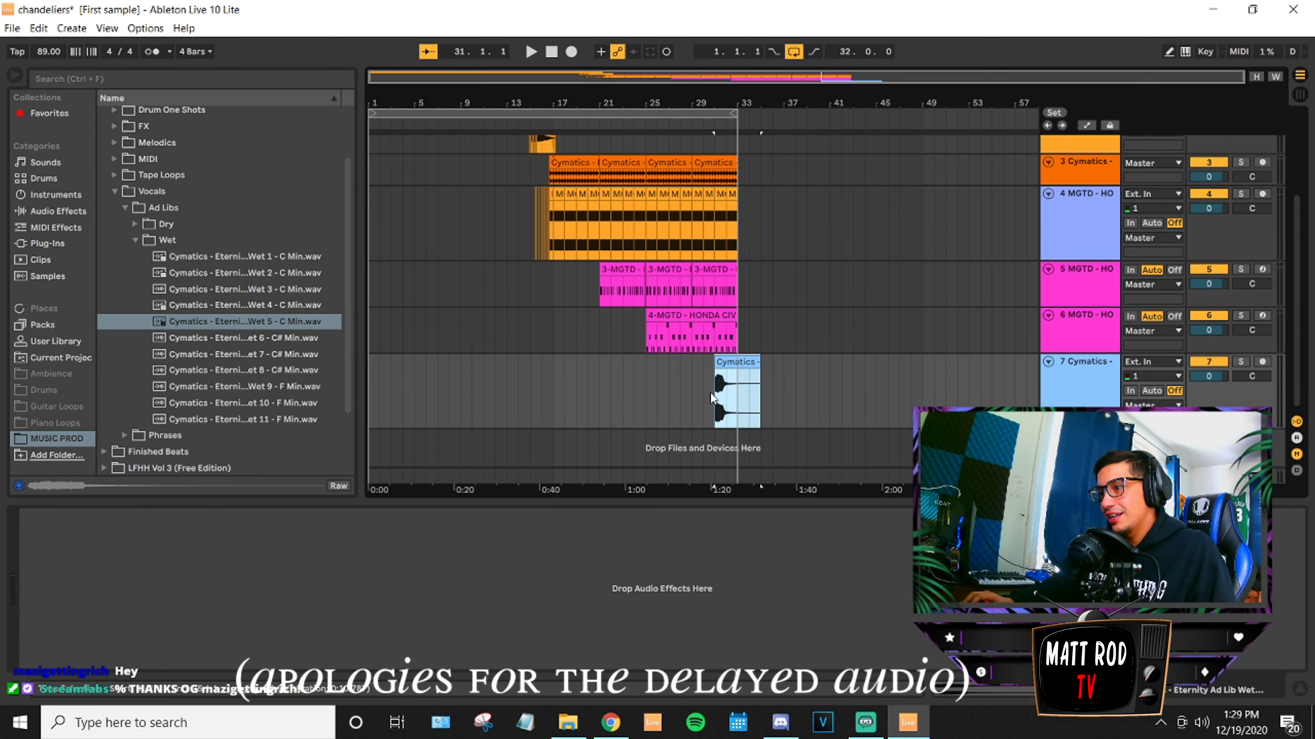
left_click(689, 403)
left_click_drag(724, 382, 702, 381)
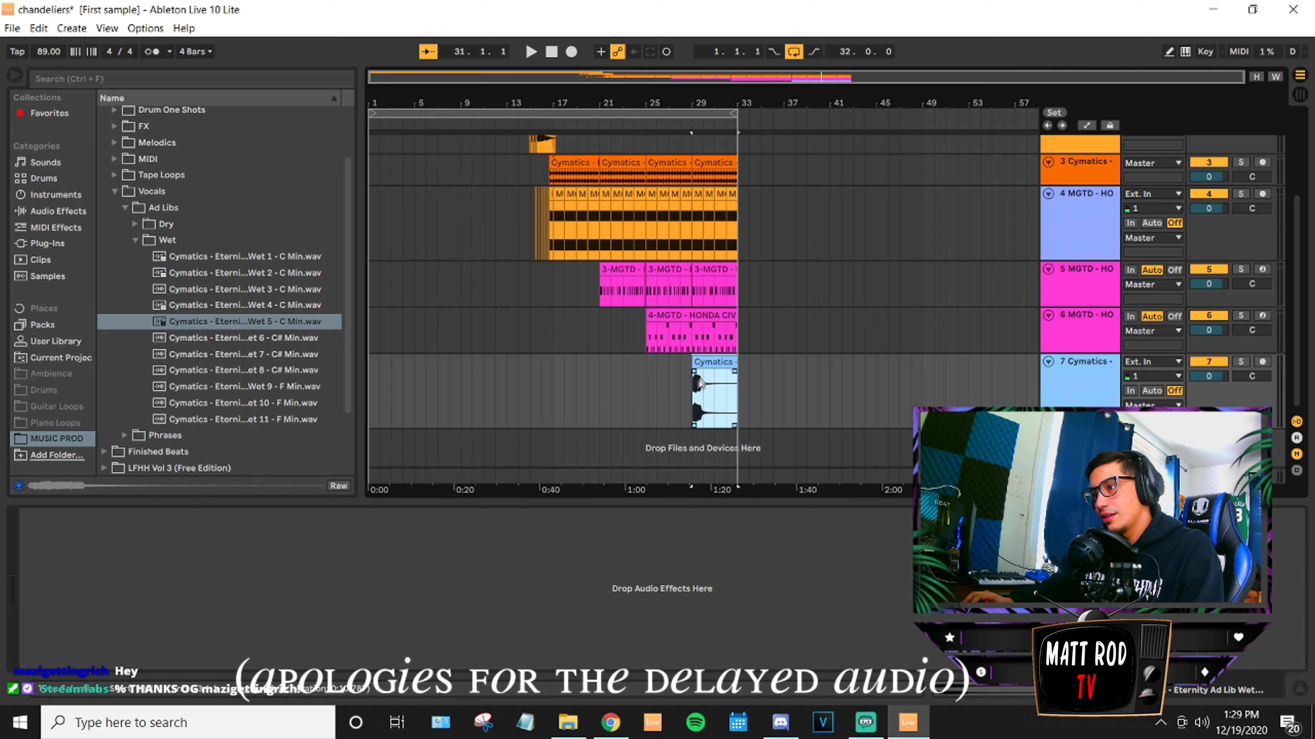
key("space")
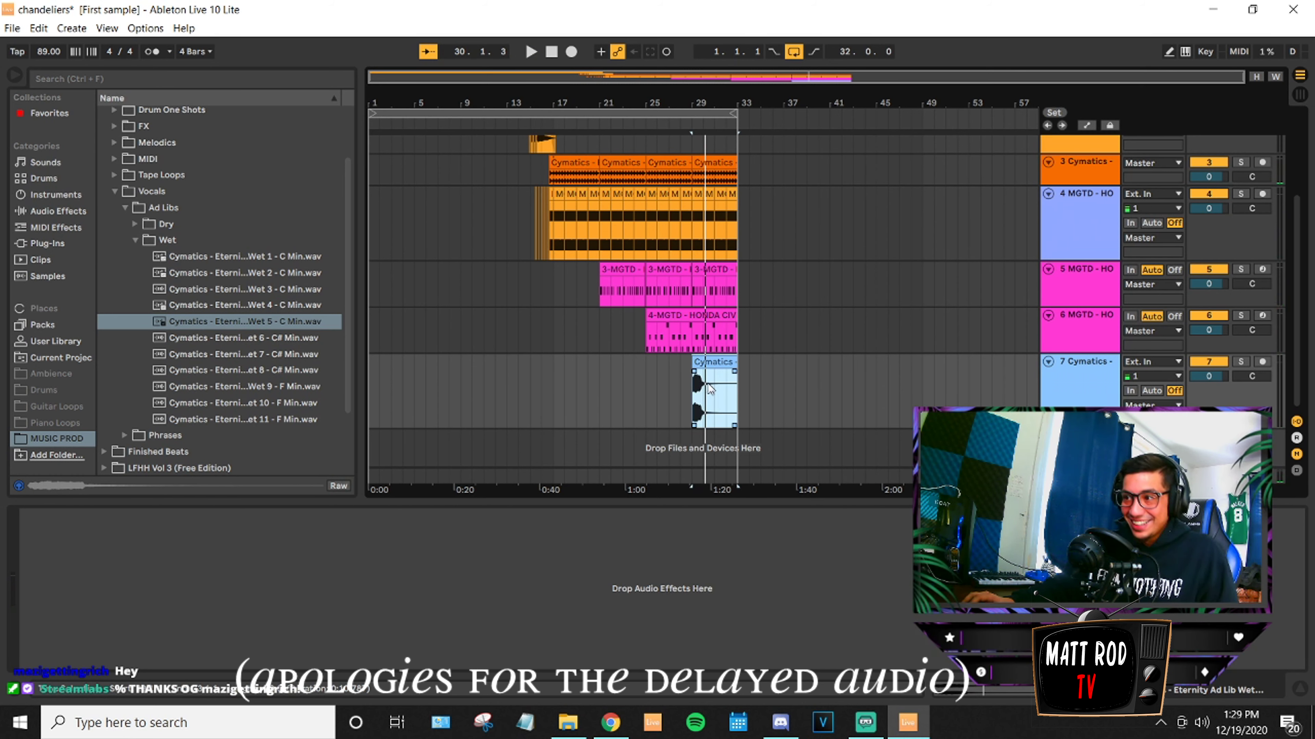
left_click(704, 382)
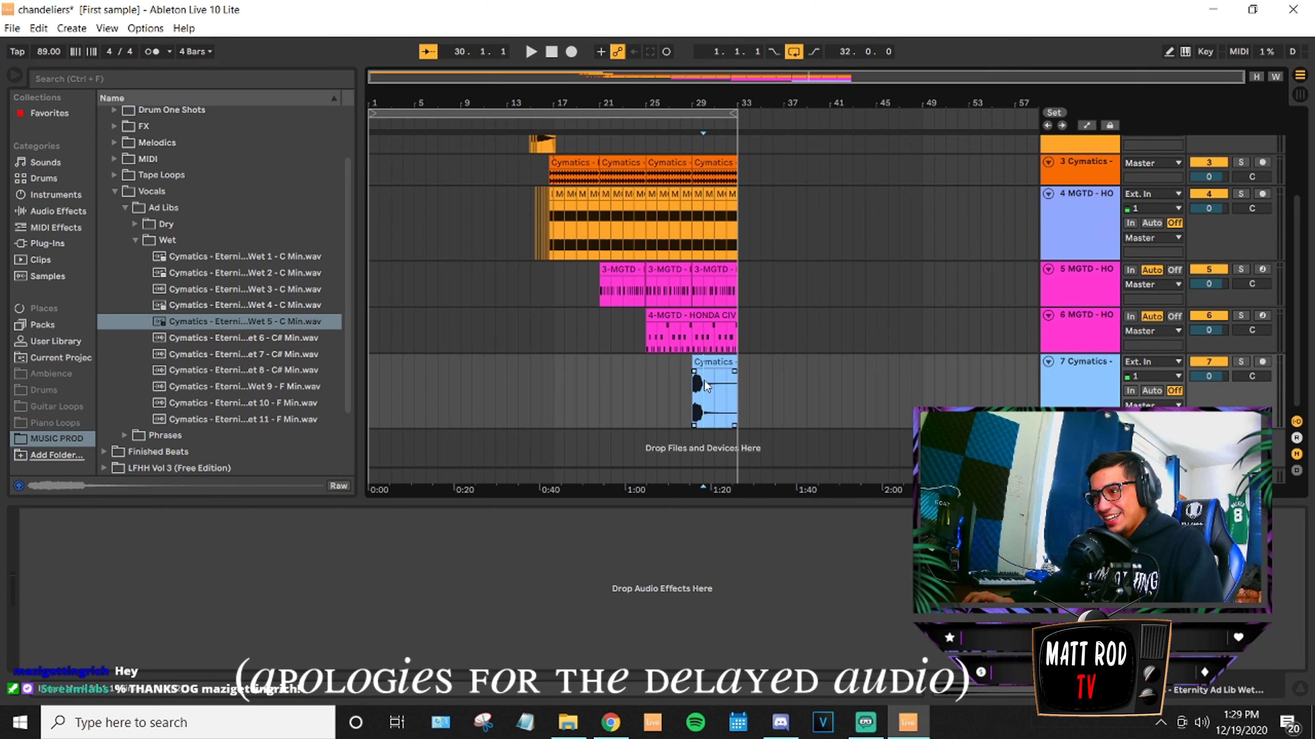
left_click_drag(698, 389, 696, 397)
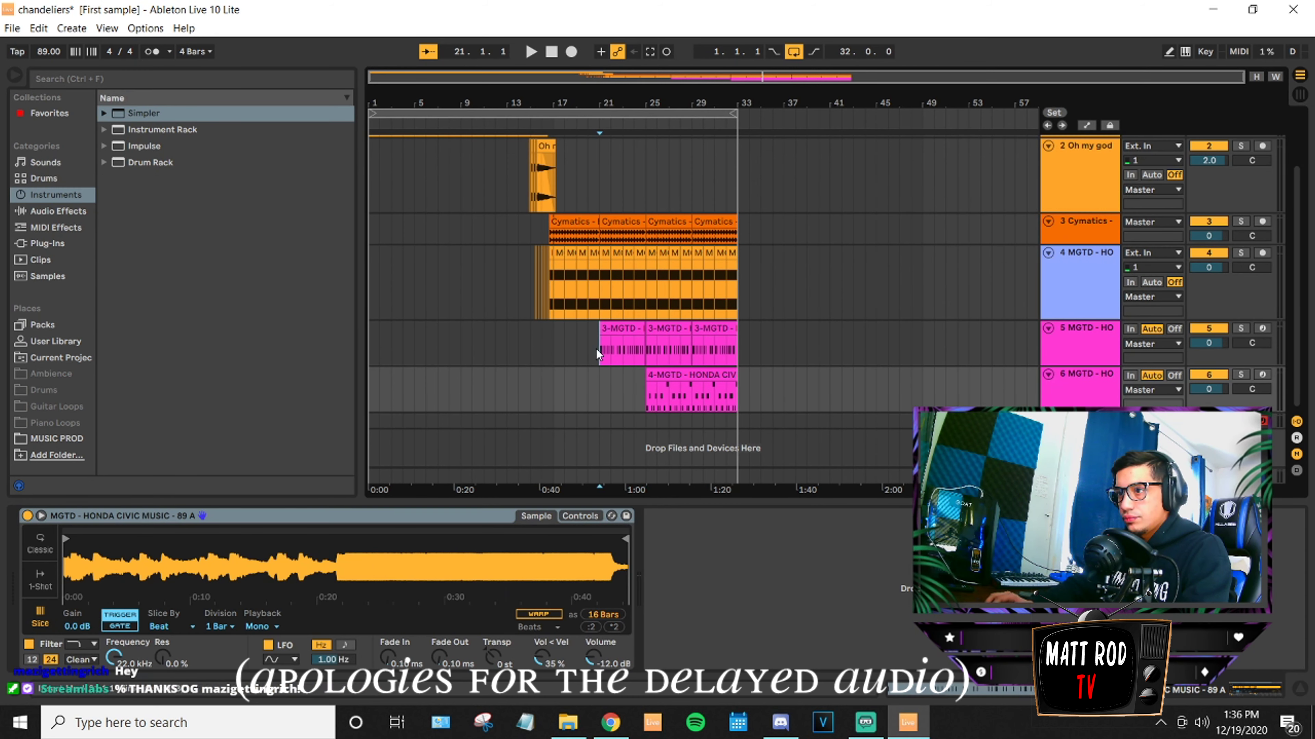
Balance the mix while playing from 21.1.1: track 3 at -0.5 dB, track 4 at -4.0, track 5 at -5.0 and track 6 at -9.7.
left_click(601, 342)
key("space")
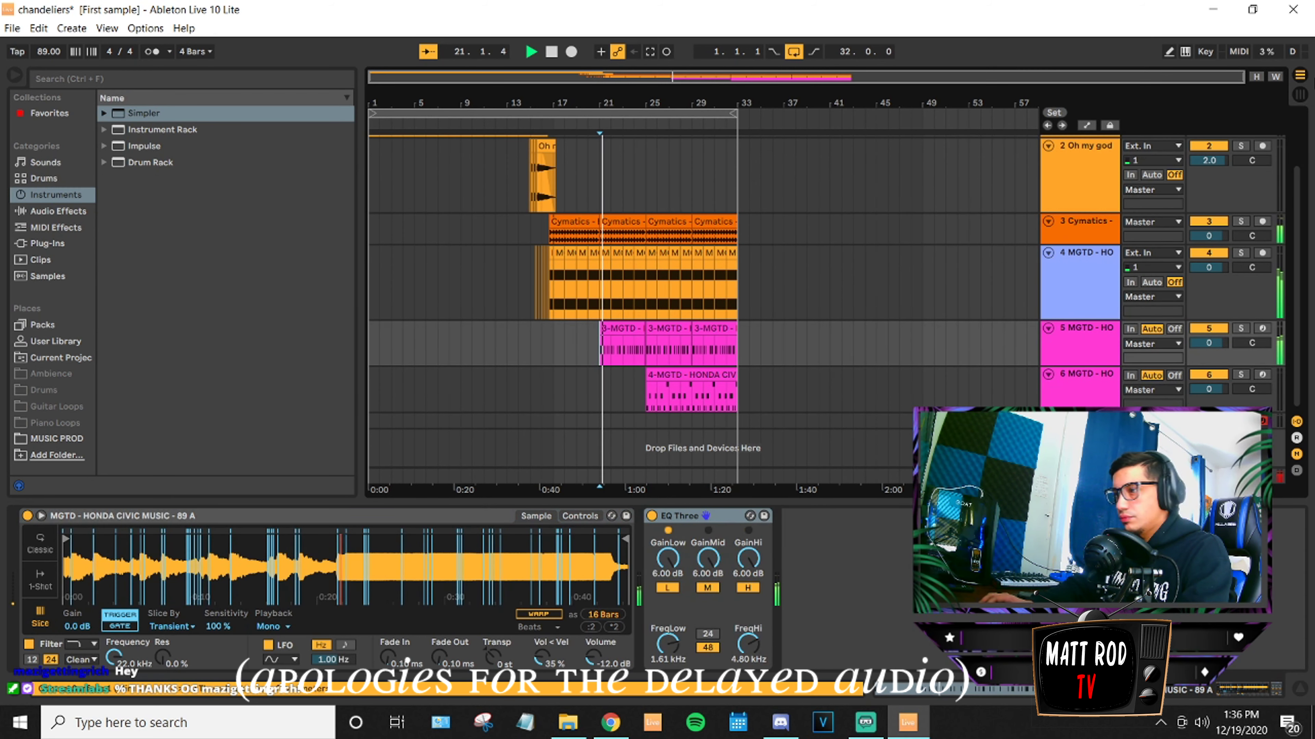
key("Tab")
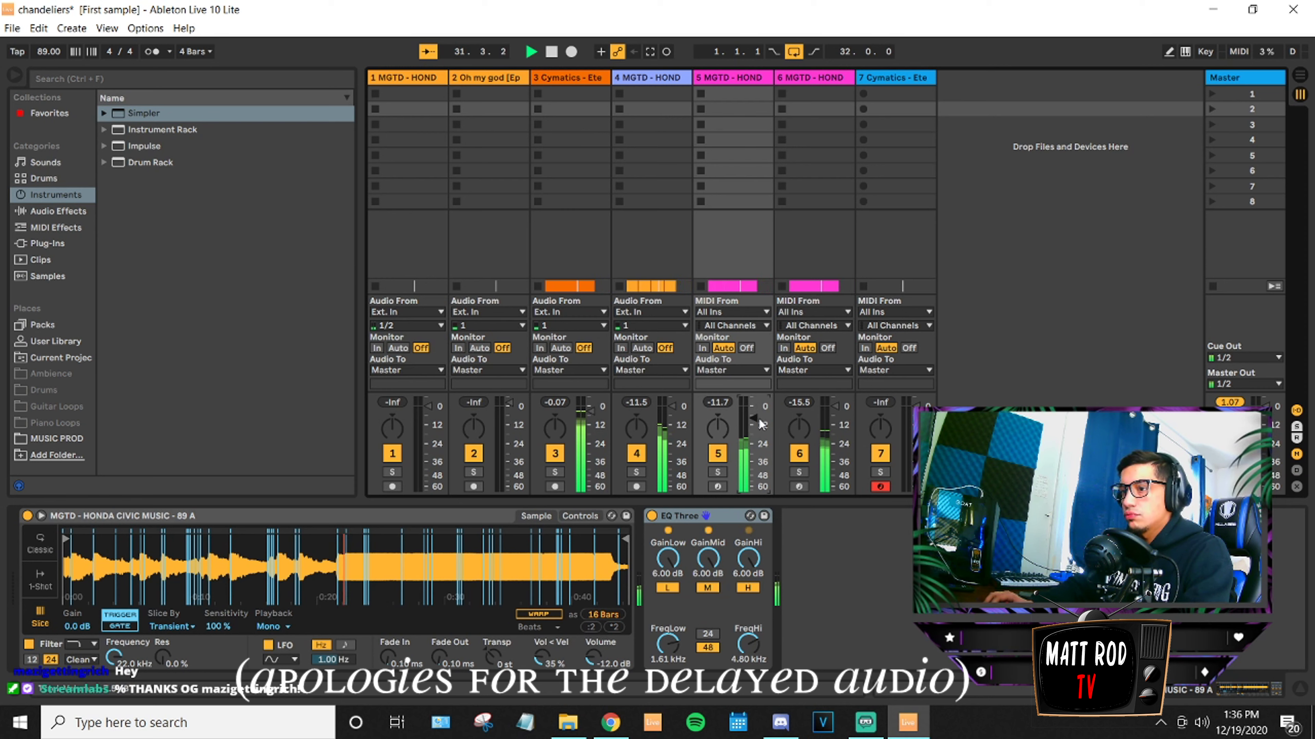
key("space")
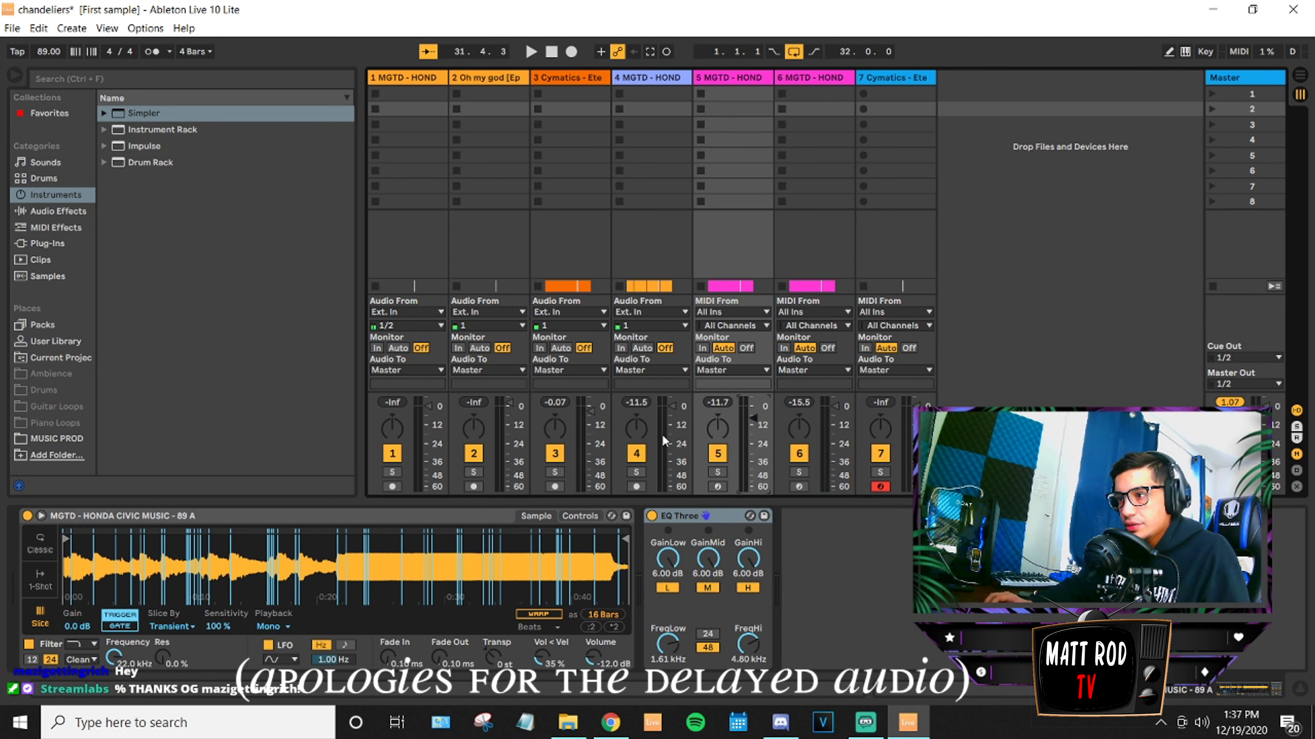
key("space")
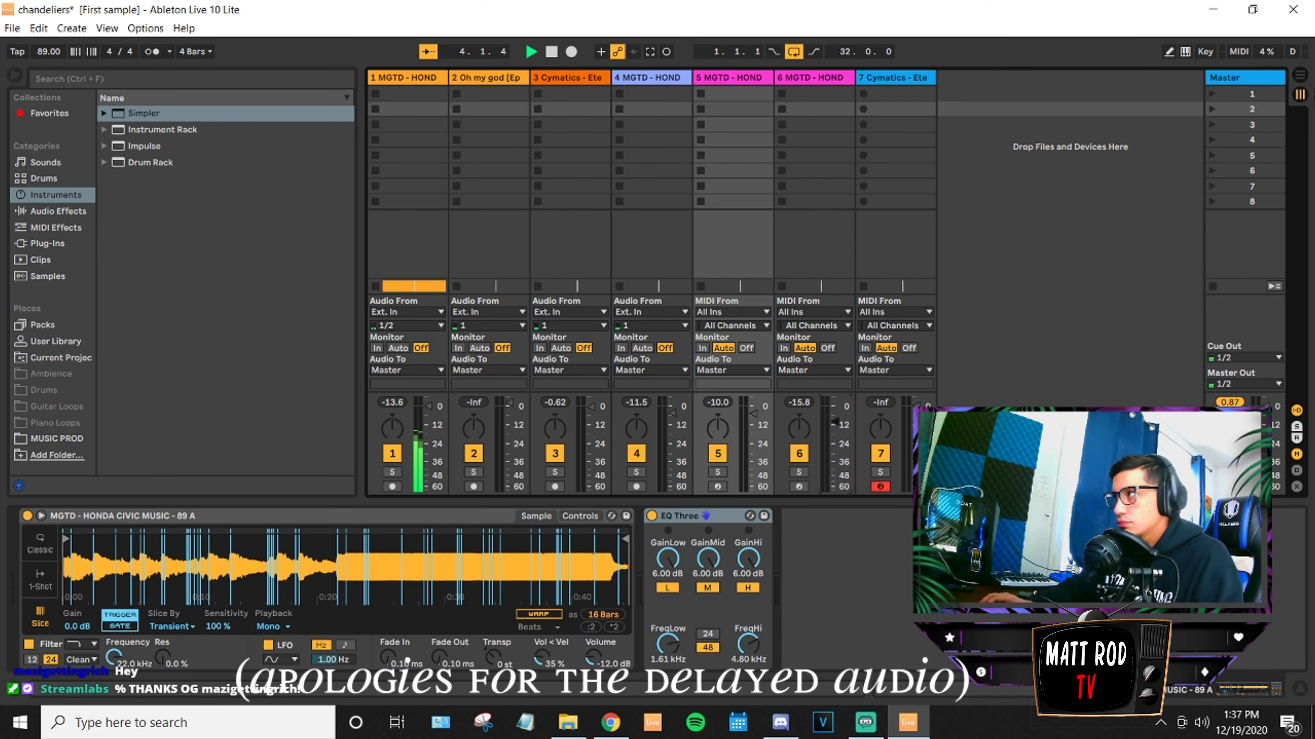
Adjust track 1's Large Stage reverb: diffusion high filter at 2.07 kHz, low filter at 77.2 Hz, and Dry/Wet at 78%.
left_click(1301, 76)
scroll(797, 311, "up", 3)
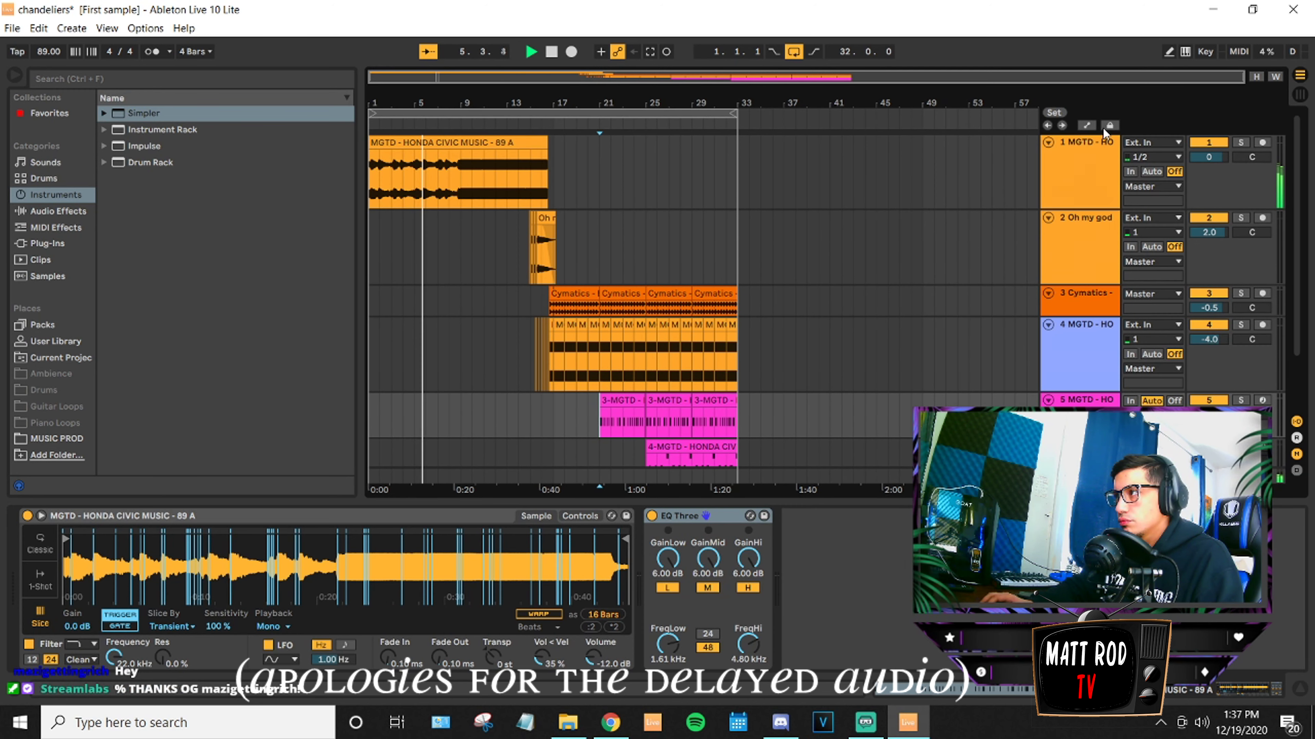
left_click(1069, 175)
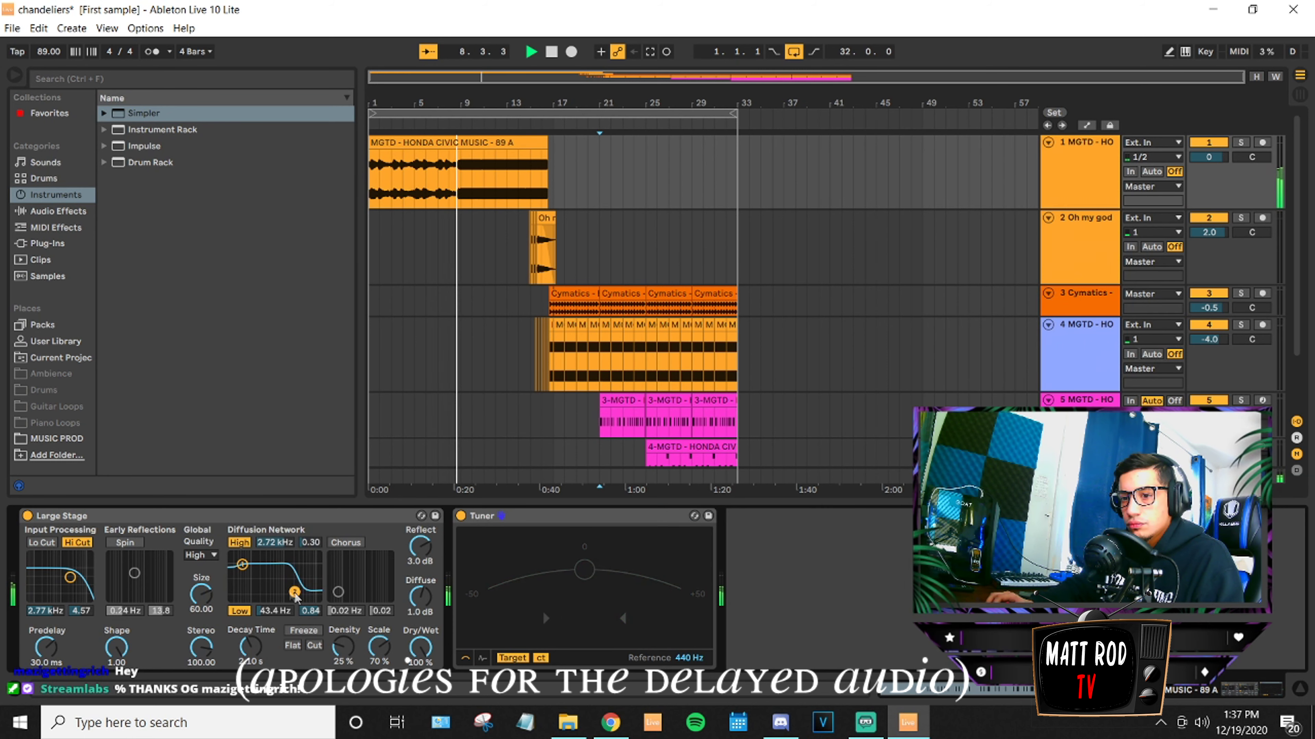
left_click_drag(243, 565, 291, 597)
left_click_drag(423, 642, 423, 661)
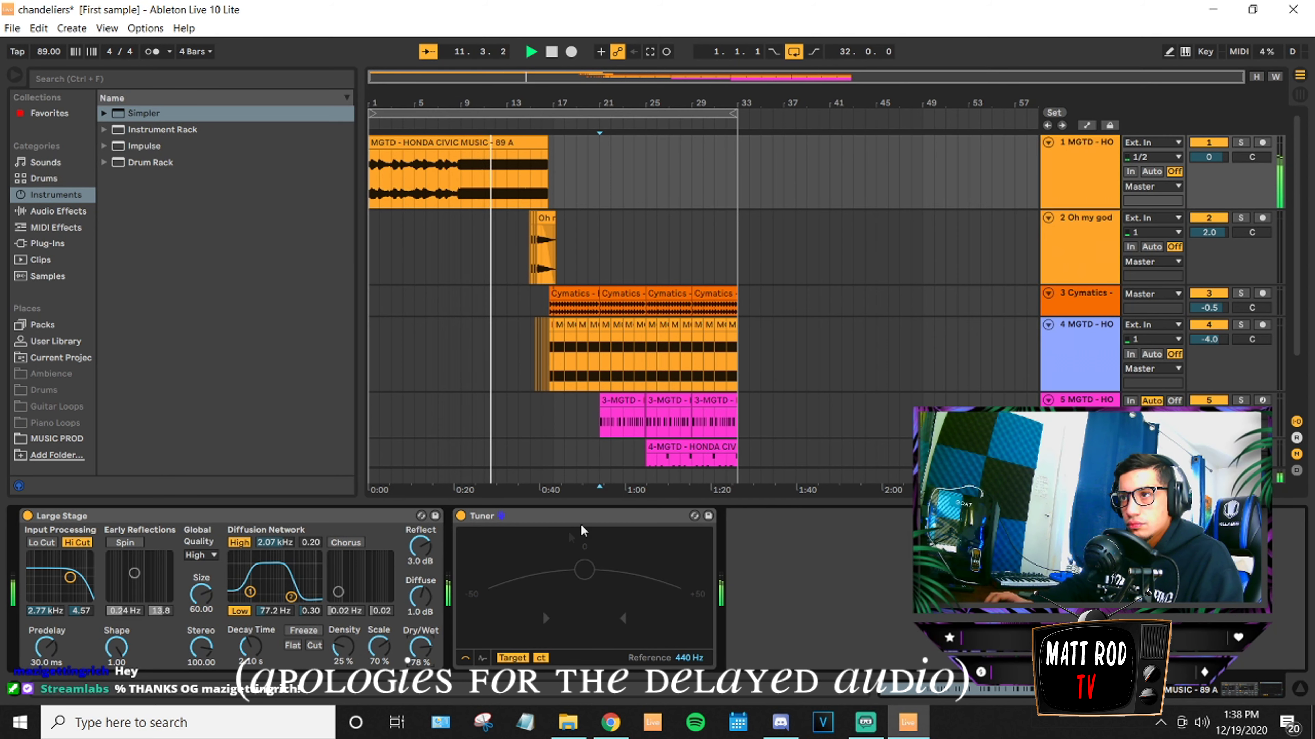
Check the stream audio and chat in Streamlabs OBS and the stream-updates channel in Discord, stopping the Ableton playback.
left_click(867, 724)
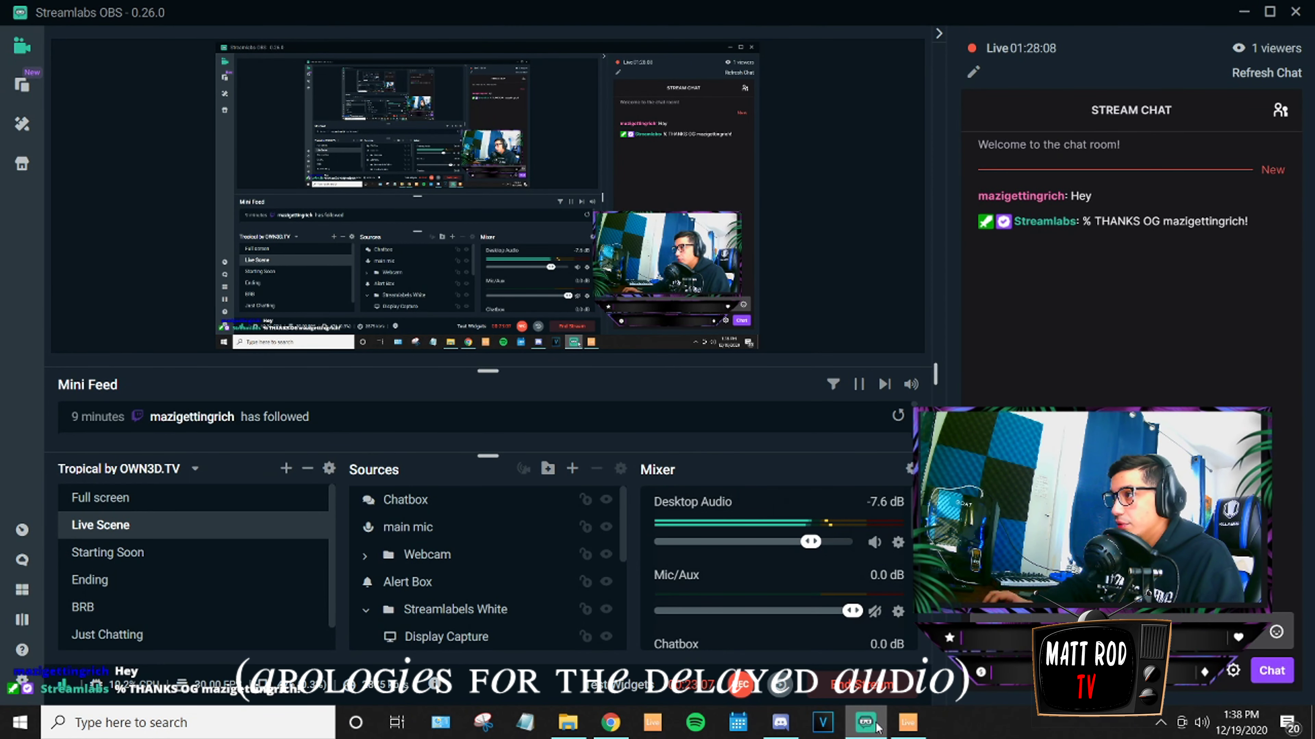
left_click(907, 722)
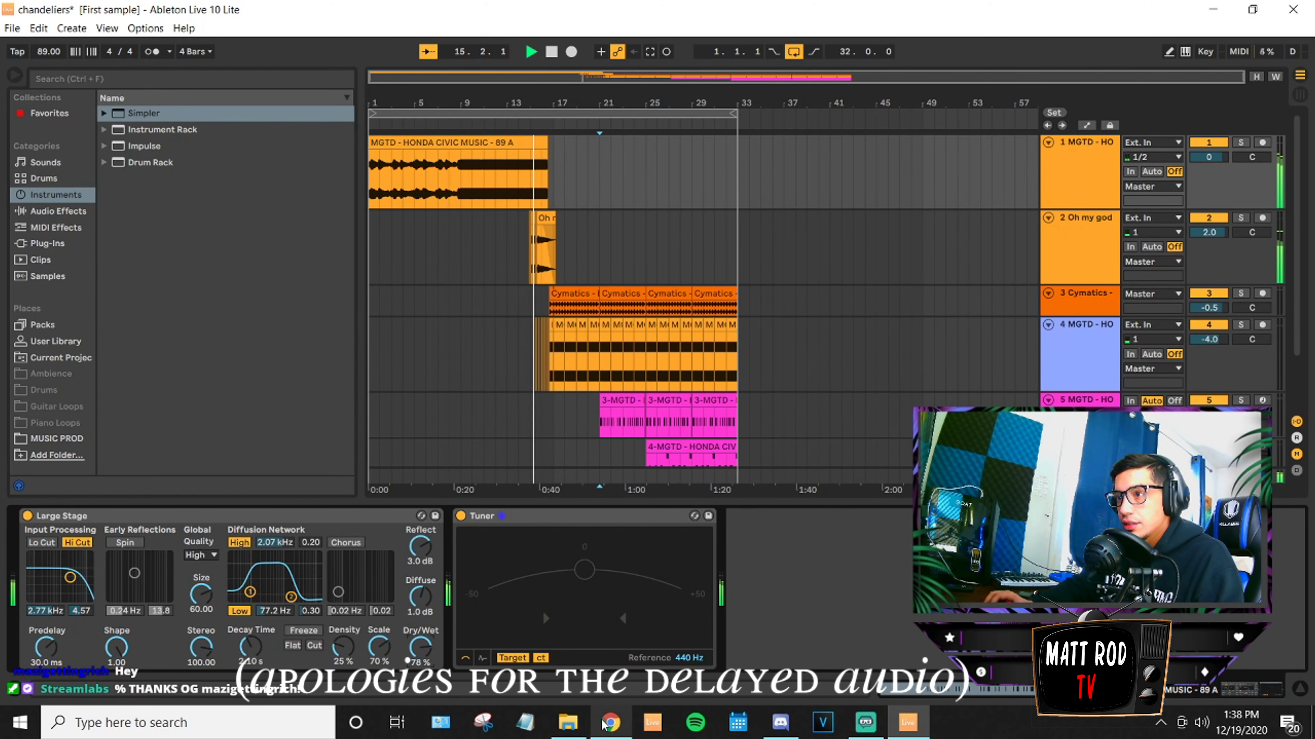
mouse_move(610, 723)
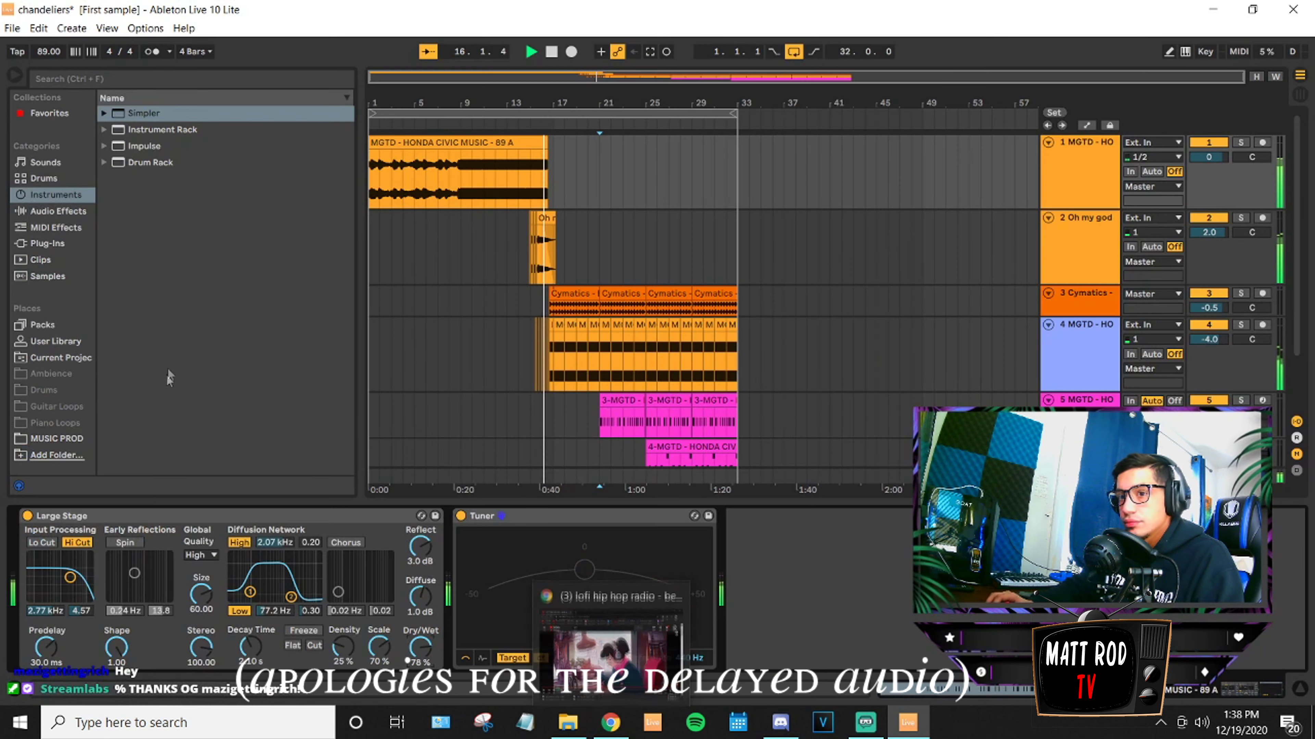
left_click(187, 365)
key("space")
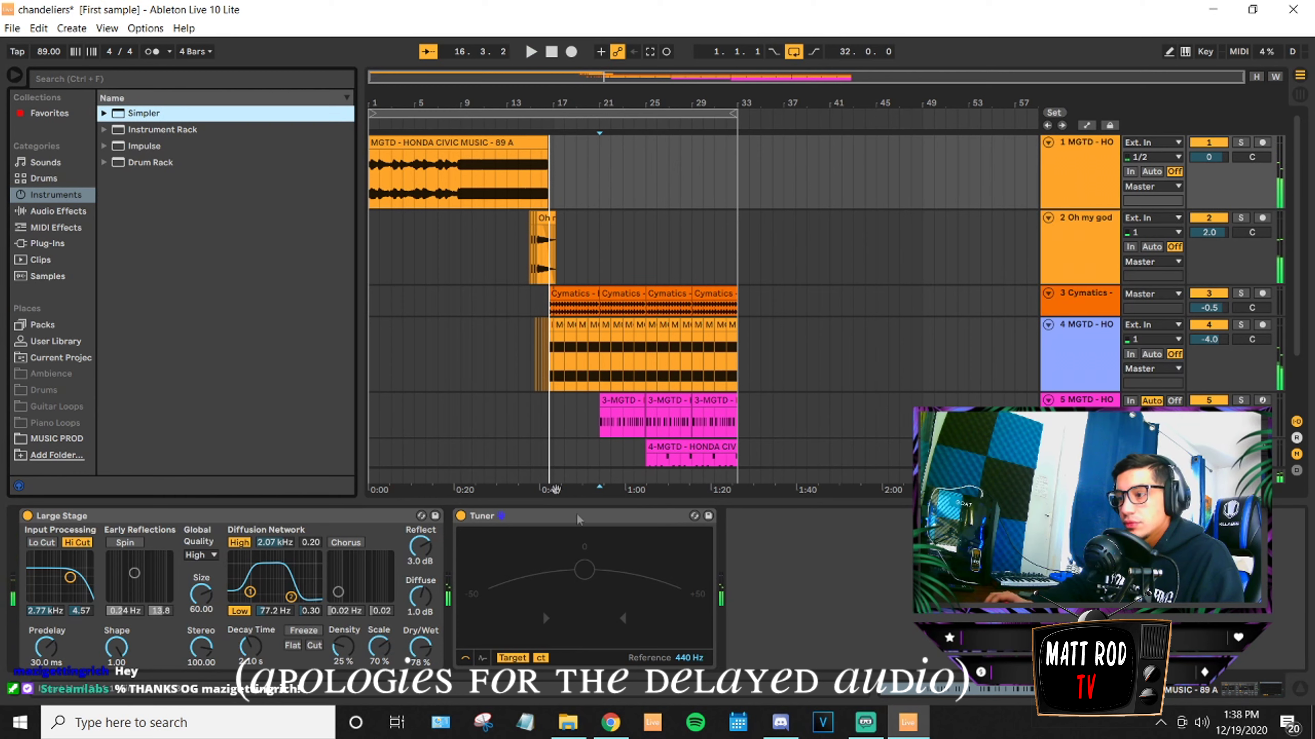
left_click(782, 722)
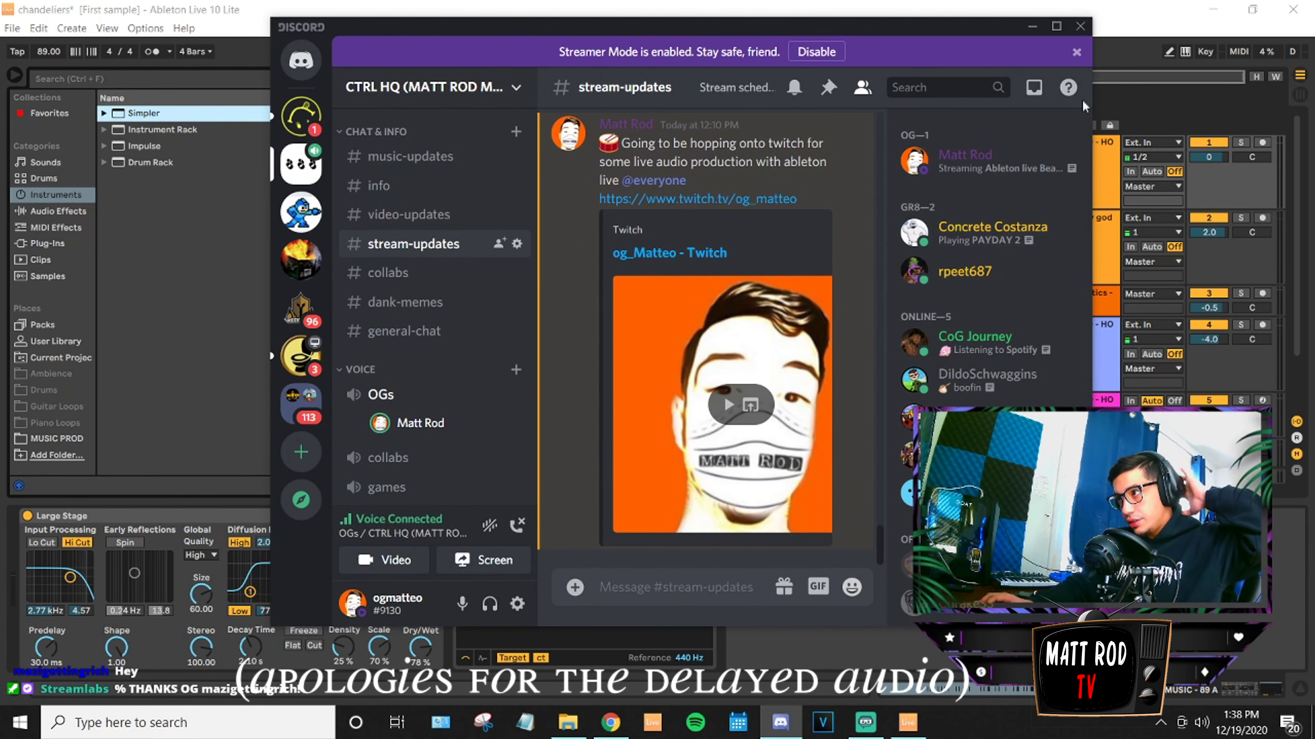
left_click(1032, 26)
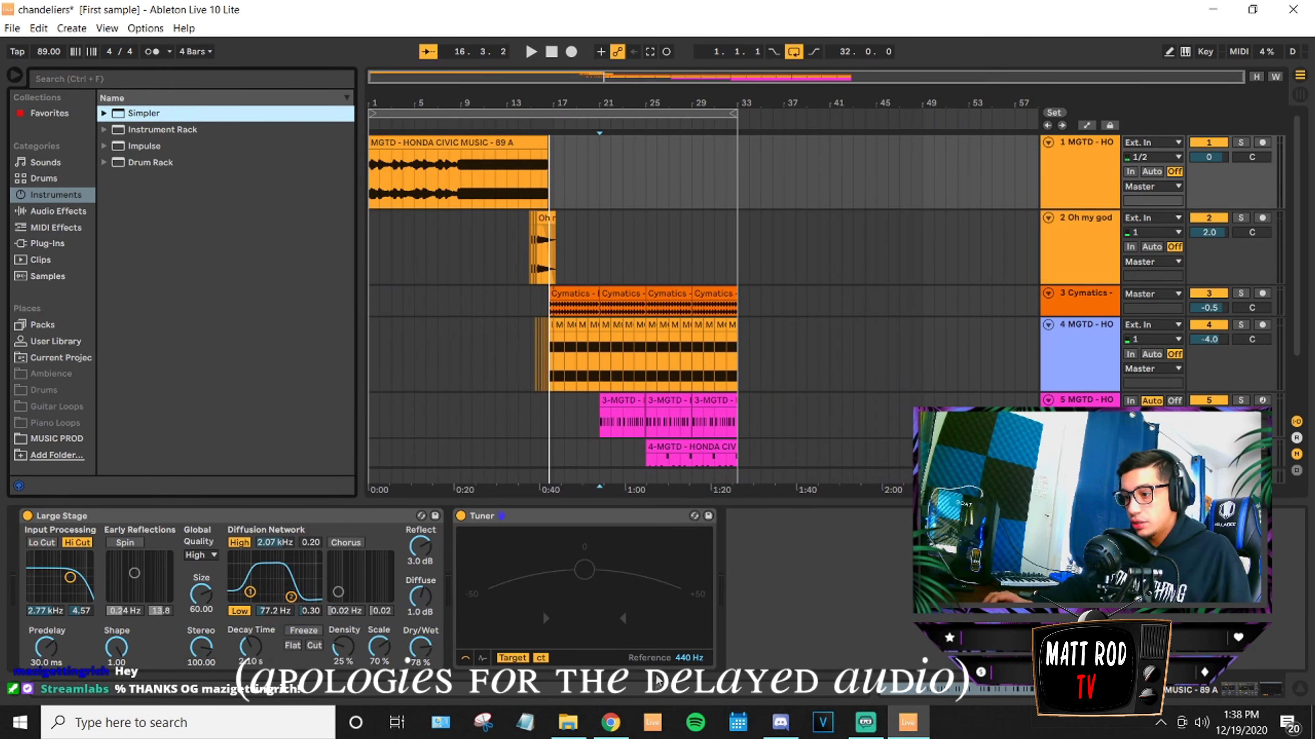
left_click(615, 725)
left_click(616, 725)
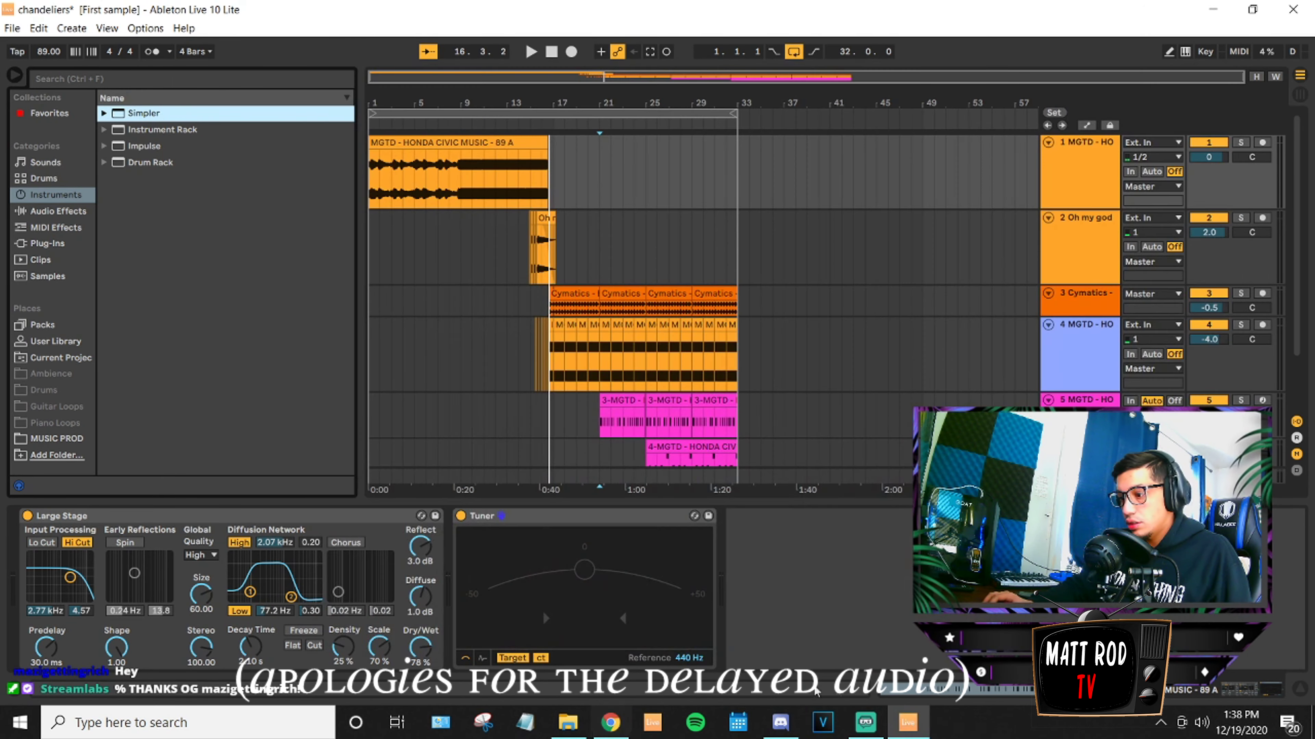
left_click(865, 723)
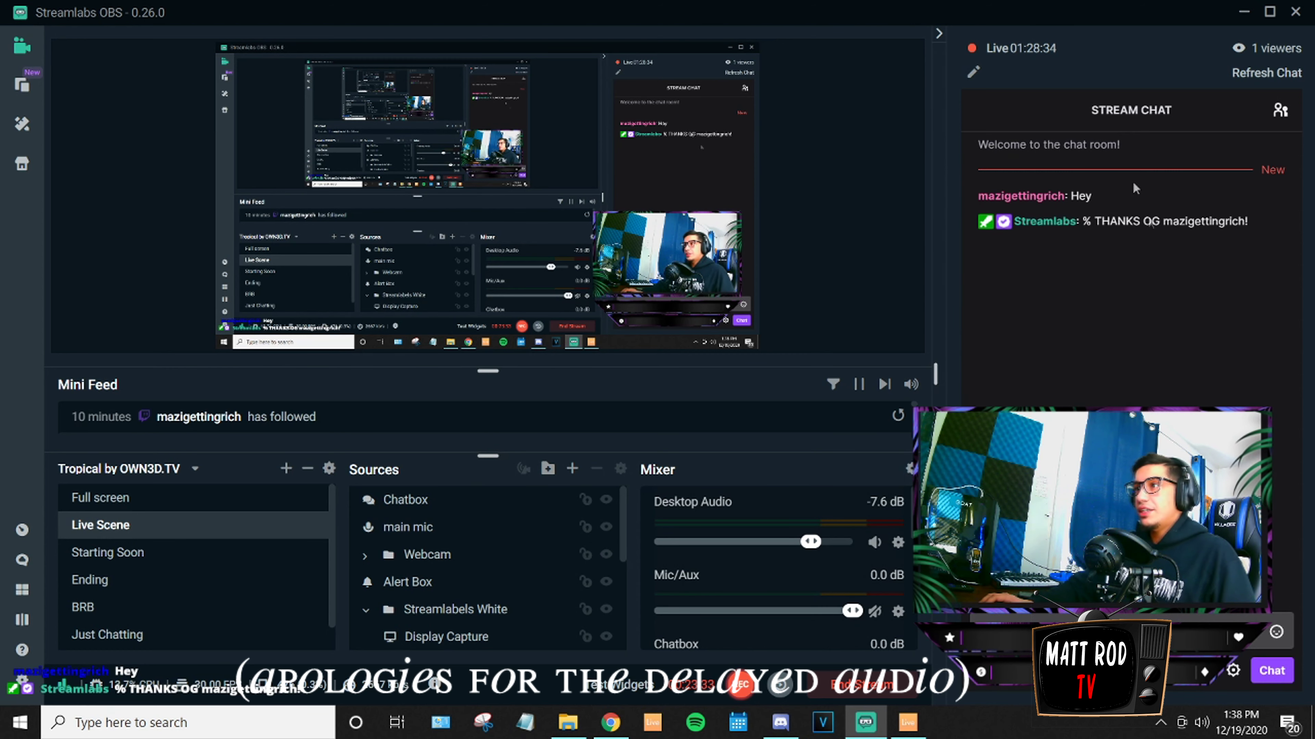
left_click(1237, 11)
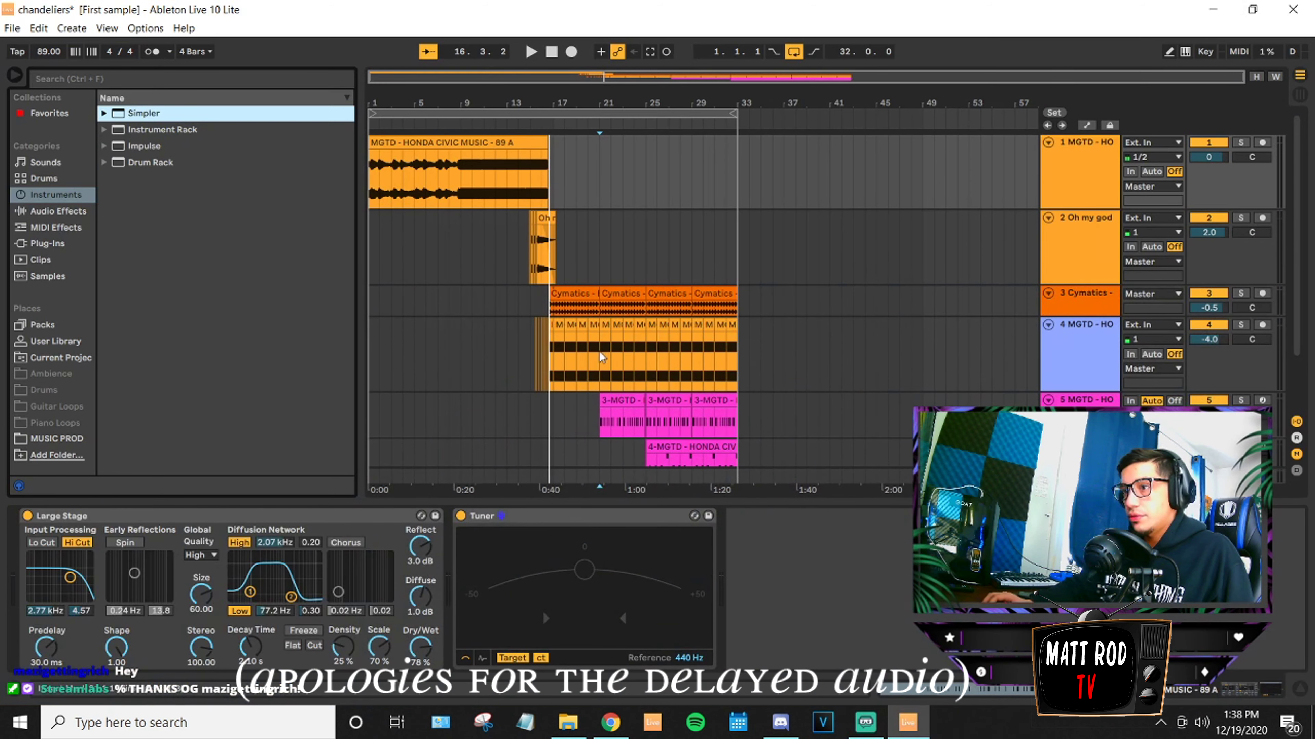
Play the arrangement from about bar 12 to bar 18 to check how the drums and sliced sample enter.
left_click(645, 254)
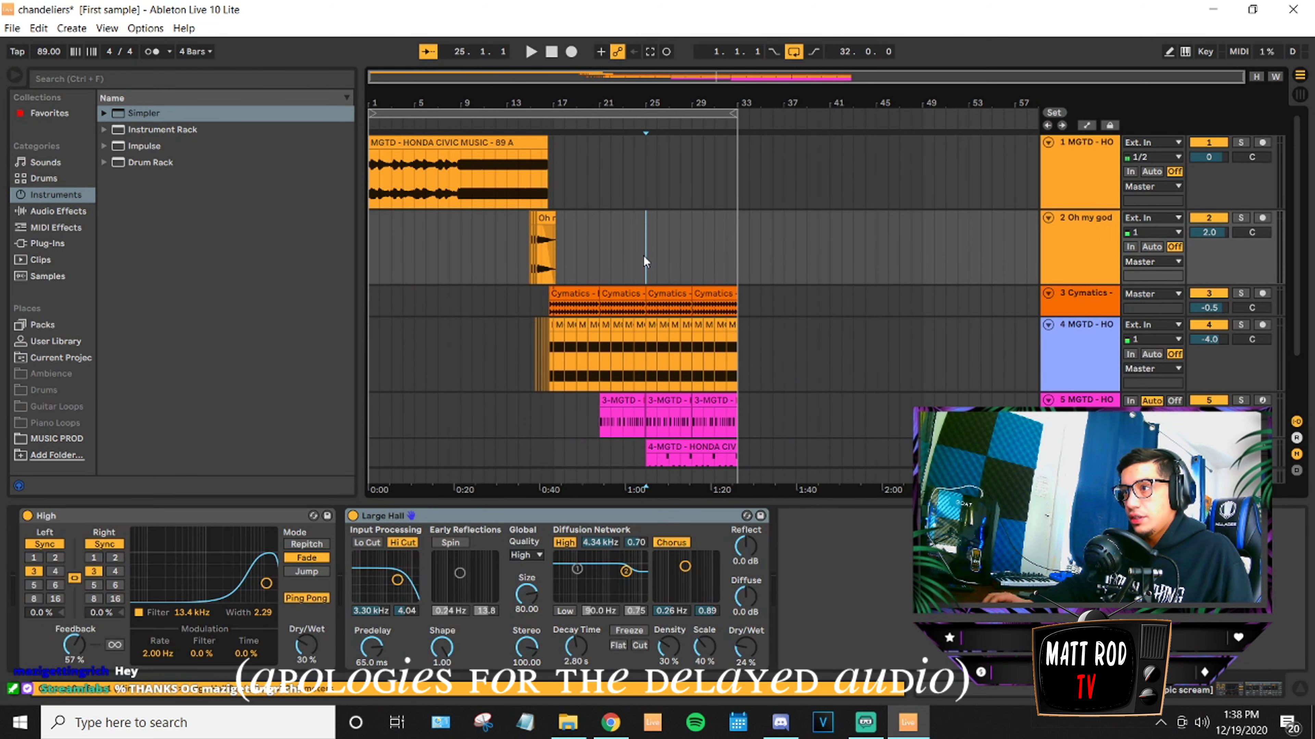
scroll(633, 383, "down", 2)
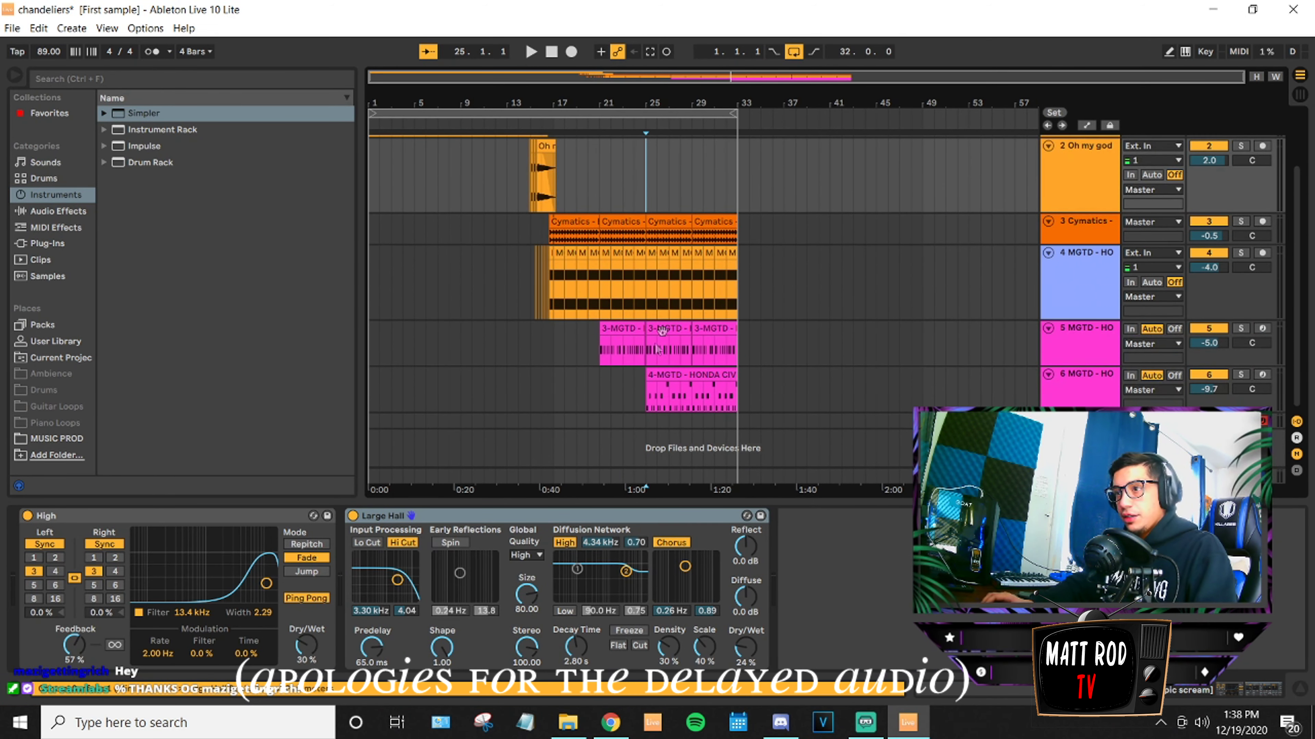
scroll(630, 391, "up", 2)
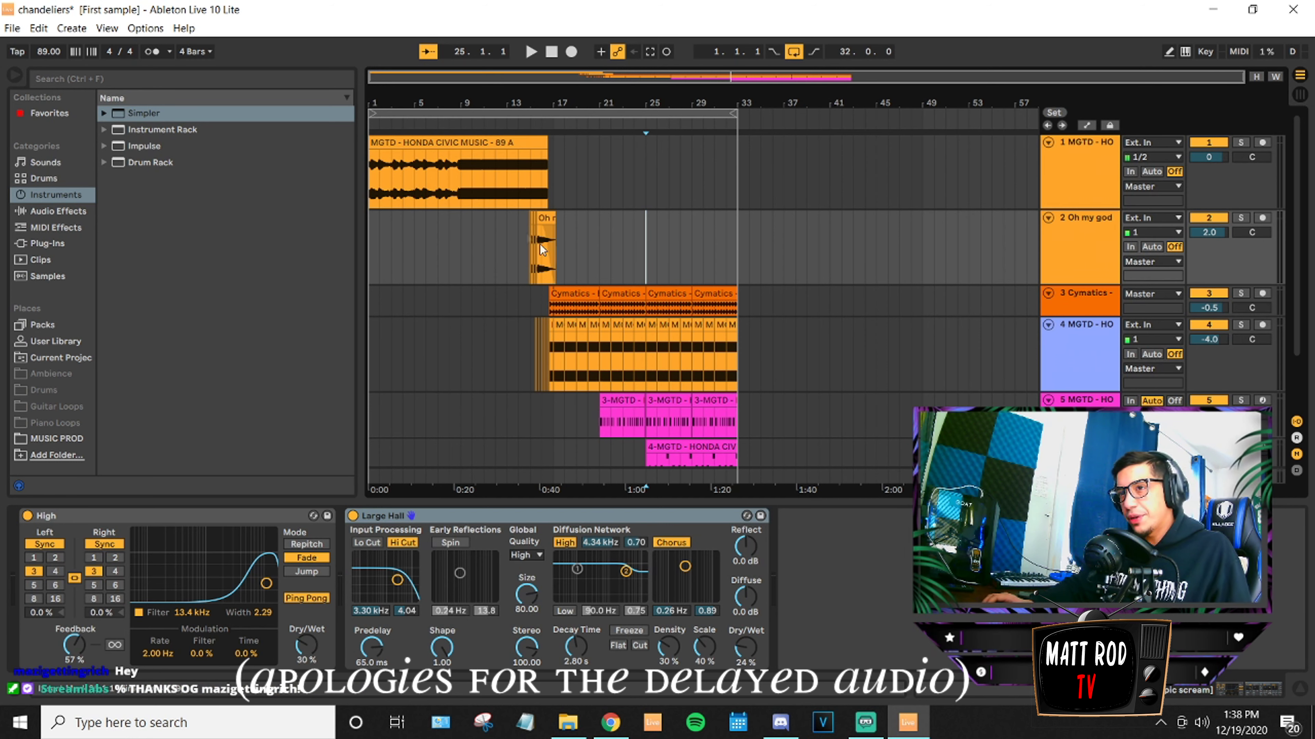
left_click(494, 238)
key("space")
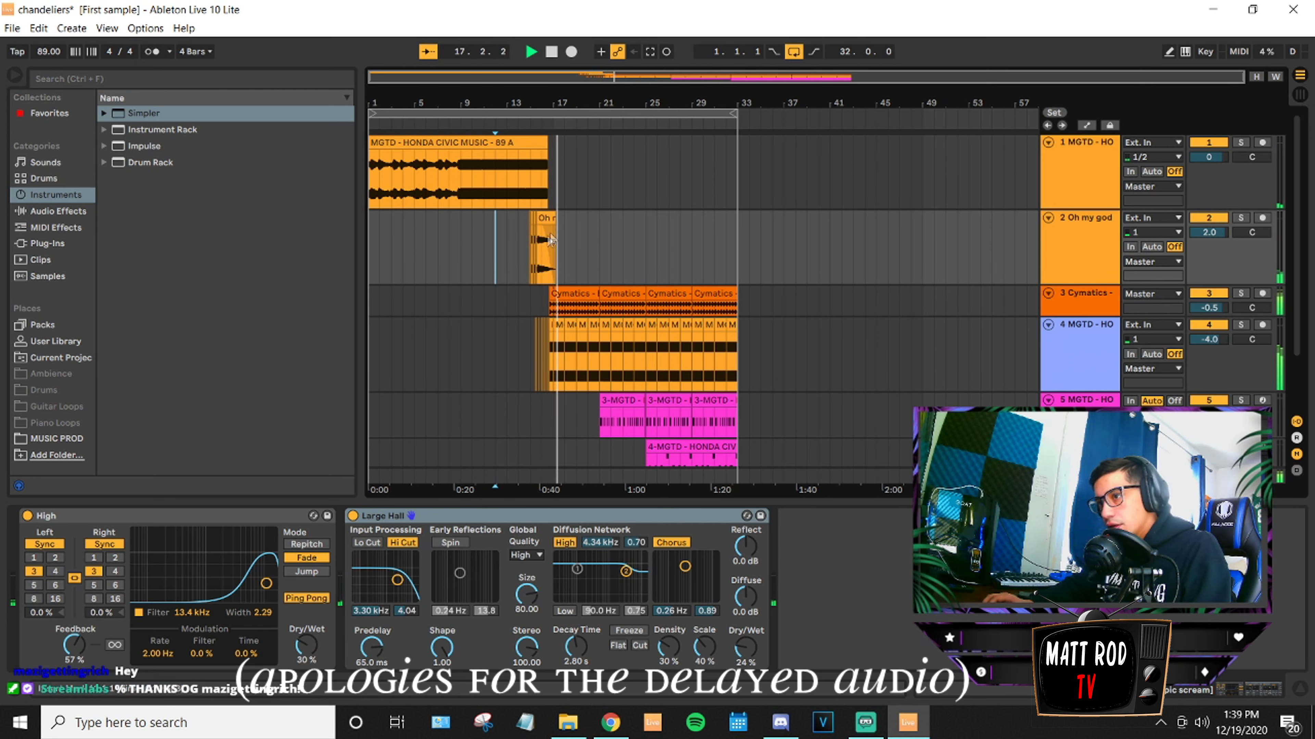
key("space")
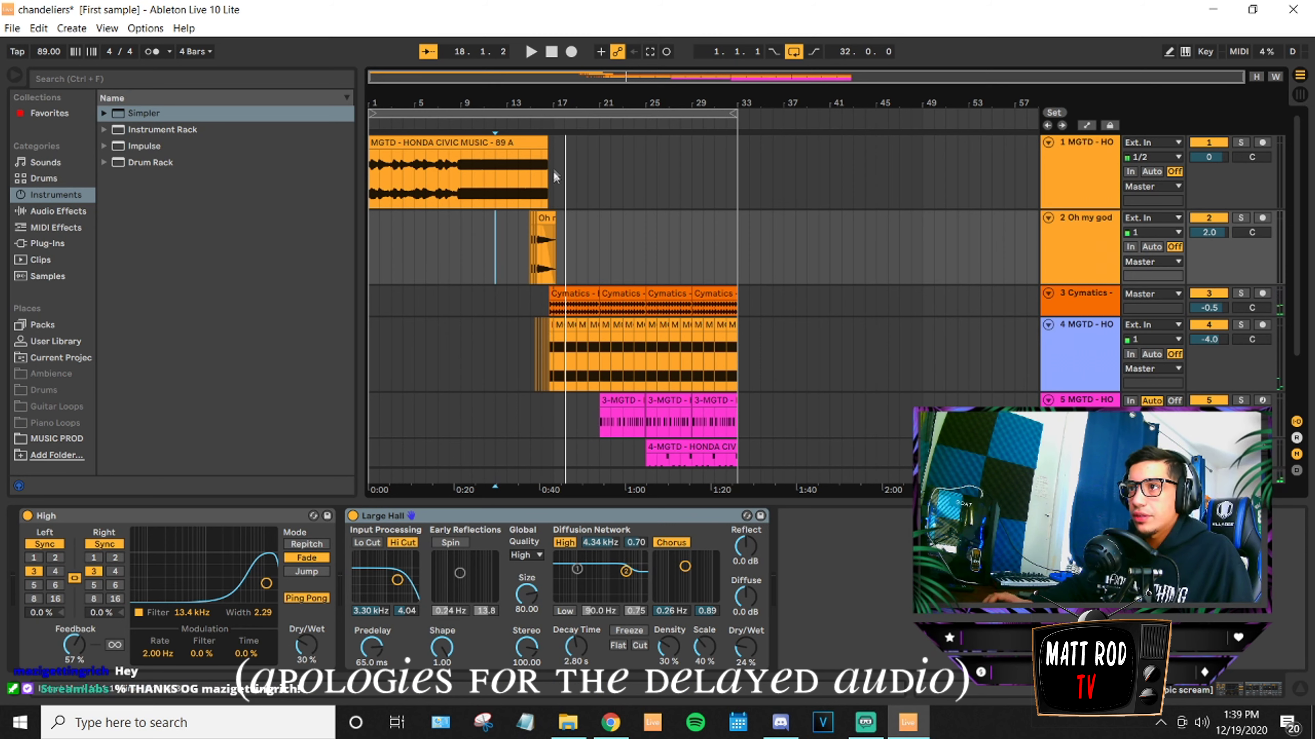
Extend the MGTD - HONDA CIVIC MUSIC clip on track 1 to bar 17 and review the transition.
left_click_drag(588, 77, 589, 96)
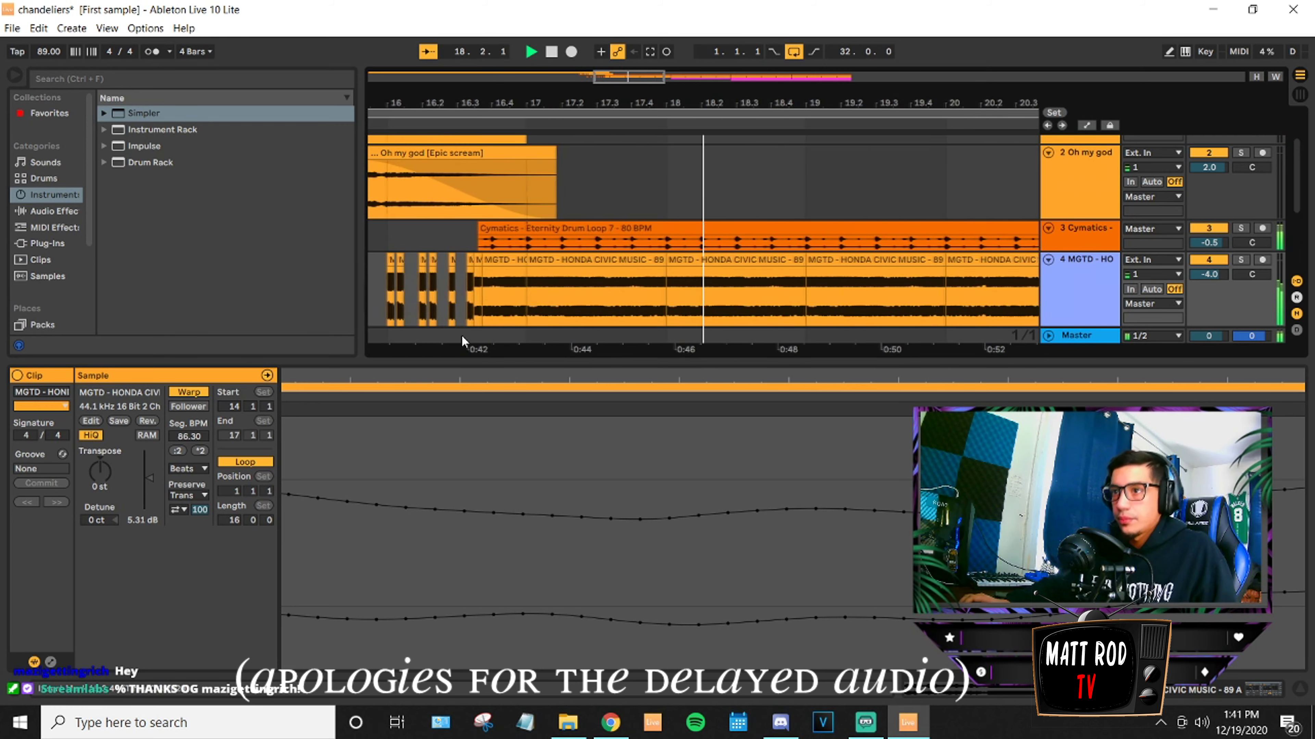
scroll(471, 287, "down", 3)
scroll(471, 287, "down", 3)
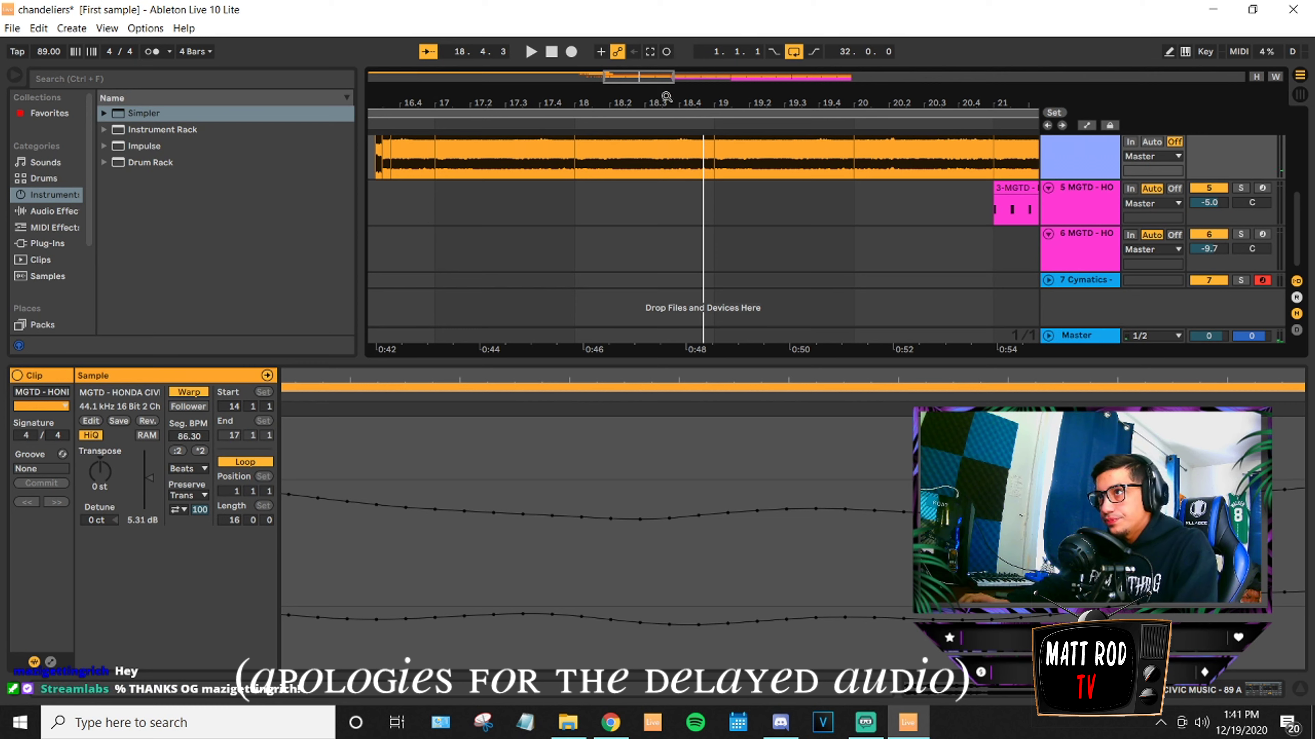
left_click_drag(652, 81, 652, 31)
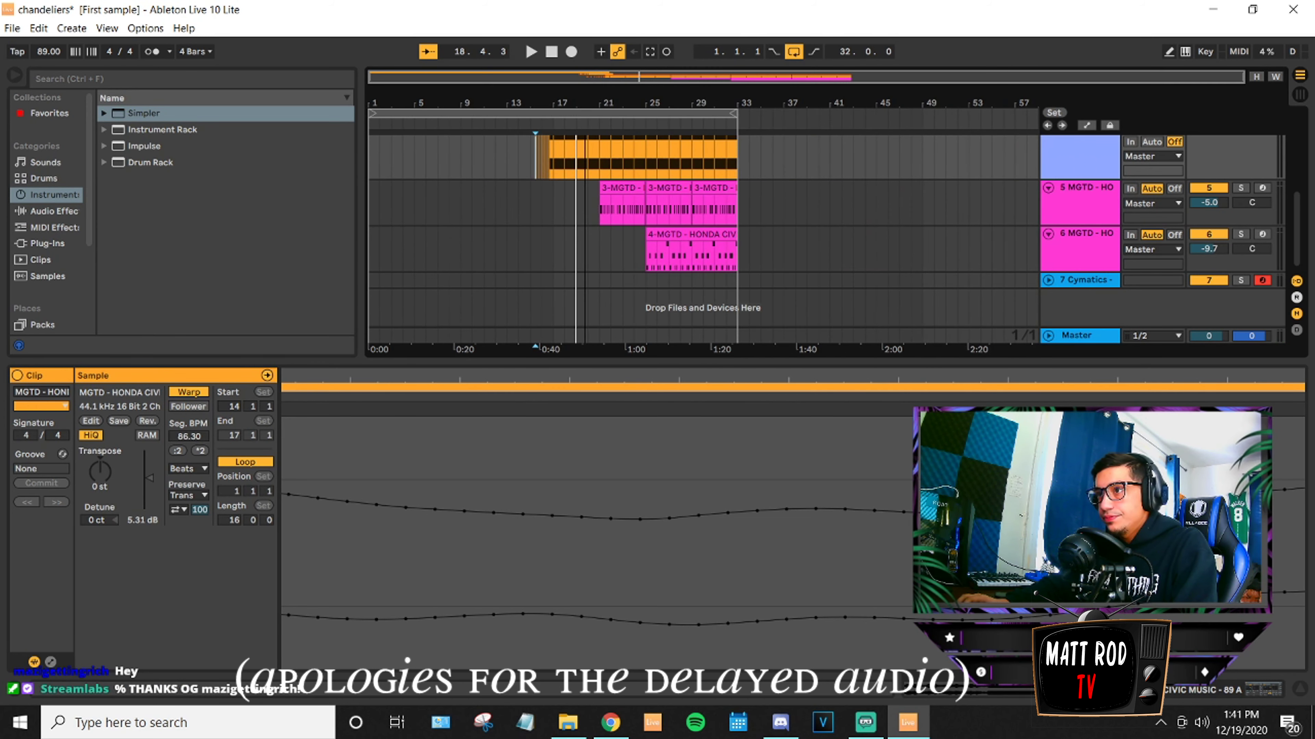
scroll(887, 259, "up", 6)
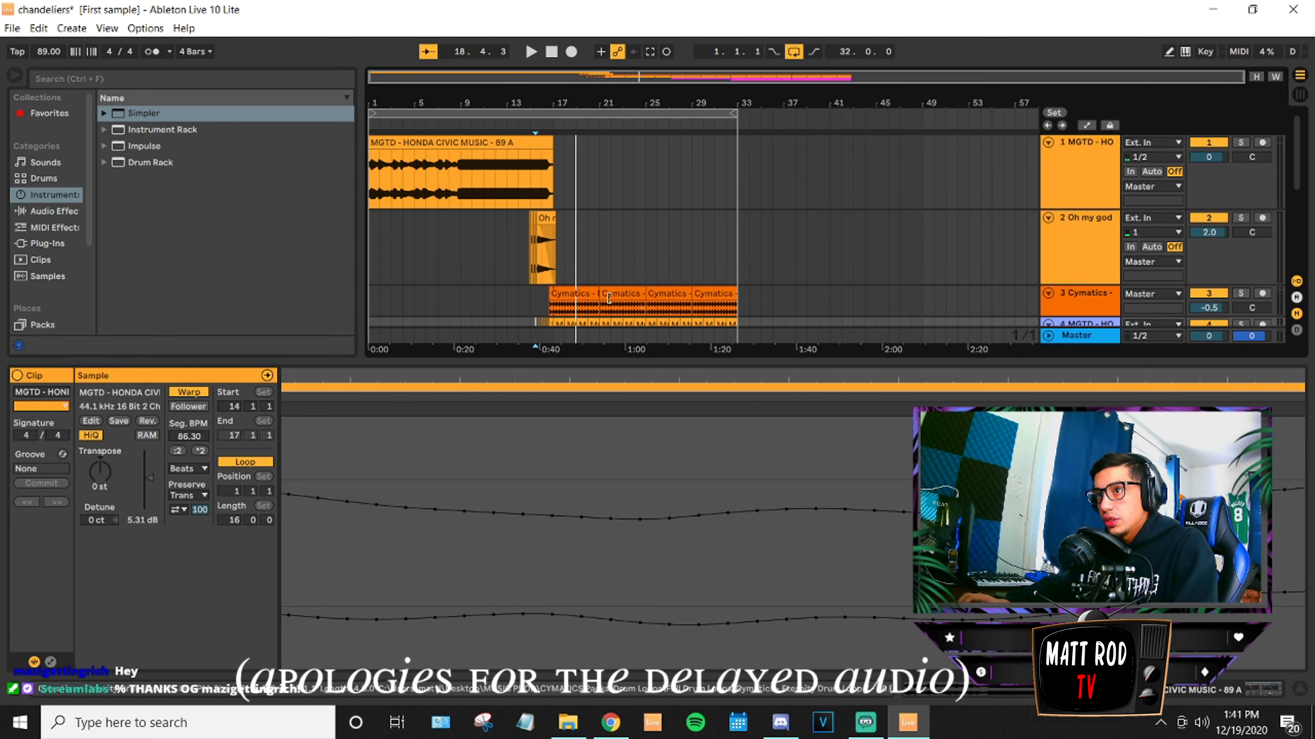
Play the arrangement from about bar 12 to bar 27, and collapse the clip detail area to show more tracks.
left_click(492, 239)
key("space")
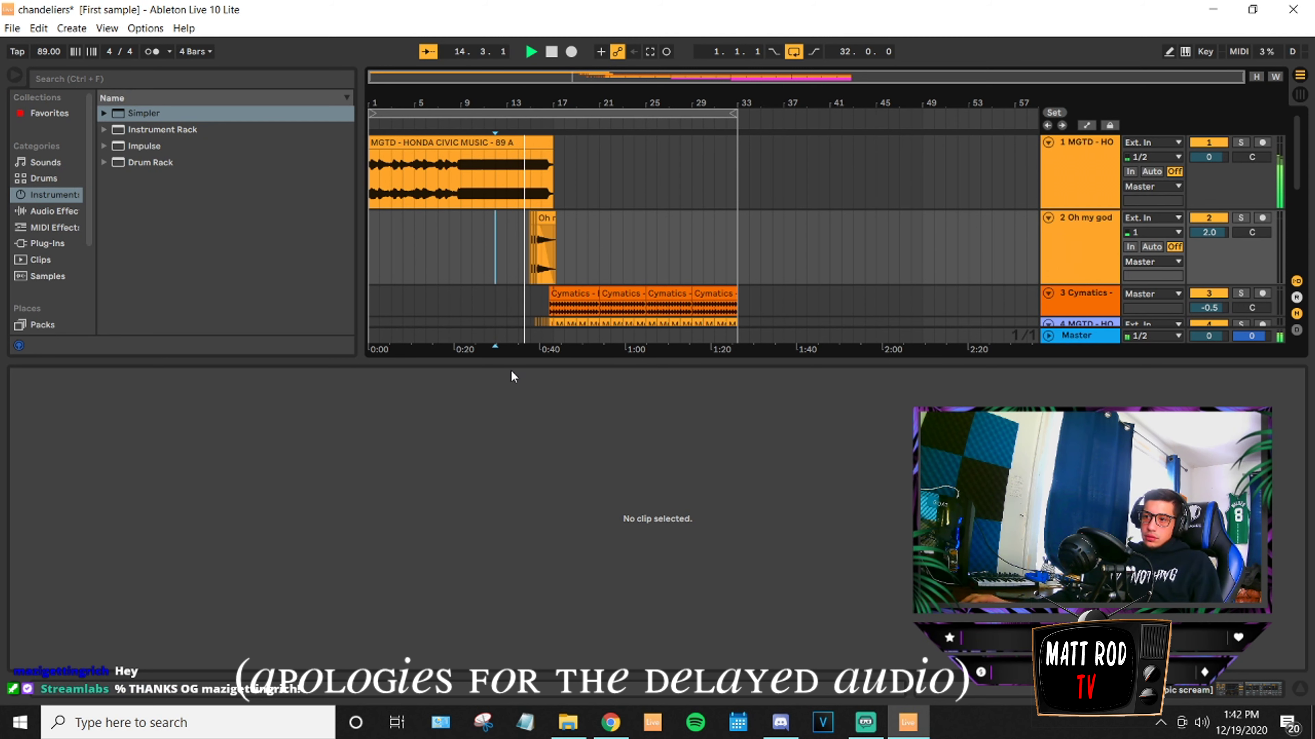
left_click_drag(513, 362, 518, 631)
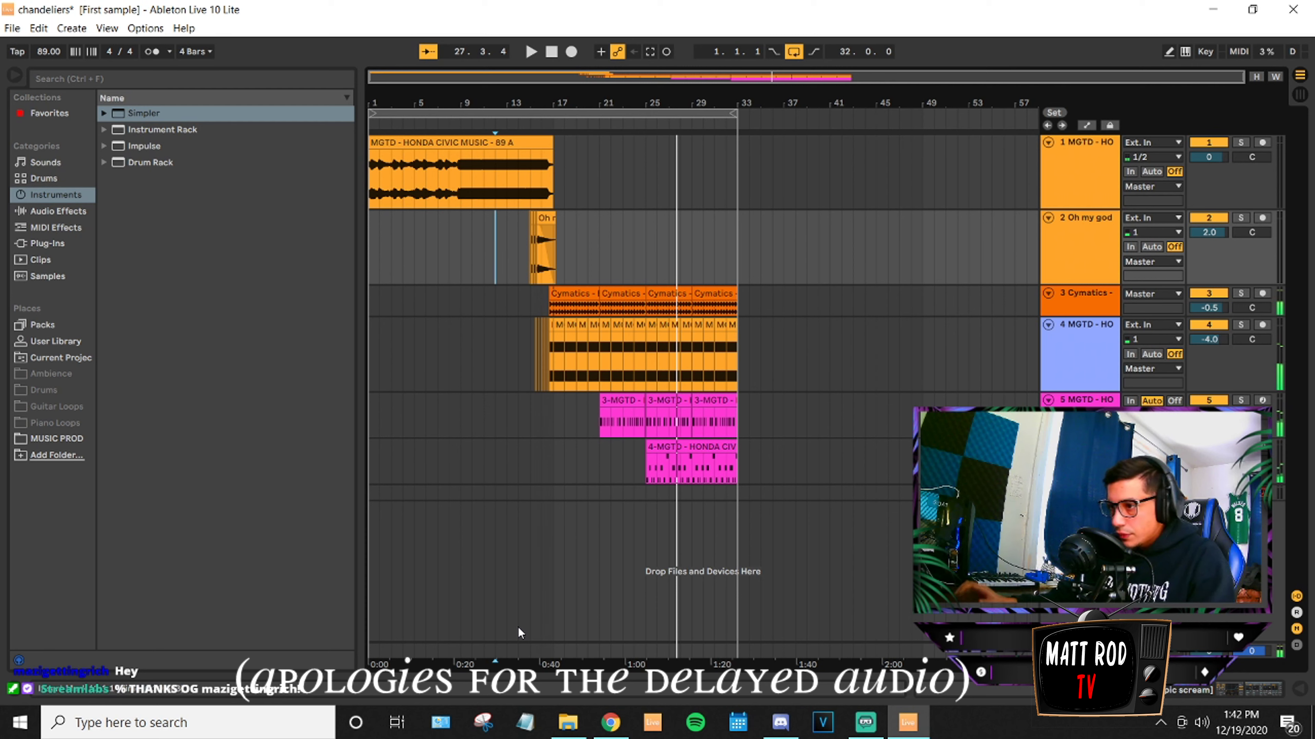
key("space")
Open the 4-MGTD - HONDA CIVIC clip on track 6 for note editing and enlarge the note editor.
left_click(712, 447)
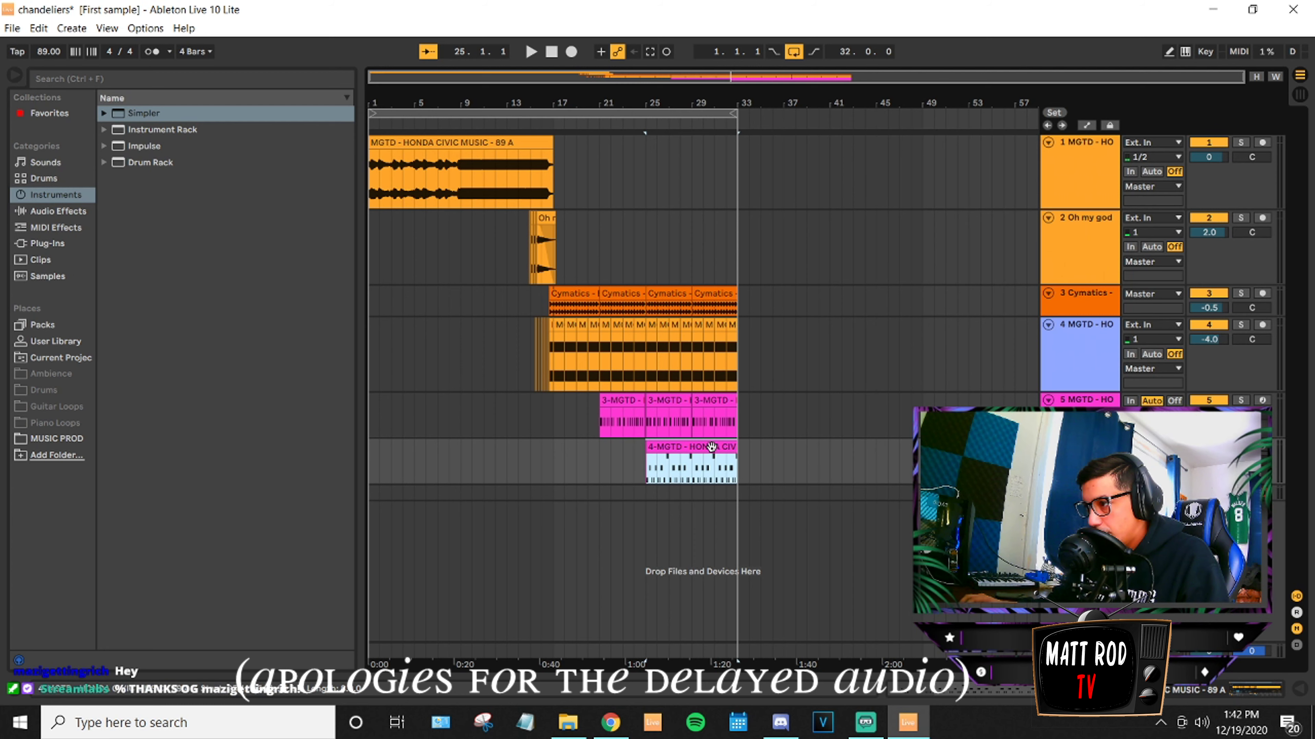
double_click(1080, 446)
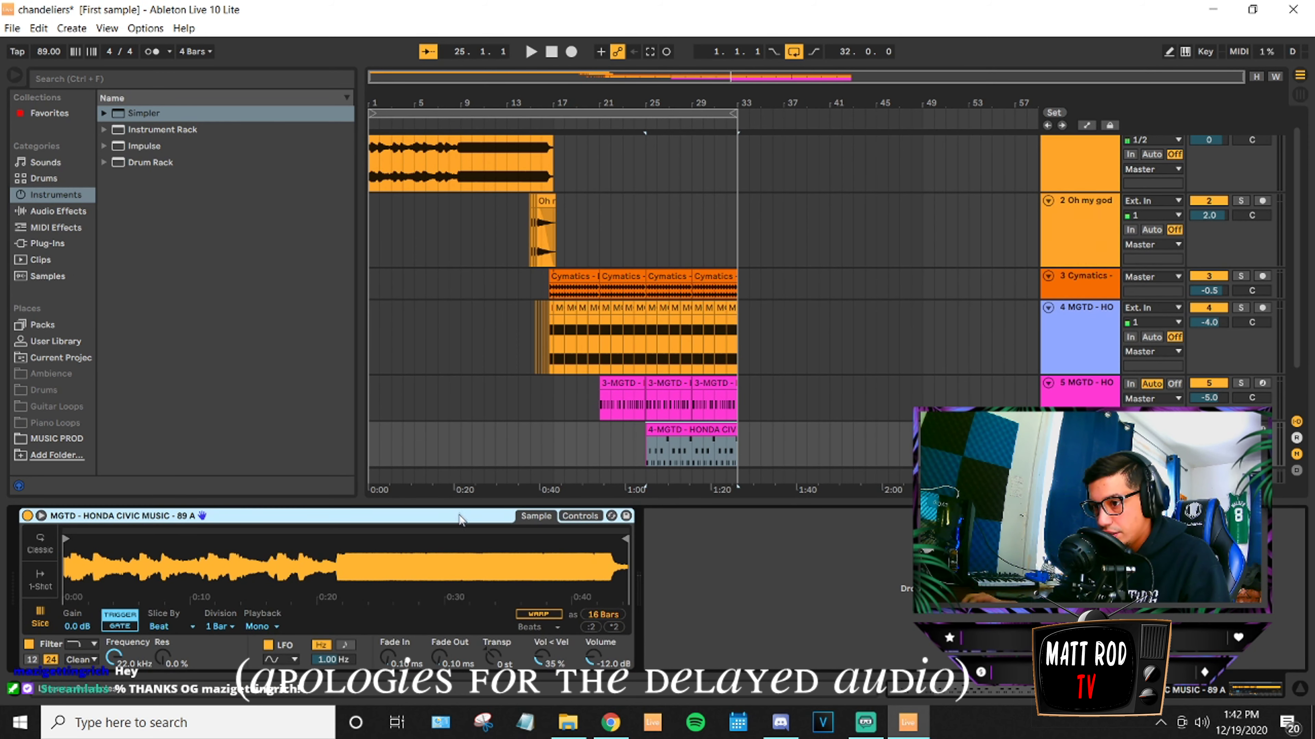
left_click(691, 435)
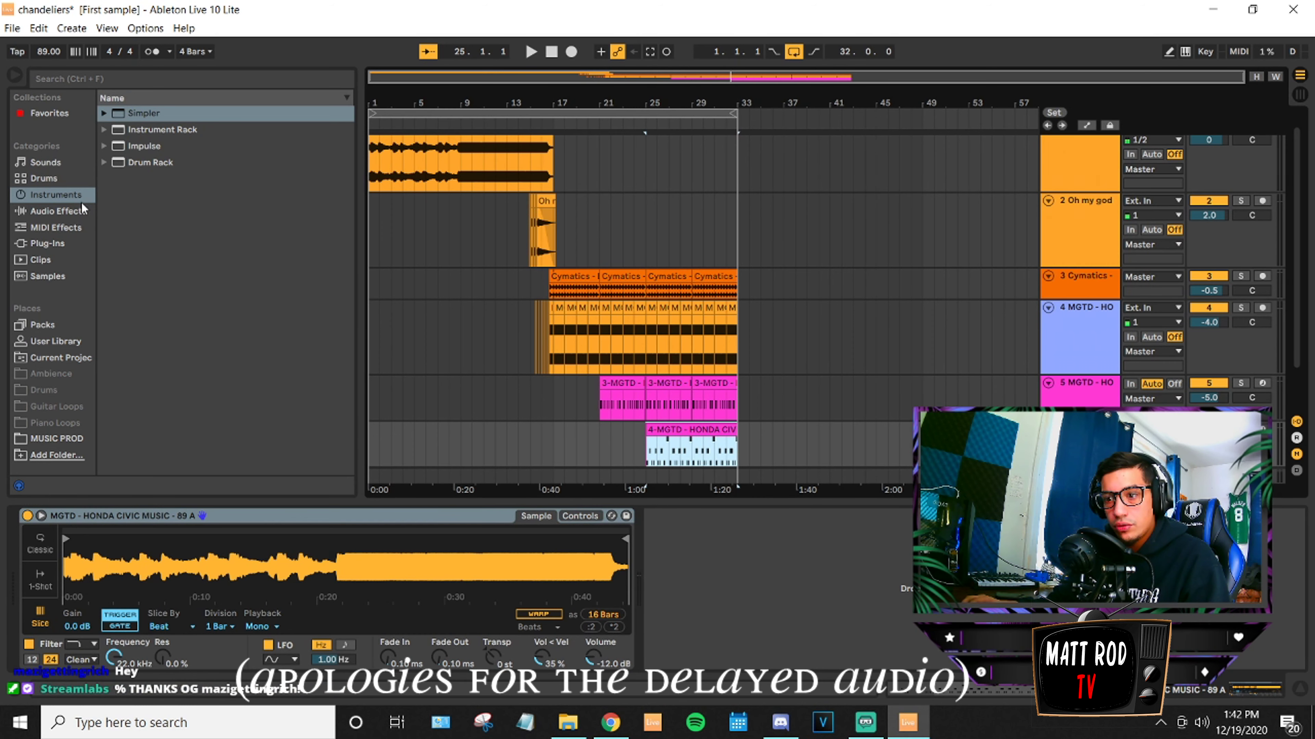
scroll(698, 433, "down", 2)
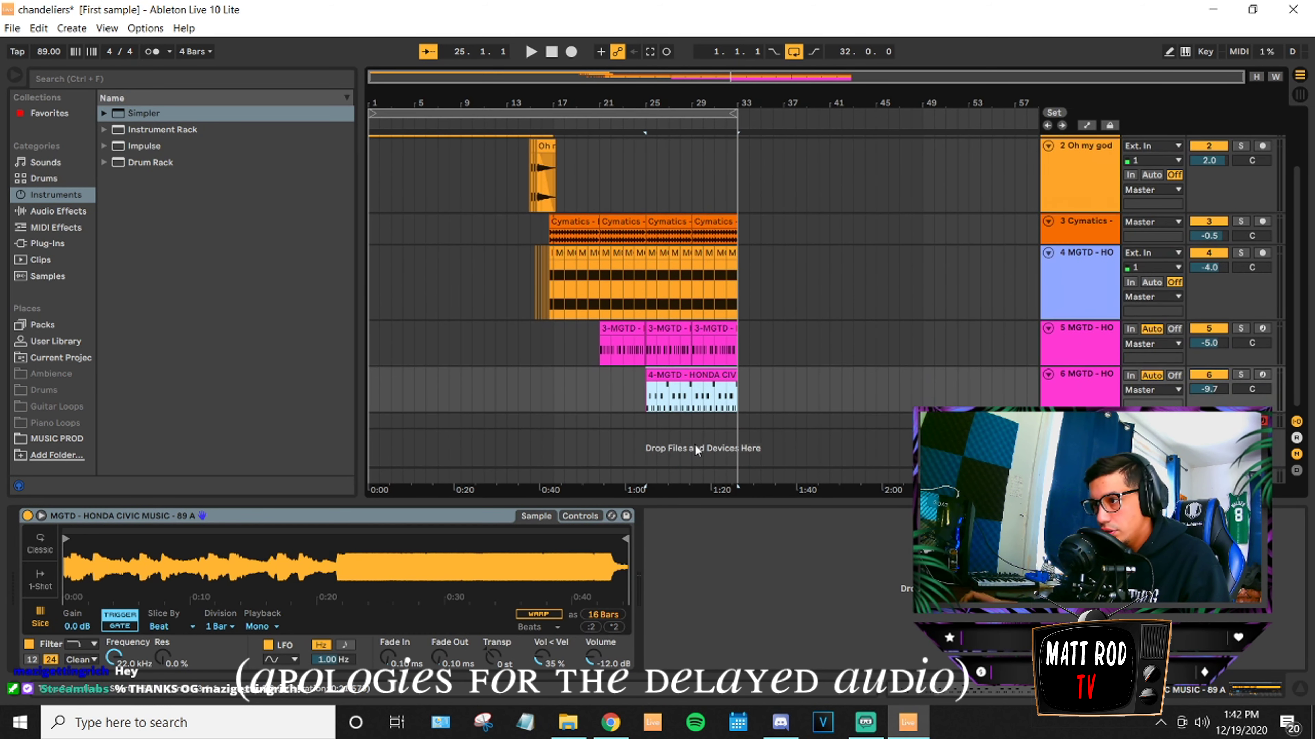
double_click(707, 380)
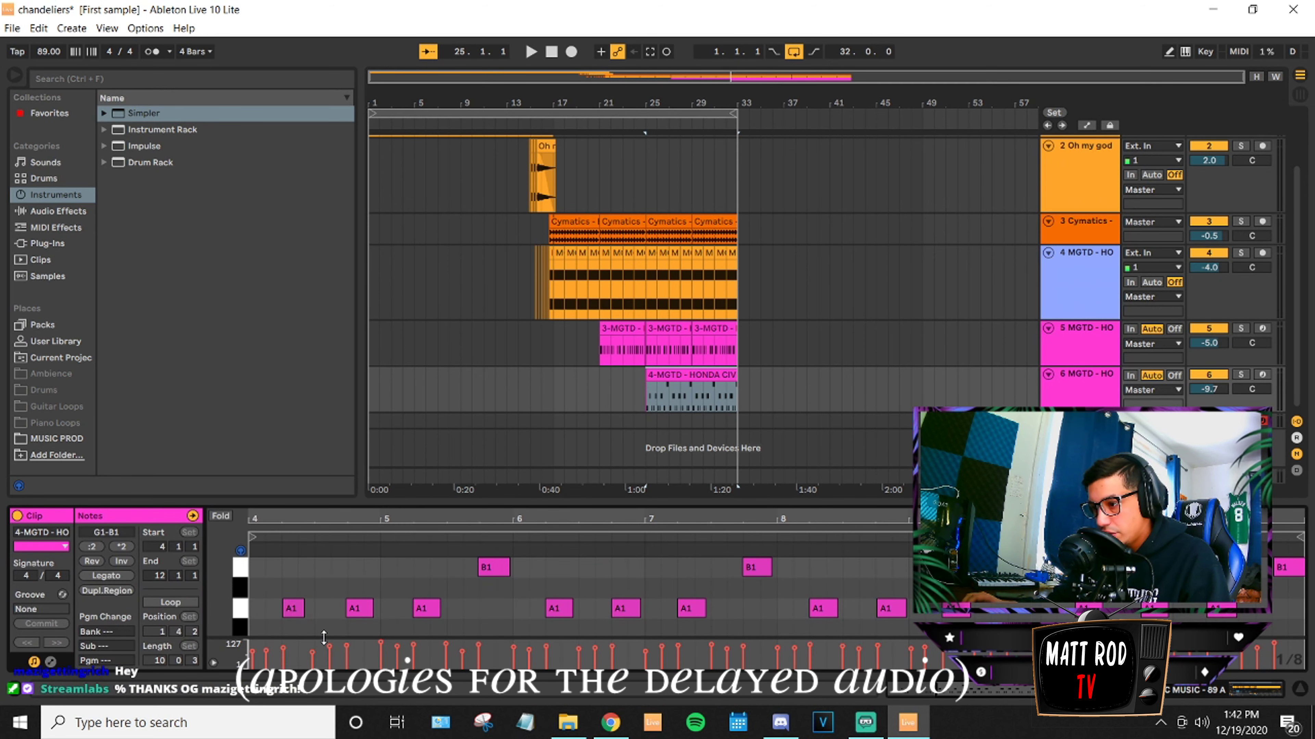
left_click_drag(404, 502, 433, 383)
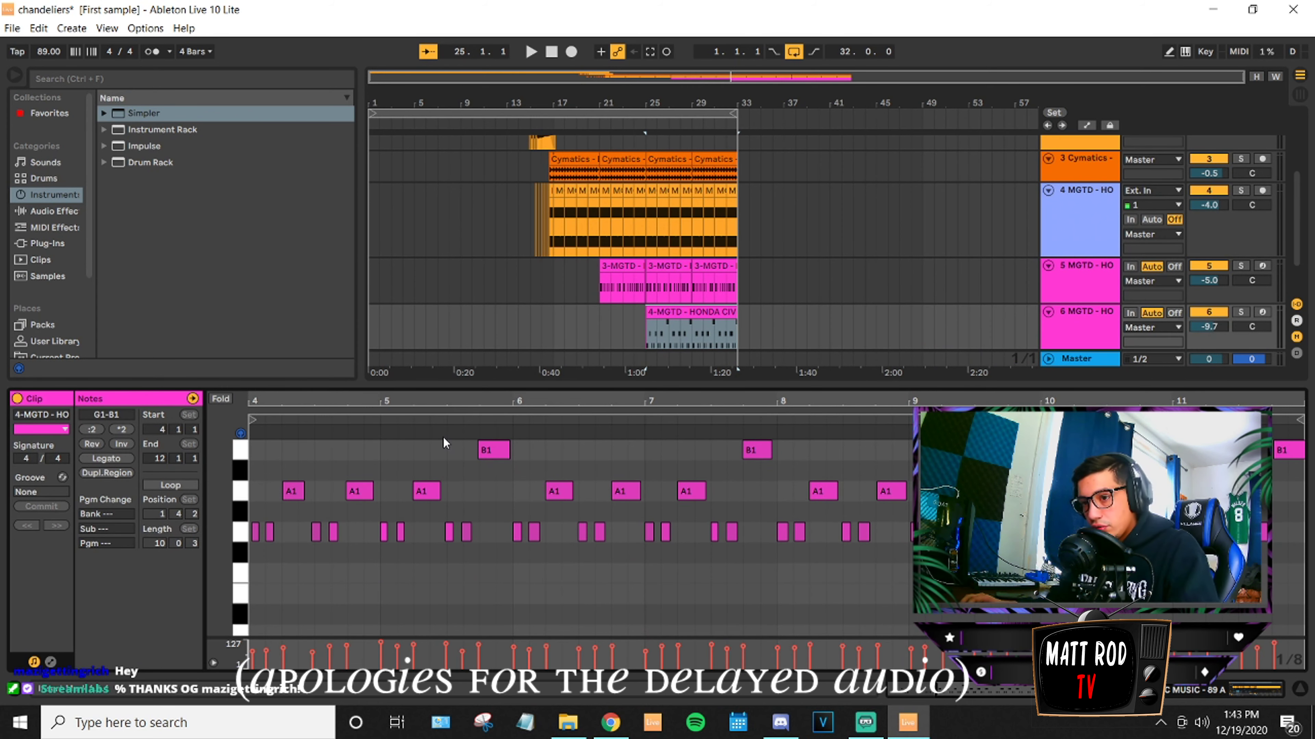
Select all notes in the track 6 clip and raise their velocity to 127.
left_click_drag(264, 459, 182, 474)
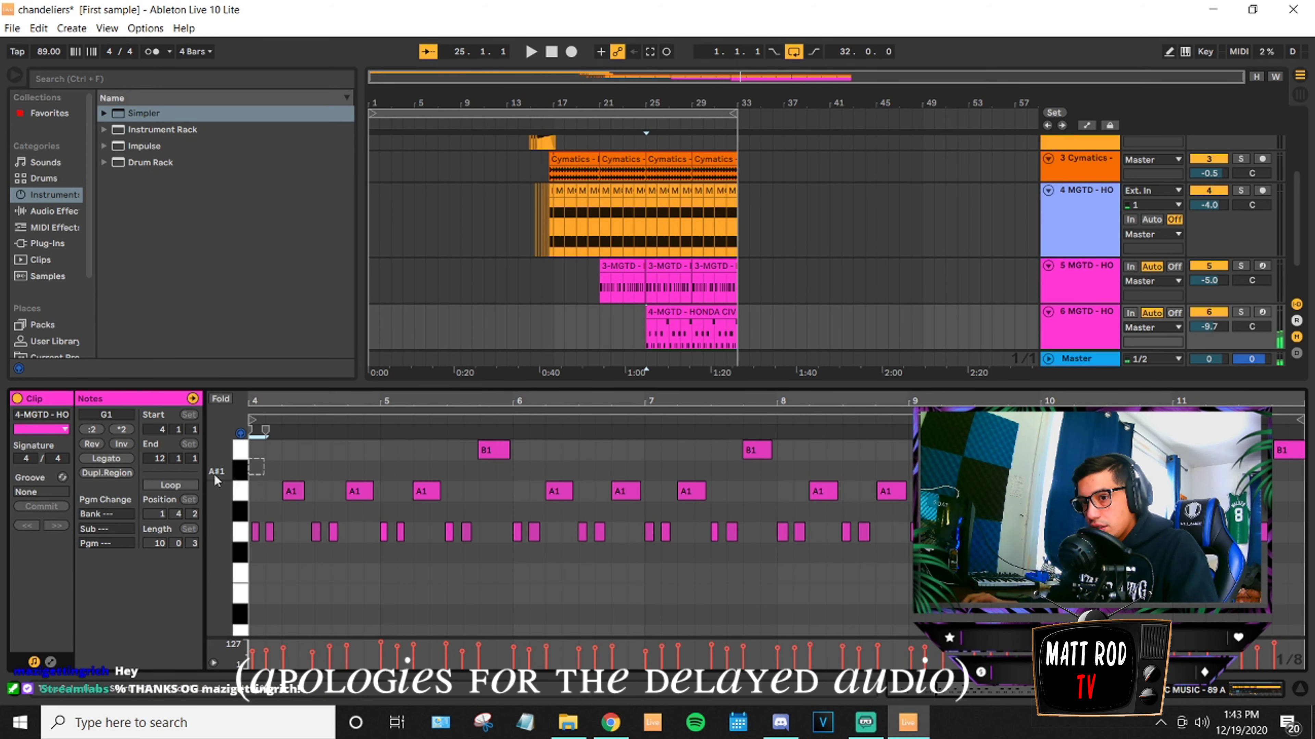
left_click_drag(281, 467, 281, 466)
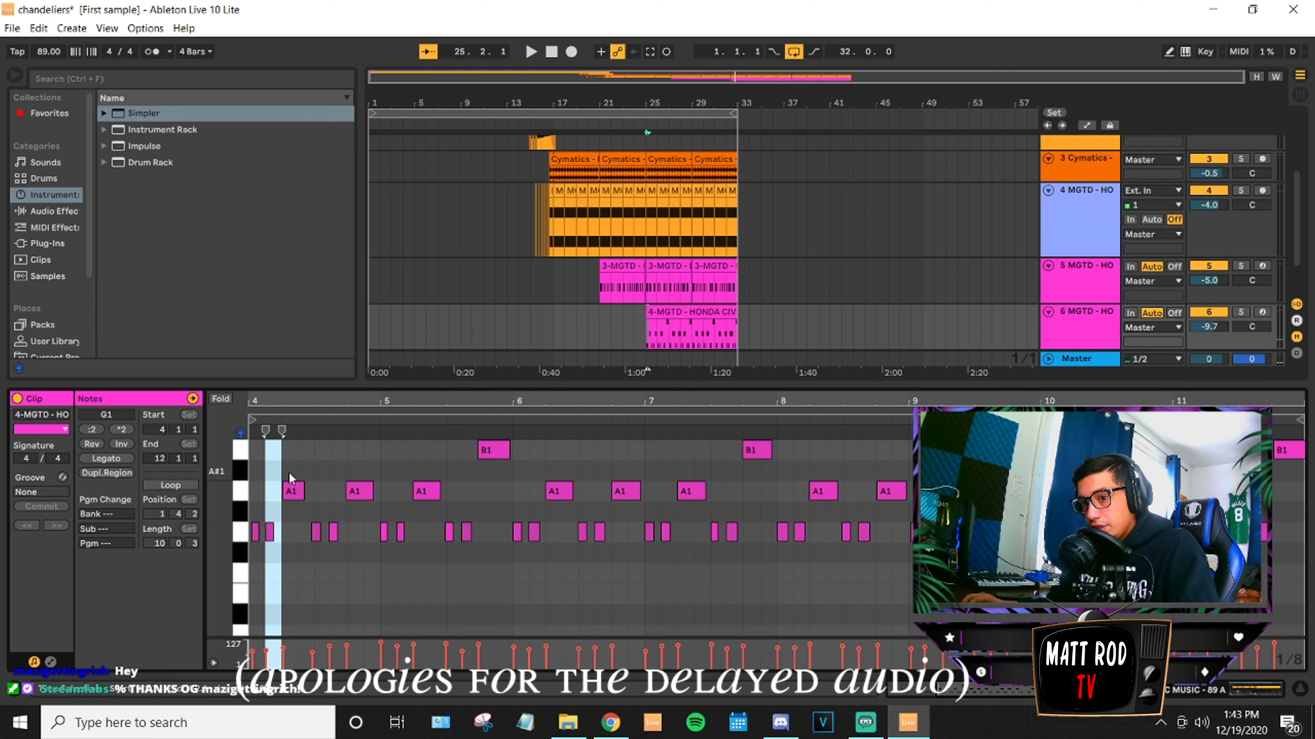
key("ctrl+a")
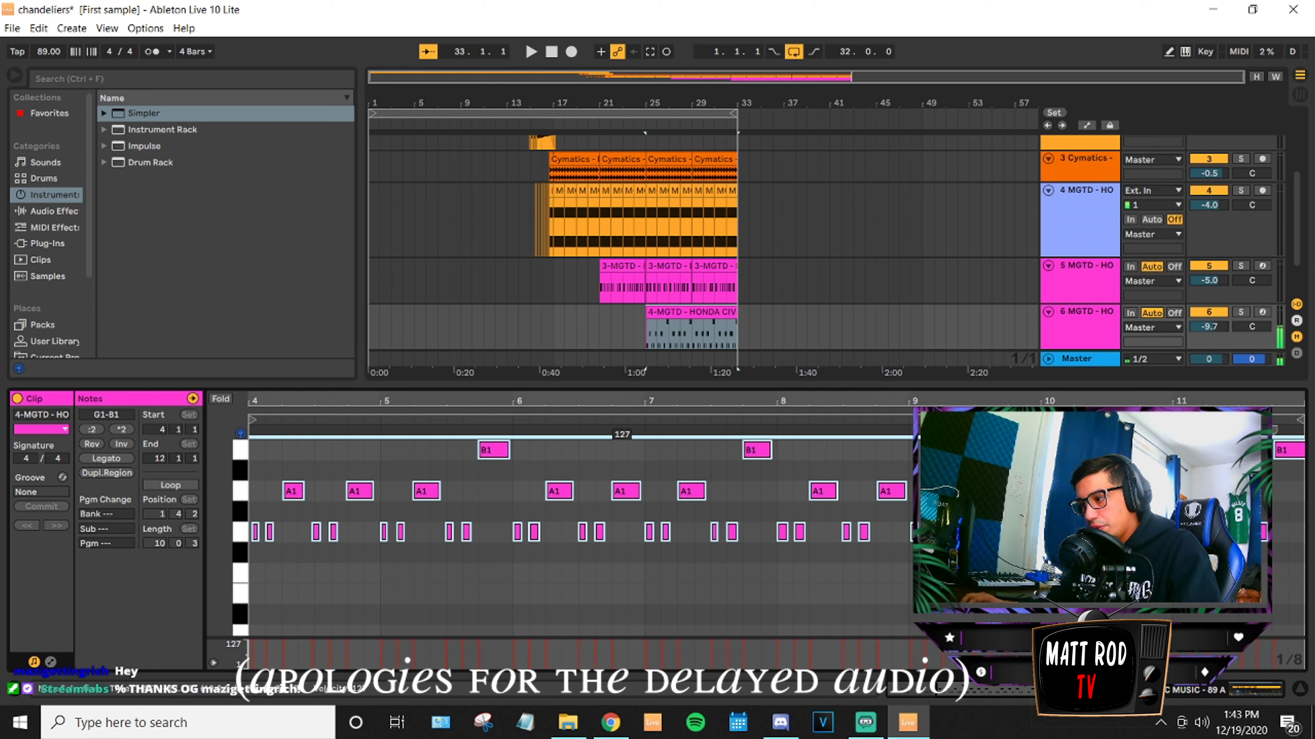
left_click_drag(612, 644, 613, 640)
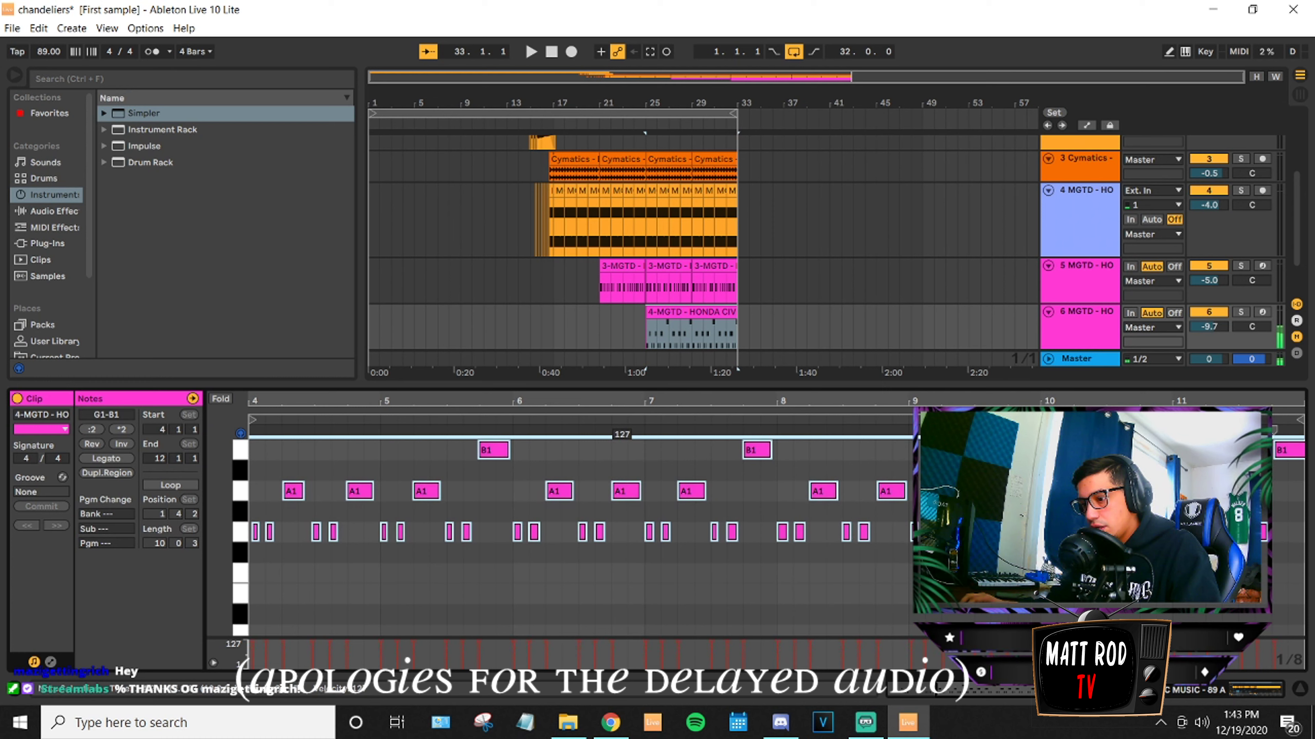
Play the arrangement from bar 25 to about bar 27 to check the louder track 6 notes.
key("space")
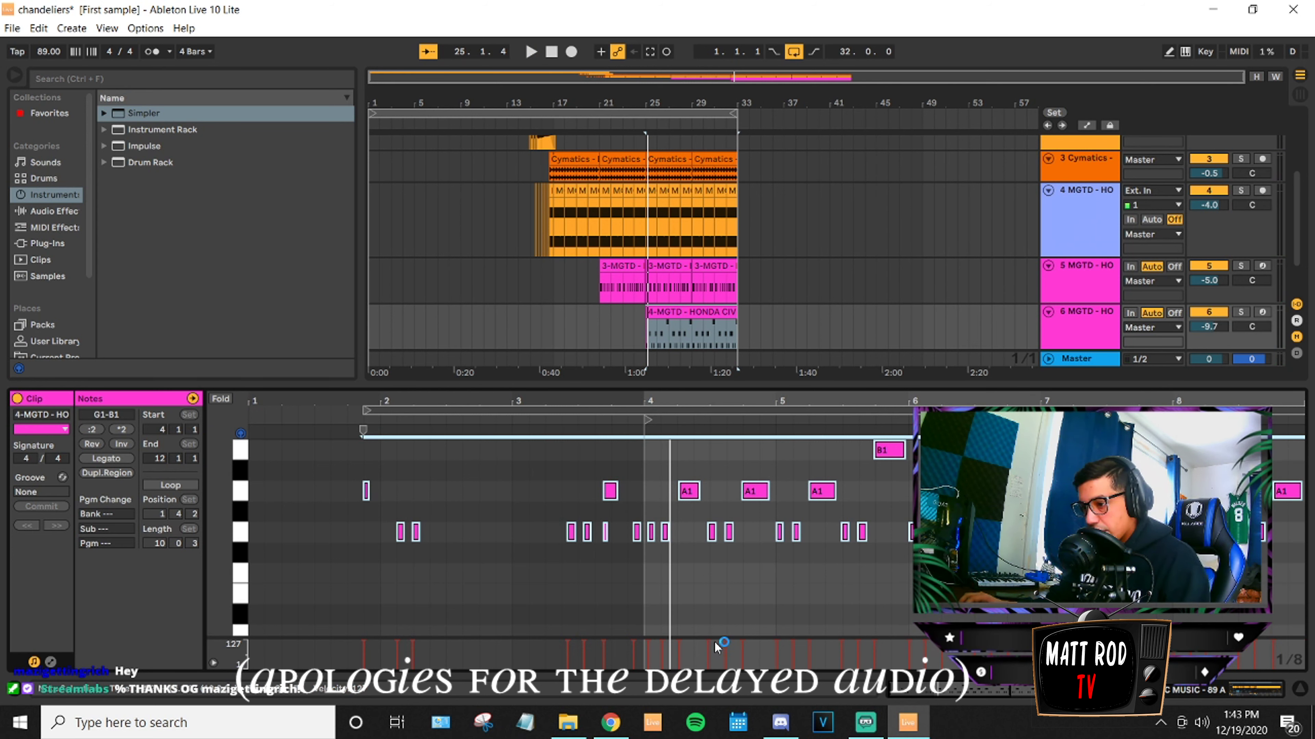
mouse_move(743, 643)
left_mouse_down()
mouse_move(743, 657)
mouse_move(744, 643)
left_mouse_up()
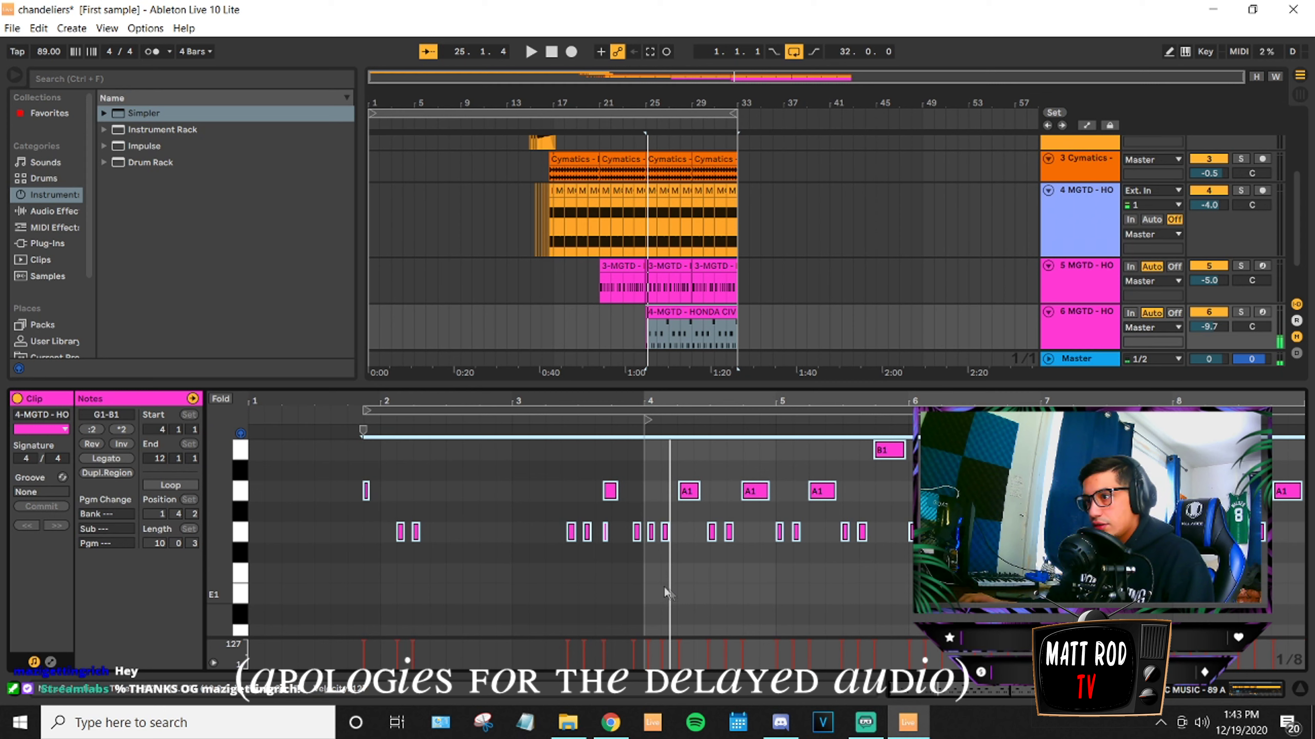
key("space")
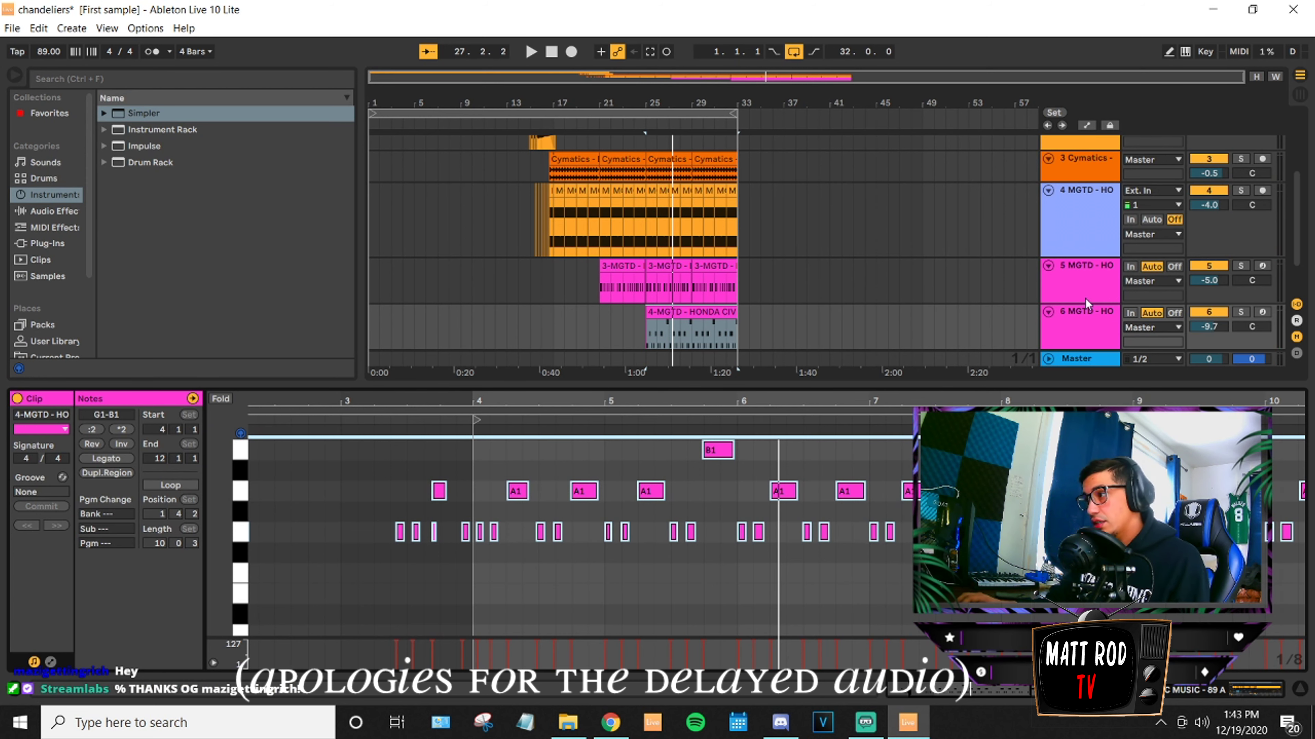
Try the Large Factory hall reverb preset on track 6 and play the section to about bar 28.
left_click(1085, 313, "ctrl")
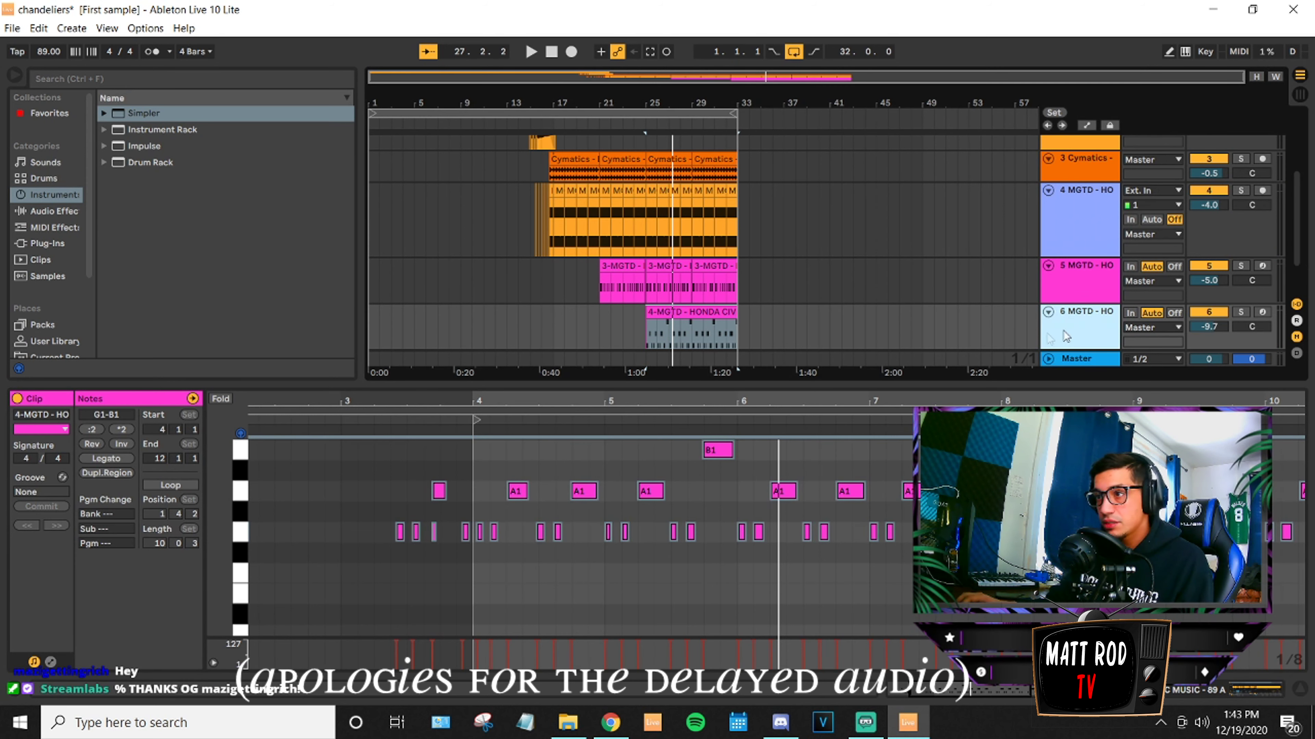
left_click(18, 213)
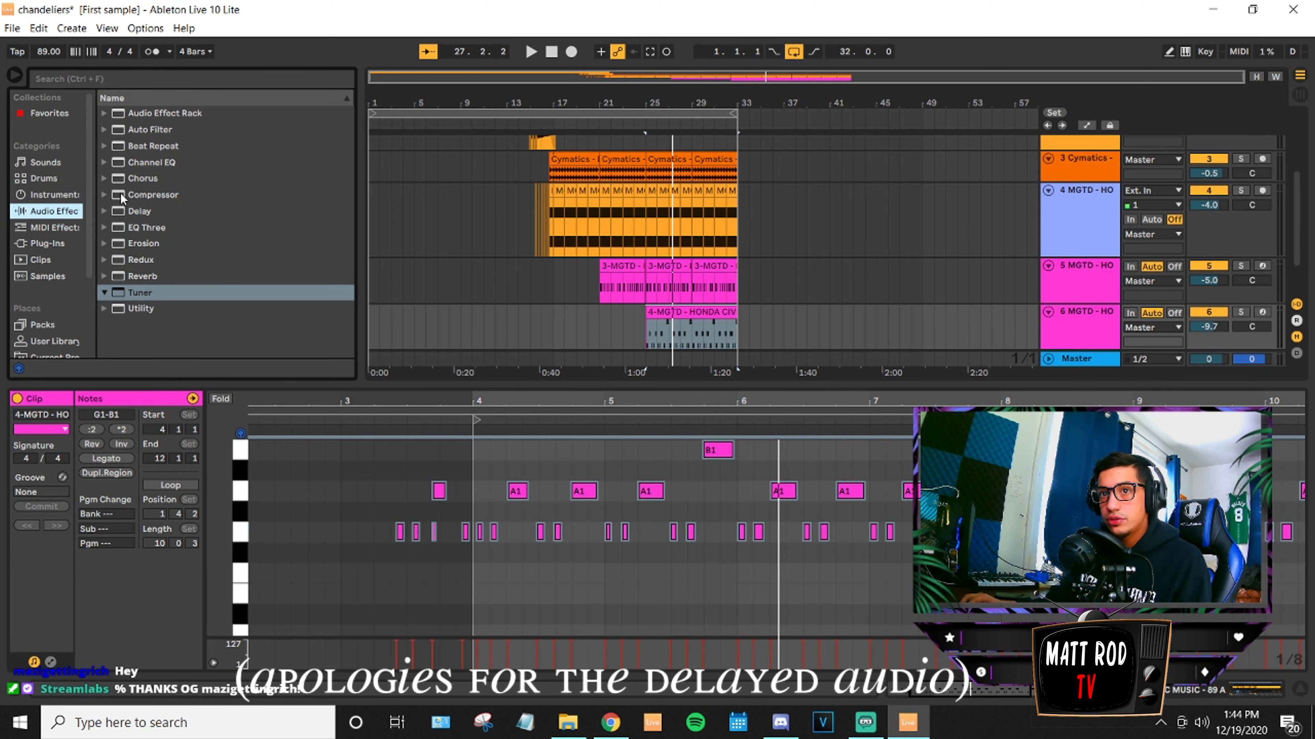
left_click(104, 278)
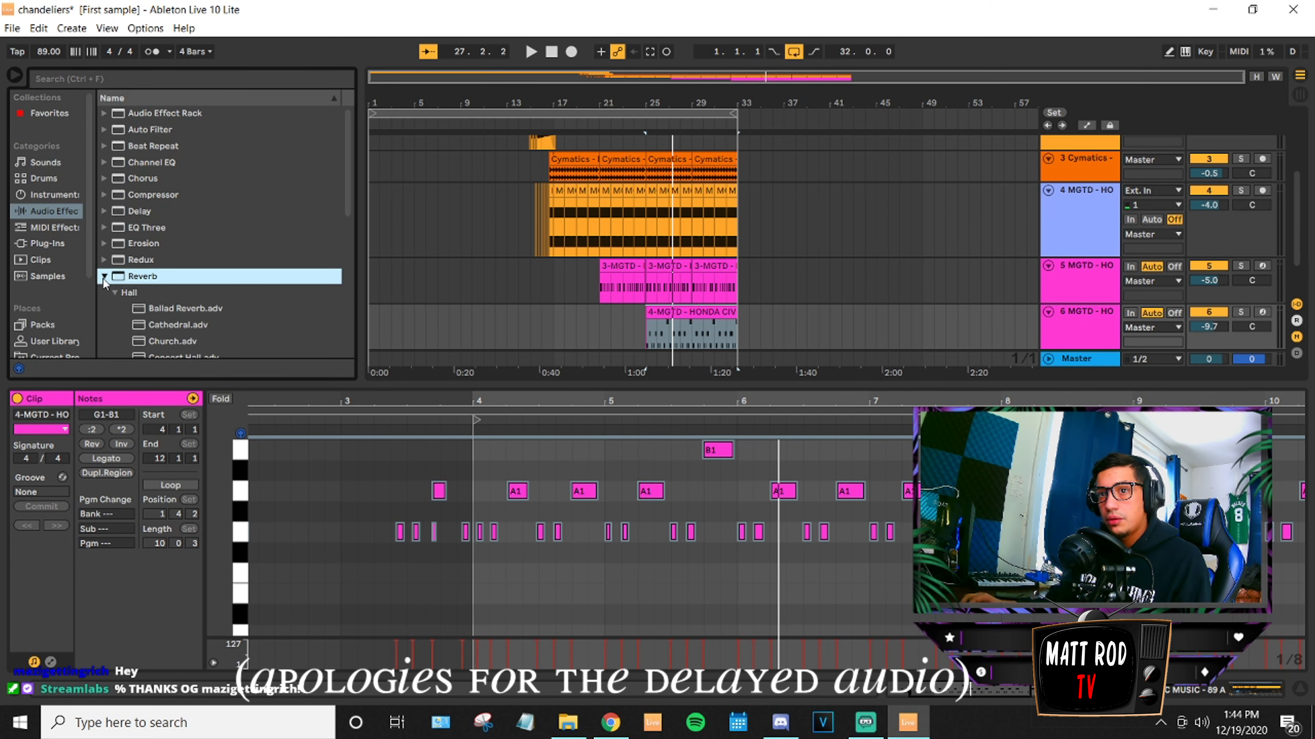
scroll(142, 310, "down", 2)
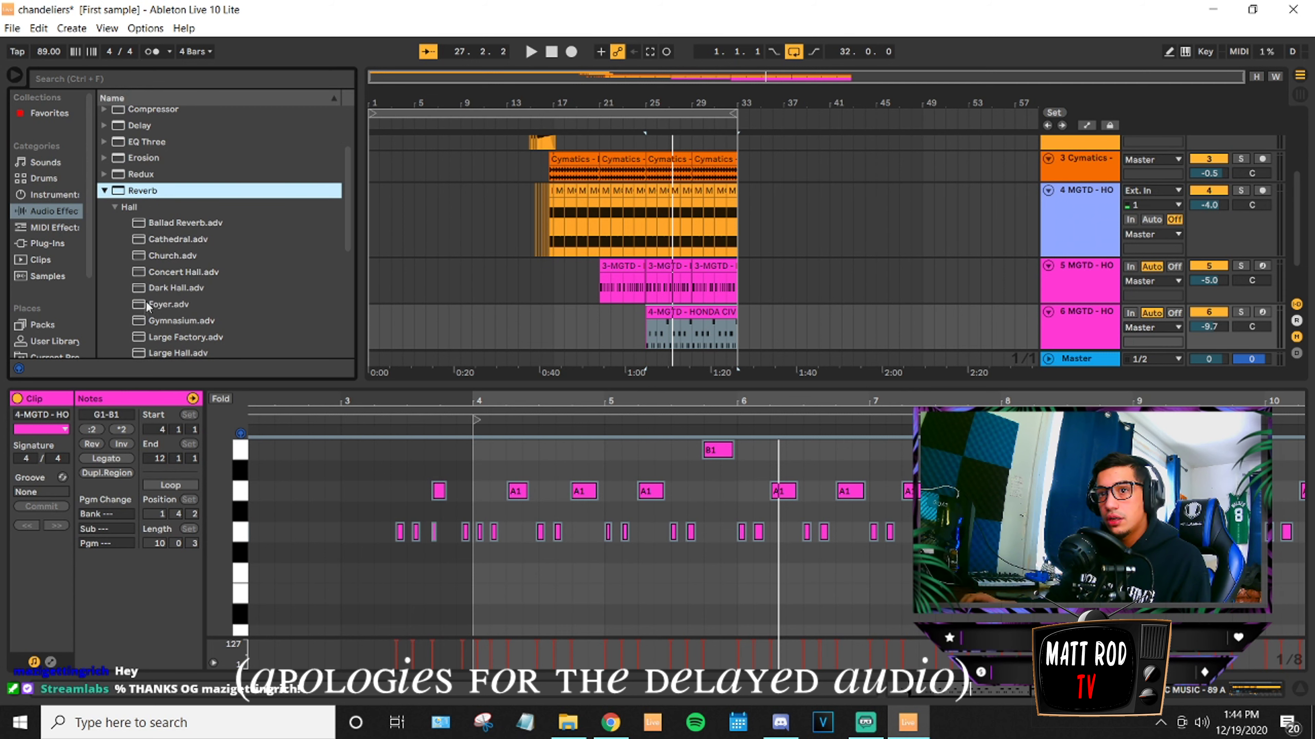
left_click(150, 305)
left_click(155, 337)
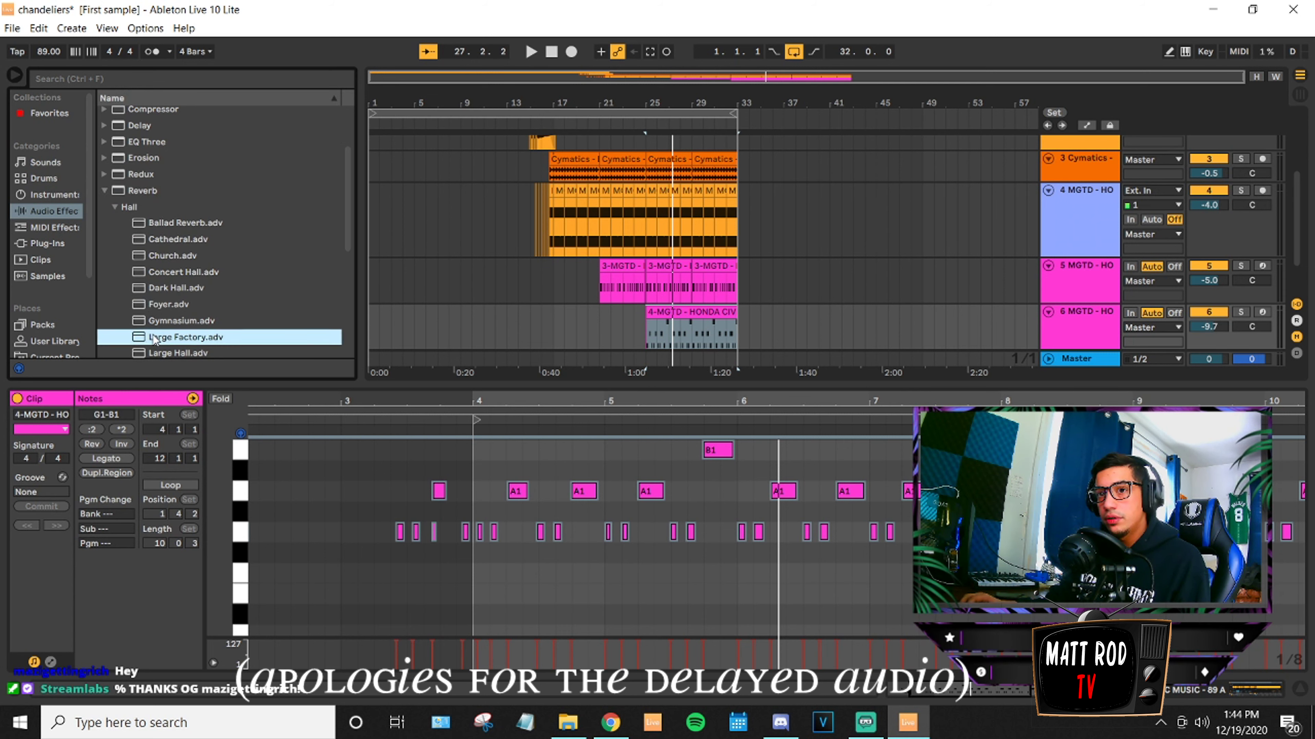
scroll(155, 340, "down", 1)
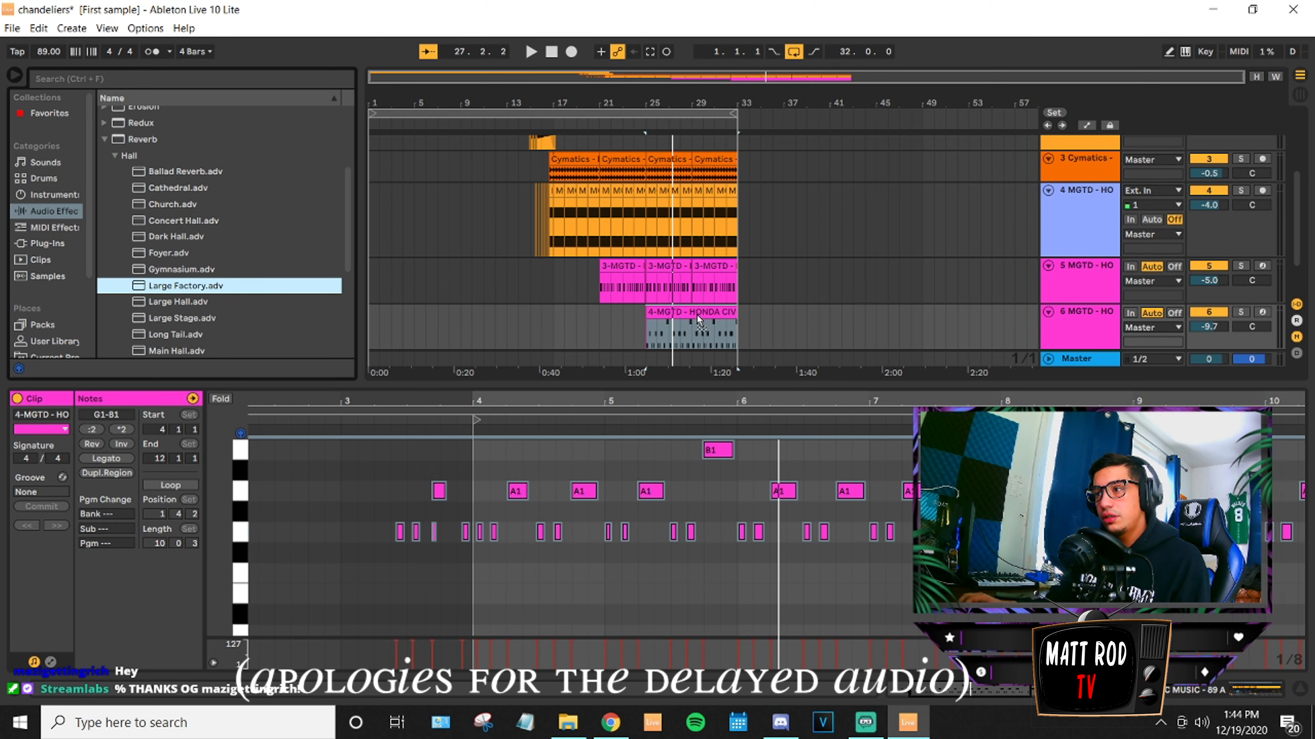
left_click_drag(687, 313, 688, 315)
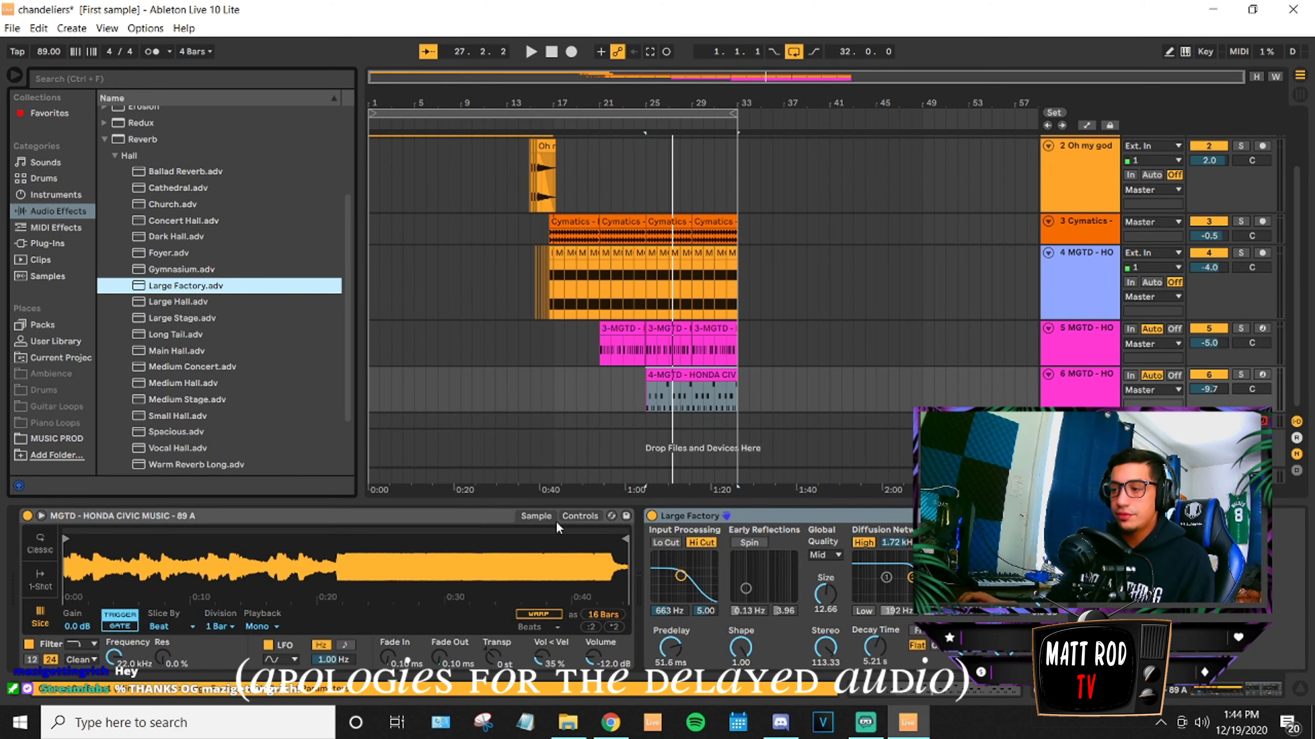
key("space")
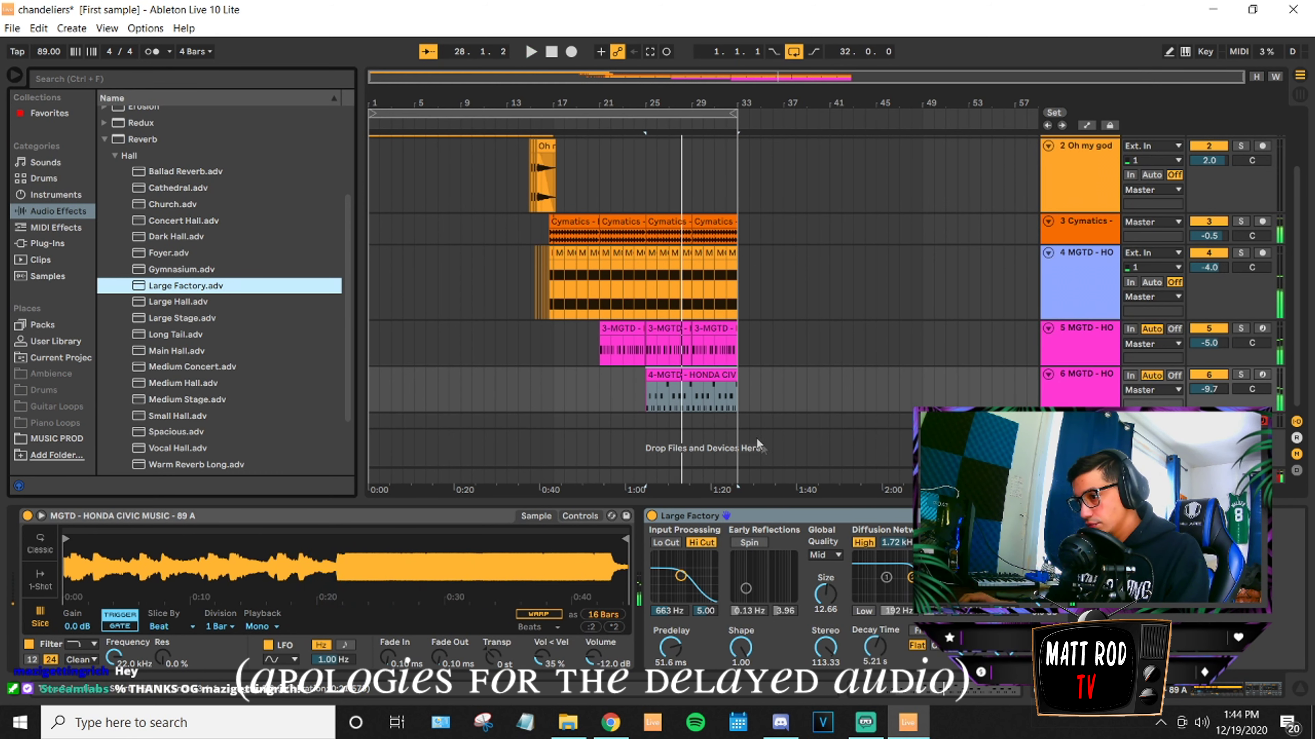
Remove the Large Factory reverb from track 6 and replay the section from bar 26.
right_click(976, 516)
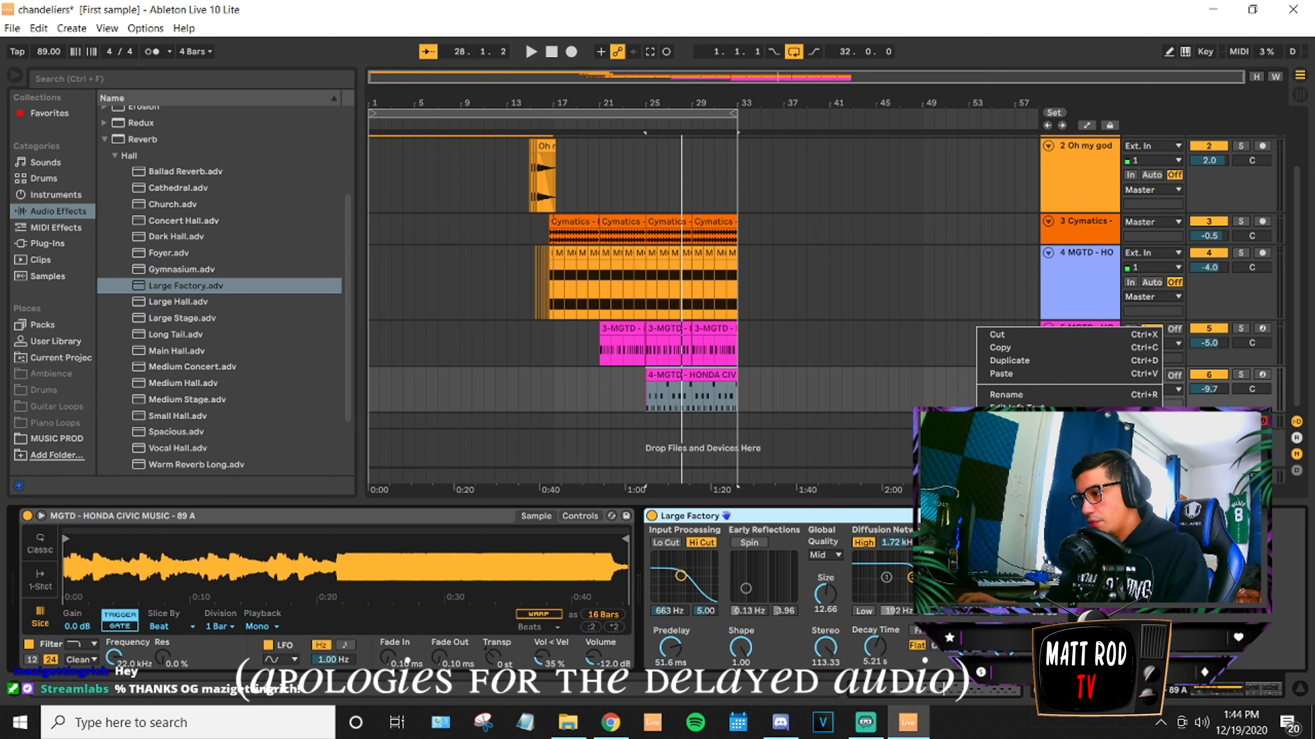
left_click(1001, 508)
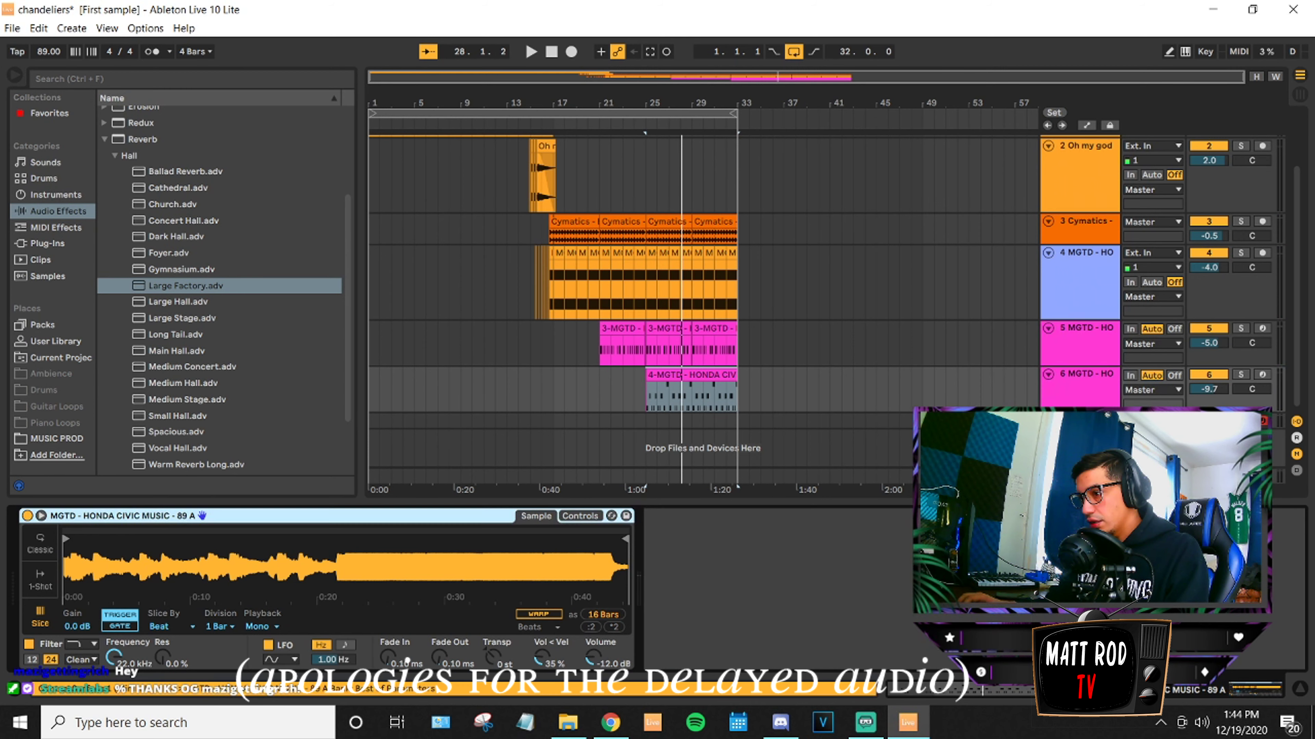
left_click(657, 398)
key("space")
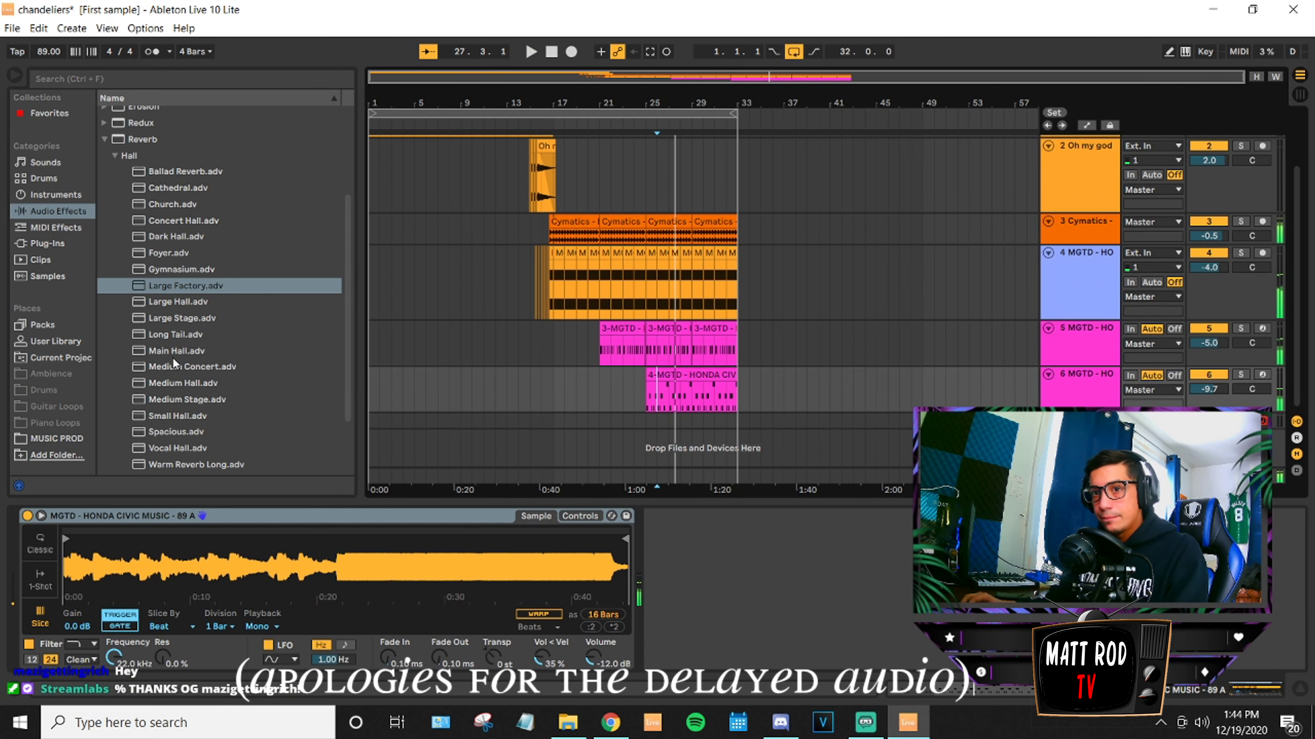
Browse the Delay presets and add the Robot preset from Ambient Spaces after the Simpler on track 6.
scroll(167, 370, "up", 3)
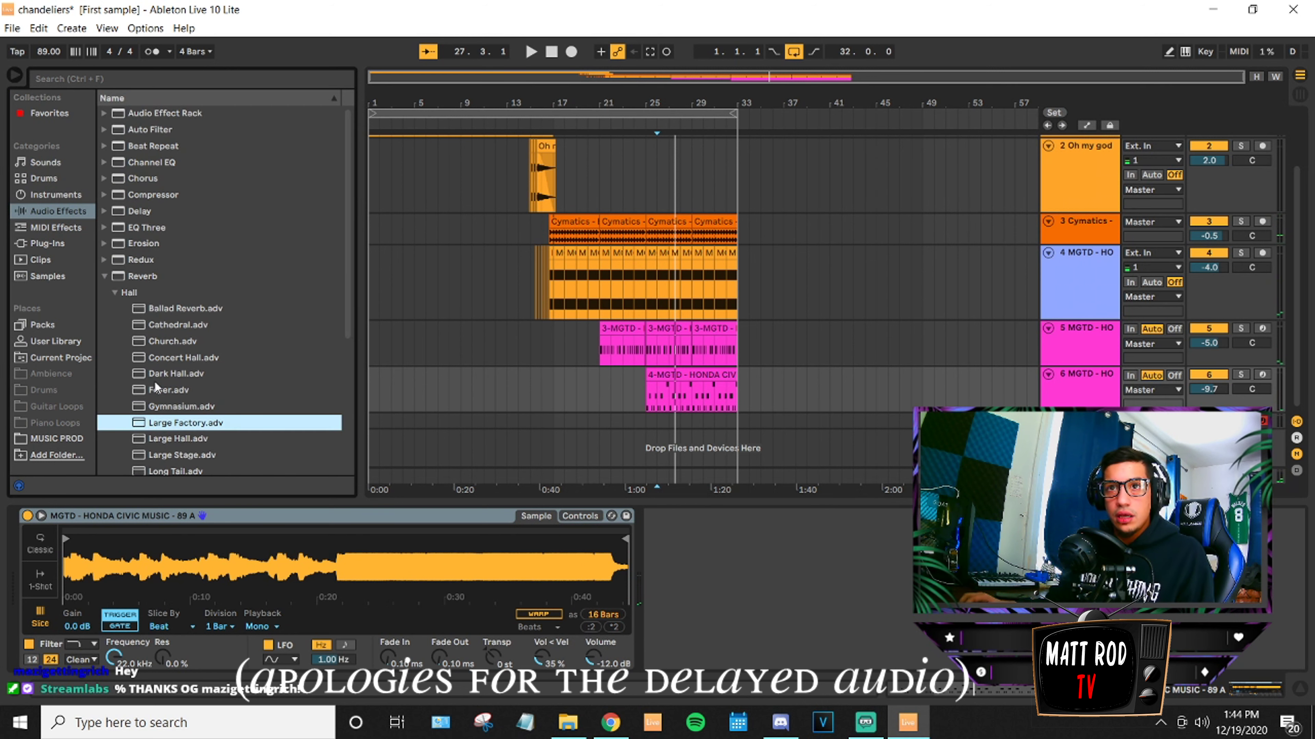
left_click(104, 277)
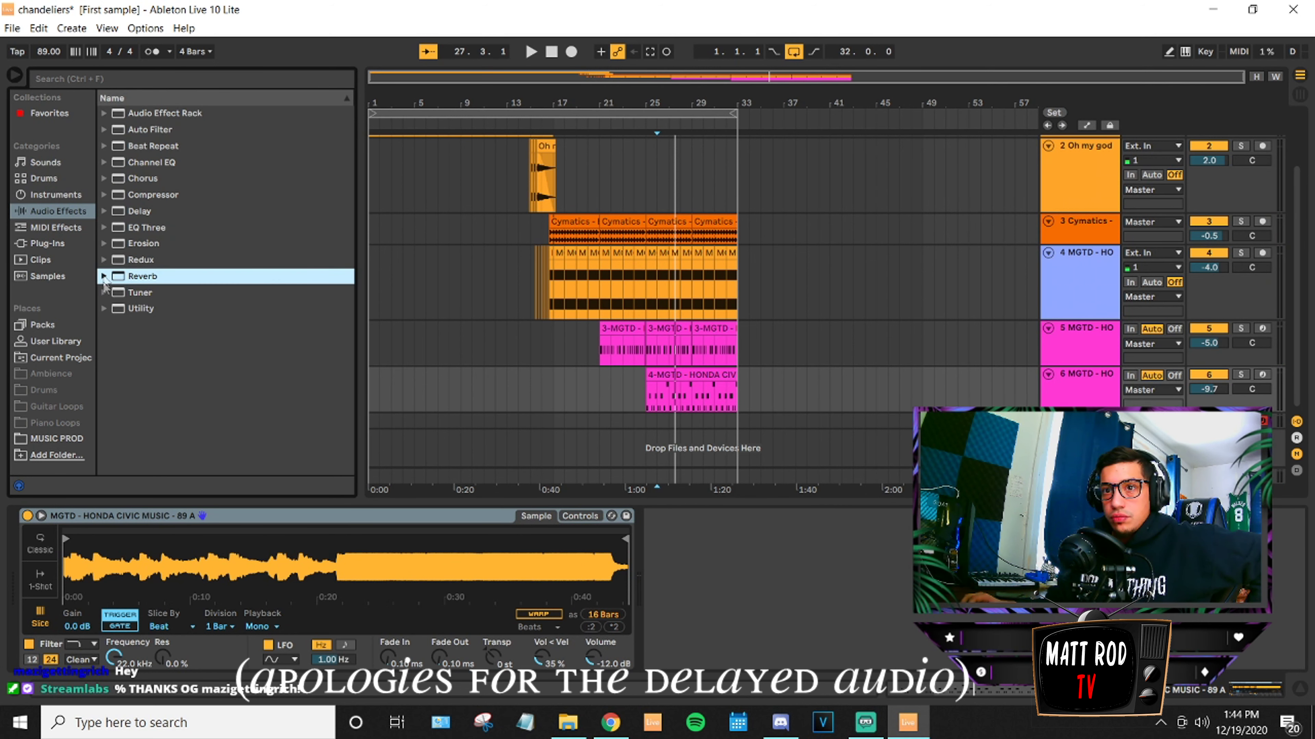
left_click(105, 212)
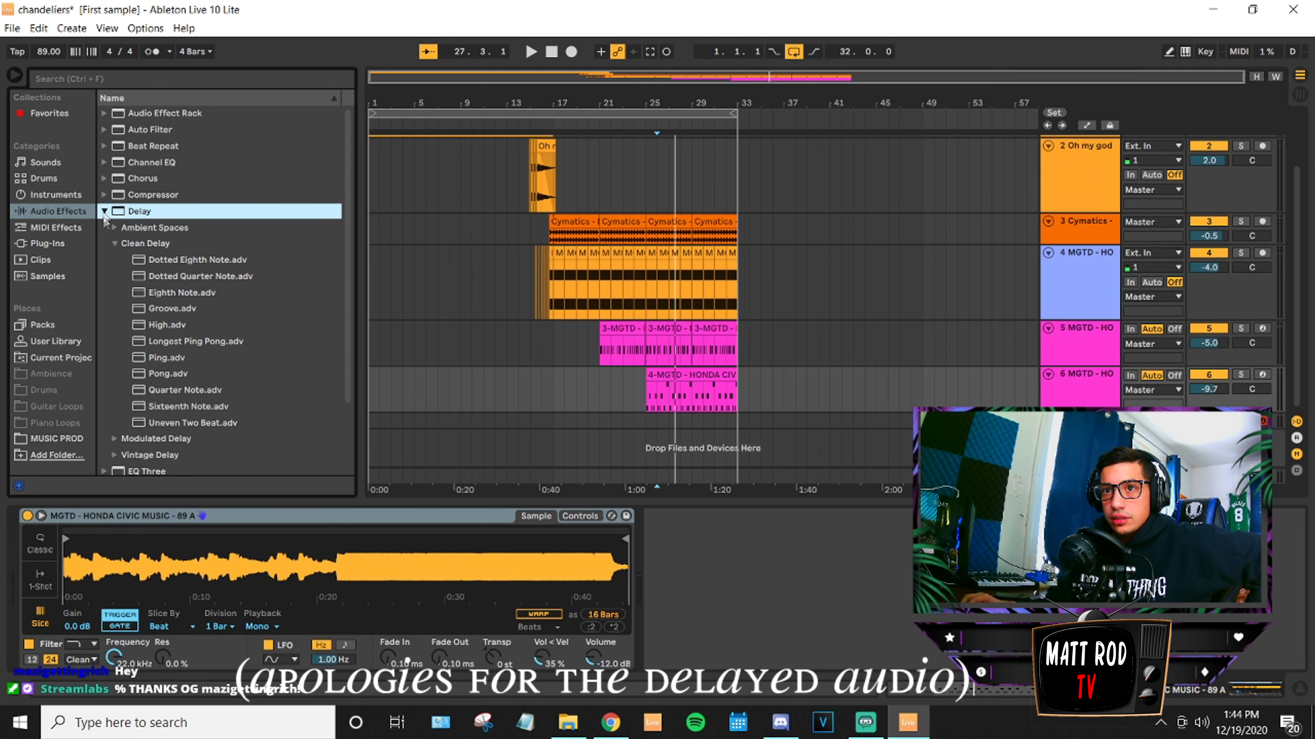
left_click(114, 229)
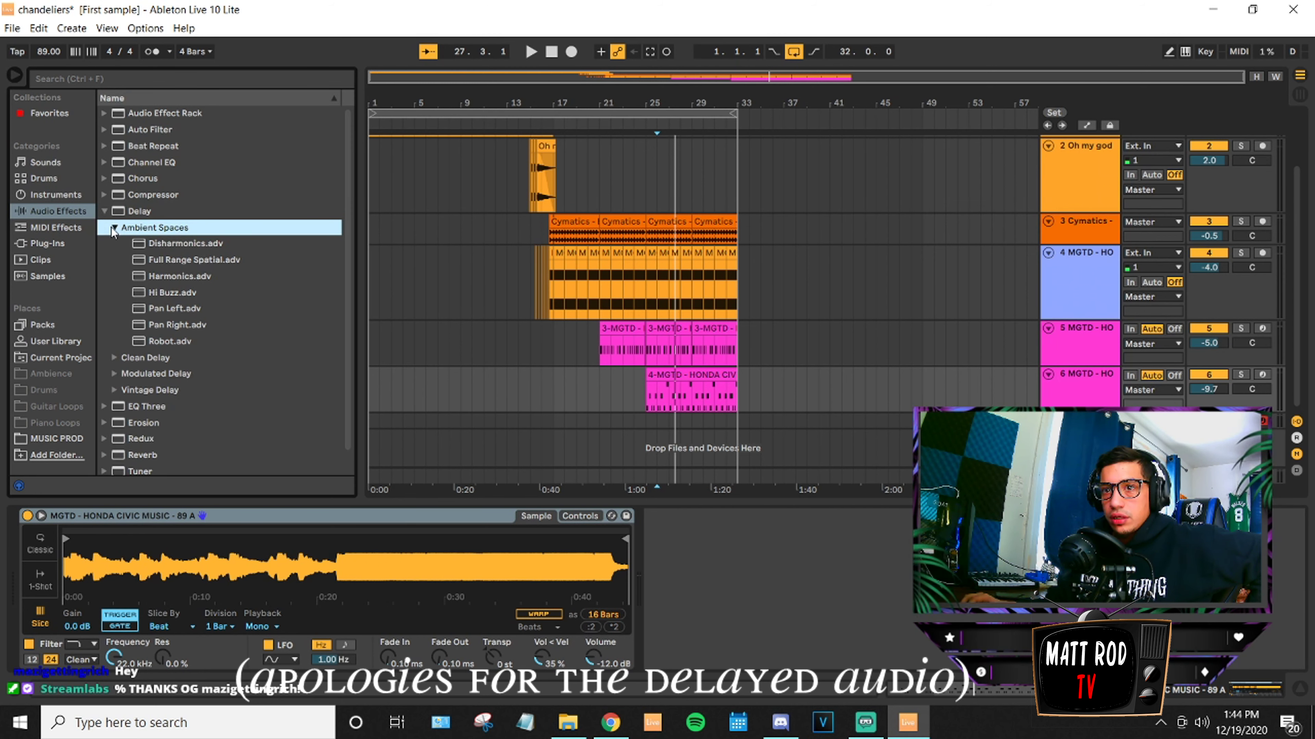
left_click(114, 229)
left_click(115, 260)
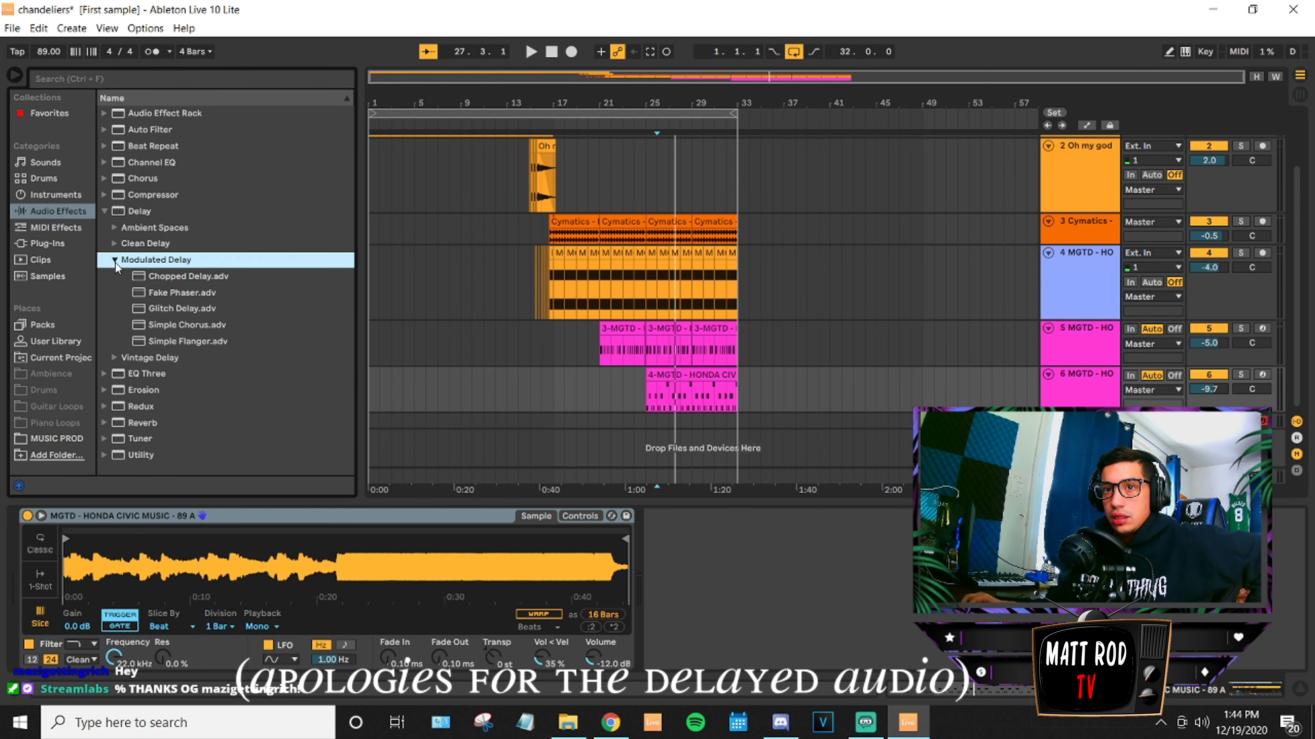
left_click(115, 229)
left_click_drag(146, 340, 759, 591)
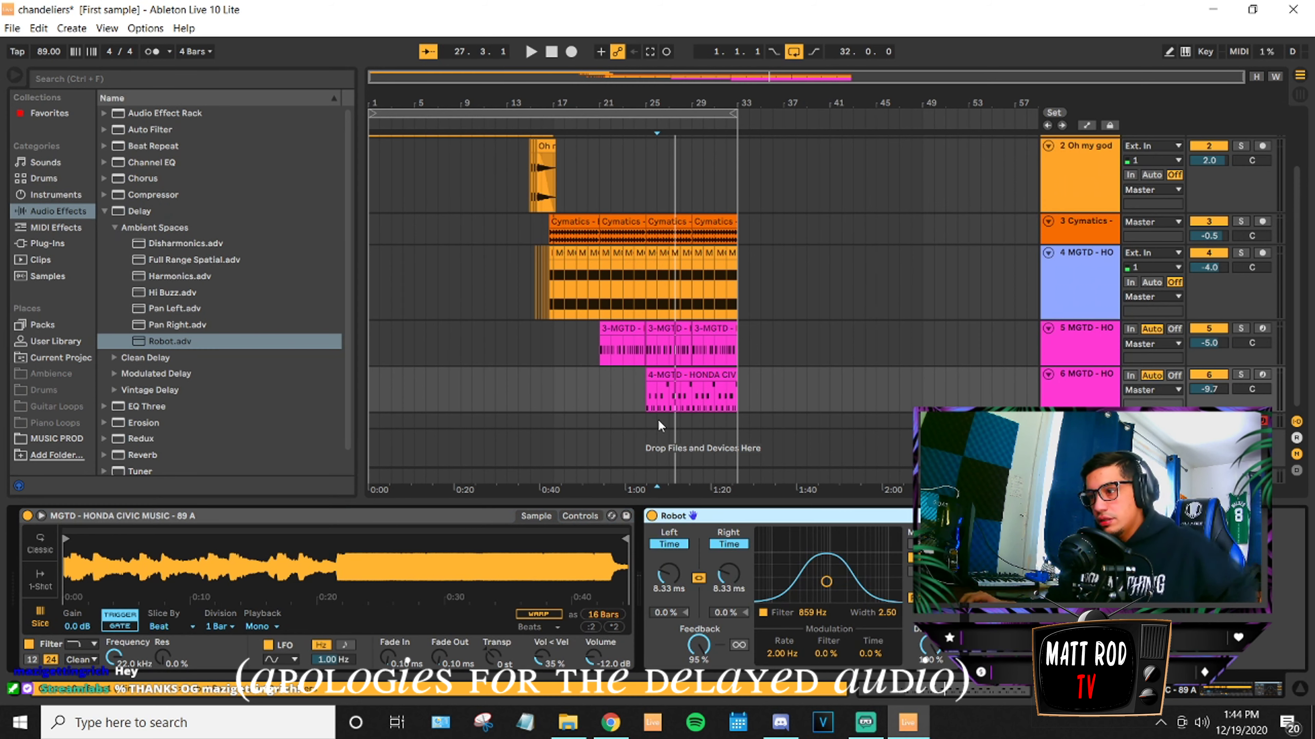
Listen to track 6 with the Robot delay, reopening its clip's notes and playing from bar 25 to about bar 27.
key("space")
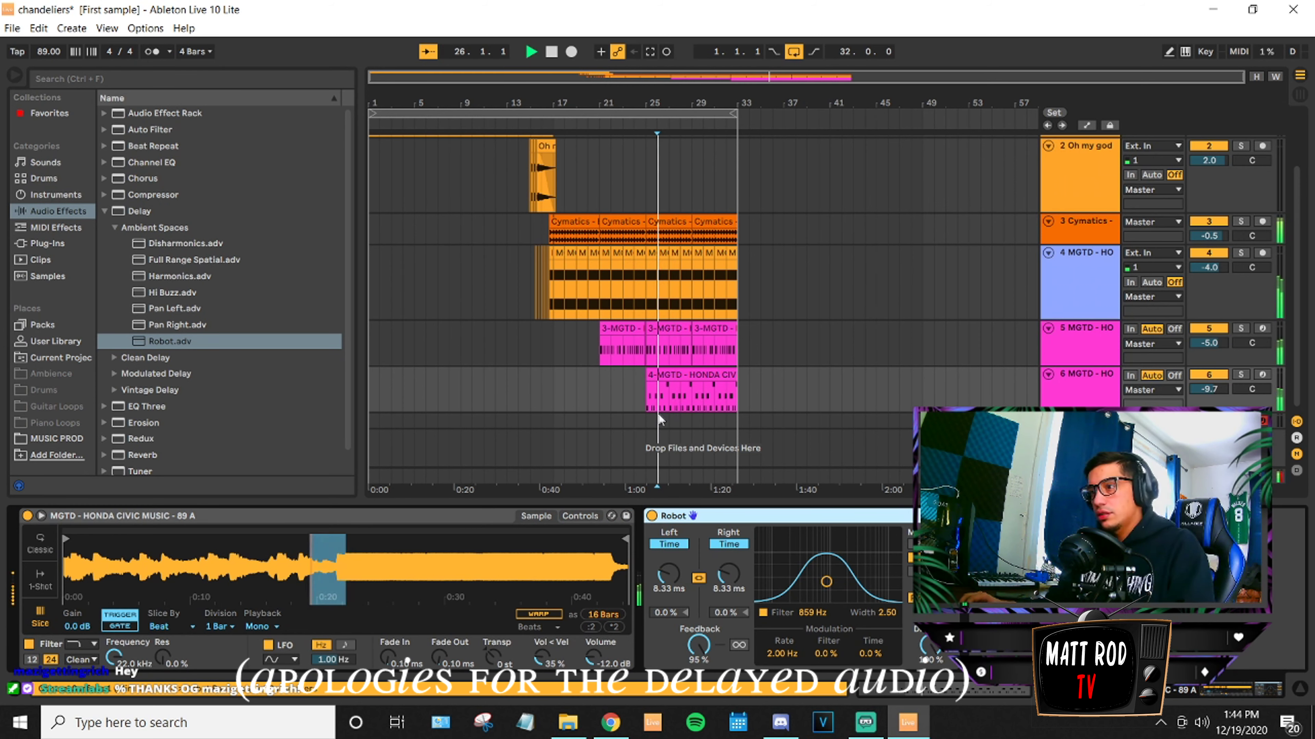
key("space")
left_click(670, 379)
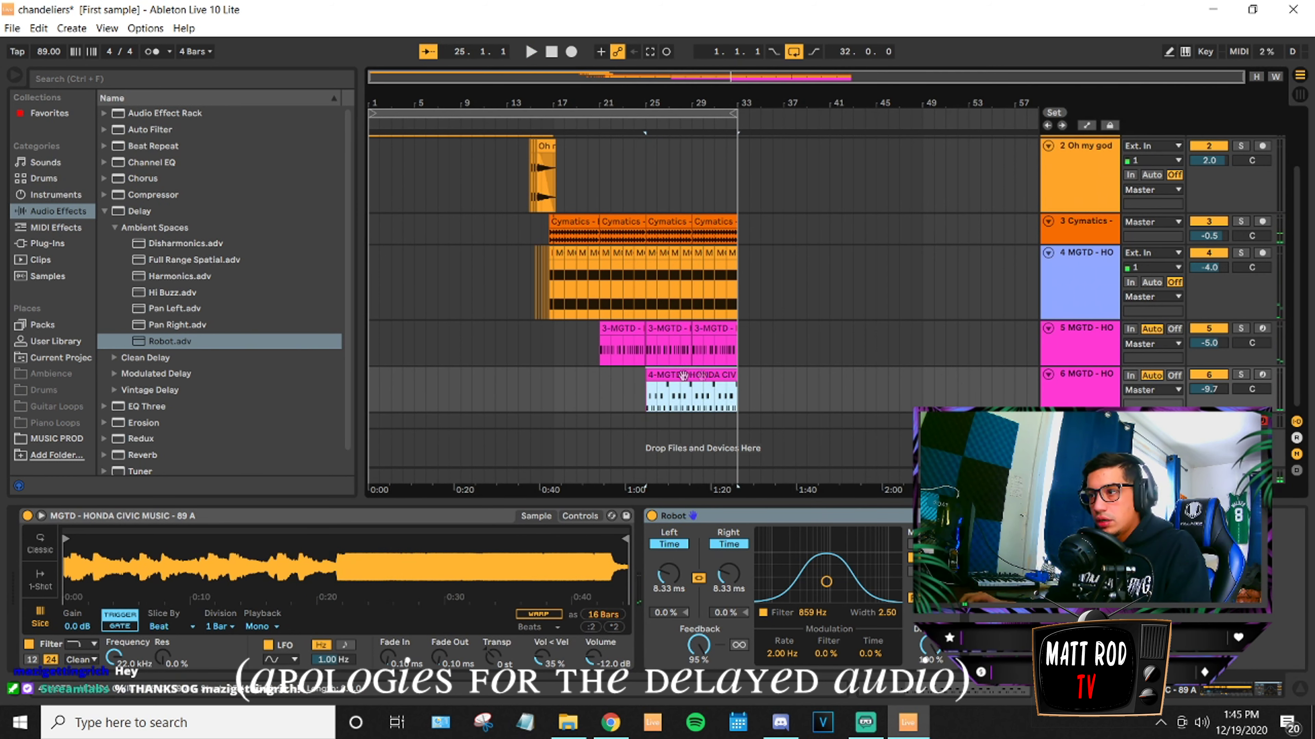
double_click(676, 376)
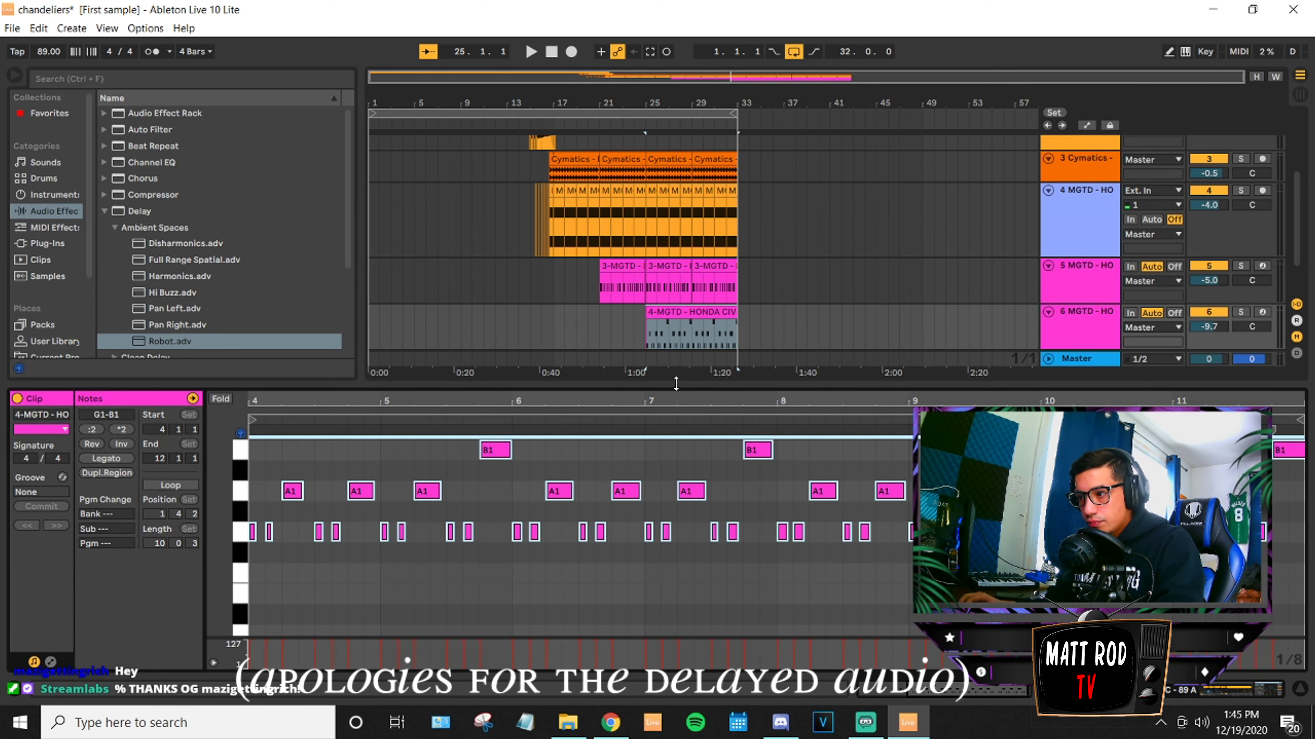
key("space")
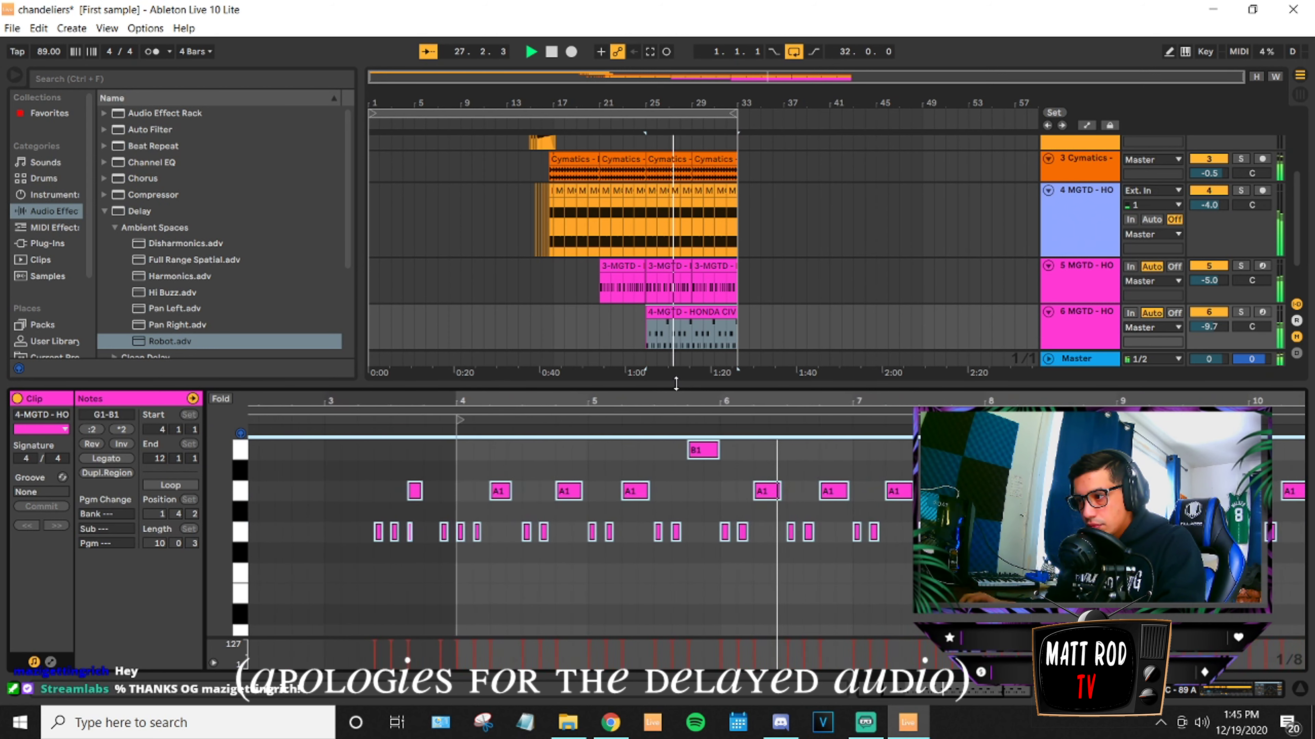
key("space")
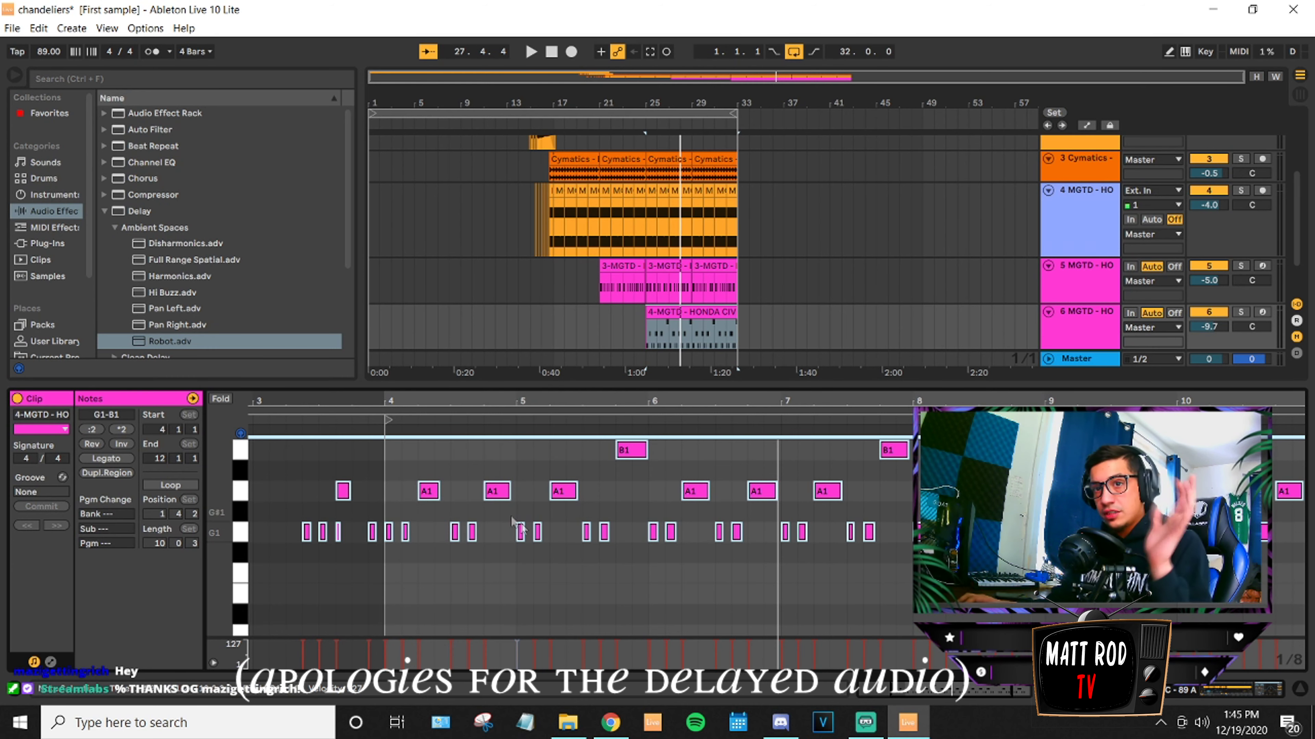
Browse the Ambient Spaces delay presets for track 6, checking Robot, Full Range Spatial and Disharmonics, and play its clip around bar 27.
scroll(234, 273, "down", 3)
left_click(173, 287)
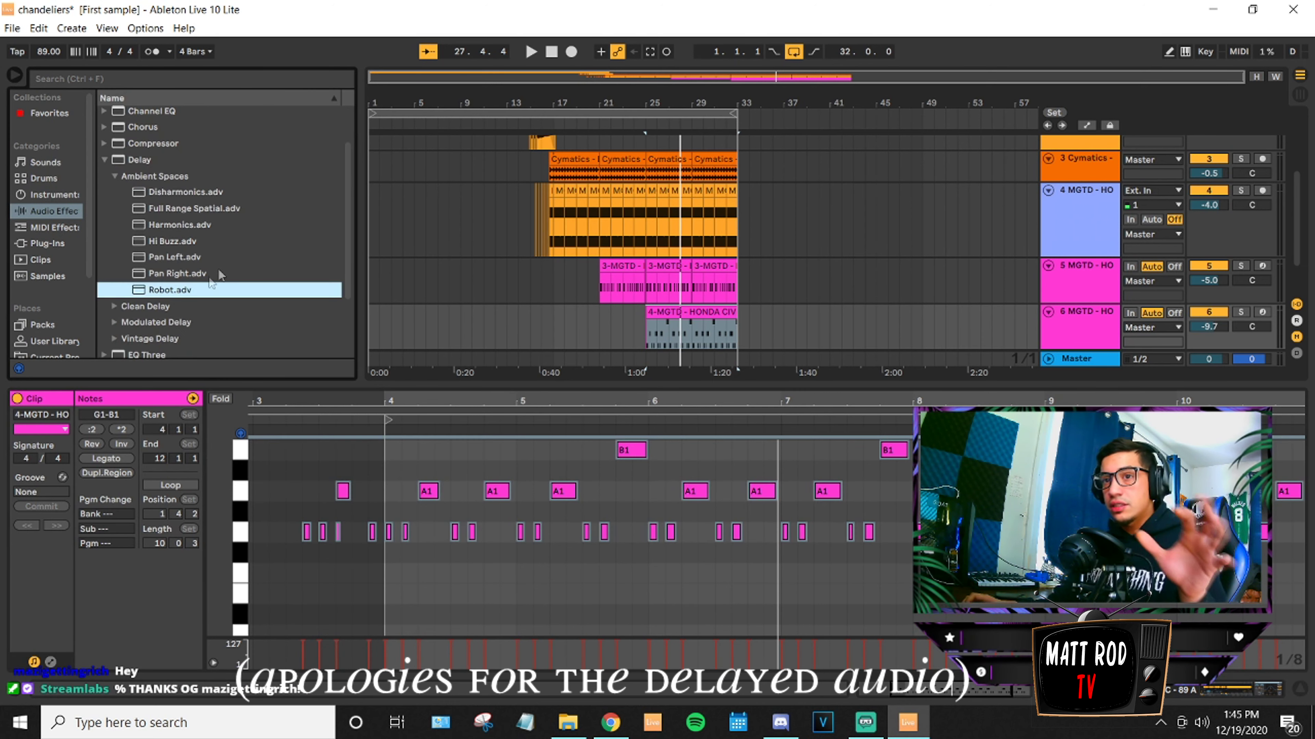
scroll(173, 296, "down", 2)
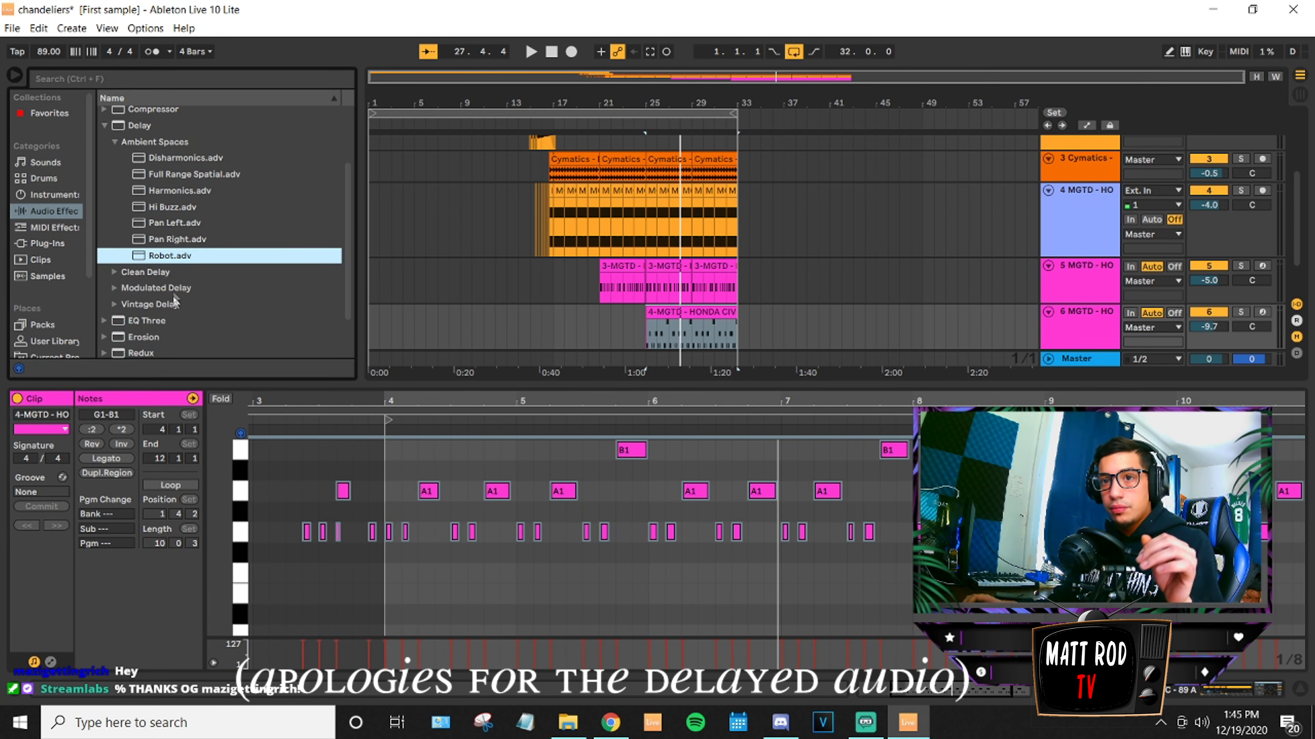
left_click(670, 321)
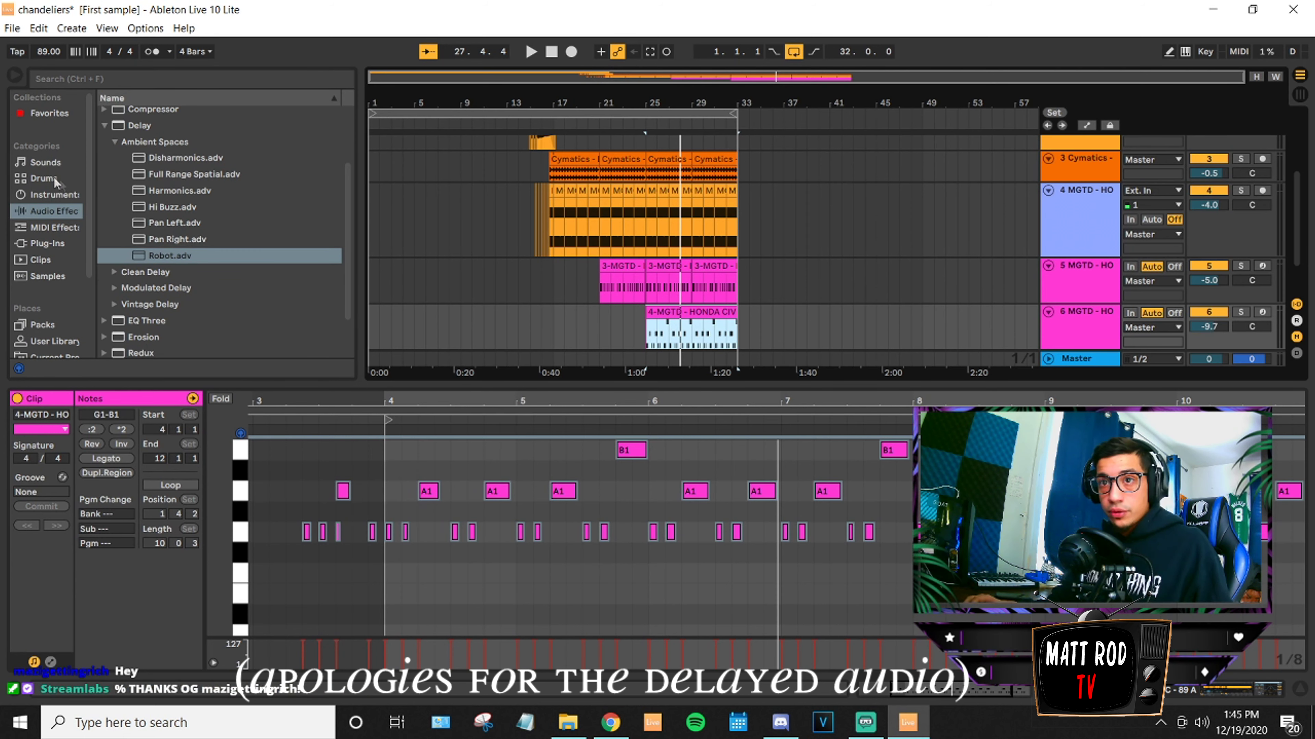
left_click(155, 175)
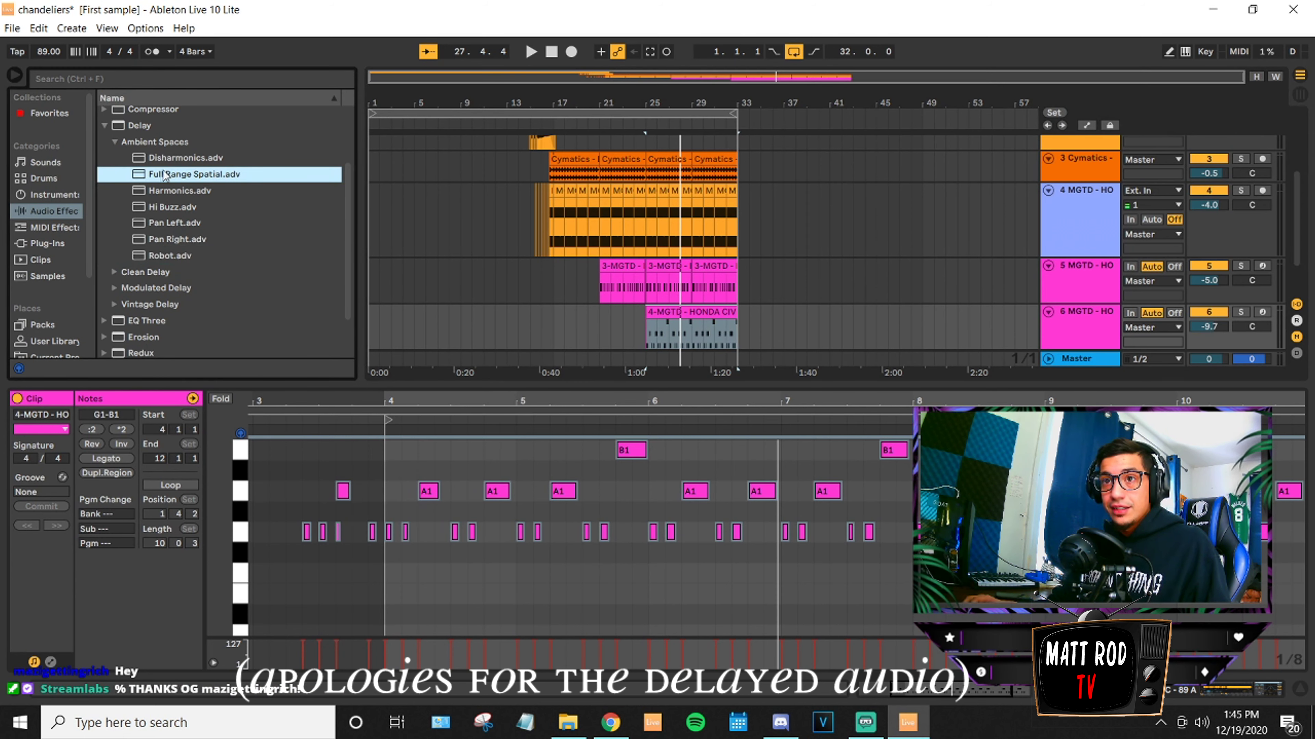
left_click(158, 159)
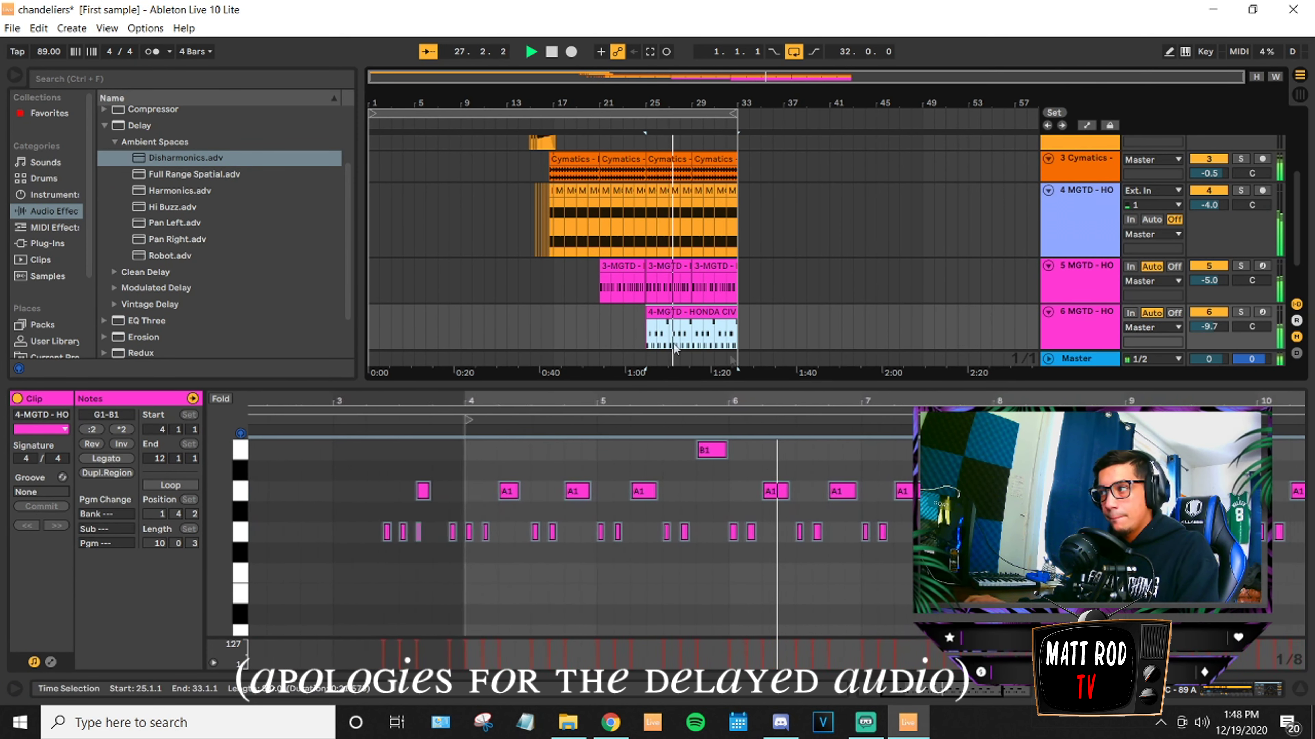
left_click(1082, 313)
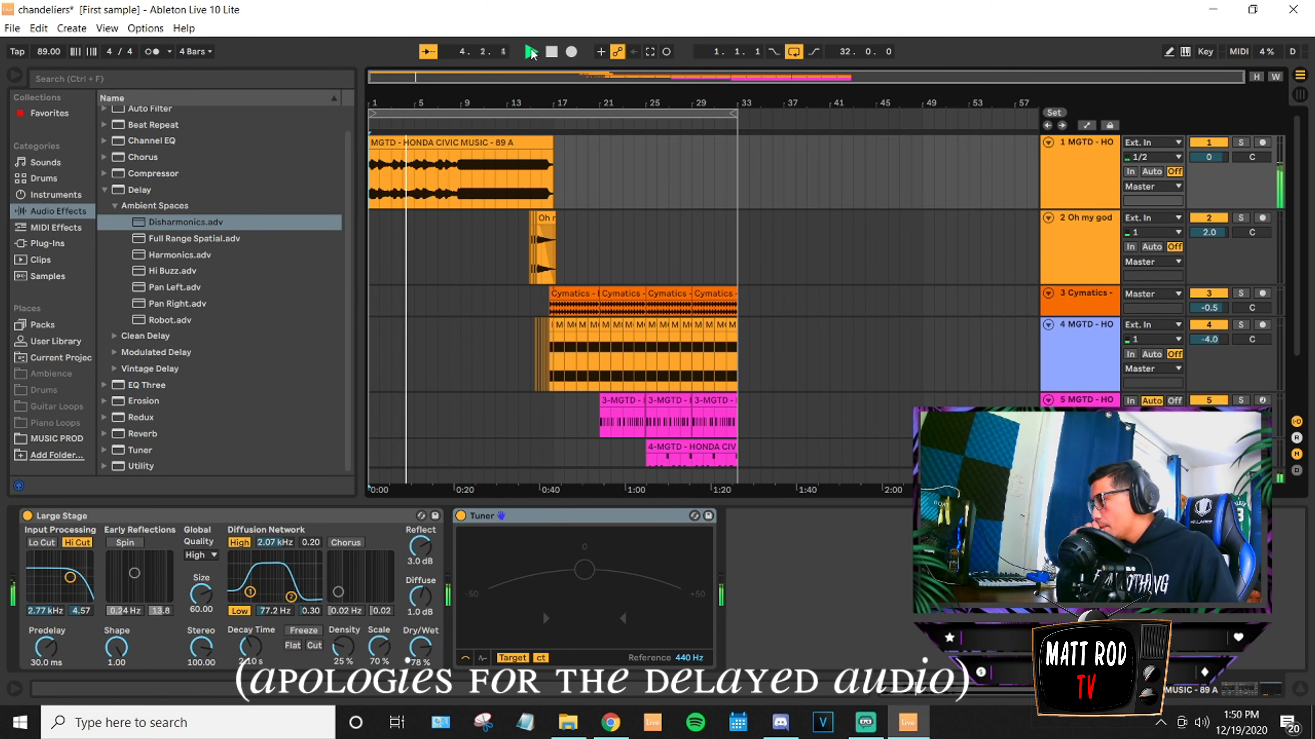
Browse the Hall reverb presets and replace the Large Stage reverb on track 1 with Gymnasium.
key("space")
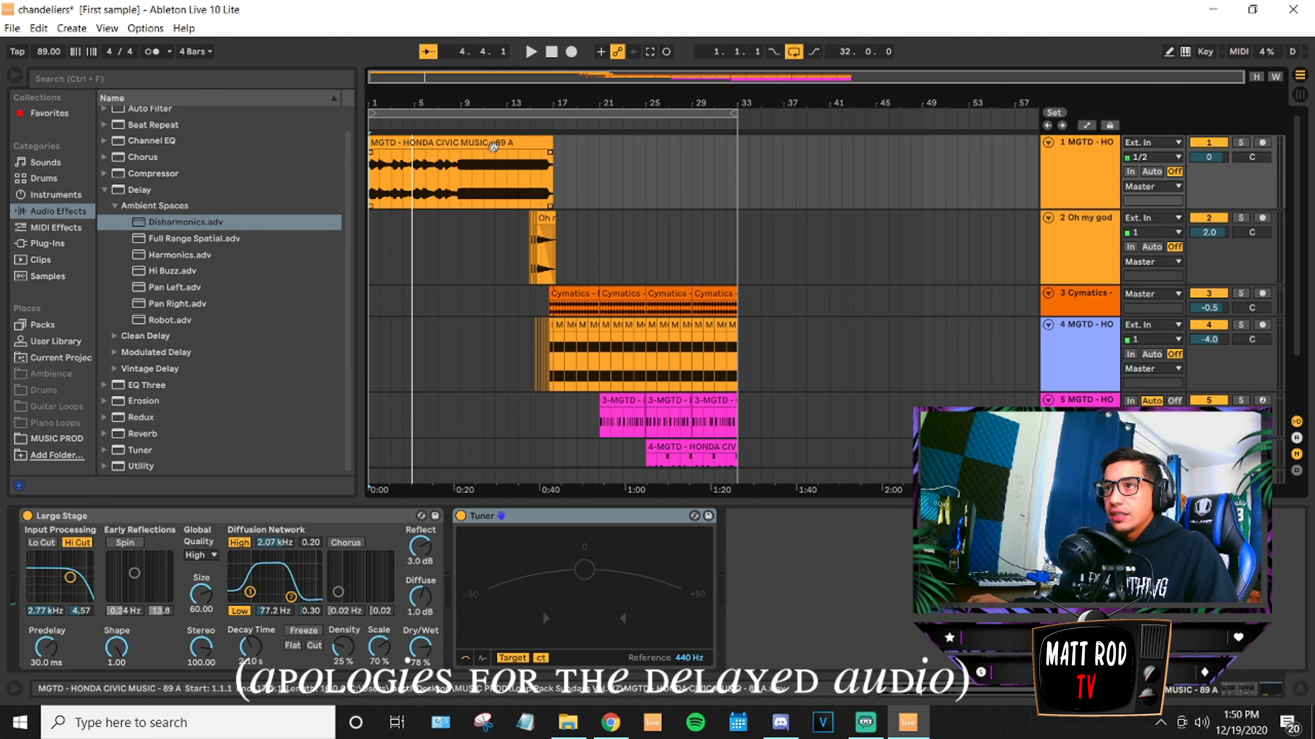
left_click(496, 143)
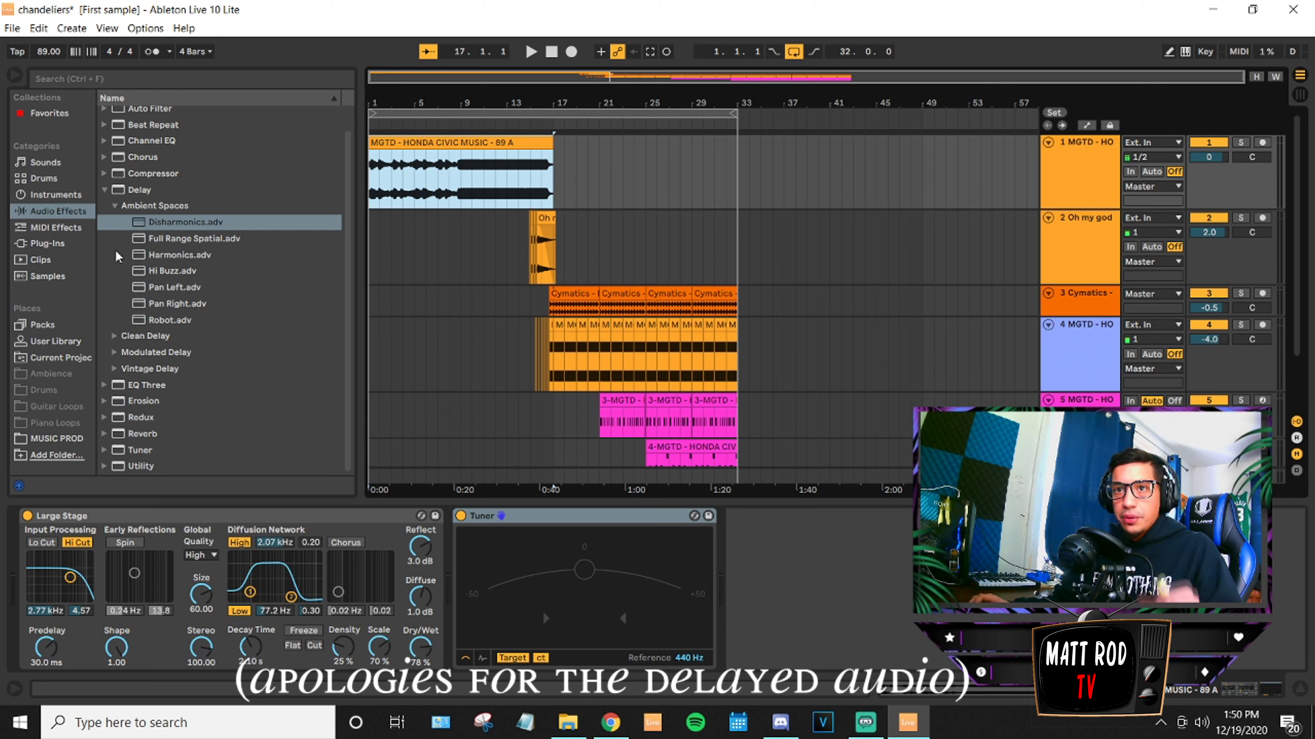
left_click(104, 436)
left_click(162, 311)
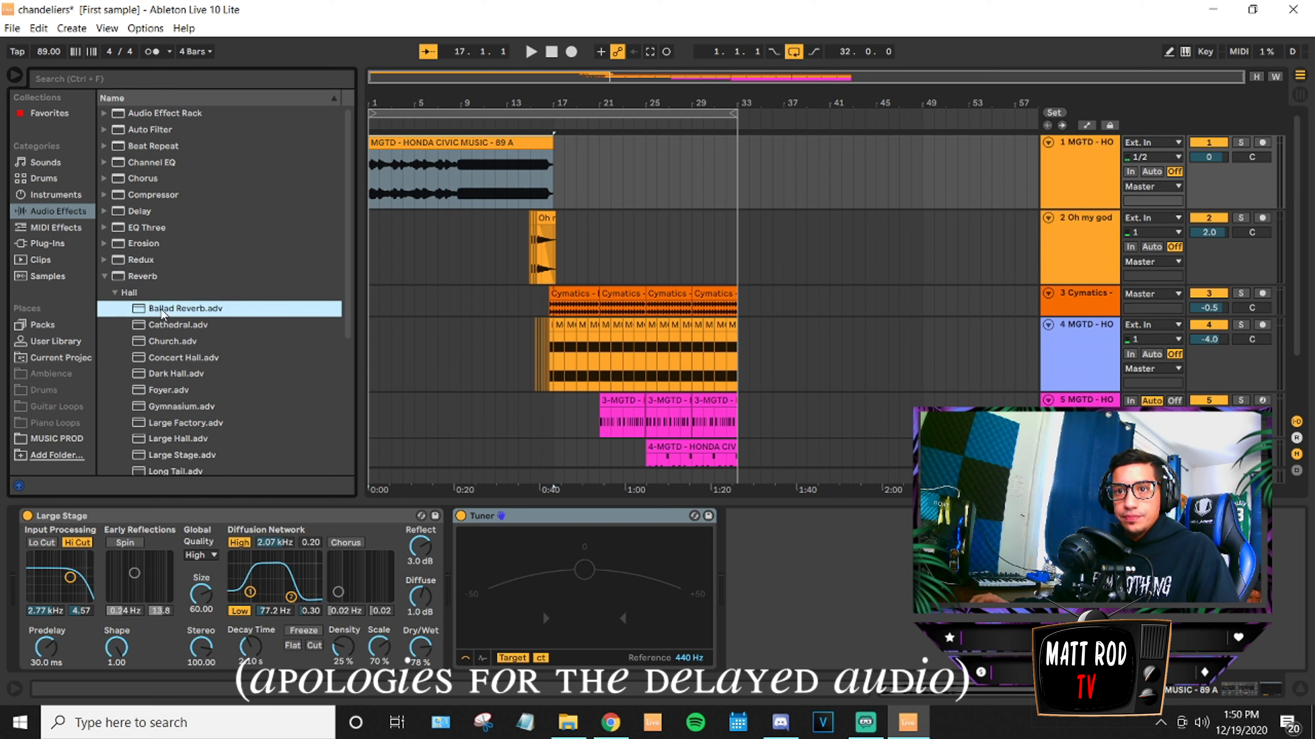
left_click(187, 326)
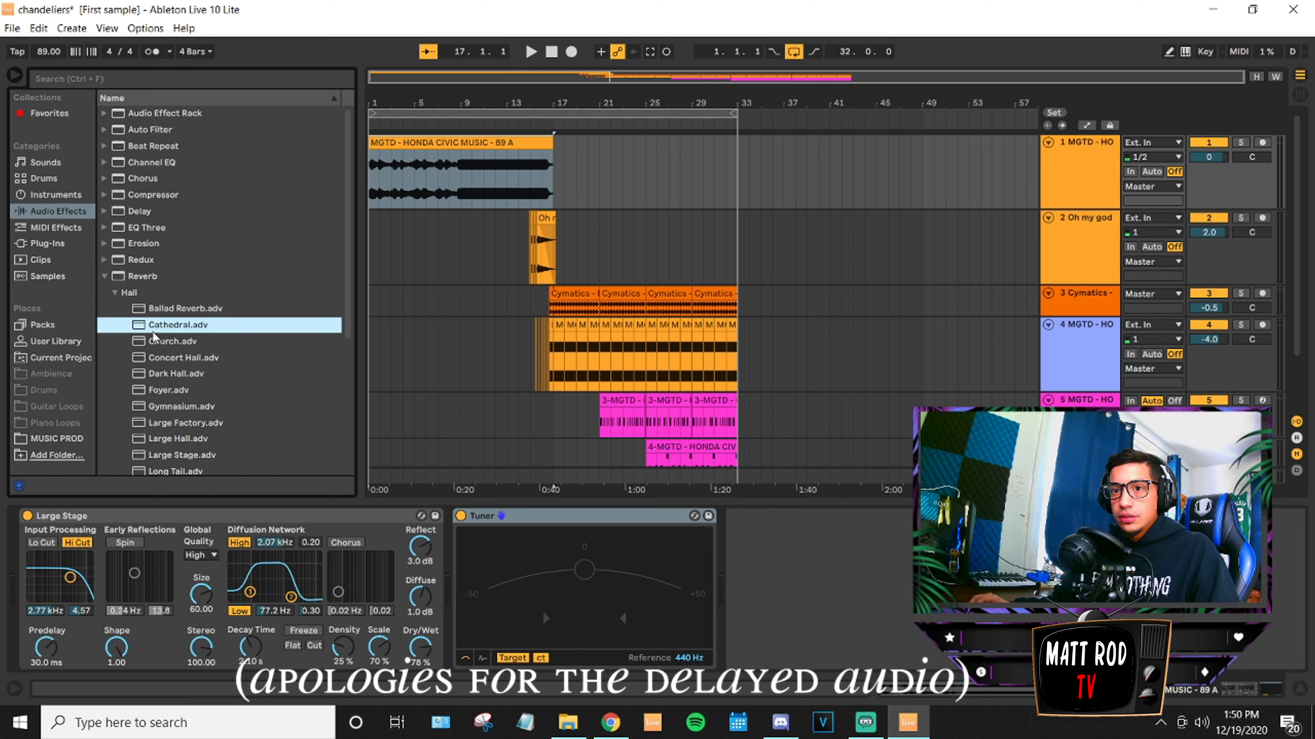
left_click(150, 342)
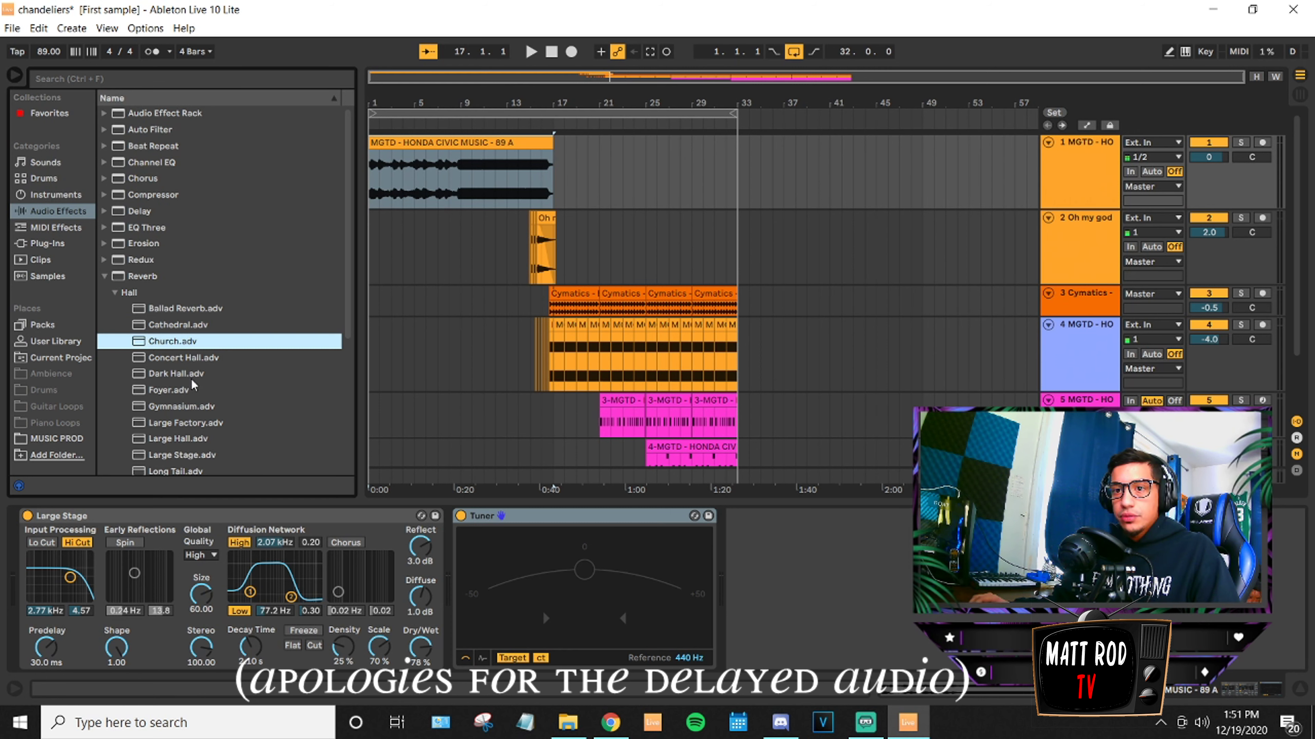
scroll(192, 385, "down", 2)
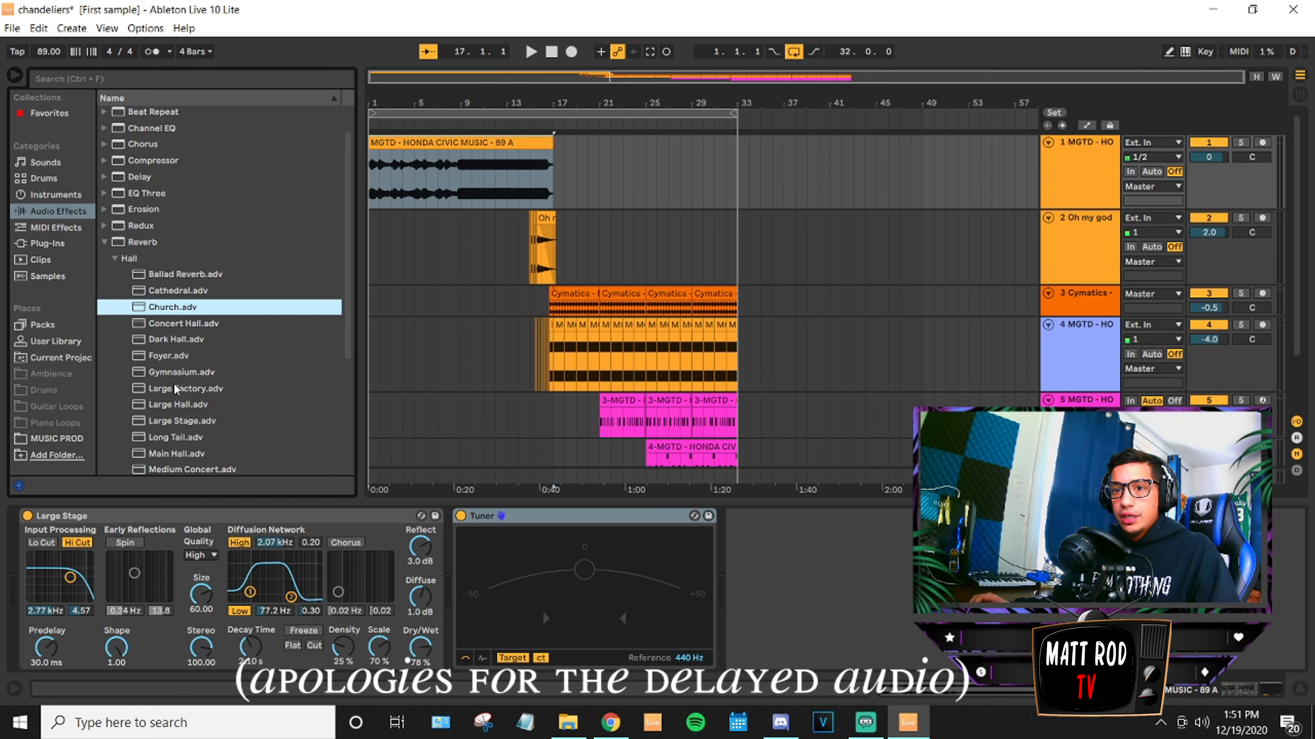
left_click(137, 374)
left_click_drag(426, 530, 553, 546)
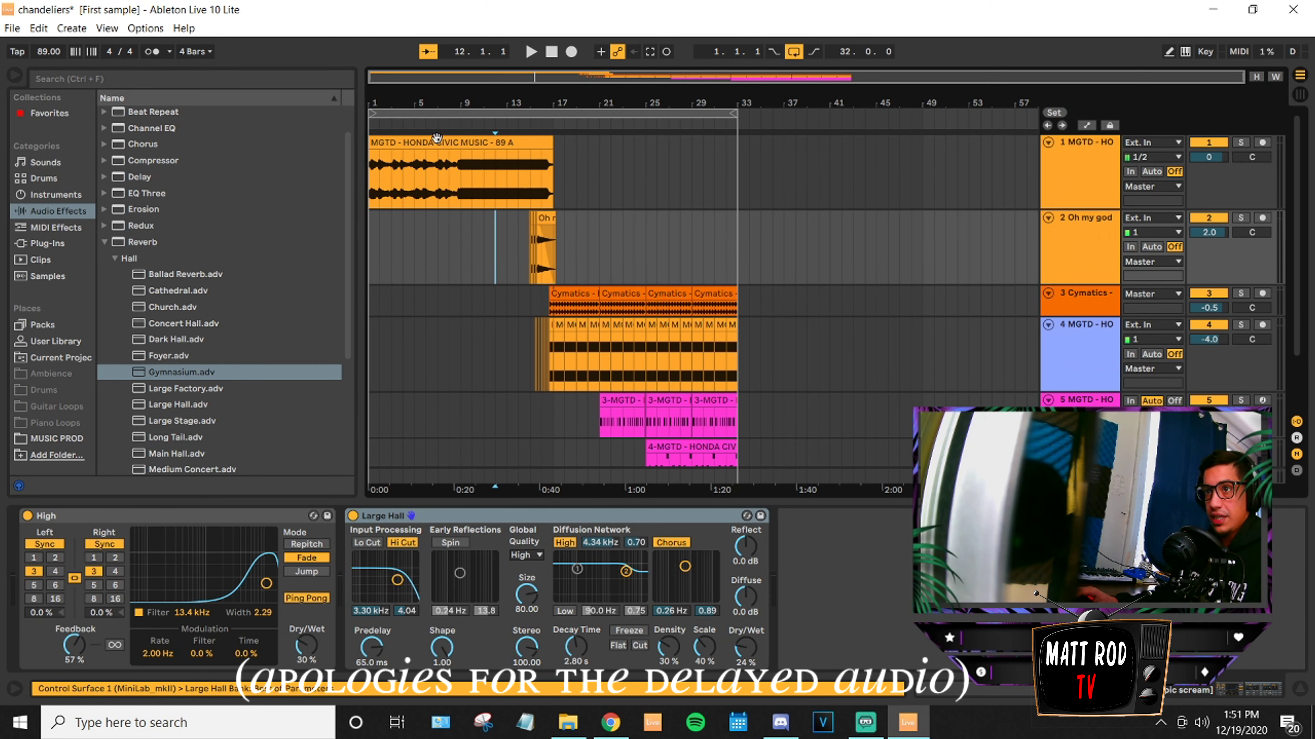
left_click(437, 140)
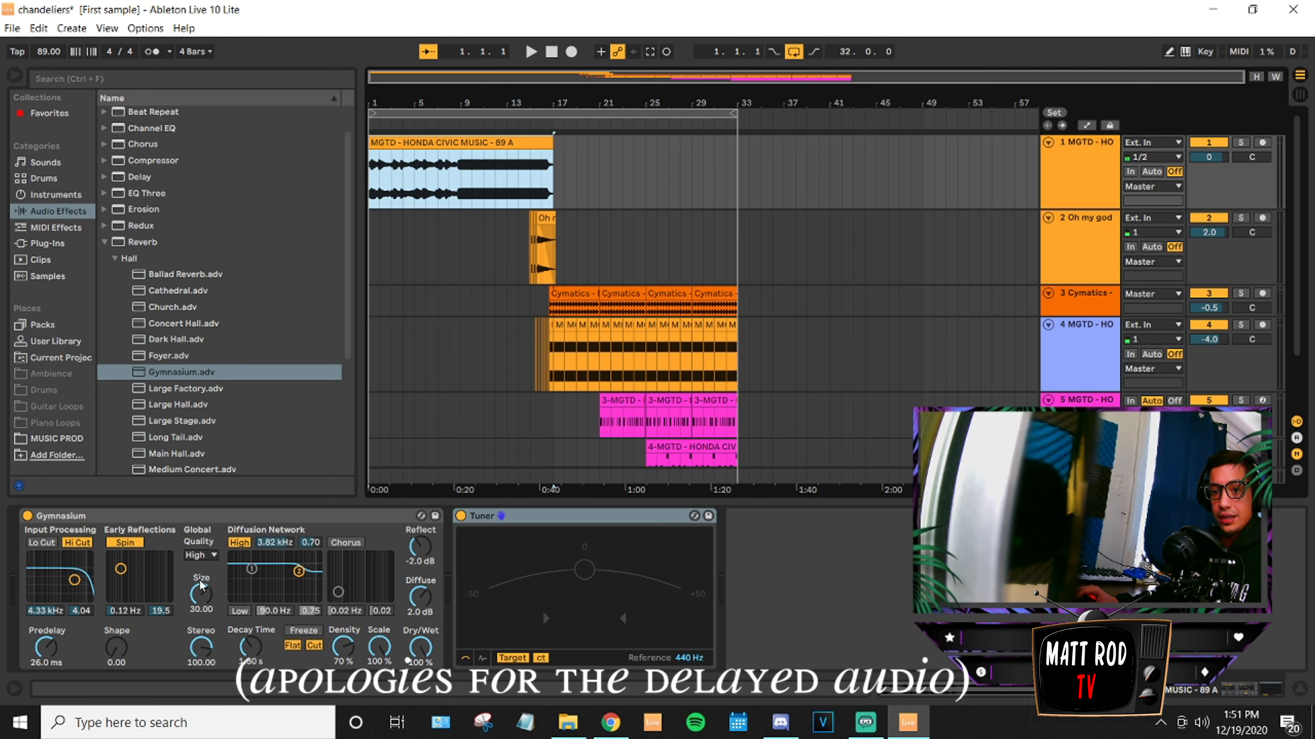
Set the Gymnasium reverb's dry/wet to 40% during playback and delete the Tuner from track 1.
left_click_drag(420, 647, 420, 683)
key("space")
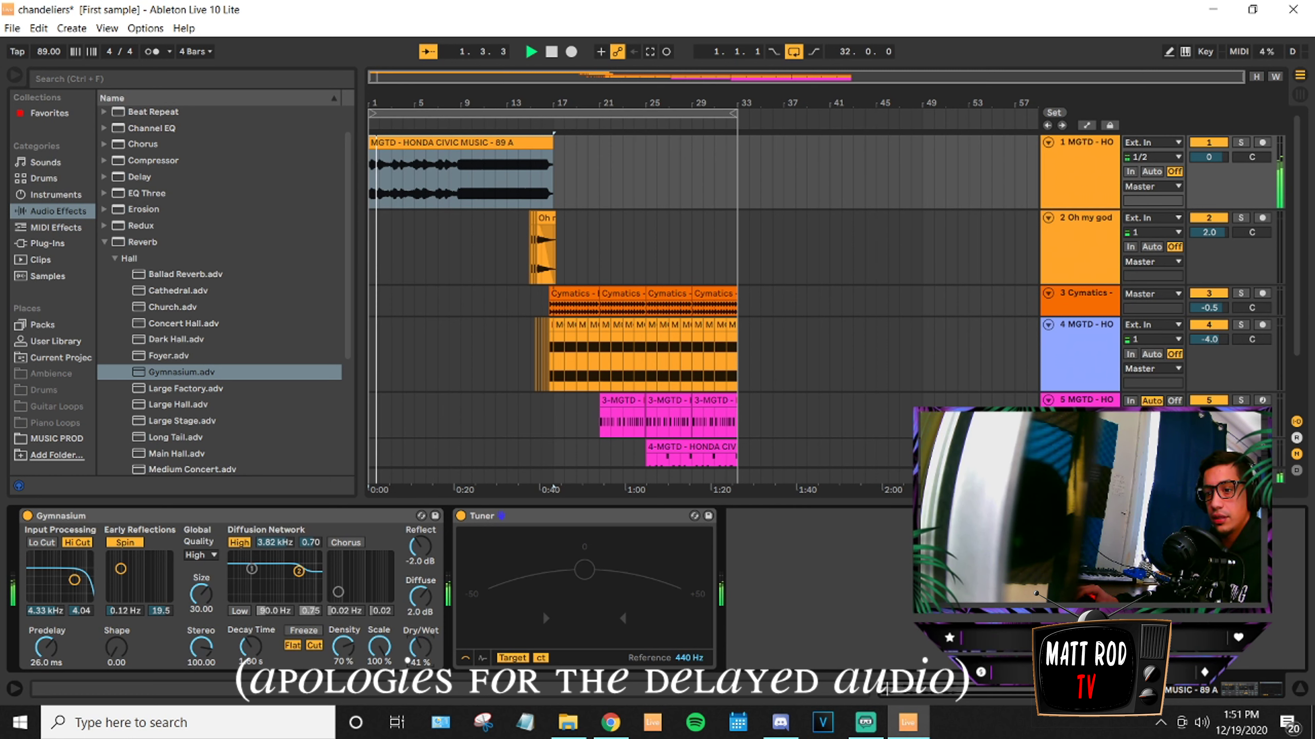
left_click_drag(420, 647, 420, 656)
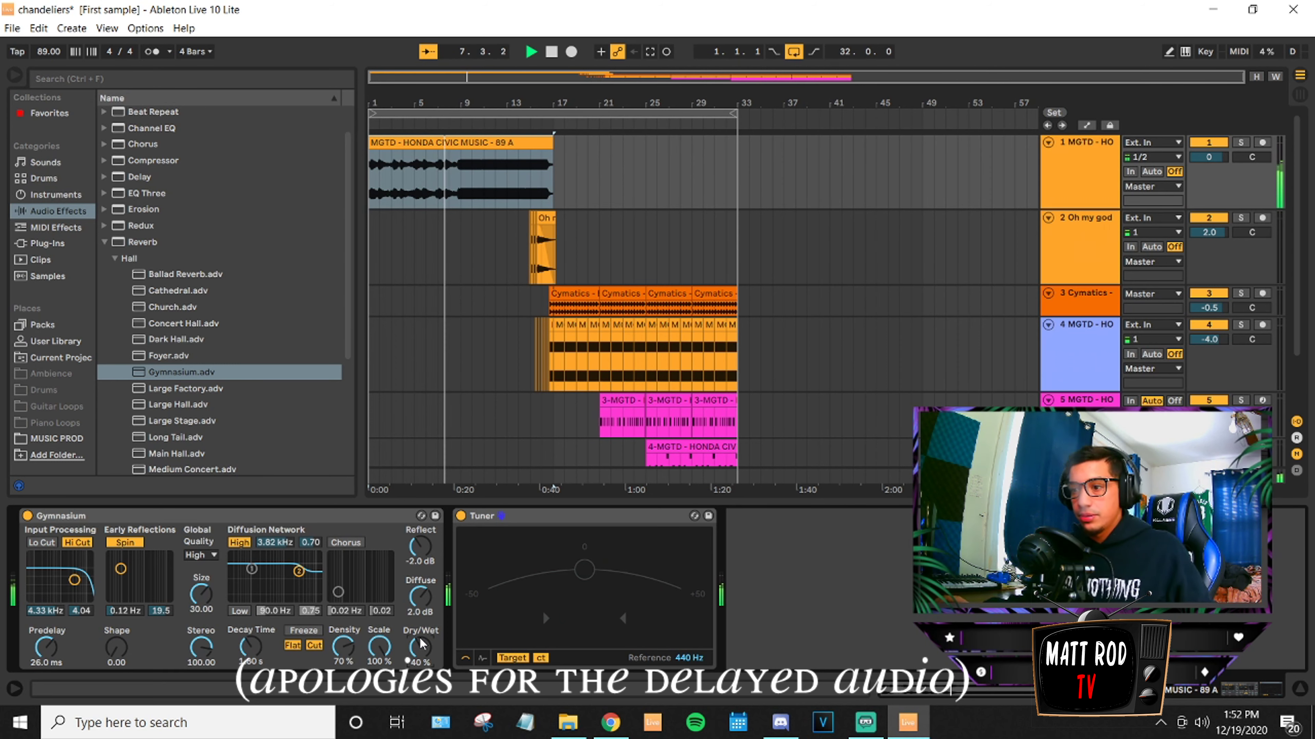
right_click(667, 523)
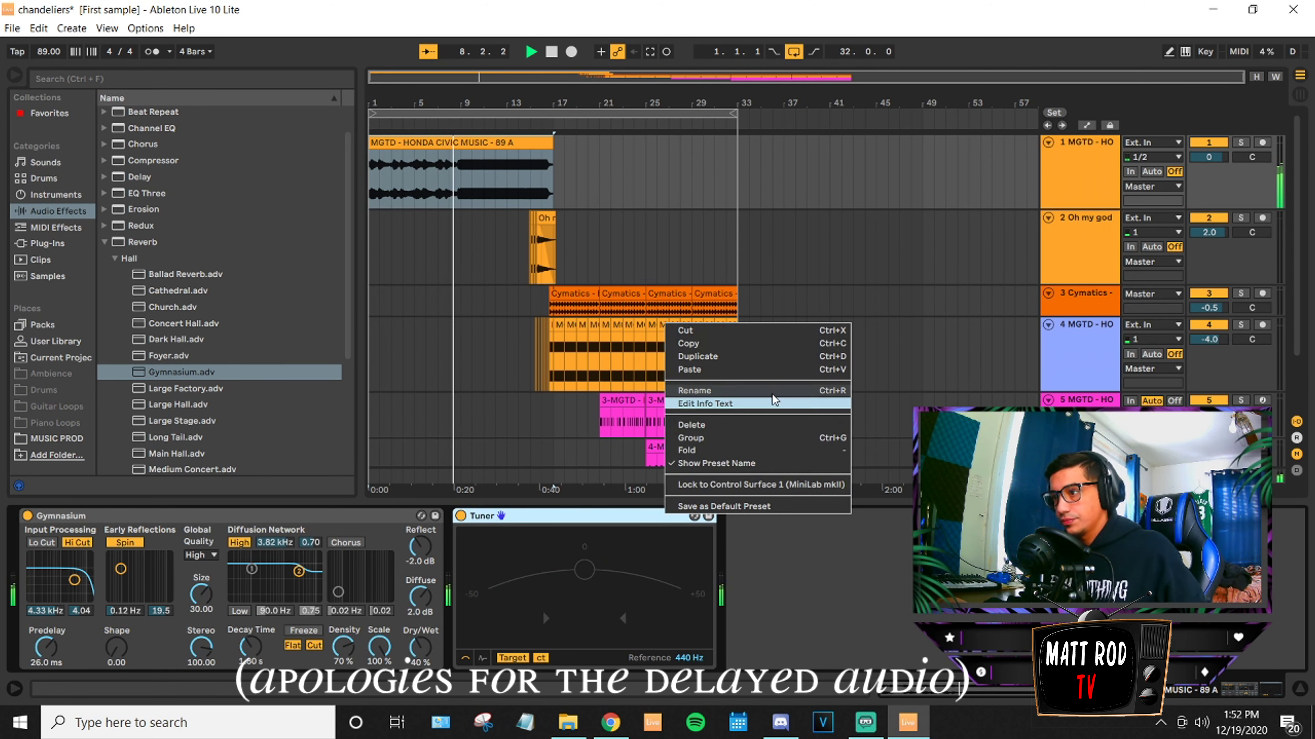
left_click(768, 424)
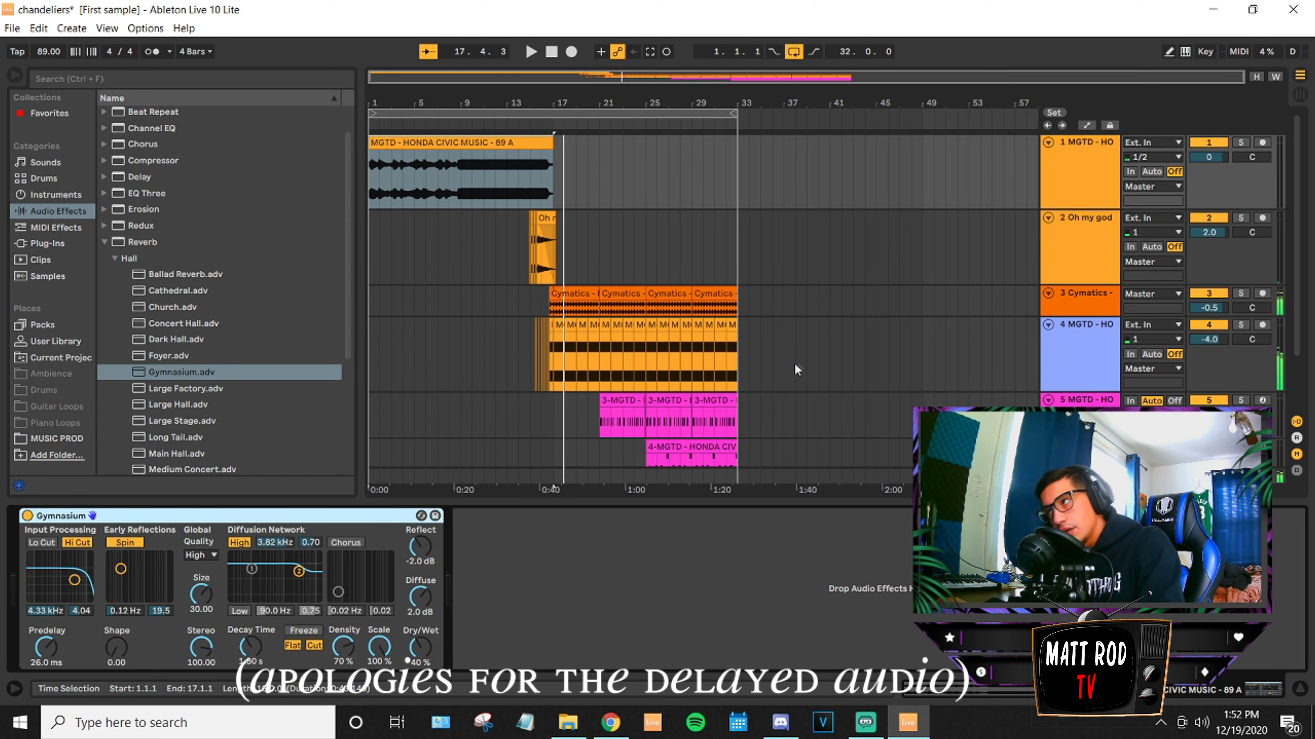
Balance the mixer levels in Session view during playback, setting track 1 to -5.3 dB and track 4 to 4.0 dB.
left_click(1098, 140)
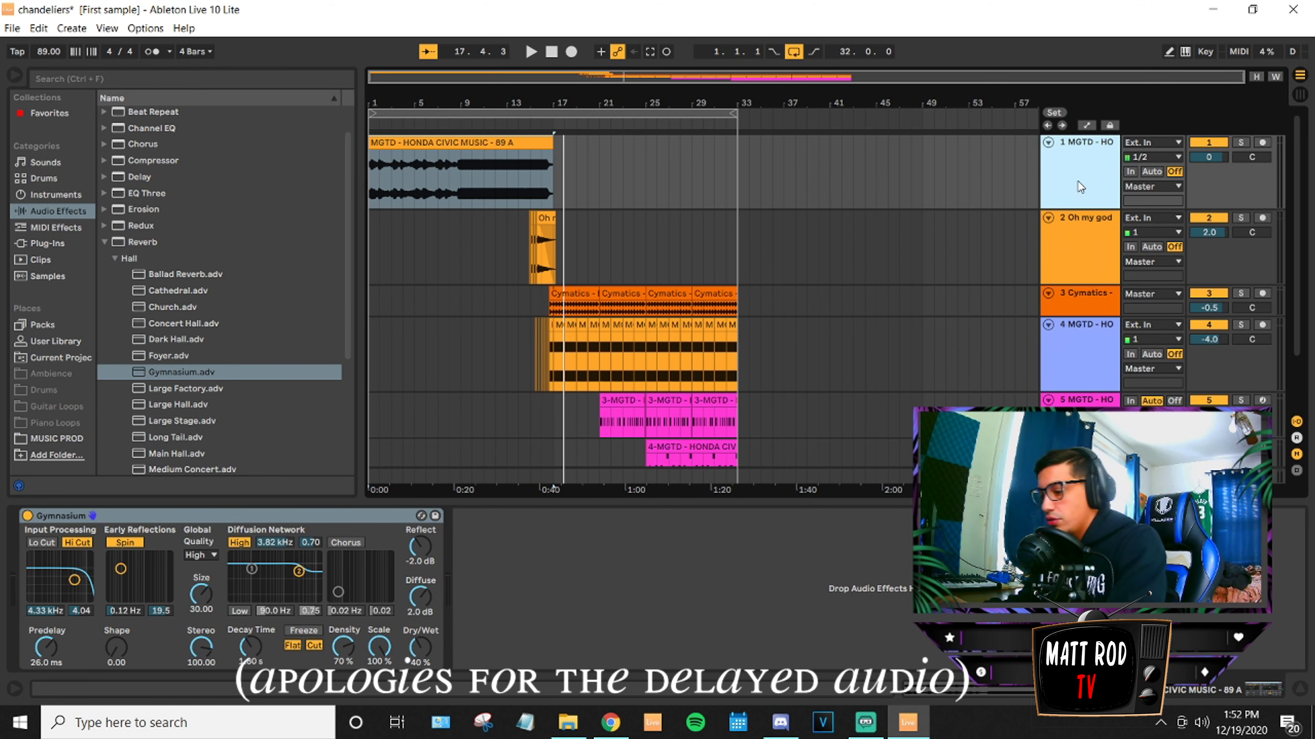
key("Tab")
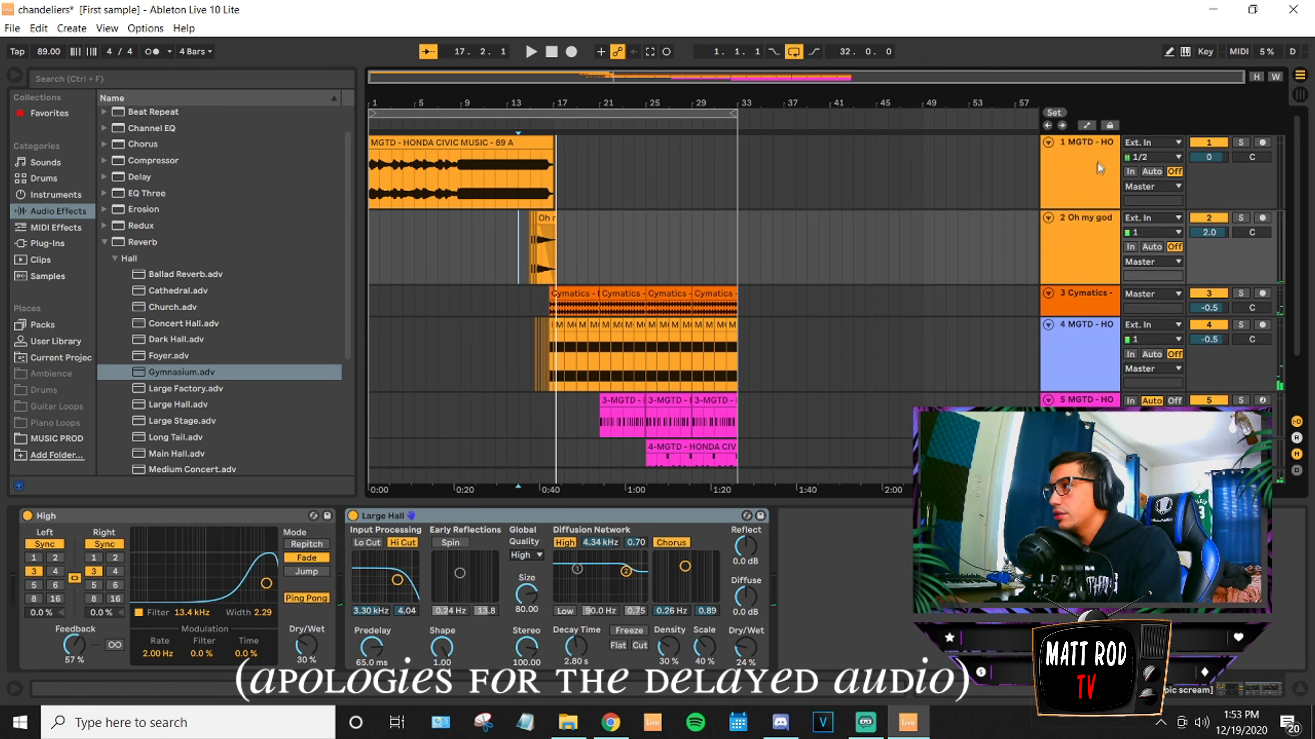
left_click(1103, 152)
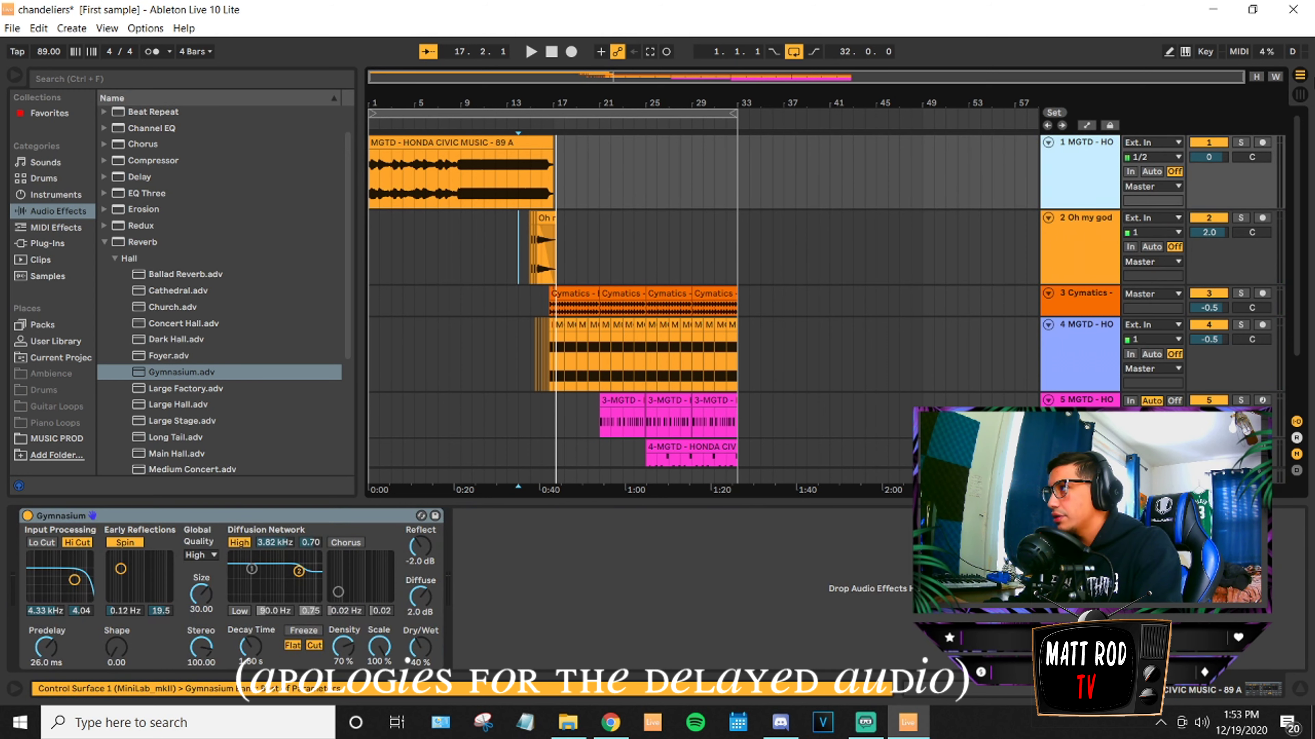
left_click(1300, 94)
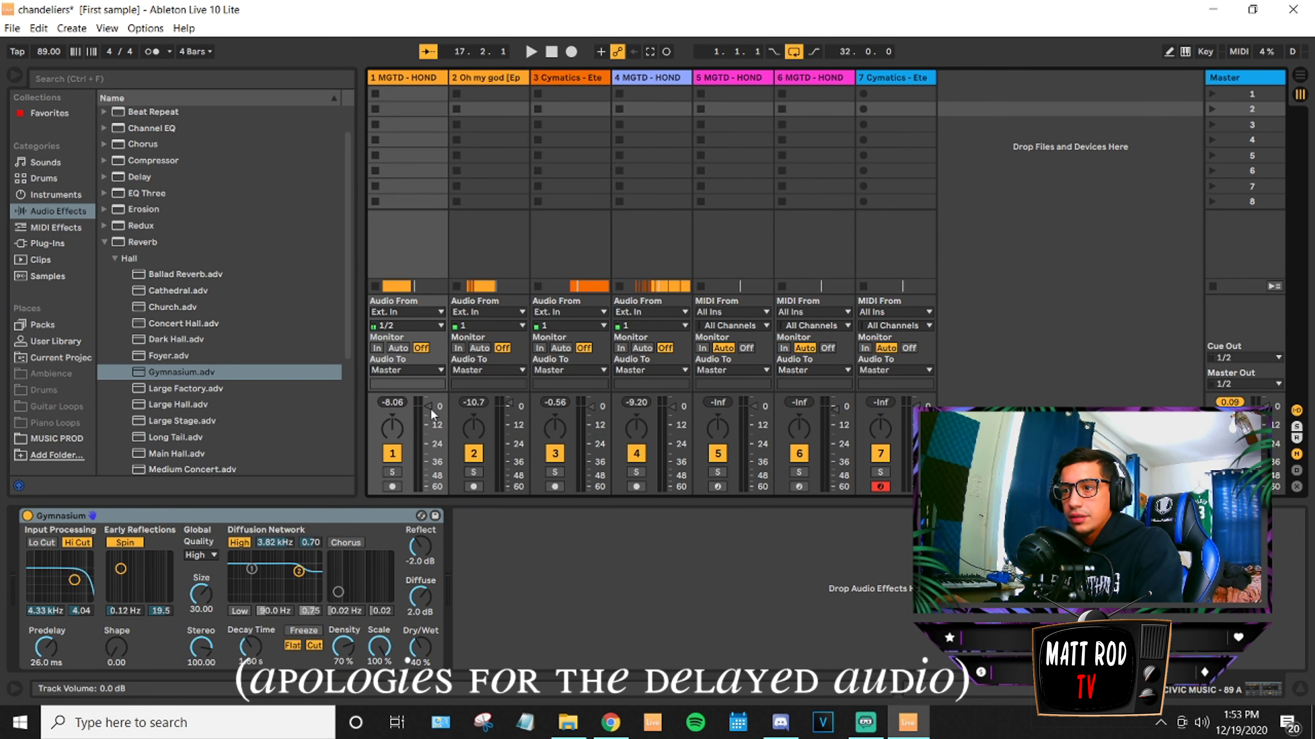
key("space")
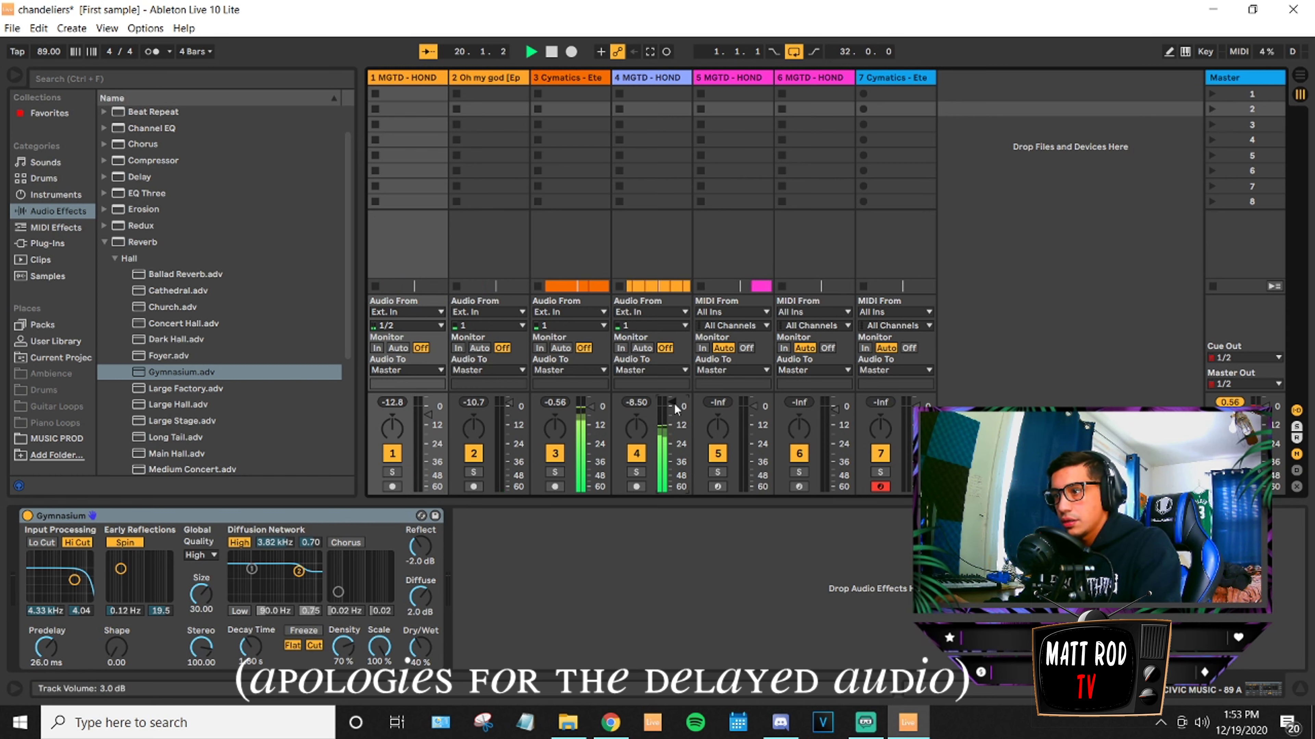
left_click_drag(674, 403, 674, 399)
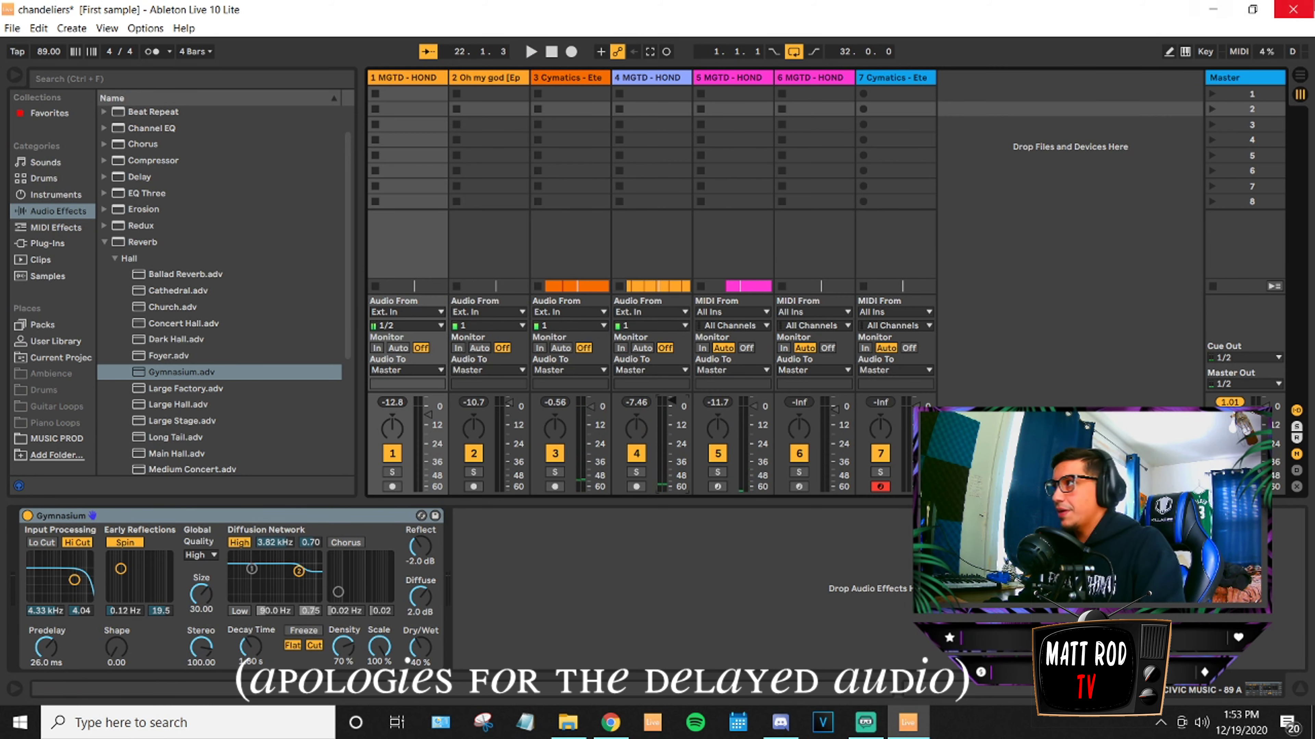
key("space")
left_click(1299, 76)
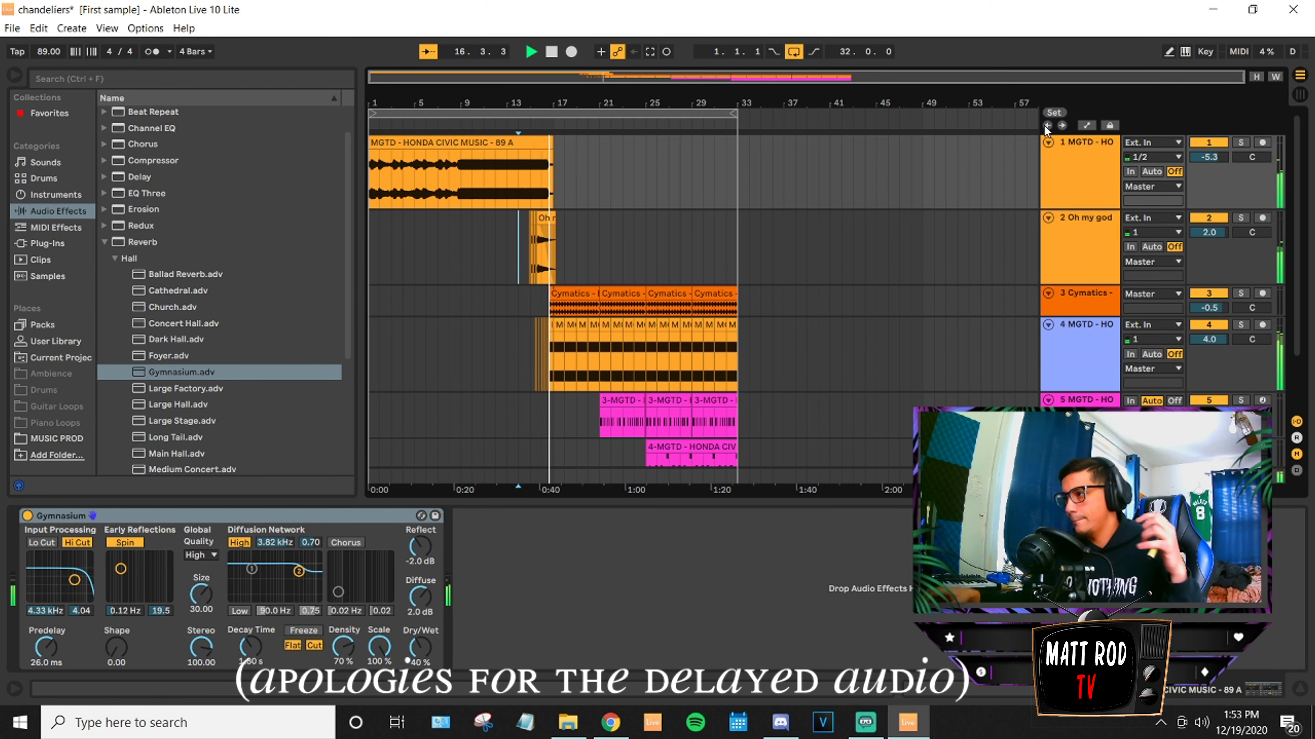
Inspect the short chops on track 4 between about bars 15 and 16, up to where the main loop enters.
left_click(1097, 322)
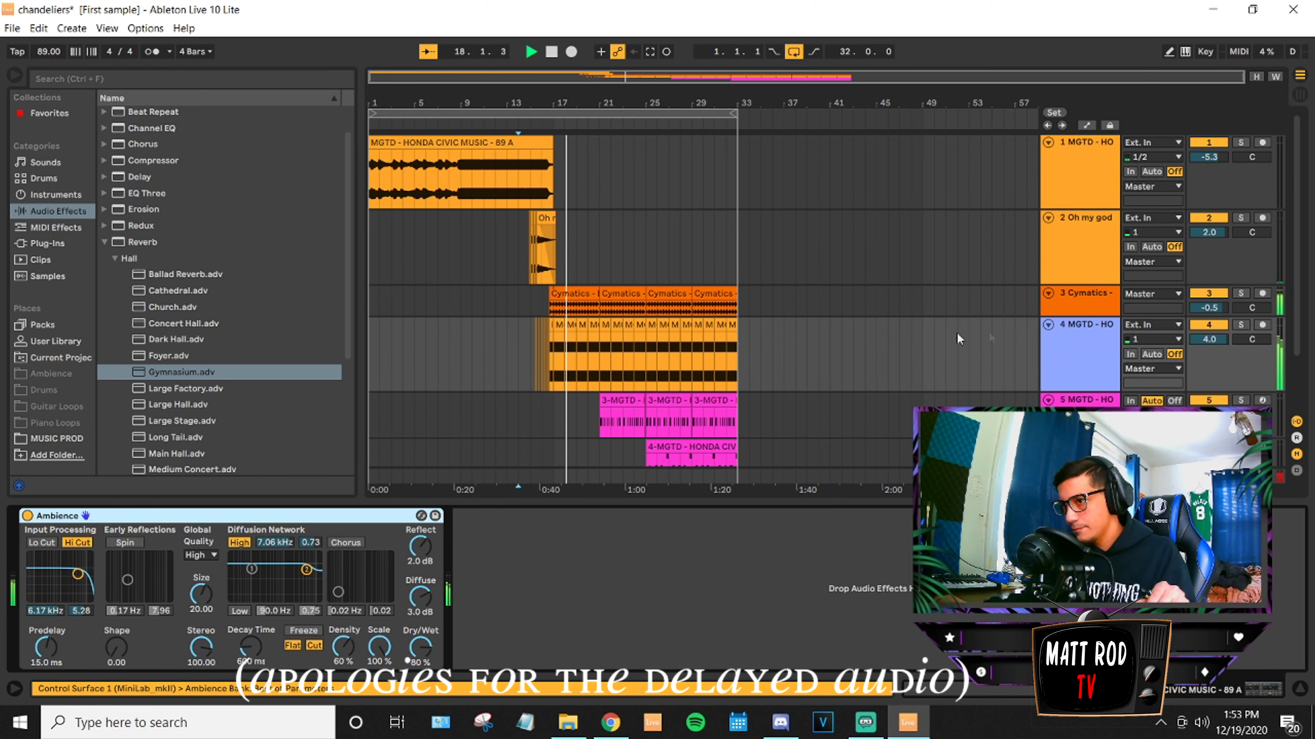
key("space")
left_click(533, 365)
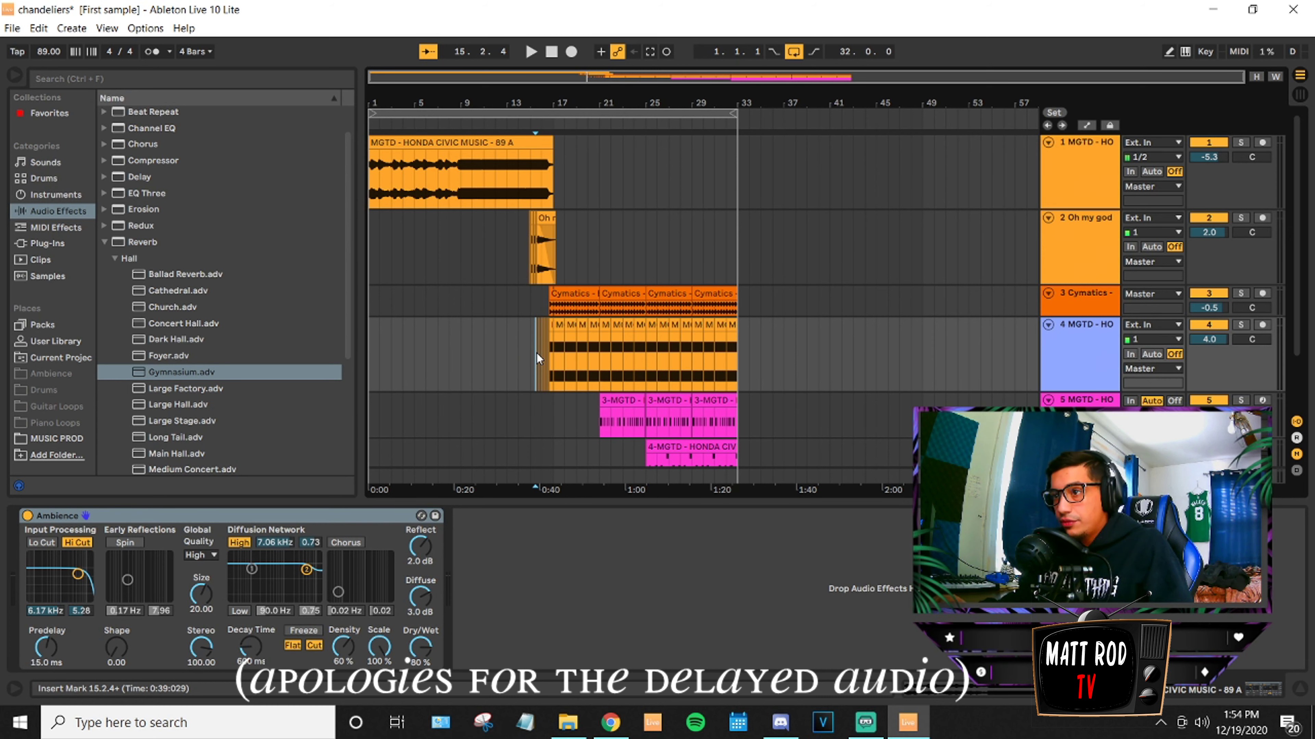
left_click_drag(536, 352, 548, 361)
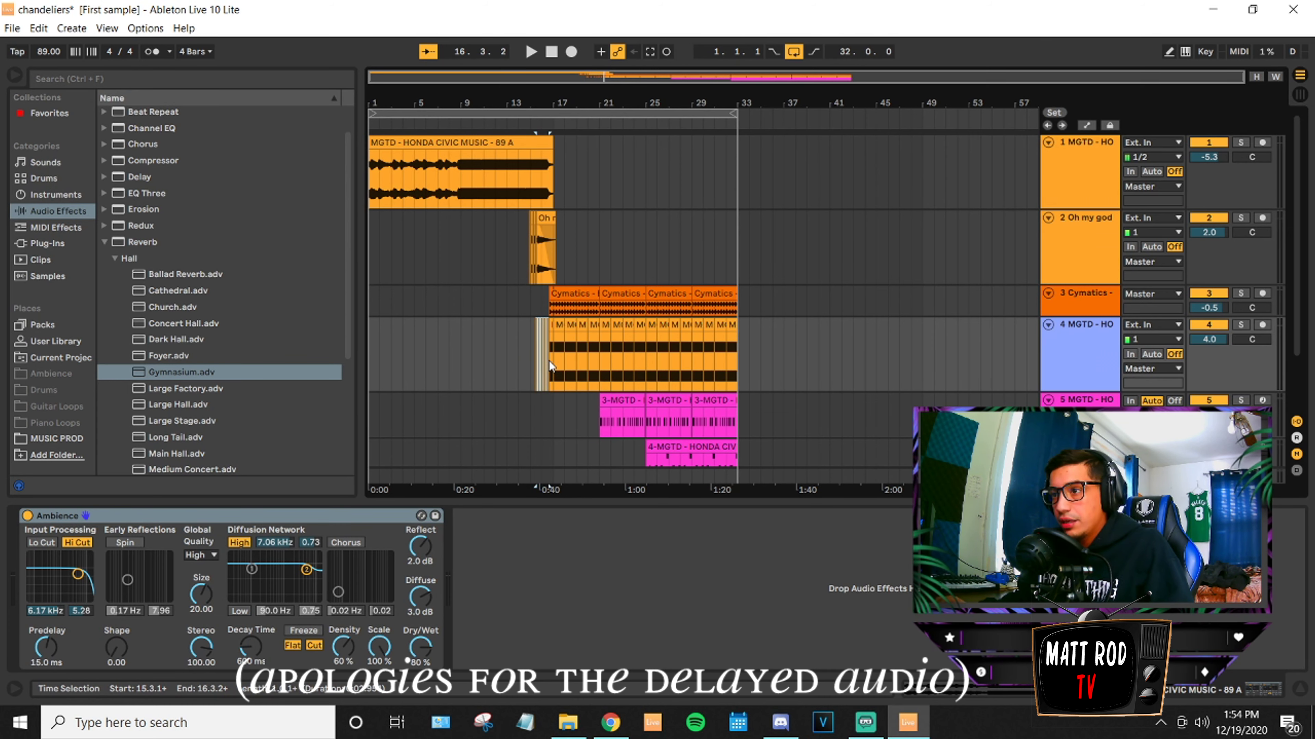
left_click_drag(629, 81, 629, 198)
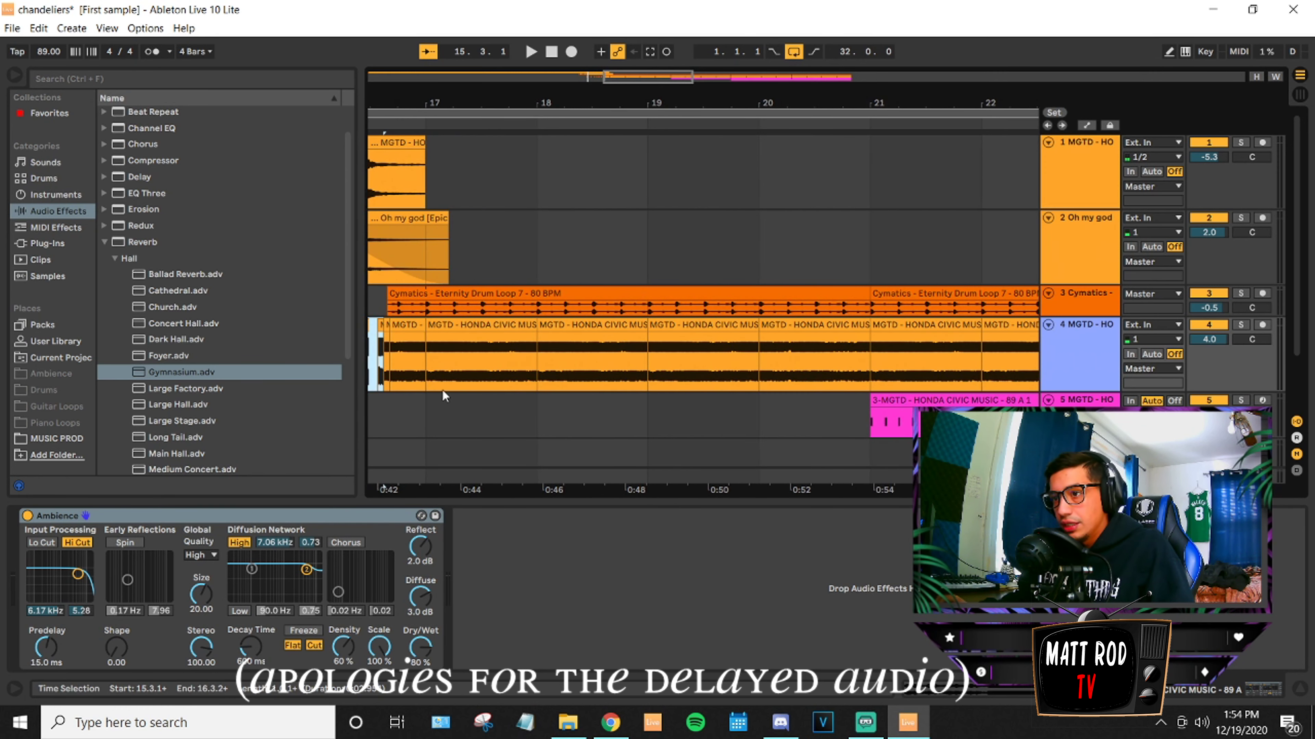
left_click(382, 388)
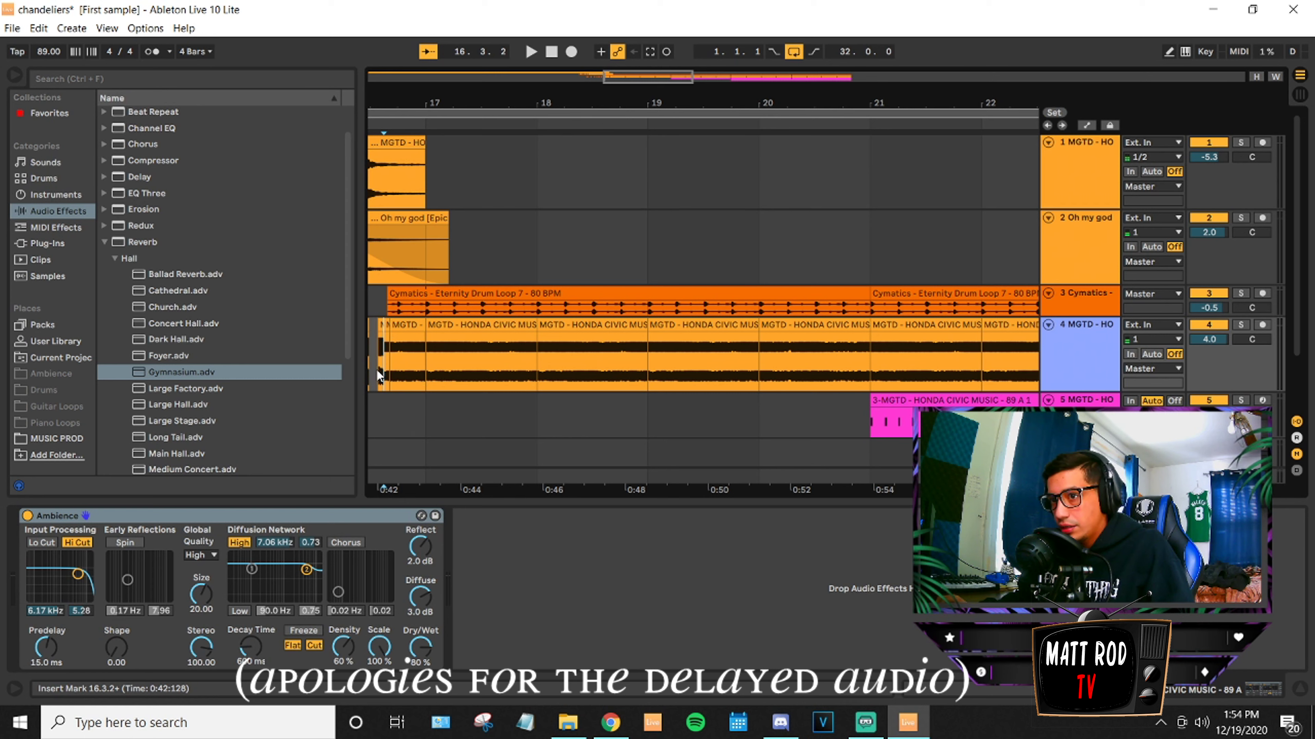
left_click(379, 375)
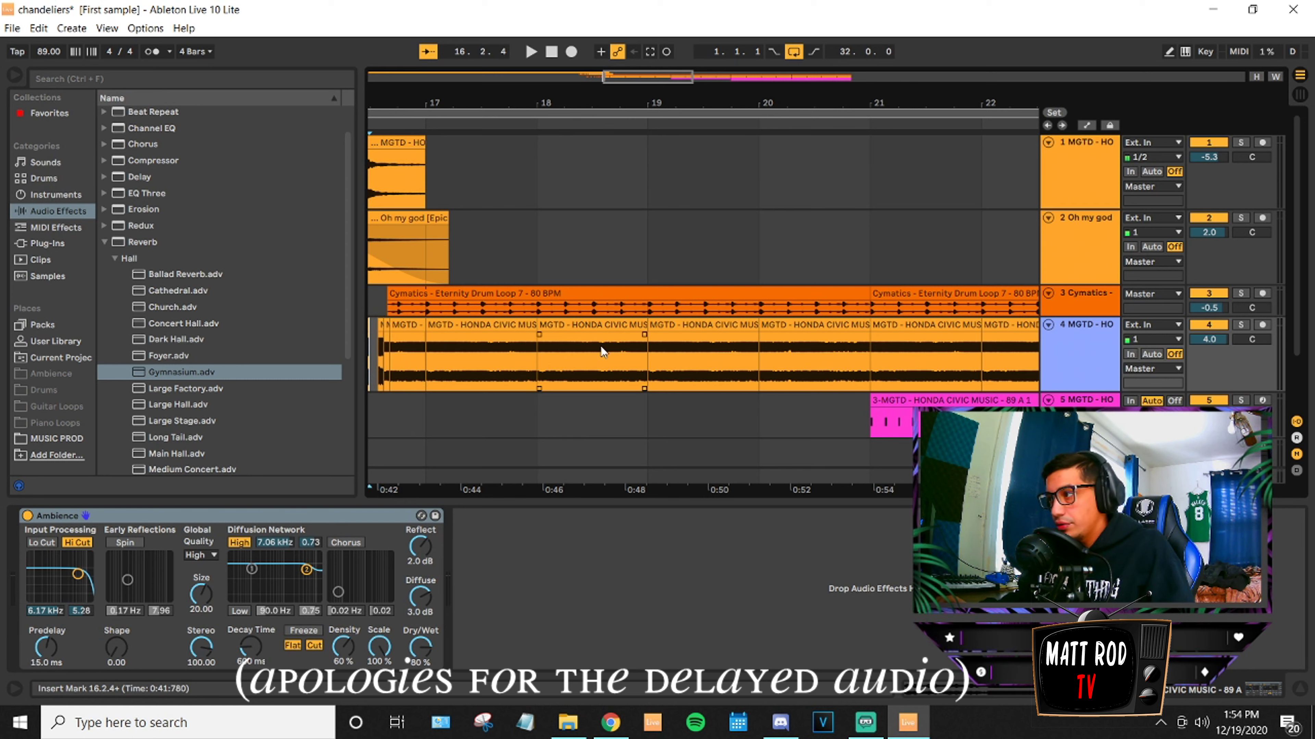
Open the sample settings of the first short chop on track 4, play from it and select that clip.
left_click_drag(643, 77, 616, 82)
left_click(467, 347)
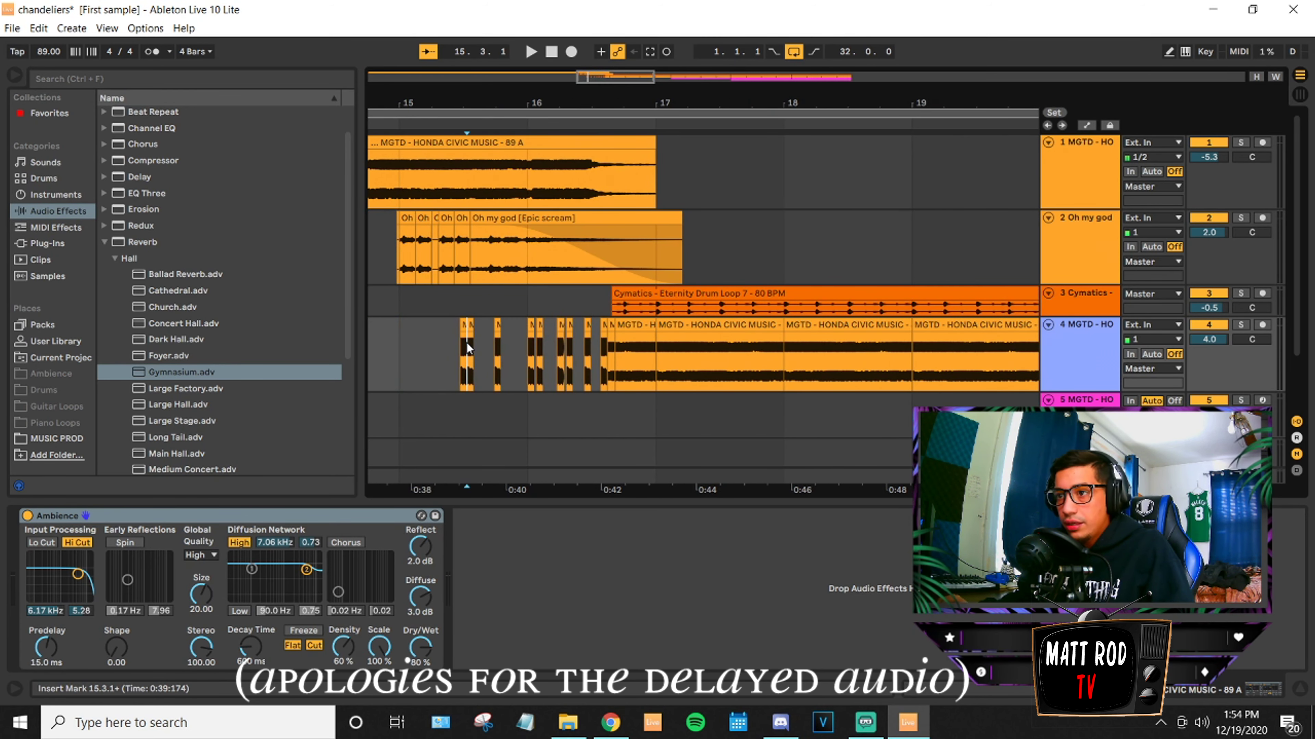
double_click(466, 347)
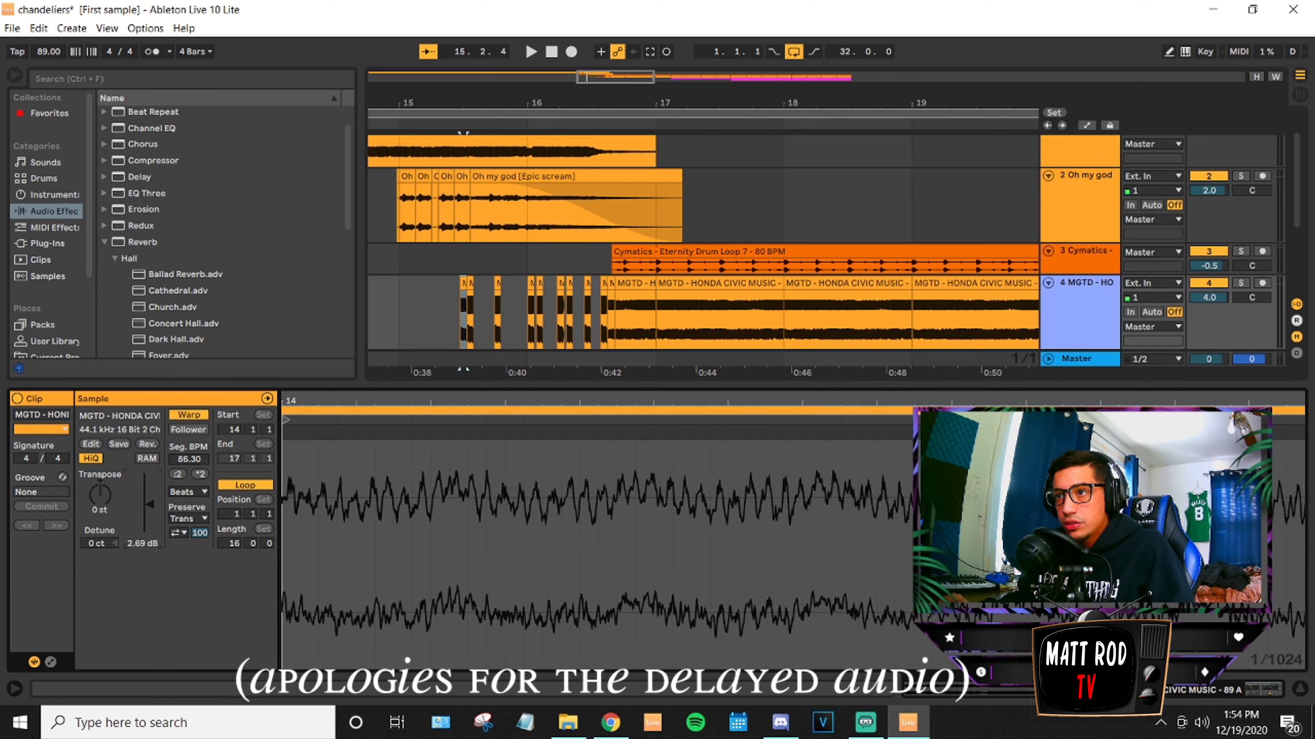
key("space")
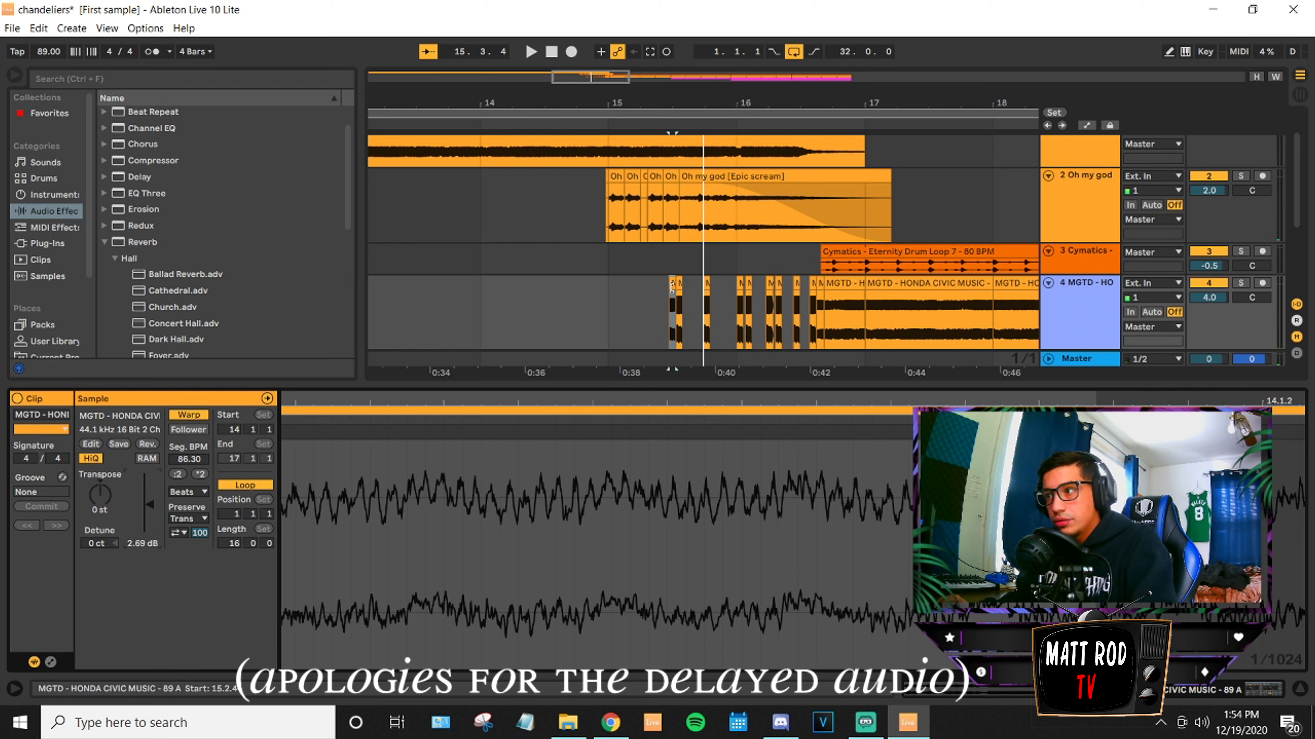
left_click(672, 284)
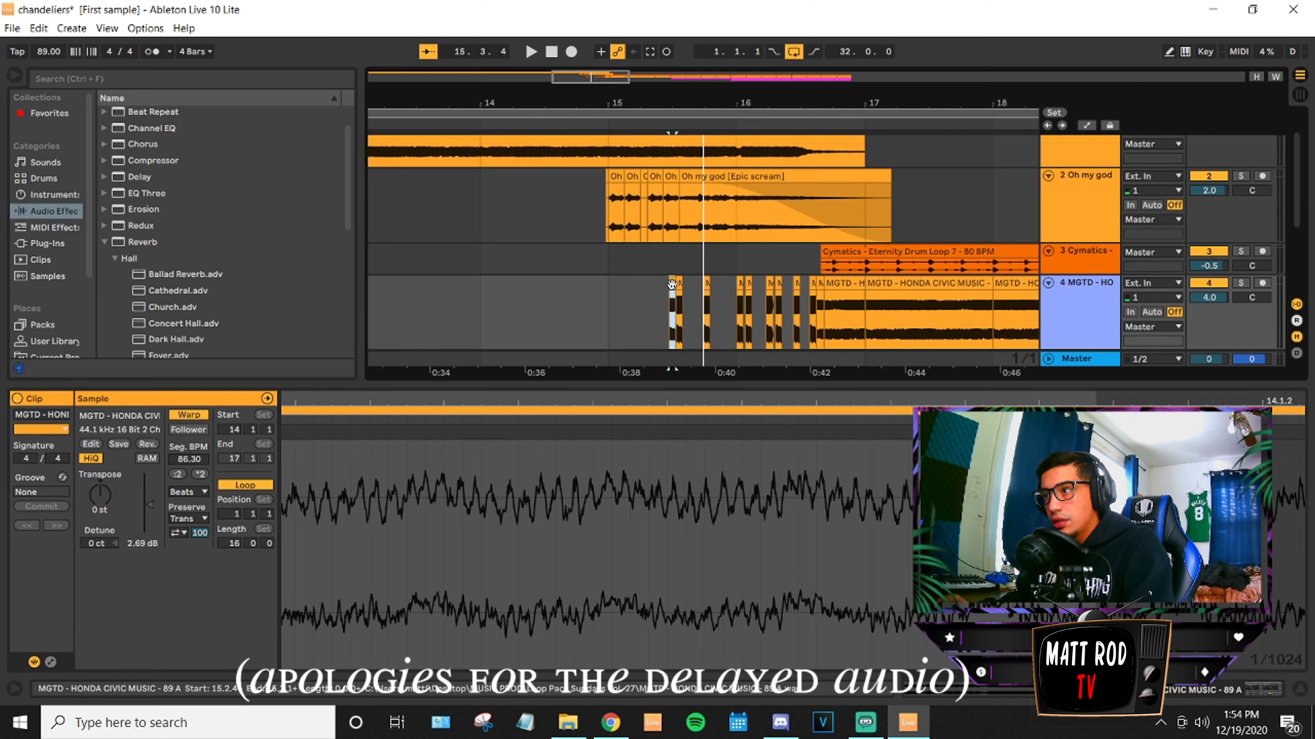
Check the clip gain of each short chop on track 4 between about 15.3 and 16.3.
left_click(678, 288)
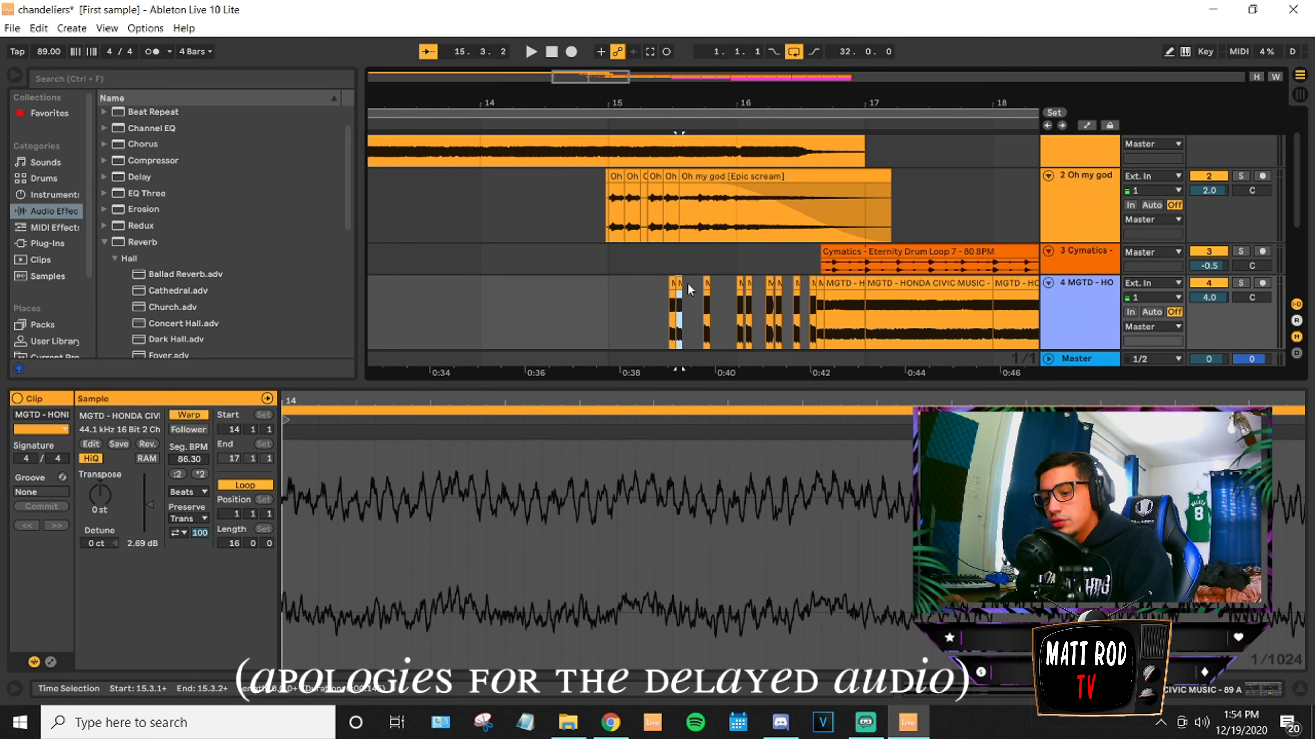
left_click(706, 284)
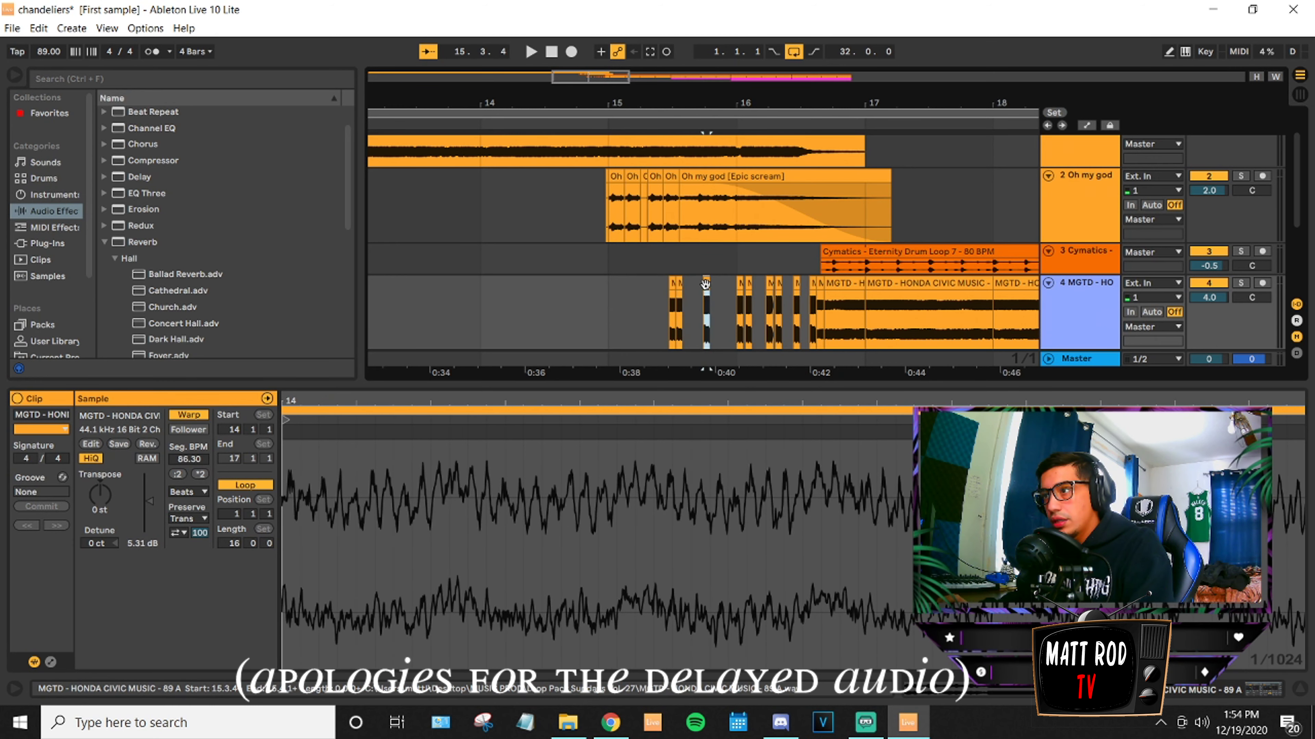
left_click(741, 286)
left_click(771, 286)
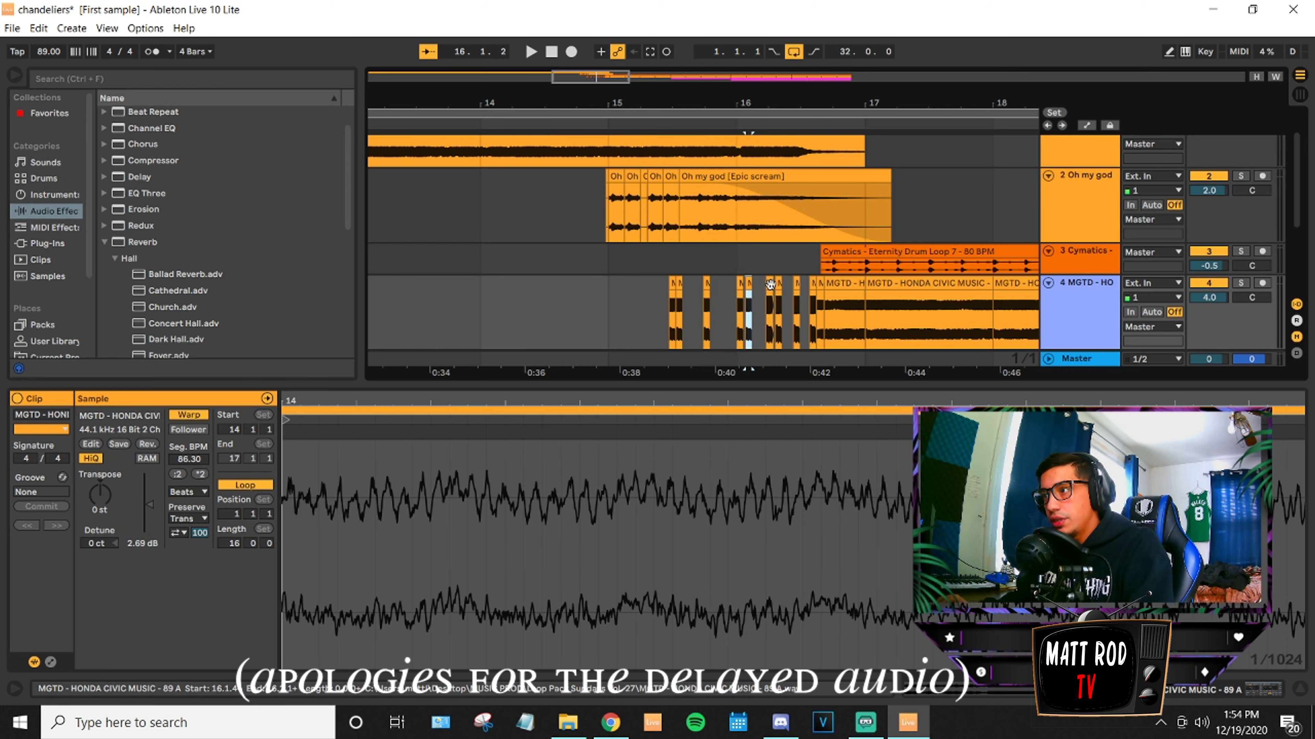
left_click(797, 285)
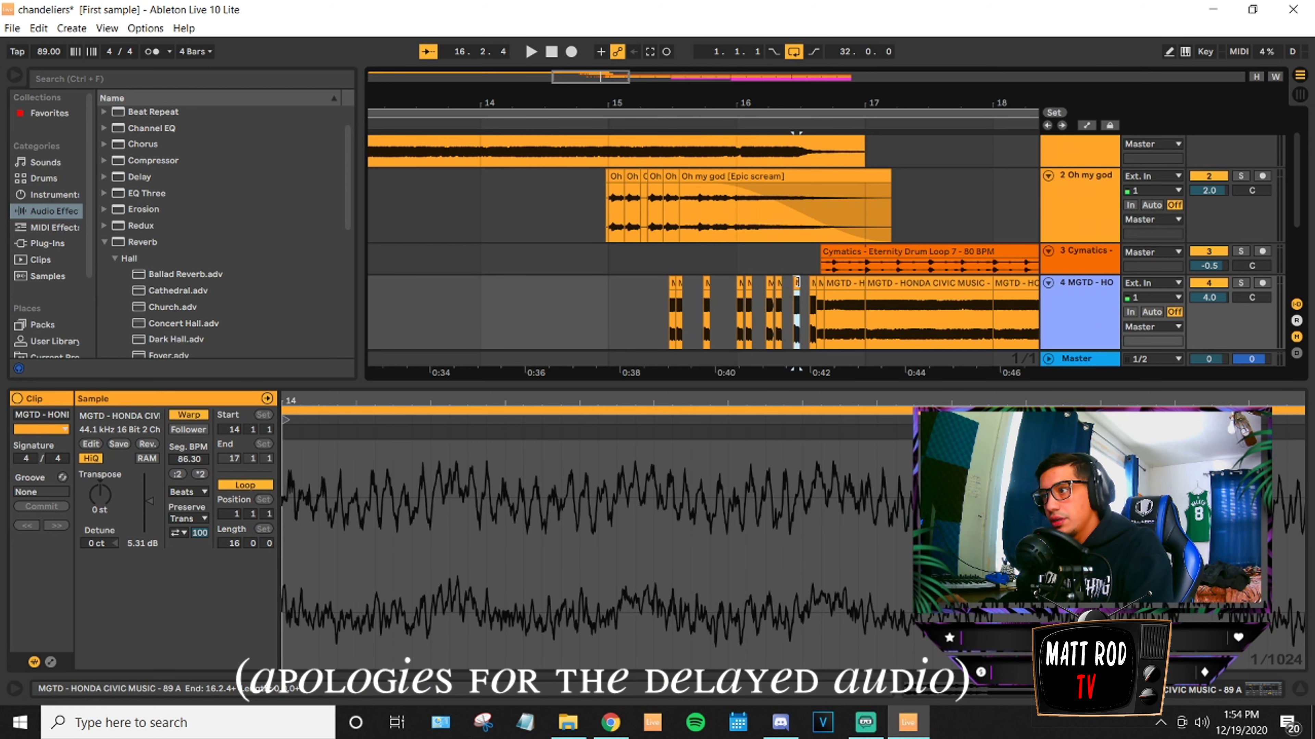
left_click(813, 283)
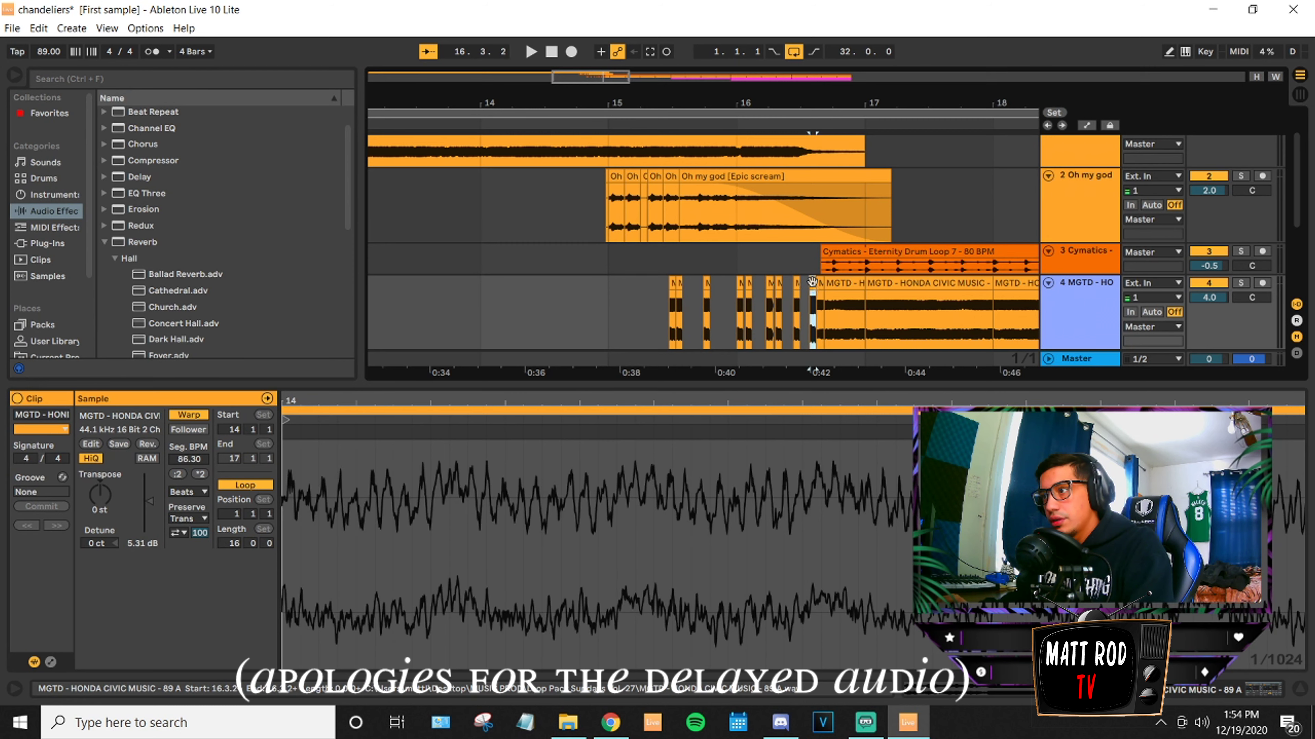
Play the transition into the main loop from the start of bar 15.
left_click(572, 270)
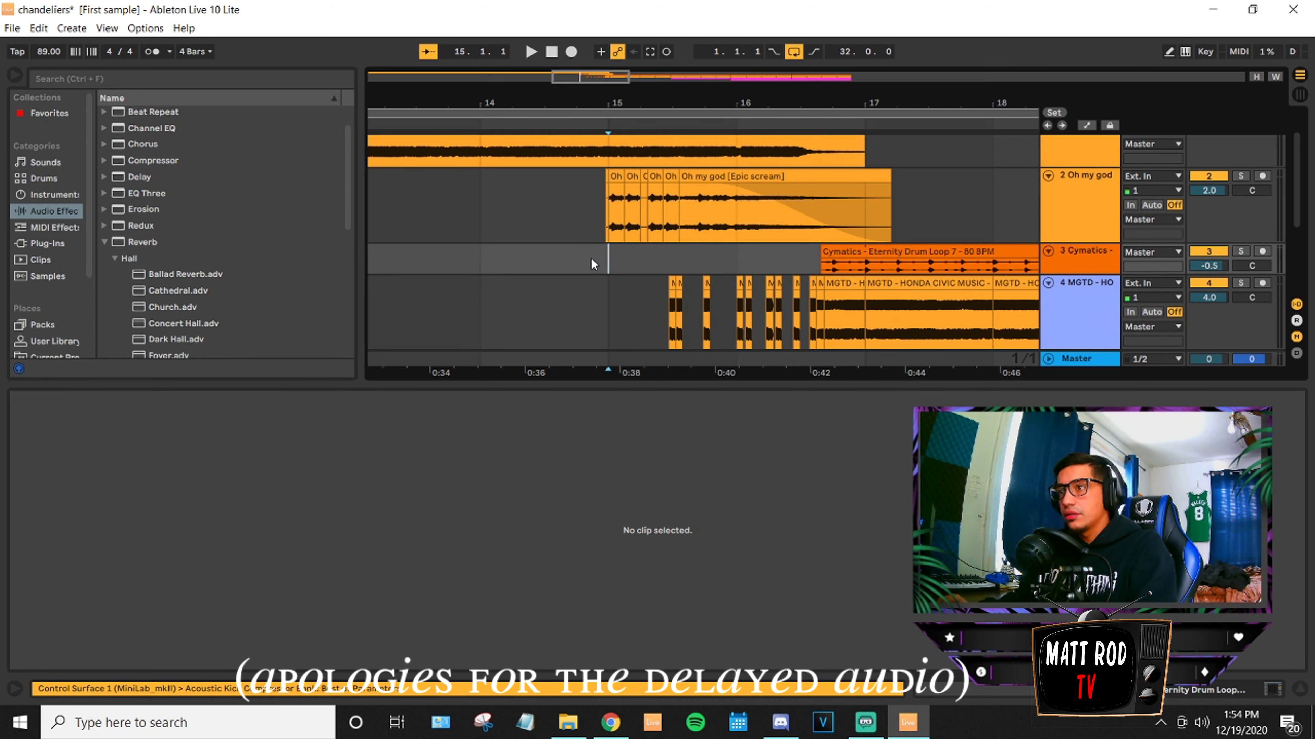
left_click(590, 221)
left_click(600, 310)
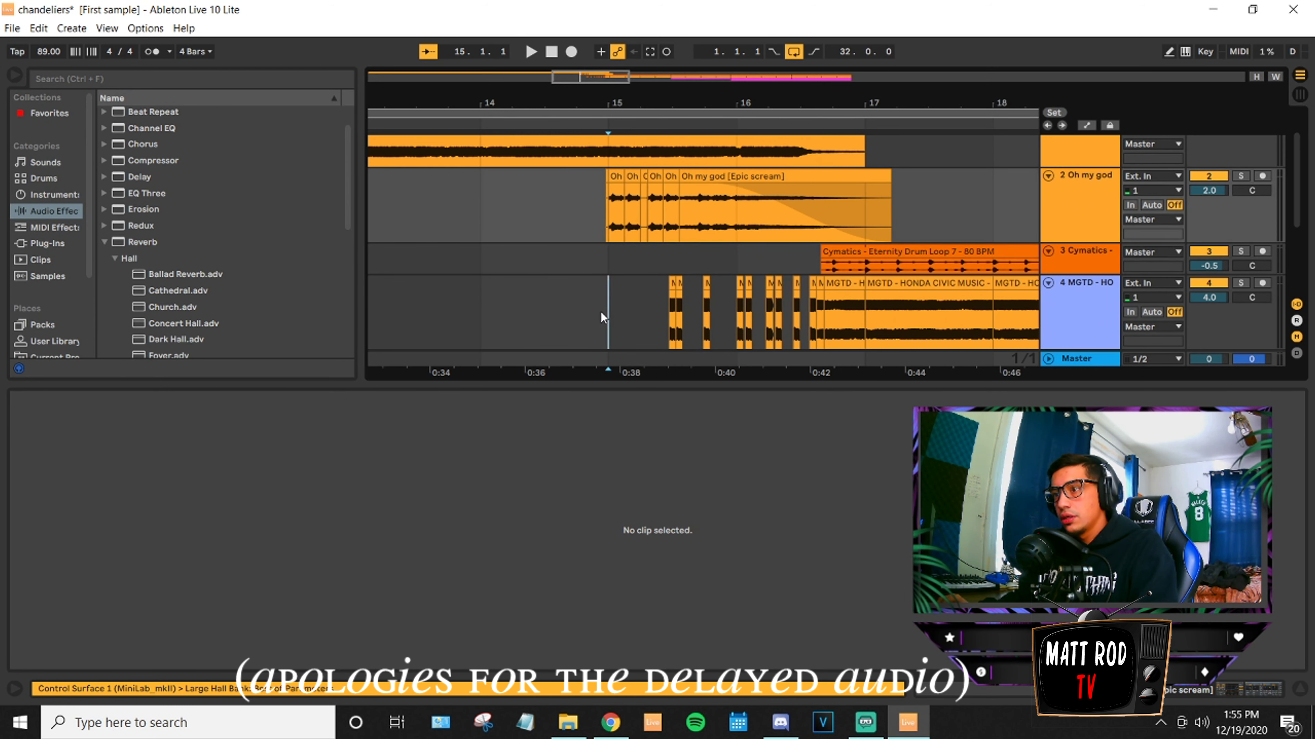
key("space")
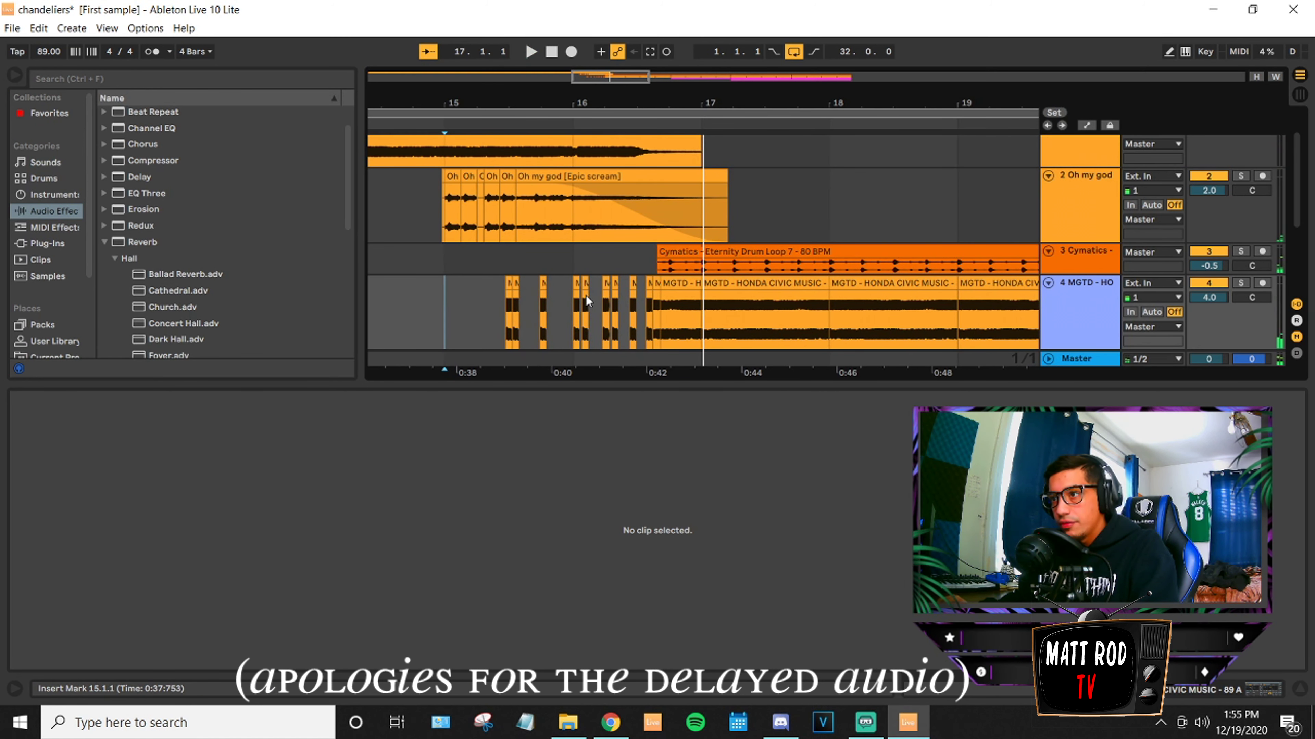
Delete the first short chop on track 4, at about 15.2.4, and play back the transition.
left_click(582, 297)
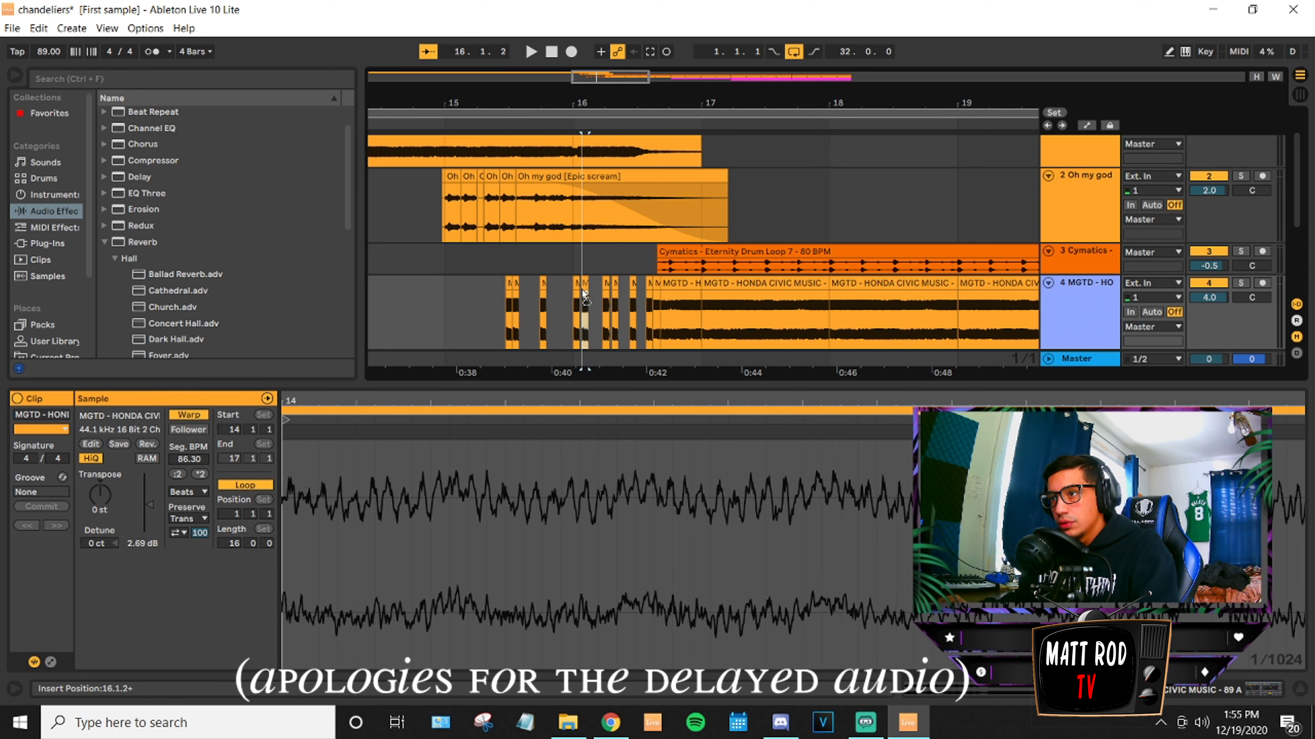
left_click(509, 284)
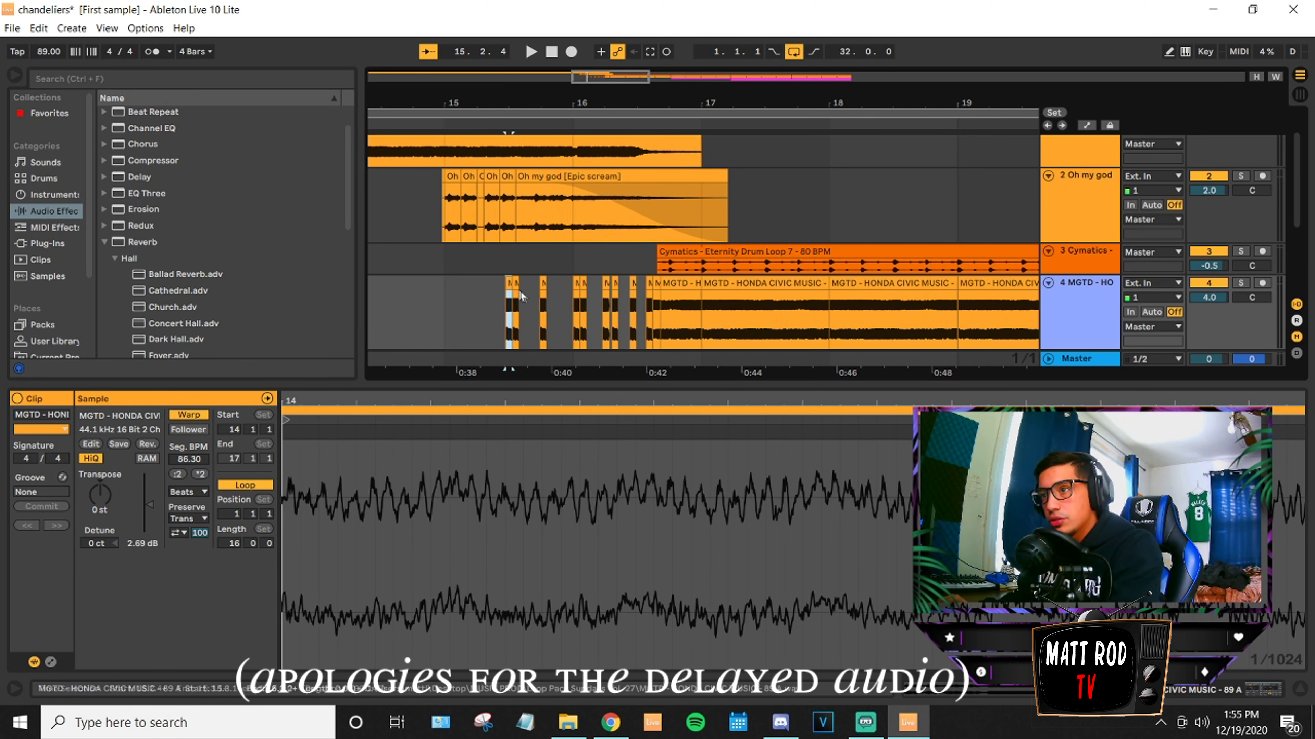
left_click(522, 304)
key("space")
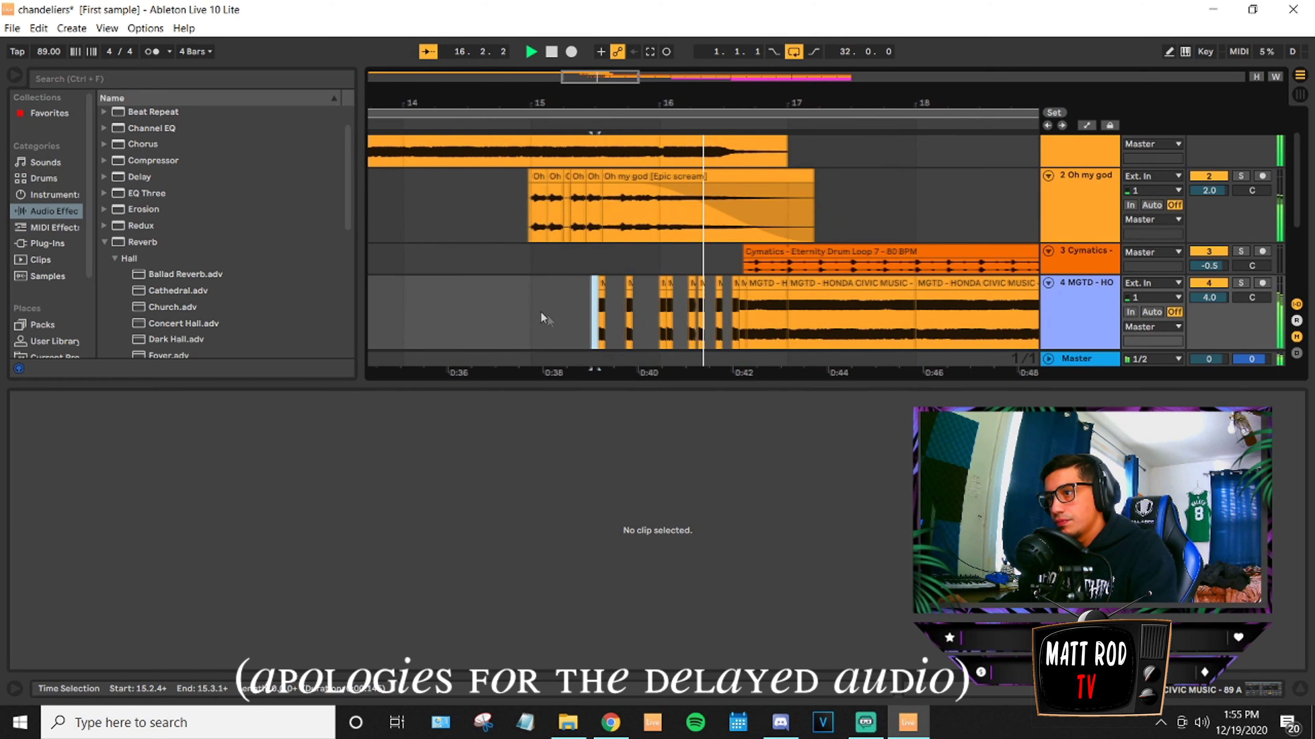
Delete the next short chop on track 4, at about 15.3.1, and play the transition again.
key("space")
left_click(523, 286)
left_click(540, 286)
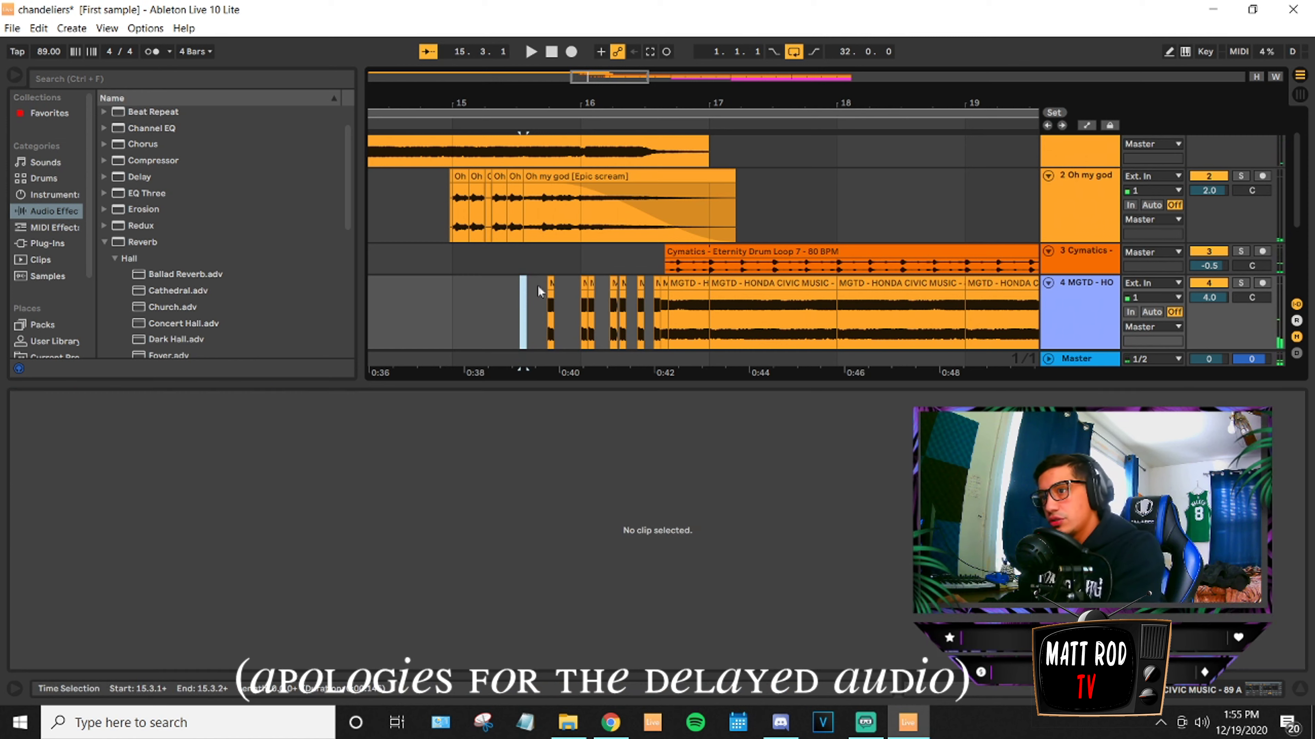
key("space")
key("space")
key("space")
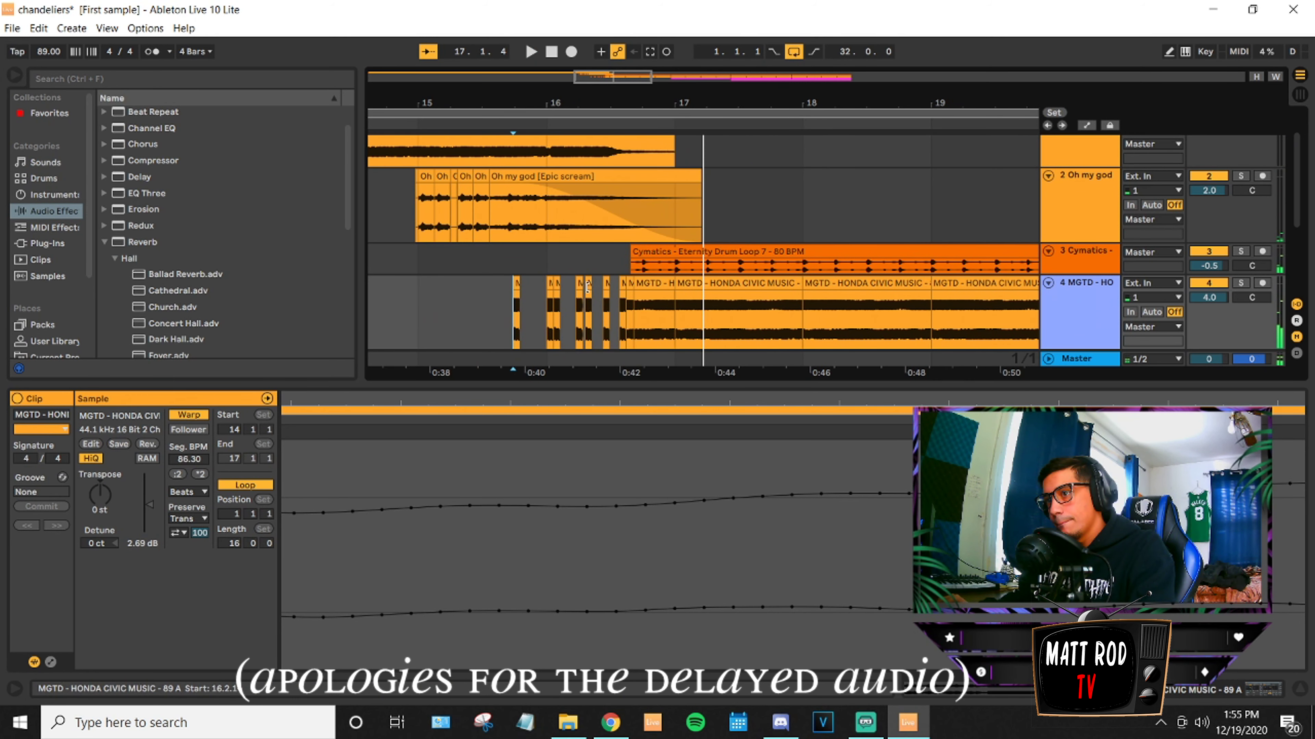
Select the chops around 16.2.1 on track 4 and turn the arrangement's fixed grid off.
left_click(588, 286)
left_click(586, 295)
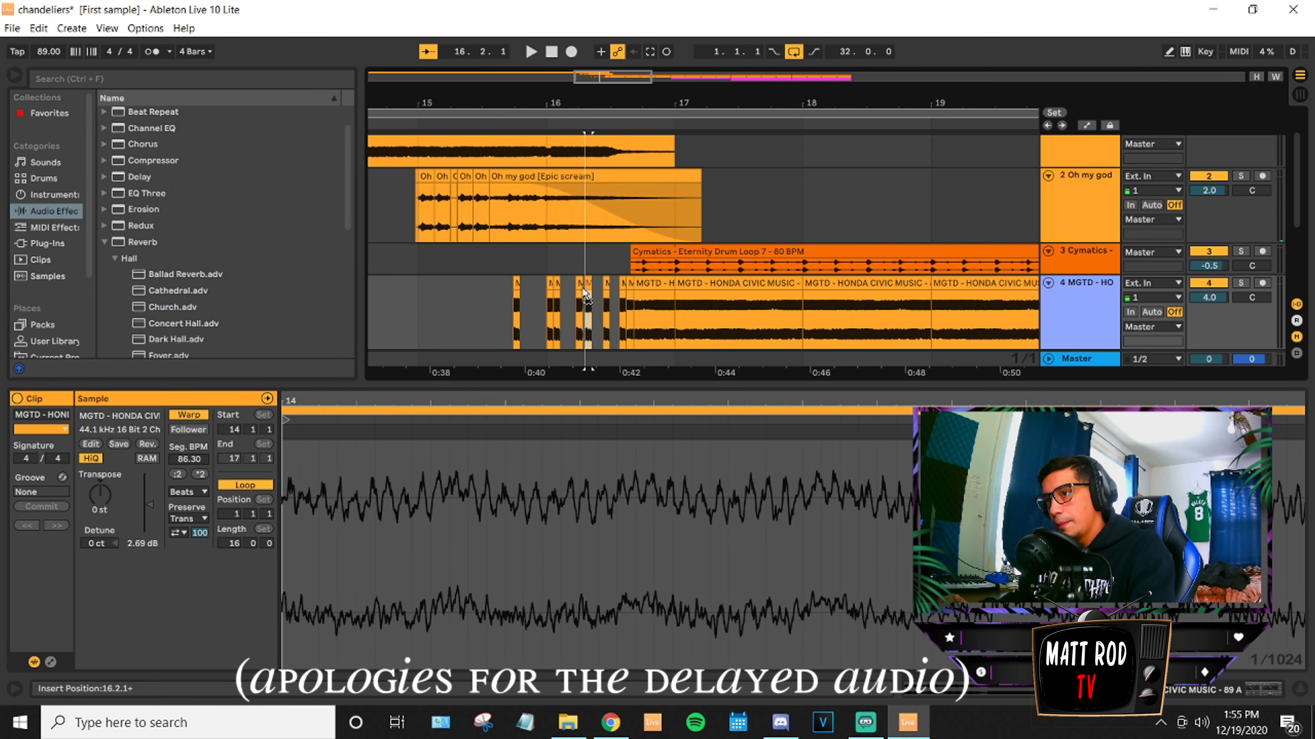
left_click_drag(583, 290, 579, 288)
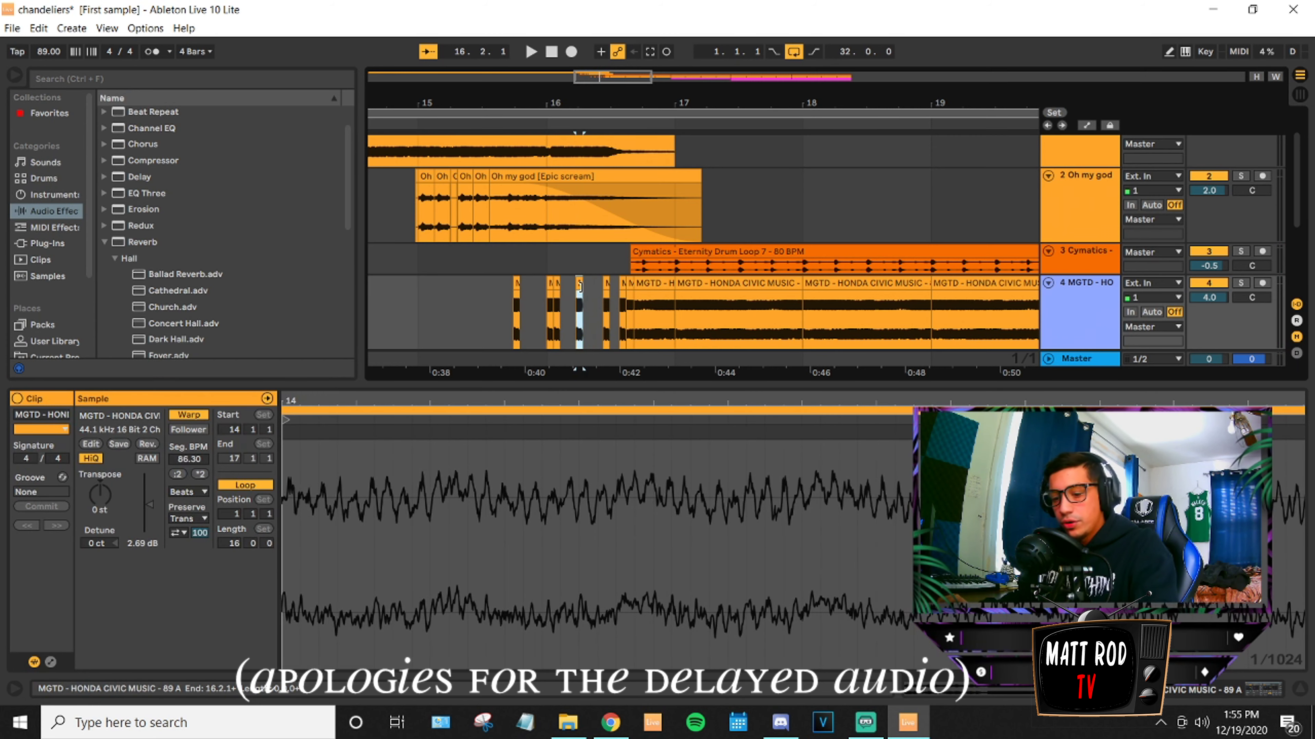
right_click(519, 303)
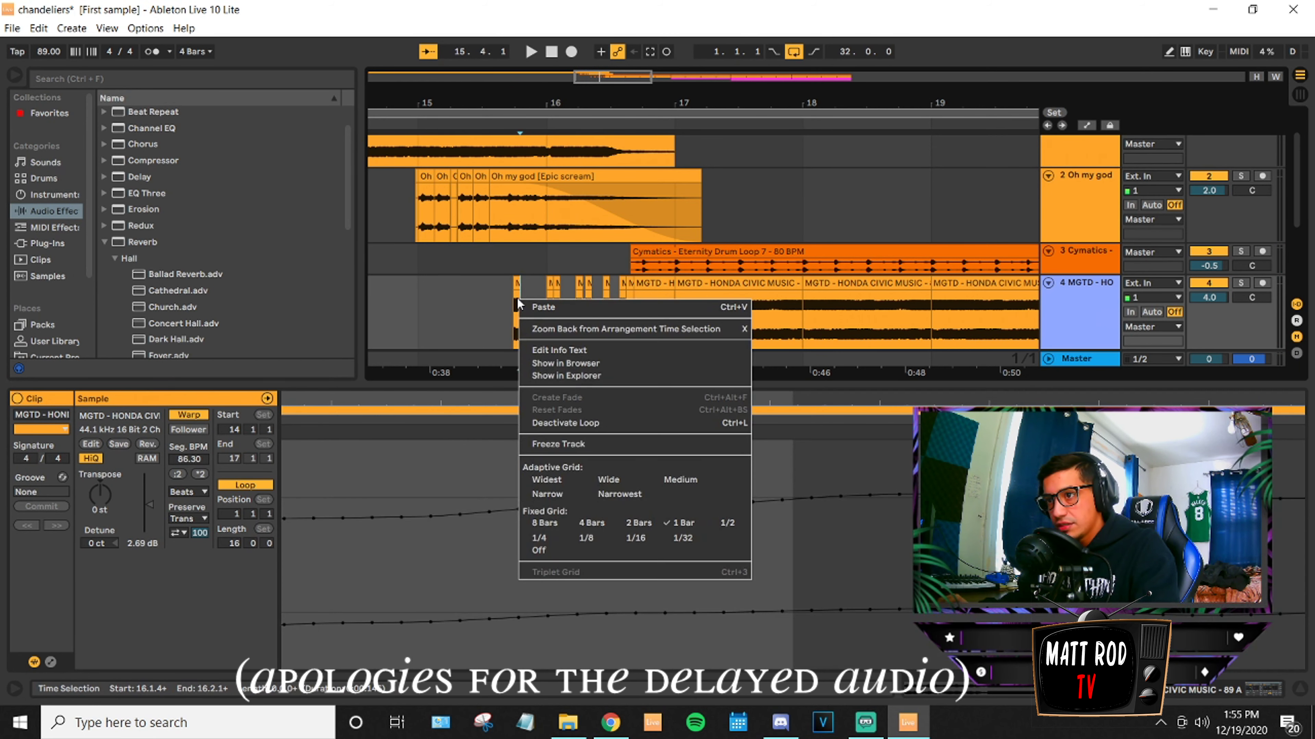
right_click(496, 299)
left_click(523, 495)
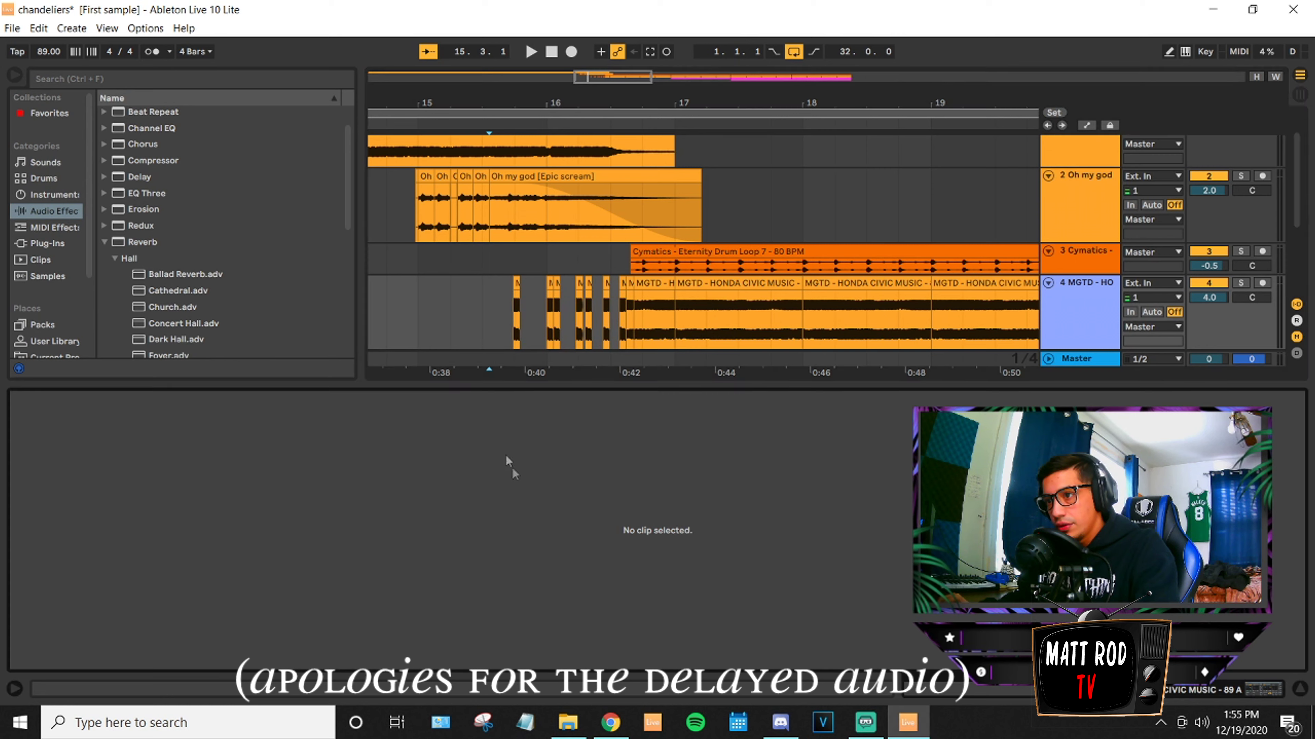
right_click(483, 313)
left_click(497, 524)
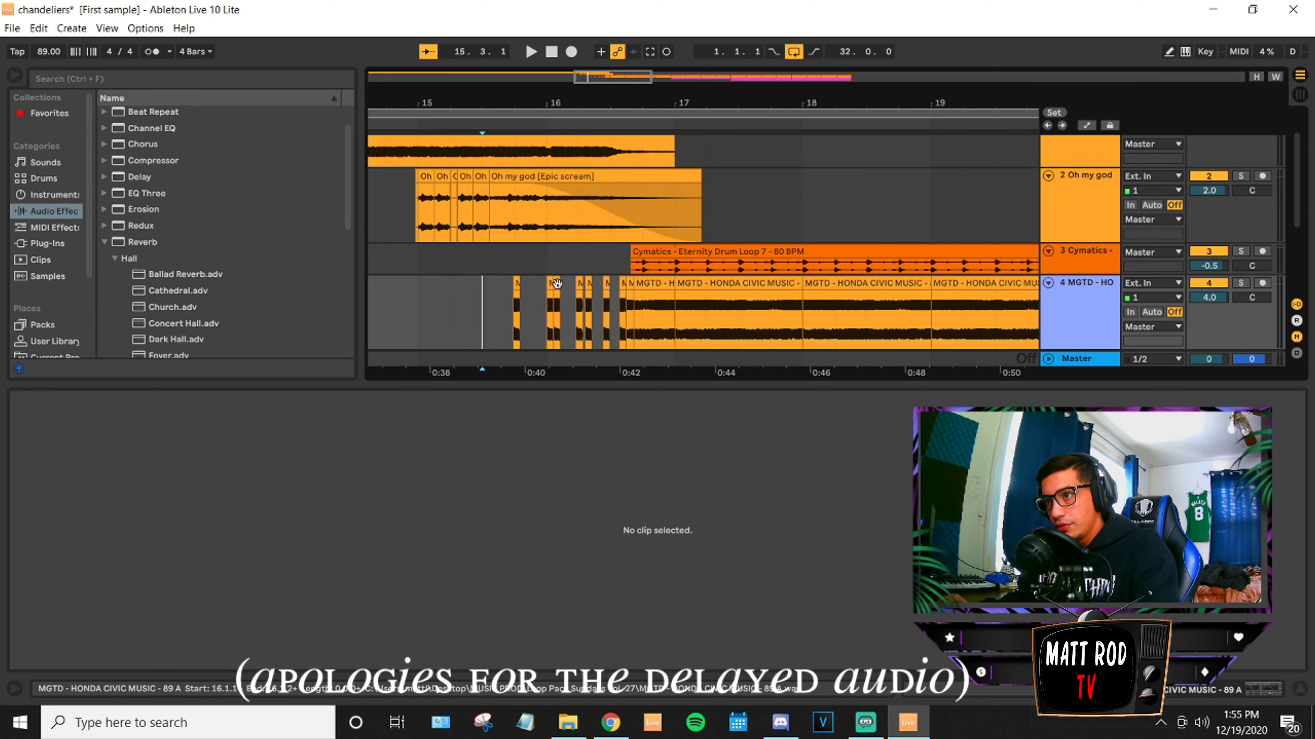
Nudge the short chop at 16.2.1 on track 4 slightly earlier and play back from about 15.3.4.
left_click(556, 283)
left_click_drag(559, 293, 560, 294)
left_click(588, 284)
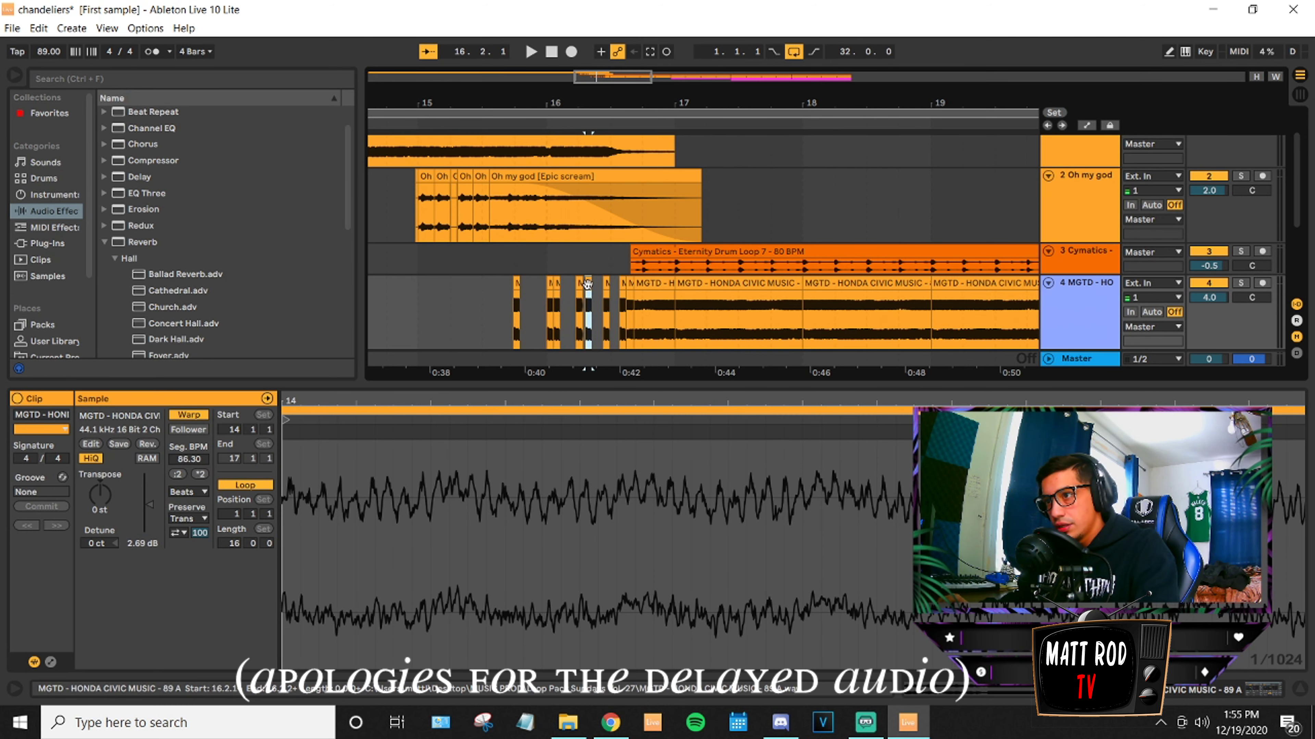
left_click(587, 290)
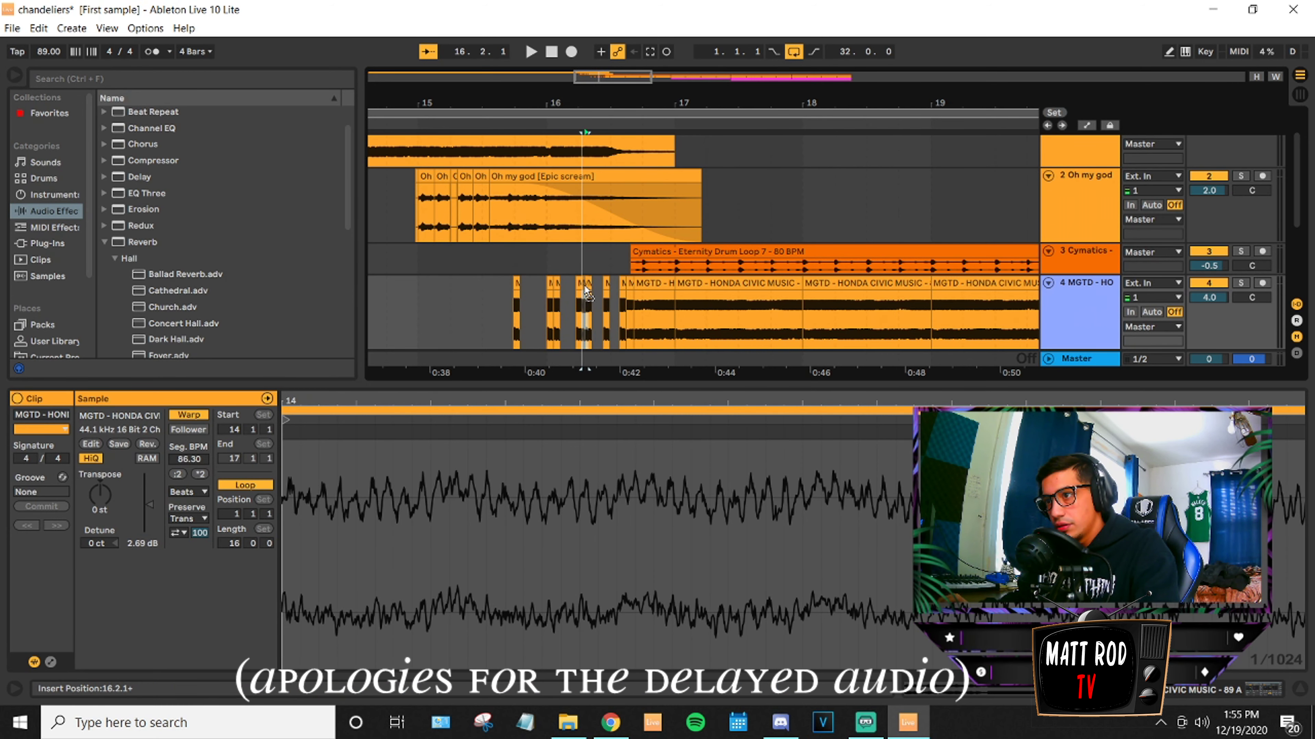
left_click_drag(587, 291, 587, 291)
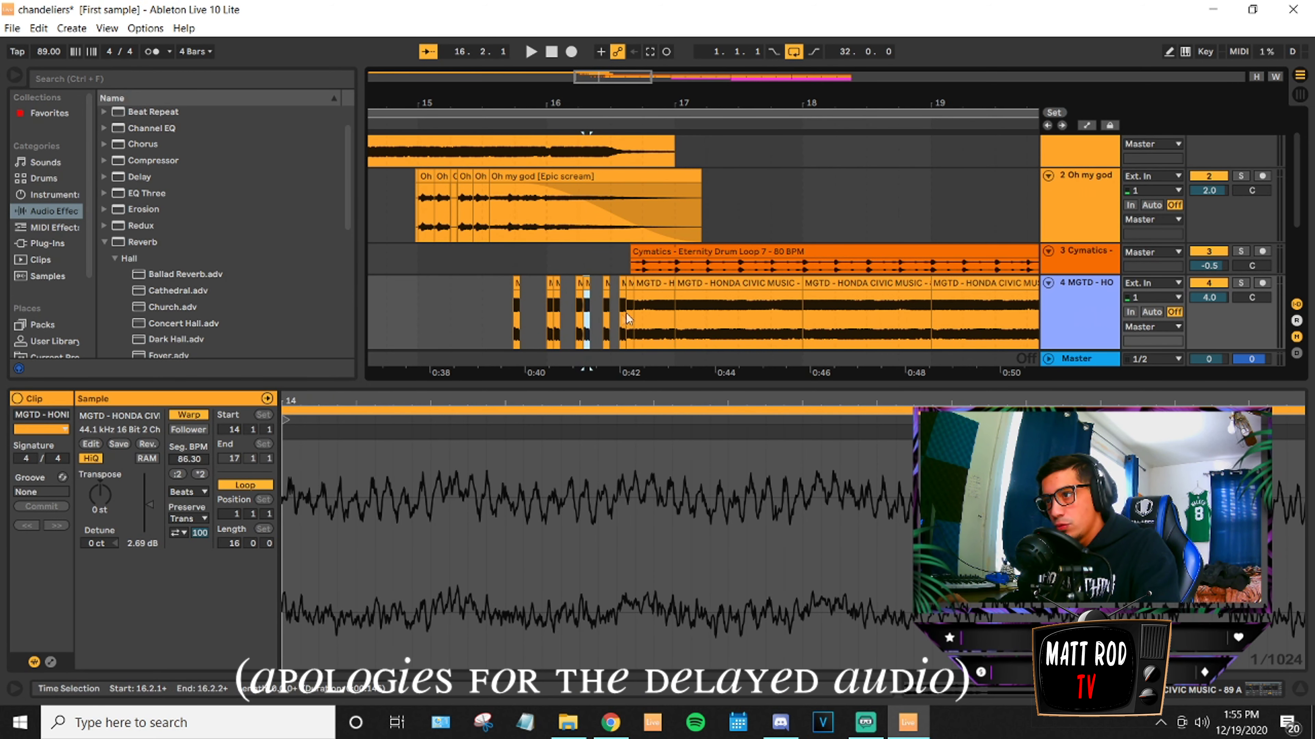
left_click(510, 316)
key("space")
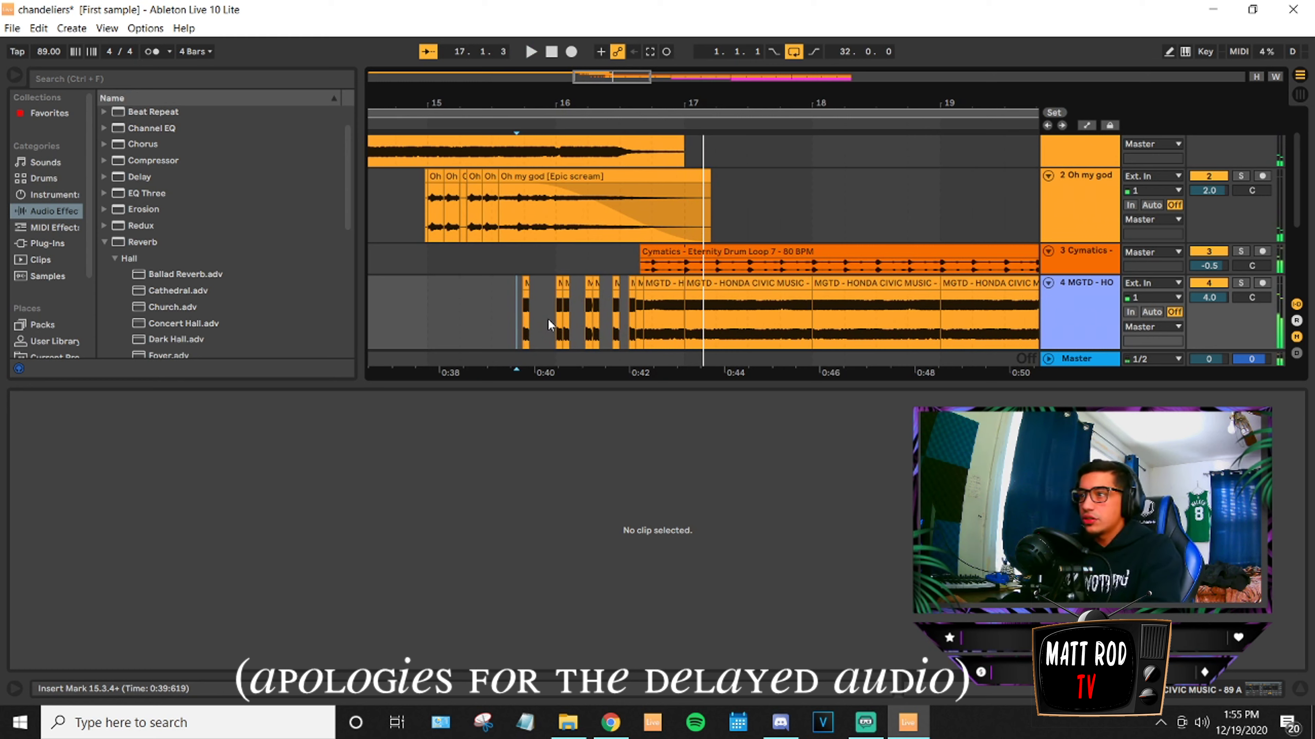
Play the arrangement from about 14.4.2 to bar 26, reviewing how tracks 5 and 6 enter.
scroll(759, 256, "down", 4)
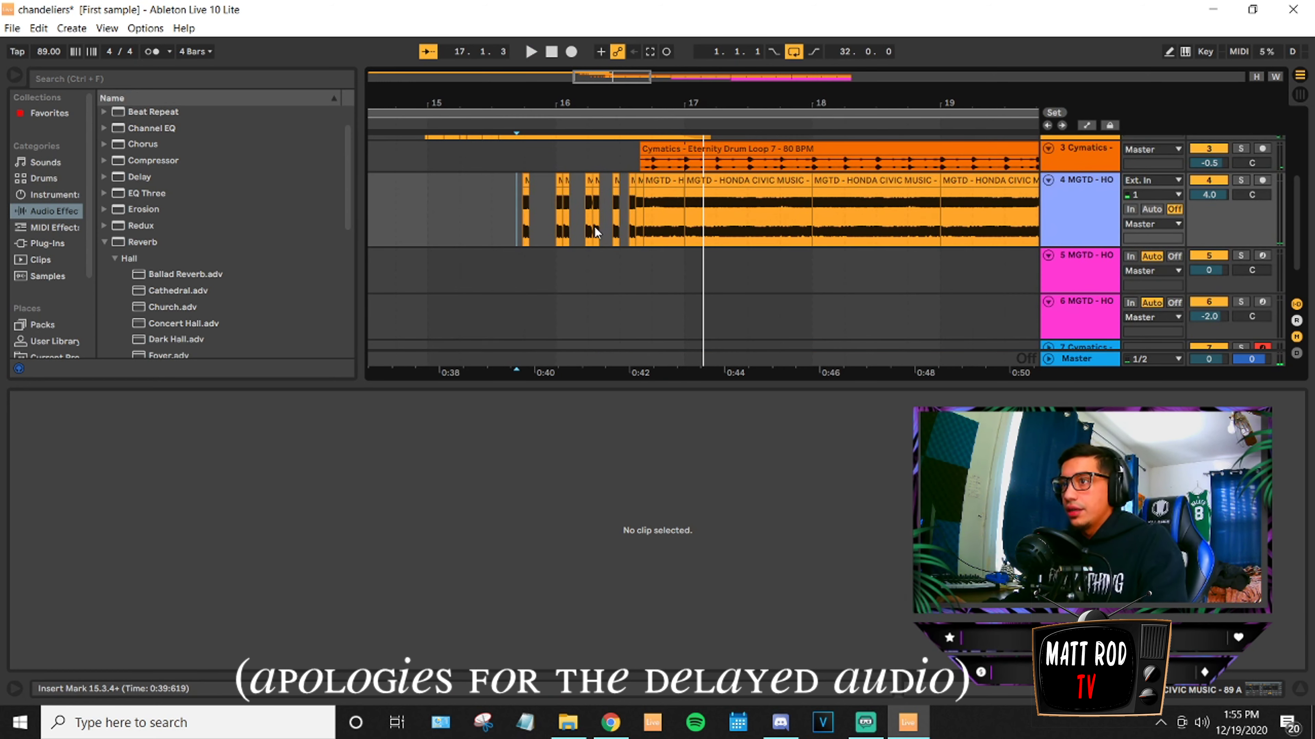
scroll(386, 244, "up", 1)
key("space")
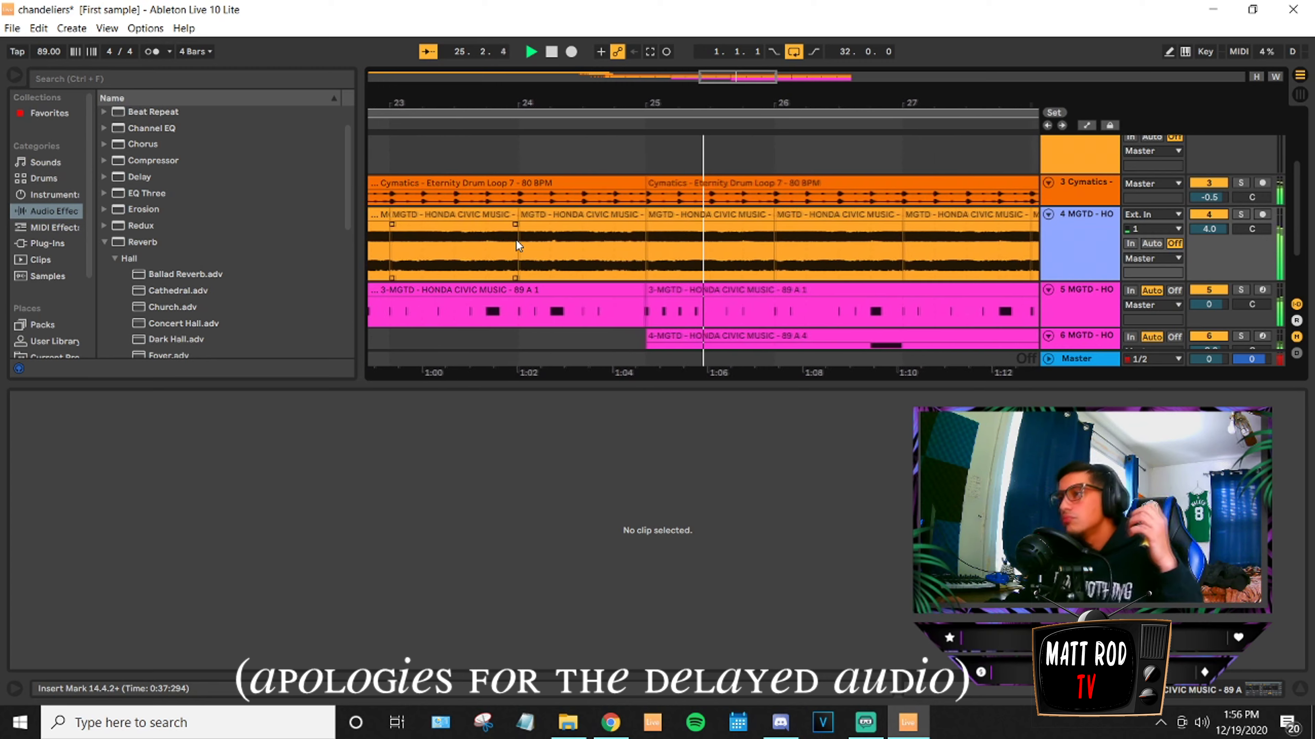
scroll(596, 249, "down", 3)
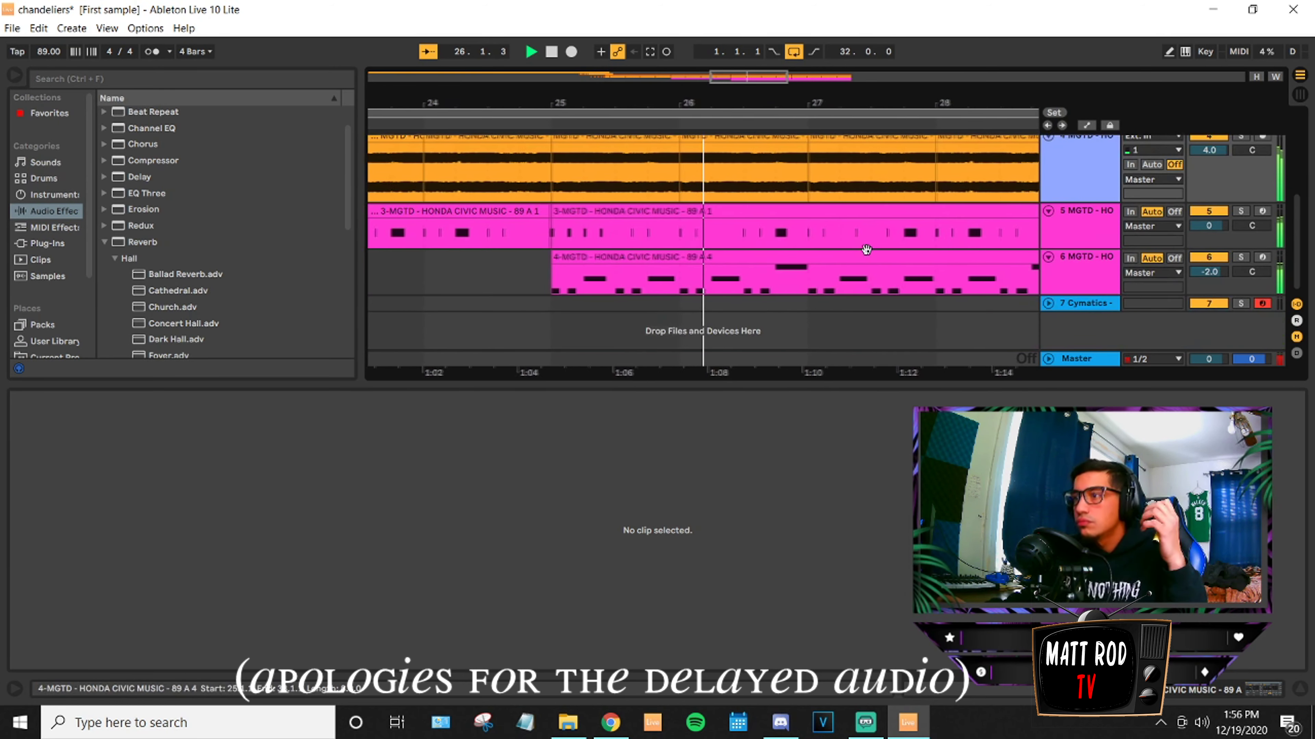
Open the device chain of track 6 during playback and delete the Robot delay.
left_click(760, 259)
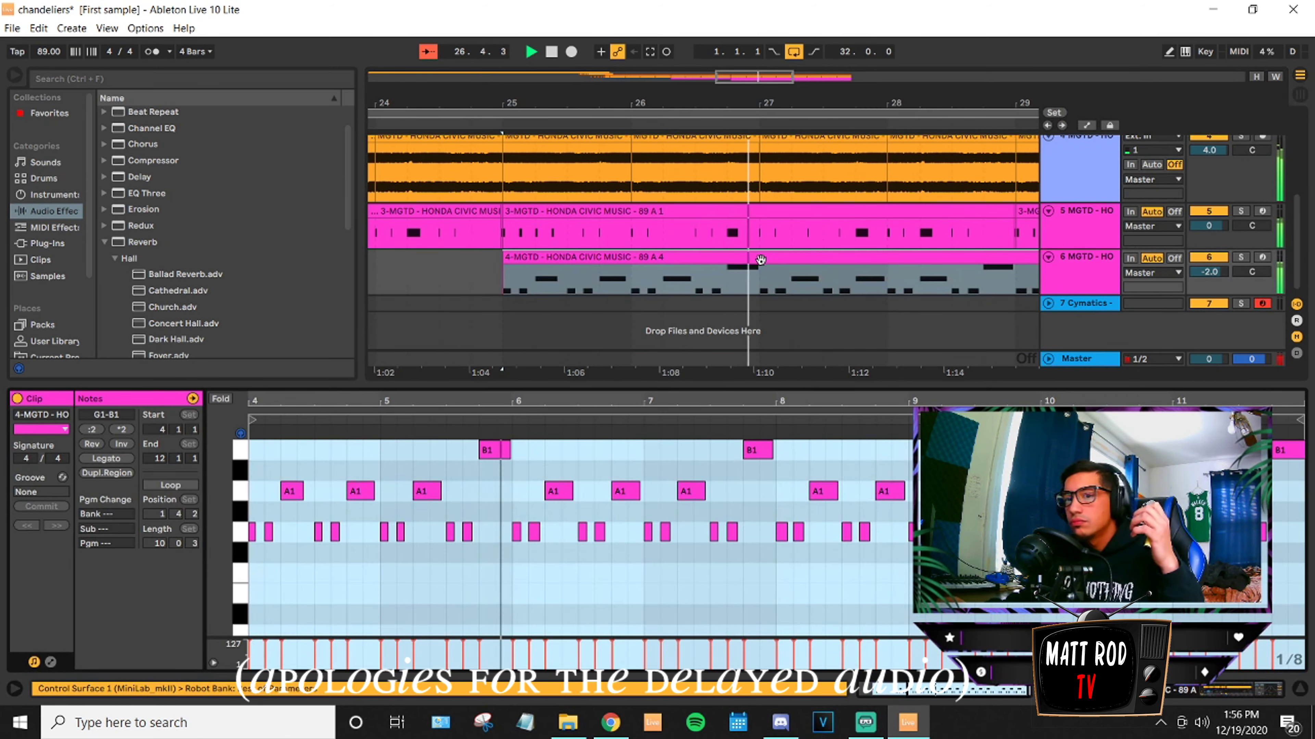
double_click(1092, 262)
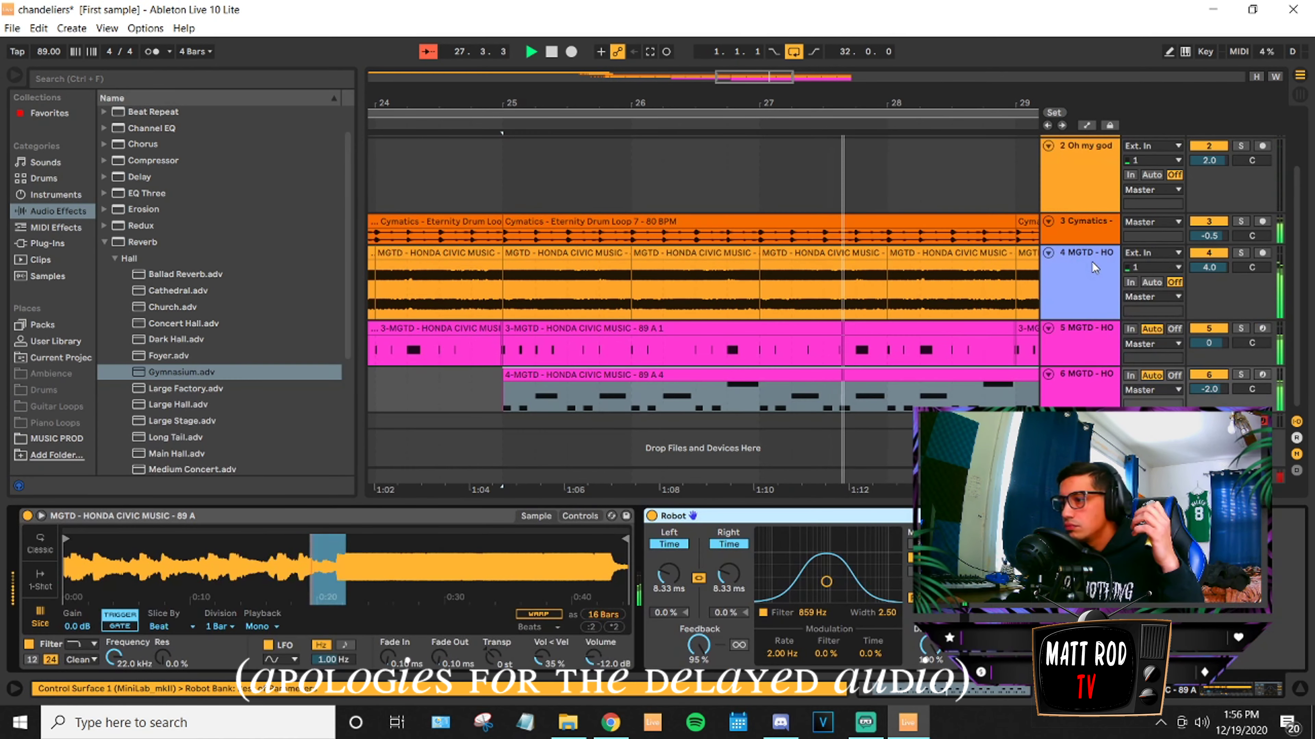
right_click(919, 516)
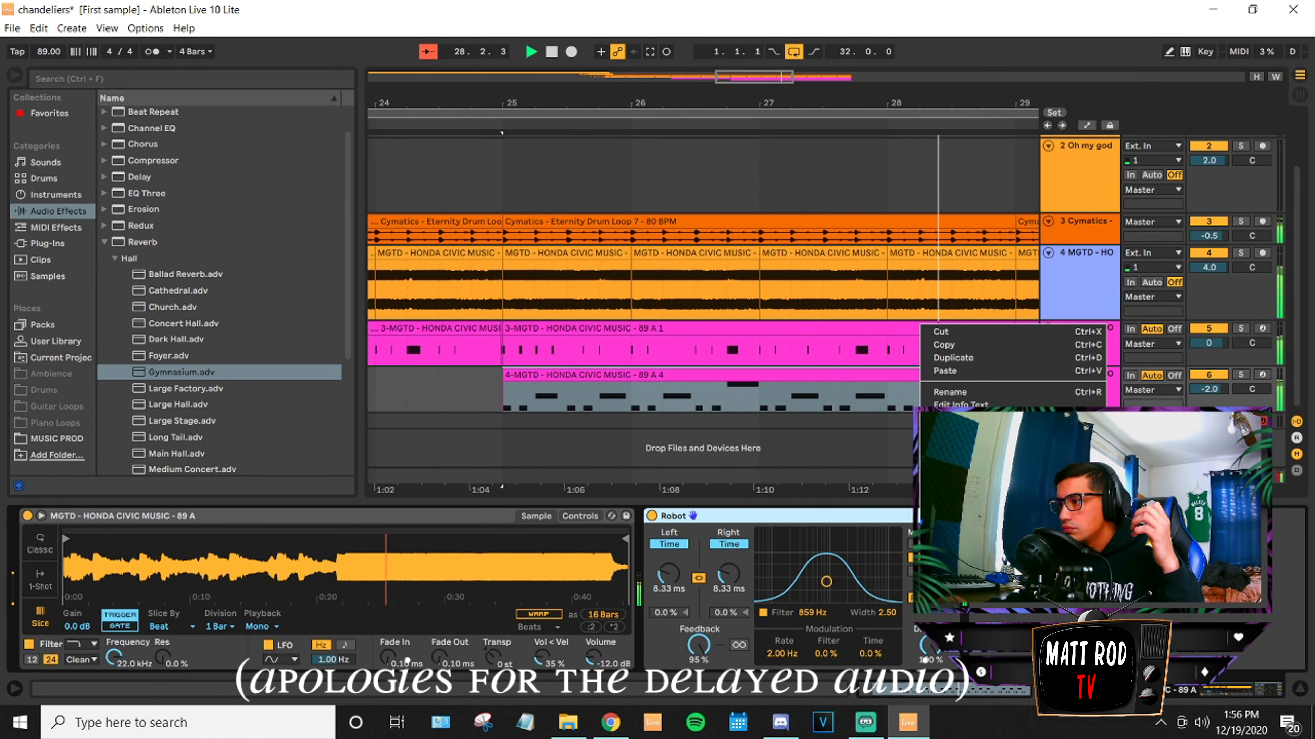
left_click(949, 439)
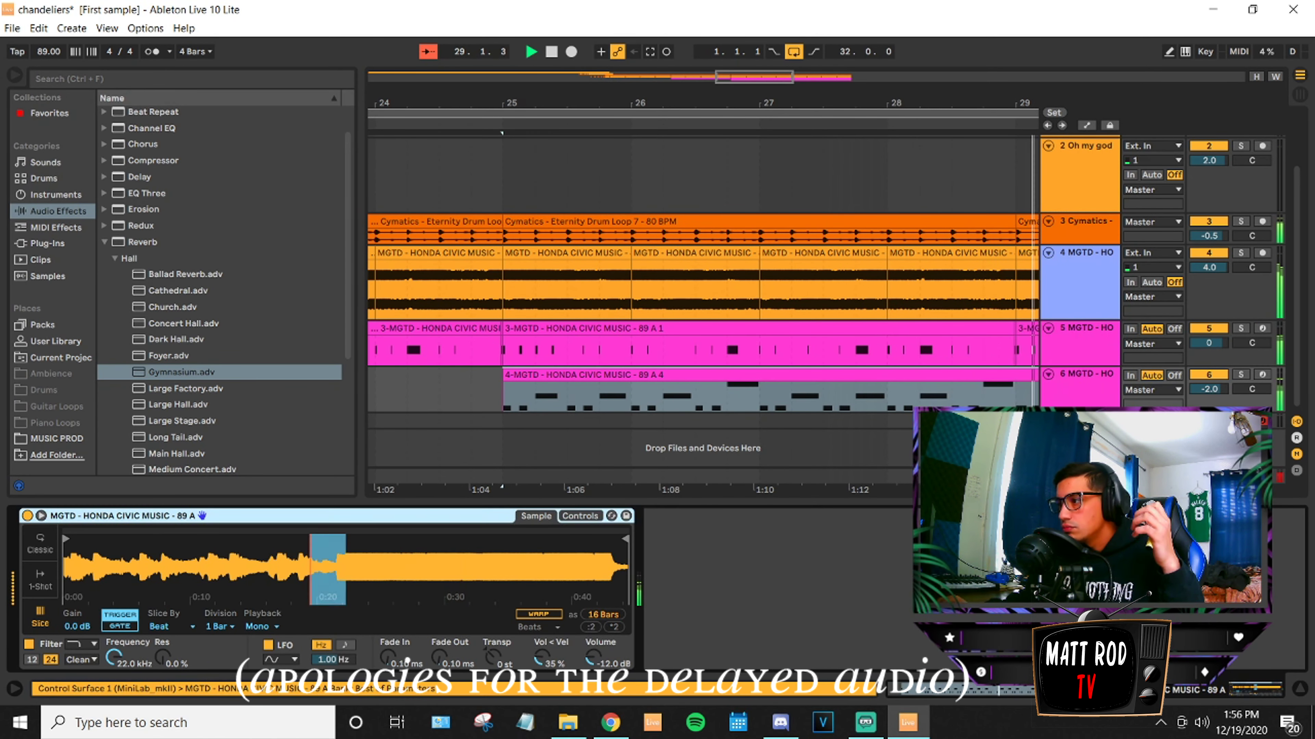
Undo the removal of the Robot delay on track 6 and stop playback.
left_click(527, 380)
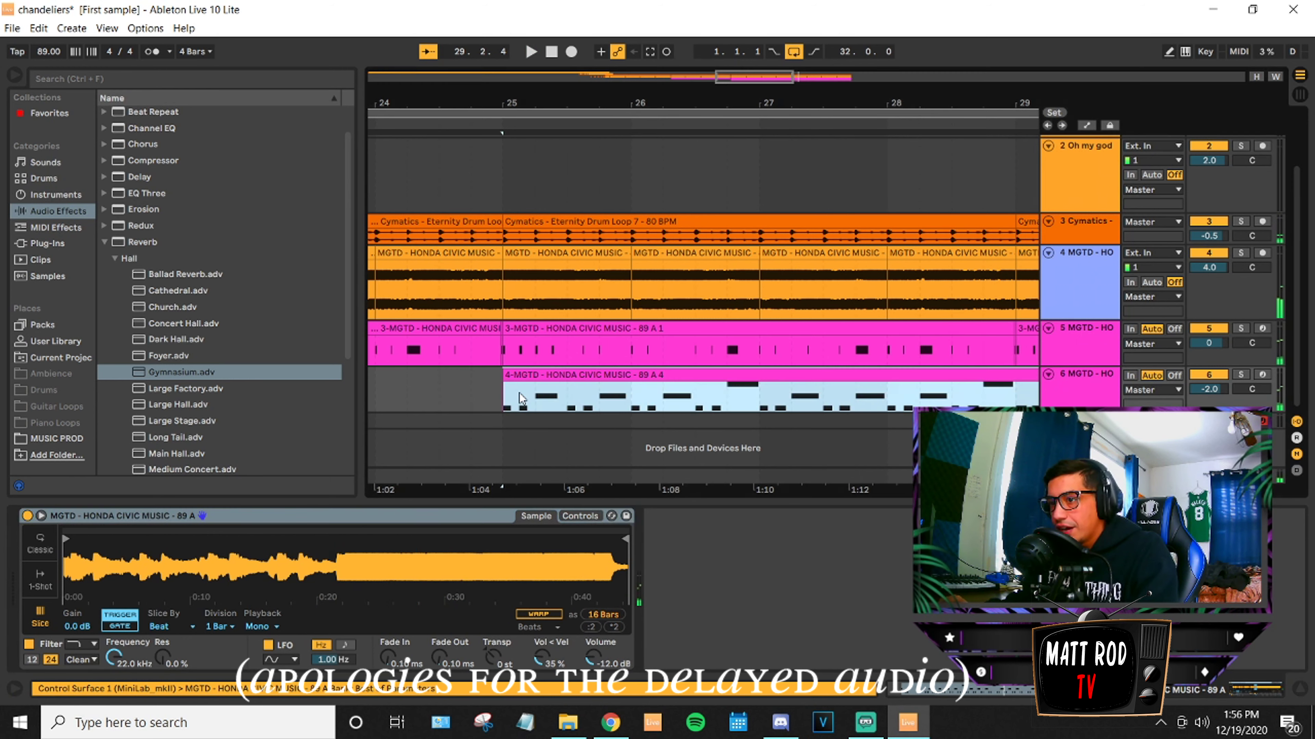
left_click(519, 398)
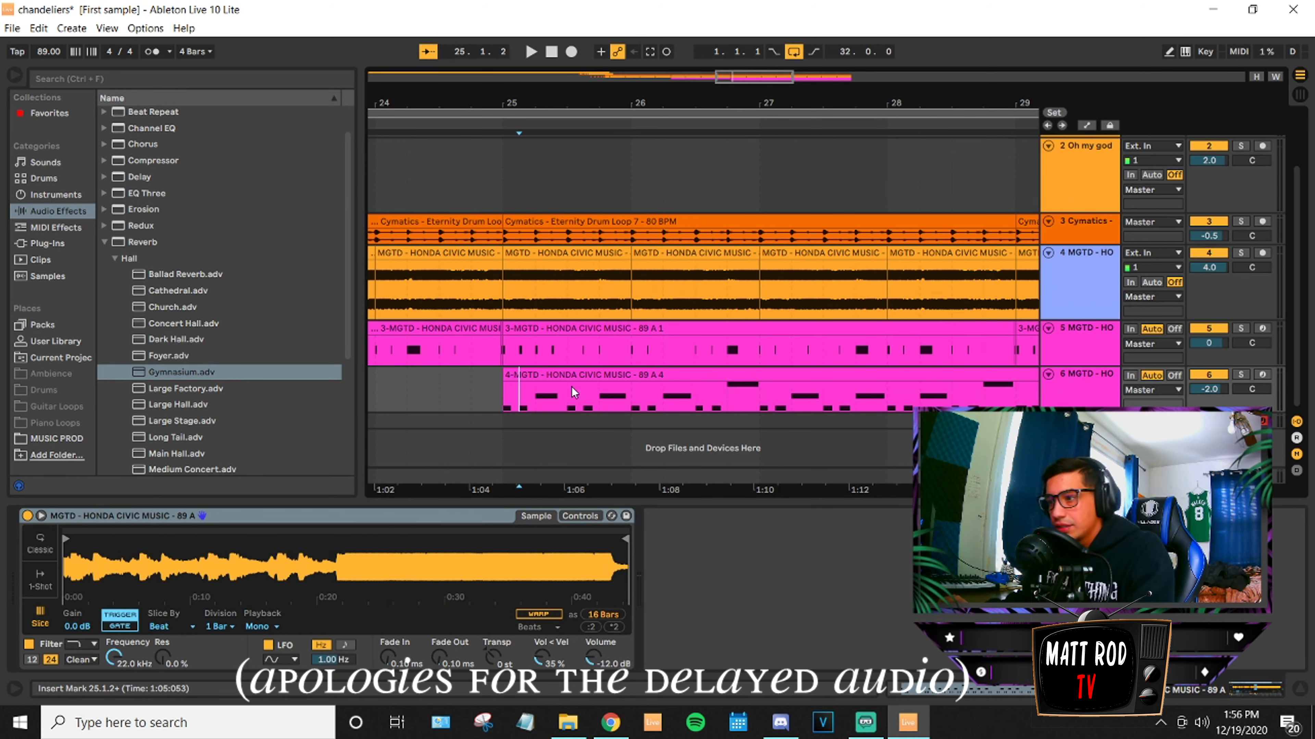
key("ctrl+z")
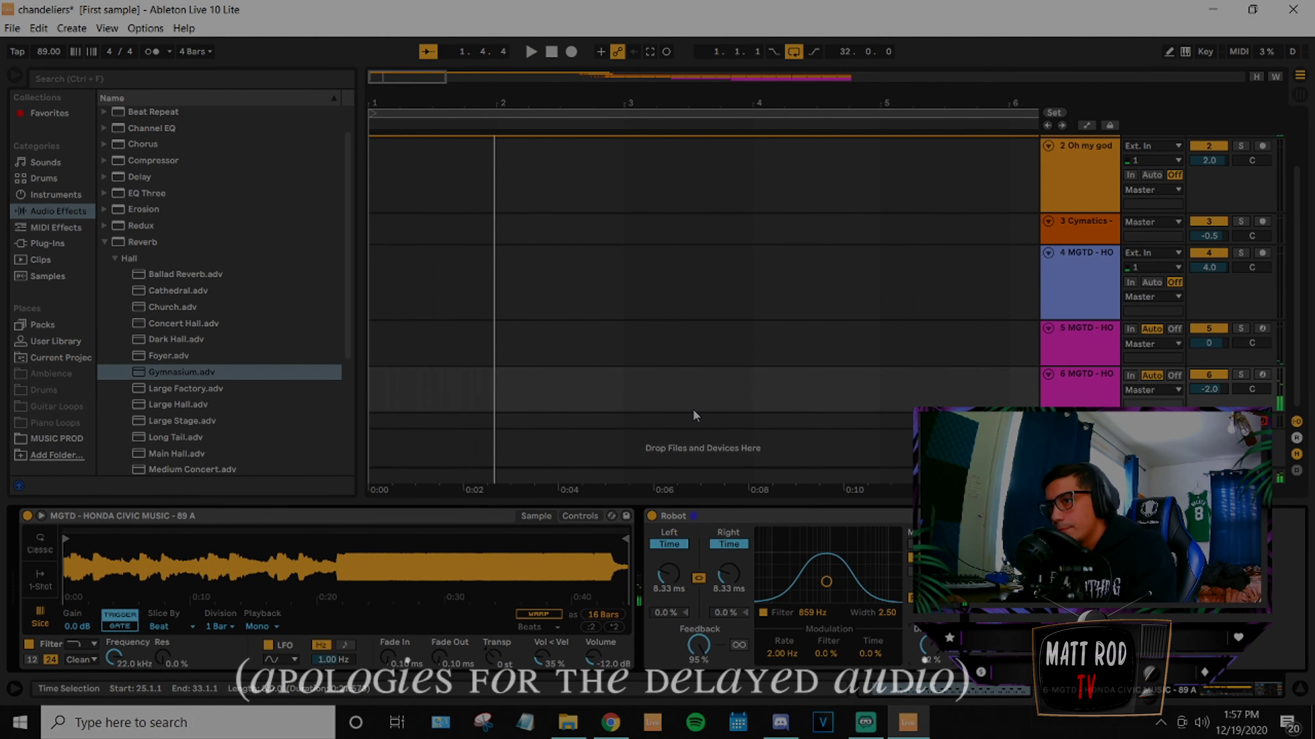
left_click(557, 59)
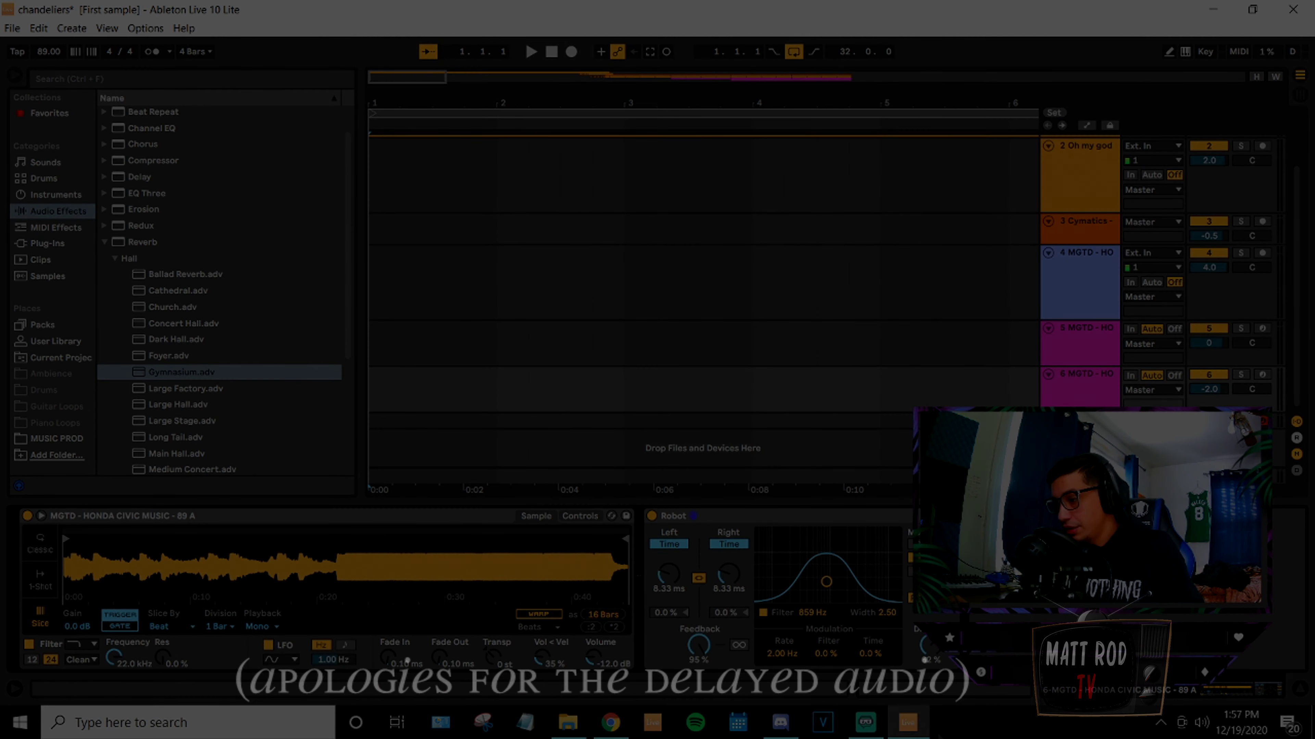
Switch to the Streamlabs OBS window.
left_click(605, 731)
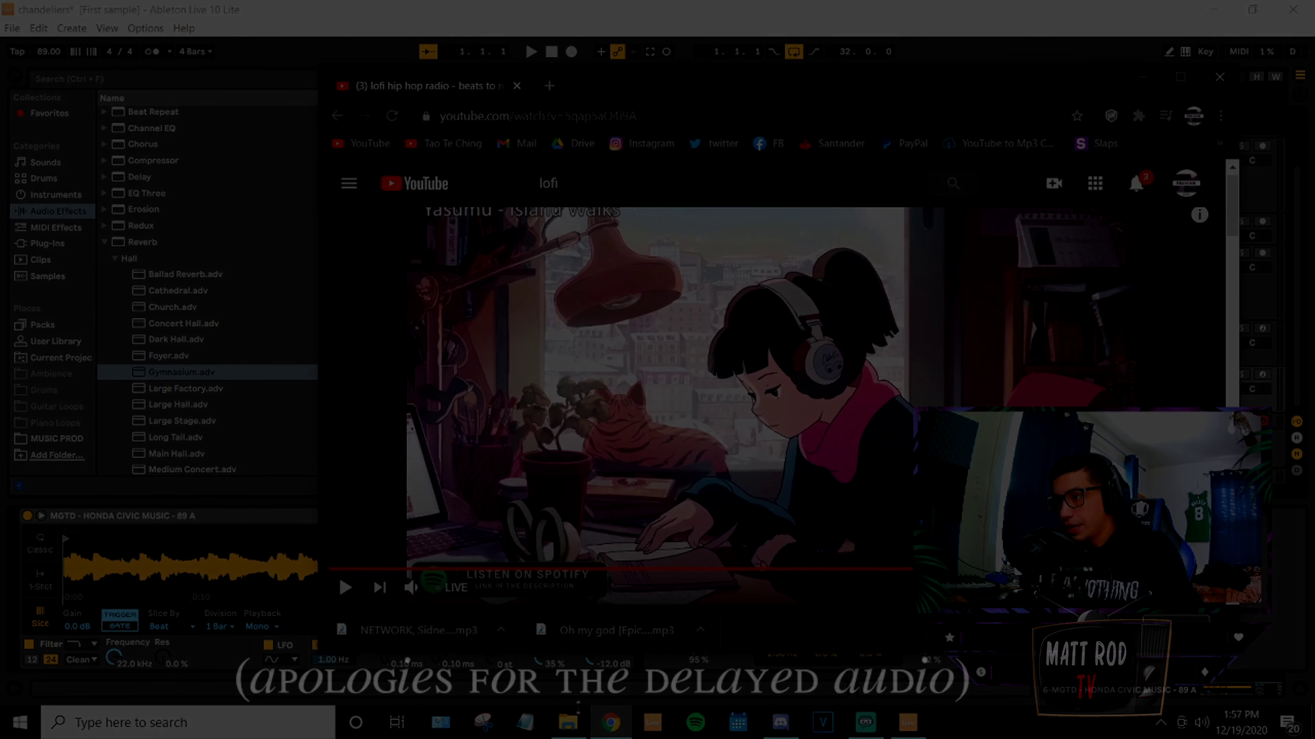
left_click(606, 723)
left_click(865, 732)
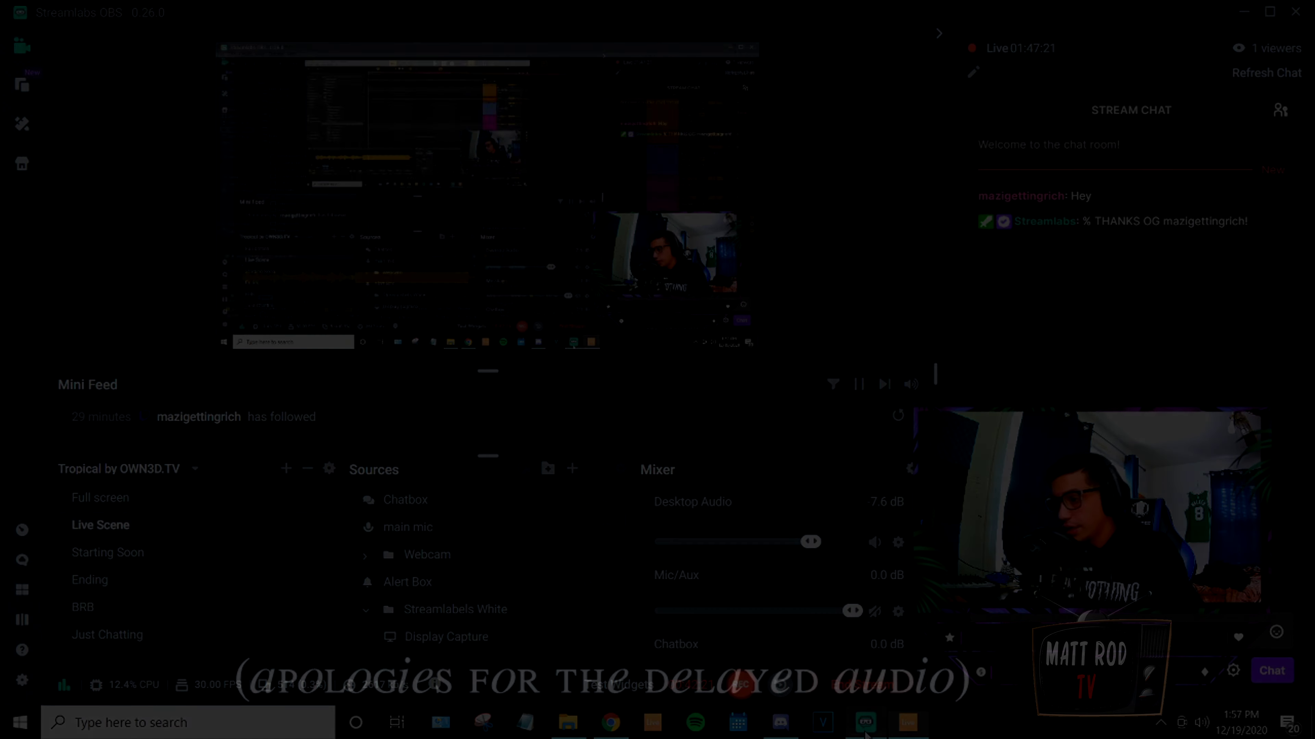